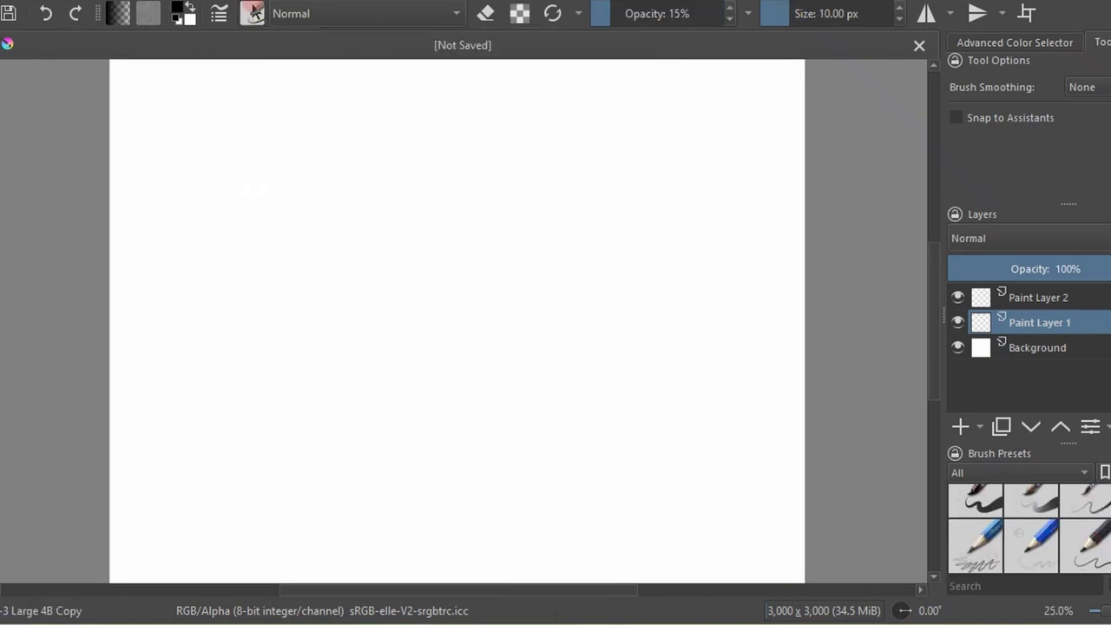
Zoom the canvas out and back to 25%, painting two test strokes.
key("minus")
key("plus")
key("minus")
key("plus")
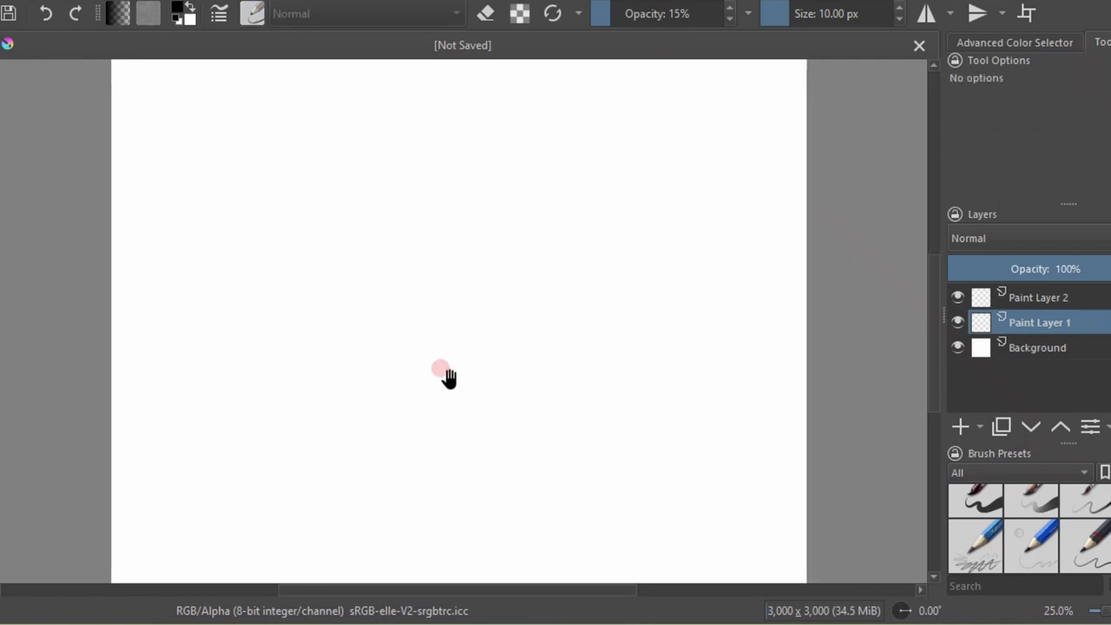
key("minus")
left_click_drag(416, 312, 416, 350)
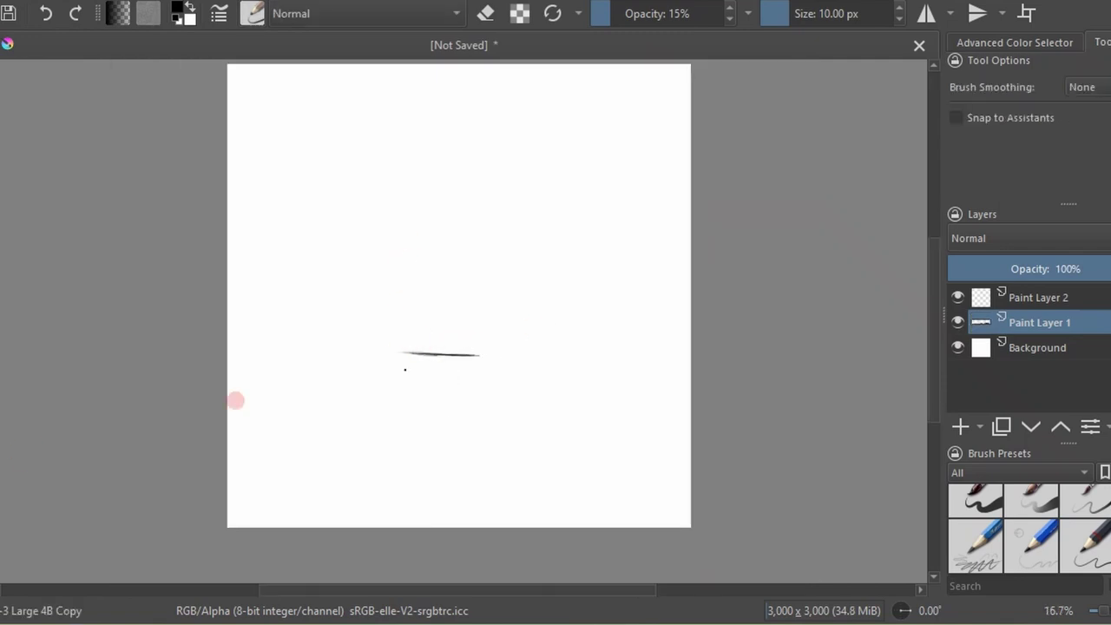
key("plus")
left_click_drag(335, 347, 372, 426)
With mirroring on, draw a symmetric U-shaped jaw outline on Paint Layer 1.
key("F6")
left_click(261, 92)
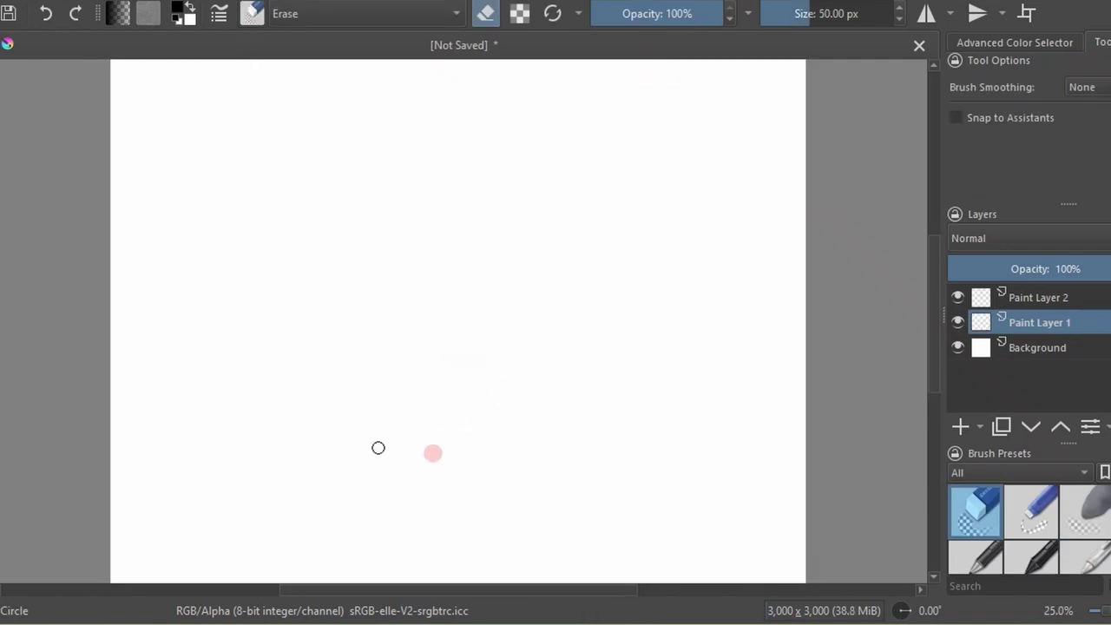
key("/")
mouse_move(499, 446)
left_mouse_down()
mouse_move(382, 415)
mouse_move(340, 343)
left_mouse_up()
key("minus")
key("plus")
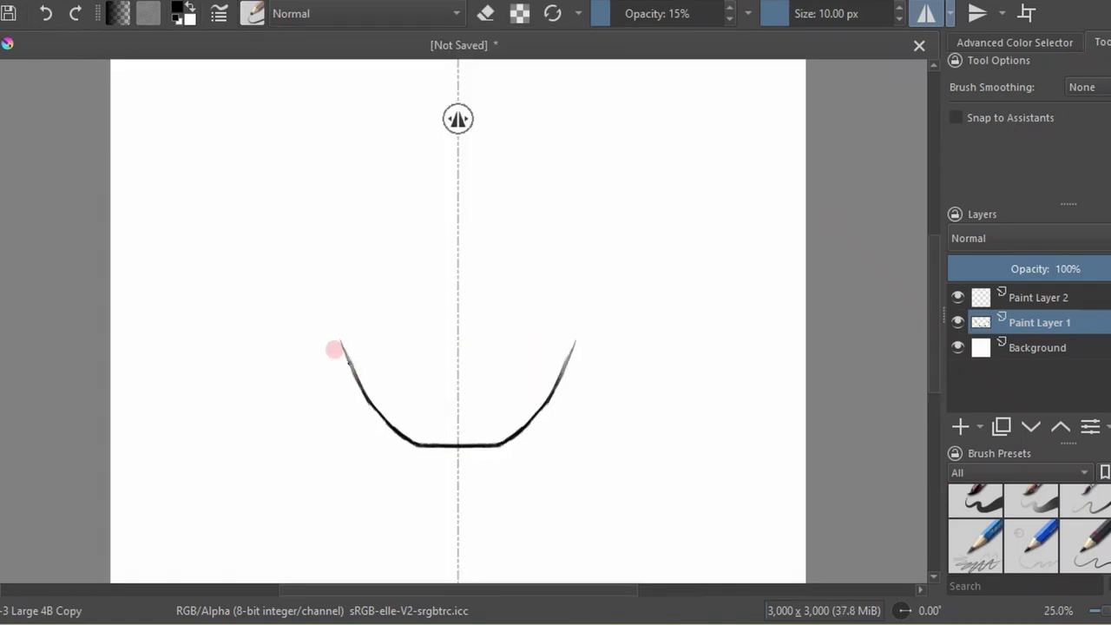
key("minus")
left_click_drag(348, 255, 387, 364)
key("plus")
On Paint Layer 2, sketch the V-shaped brow with short crest strokes above it.
key("Page_Up")
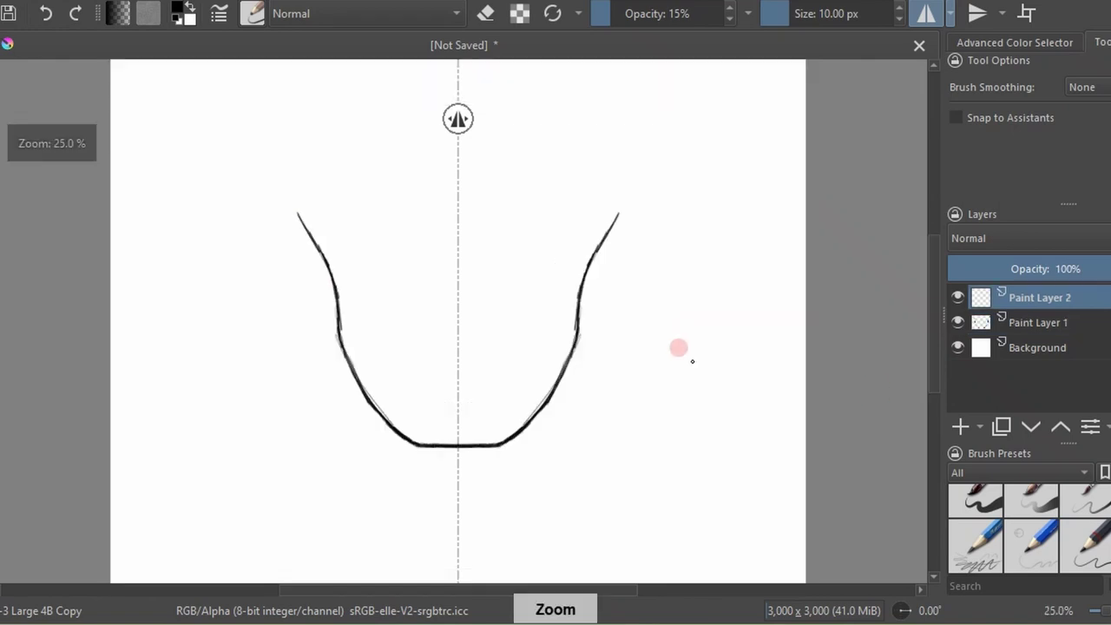
left_click_drag(551, 395, 550, 426)
key("h")
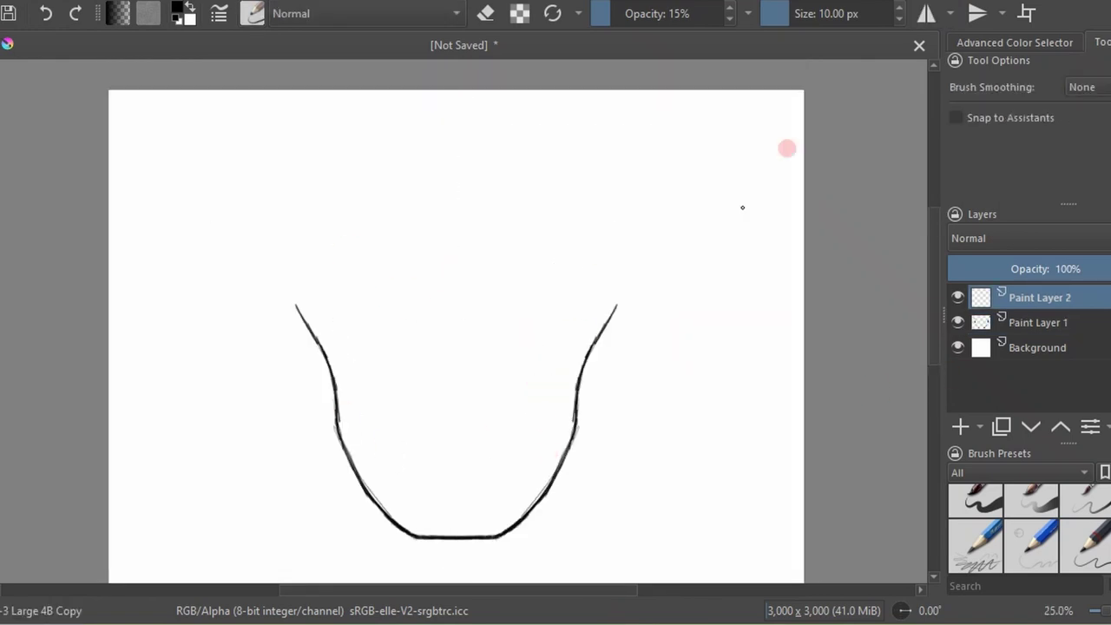
key("h")
left_click_drag(434, 313, 388, 286)
key("h")
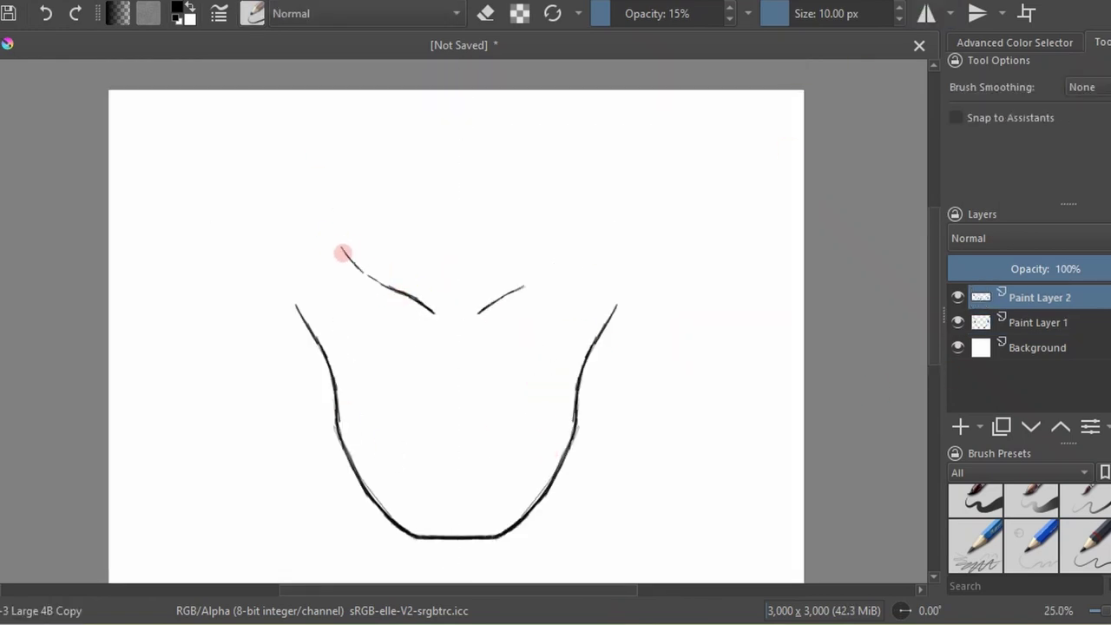
mouse_move(343, 254)
left_mouse_down()
mouse_move(447, 313)
mouse_move(475, 313)
mouse_move(456, 323)
mouse_move(575, 280)
left_mouse_up()
key("e")
key("e")
left_click(920, 15)
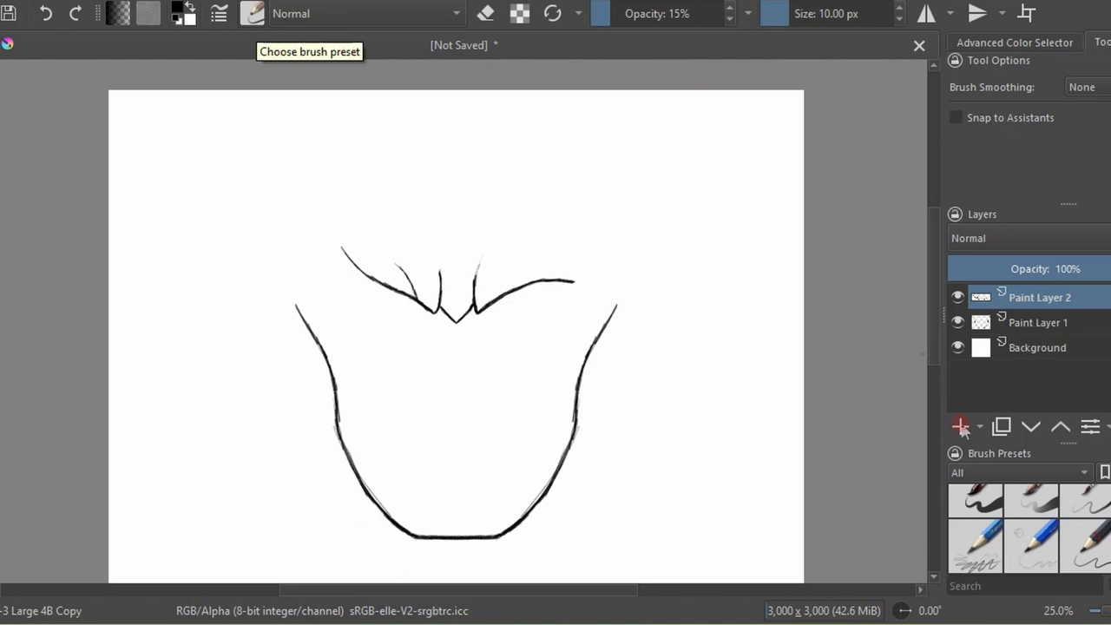
On a new layer, draw the headband with forked ribbon ends on both sides.
left_click(960, 427)
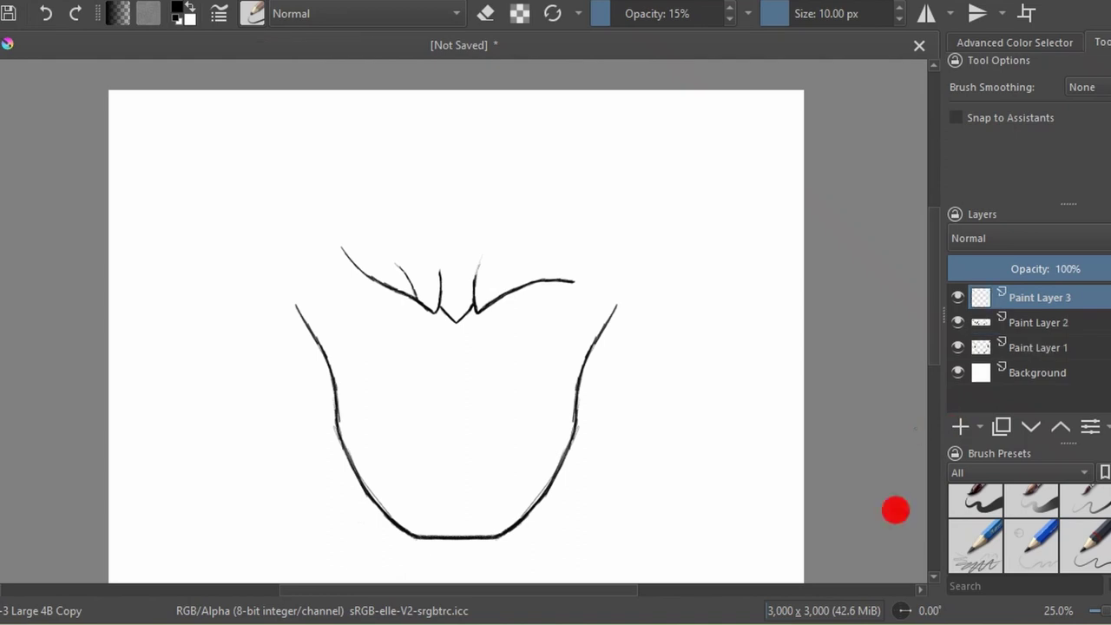
mouse_move(352, 265)
left_mouse_down()
mouse_move(325, 238)
mouse_move(317, 254)
mouse_move(289, 250)
left_mouse_up()
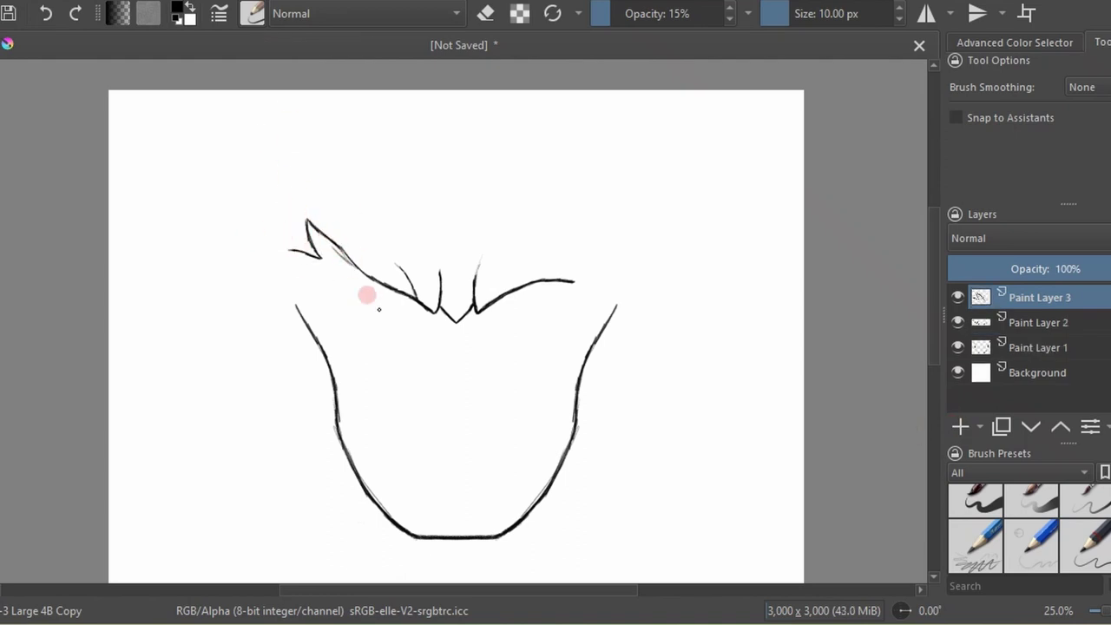
left_click_drag(434, 313, 289, 251)
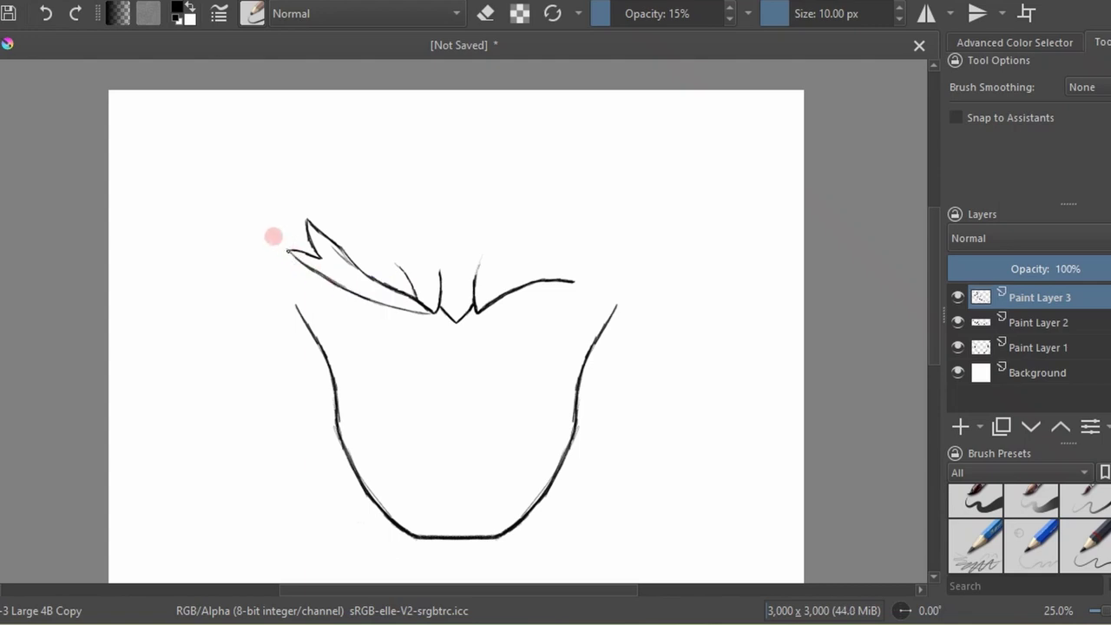
mouse_move(573, 280)
left_mouse_down()
mouse_move(640, 279)
mouse_move(621, 301)
mouse_move(645, 319)
left_mouse_up()
mouse_move(521, 306)
left_mouse_down()
mouse_move(618, 299)
mouse_move(608, 297)
left_mouse_up()
Draw the pointed centre crest peak with mirroring on.
left_click(287, 16)
left_click(325, 101)
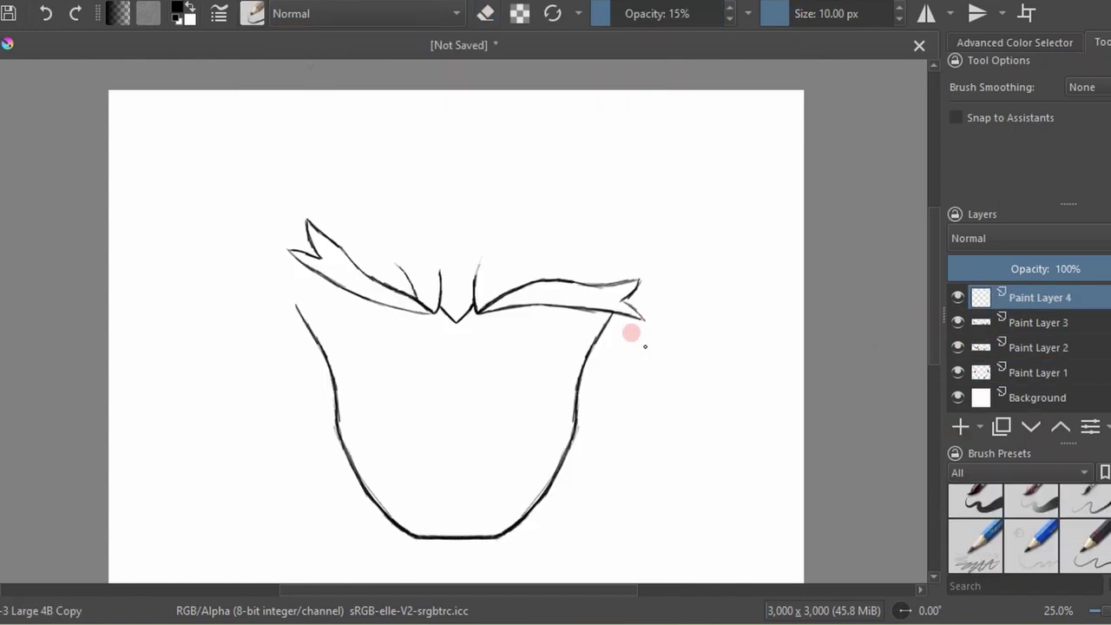
key("m")
mouse_move(433, 257)
left_mouse_down()
mouse_move(456, 235)
mouse_move(347, 259)
left_mouse_up()
key("m")
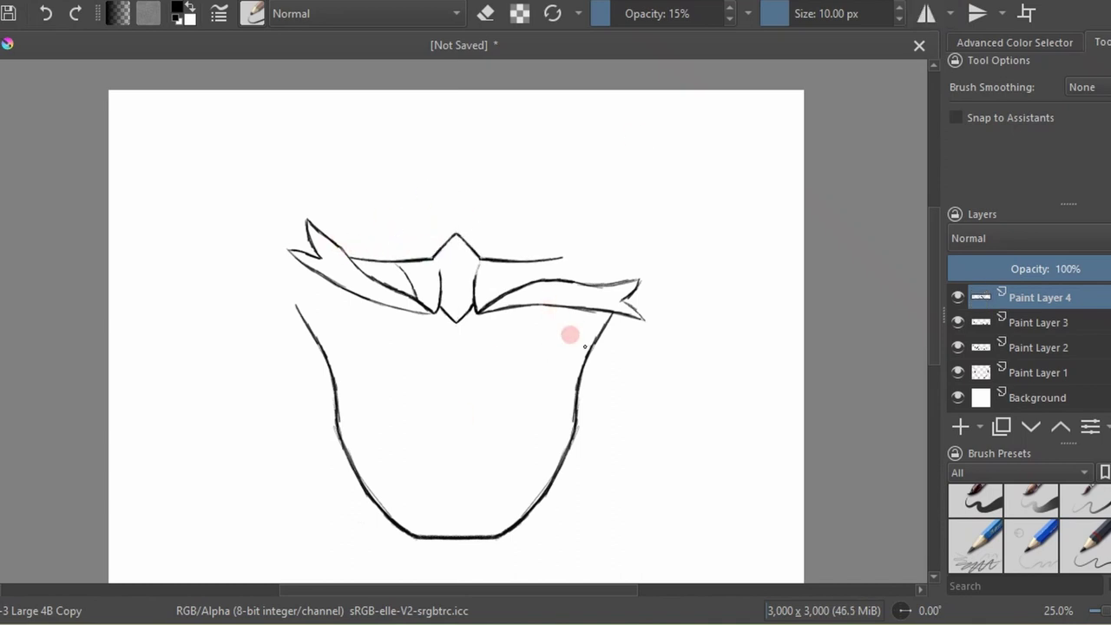
Draw two narrowed eyes with inner arcs and pupils, then add an empty layer.
left_click_drag(556, 314, 495, 322)
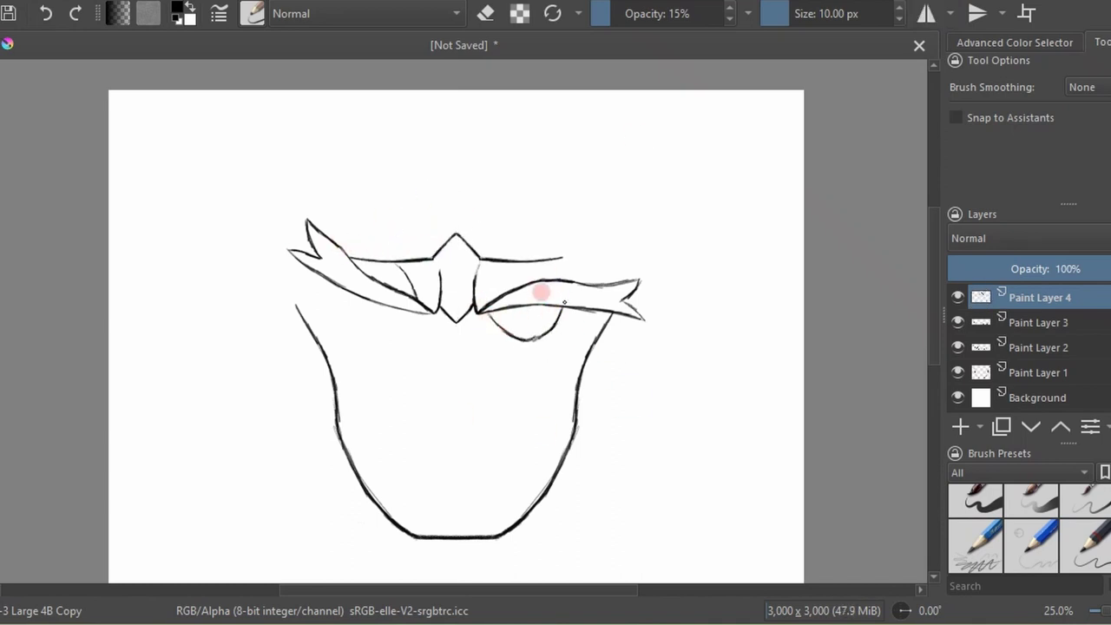
mouse_move(355, 296)
left_mouse_down()
mouse_move(360, 326)
mouse_move(423, 316)
left_mouse_up()
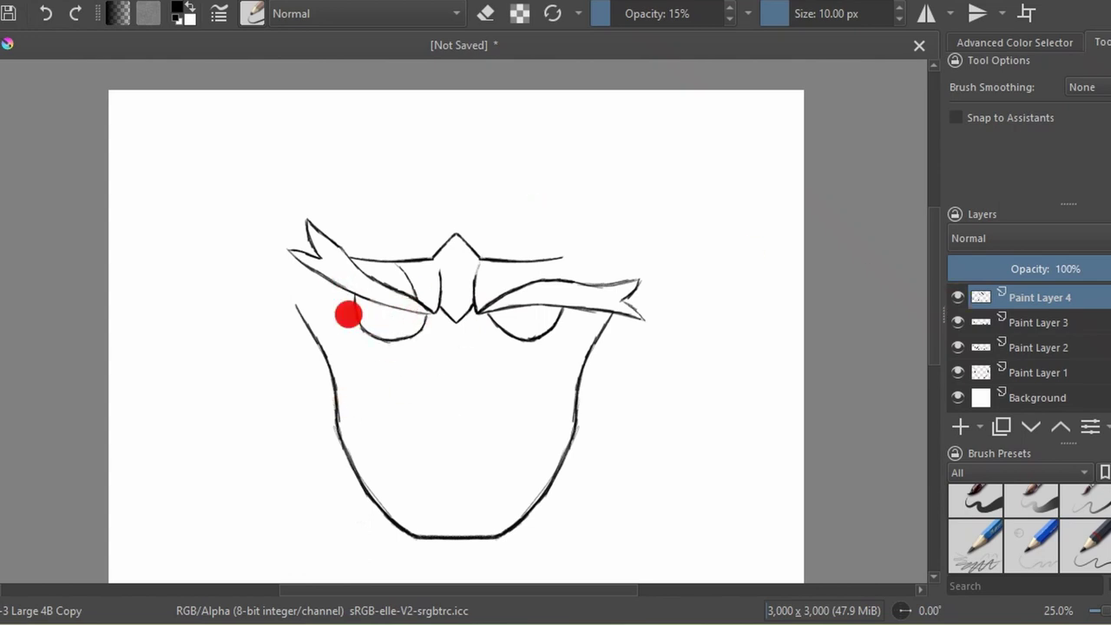
left_click(960, 427)
key("plus")
key("plus")
key("plus")
mouse_move(692, 282)
left_mouse_down()
mouse_move(664, 323)
mouse_move(573, 283)
left_mouse_up()
left_click_drag(296, 330, 330, 301)
mouse_move(222, 269)
left_mouse_down()
mouse_move(239, 319)
mouse_move(297, 331)
left_mouse_up()
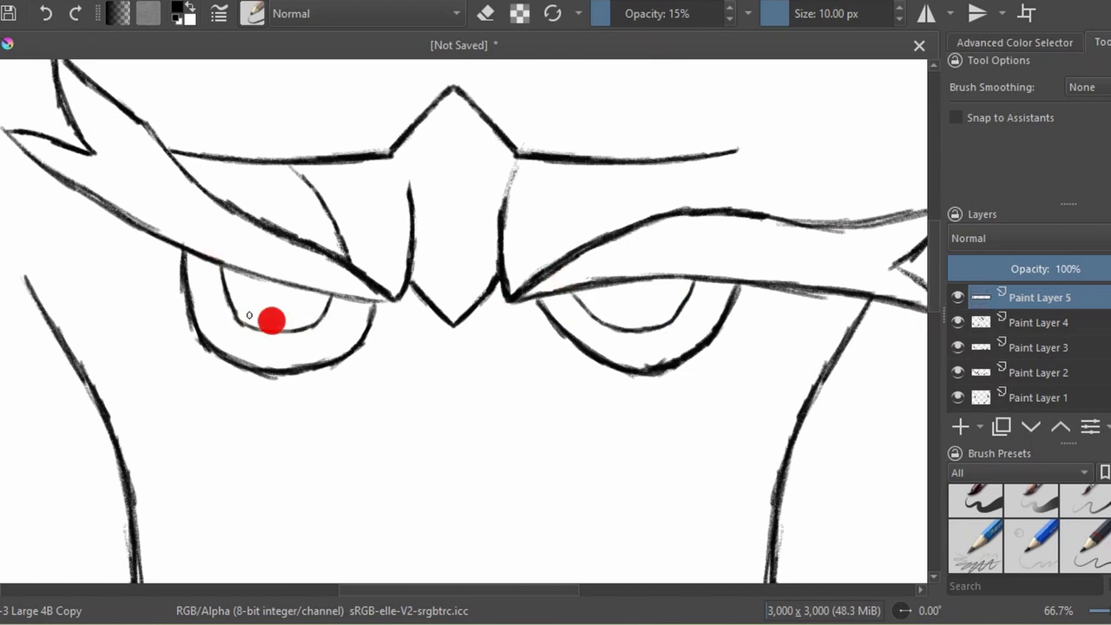
left_click_drag(263, 285, 299, 287)
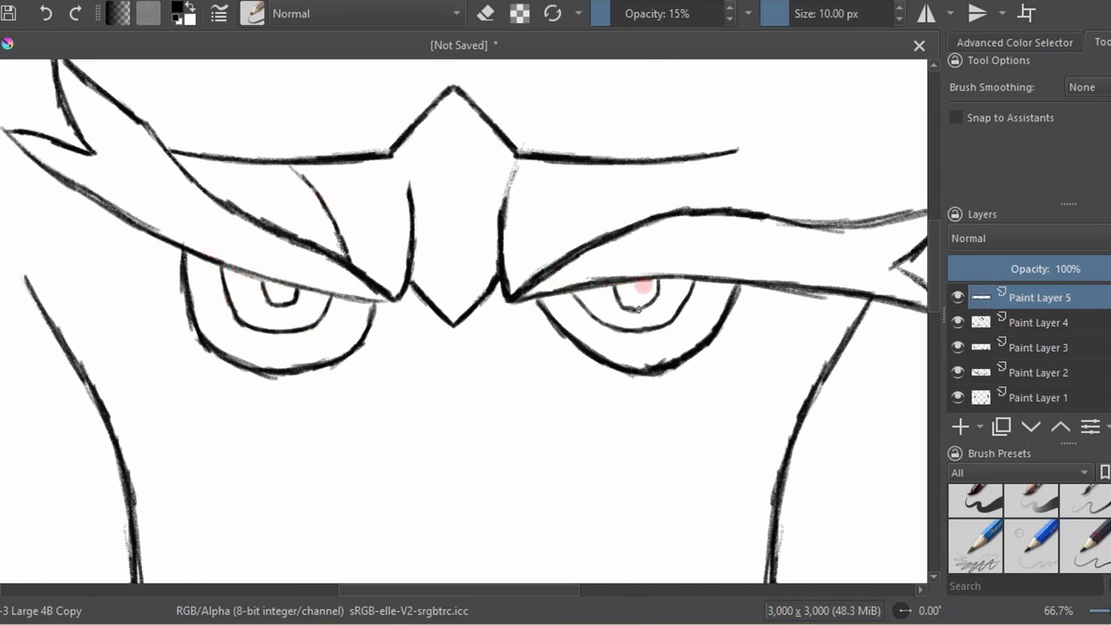
key("minus")
key("minus")
key("Insert")
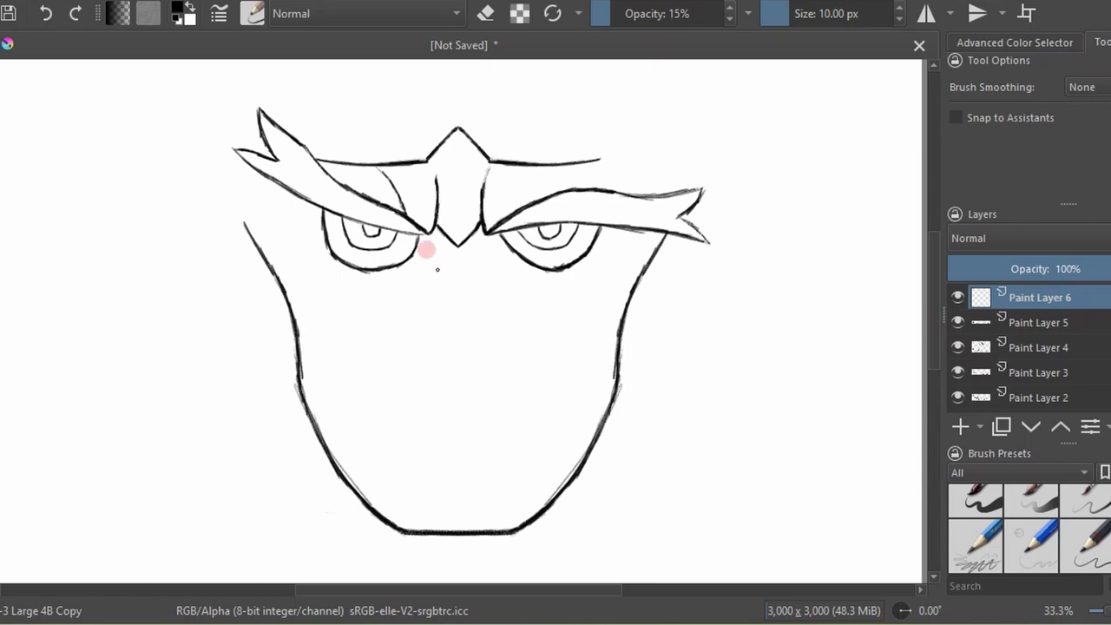
Try mirrored nose sides, undo them, and add a new layer.
key("m")
mouse_move(434, 274)
left_mouse_down()
mouse_move(435, 330)
mouse_move(417, 323)
mouse_move(434, 318)
mouse_move(418, 344)
left_mouse_up()
key("ctrl+z")
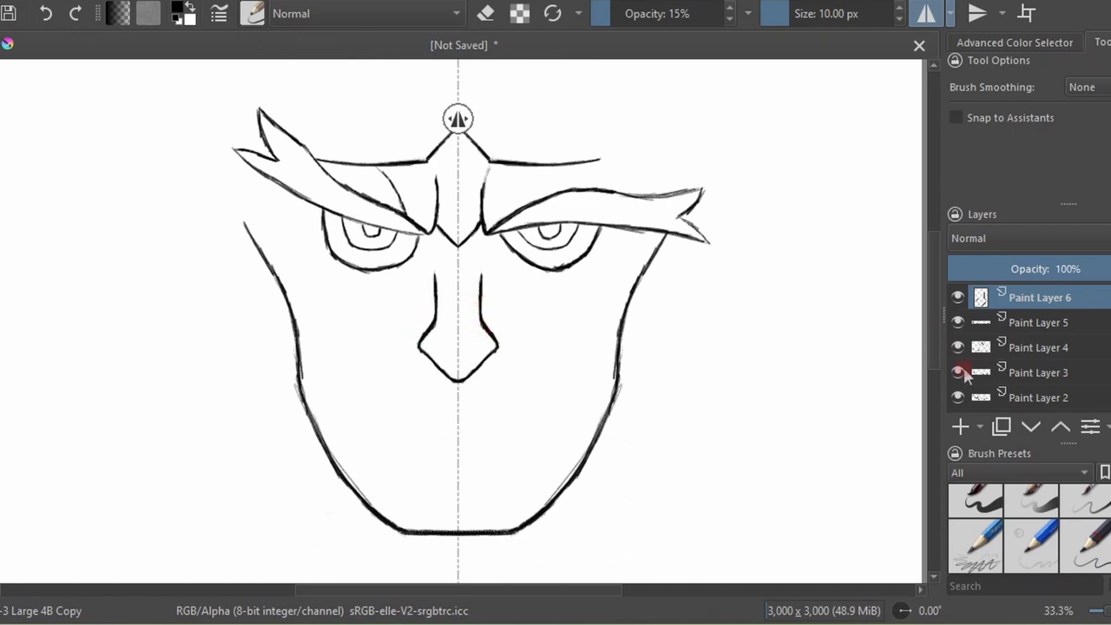
key("Insert")
Attempt a crease between the brows and a short cheek line, undoing both.
left_click(926, 13)
mouse_move(484, 238)
left_mouse_down()
mouse_move(463, 257)
mouse_move(441, 251)
left_mouse_up()
left_click(46, 13)
left_click(927, 13)
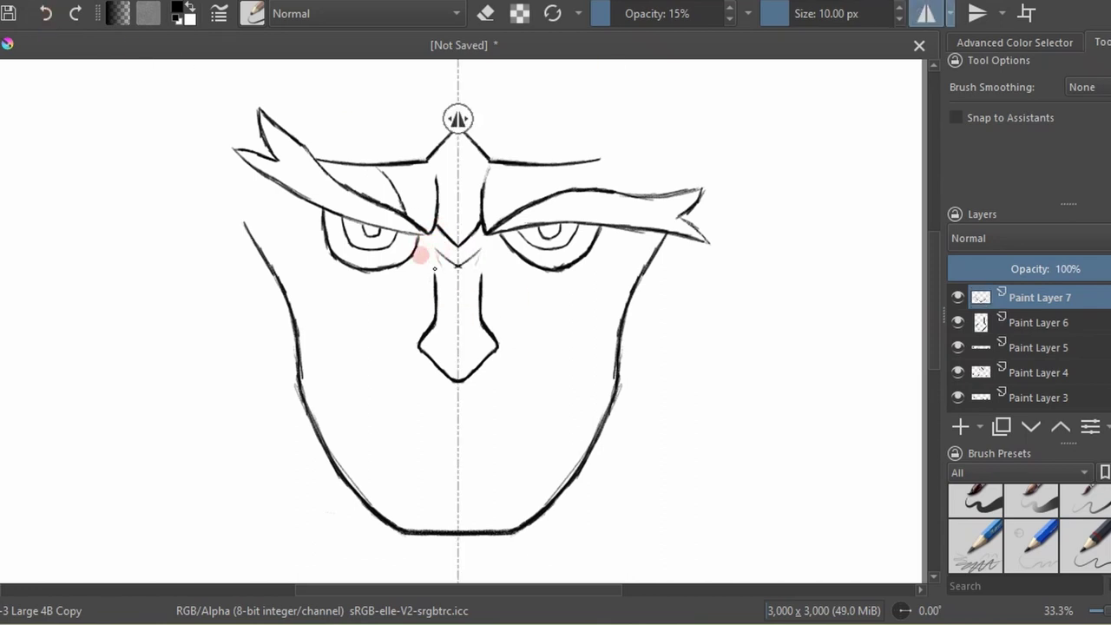
key("ctrl+z")
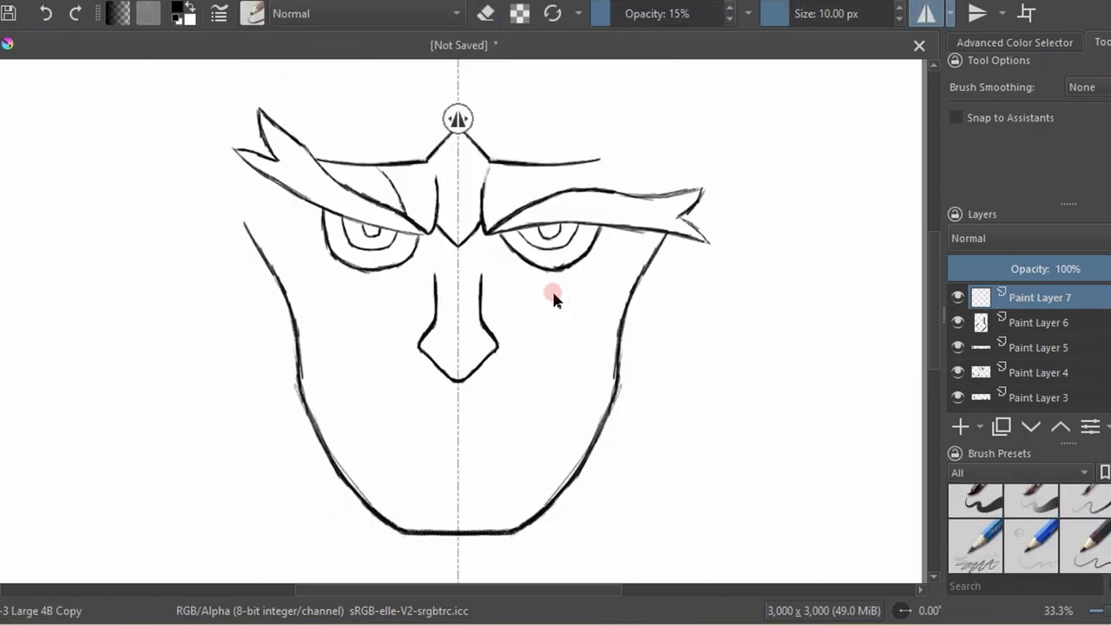
left_click(405, 355)
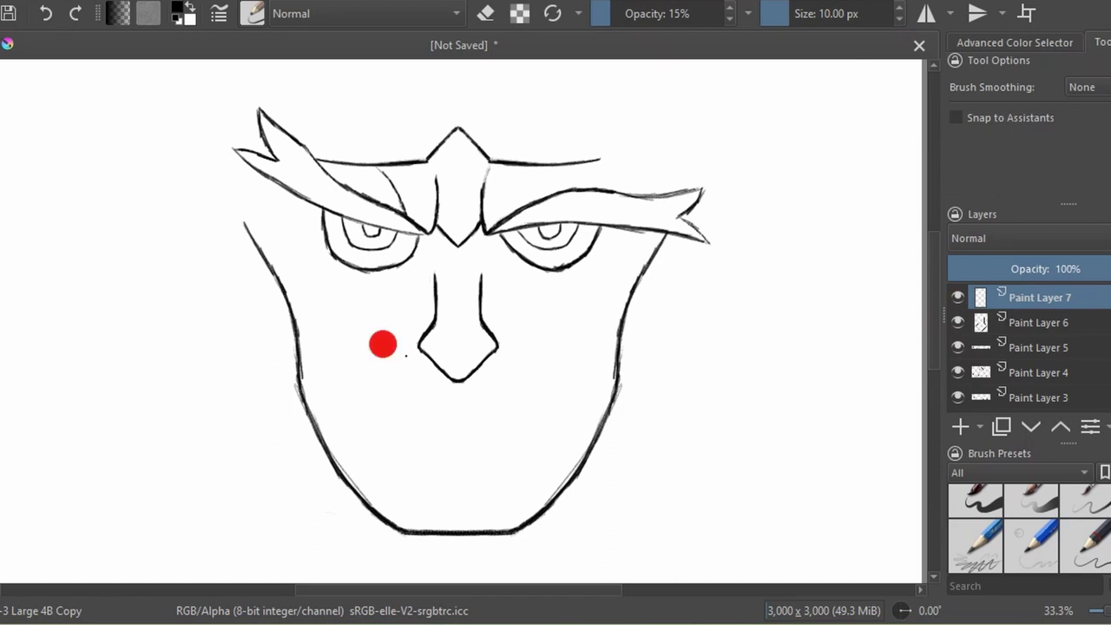
left_click_drag(401, 356, 372, 380)
key("ctrl+z")
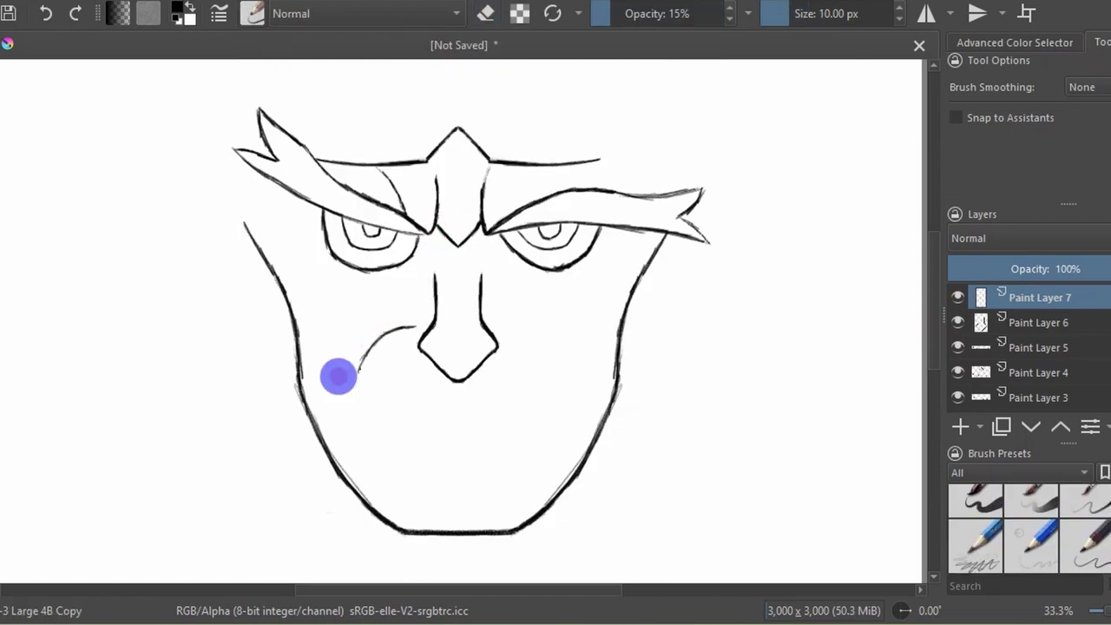
Draw curved cheek folds on both sides of the mouth, mirroring the left fold.
left_click_drag(354, 465, 417, 328)
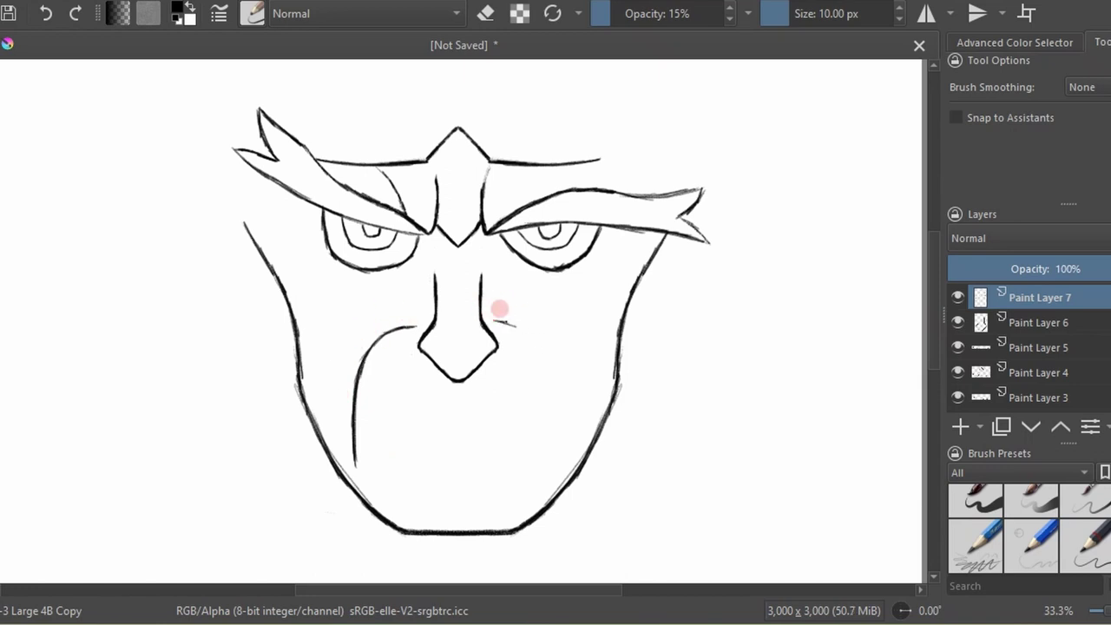
mouse_move(492, 319)
left_mouse_down()
mouse_move(554, 382)
mouse_move(578, 438)
left_mouse_up()
left_click_drag(568, 335, 562, 396)
mouse_move(570, 356)
left_mouse_down()
mouse_move(577, 458)
mouse_move(495, 322)
left_mouse_up()
key("e")
key("e")
left_click_drag(355, 446, 415, 328)
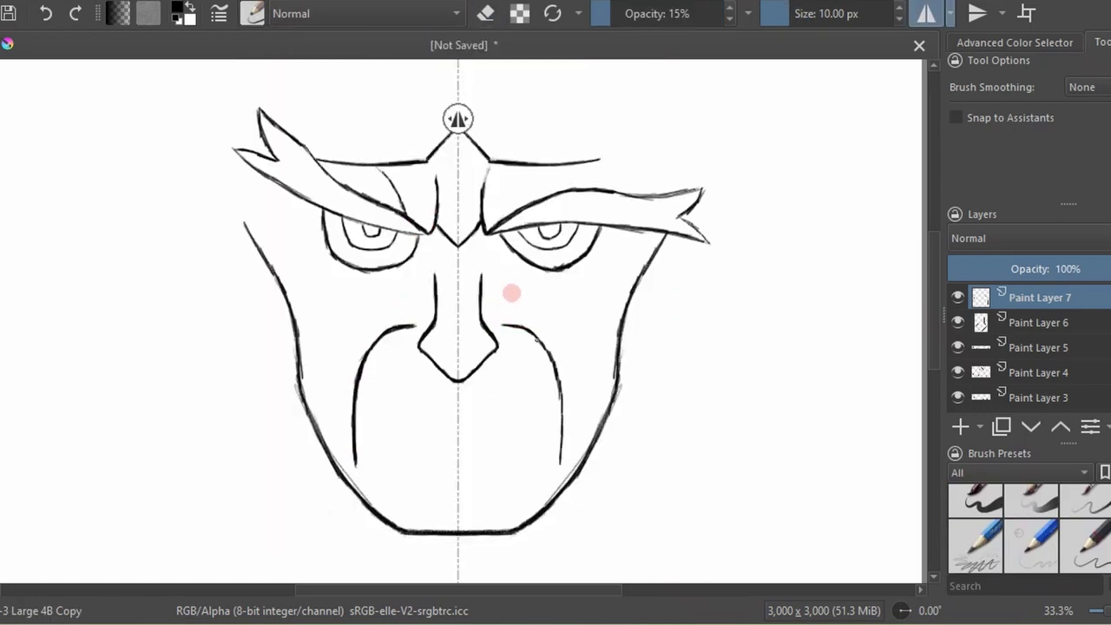
key("shift+m")
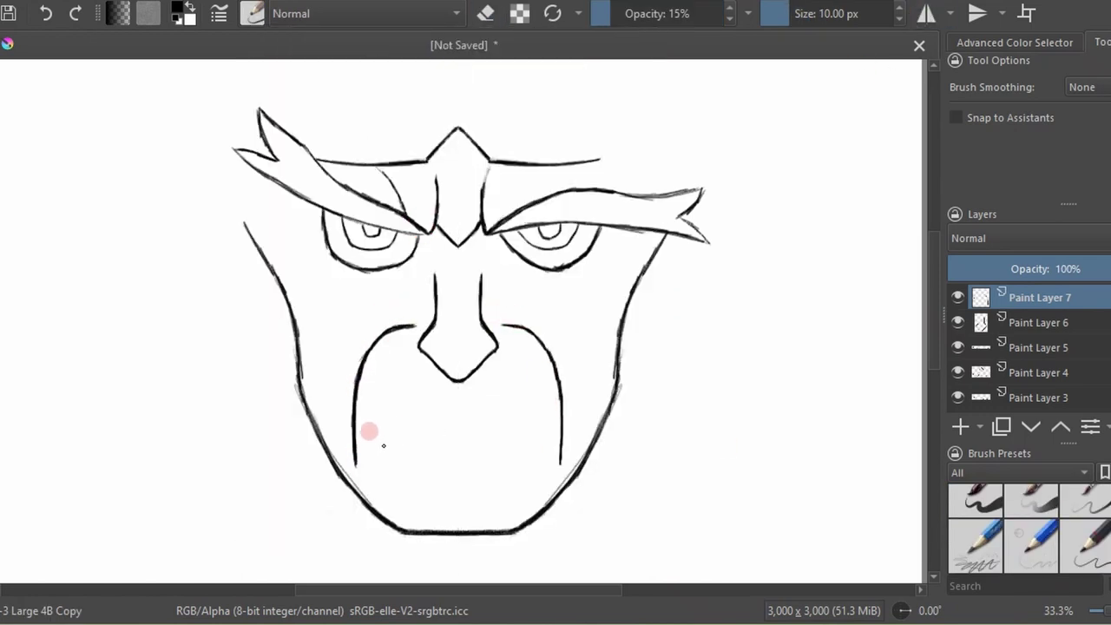
Draw a wavy downturned mouth with a thicker line, then add Paint Layer 8.
left_click_drag(375, 451, 542, 460)
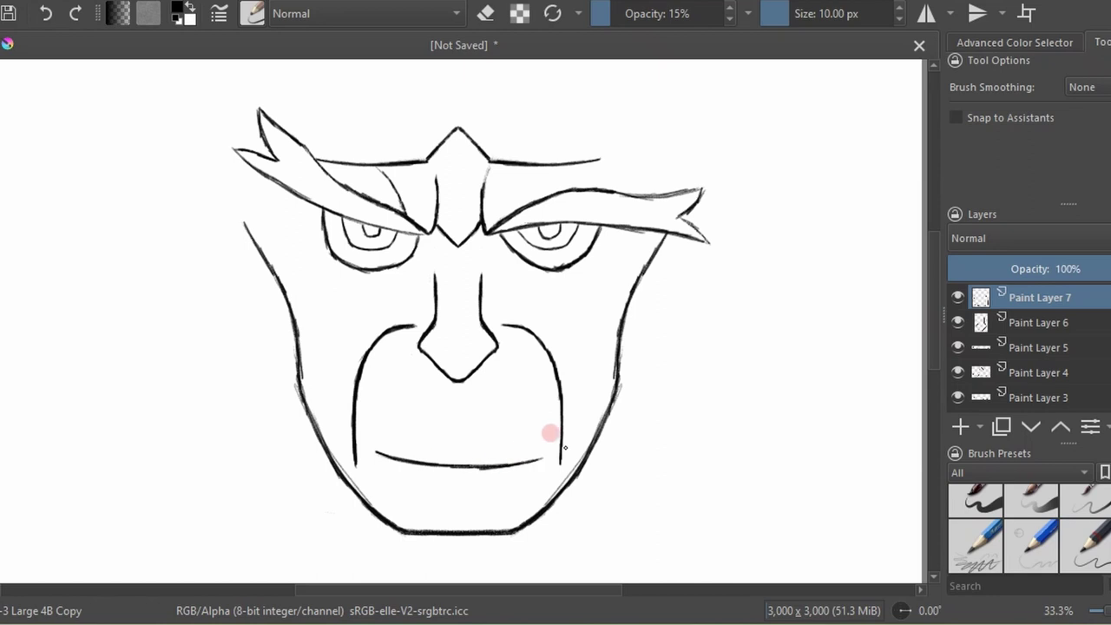
key("e")
mouse_move(544, 460)
left_mouse_down()
mouse_move(412, 458)
mouse_move(458, 450)
left_mouse_up()
key("m")
key("e")
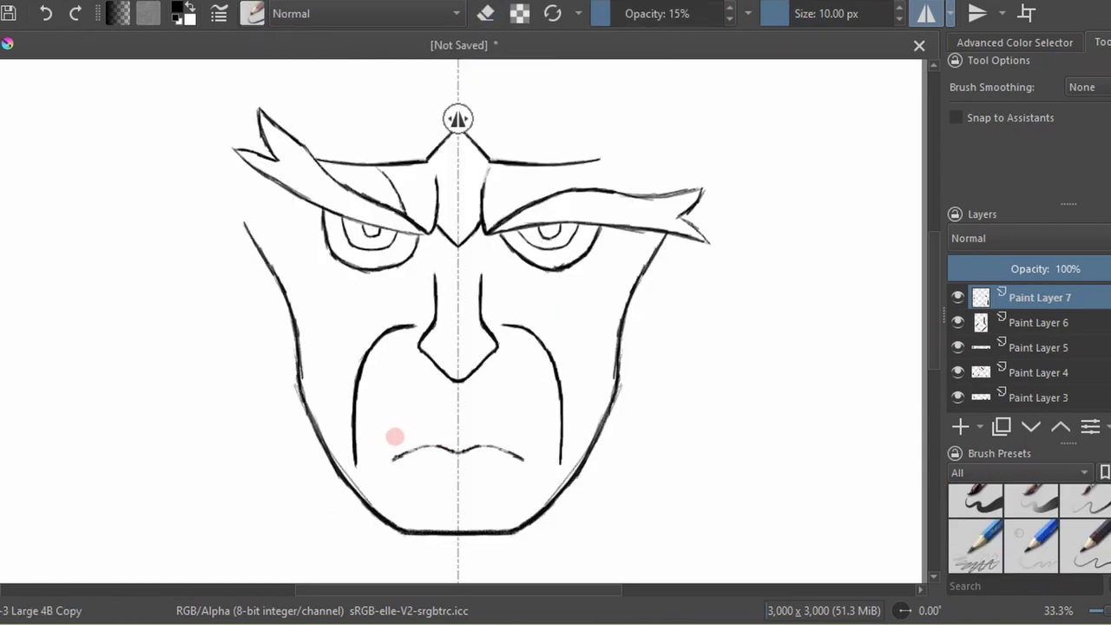
left_click_drag(393, 458, 458, 448)
key("m")
key("Insert")
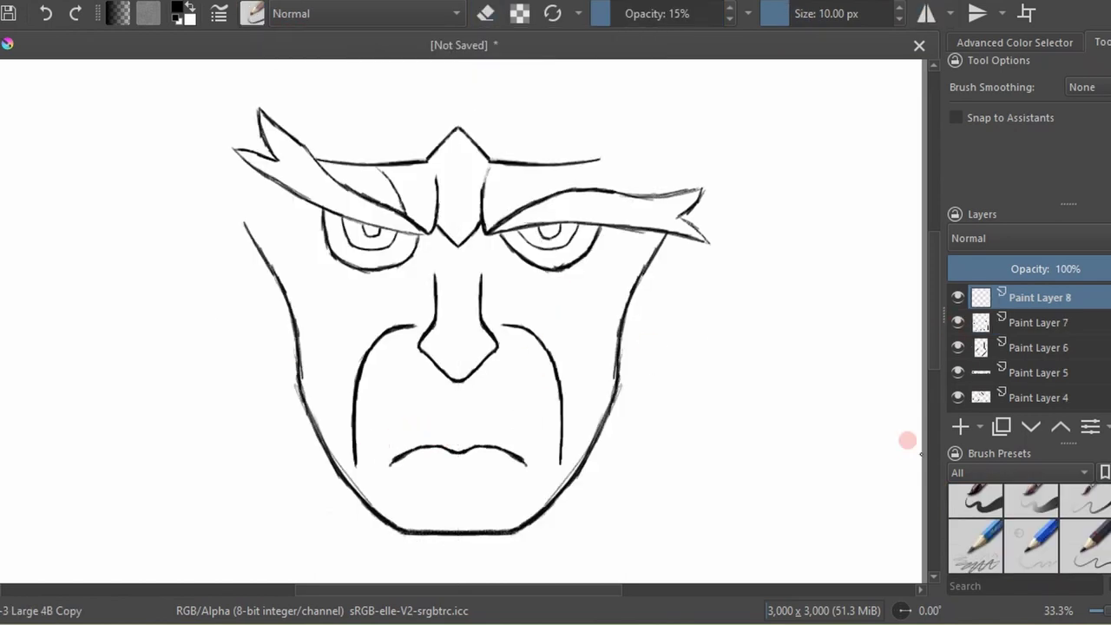
With mirroring on, sketch fur tufts beside both cheeks.
key("minus")
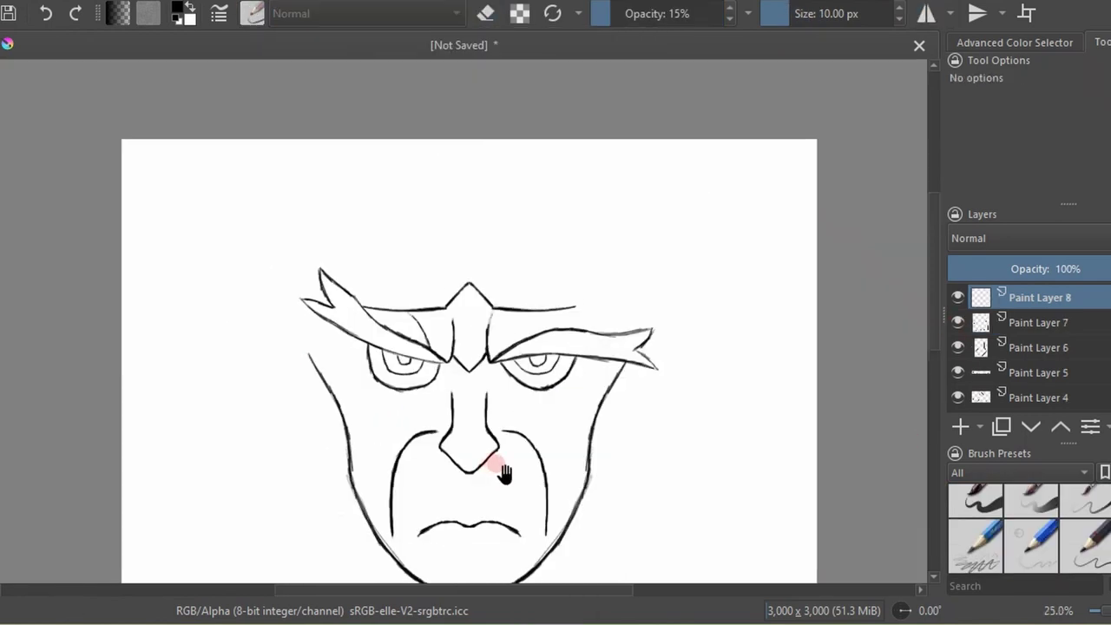
key("m")
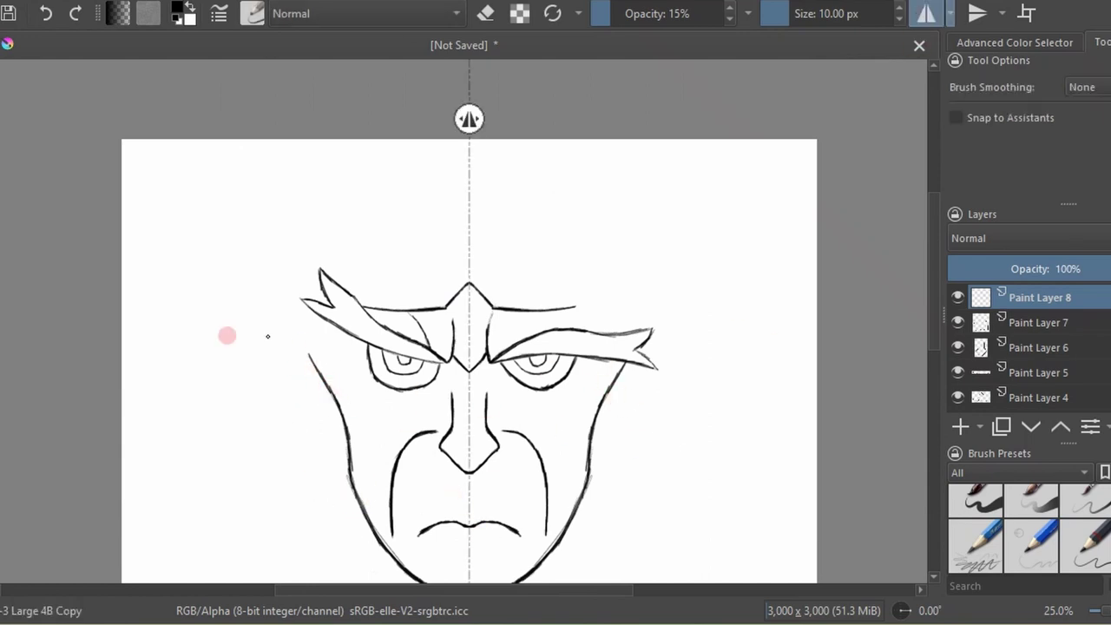
left_click_drag(313, 415, 333, 439)
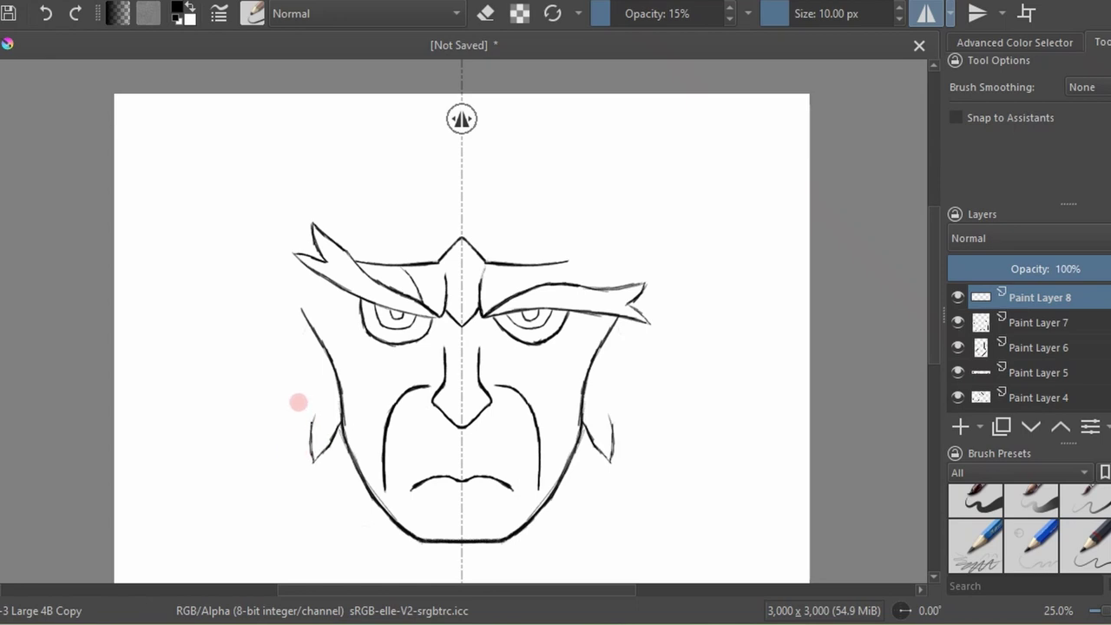
mouse_move(293, 307)
left_mouse_down()
mouse_move(279, 382)
mouse_move(315, 434)
left_mouse_up()
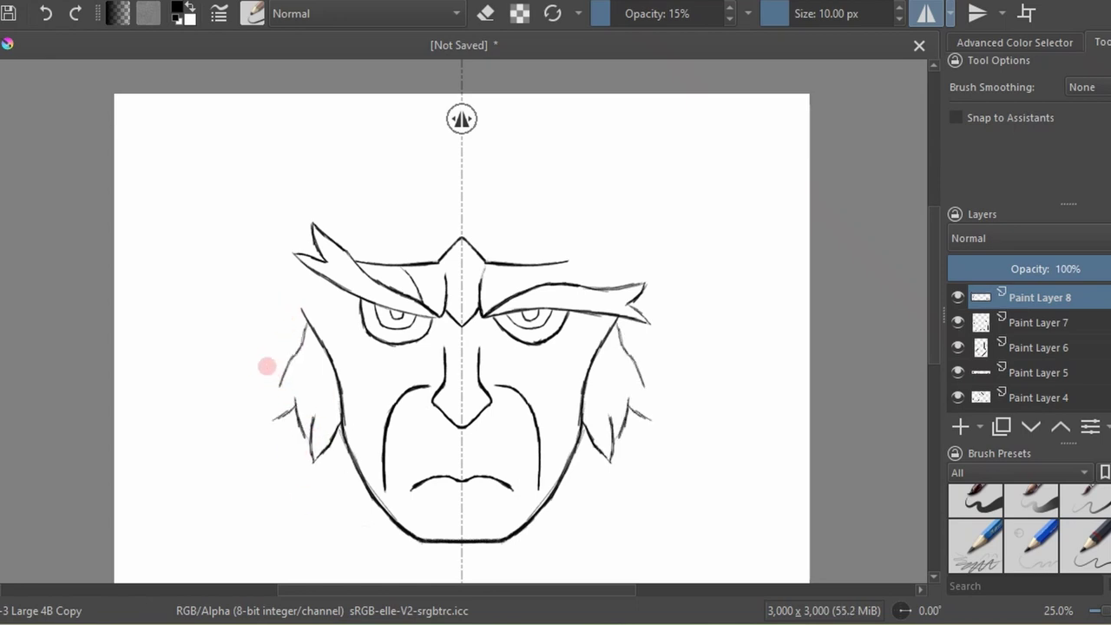
left_click_drag(330, 332, 265, 377)
scroll(959, 379, "down", 2)
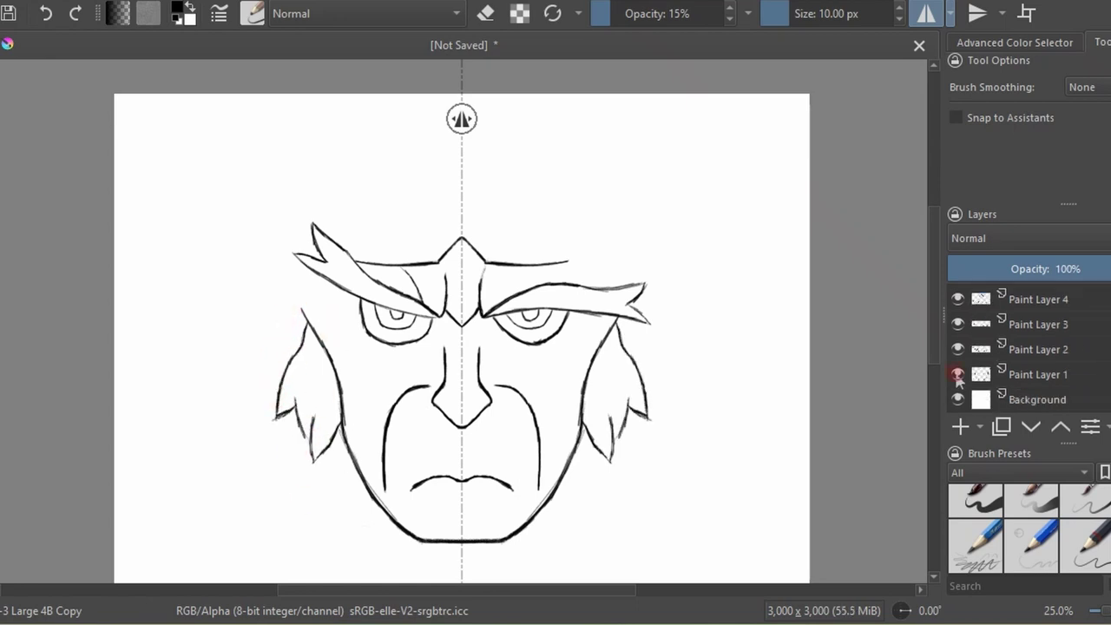
left_click(250, 11)
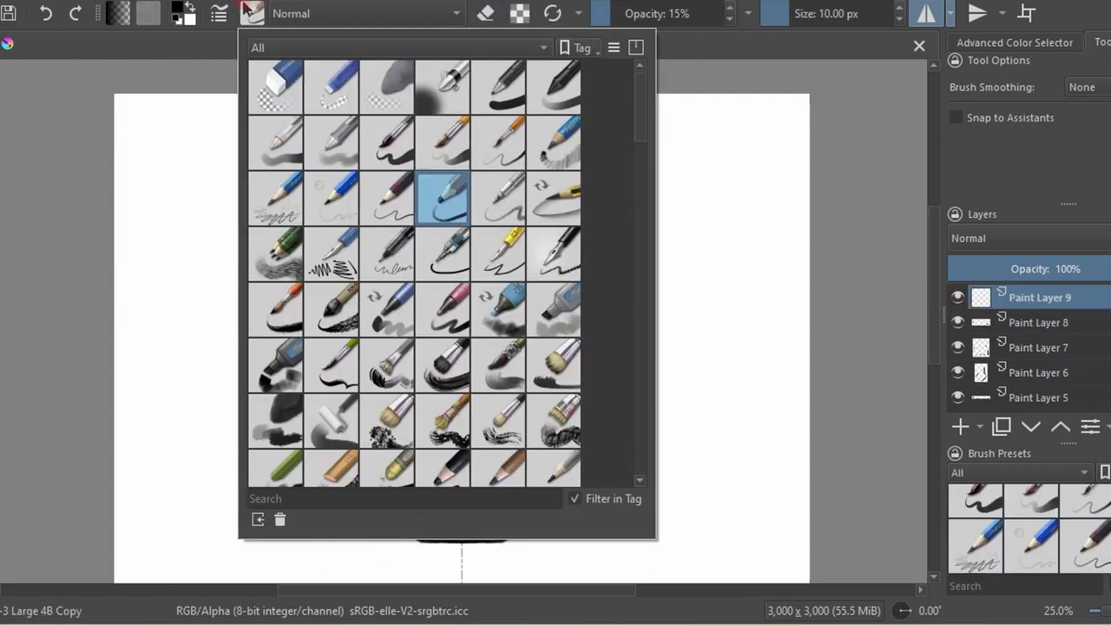
left_click(342, 345)
left_click_drag(304, 343, 356, 385)
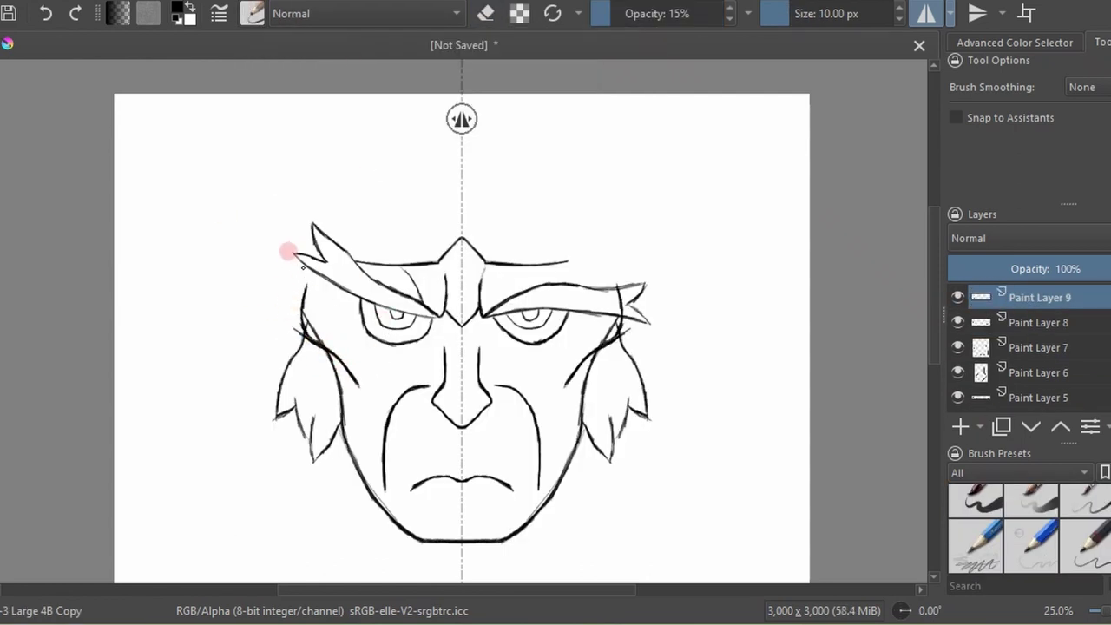
Erase the mirrored cheek tufts and a stray stroke across the right brow.
left_click(975, 510)
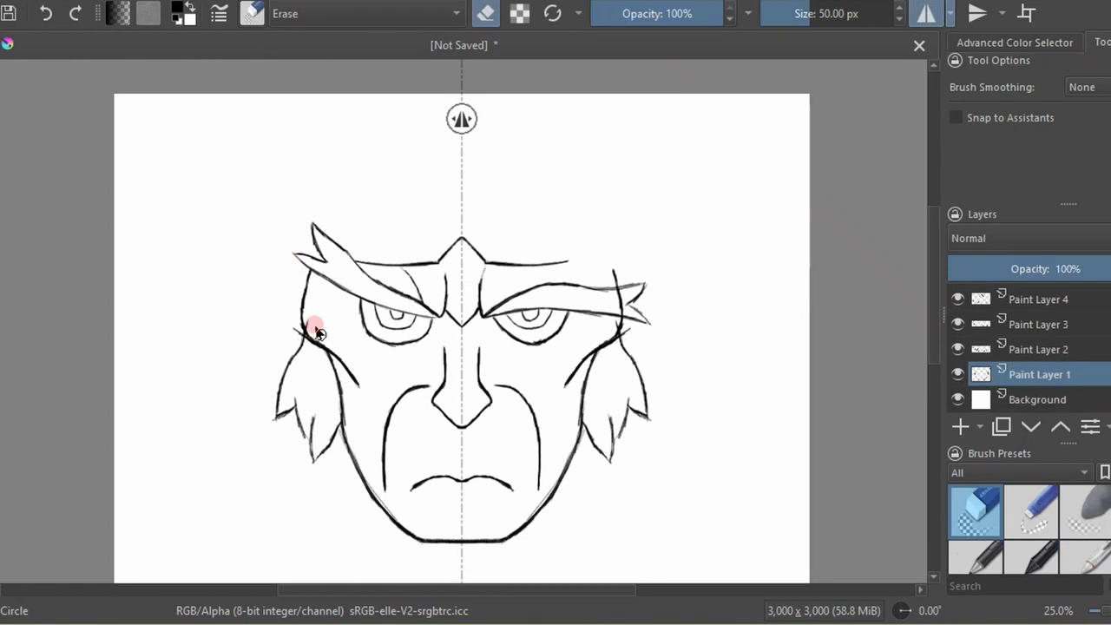
left_click(999, 323)
mouse_move(283, 327)
left_mouse_down()
mouse_move(278, 384)
mouse_move(323, 434)
left_mouse_up()
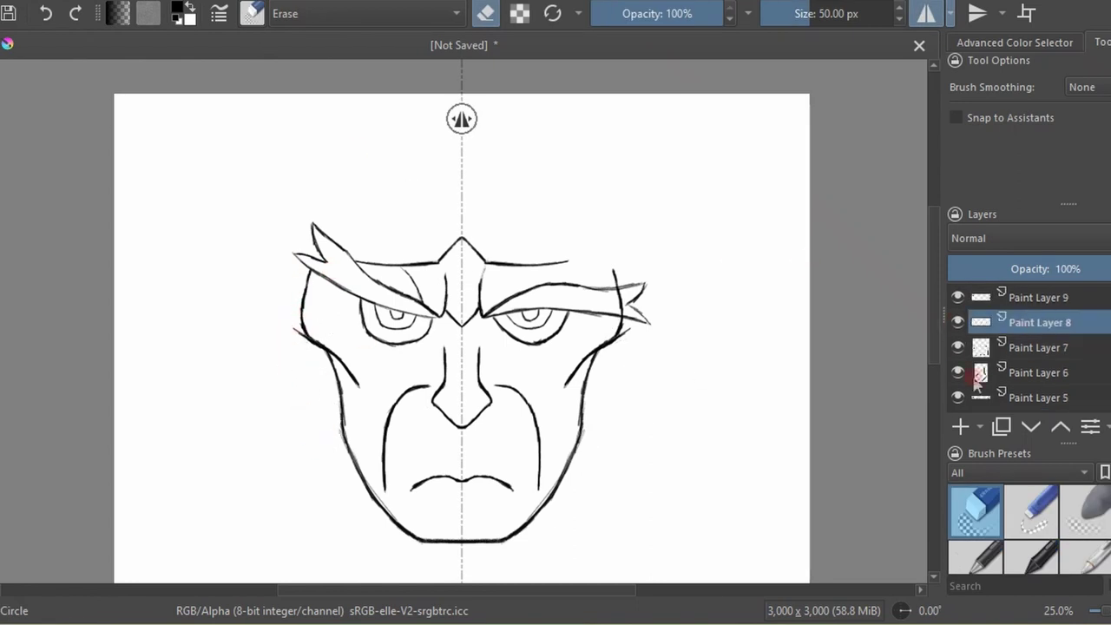
left_click(1039, 297)
key("m")
left_click_drag(628, 308, 623, 338)
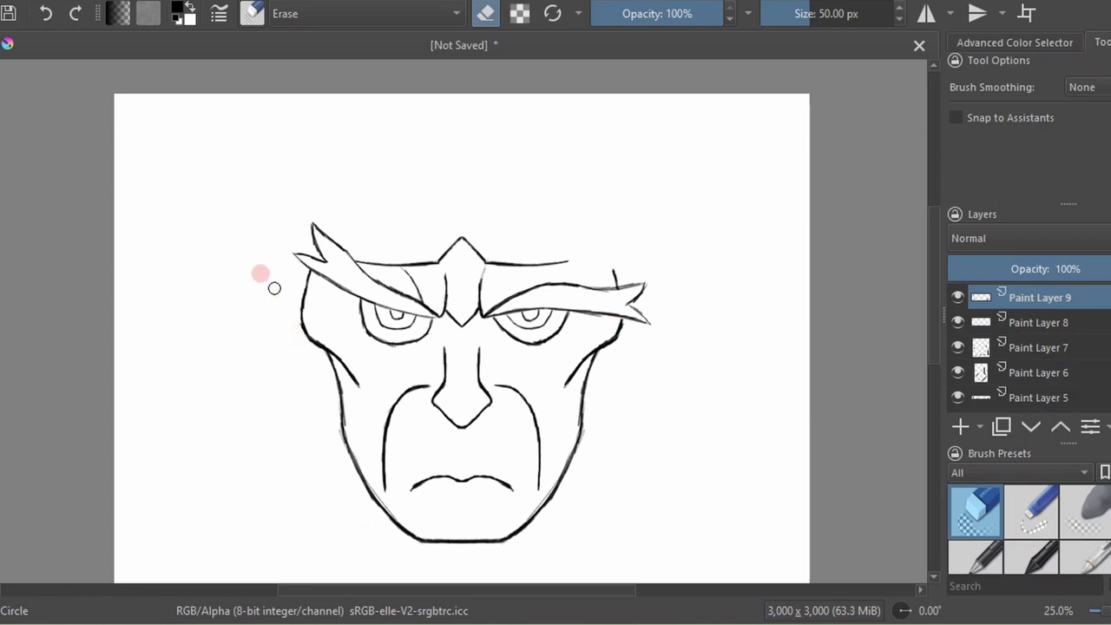
With the 3 Large 4B Copy pencil on a new layer, draw mirrored pointed ears.
left_click(251, 13)
left_click(359, 32)
key("m")
key("Insert")
mouse_move(306, 342)
left_mouse_down()
mouse_move(315, 357)
mouse_move(300, 369)
mouse_move(290, 356)
mouse_move(304, 375)
mouse_move(278, 351)
left_mouse_up()
key("F6")
key("F6")
key("slash")
key("slash")
left_click_drag(238, 300, 279, 356)
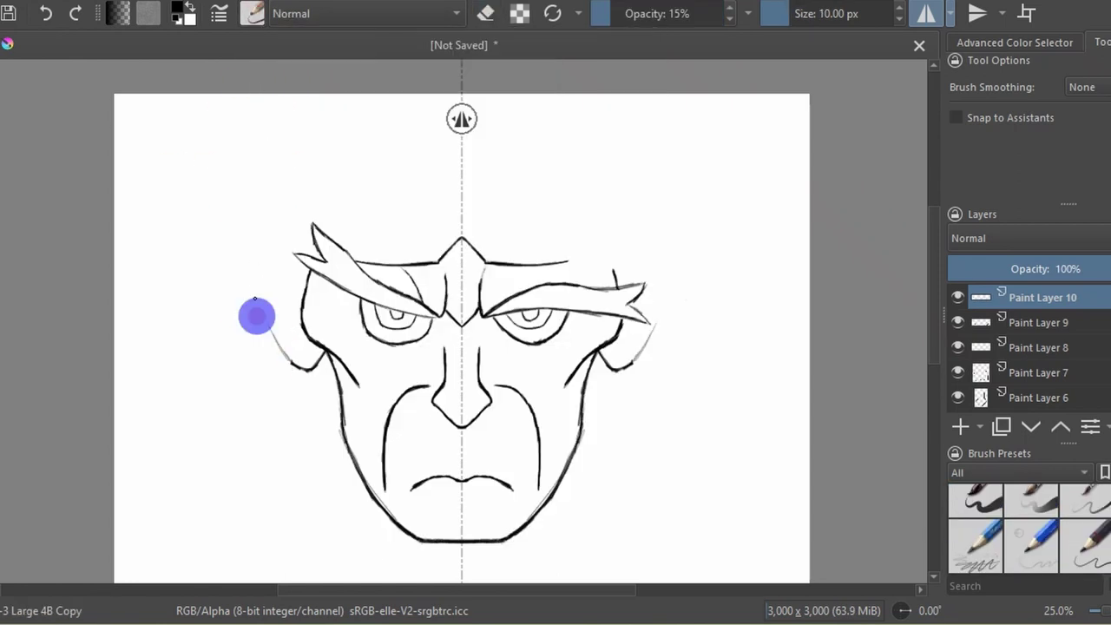
left_click_drag(246, 276, 265, 310)
scroll(244, 426, "up", 3)
mouse_move(244, 409)
left_mouse_down()
mouse_move(248, 341)
mouse_move(300, 382)
left_mouse_up()
left_click_drag(250, 340, 280, 356)
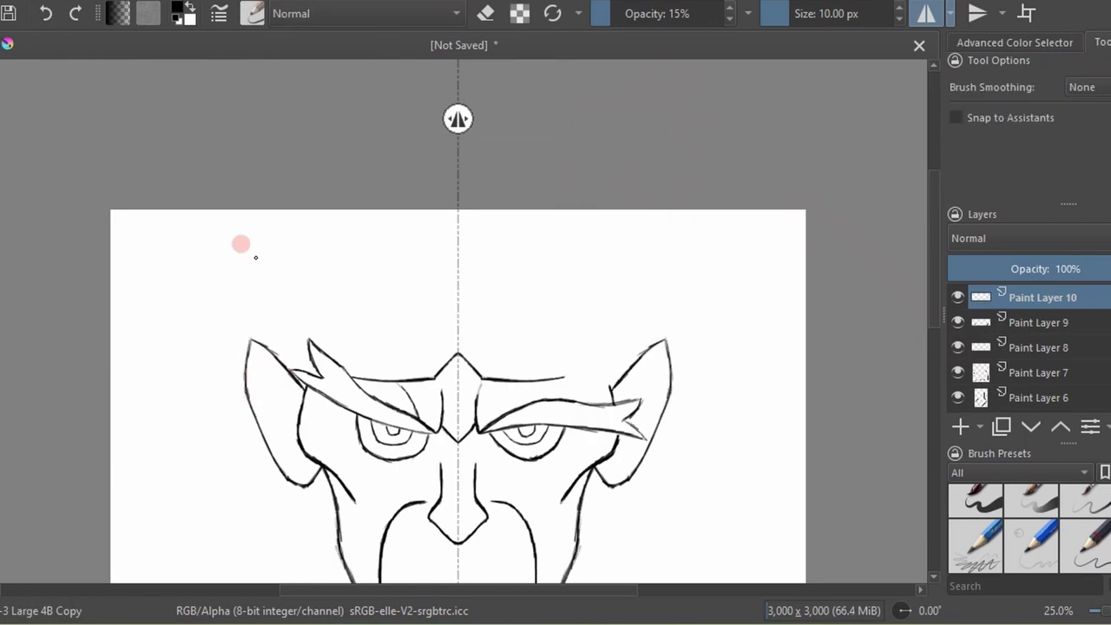
On new layers, add inner-ear lines to both ears and darken the lower left one.
key("Insert")
mouse_move(280, 404)
left_mouse_down()
mouse_move(287, 379)
mouse_move(257, 355)
mouse_move(300, 469)
left_mouse_up()
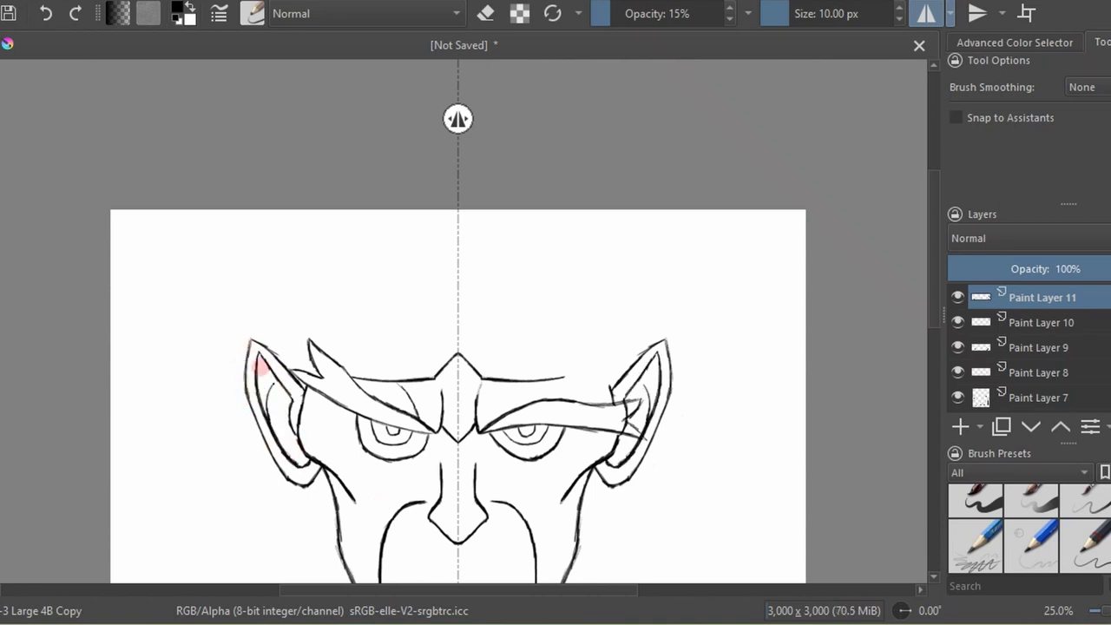
key("e")
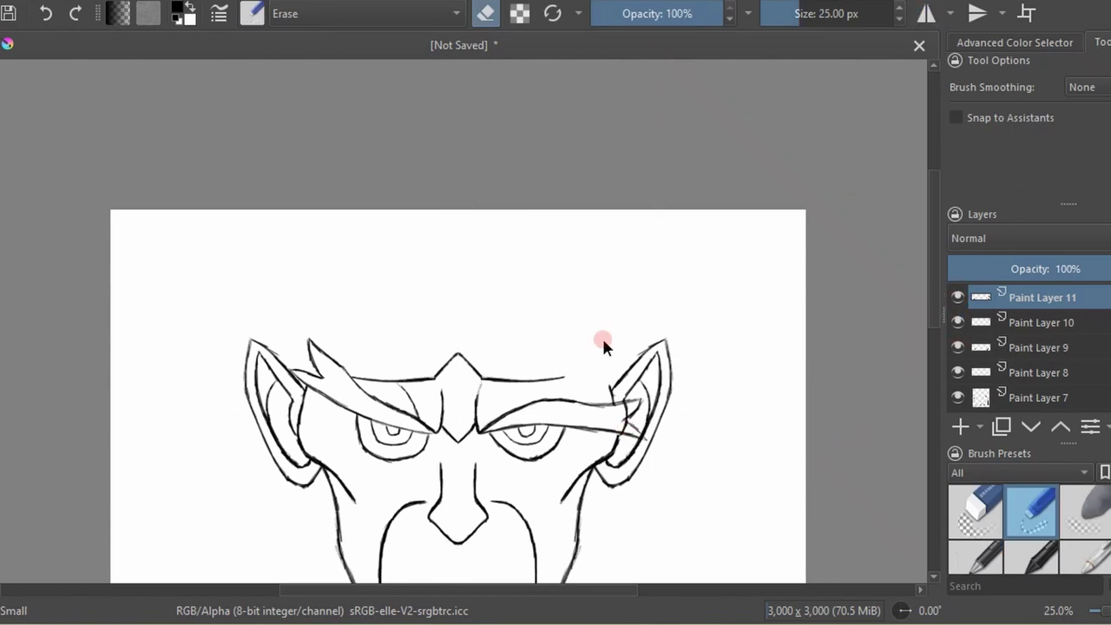
key("minus")
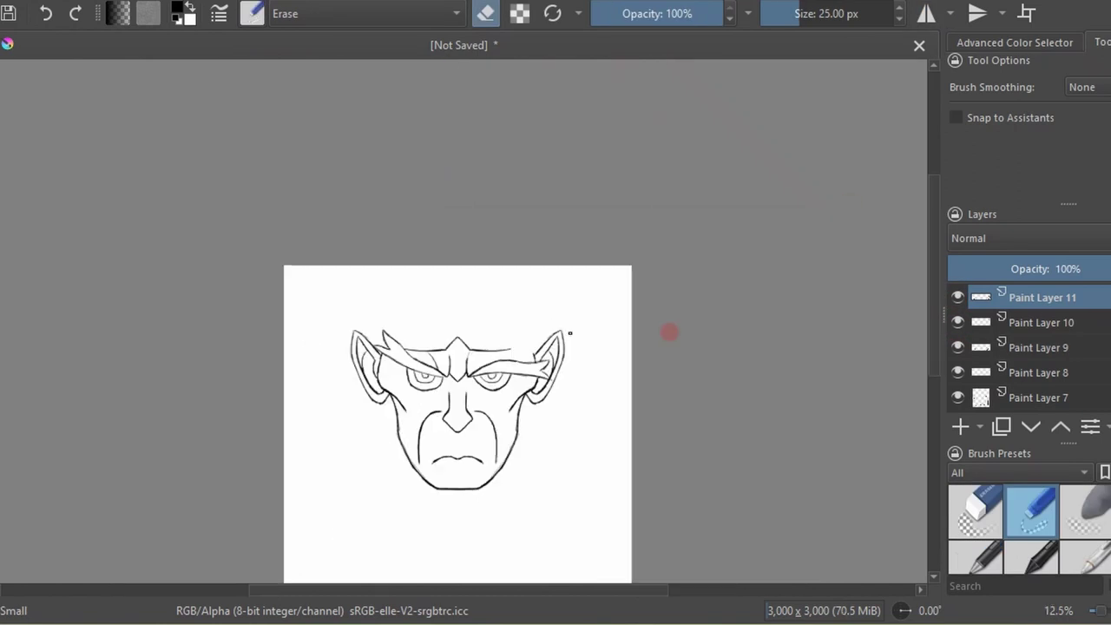
left_click(960, 426)
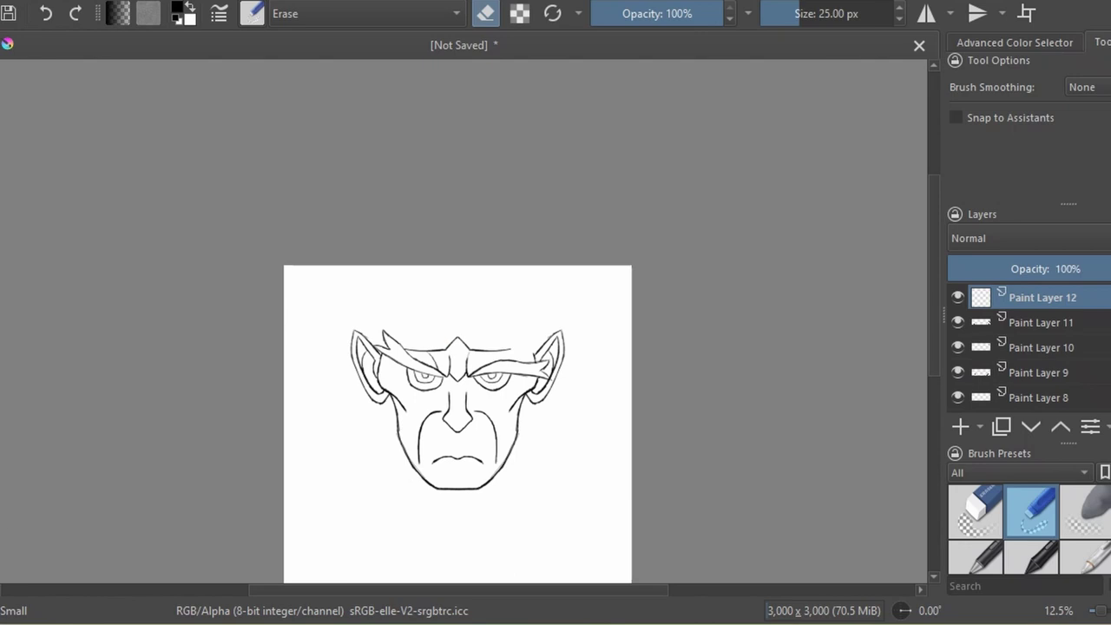
key("e")
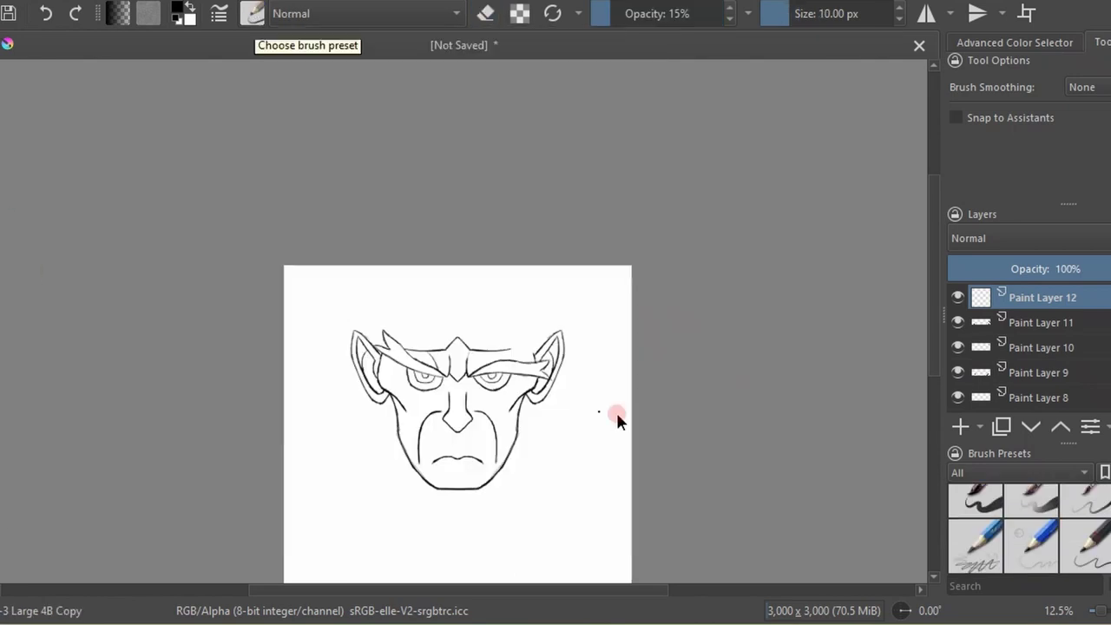
scroll(542, 449, "up", 1)
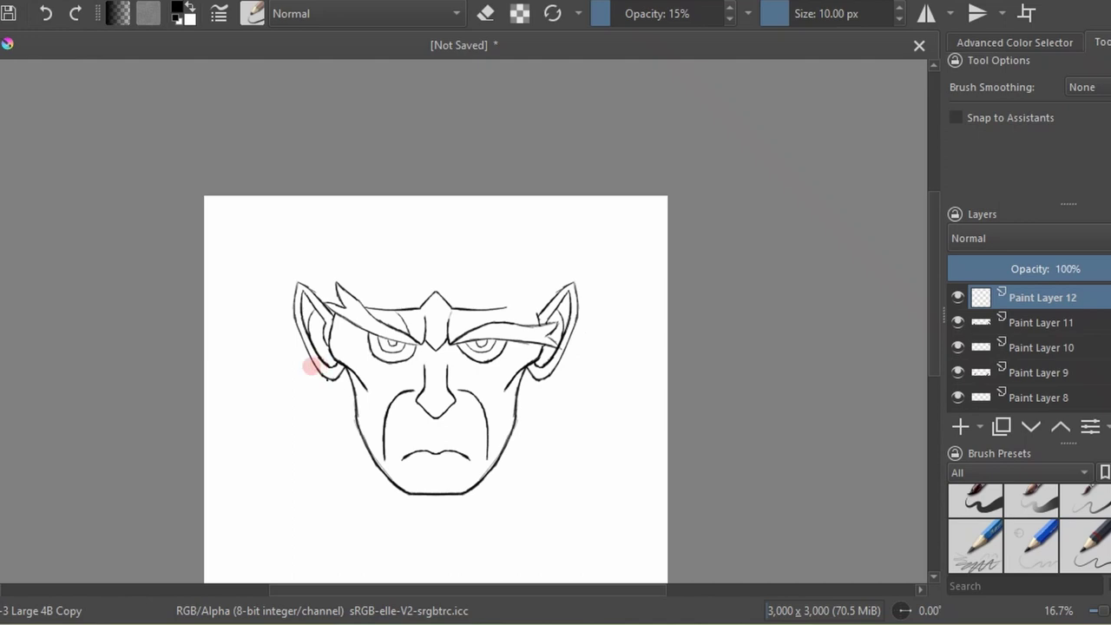
left_click_drag(311, 367, 323, 375)
key("e")
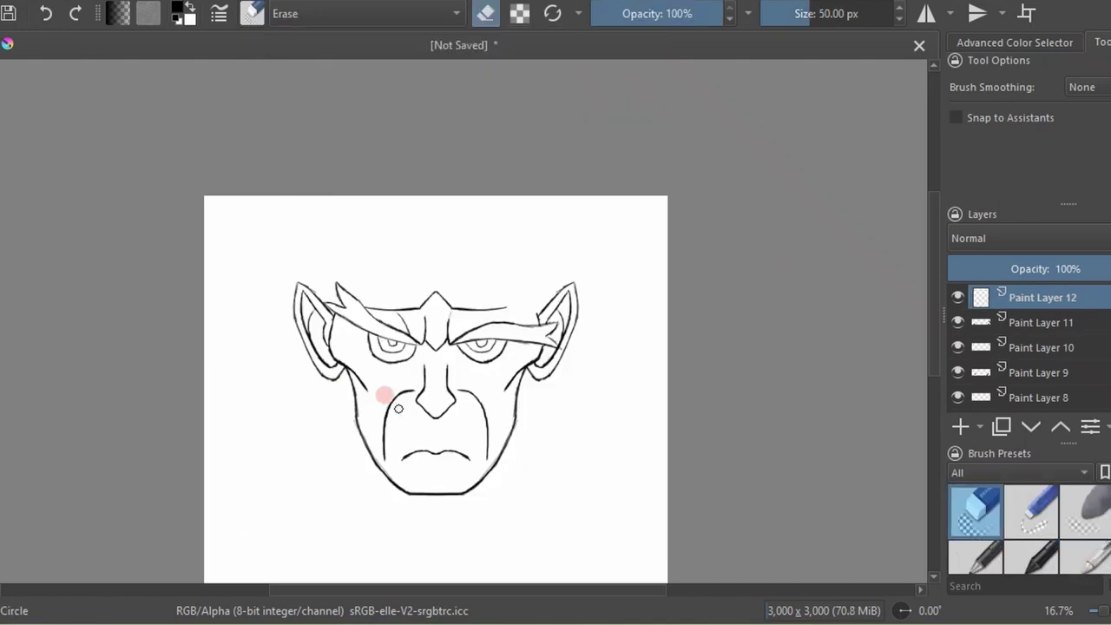
scroll(1042, 347, "down", 5)
On Paint Layer 4, draw the mirrored headband edges and curling crest strokes.
left_click(1042, 319)
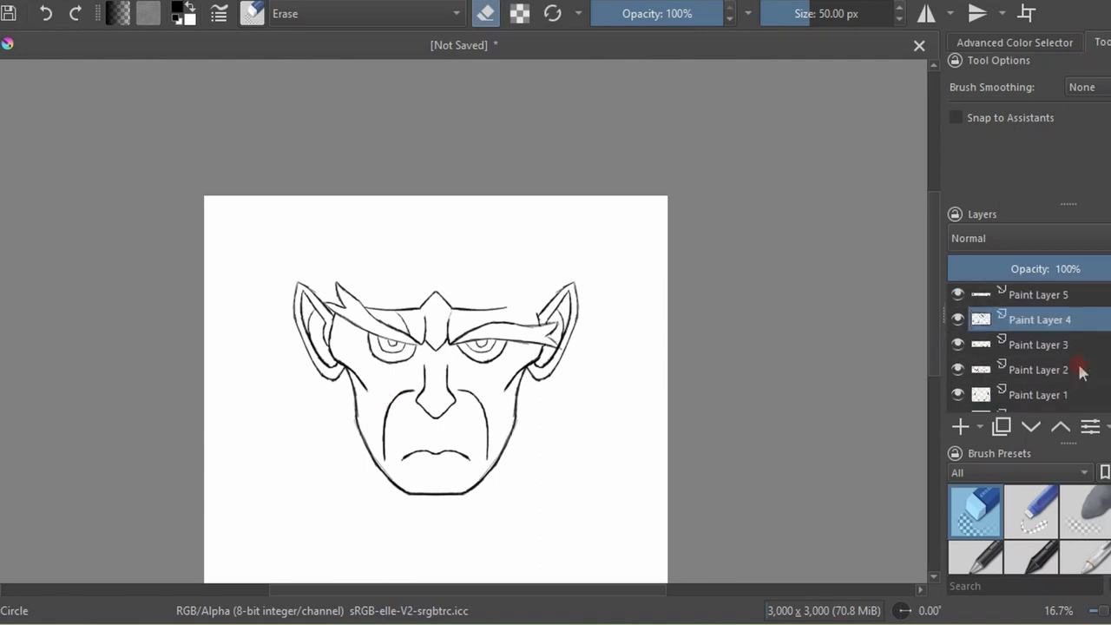
scroll(583, 367, "up", 1)
key("e")
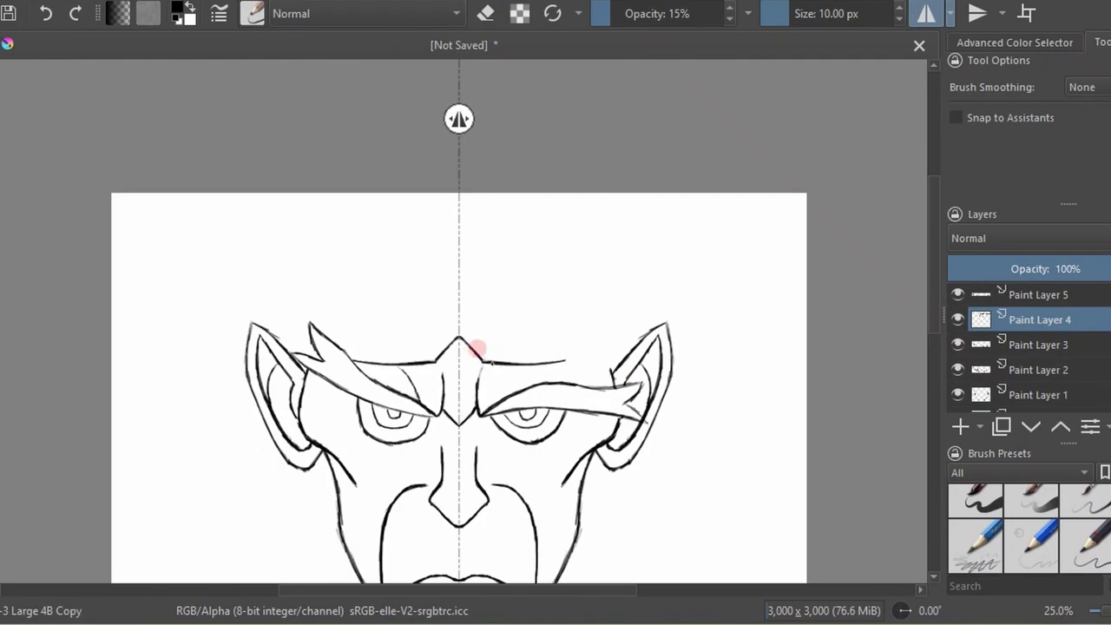
left_click_drag(476, 348, 618, 332)
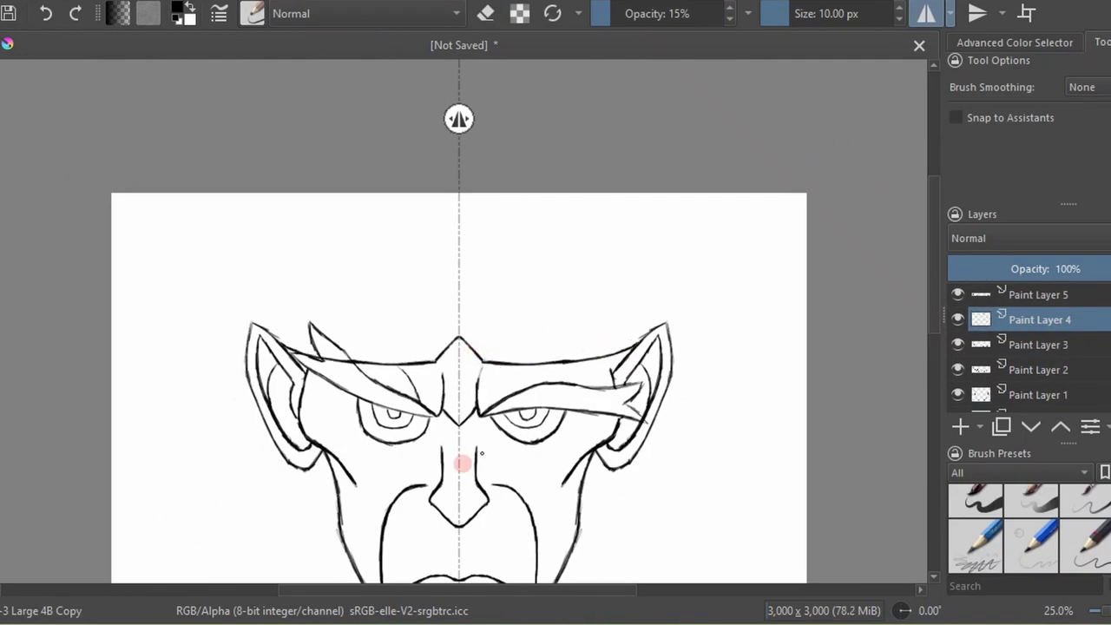
mouse_move(495, 346)
left_mouse_down()
mouse_move(472, 330)
mouse_move(643, 325)
left_mouse_up()
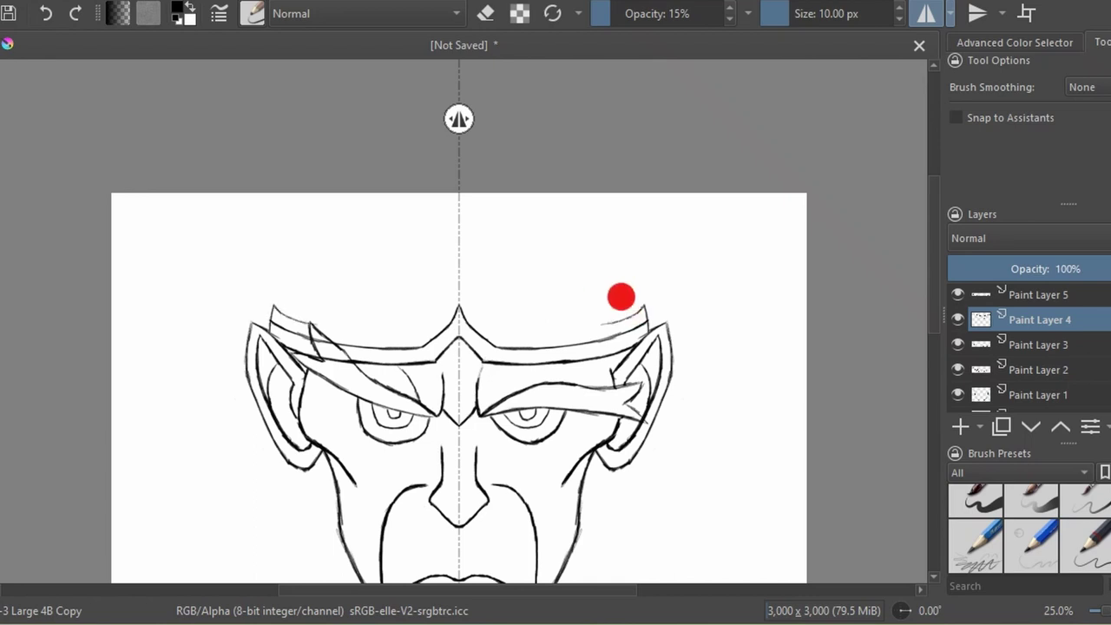
left_click_drag(645, 306, 535, 322)
mouse_move(479, 282)
left_mouse_down()
mouse_move(533, 320)
mouse_move(446, 240)
mouse_move(460, 290)
mouse_move(531, 253)
mouse_move(595, 260)
mouse_move(466, 223)
mouse_move(561, 223)
mouse_move(611, 273)
left_mouse_up()
Erase strays above the peak, turn mirroring off, zoom out, and select Paint Layer 12.
key("e")
key("e")
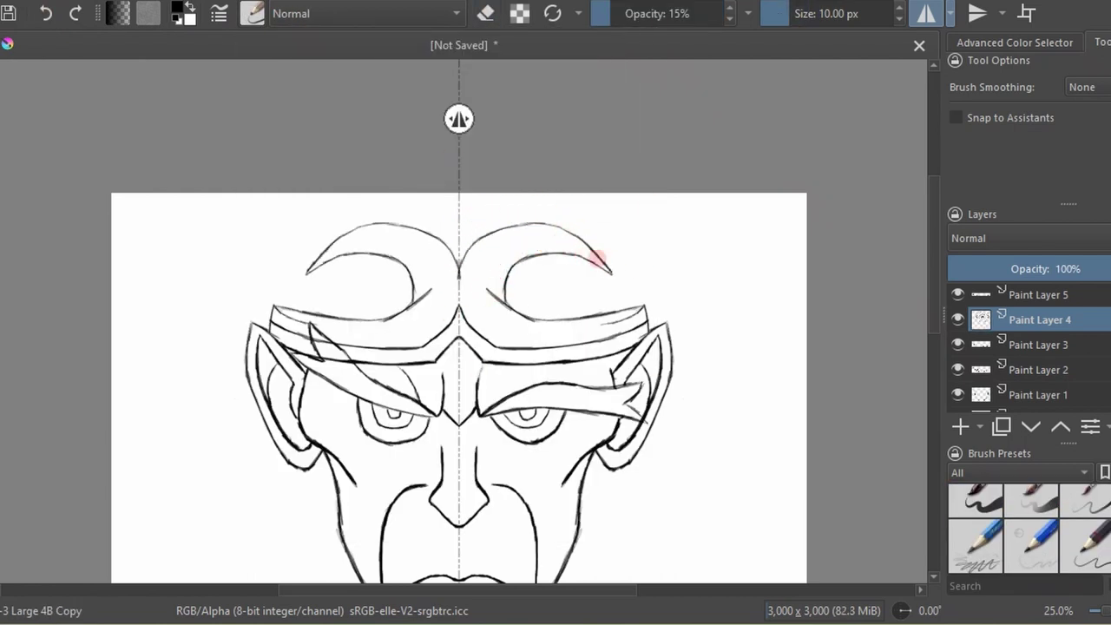
key("e")
left_click(926, 13)
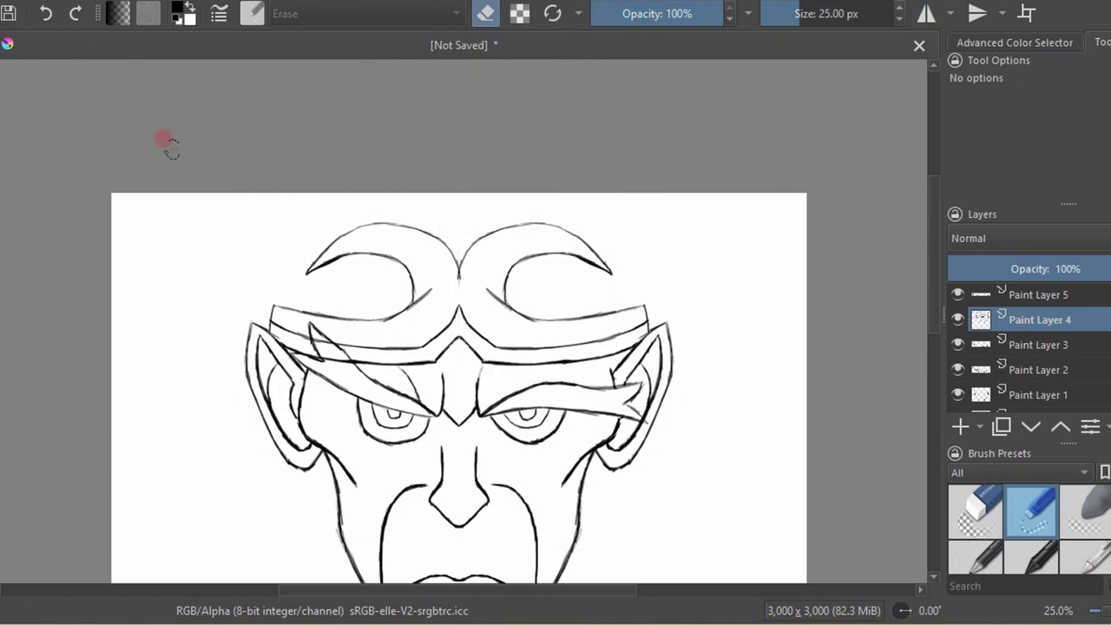
key("e")
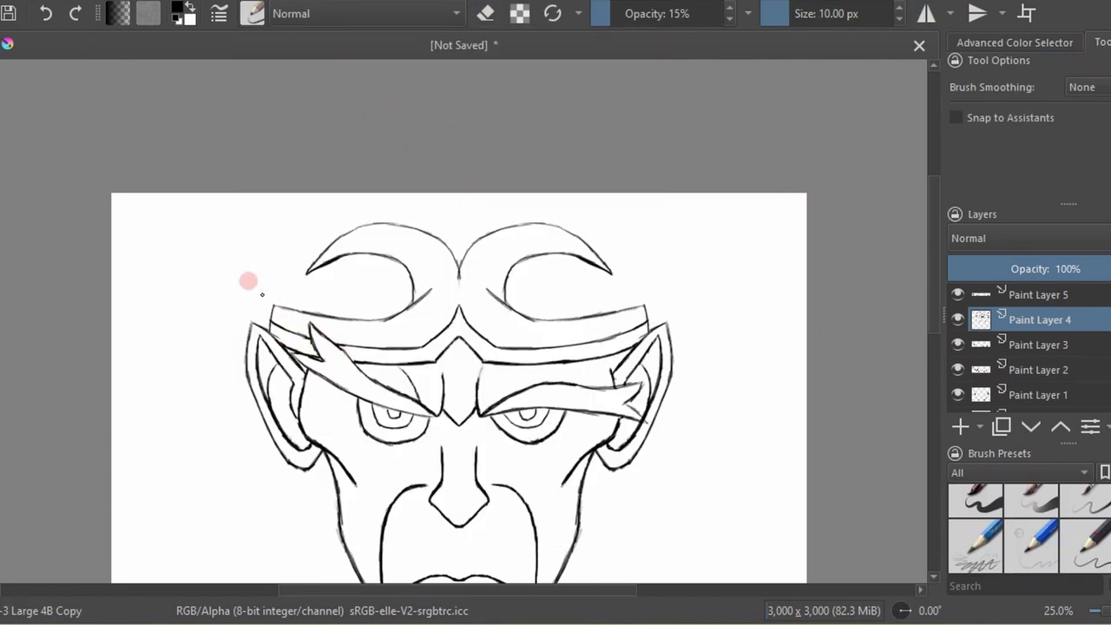
key("minus")
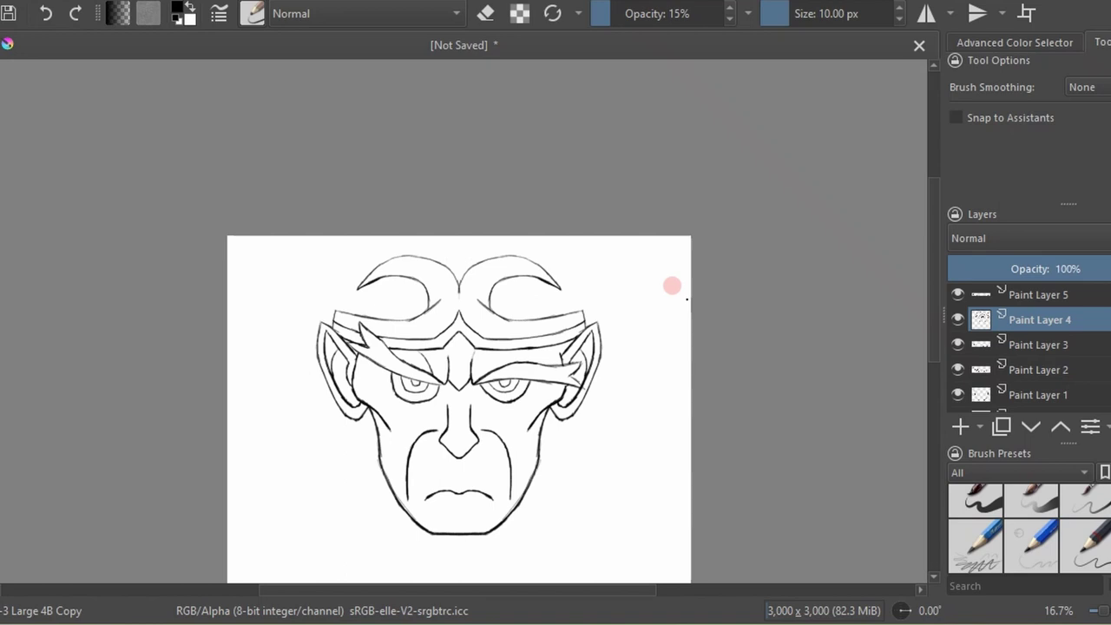
key("Page_Up")
key("Page_Up")
key("Page_Up")
key("Page_Up")
key("Page_Up")
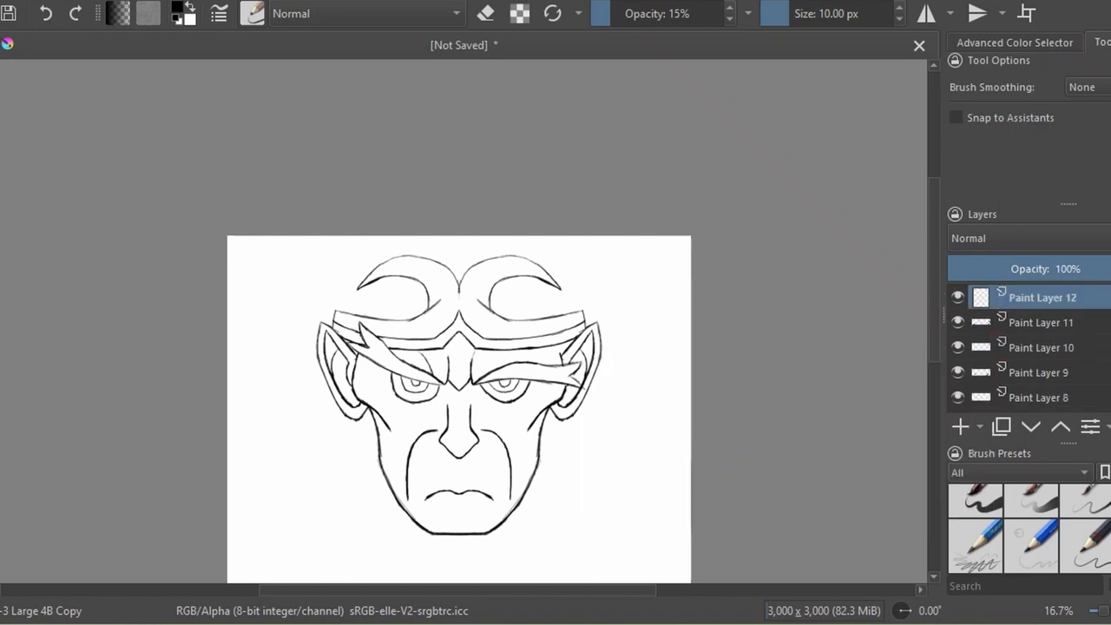
Merge the sketch layers and move the whole face lower on the page.
key("Page_Down")
key("ctrl+e")
key("ctrl+e")
key("ctrl+e")
key("ctrl+e")
key("ctrl+e")
key("ctrl+e")
key("ctrl+e")
key("ctrl+e")
key("ctrl+e")
key("ctrl+e")
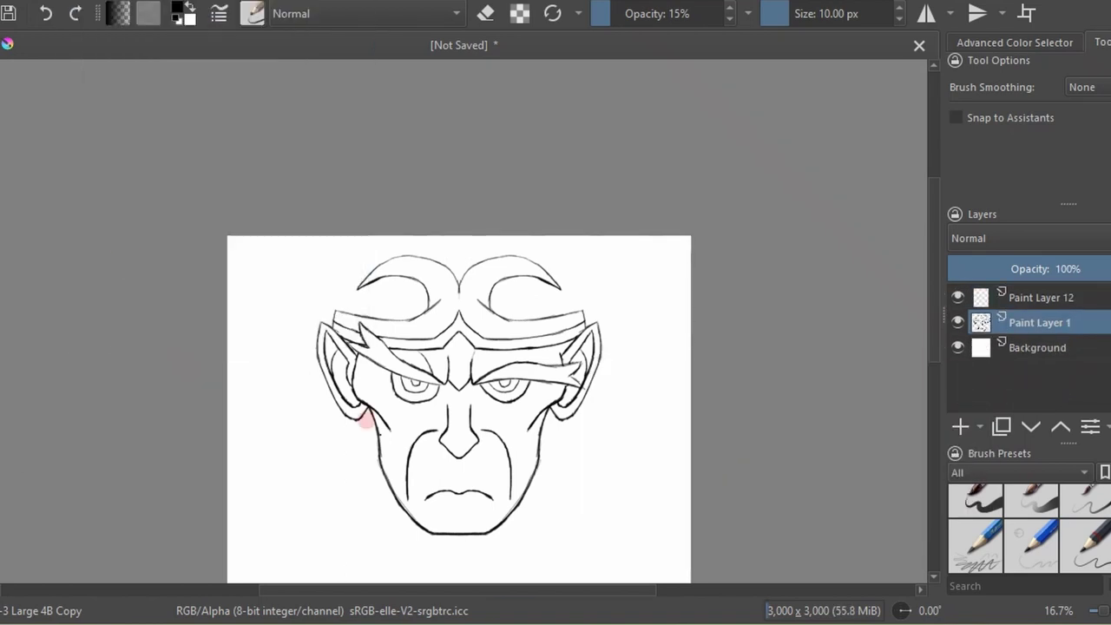
key("t")
left_click_drag(487, 276, 490, 379)
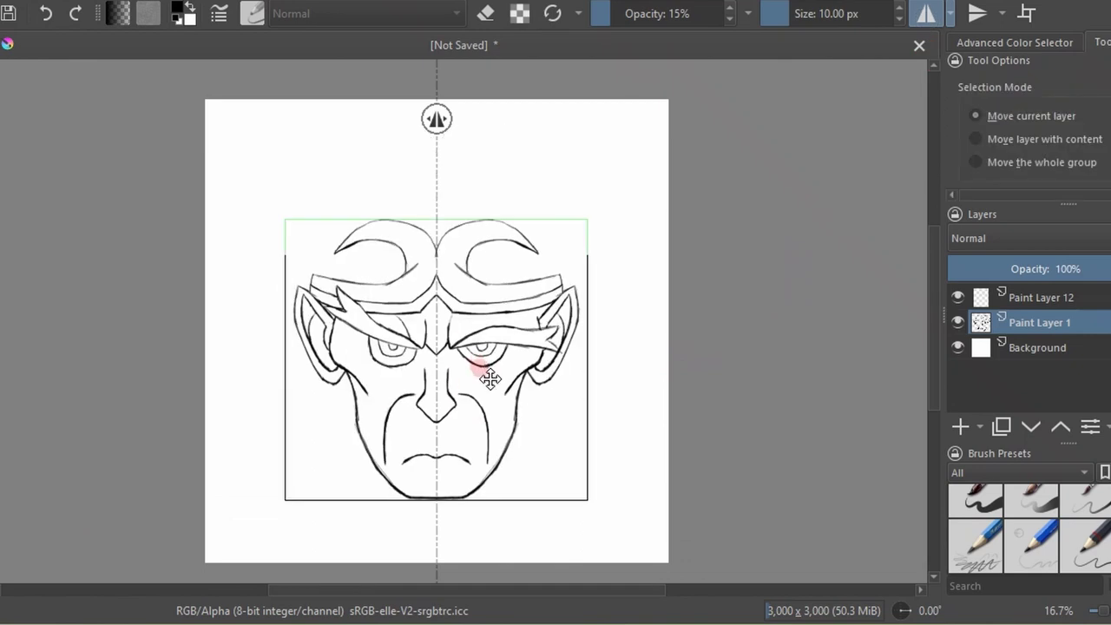
key("b")
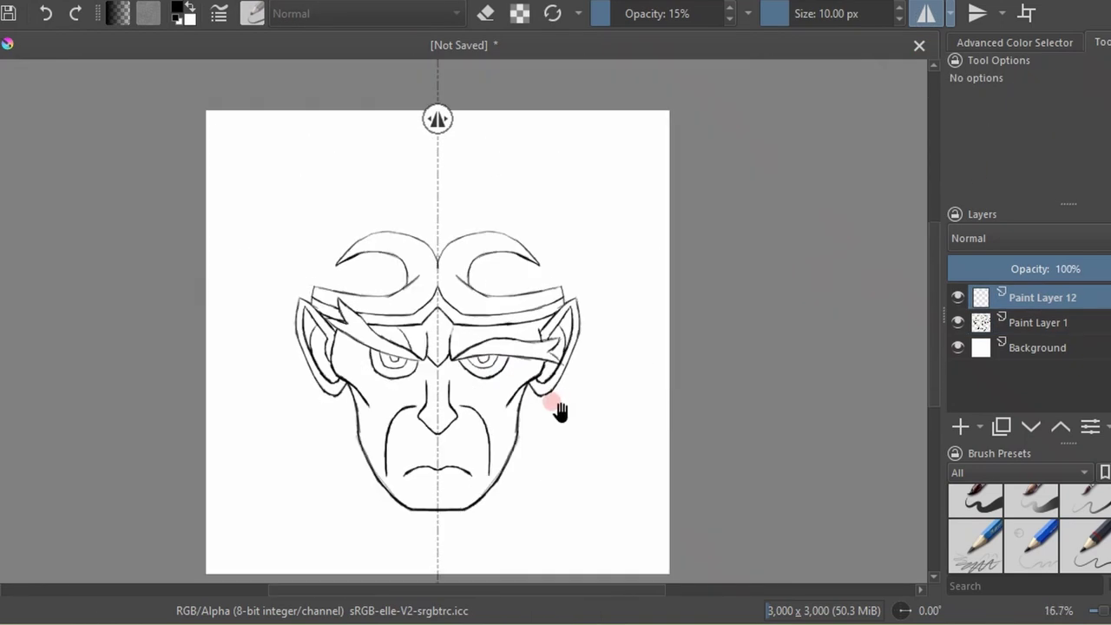
Pick a small eraser and toggle between eraser and pencil to clean stray marks.
scroll(559, 408, "up", 2)
key("F6")
left_click(444, 350)
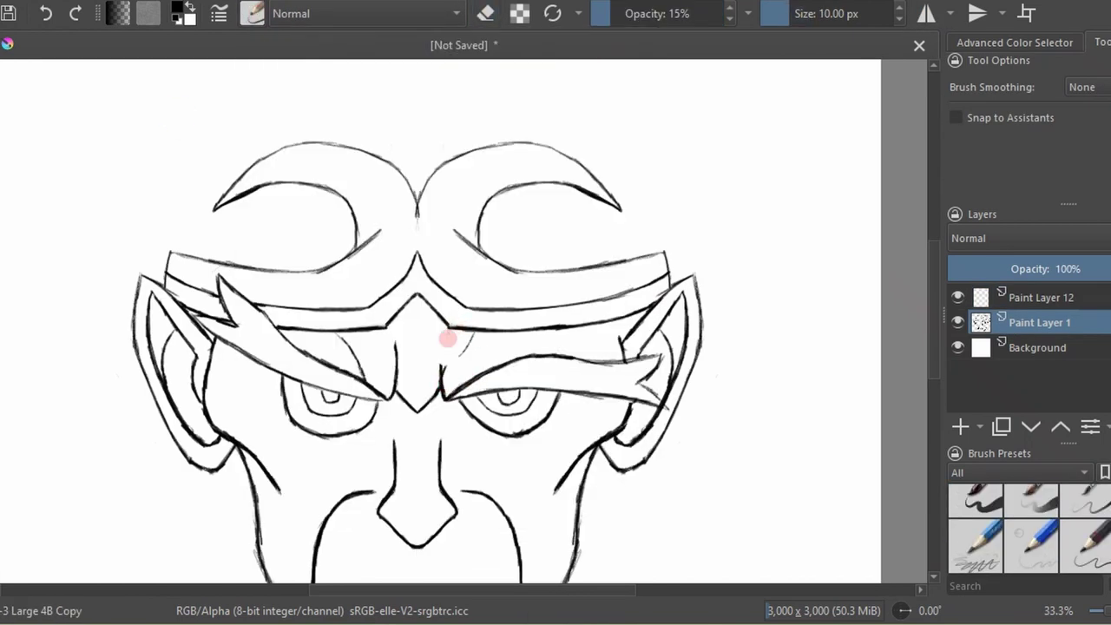
left_click(439, 360)
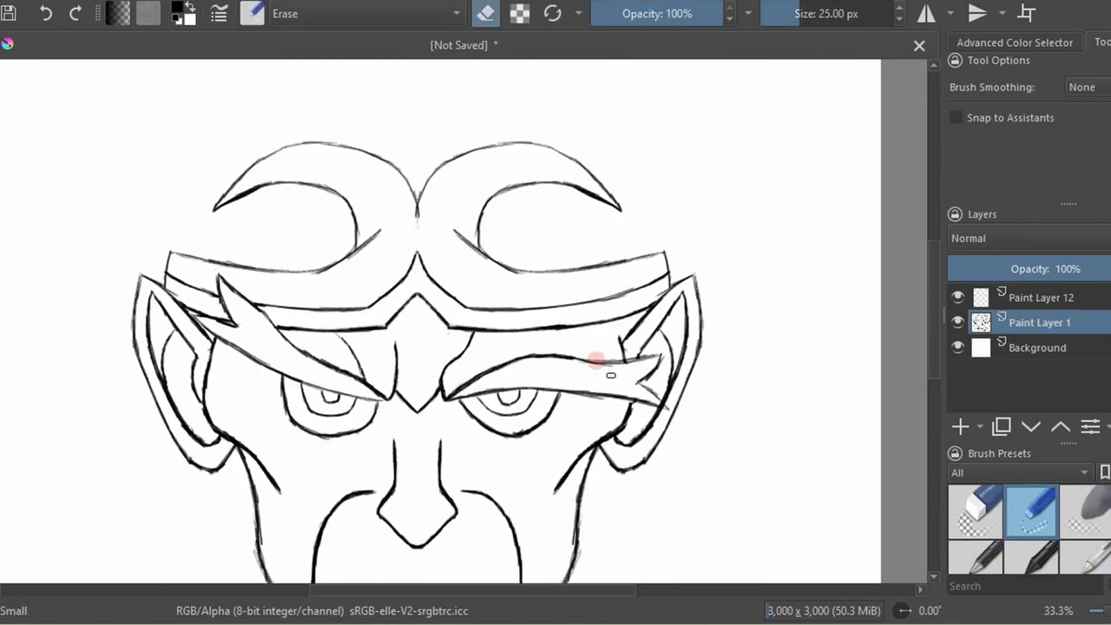
key("Page_Up")
key("slash")
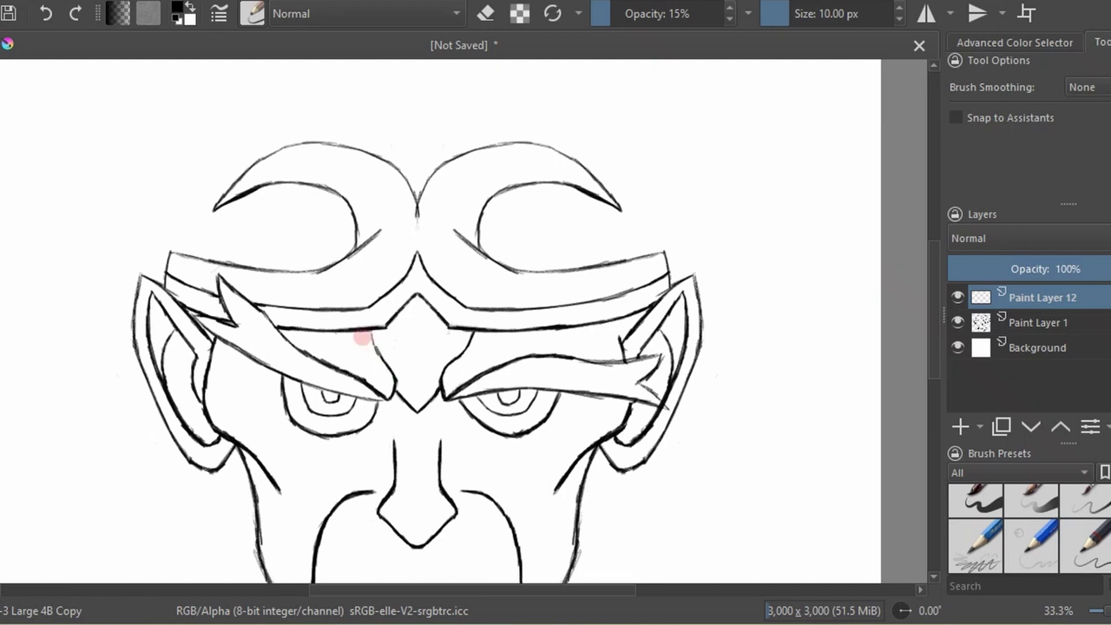
scroll(411, 367, "down", 2)
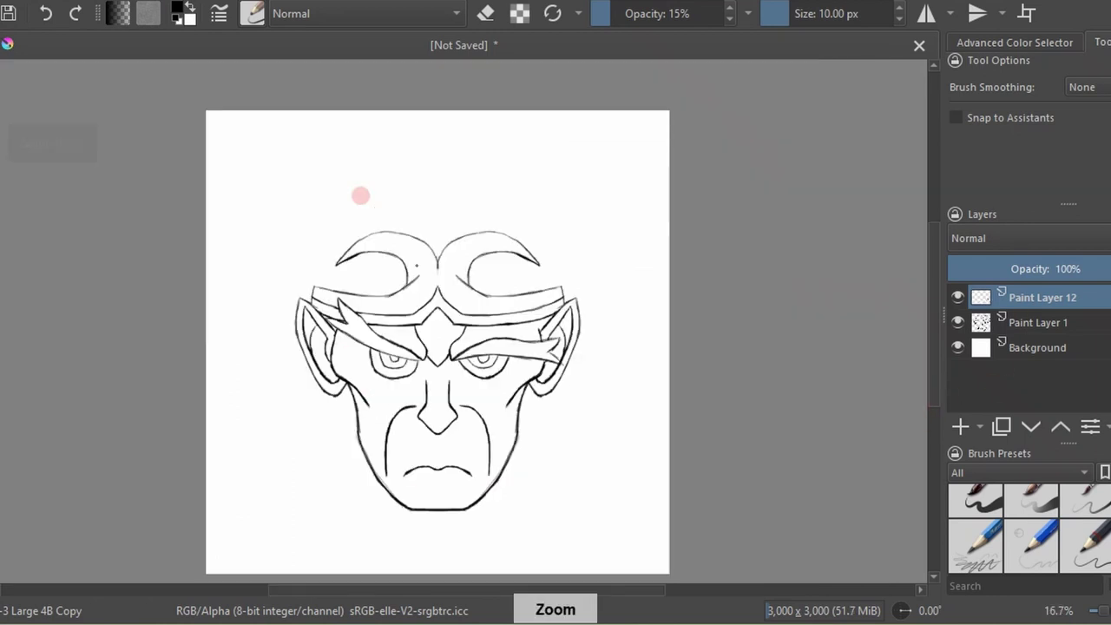
scroll(328, 363, "up", 3)
key("slash")
scroll(353, 380, "down", 3)
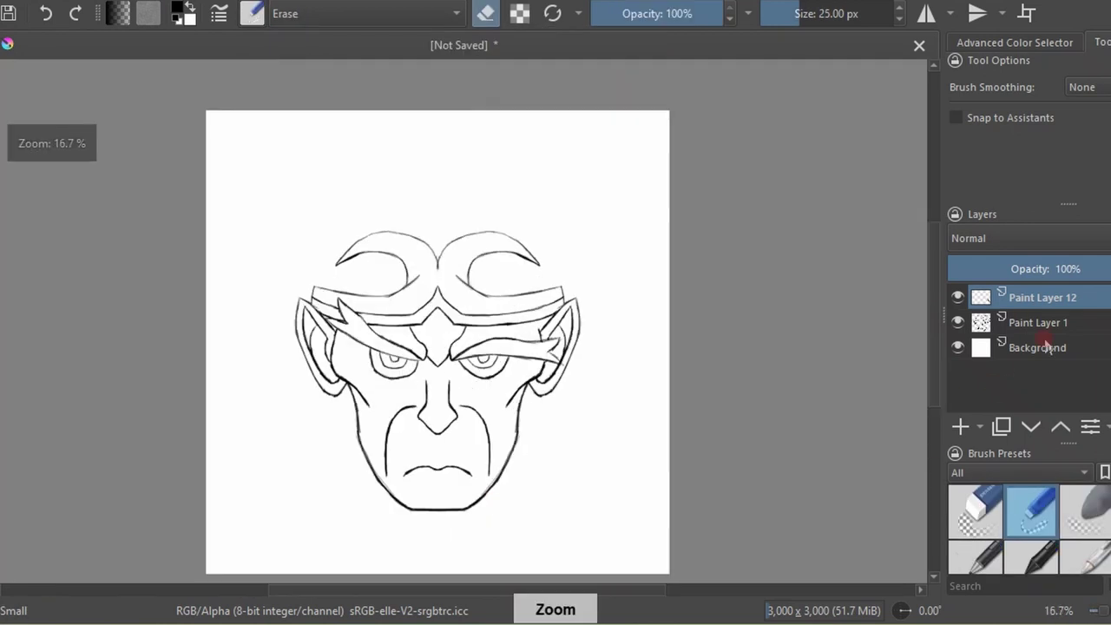
key("slash")
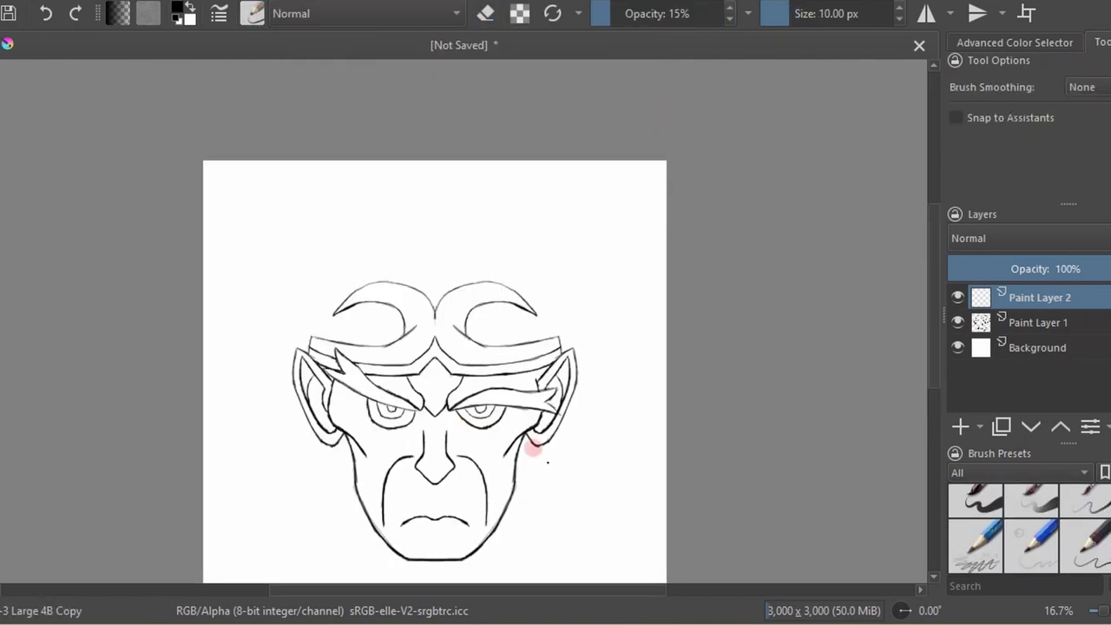
Erase the stray stroke by the left ear and draw mirrored crest curves rising from the ear tips.
key("m")
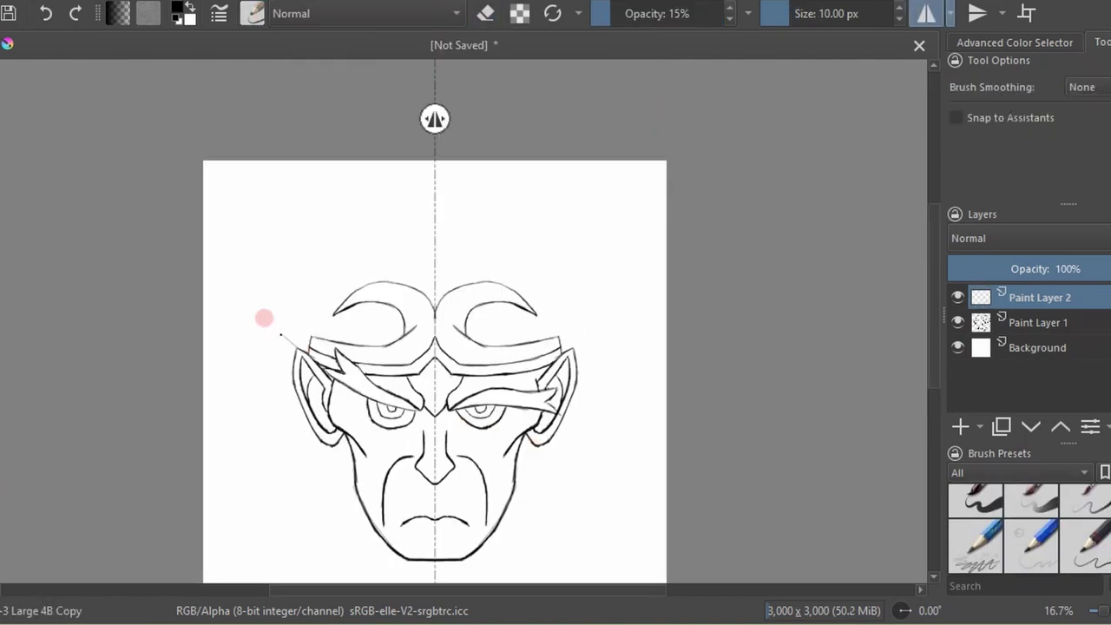
key("slash")
mouse_move(265, 291)
left_mouse_down()
mouse_move(293, 347)
mouse_move(263, 281)
mouse_move(271, 331)
left_mouse_up()
key("slash")
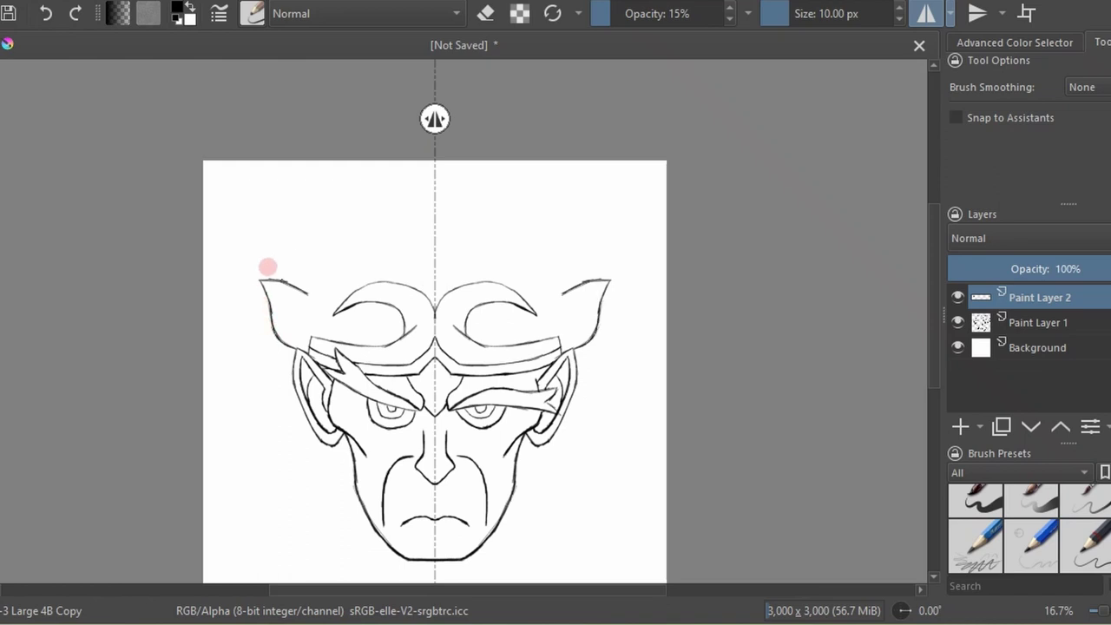
mouse_move(283, 279)
left_mouse_down()
mouse_move(272, 225)
mouse_move(408, 234)
left_mouse_up()
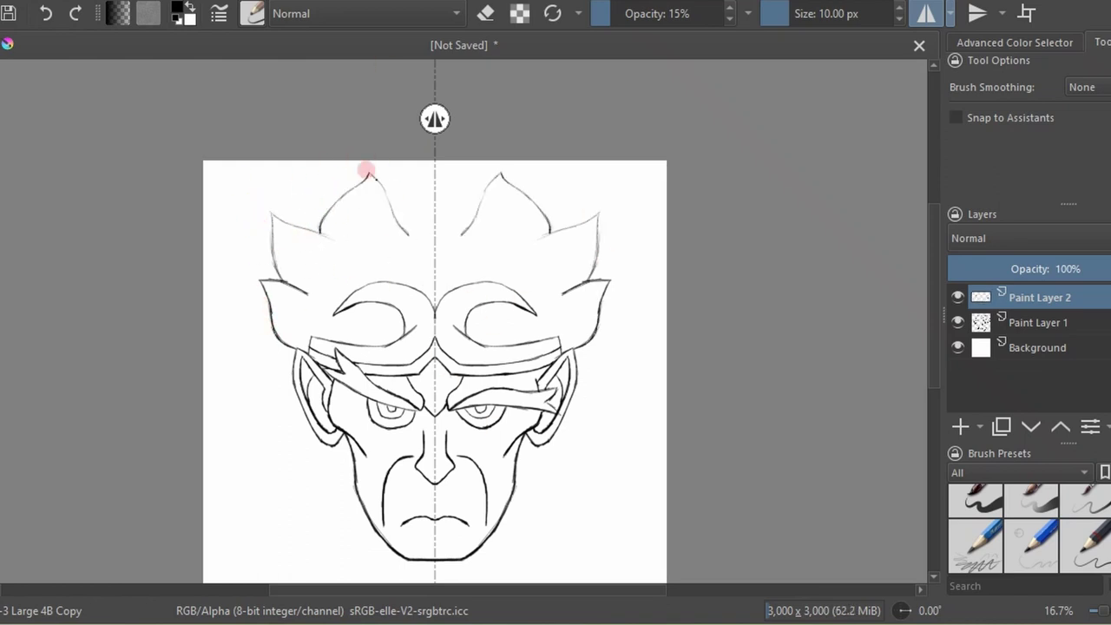
left_click_drag(408, 182, 413, 236)
left_click(50, 15)
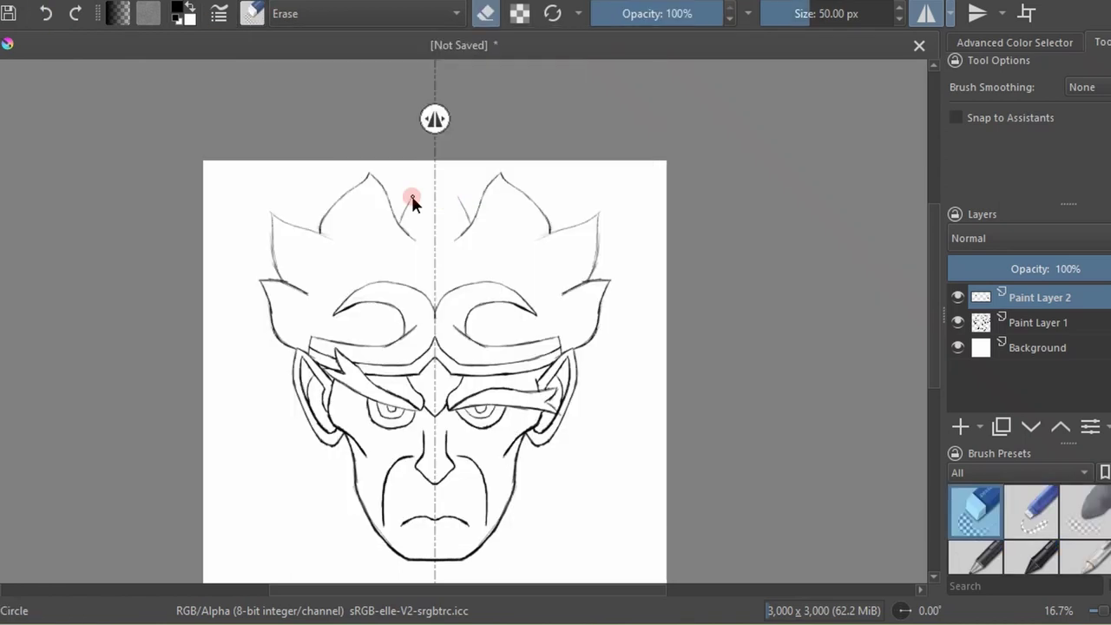
key("m")
Try a left-only centre crest line, erase it, then add a new layer with mirroring back on.
left_click_drag(388, 171, 423, 253)
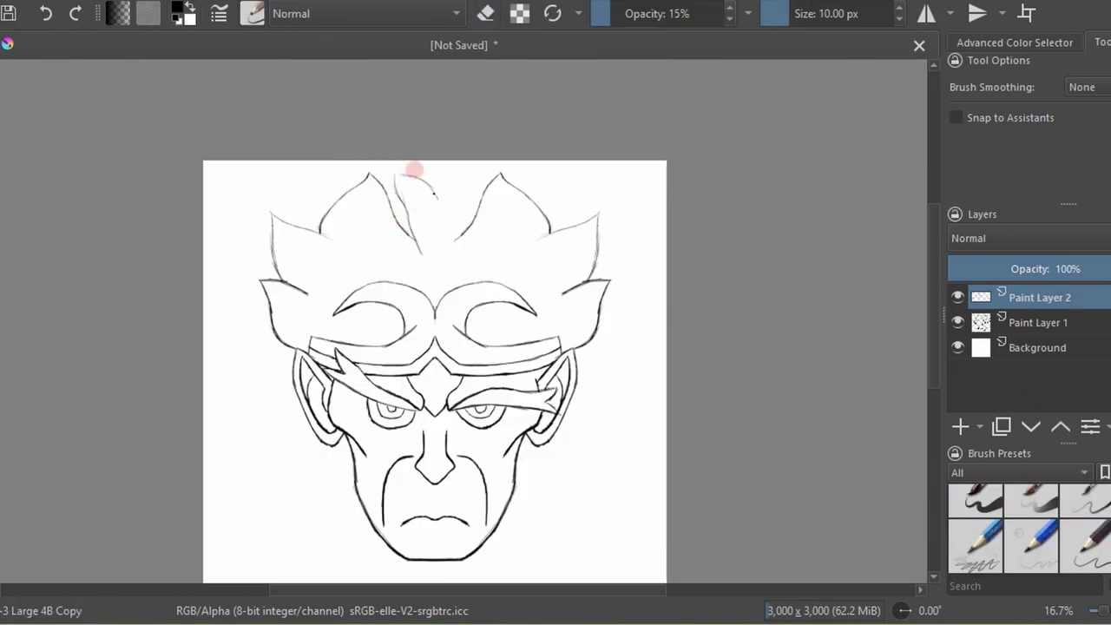
key("e")
left_click_drag(404, 211, 396, 178)
key("m")
key("Insert")
key("e")
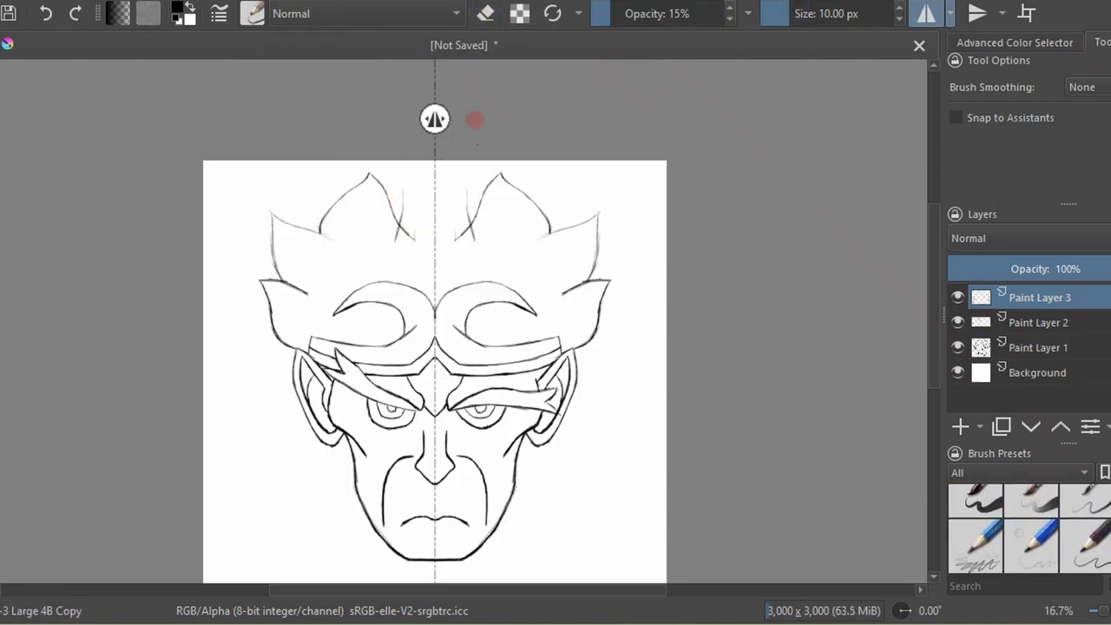
With the pencil preset, draw the V-curve joining the crest horns and chevron marks below it.
left_click(251, 13)
left_click(269, 37)
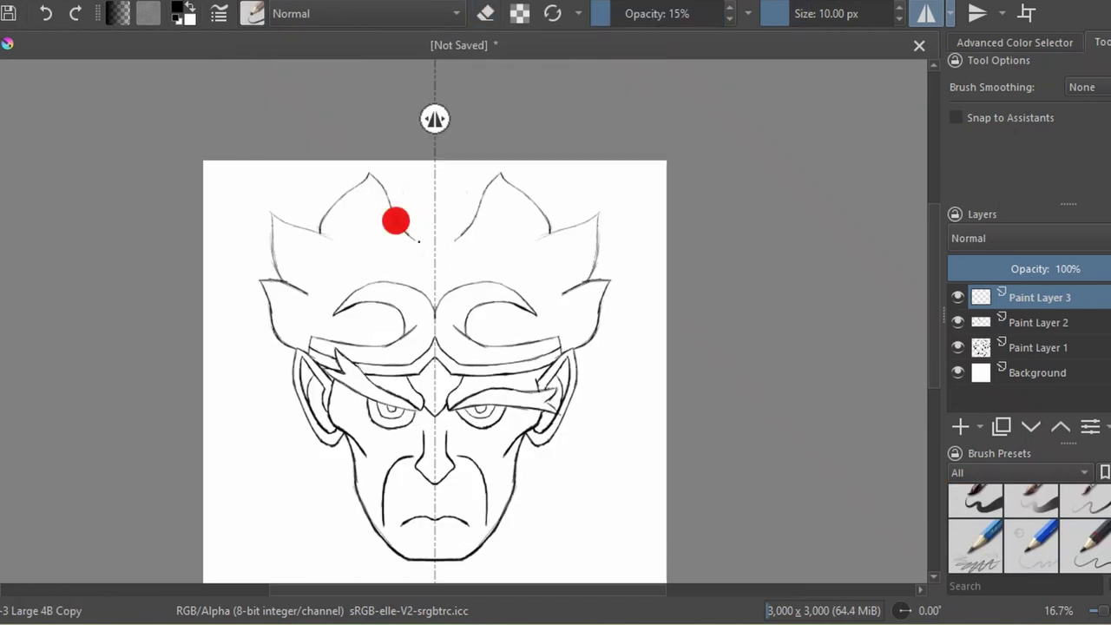
left_click_drag(382, 205, 434, 248)
left_click(416, 253)
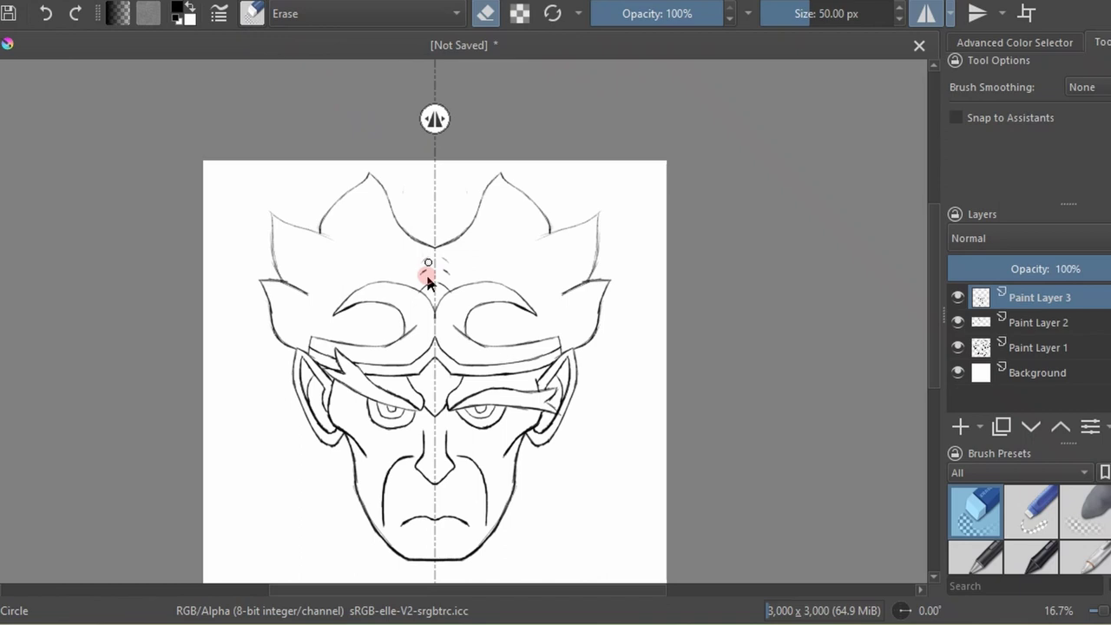
left_click_drag(426, 273, 435, 257)
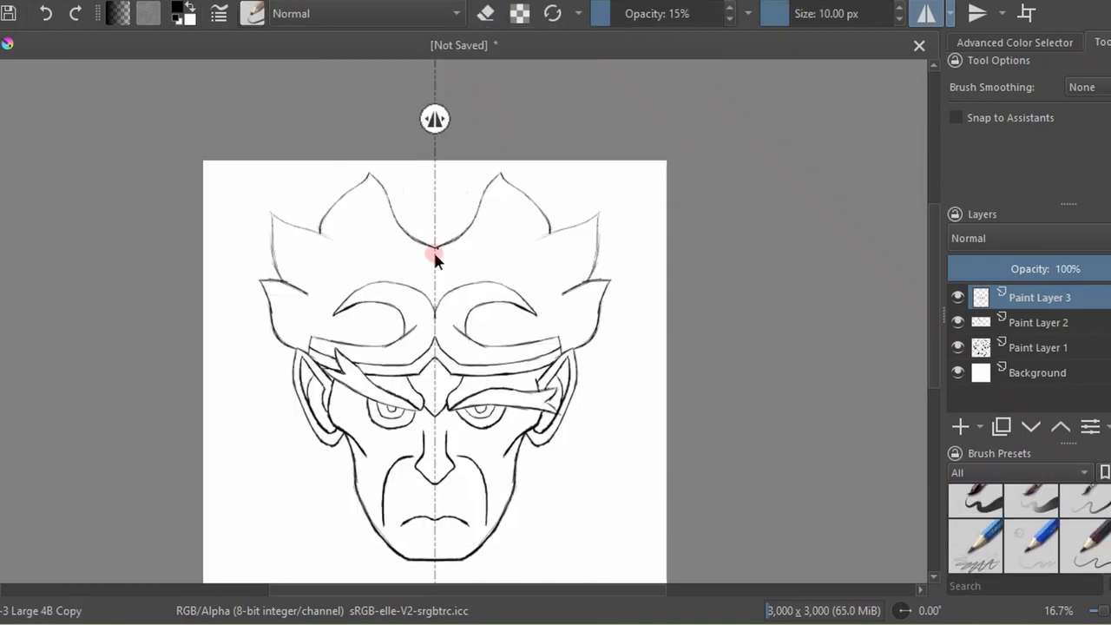
Erase the stray centre mark, disable mirroring, and merge the line-art layers into one.
key("e")
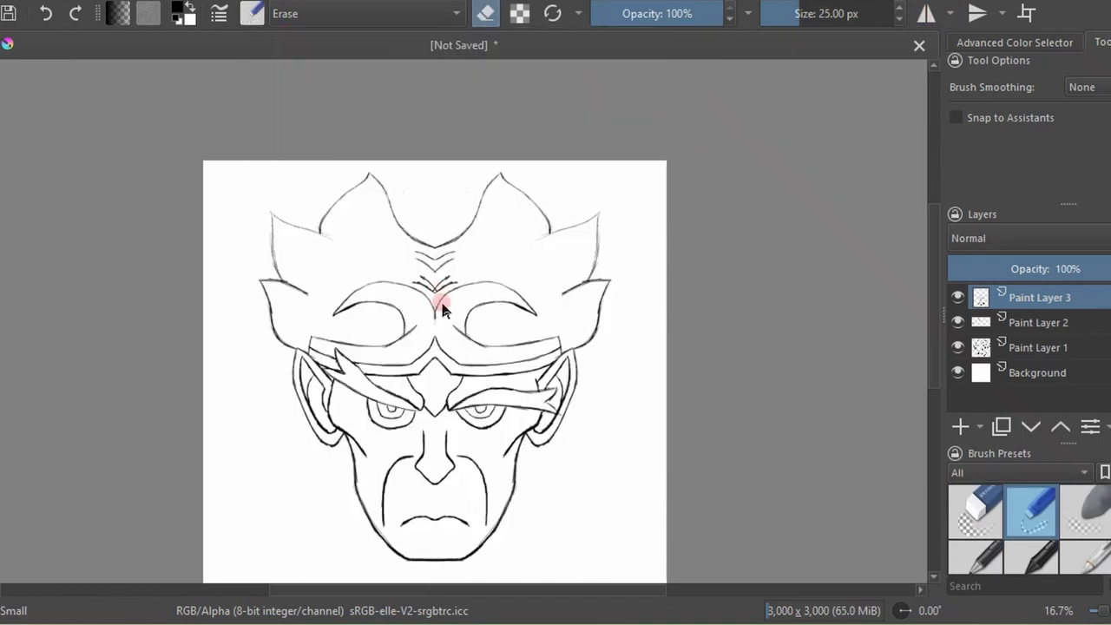
left_click_drag(431, 303, 438, 286)
key("e")
left_click(927, 15)
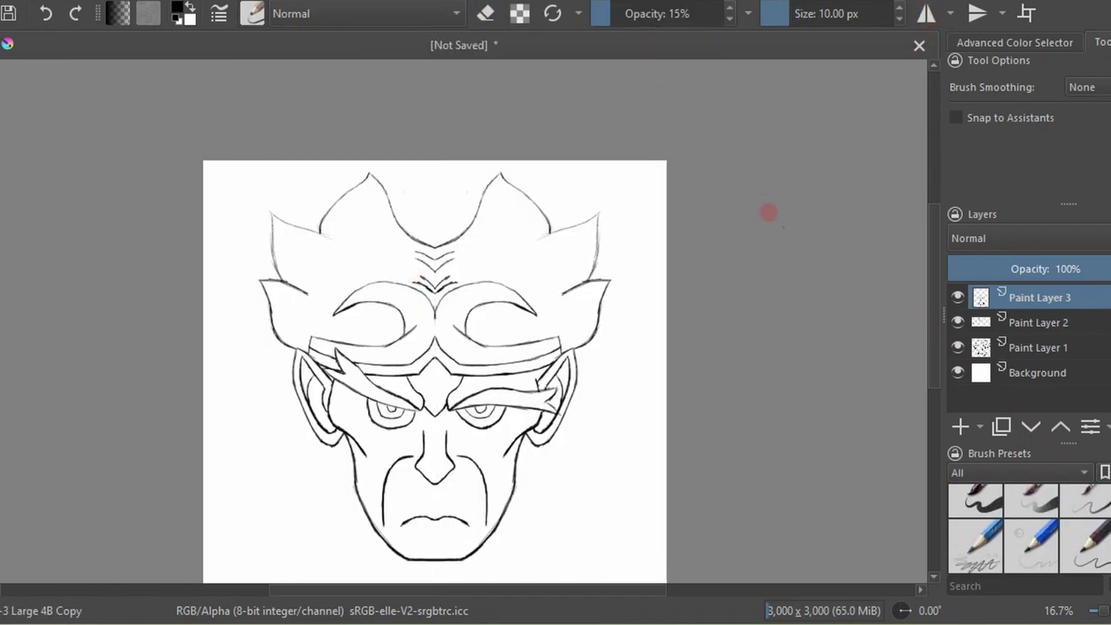
key("ctrl+e")
key("ctrl+e")
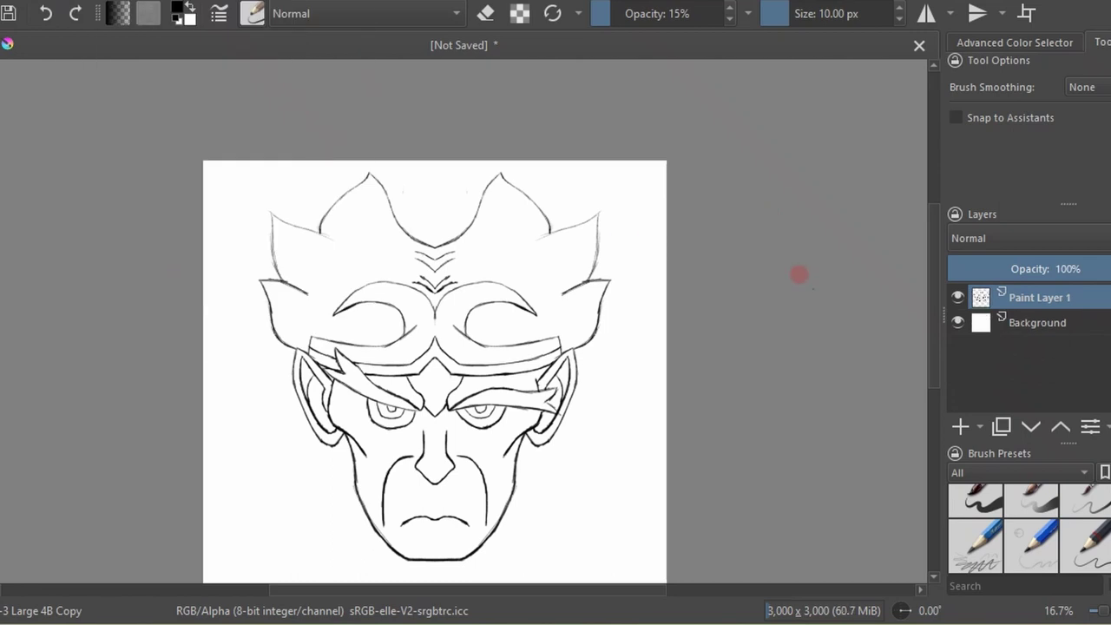
Scale the head drawing down and move it to the top centre of the page.
key("minus")
key("ctrl+t")
left_click_drag(570, 208, 445, 348)
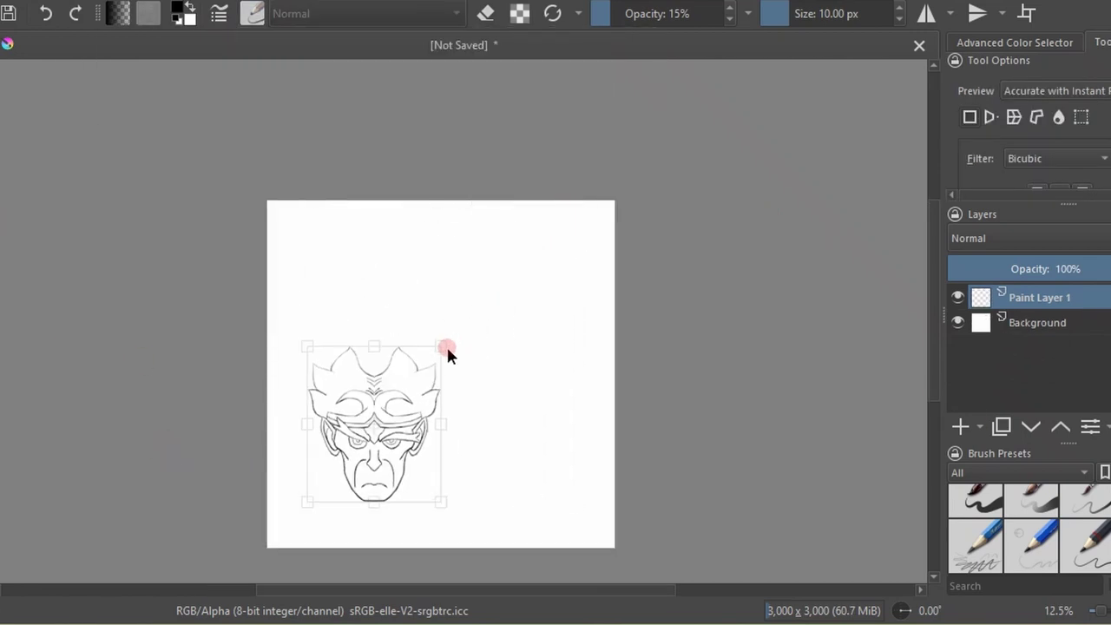
key("t")
left_click_drag(391, 438, 458, 322)
left_click(924, 13)
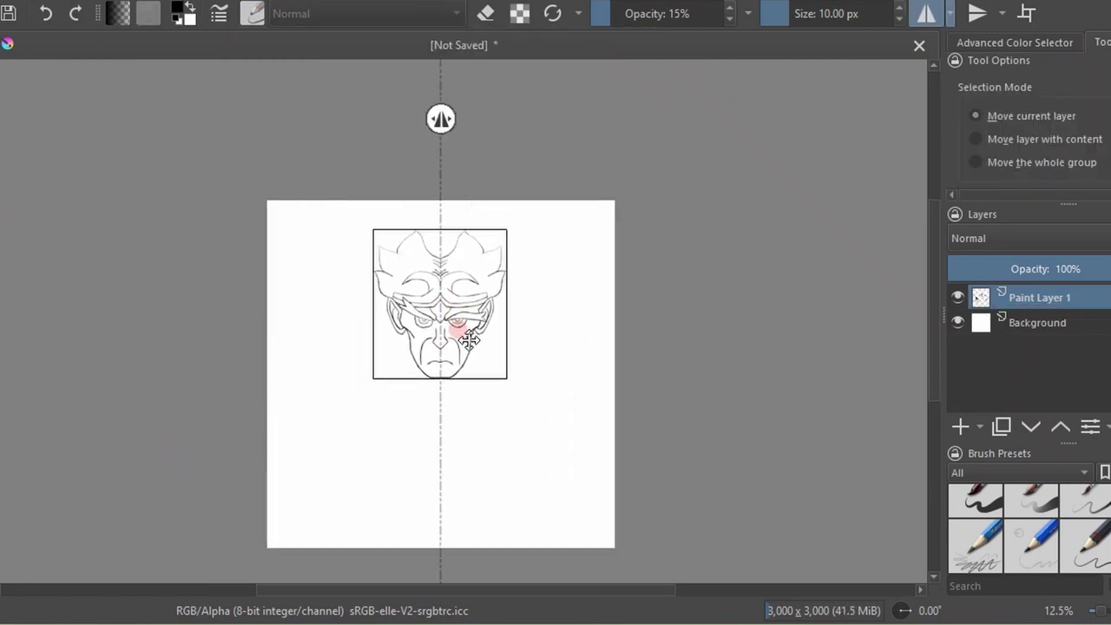
key("plus")
key("plus")
key("plus")
key("minus")
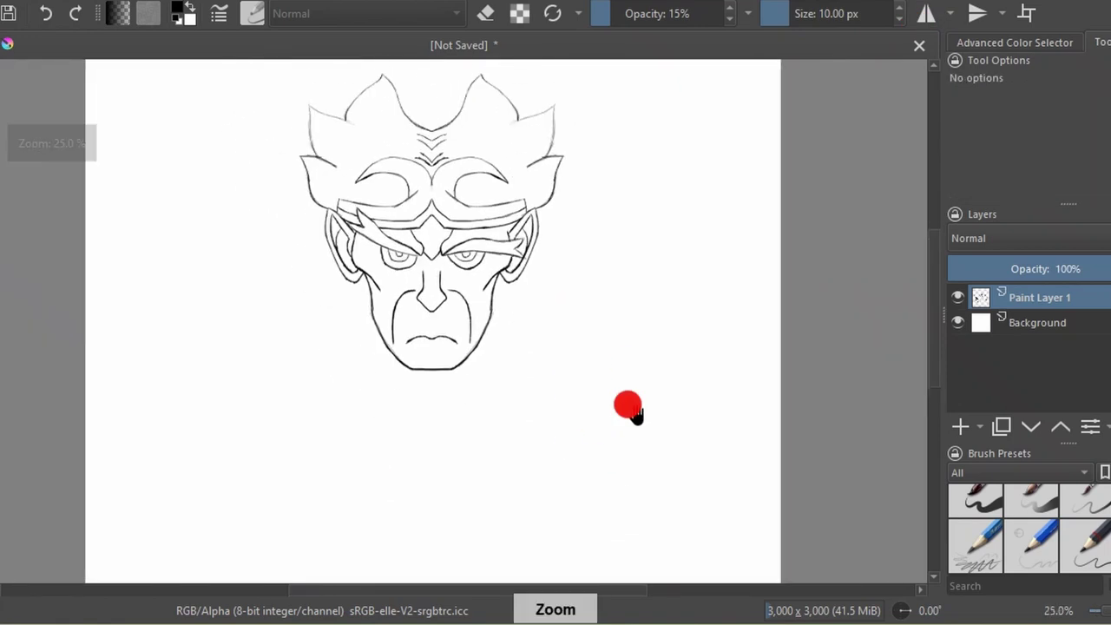
key("b")
On a new paint layer, draw mirrored jaw lines heading down toward the neck.
key("Insert")
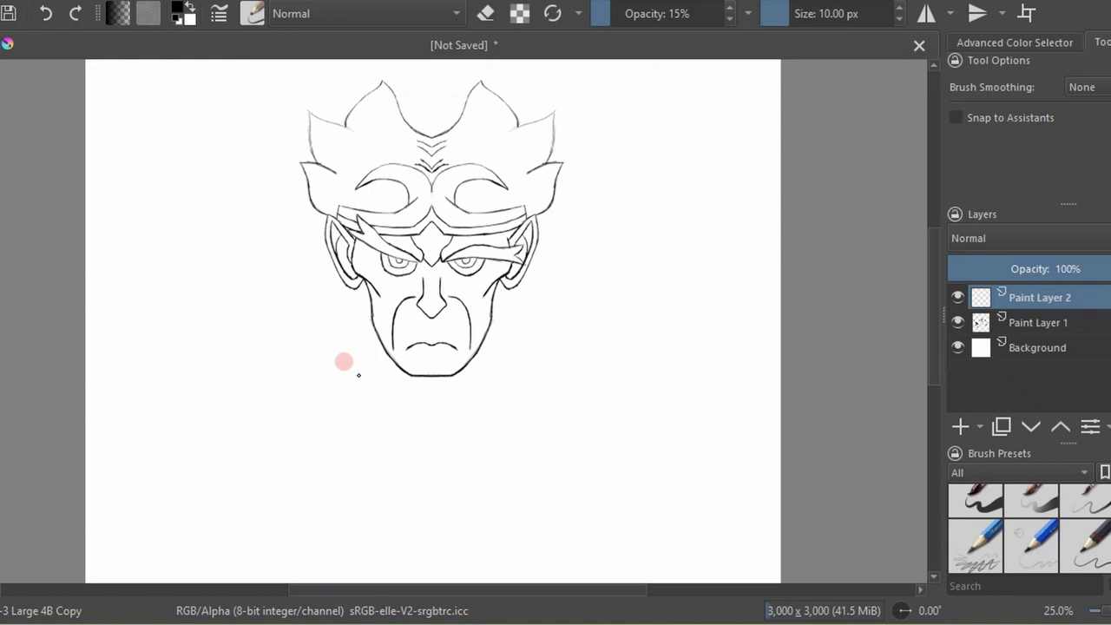
key("minus")
key("plus")
key("plus")
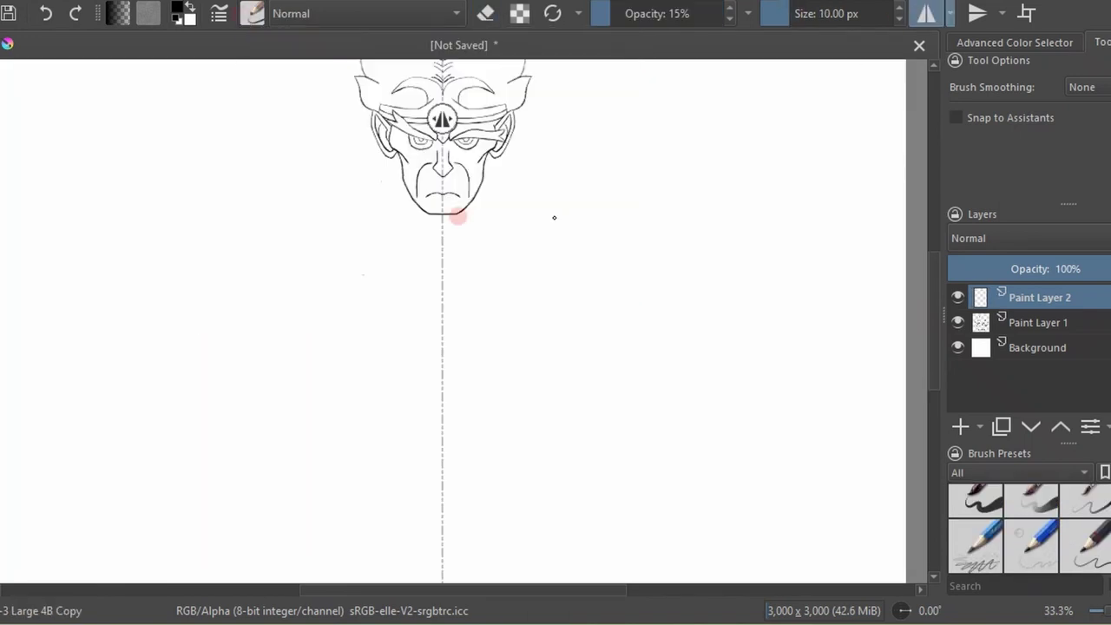
mouse_move(390, 156)
left_mouse_down()
mouse_move(387, 228)
mouse_move(380, 166)
left_mouse_up()
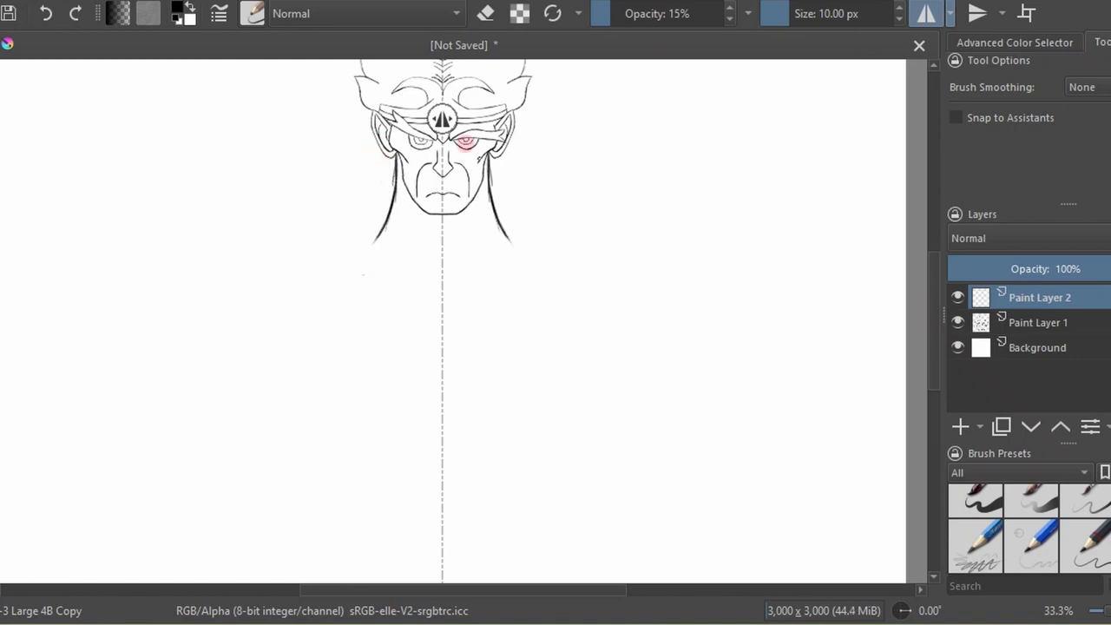
Extend the jaw lines into the neck and draw mirrored shoulder lines on a new layer.
left_click_drag(379, 169, 370, 246)
key("Insert")
left_click_drag(382, 226, 328, 257)
key("e")
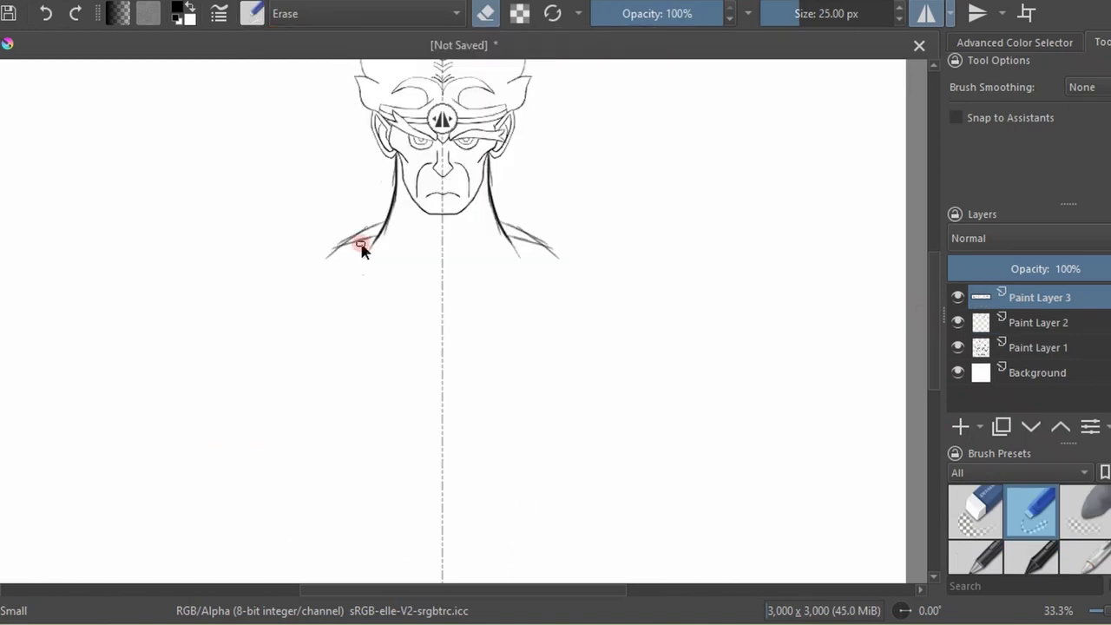
left_click(252, 13)
left_click(287, 113)
mouse_move(387, 212)
left_mouse_down()
mouse_move(310, 278)
mouse_move(386, 216)
mouse_move(425, 290)
mouse_move(411, 240)
left_mouse_up()
Switch between eraser and pencil presets and between Paint Layers 2 and 3.
left_click(252, 14)
left_click(278, 87)
left_click(252, 13)
left_click(278, 87)
key("Page_Down")
key("Page_Up")
key("slash")
key("slash")
On a new layer, redraw smoother mirrored shoulder lines extending down to the left.
key("slash")
key("Insert")
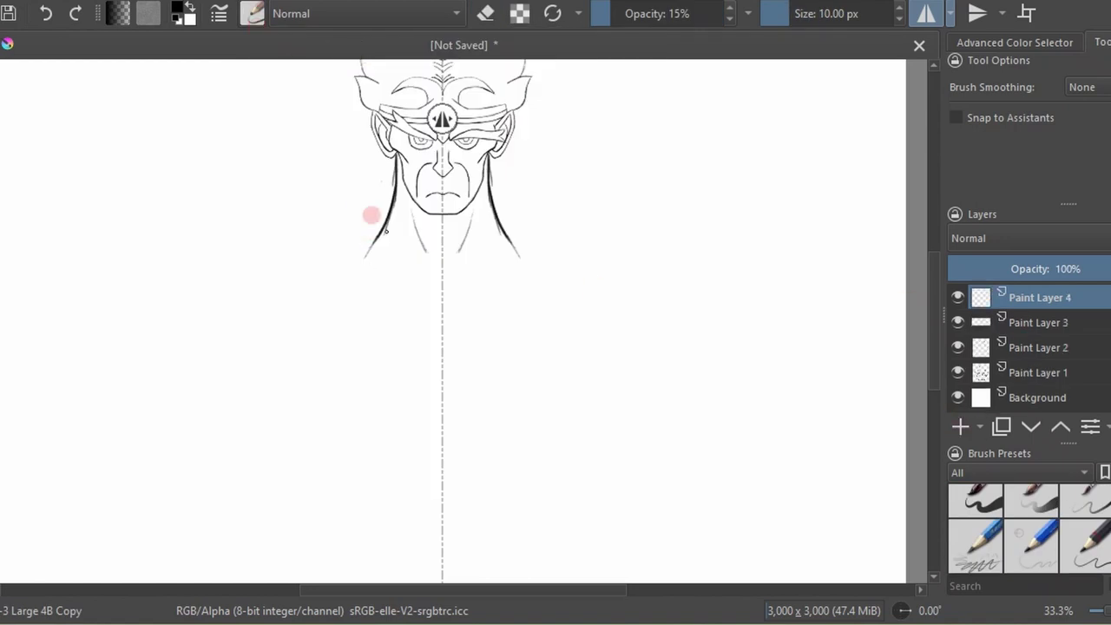
left_click_drag(363, 257, 212, 298)
key("slash")
key("slash")
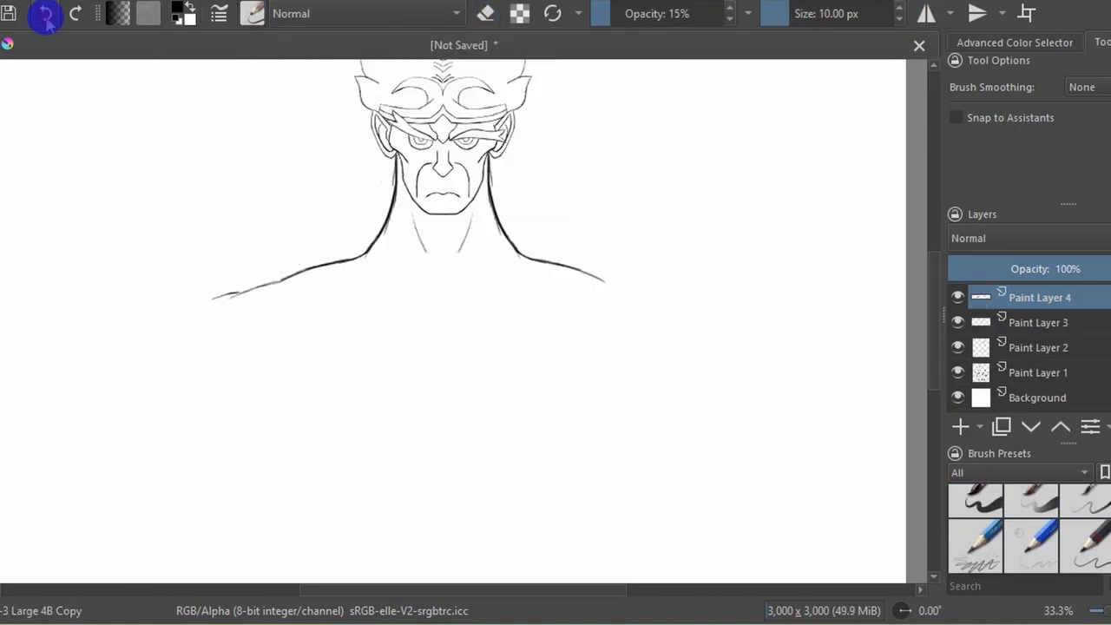
left_click(48, 14)
left_click_drag(292, 279, 230, 298)
scroll(336, 251, "down", 1)
scroll(336, 251, "up", 1)
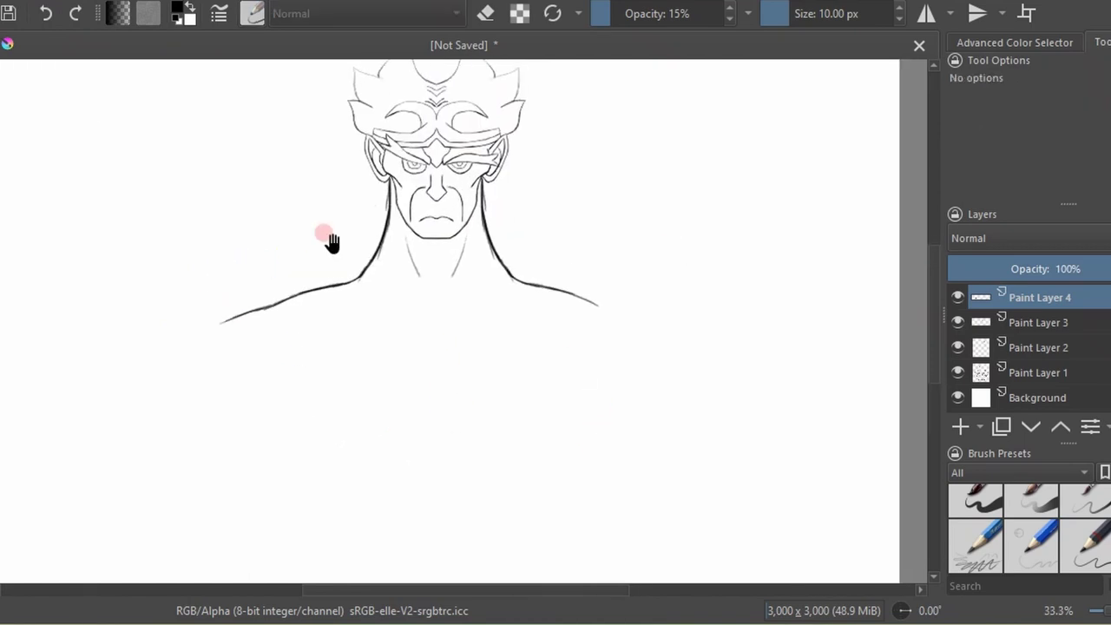
left_click_drag(198, 329, 99, 429)
Redraw the lower left shoulder darker and extend the left arm line further down.
left_click(252, 14)
left_click(261, 67)
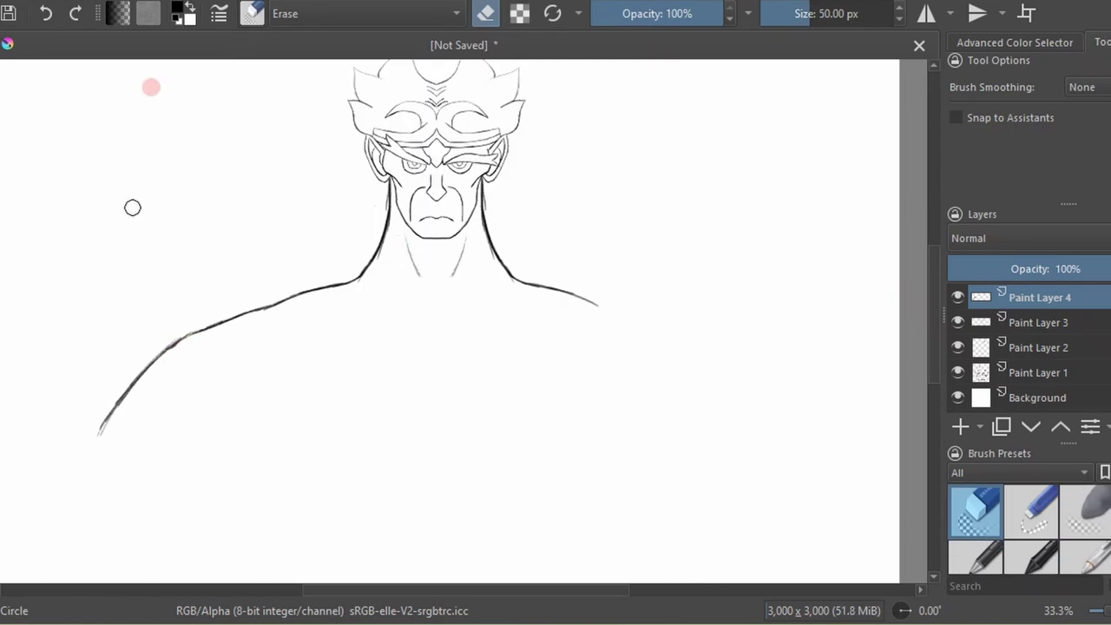
key("slash")
key("minus")
left_click_drag(193, 400, 250, 332)
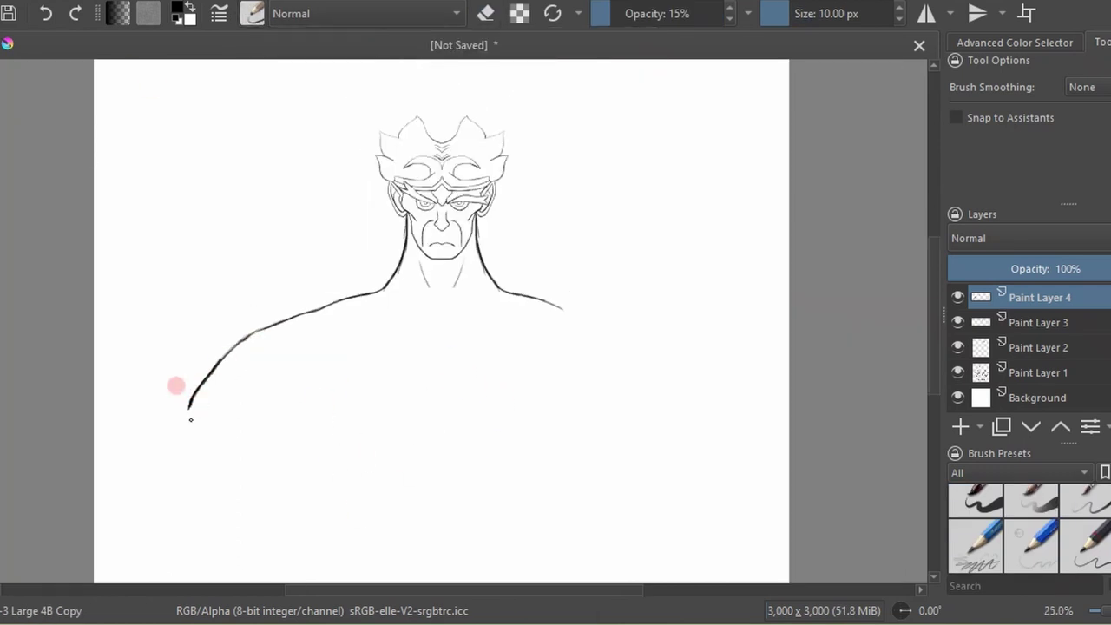
mouse_move(184, 416)
left_mouse_down()
mouse_move(237, 487)
mouse_move(216, 379)
mouse_move(509, 359)
mouse_move(536, 298)
left_mouse_up()
With mirroring on, draw long side lines running down from the shoulders.
left_click(252, 13)
left_click(261, 74)
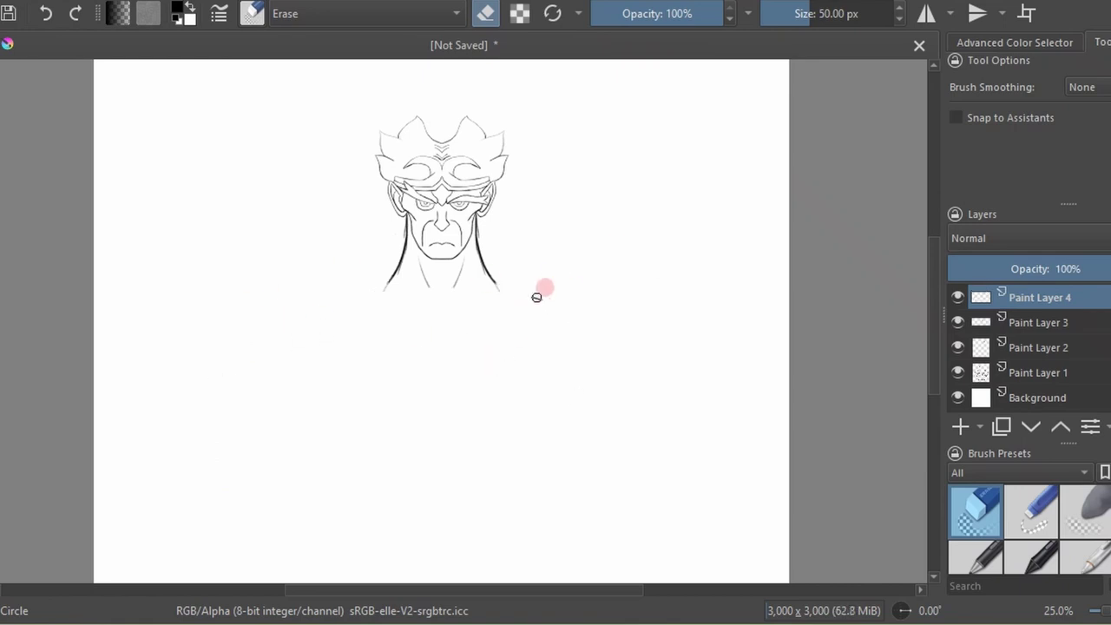
left_click(252, 13)
left_click(926, 13)
left_click(396, 109)
mouse_move(377, 238)
left_mouse_down()
mouse_move(367, 342)
mouse_move(382, 434)
mouse_move(441, 440)
left_mouse_up()
Sketch a left arm with elbow and forearm, then erase both arms' lines.
key("m")
mouse_move(382, 287)
left_mouse_down()
mouse_move(286, 337)
mouse_move(299, 380)
mouse_move(382, 328)
left_mouse_up()
mouse_move(272, 340)
left_mouse_down()
mouse_move(276, 386)
mouse_move(320, 469)
left_mouse_up()
mouse_move(297, 374)
left_mouse_down()
mouse_move(360, 473)
mouse_move(265, 360)
left_mouse_up()
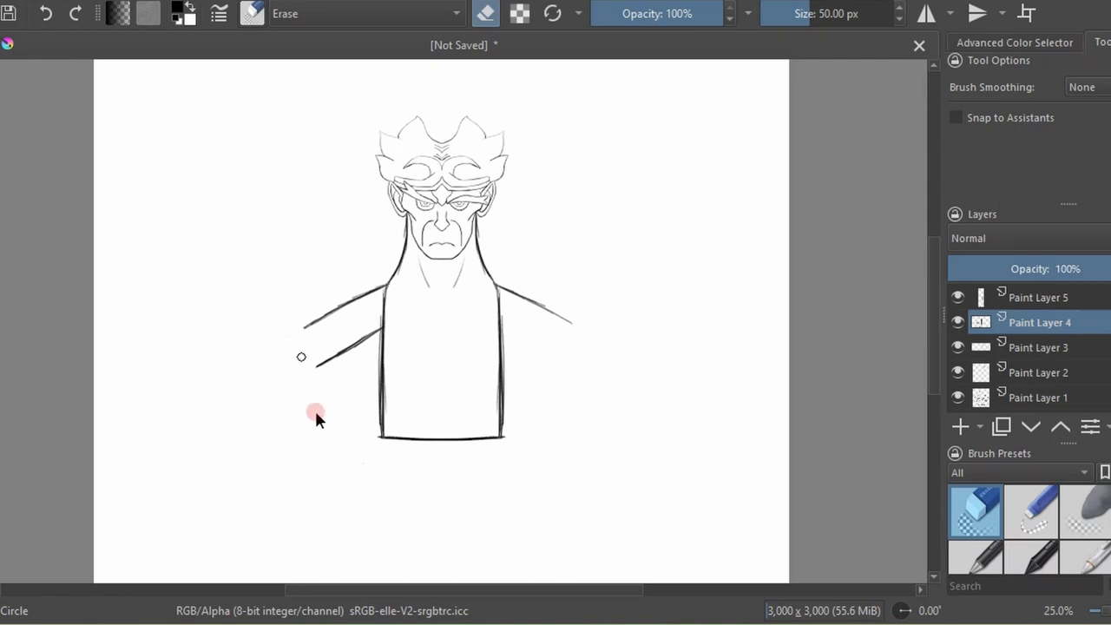
left_click_drag(316, 414, 350, 280)
left_click_drag(317, 365, 569, 321)
On Paint Layer 5, draw mirrored Y-shaped chest lines and lower chest lines in pencil.
left_click(1039, 297)
left_click(975, 501)
left_click(429, 244)
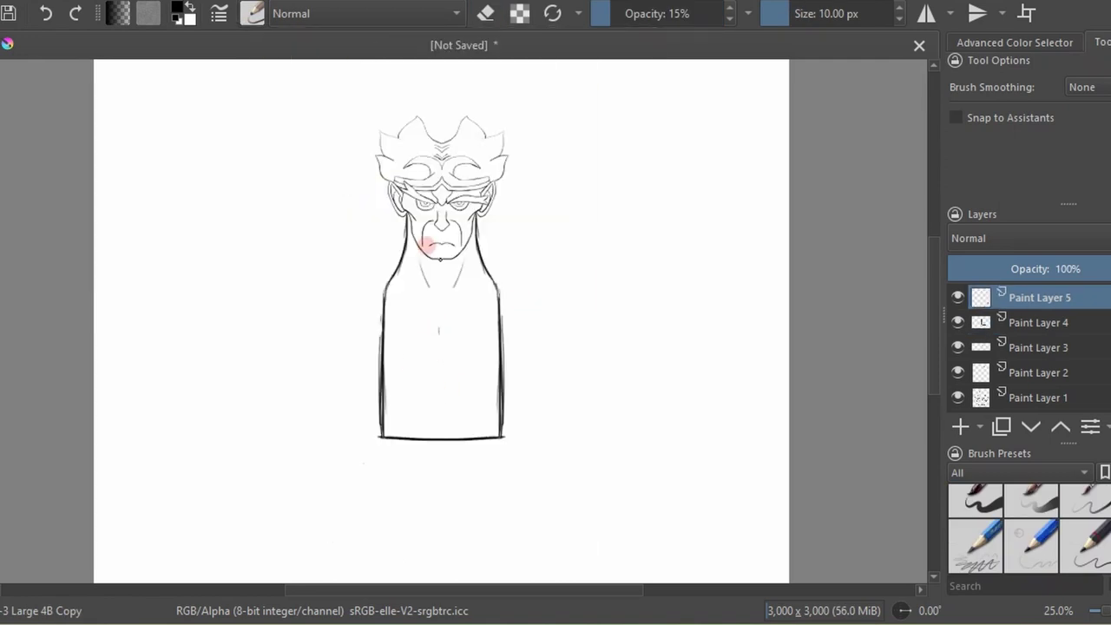
key("m")
left_click_drag(421, 308, 440, 330)
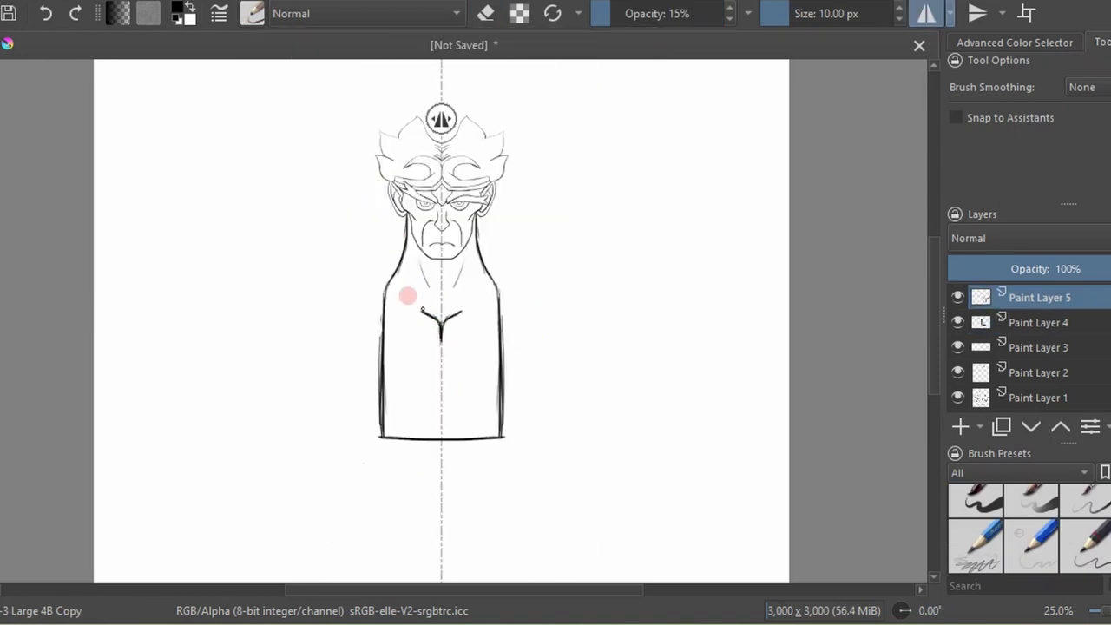
left_click_drag(400, 294, 422, 307)
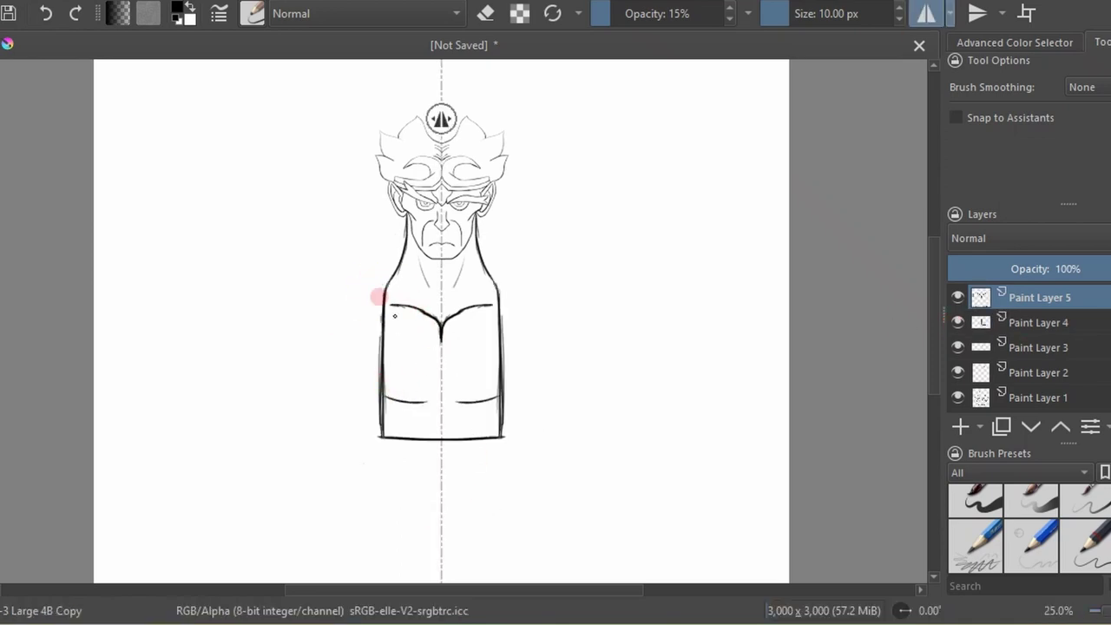
Hide the Paint Layer 4 sketch and draw mirrored shoulder curves on a new layer.
key("e")
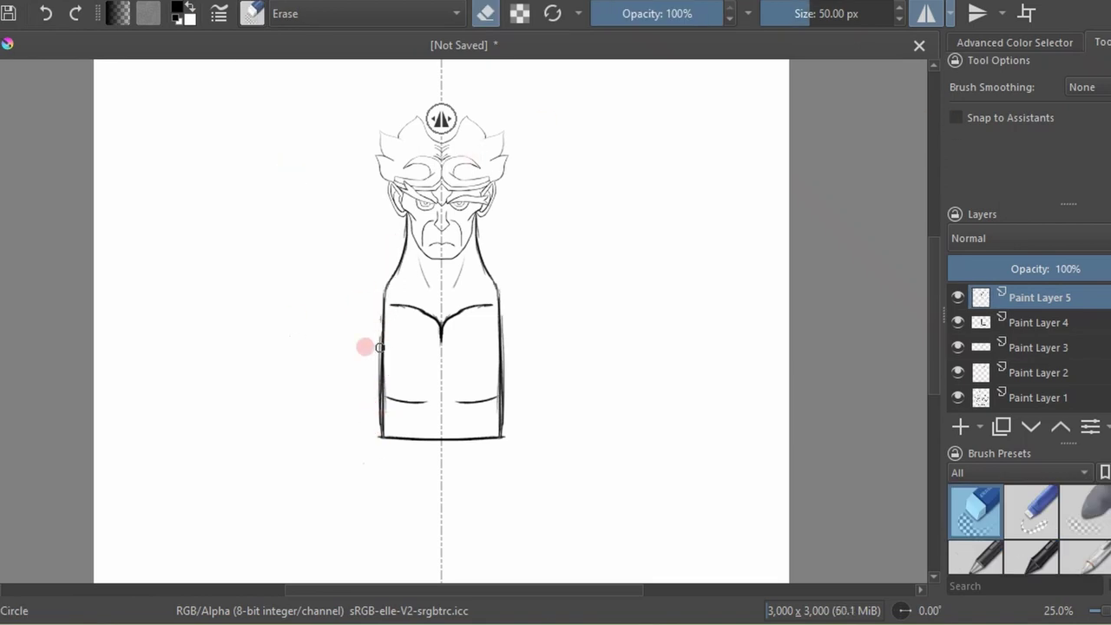
left_click(252, 13)
key("Insert")
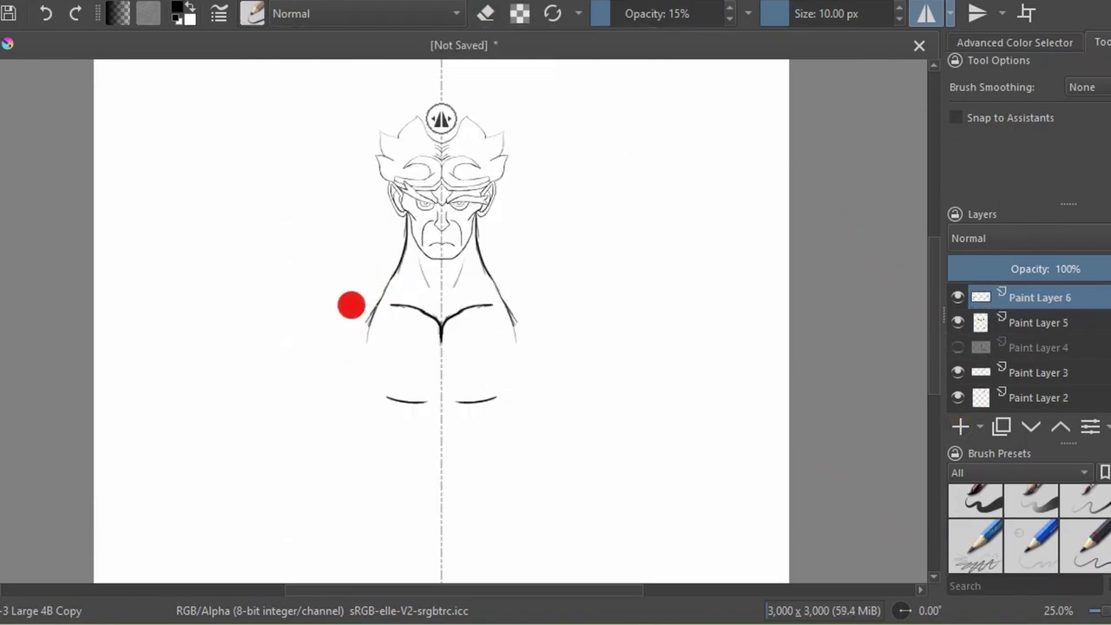
left_click(251, 13)
mouse_move(371, 317)
left_mouse_down()
mouse_move(352, 382)
mouse_move(382, 399)
mouse_move(382, 287)
mouse_move(338, 361)
left_mouse_up()
key("e")
key("e")
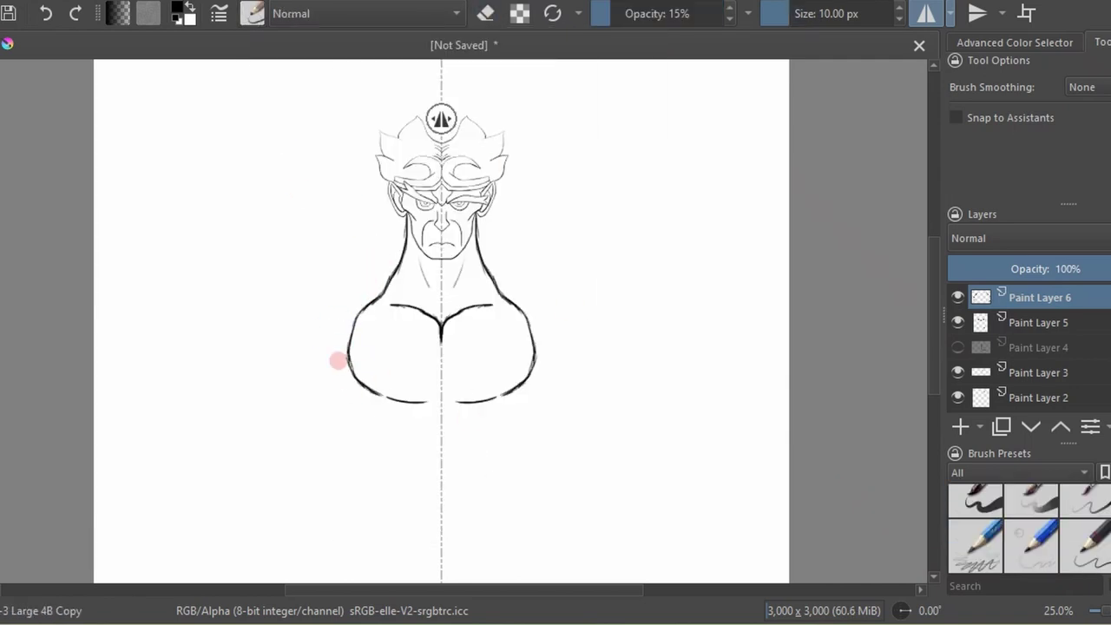
On Paint Layer 7, draw darker torso sides tapering down into a V at the crotch.
key("Insert")
left_click_drag(514, 469, 521, 422)
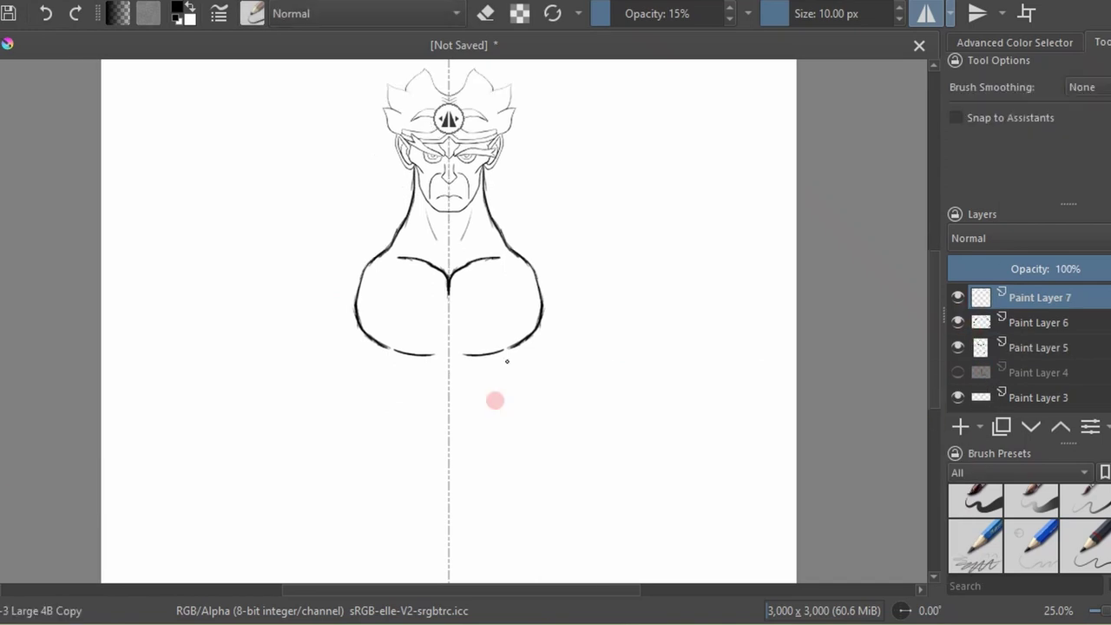
key("e")
mouse_move(367, 404)
left_mouse_down()
mouse_move(363, 330)
mouse_move(383, 417)
left_mouse_up()
key("e")
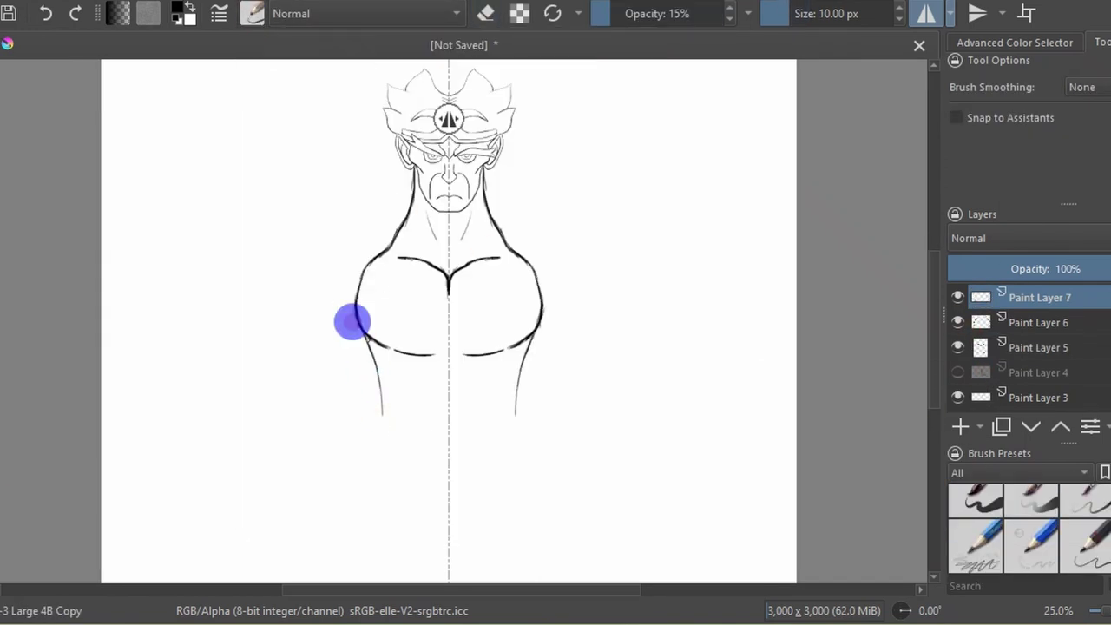
left_click_drag(351, 320, 382, 444)
left_click_drag(368, 404, 382, 478)
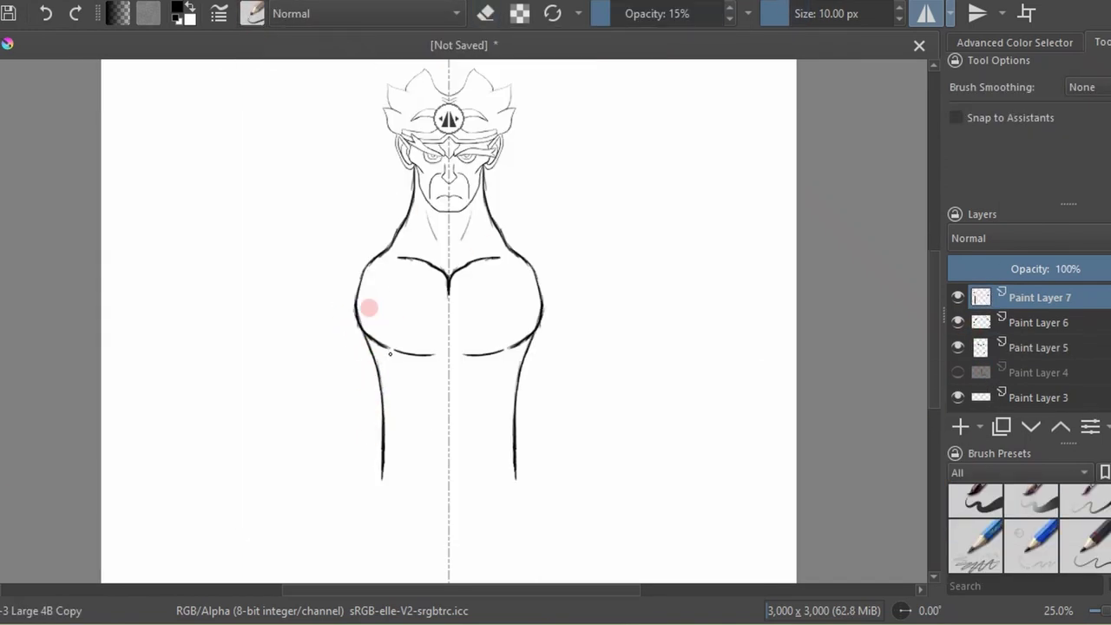
left_click_drag(370, 307, 368, 406)
left_click_drag(565, 427, 565, 380)
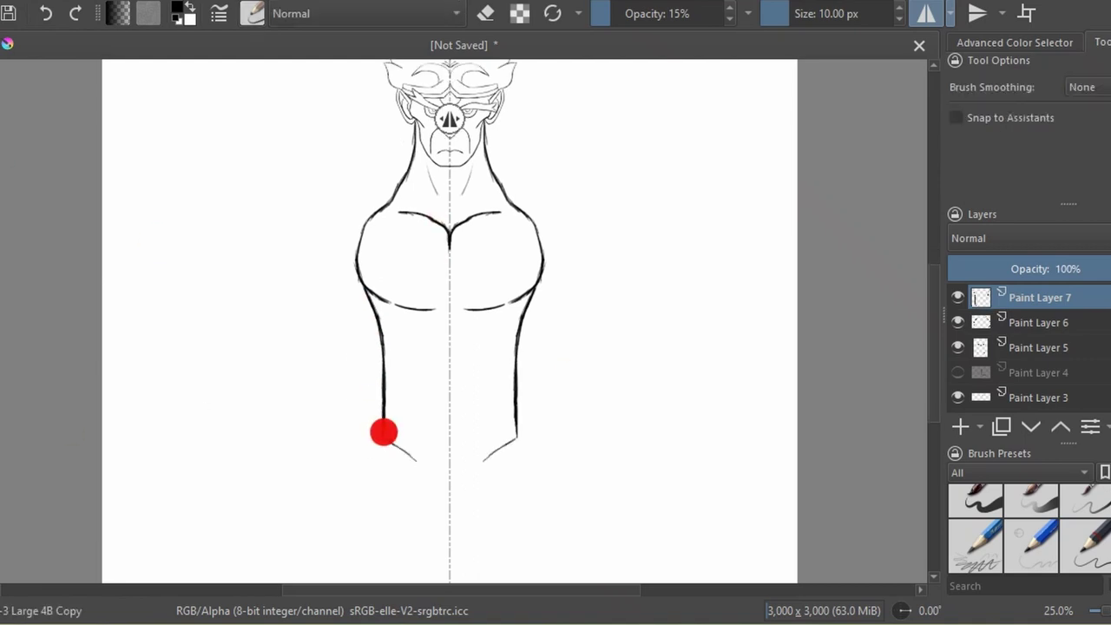
left_click_drag(382, 432, 449, 497)
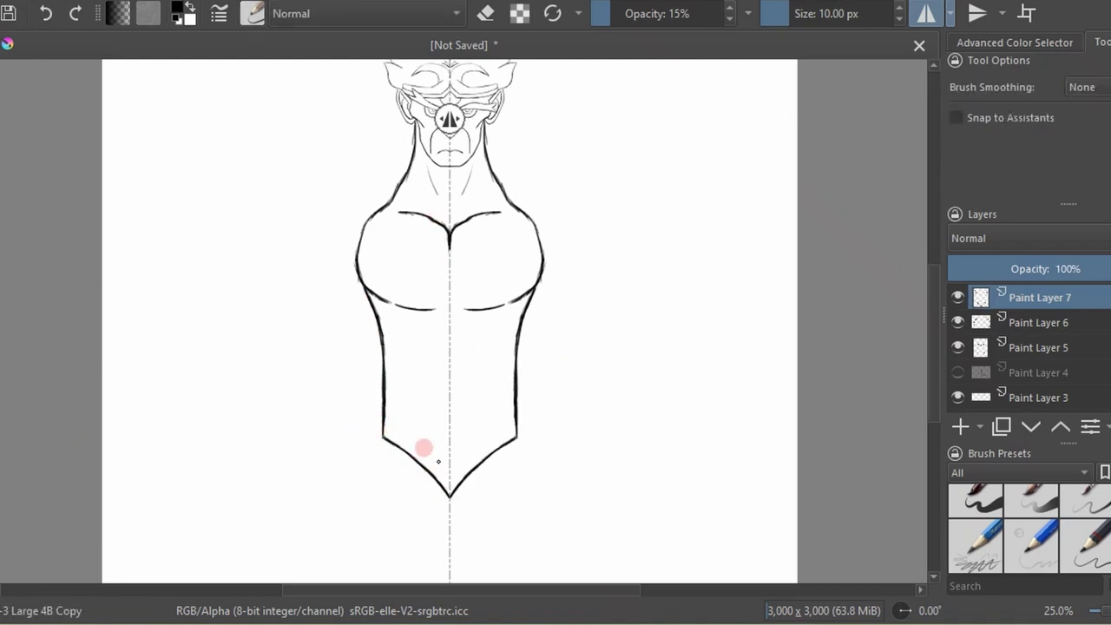
On Paint Layer 8, draw the abdominal centre line and curves, then add the nipples.
key("Insert")
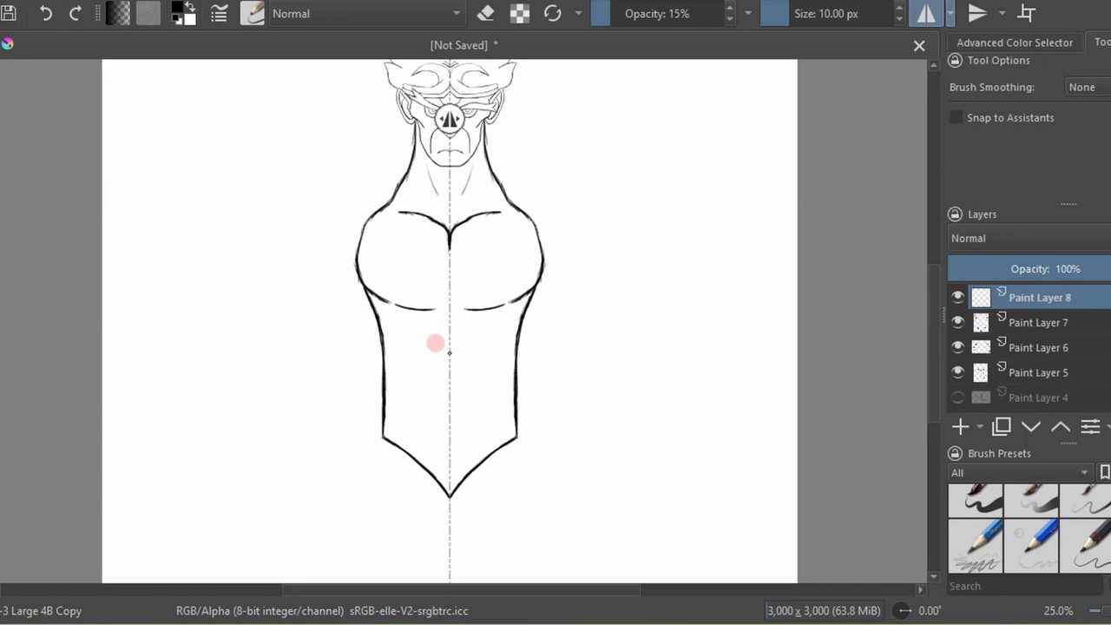
mouse_move(437, 410)
left_mouse_down()
mouse_move(413, 396)
mouse_move(440, 376)
left_mouse_up()
key("e")
key("e")
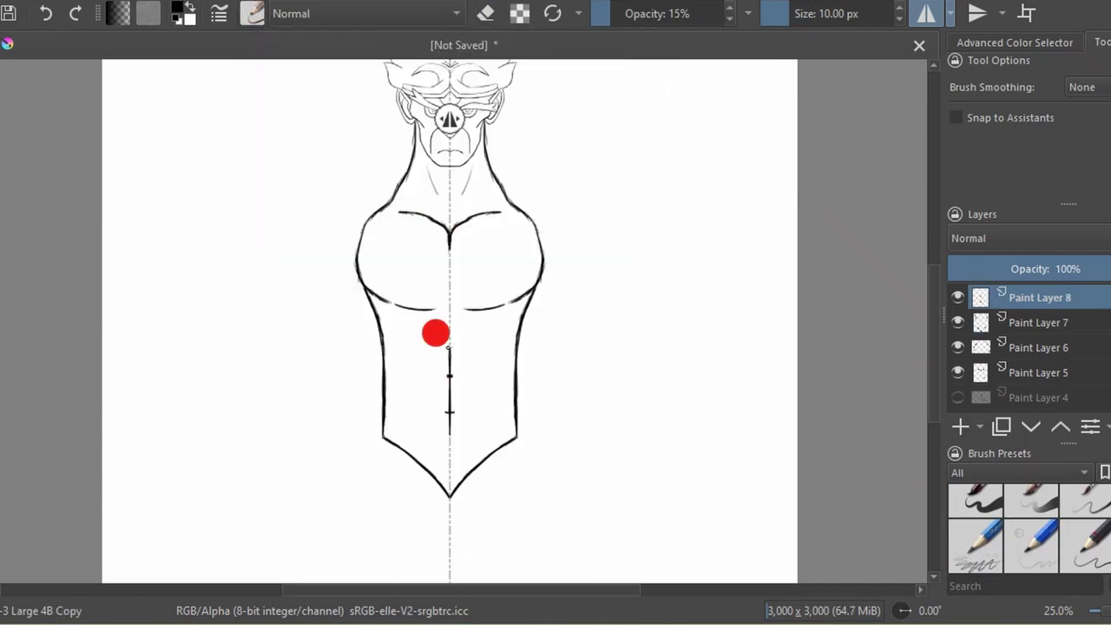
mouse_move(408, 342)
left_mouse_down()
mouse_move(446, 346)
mouse_move(441, 375)
left_mouse_up()
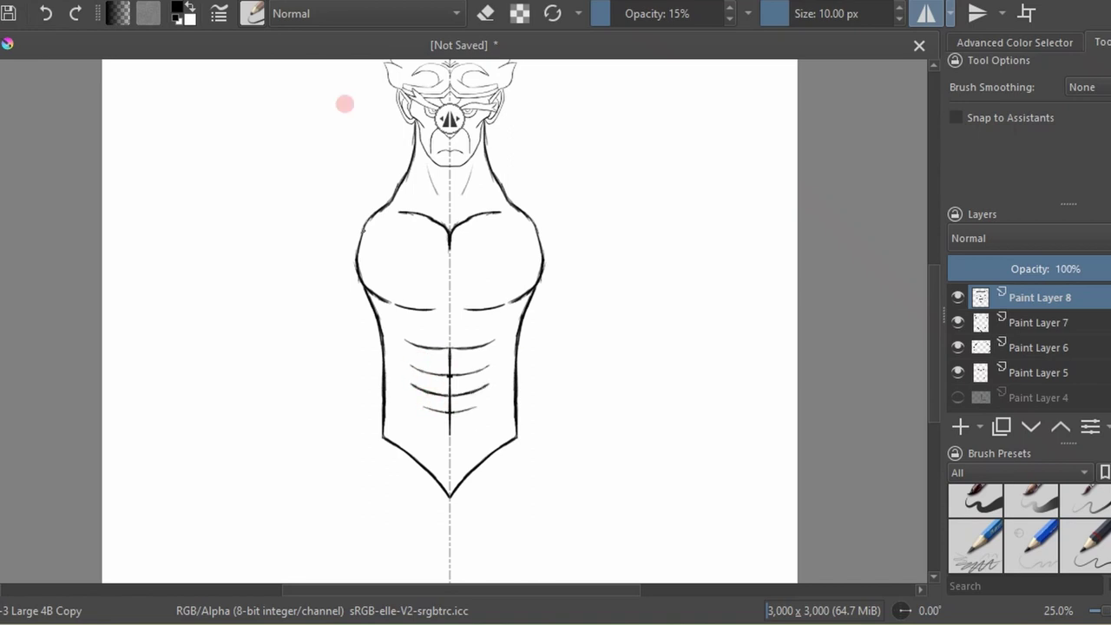
left_click_drag(411, 410, 448, 424)
key("e")
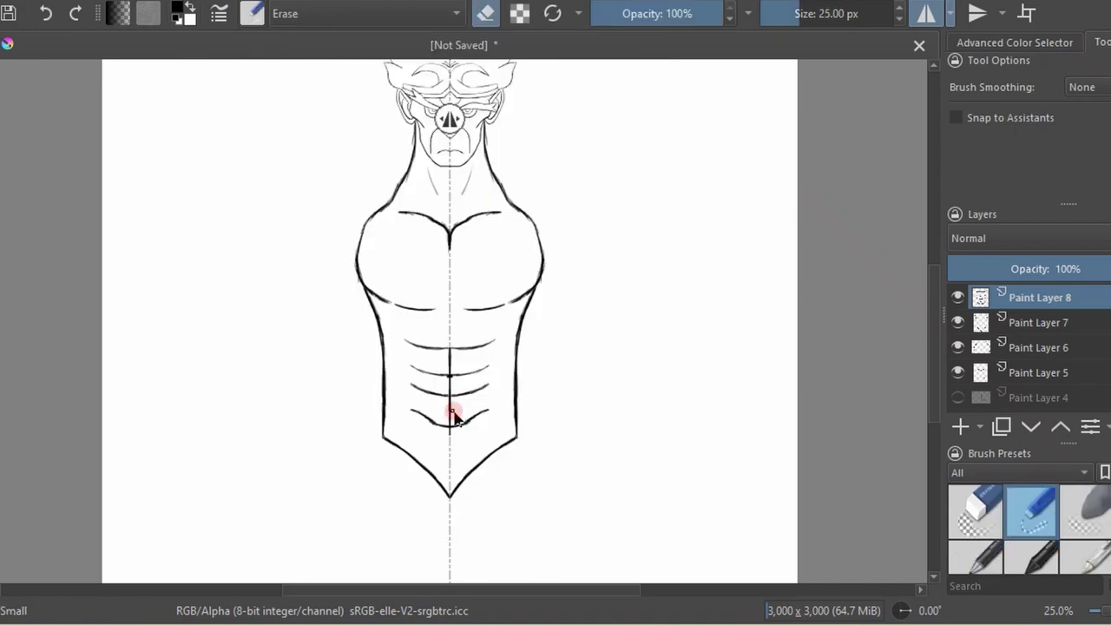
key("minus")
key("plus")
key("e")
left_click(512, 293)
Turn off mirror symmetry and merge Paint Layers 8 and 7 down into the torso layers.
key("minus")
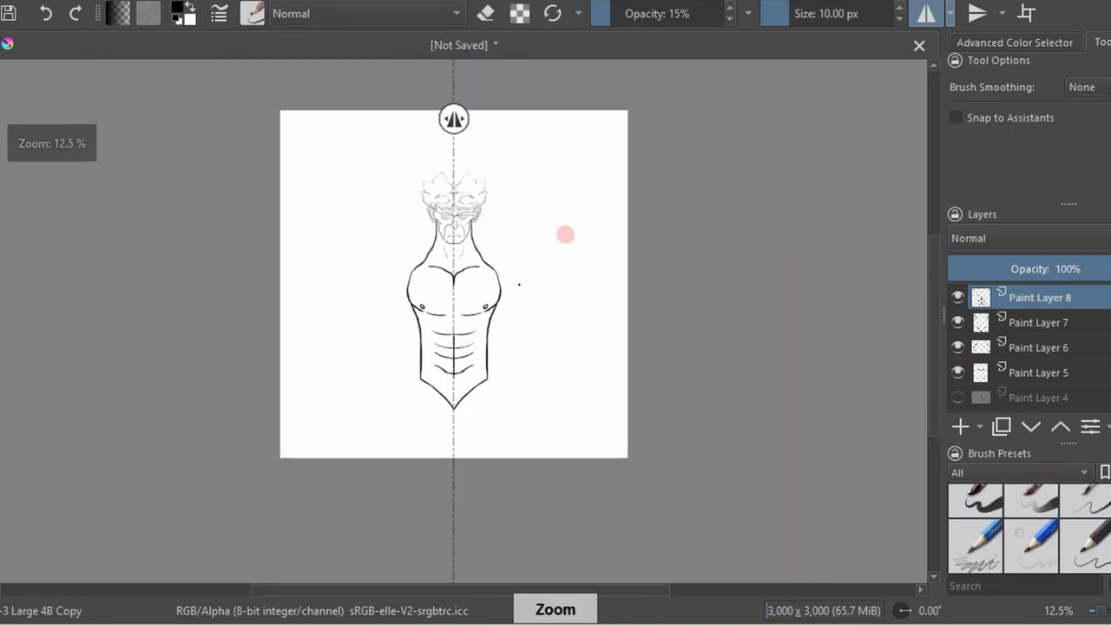
key("plus")
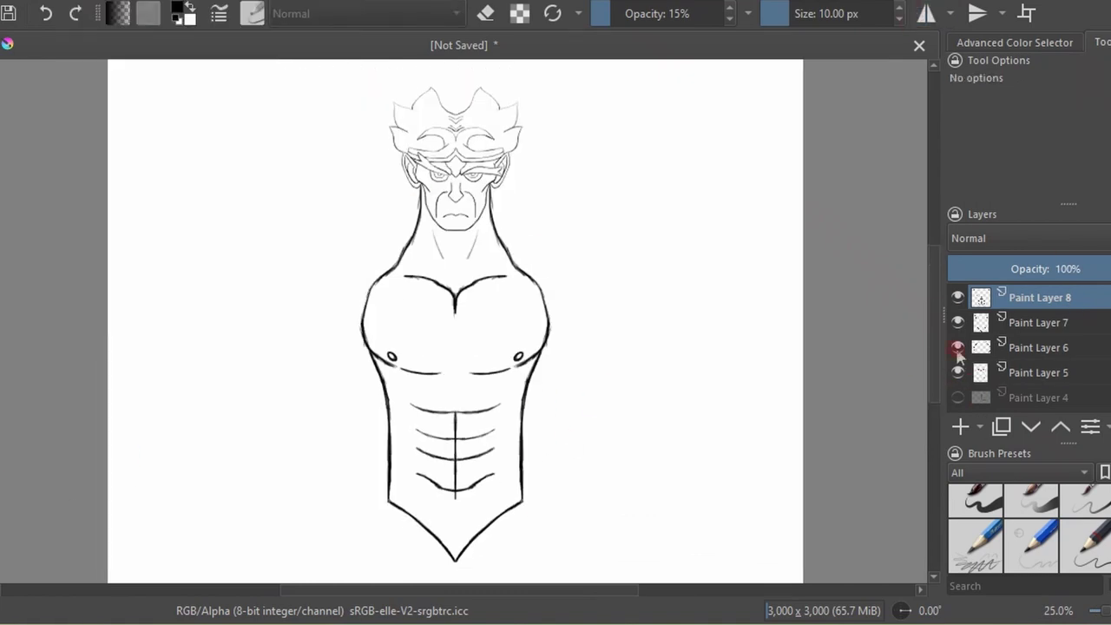
left_click(761, 303)
key("minus")
left_click(954, 298)
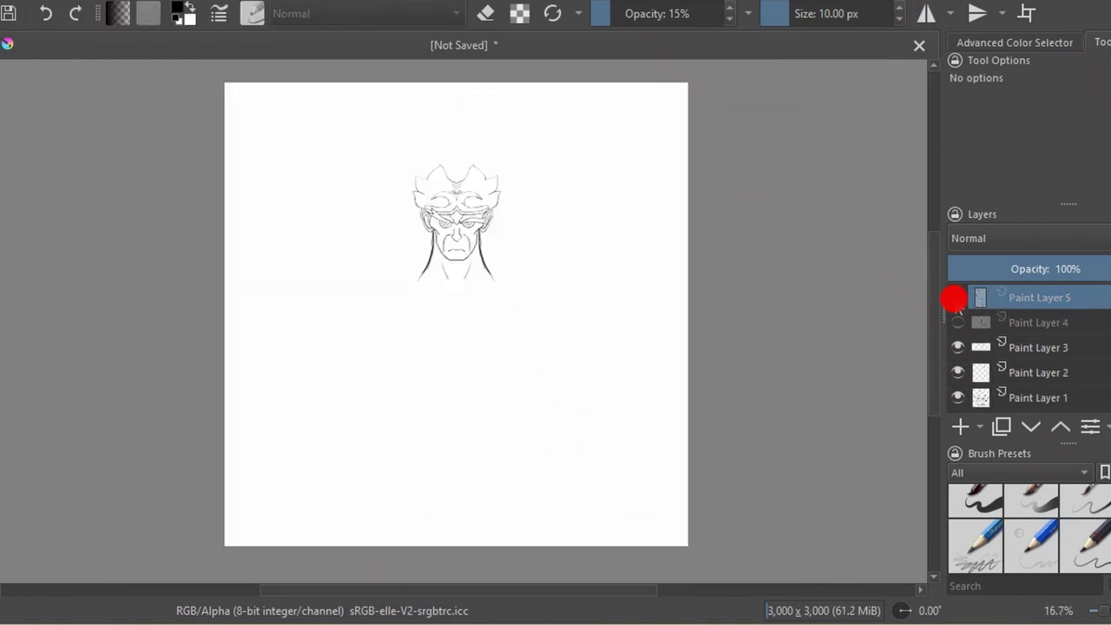
key("b")
key("plus")
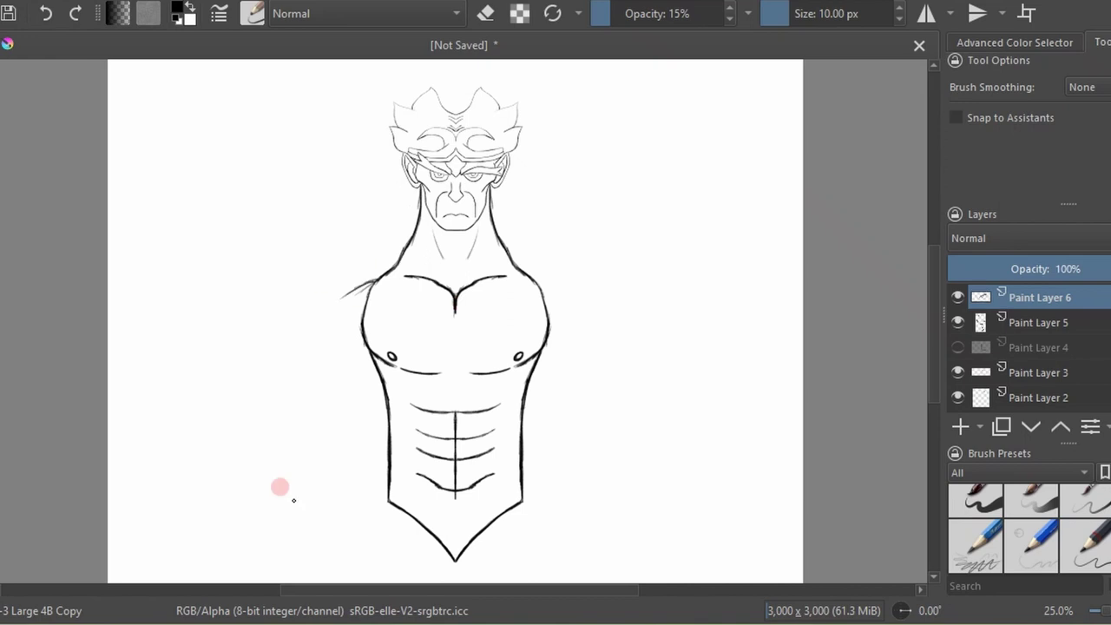
key("e")
key("e")
key("e")
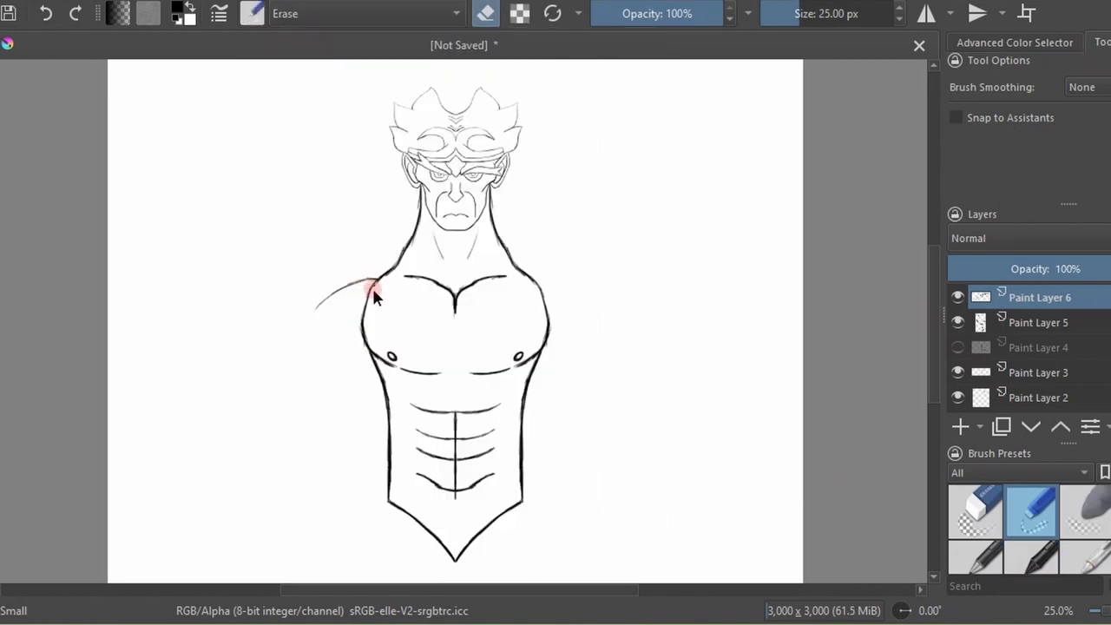
key("slash")
Sketch a trial left arm: shoulder arc, outer contour and inner arm line.
left_click_drag(374, 280, 306, 323)
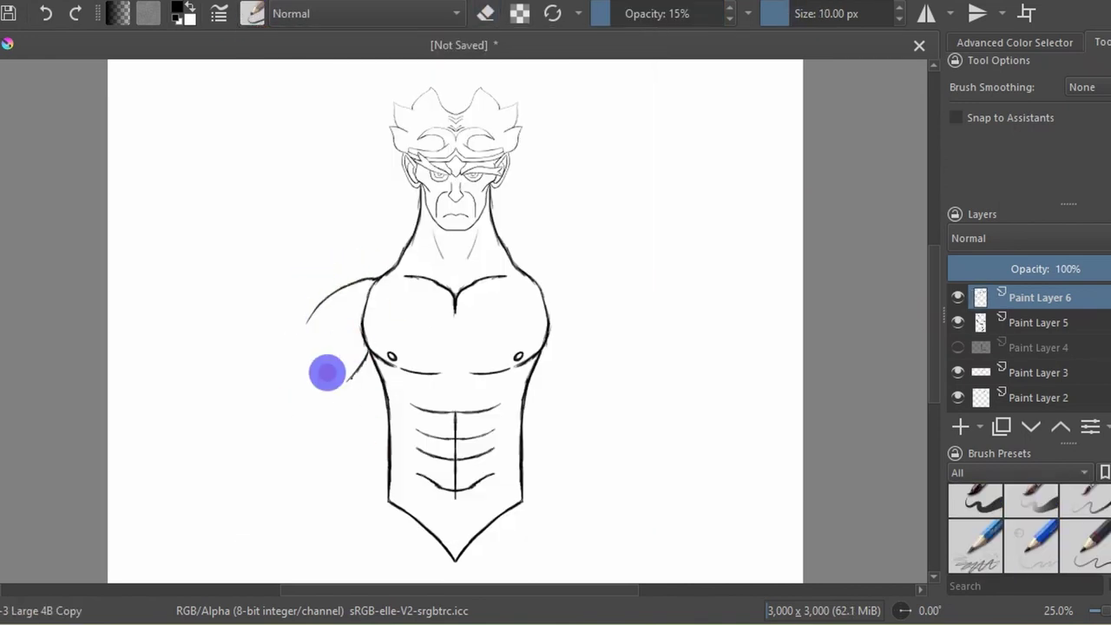
mouse_move(328, 374)
left_mouse_down()
mouse_move(326, 401)
mouse_move(306, 410)
left_mouse_up()
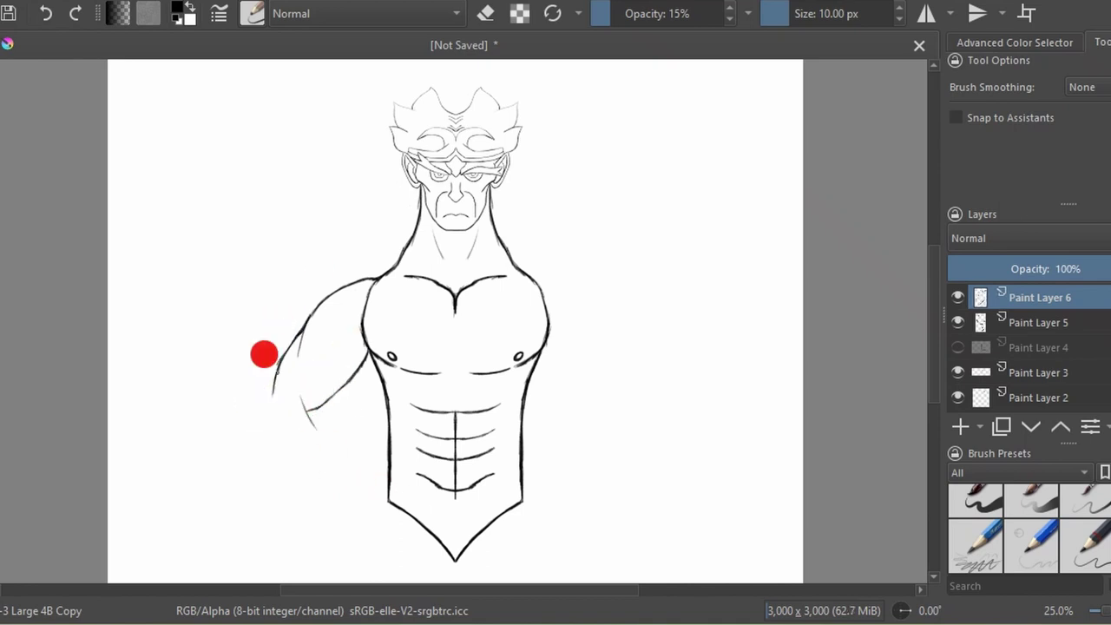
mouse_move(260, 353)
left_mouse_down()
mouse_move(250, 382)
mouse_move(294, 485)
left_mouse_up()
key("slash")
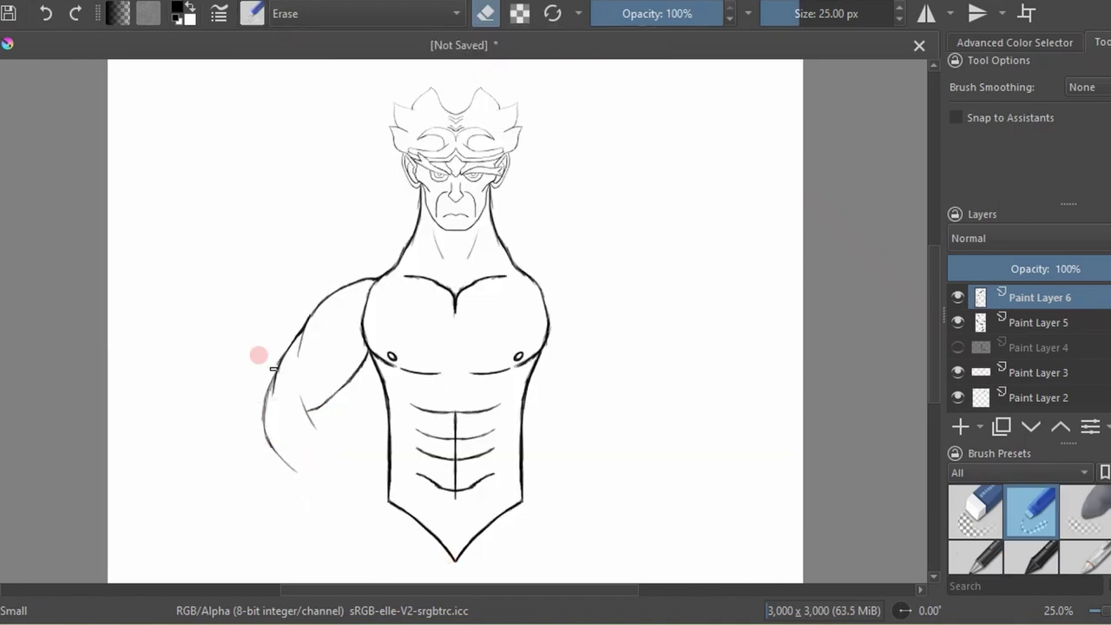
key("slash")
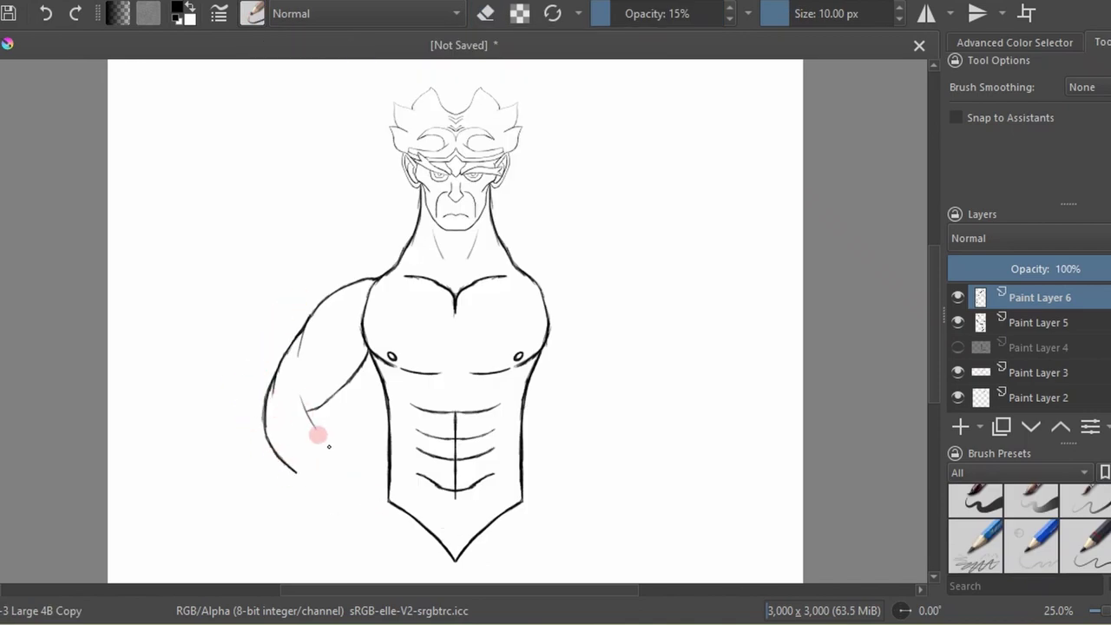
left_click_drag(307, 422, 352, 462)
Erase the trial left arm strokes and pick a pencil brush preset again.
key("slash")
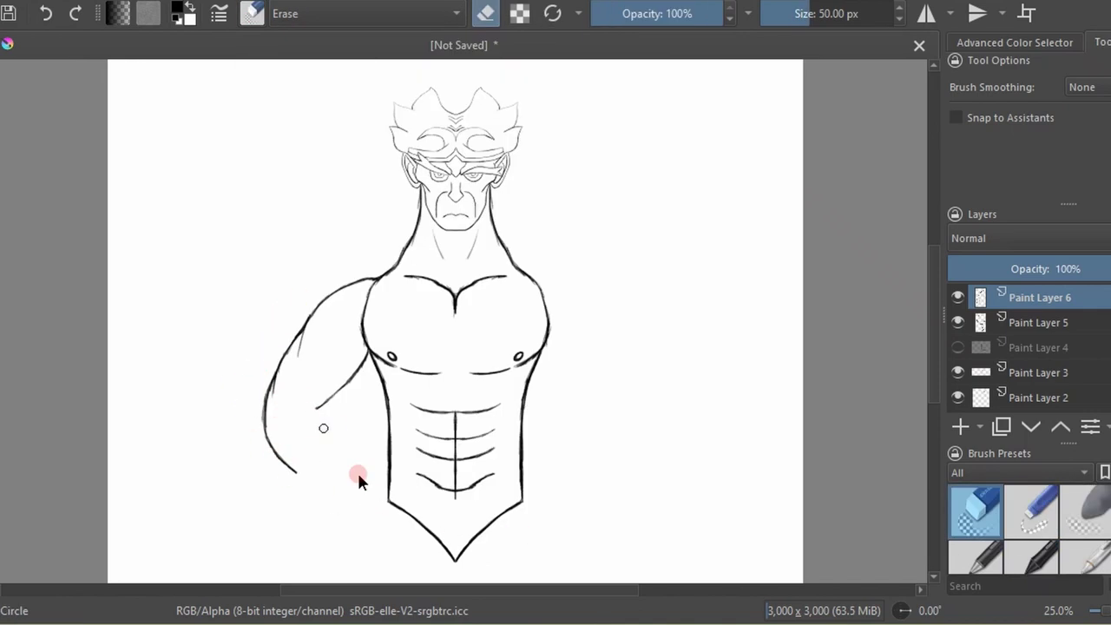
mouse_move(287, 469)
left_mouse_down()
mouse_move(359, 286)
mouse_move(378, 276)
mouse_move(308, 283)
mouse_move(300, 325)
mouse_move(354, 287)
left_mouse_up()
key("slash")
key("slash")
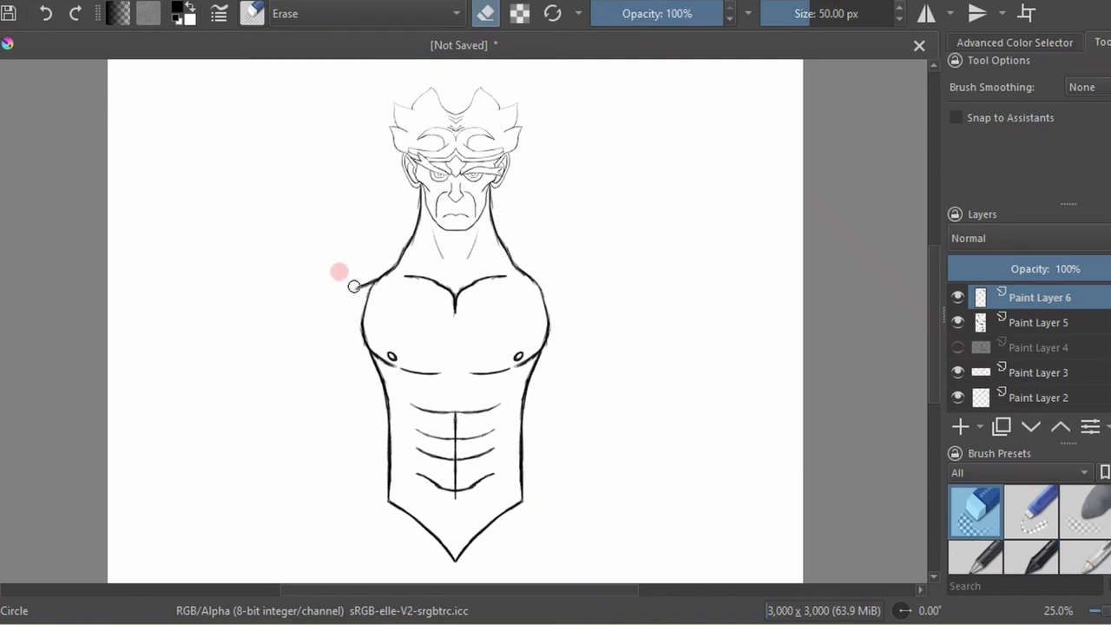
key("slash")
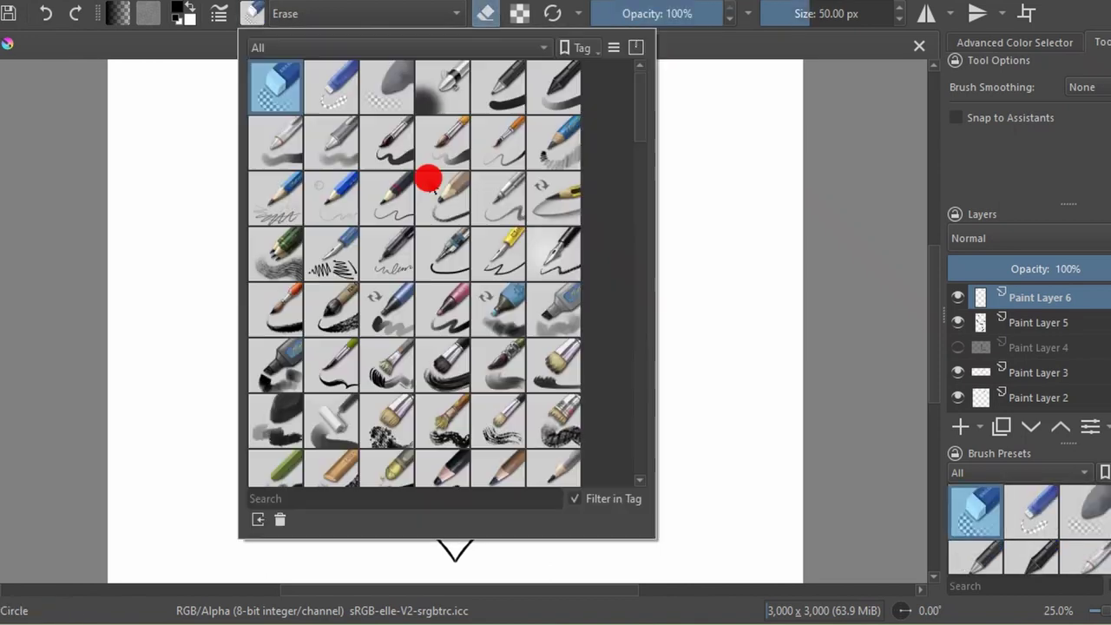
scroll(458, 303, "down", 2)
left_click(957, 347)
Delete the unneeded paint layers, including Paint Layer 2, and merge the torso layer down.
key("shift+Delete")
key("shift+Delete")
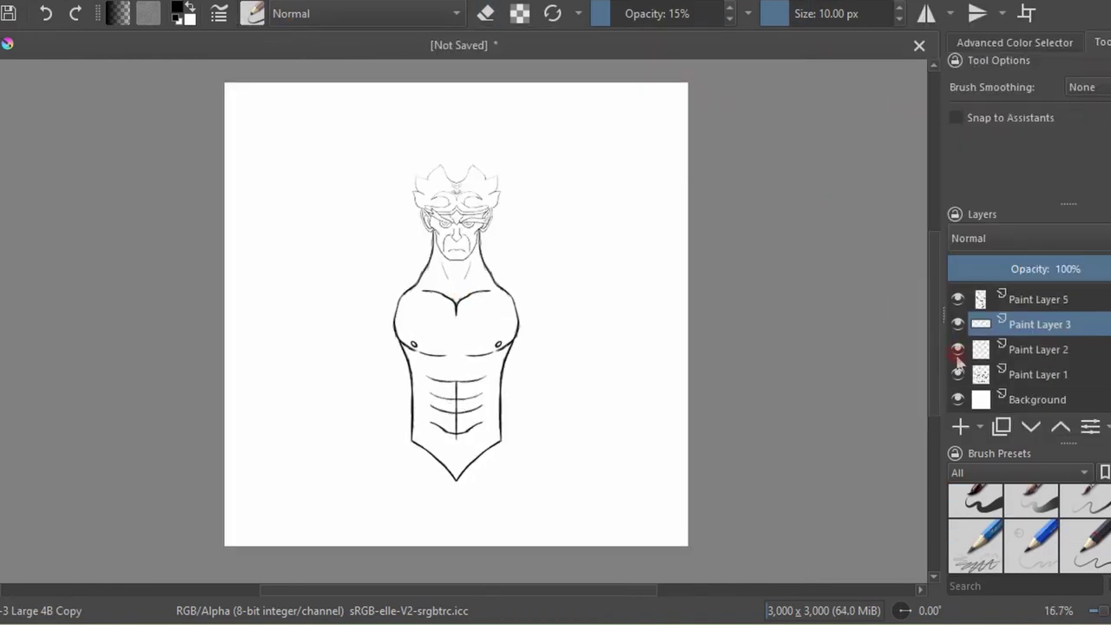
key("shift+Delete")
left_click(958, 347)
key("shift+Delete")
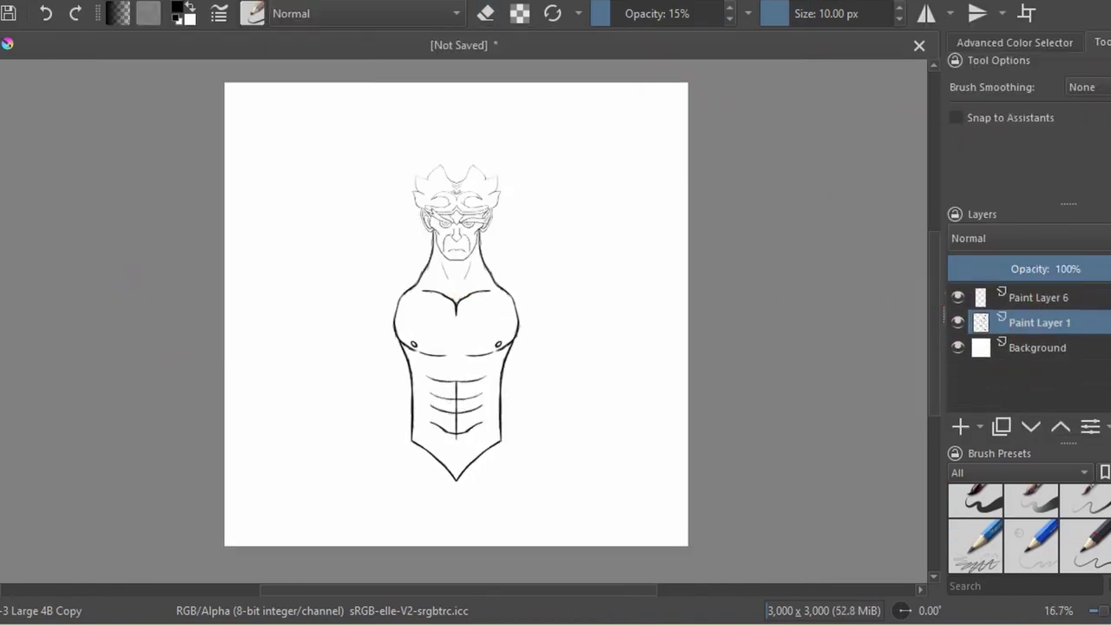
key("t")
scroll(516, 340, "up", 1)
scroll(531, 283, "down", 1)
scroll(521, 303, "up", 1)
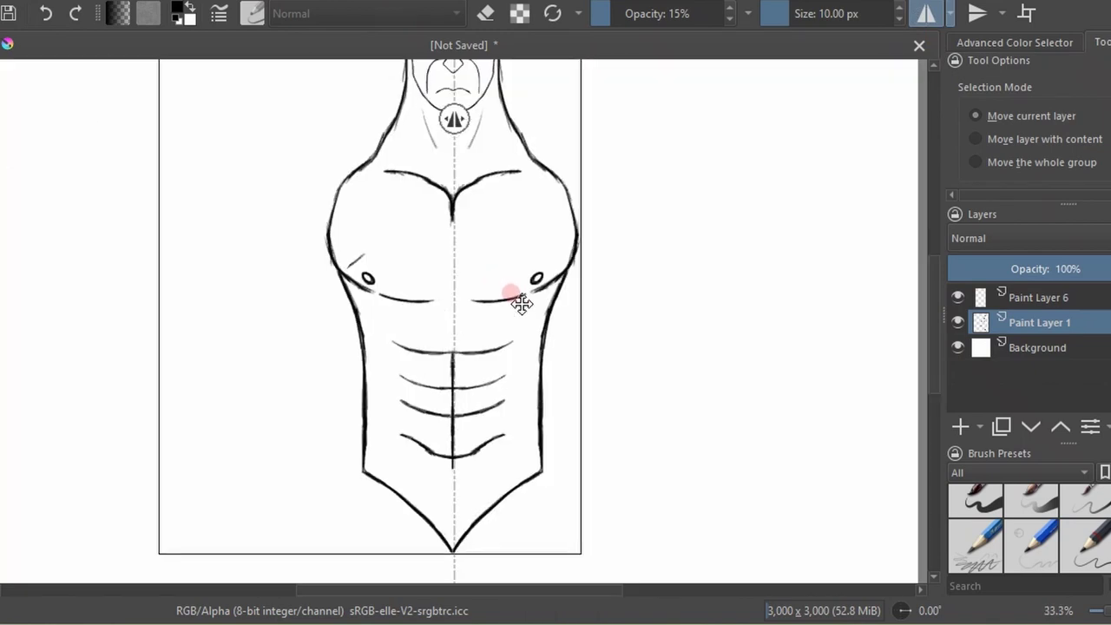
key("b")
left_click(1034, 297)
left_click(957, 297)
key("shift+Delete")
On a new layer, sketch leg lines below the crotch and a diagonal at the right hip.
key("Insert")
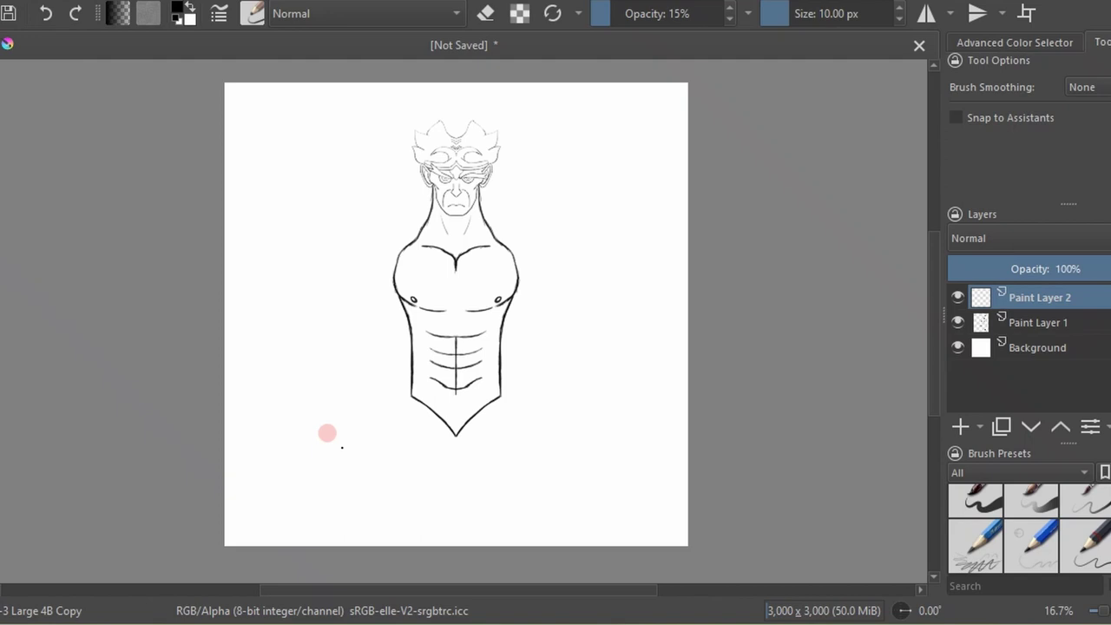
mouse_move(498, 432)
left_mouse_down()
mouse_move(419, 375)
mouse_move(437, 435)
left_mouse_up()
left_click_drag(442, 382, 471, 440)
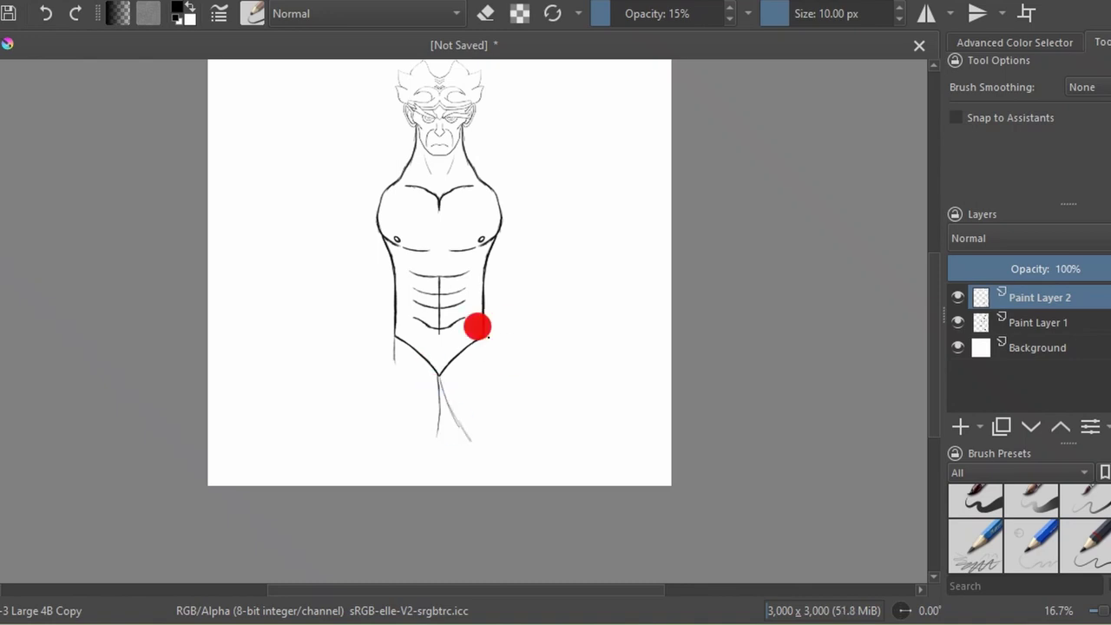
left_click_drag(491, 345, 526, 386)
key("e")
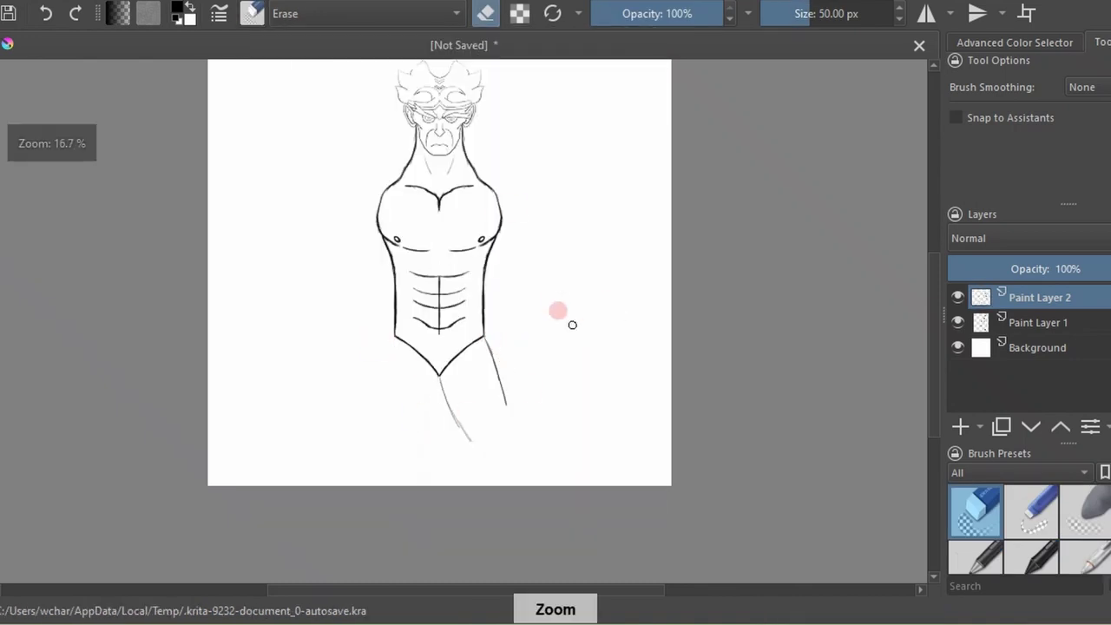
key("plus")
key("plus")
key("slash")
Darken and extend both leg lines downward, then add empty Paint Layer 3 above.
mouse_move(405, 415)
left_mouse_down()
mouse_move(376, 315)
mouse_move(467, 475)
left_mouse_up()
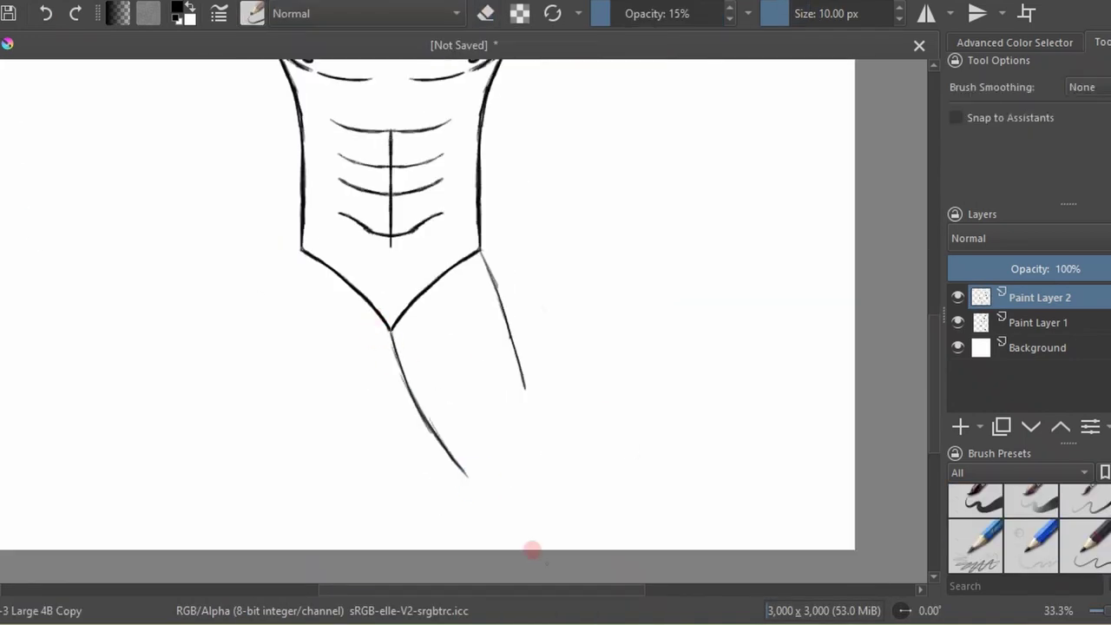
left_click_drag(525, 386, 535, 539)
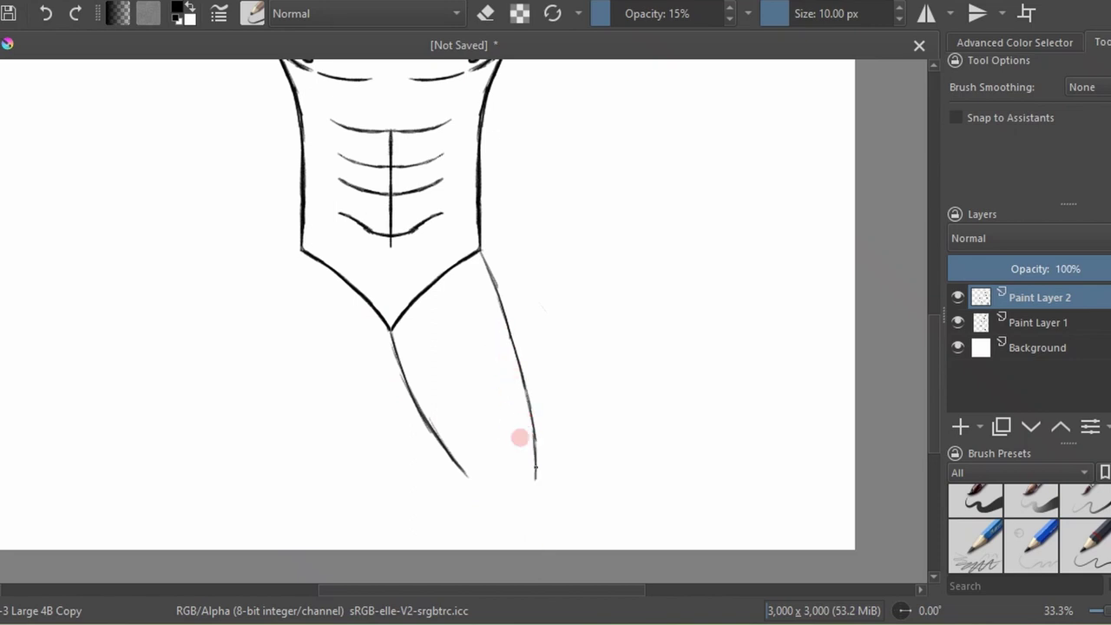
left_click_drag(467, 476, 476, 547)
key("slash")
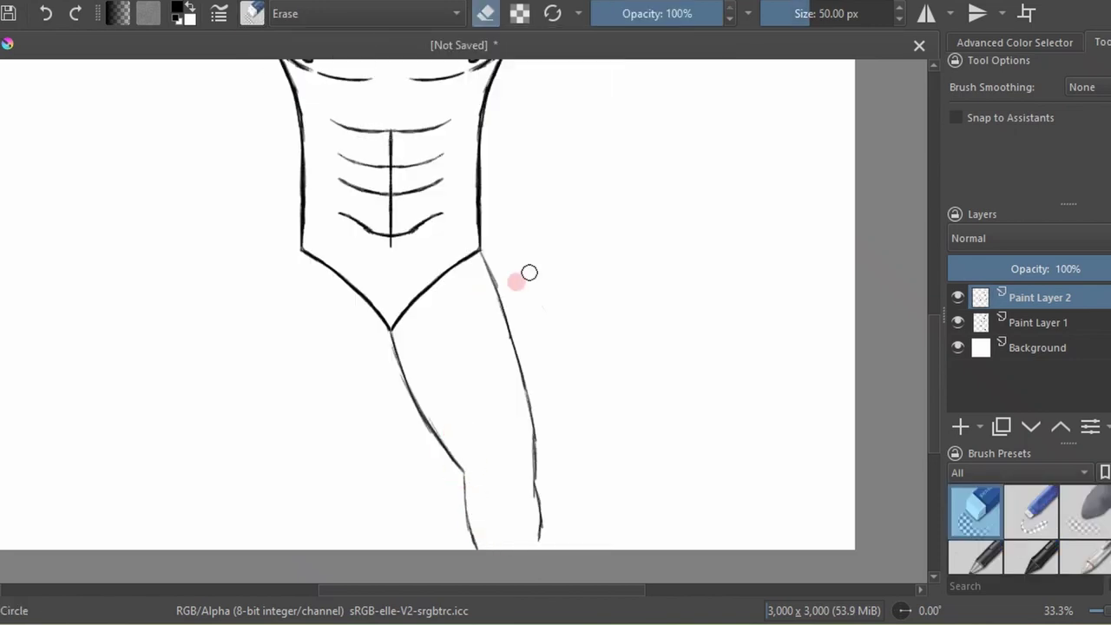
key("slash")
key("Insert")
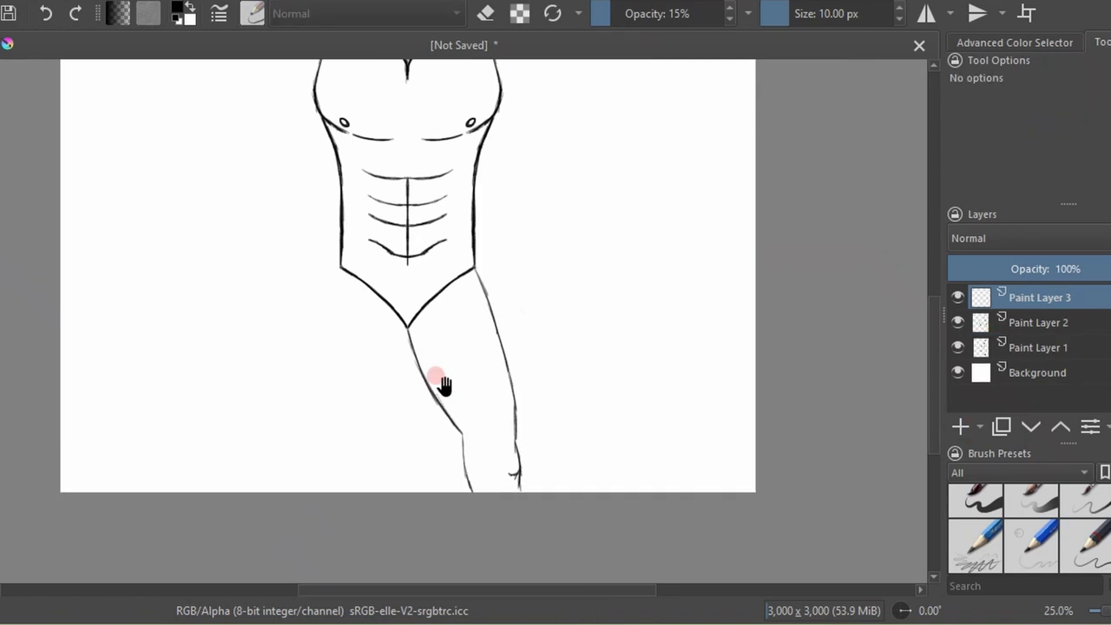
scroll(521, 391, "up", 2)
Remove the leg layer and draw both torso side edges with Horizontal Mirror on.
left_click(958, 322)
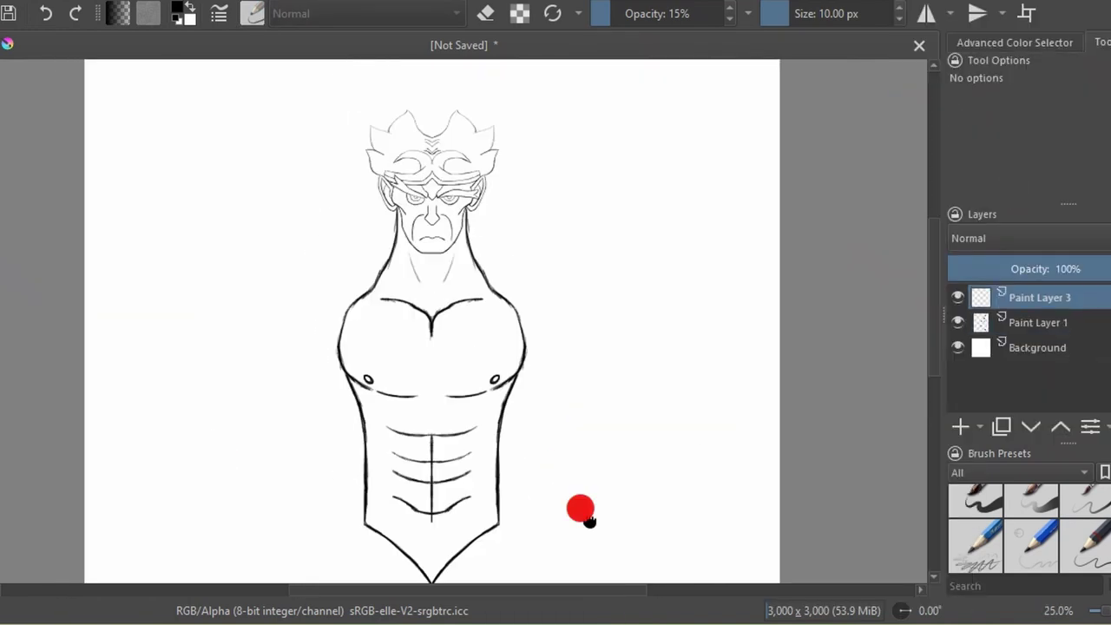
left_click_drag(336, 376, 363, 424)
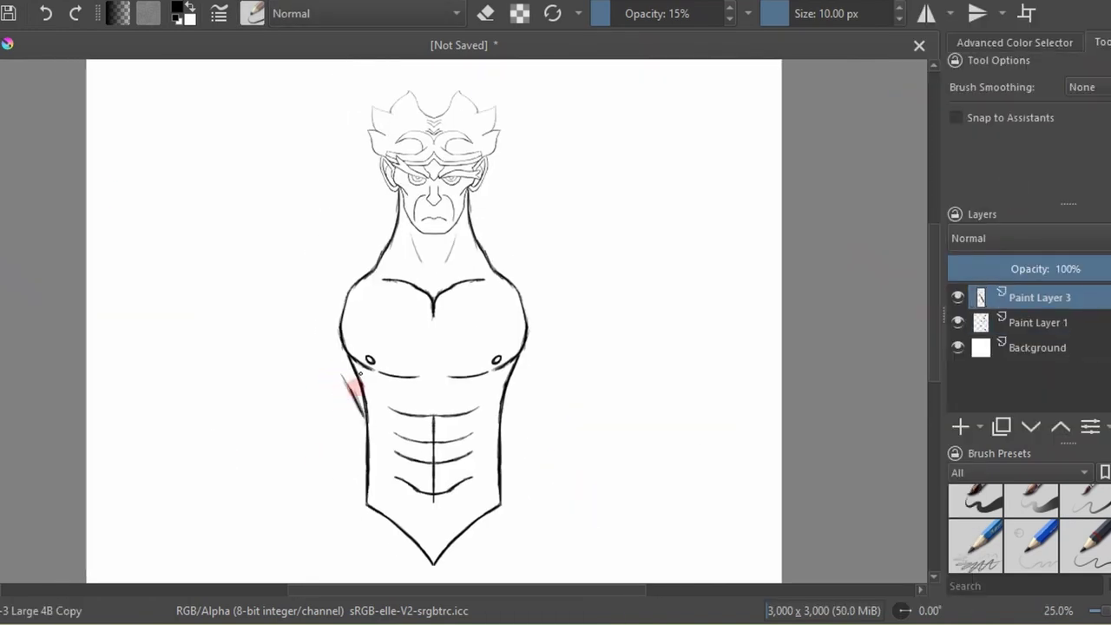
left_click_drag(318, 327, 337, 379)
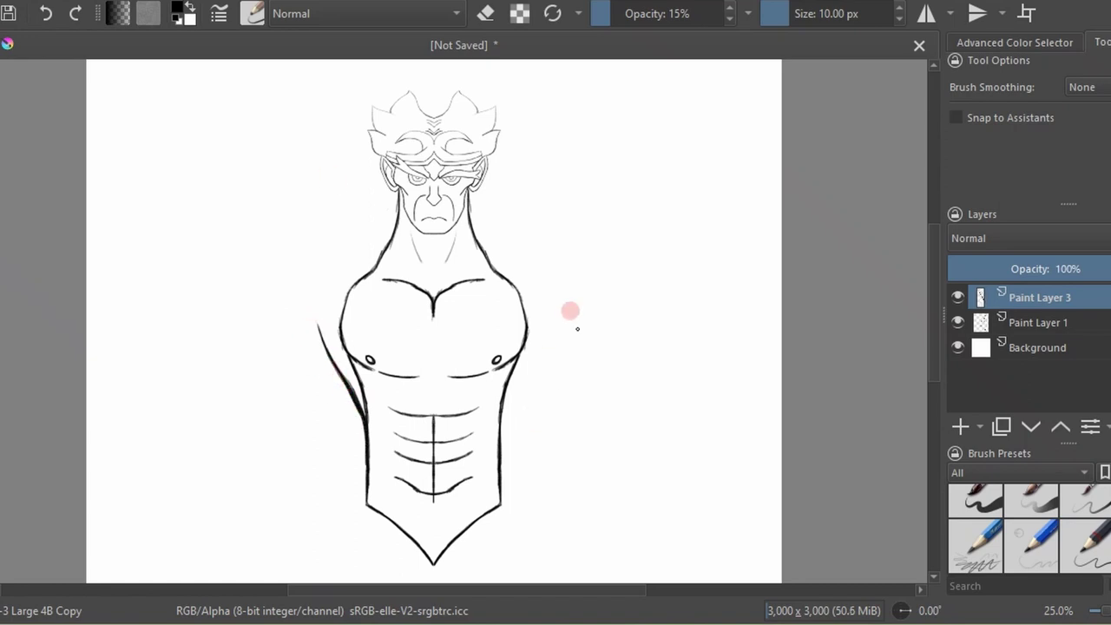
left_click(927, 13)
left_click_drag(317, 327, 363, 424)
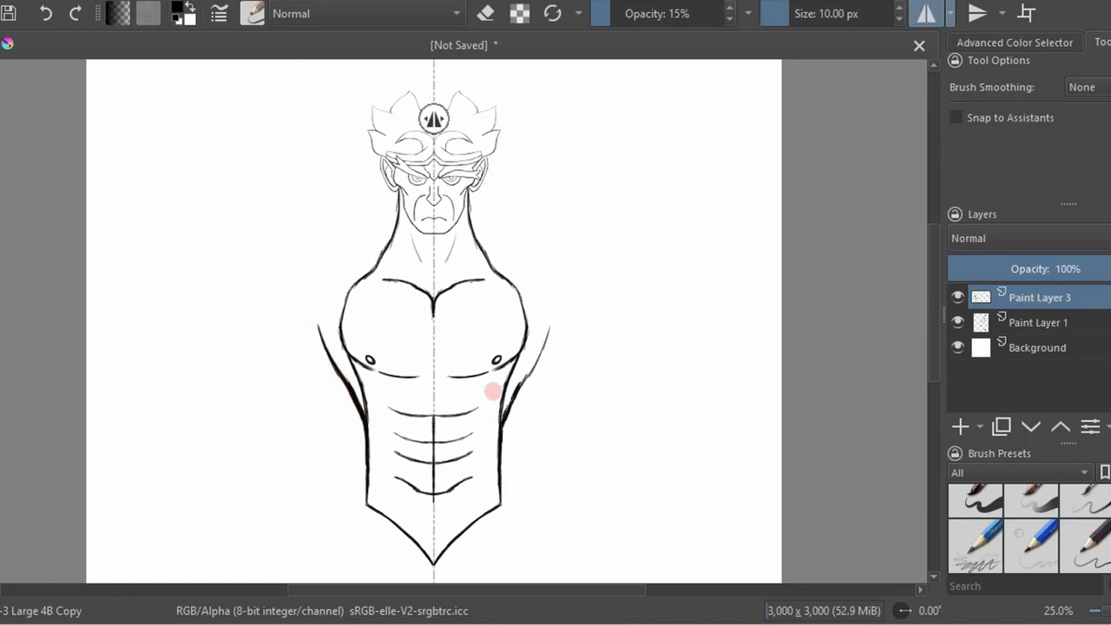
left_click_drag(547, 329, 514, 363)
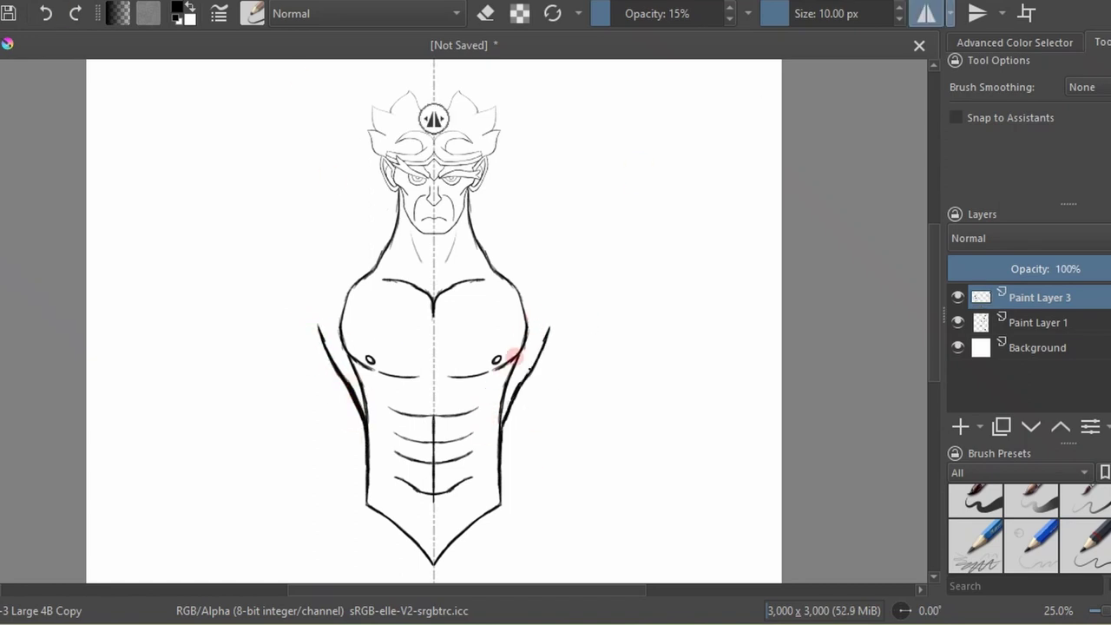
On two new layers, draw mirrored curved shoulder lines and upper shoulder lines from the neck.
left_click(960, 427)
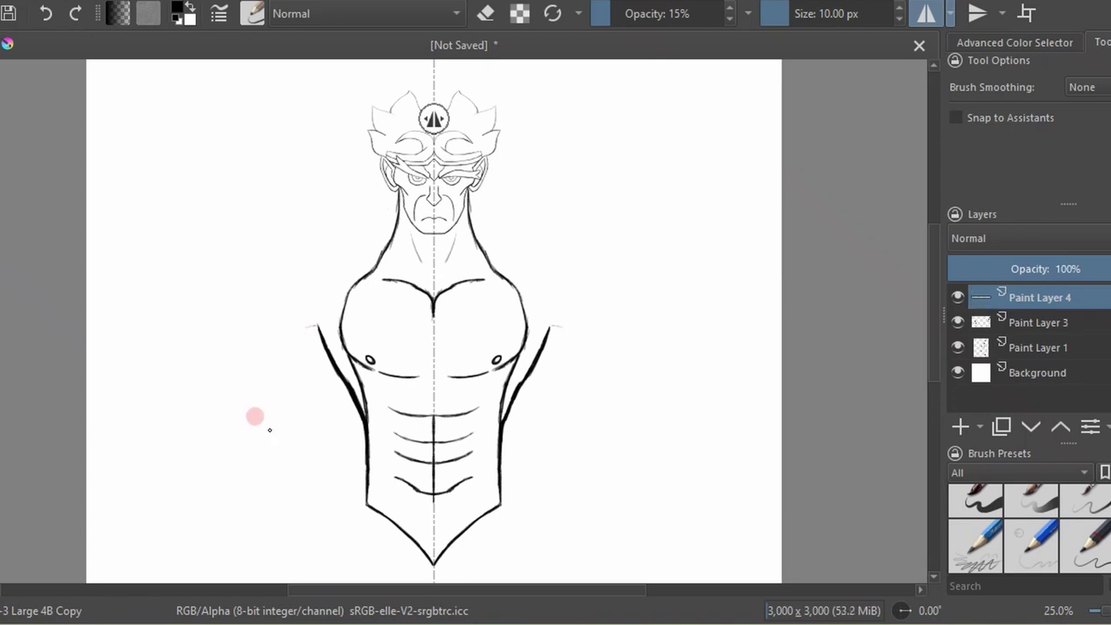
left_click_drag(317, 325, 239, 358)
left_click(960, 427)
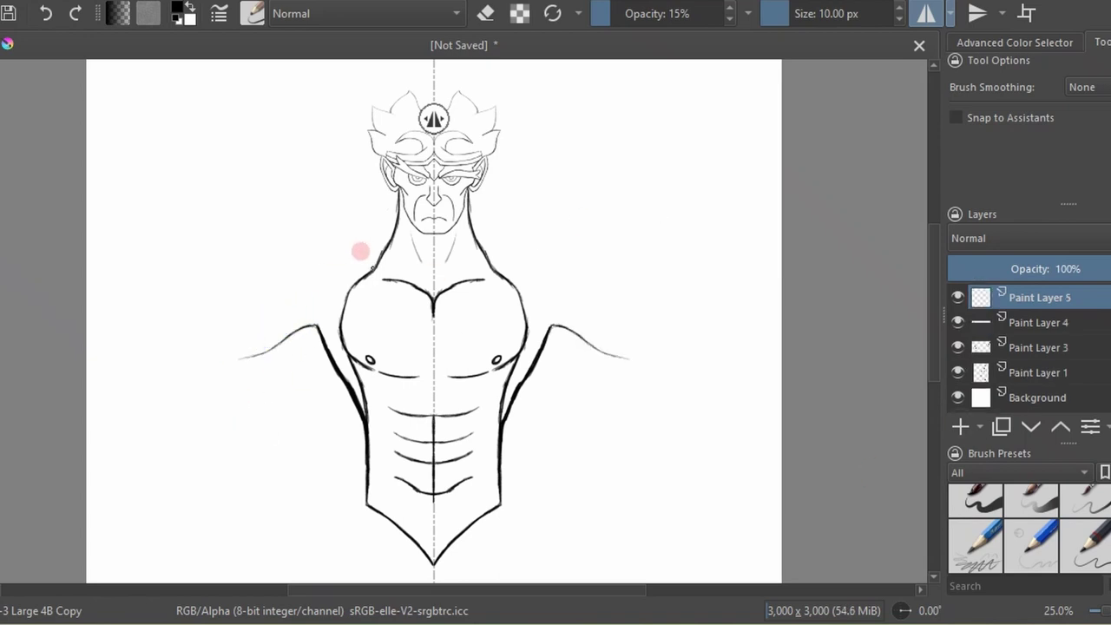
left_click_drag(377, 258, 240, 299)
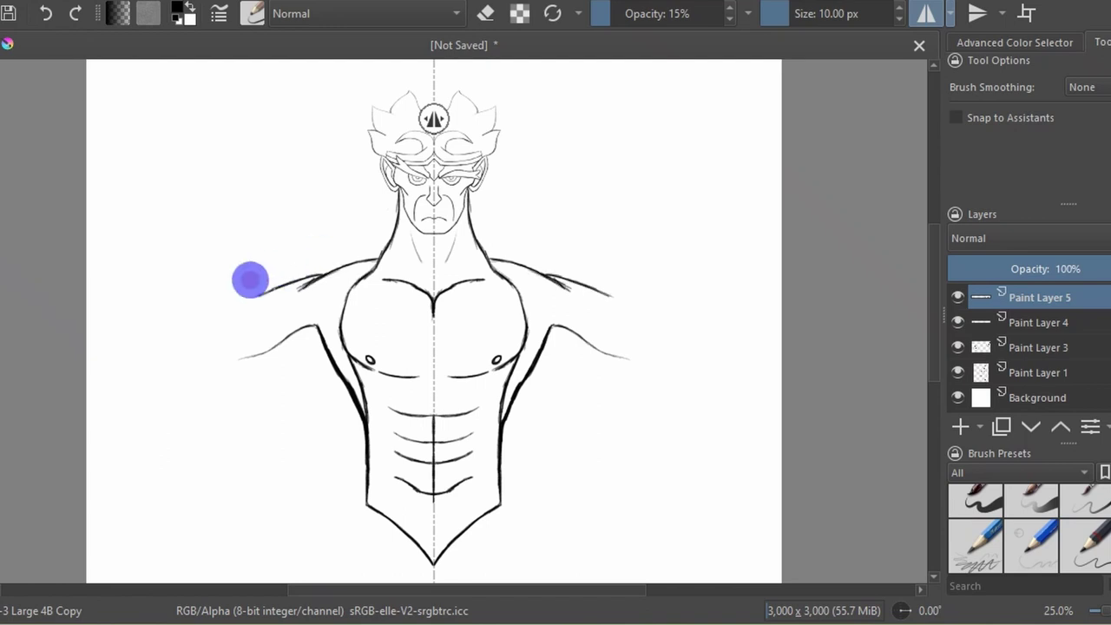
Trim the lower arm line's end on Paint Layer 4 and merge Paint Layer 5 into it with Ctrl+E.
key("e")
key("e")
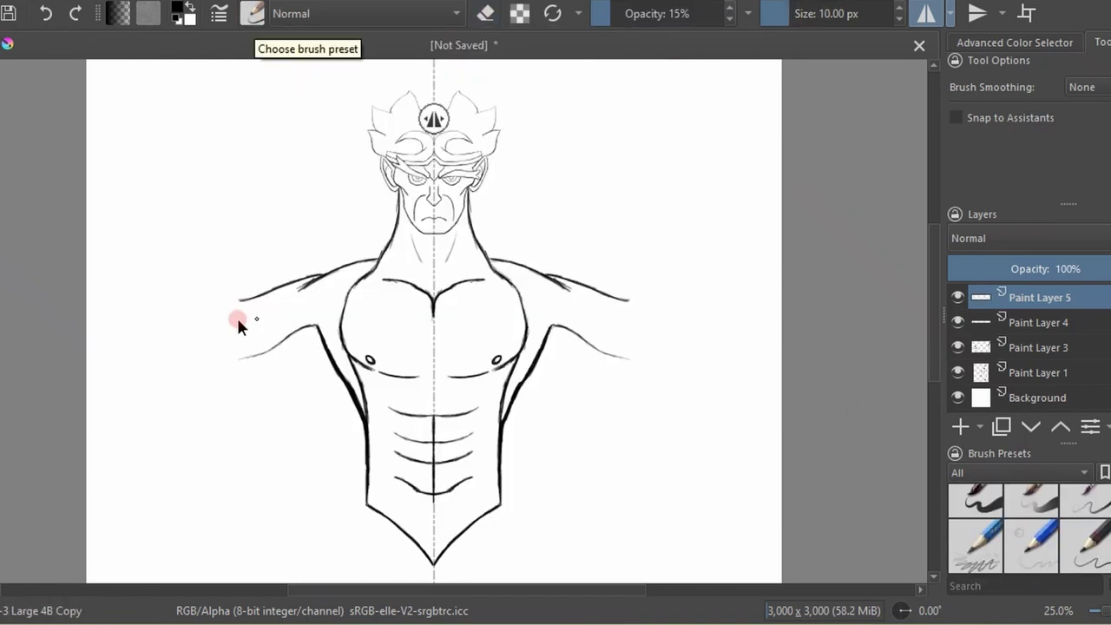
left_click(1038, 322)
left_click(1032, 510)
left_click_drag(244, 356, 263, 356)
key("/")
left_click(1012, 297)
mouse_move(1037, 398)
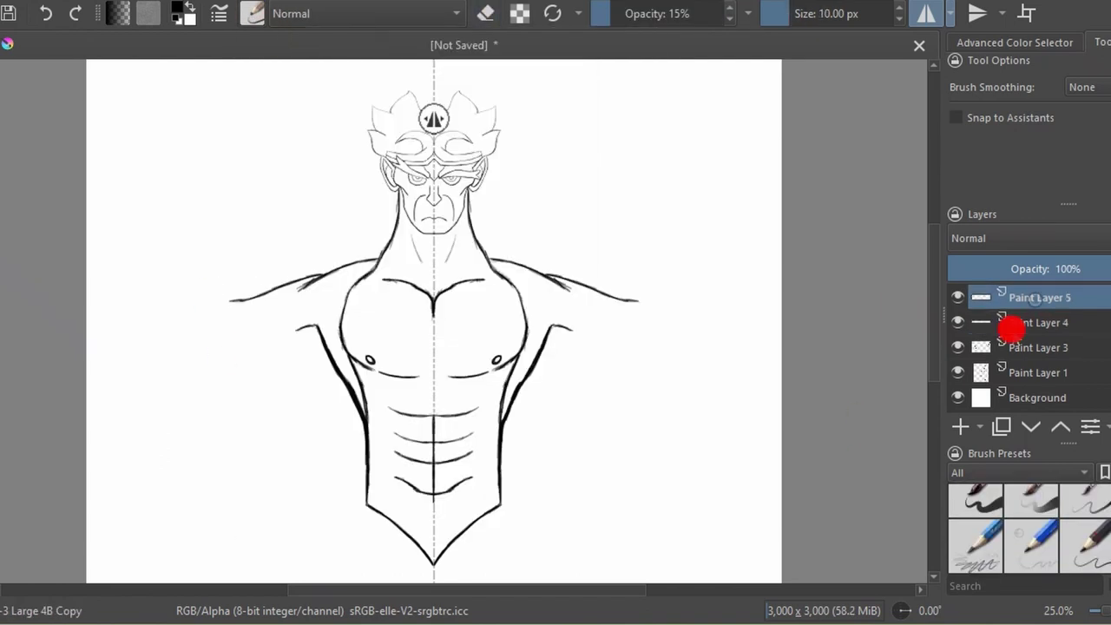
key("ctrl+e")
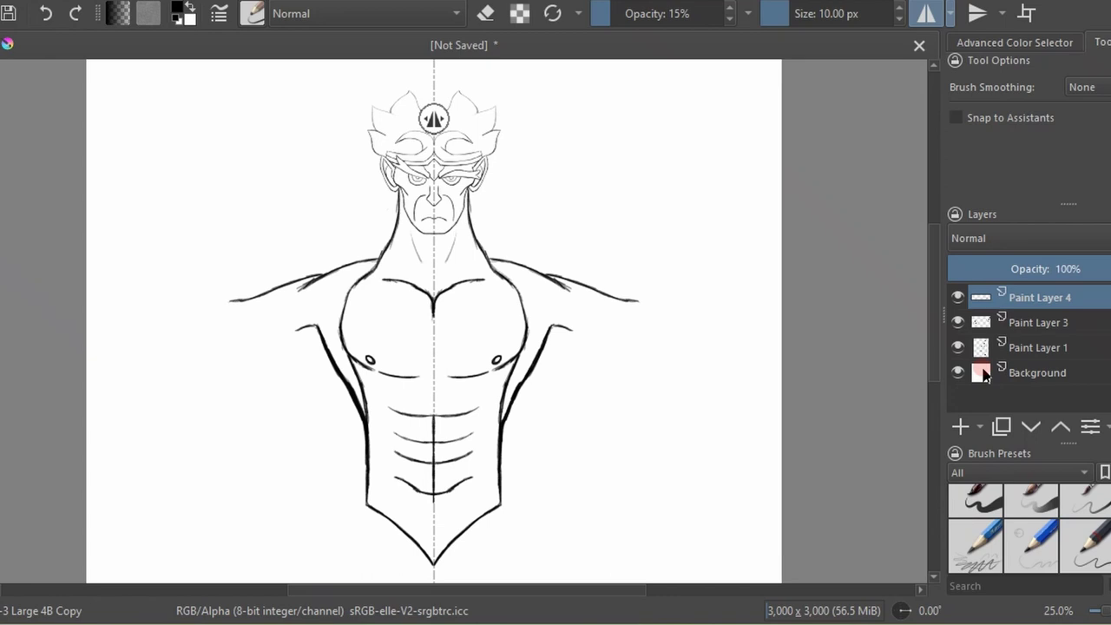
Draw the mirrored upper arm contours outward and erase the upper arm tips.
left_click_drag(314, 327, 231, 335)
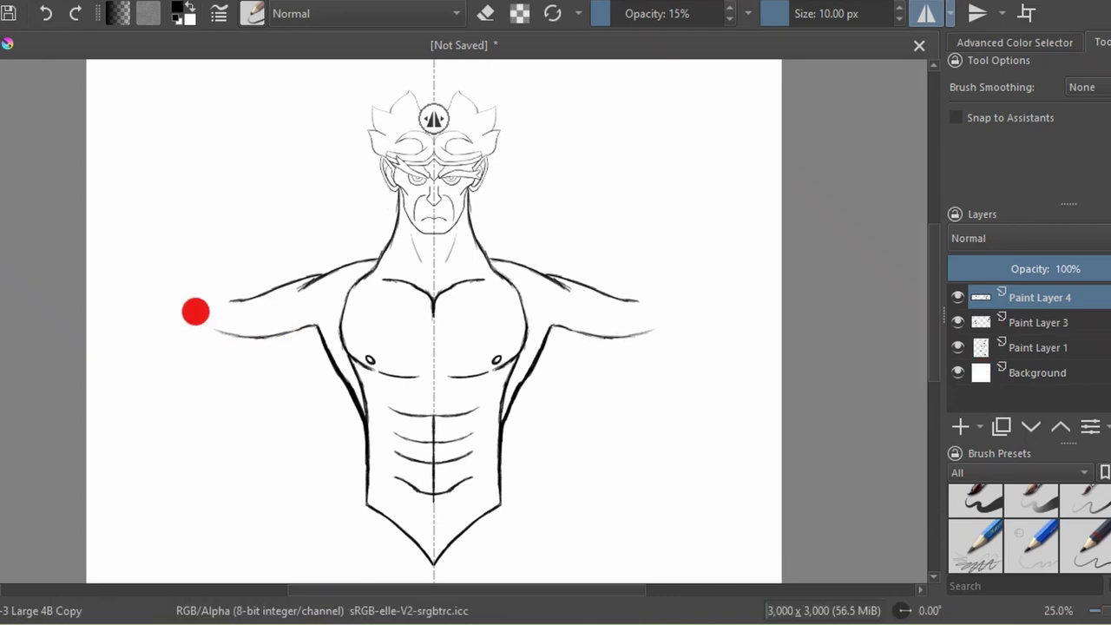
key("/")
key("/")
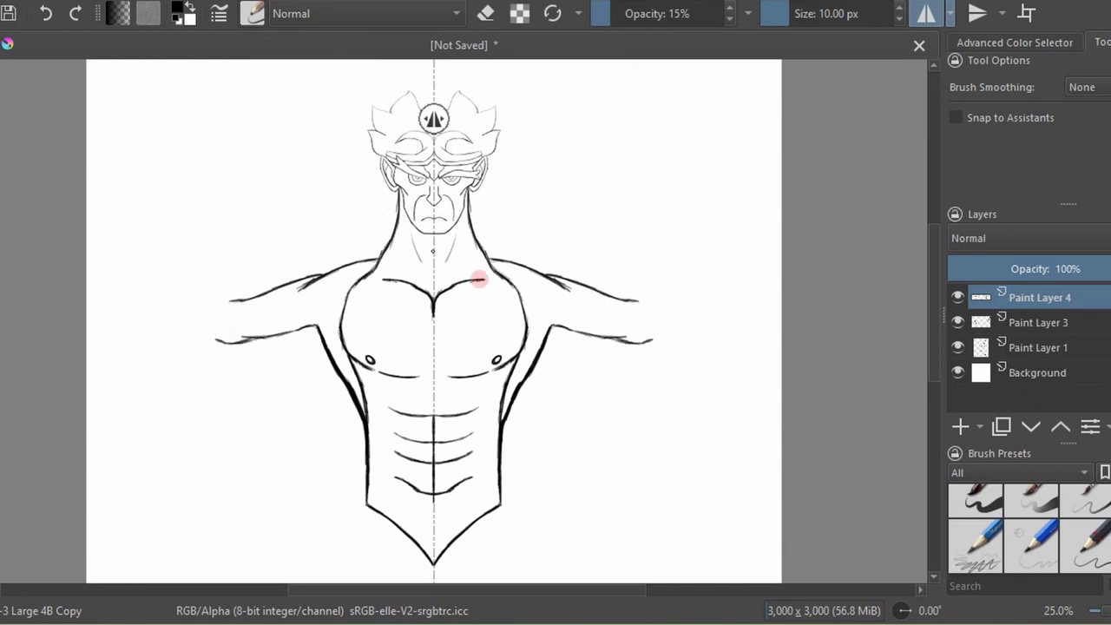
left_click_drag(252, 337, 147, 315)
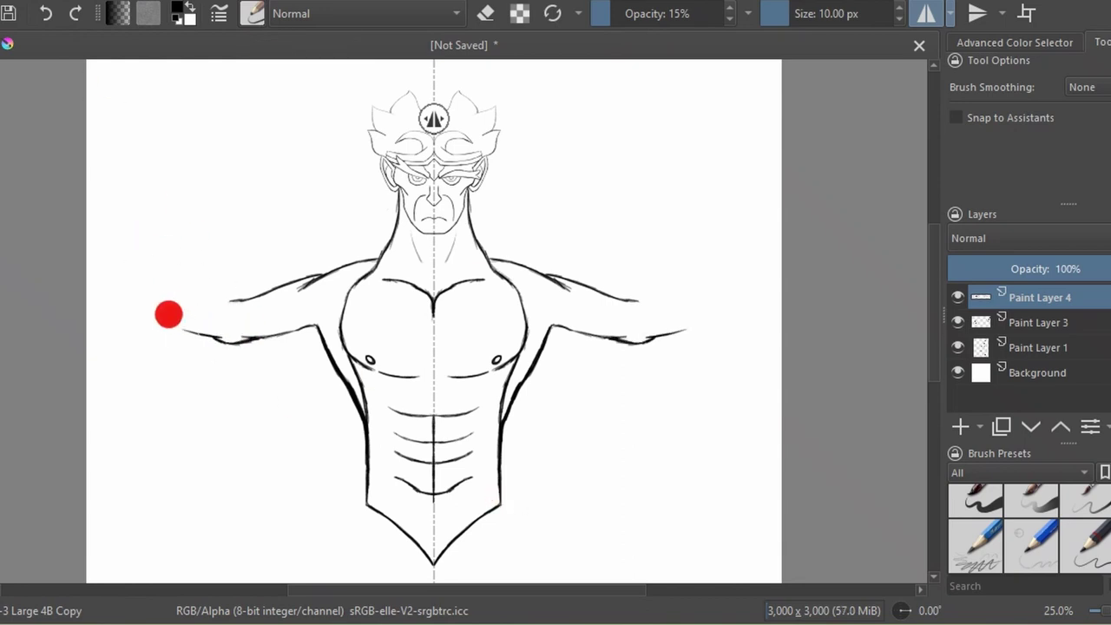
mouse_move(214, 299)
left_mouse_down()
mouse_move(260, 296)
mouse_move(182, 294)
mouse_move(162, 281)
left_mouse_up()
key("/")
key("/")
left_click(252, 13)
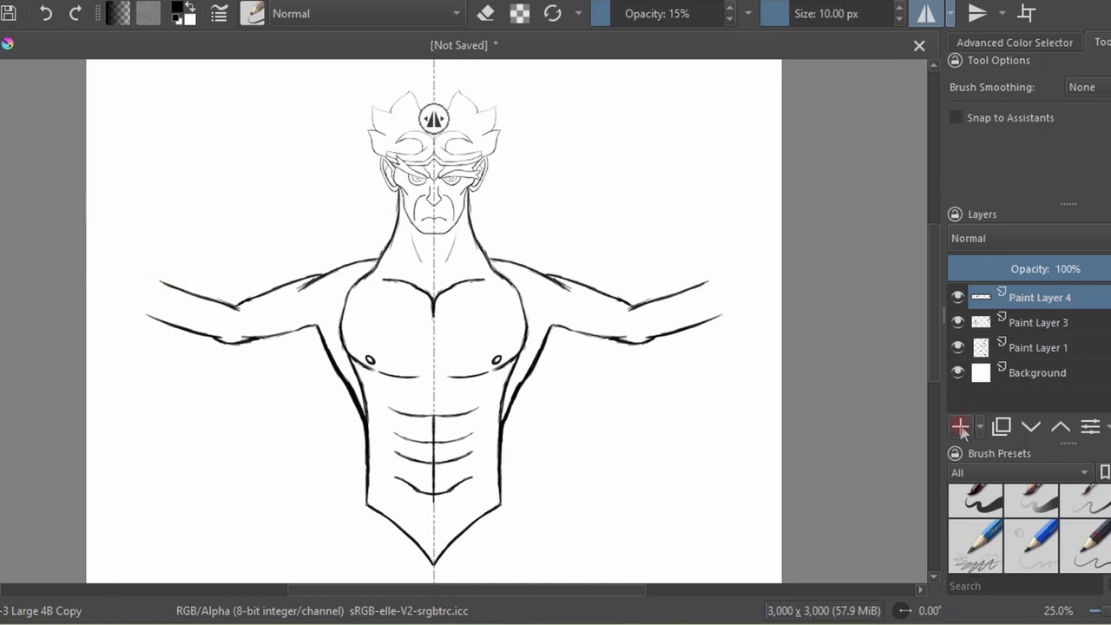
Touch up the arm tips and choose the large 4B pencil preset.
left_click_drag(151, 307, 139, 297)
key("e")
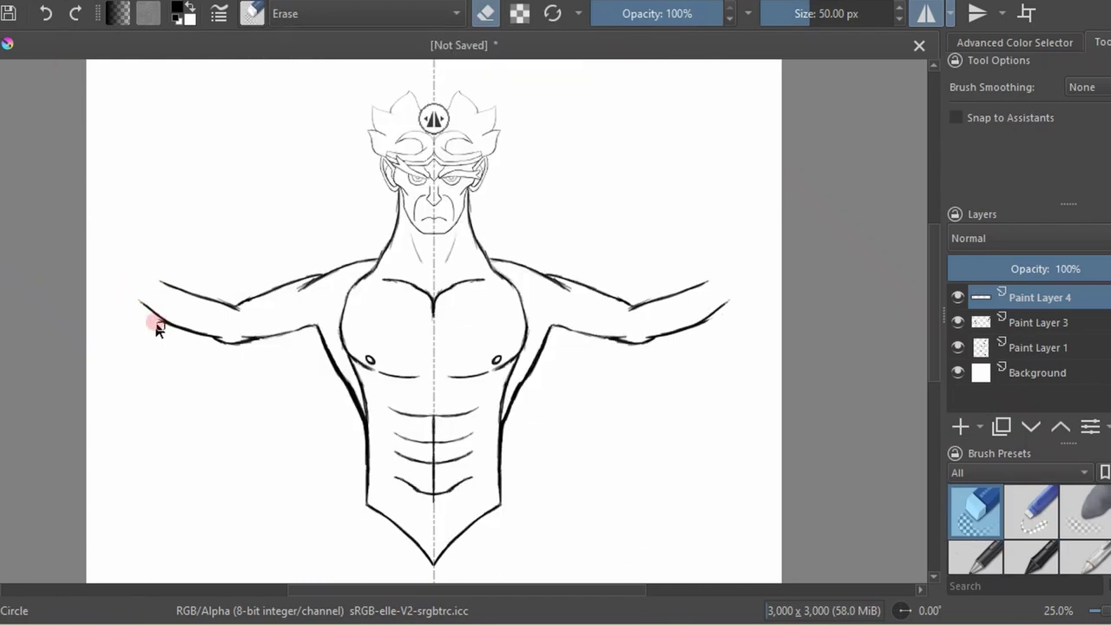
key("slash")
key("F6")
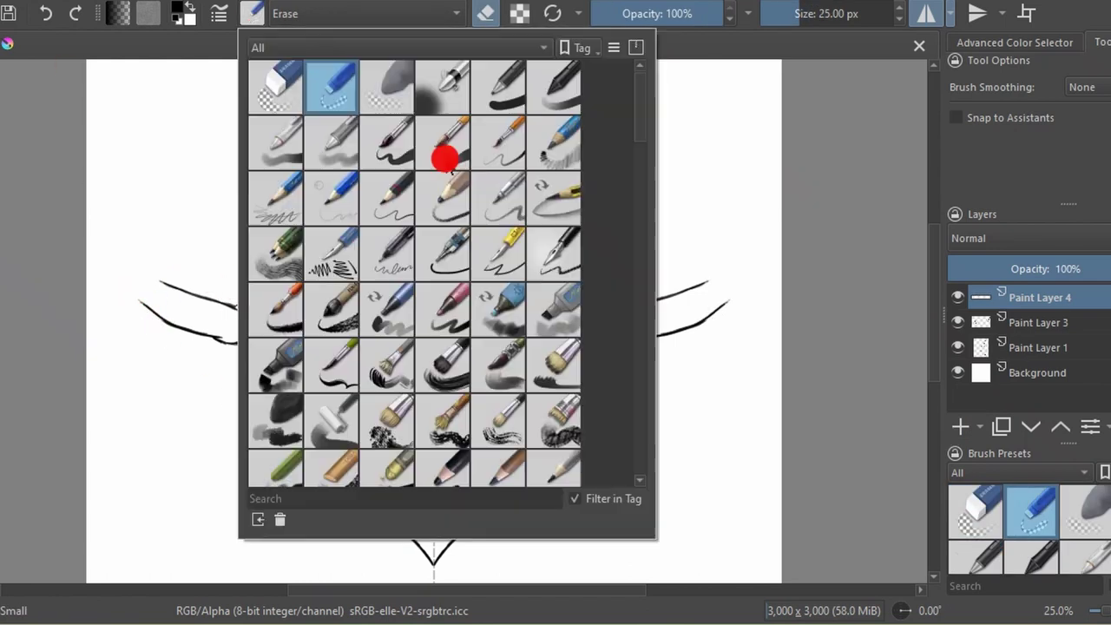
left_click(444, 154)
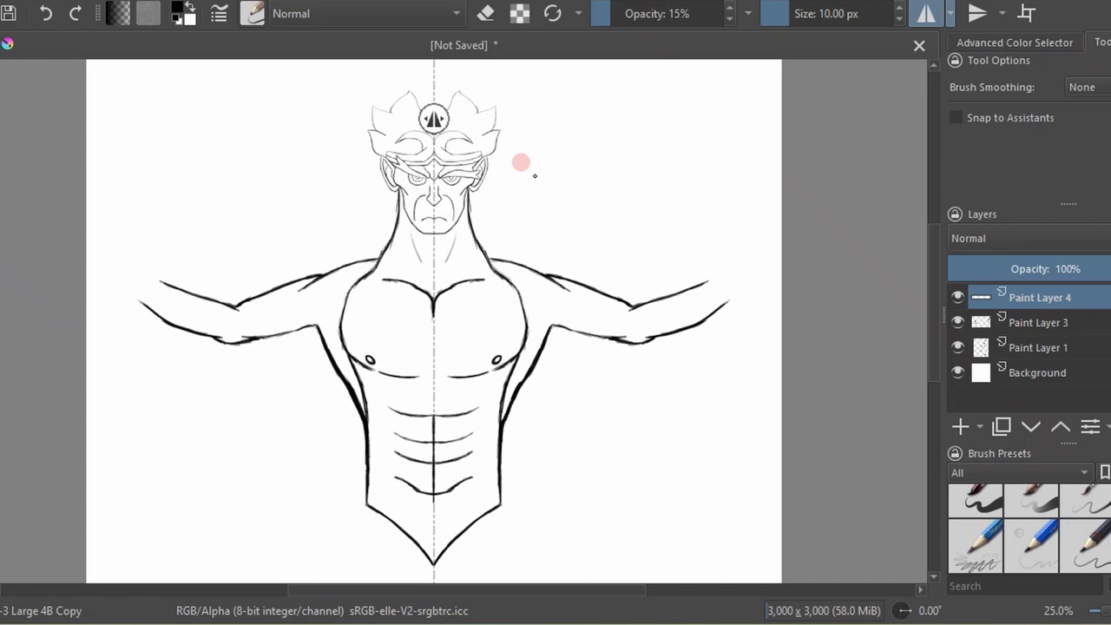
On a new layer, draw the long staff edges across the shoulders out to the canvas edge.
key("Insert")
key("Page_Down")
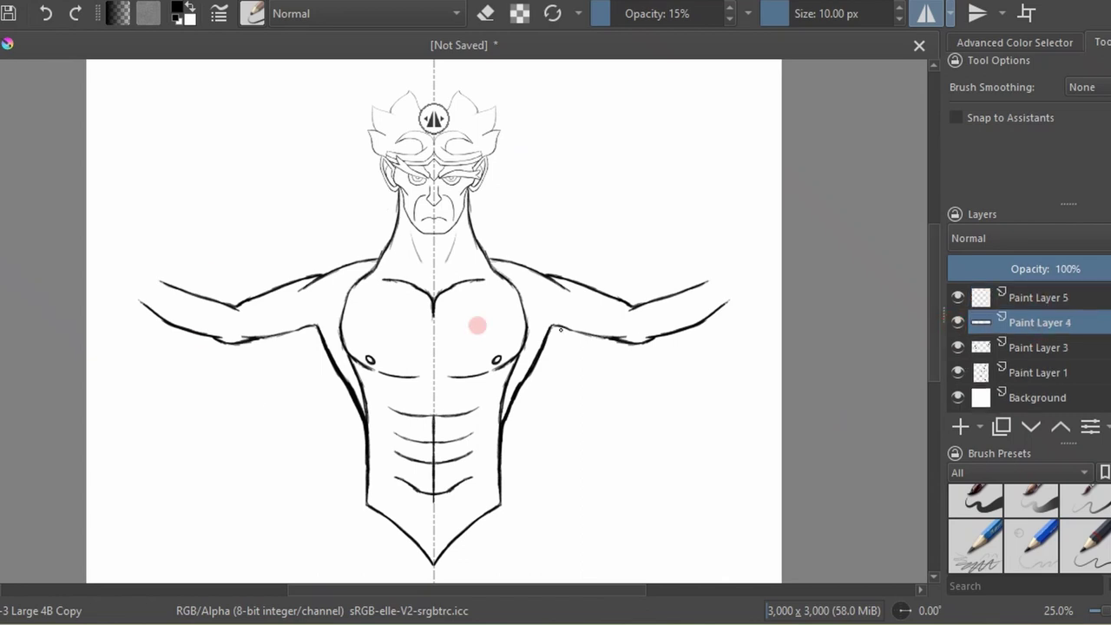
key("Page_Up")
left_click_drag(135, 267, 375, 256)
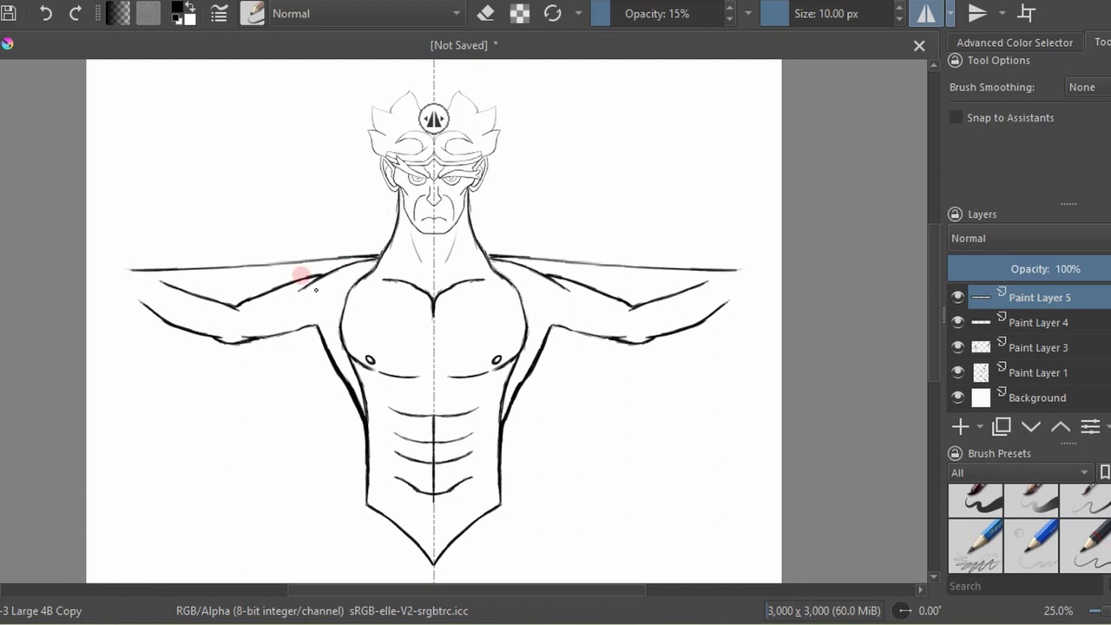
key("plus")
mouse_move(116, 348)
left_mouse_down()
mouse_move(116, 321)
mouse_move(438, 300)
left_mouse_up()
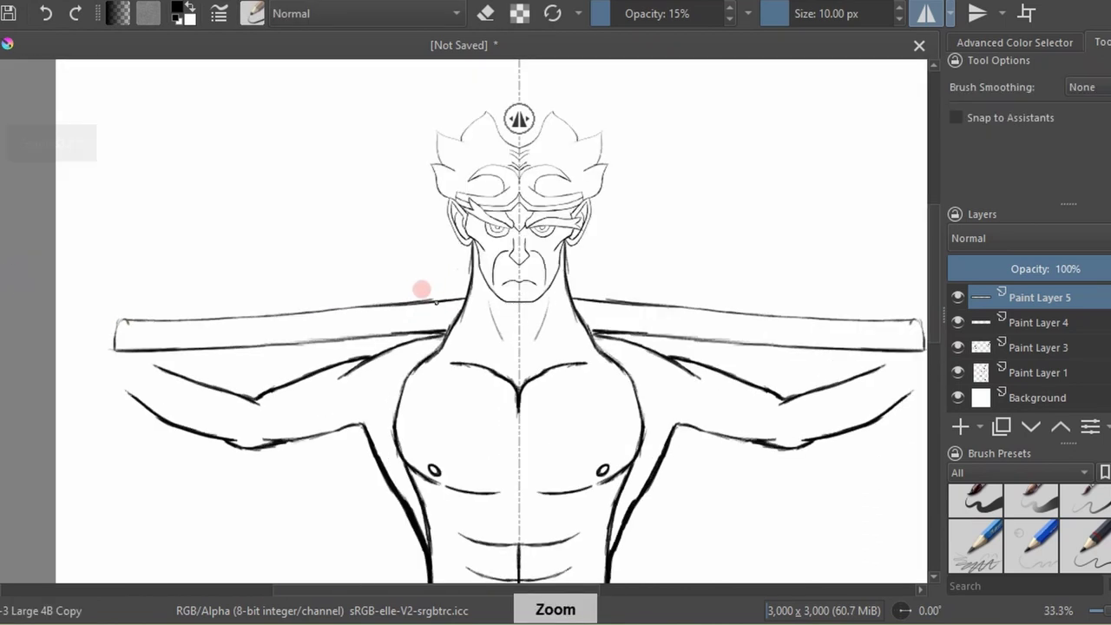
left_click_drag(68, 318, 122, 319)
left_click_drag(73, 350, 370, 335)
On another new layer, mark a band line near each end of the staff.
key("slash")
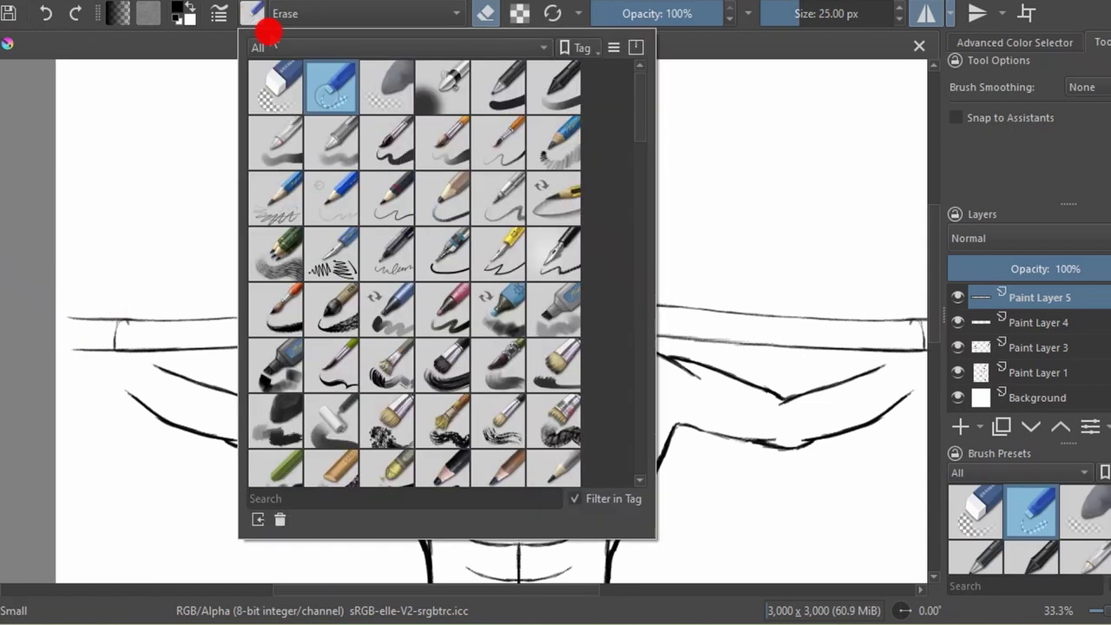
key("slash")
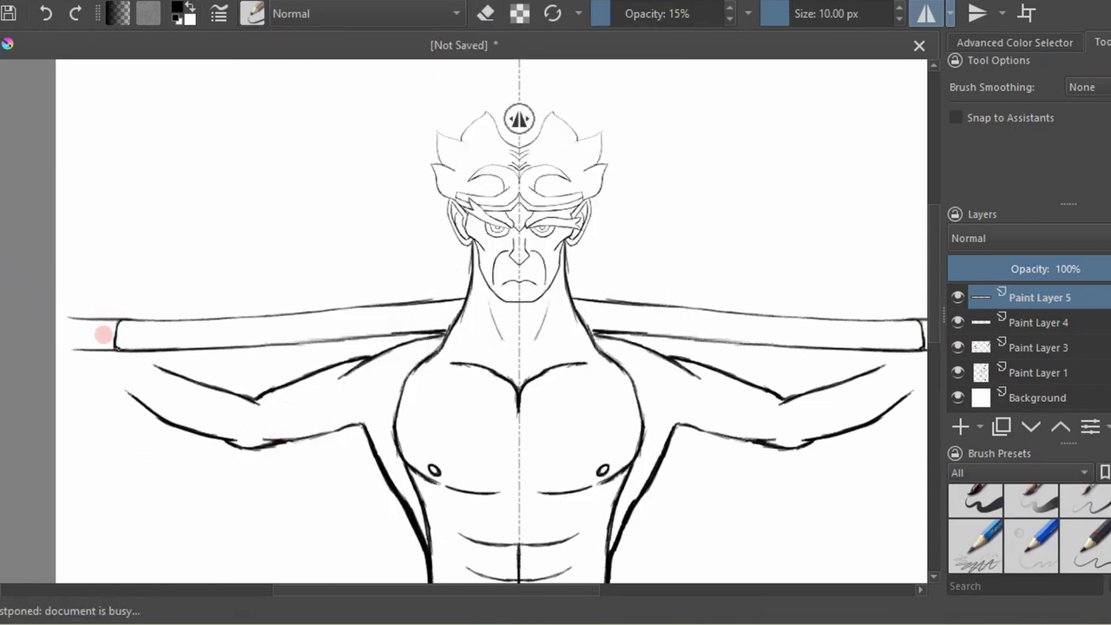
key("Insert")
left_click_drag(135, 349, 135, 320)
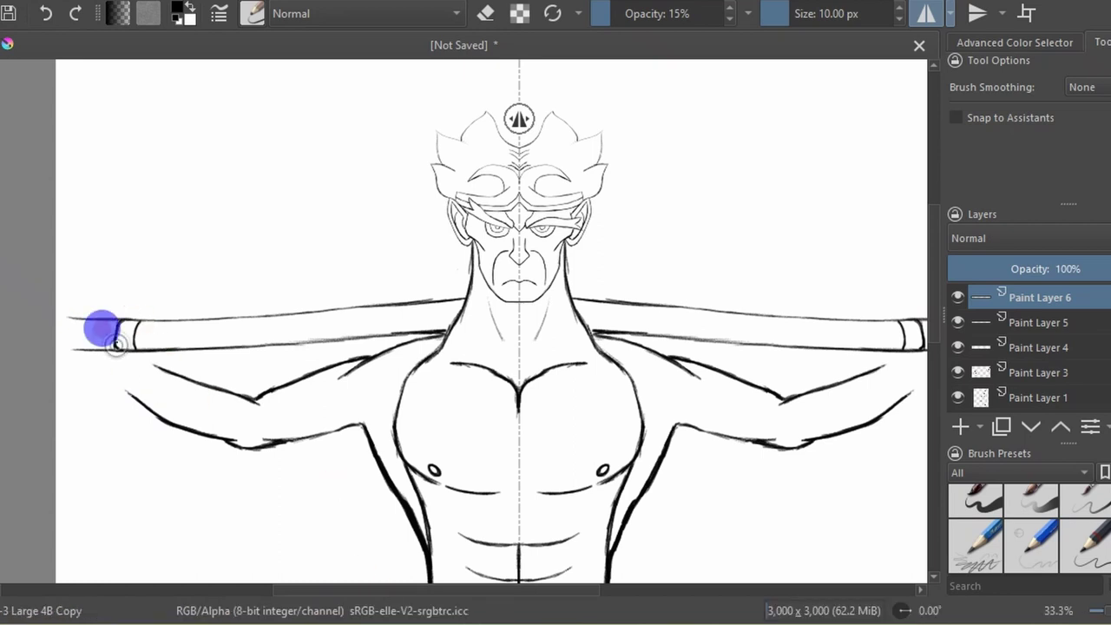
Hatch the staff end bands, add a layer above Paint Layer 4, and pick the blue eraser preset.
mouse_move(99, 325)
left_mouse_down()
mouse_move(130, 347)
mouse_move(169, 347)
left_mouse_up()
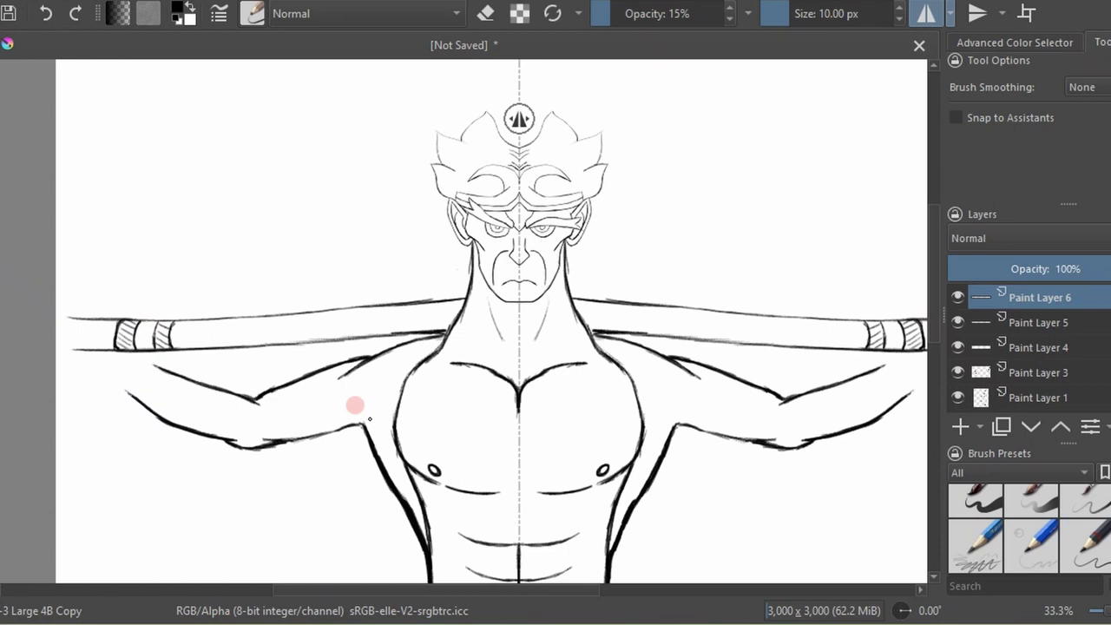
left_click(1033, 347)
key("Insert")
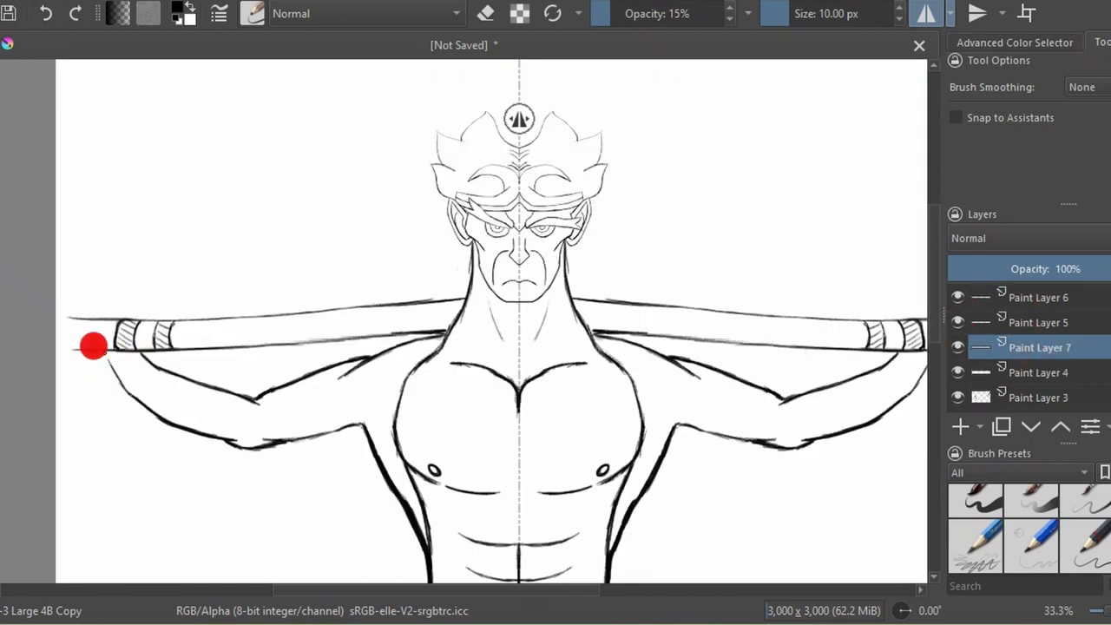
left_click(252, 13)
left_click(357, 94)
left_click(252, 13)
left_click(209, 113)
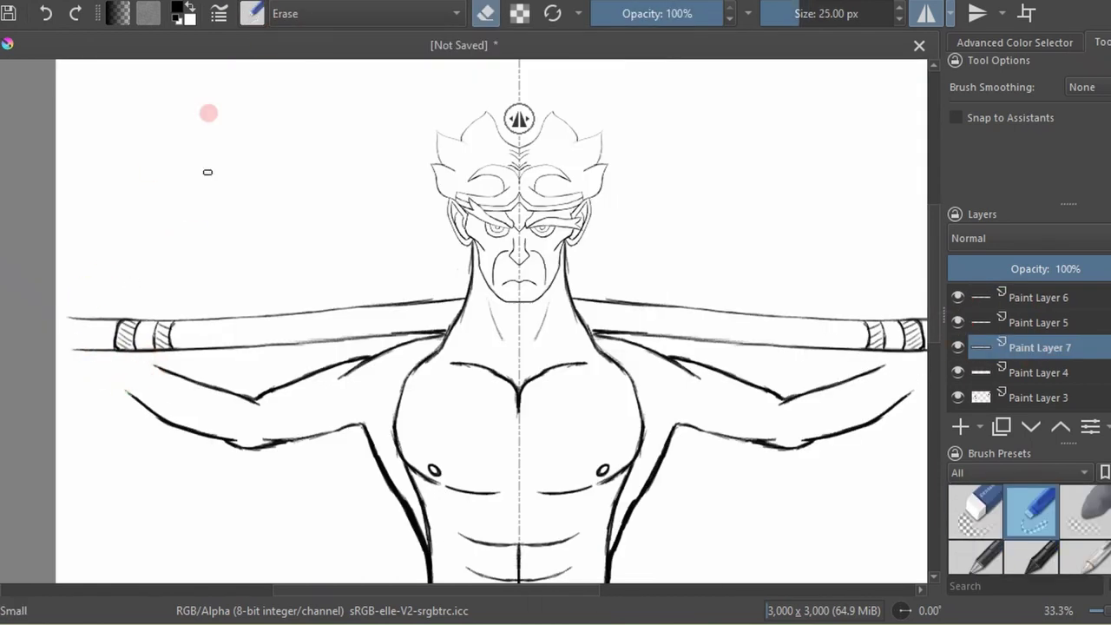
key("Page_Up")
Draw a short forearm stroke and erase a small tick mark on the left arm line.
key("/")
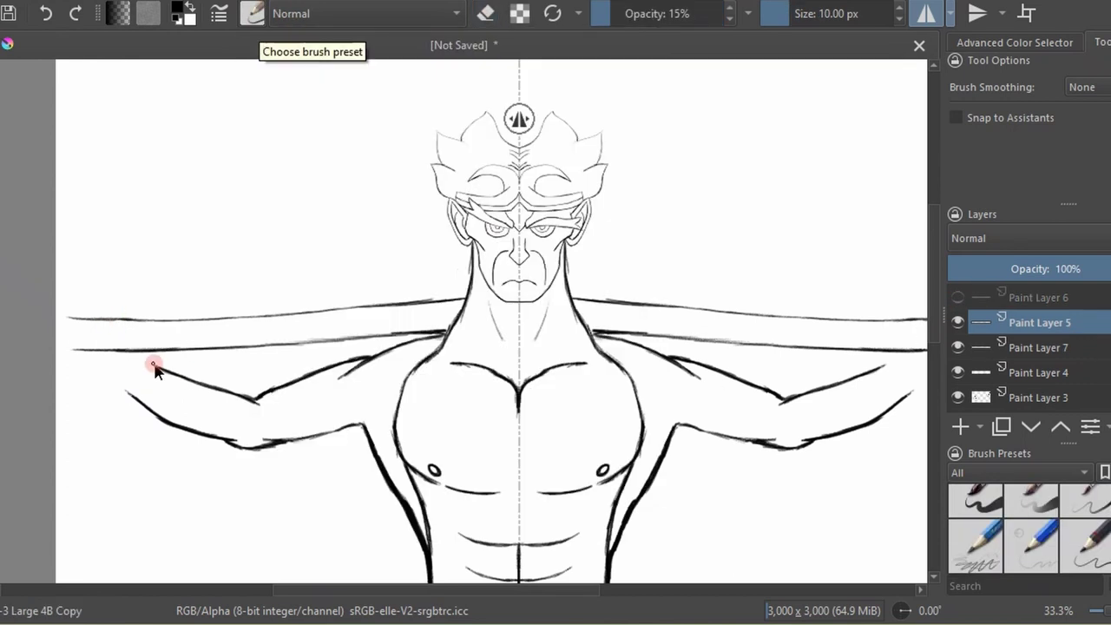
left_click_drag(128, 391, 106, 356)
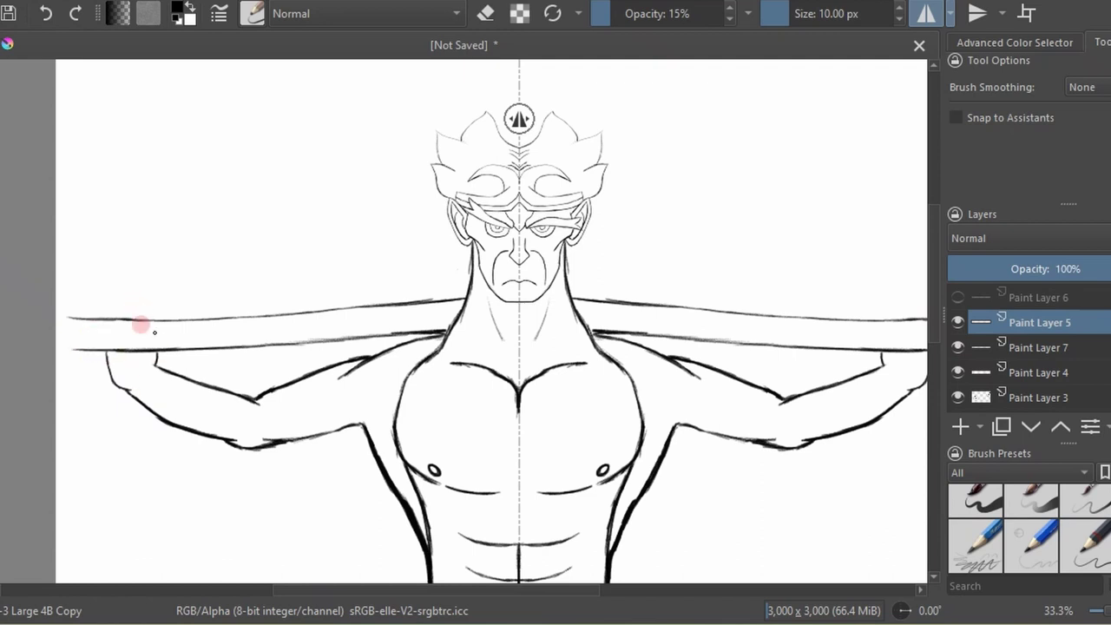
scroll(139, 319, "up", 1)
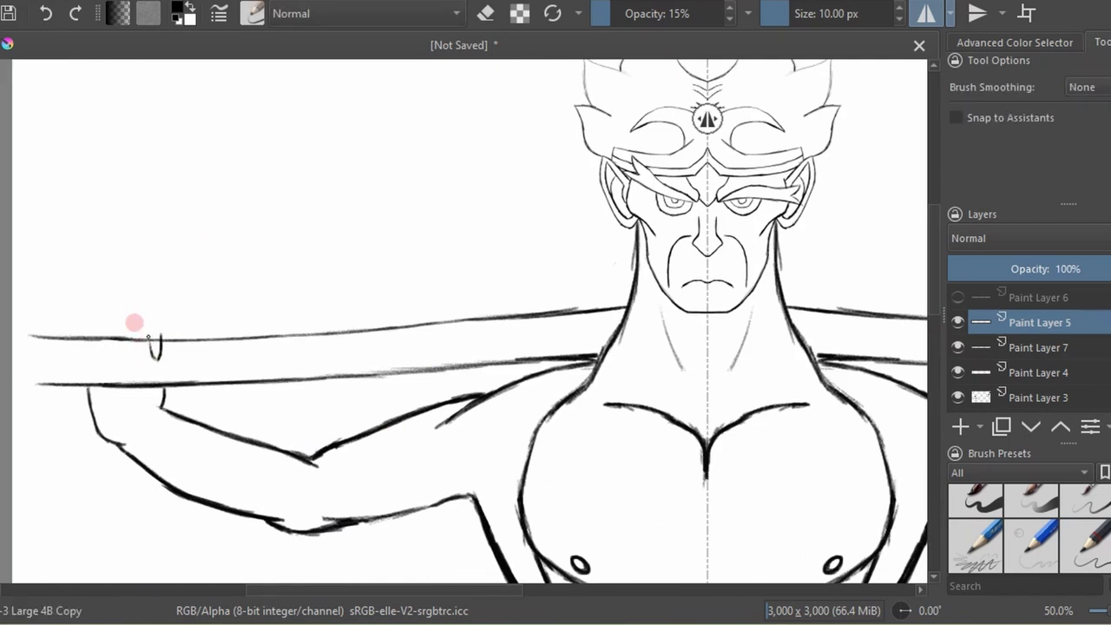
key("e")
key("e")
key("e")
left_click_drag(155, 339, 161, 360)
key("e")
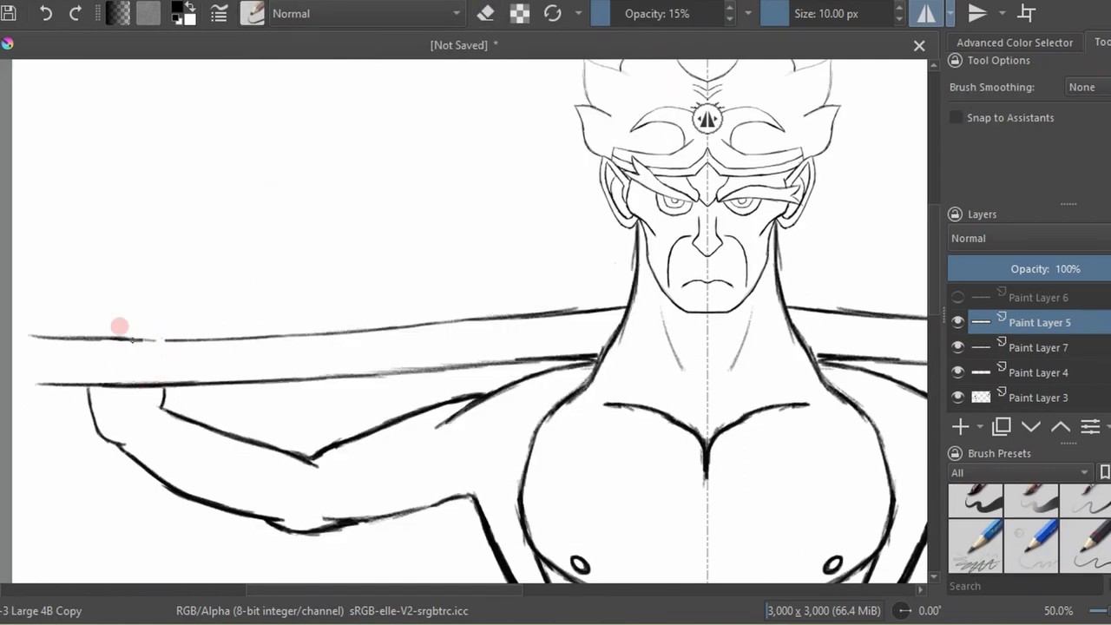
key("Insert")
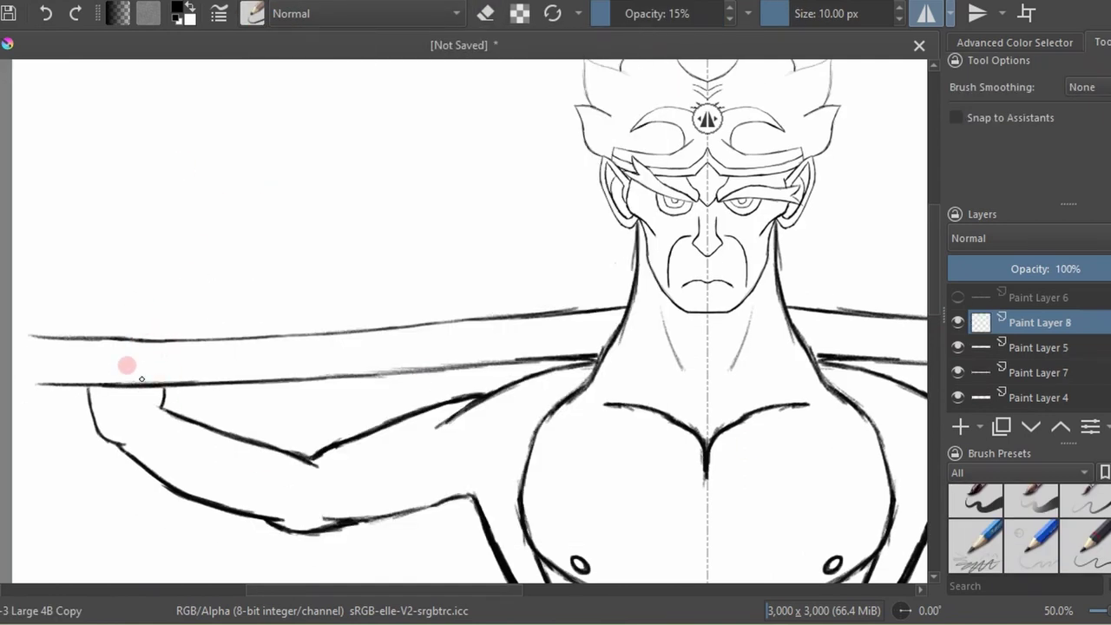
Undo the curled hook strokes and erase the hand outline at the left arm's end.
mouse_move(174, 316)
left_mouse_down()
mouse_move(165, 338)
mouse_move(163, 314)
mouse_move(149, 322)
left_mouse_up()
key("ctrl+z")
key("ctrl+z")
key("ctrl+z")
left_click(968, 345)
left_click_drag(165, 395, 87, 408)
Hide Paint Layer 5's horizontal lines, delete Paint Layer 8, and select Paint Layer 4.
left_click(973, 323)
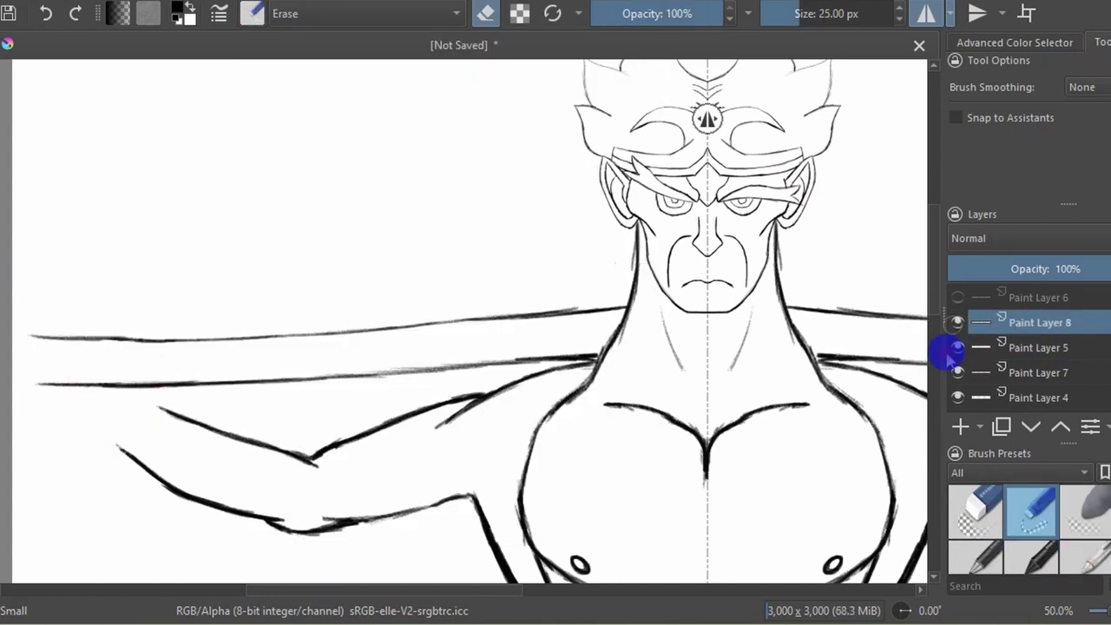
key("minus")
key("minus")
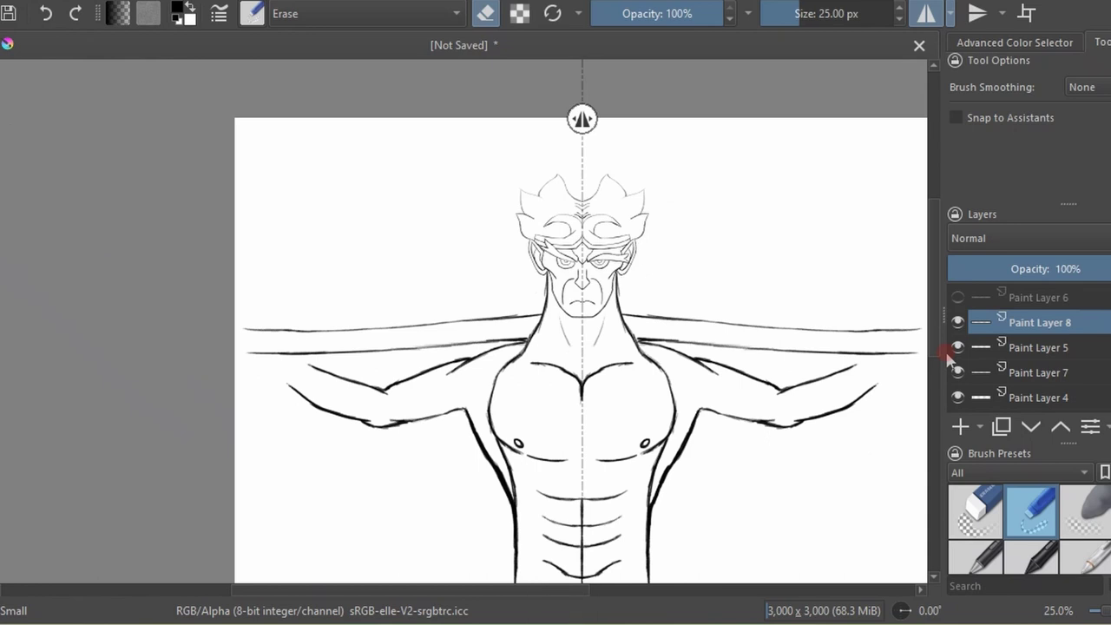
left_click(958, 347)
right_click(1033, 323)
left_click(946, 99)
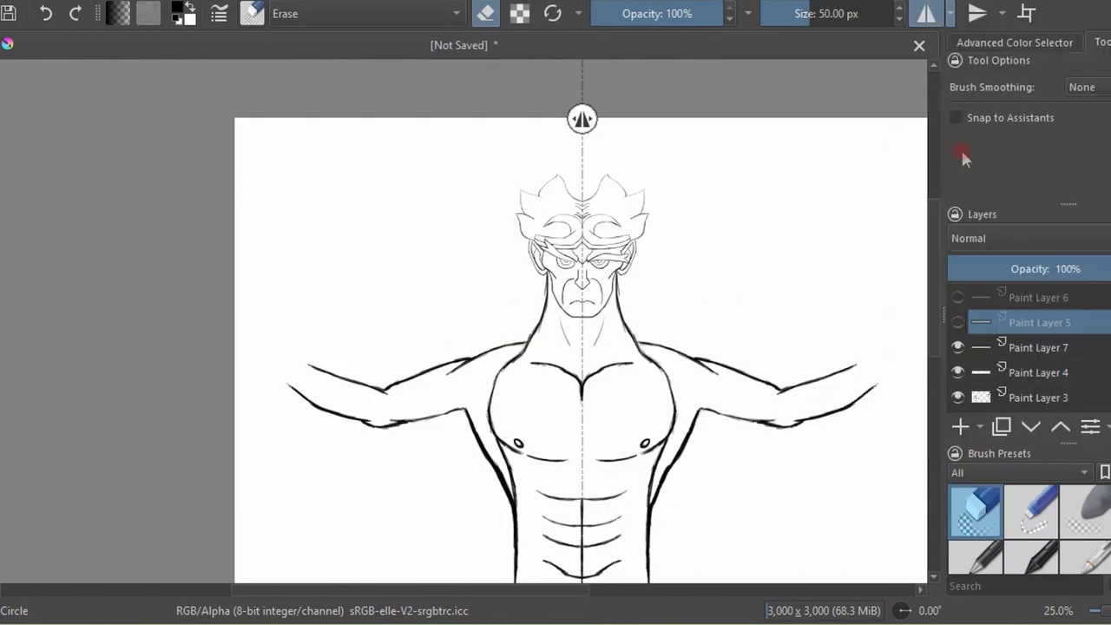
scroll(955, 360, "down", 2)
left_click(1024, 324)
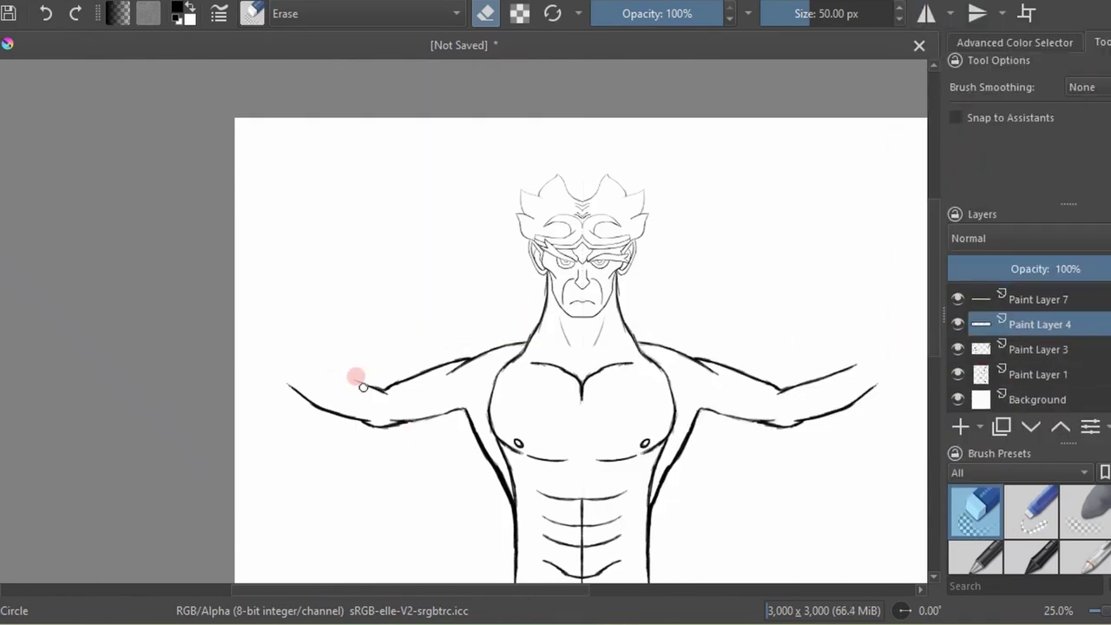
Erase the outstretched left forearm on Paint Layer 4 using a smaller eraser.
left_click_drag(363, 386, 297, 394)
left_click(251, 13)
left_click(298, 87)
scroll(458, 414, "down", 2)
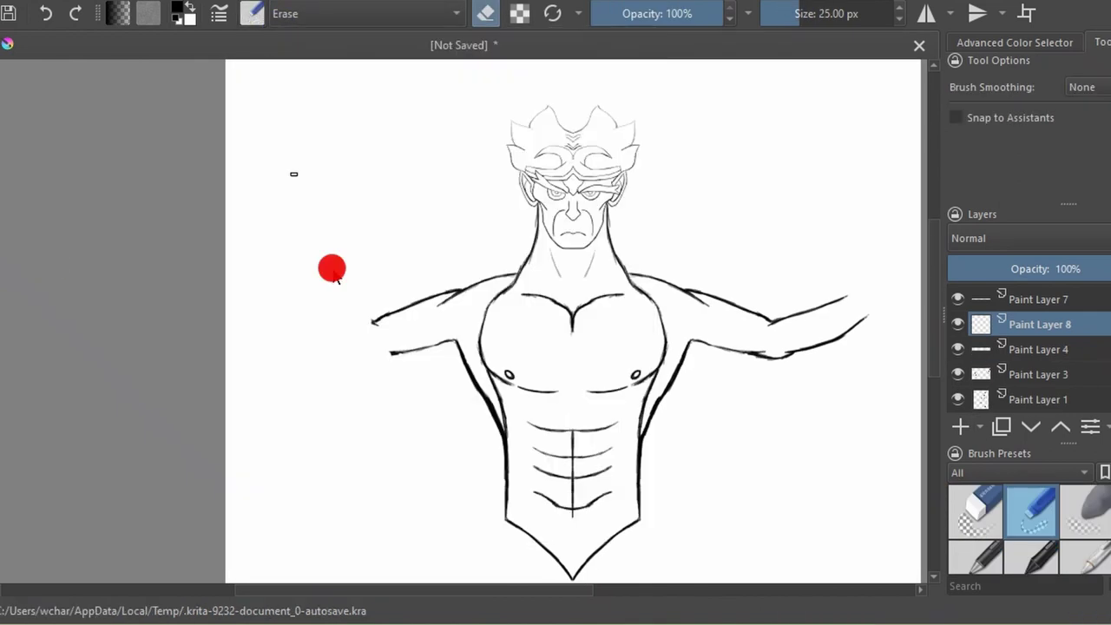
right_click(460, 352)
left_click(367, 372)
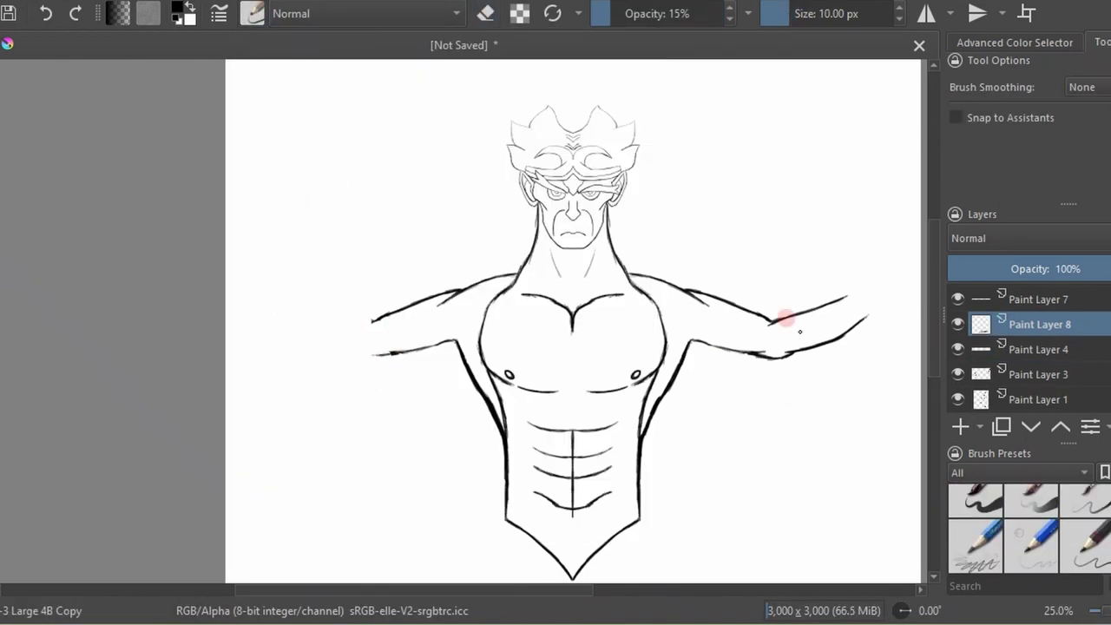
left_click(1023, 349)
left_click(252, 13)
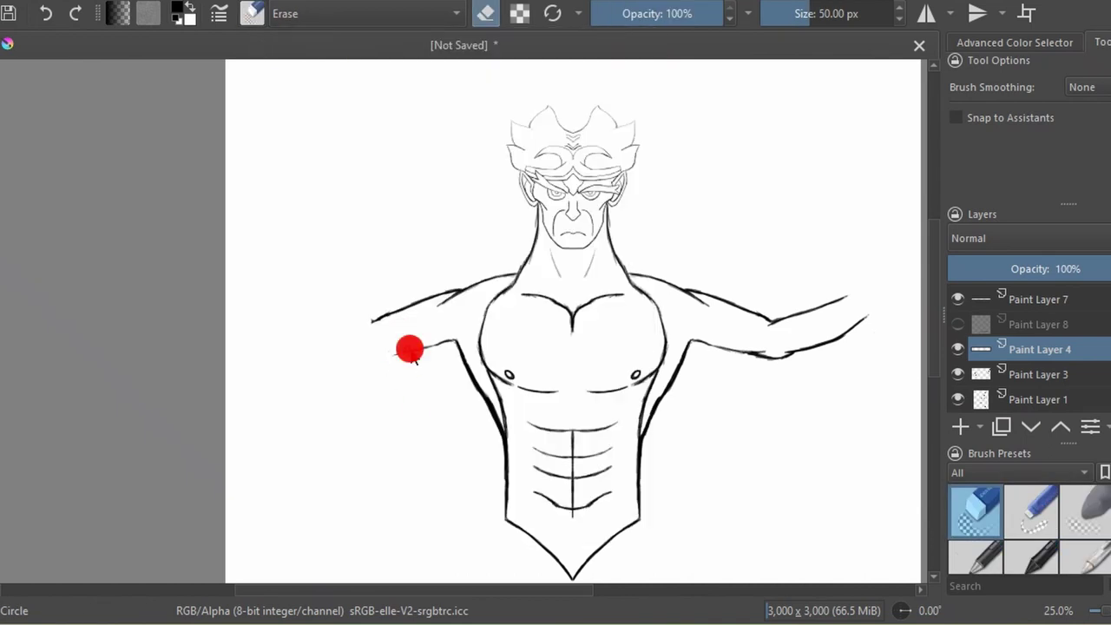
left_click(252, 13)
On new Paint Layer 9, draw the outer line of the lowered left arm.
left_click(960, 426)
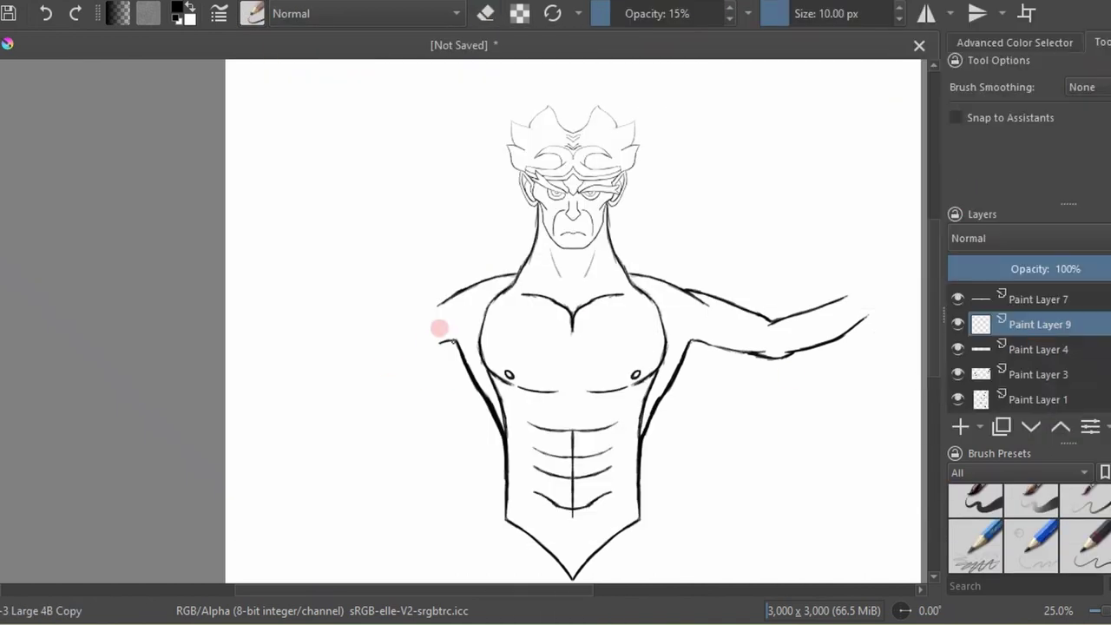
left_click(431, 335)
left_click_drag(431, 336, 451, 460)
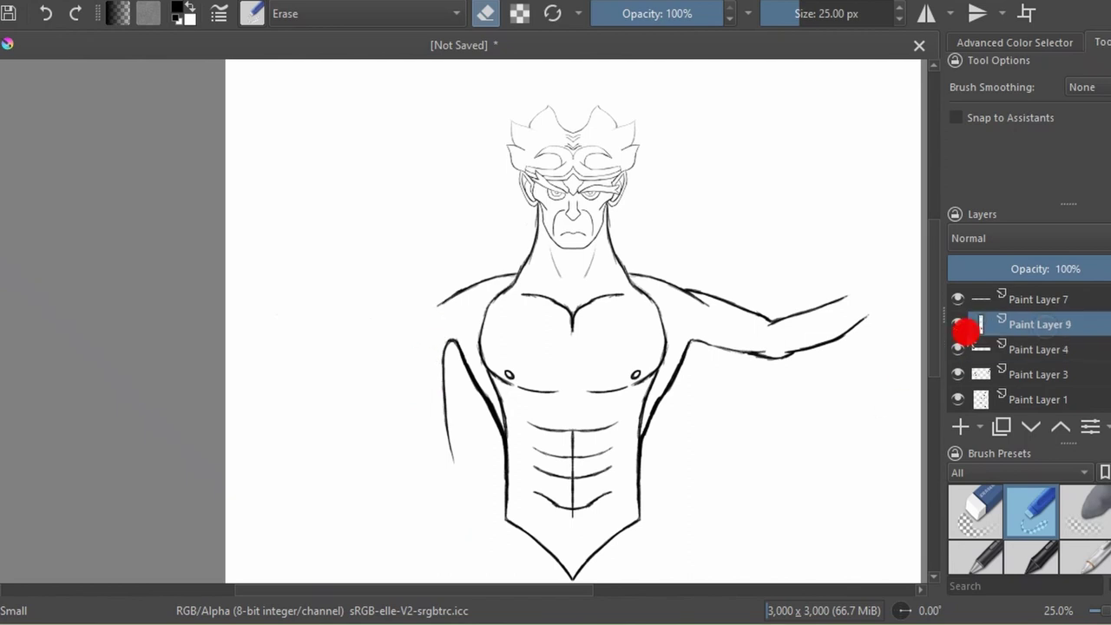
left_click(252, 13)
left_click(295, 50)
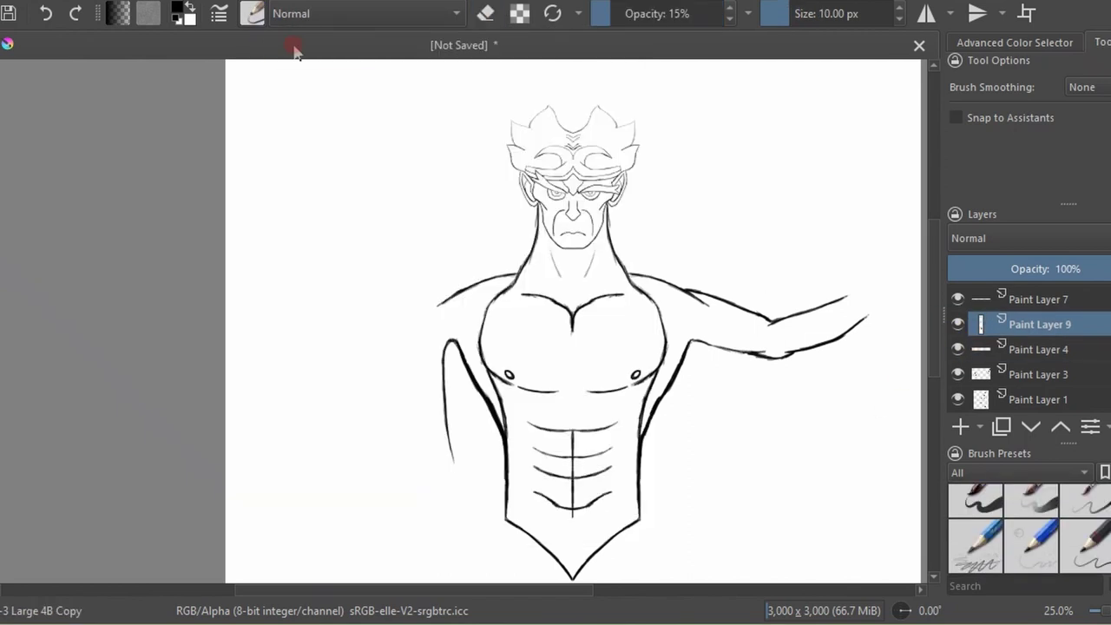
left_click(119, 252)
key("ctrl+z")
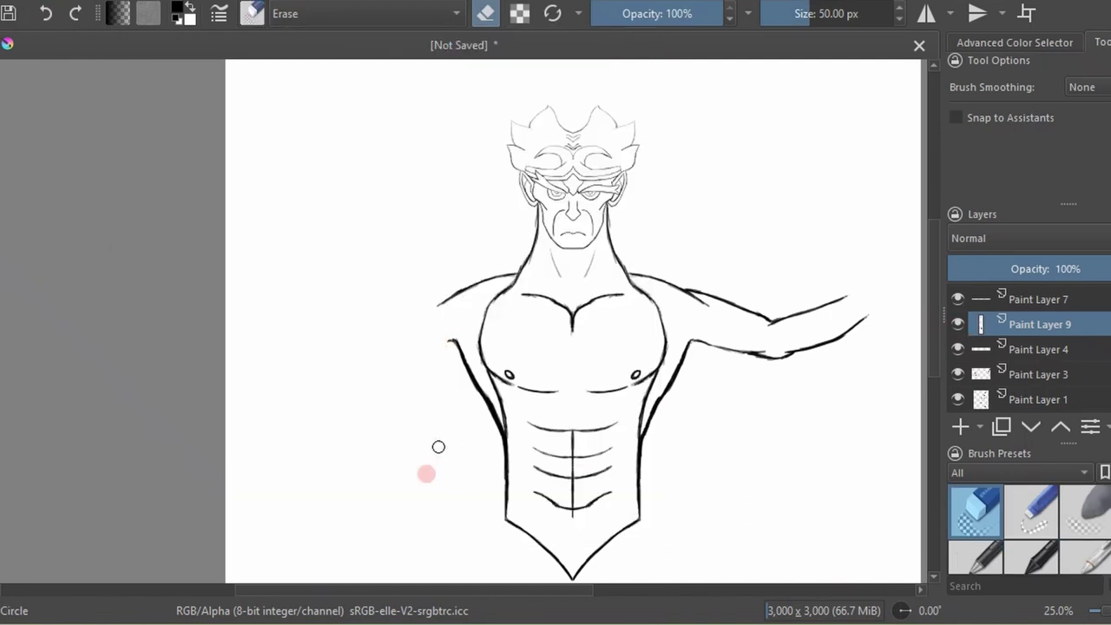
Refine the hanging arm beside the torso, erasing its stray outer curve and faint marks.
left_click_drag(466, 369, 466, 418)
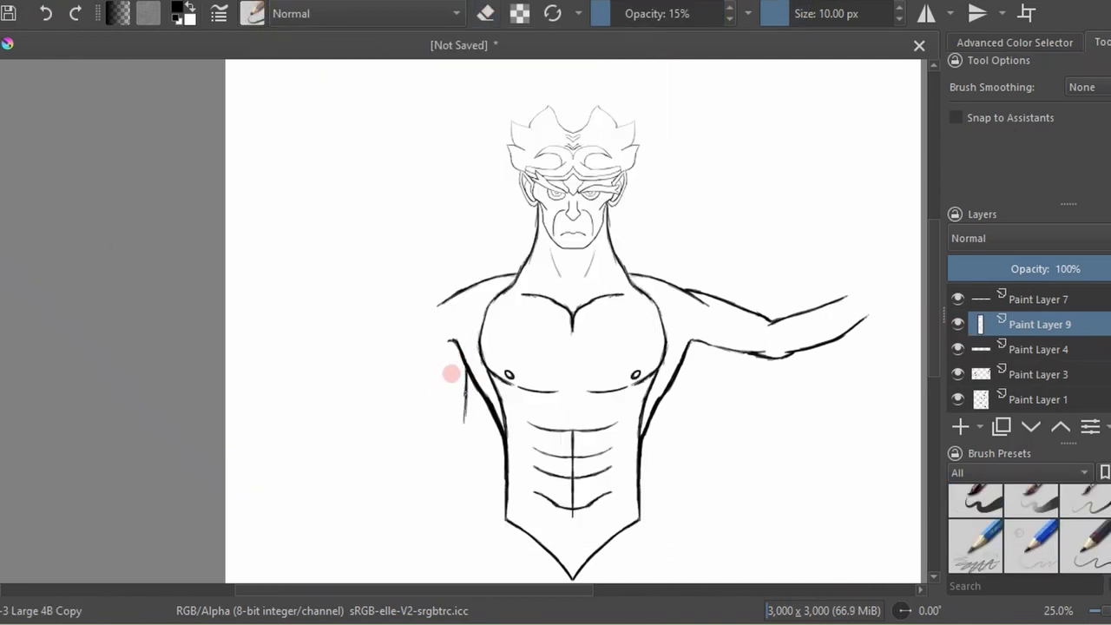
left_click_drag(438, 382, 435, 319)
key("/")
mouse_move(409, 385)
left_mouse_down()
mouse_move(436, 304)
mouse_move(433, 462)
left_mouse_up()
key("Page_Down")
key("/")
key("Page_Up")
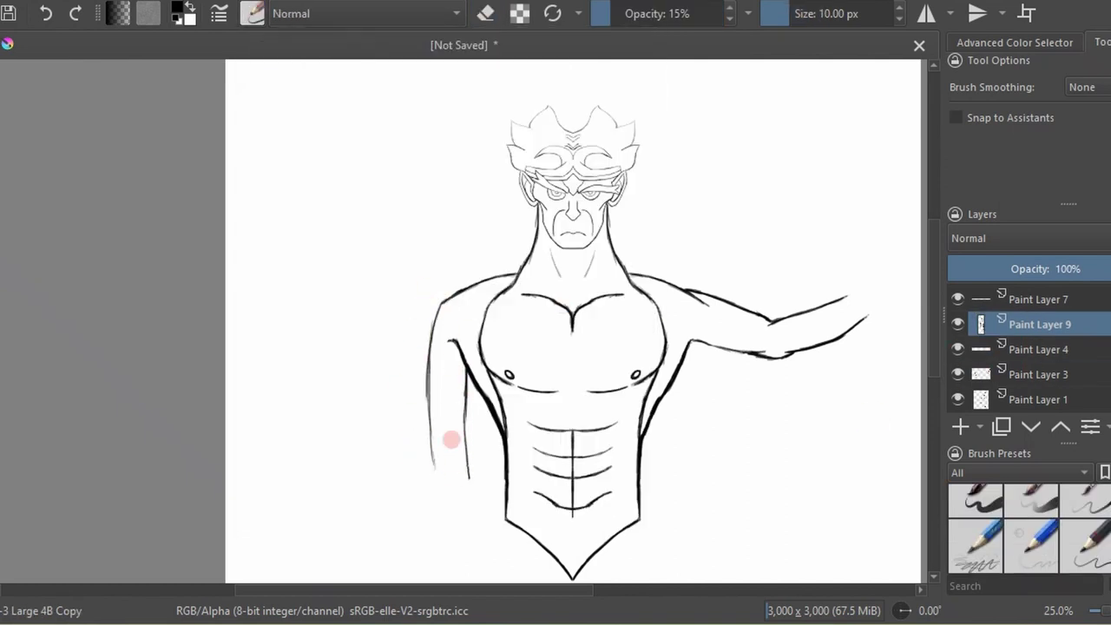
left_click_drag(846, 585, 755, 474)
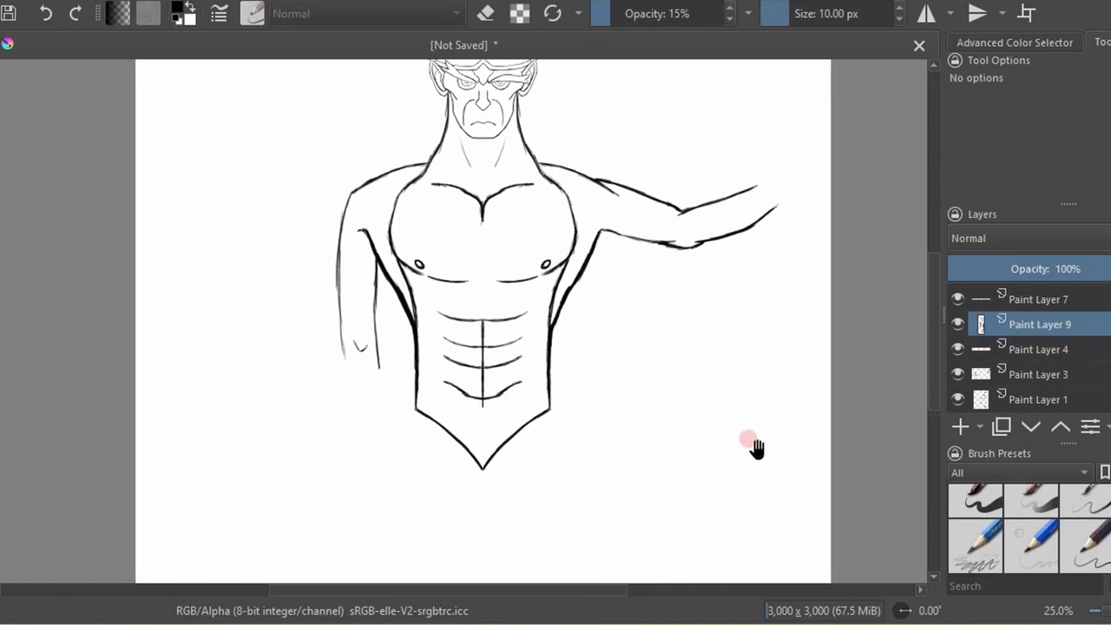
On new Paint Layer 10, sketch the start of the fist at the forearm's end.
left_click(957, 323)
left_click(333, 335)
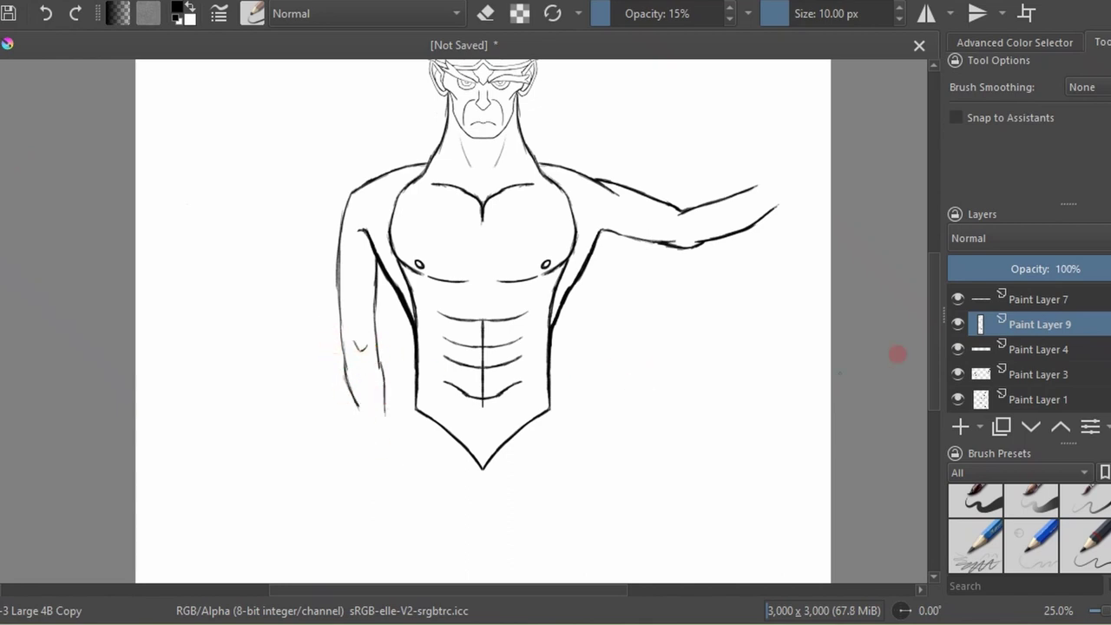
key("Insert")
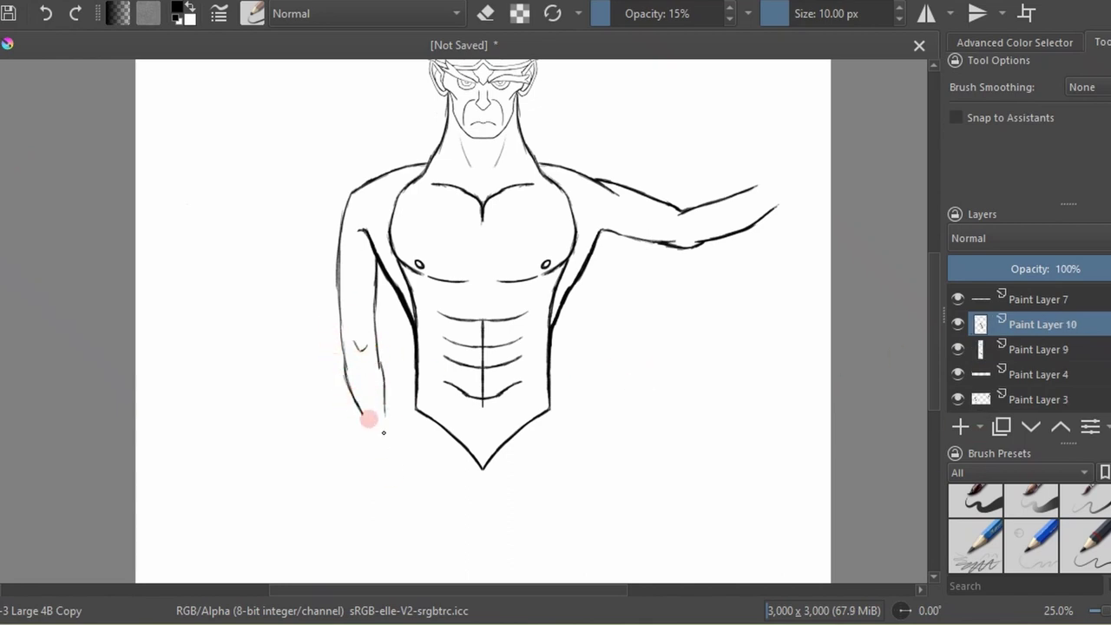
mouse_move(358, 413)
left_mouse_down()
mouse_move(382, 401)
mouse_move(395, 439)
left_mouse_up()
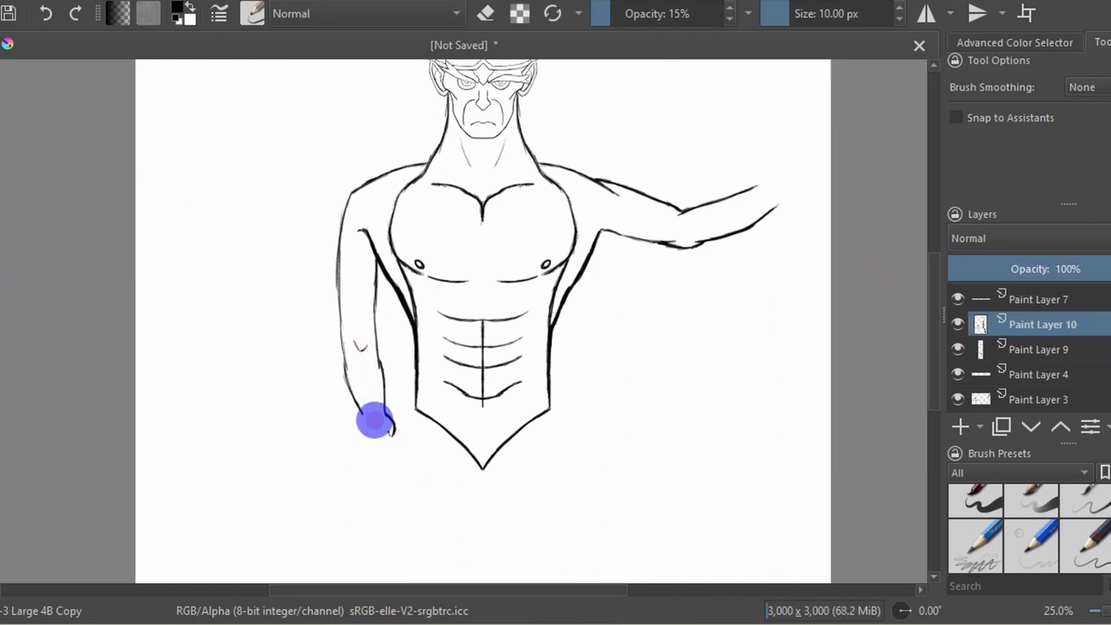
left_click(377, 422)
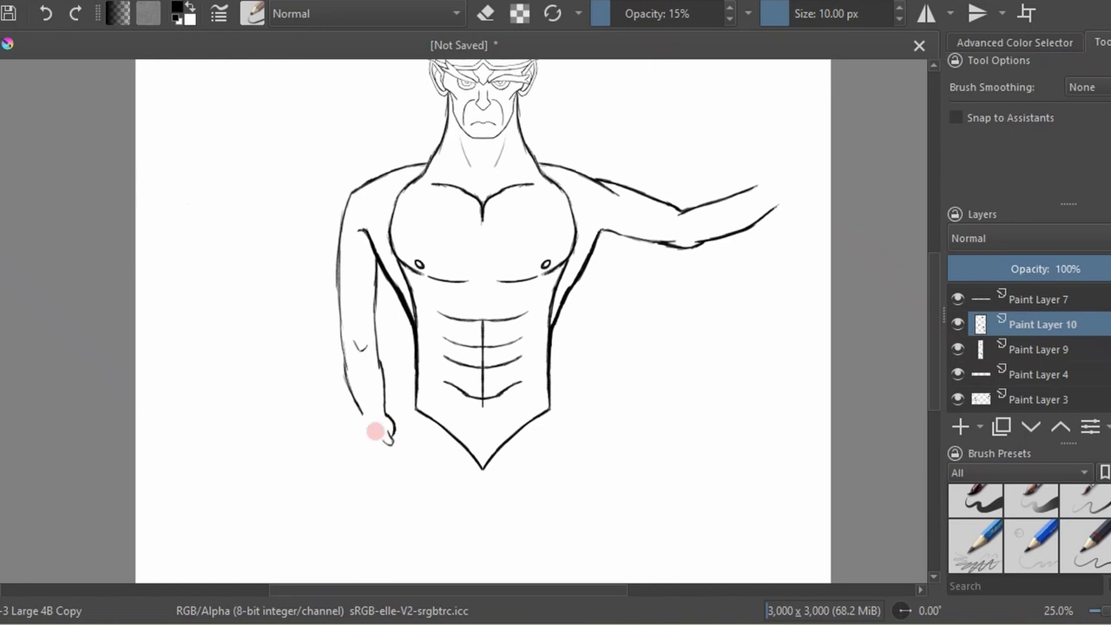
scroll(496, 373, "up", 4)
key("slash")
With the pencil preset, extend the forearm to the wrist and draw the fist's curved underside.
left_click(252, 13)
left_click(286, 96)
left_click_drag(213, 315, 228, 403)
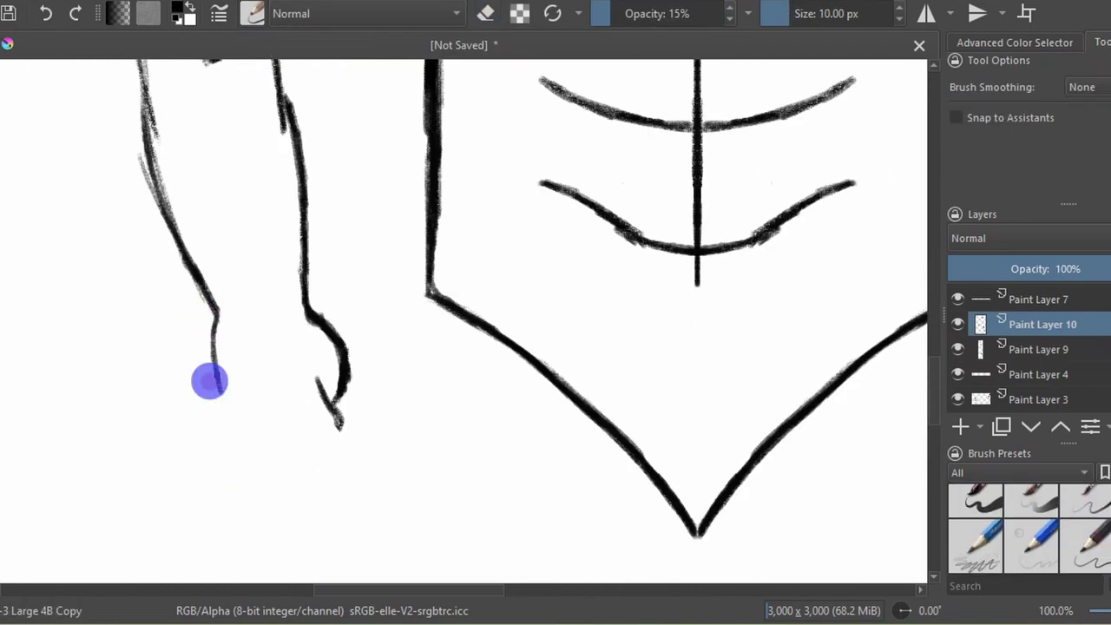
left_click_drag(318, 379, 338, 425)
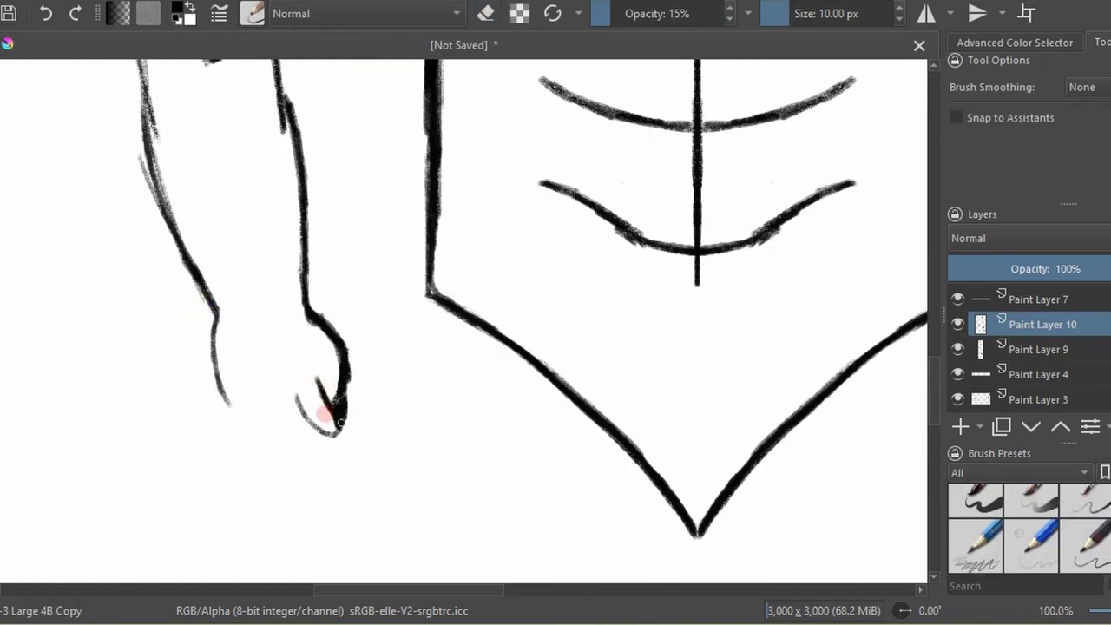
left_click_drag(295, 396, 337, 415)
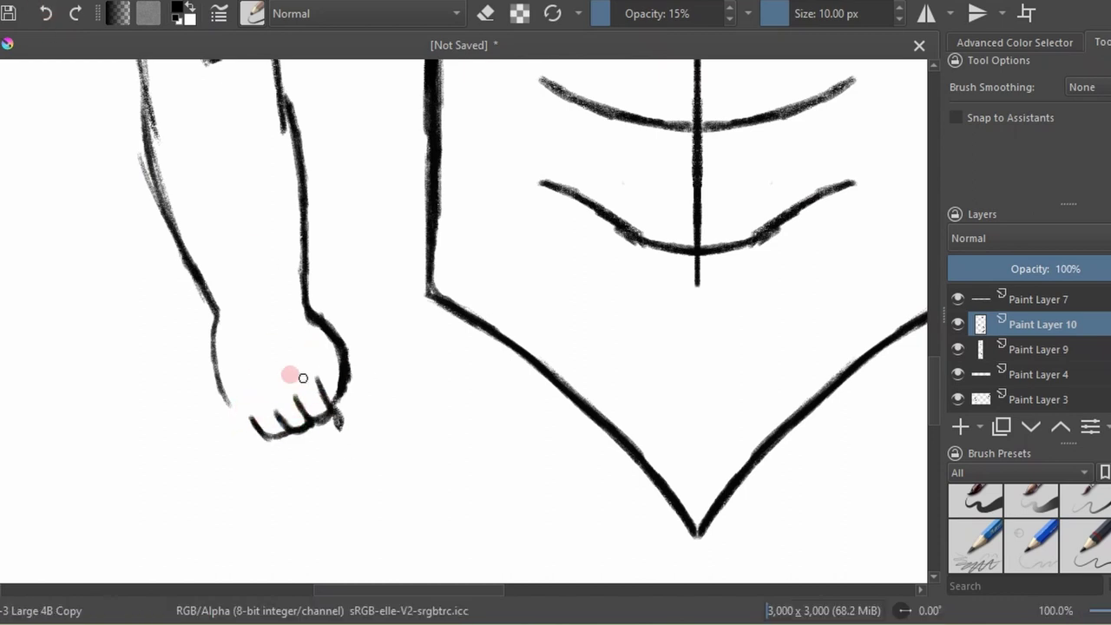
left_click_drag(231, 408, 252, 429)
Draw the fist's outer edge and erase the stray stroke near the knuckles.
left_click(252, 13)
left_click(260, 426)
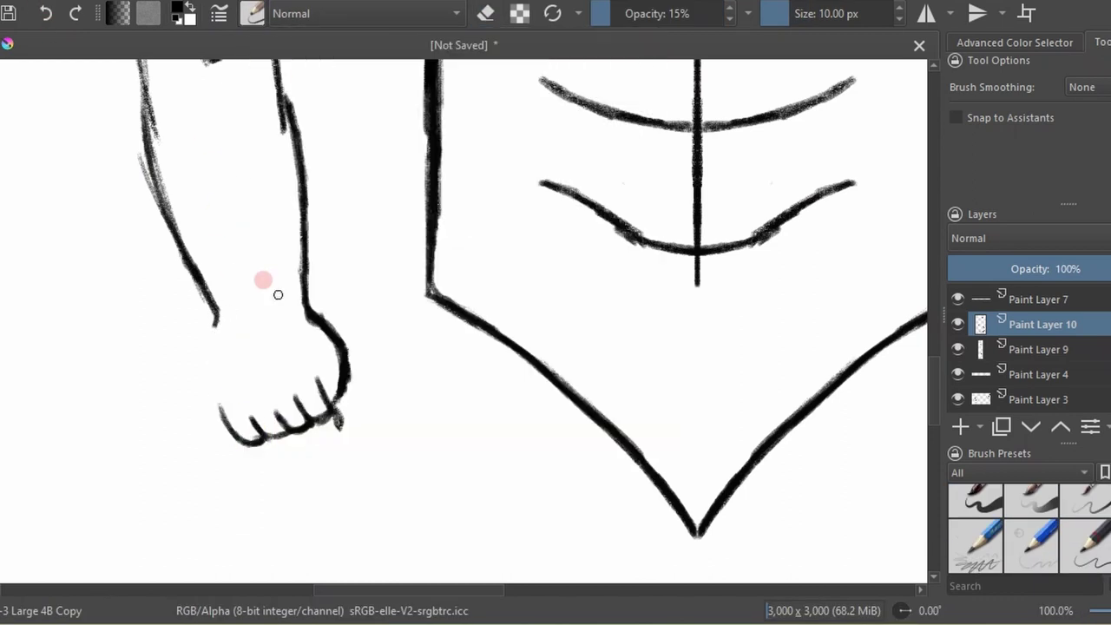
left_click_drag(209, 315, 212, 408)
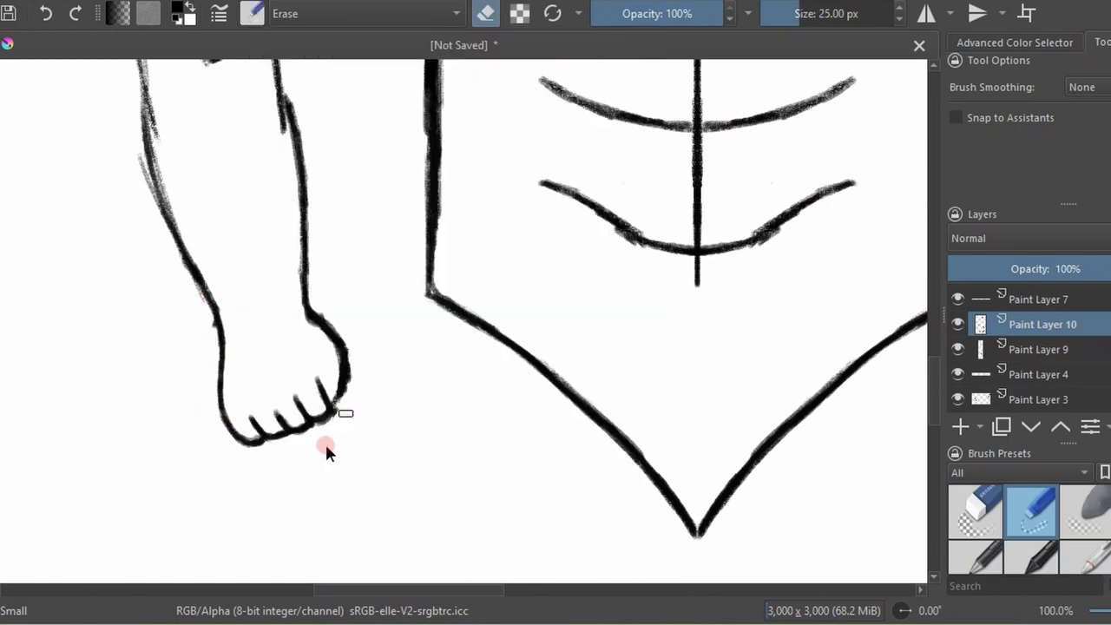
left_click_drag(328, 438, 340, 410)
key("slash")
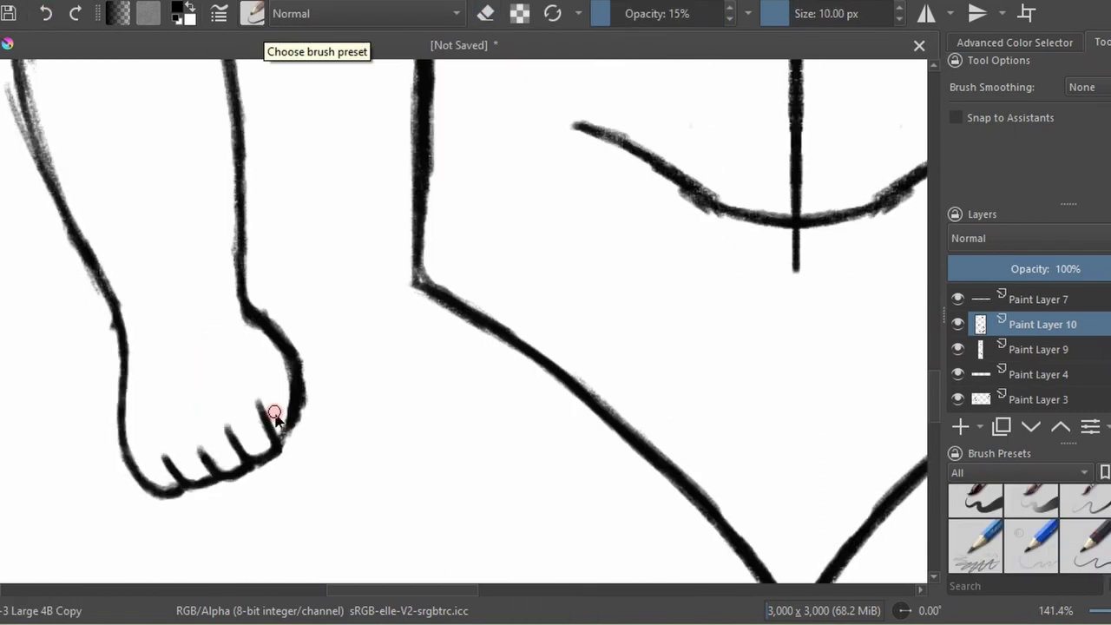
scroll(450, 141, "down", 5)
Hide the fist on Paint Layer 10 and add a new layer above it.
left_click_drag(675, 389, 588, 439)
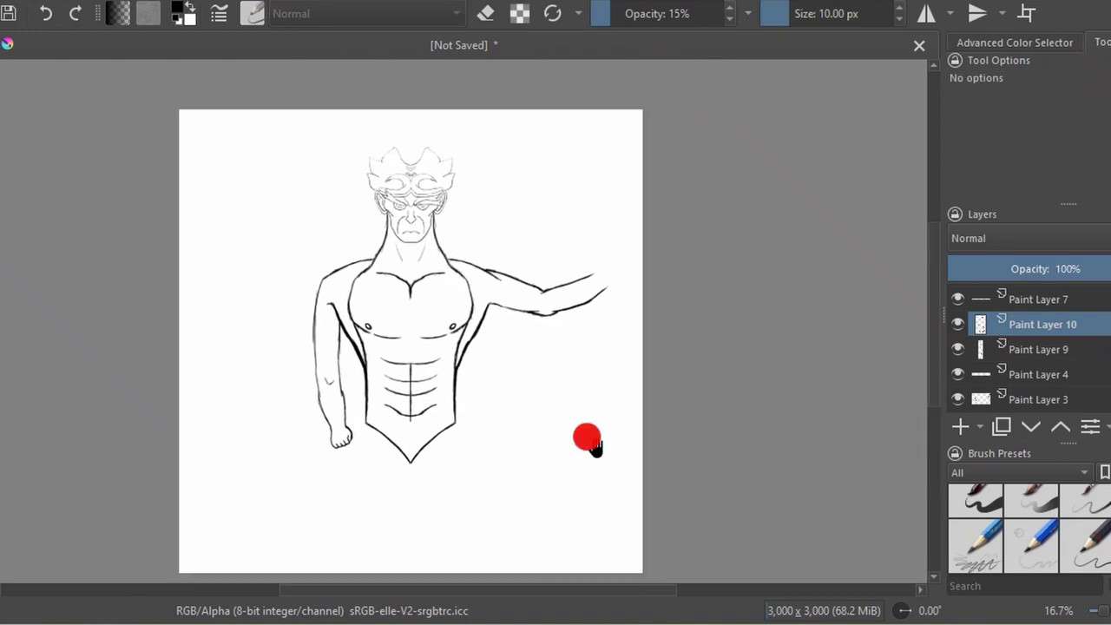
left_click(958, 324)
left_click(959, 429)
scroll(347, 481, "up", 2)
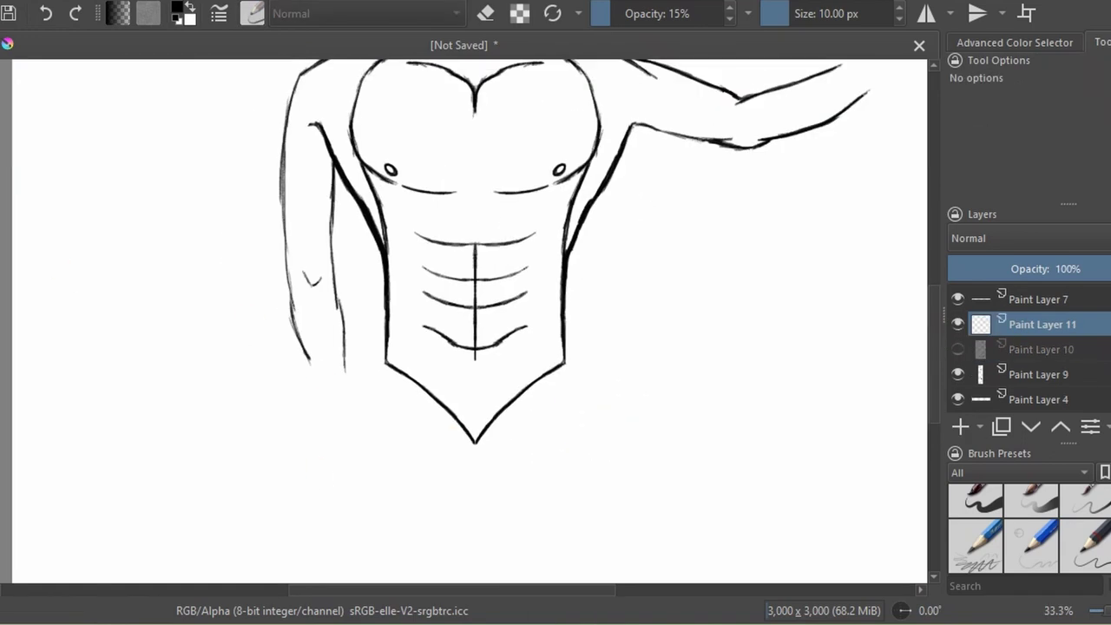
Erase and redraw the lower end of the left arm outline.
key("slash")
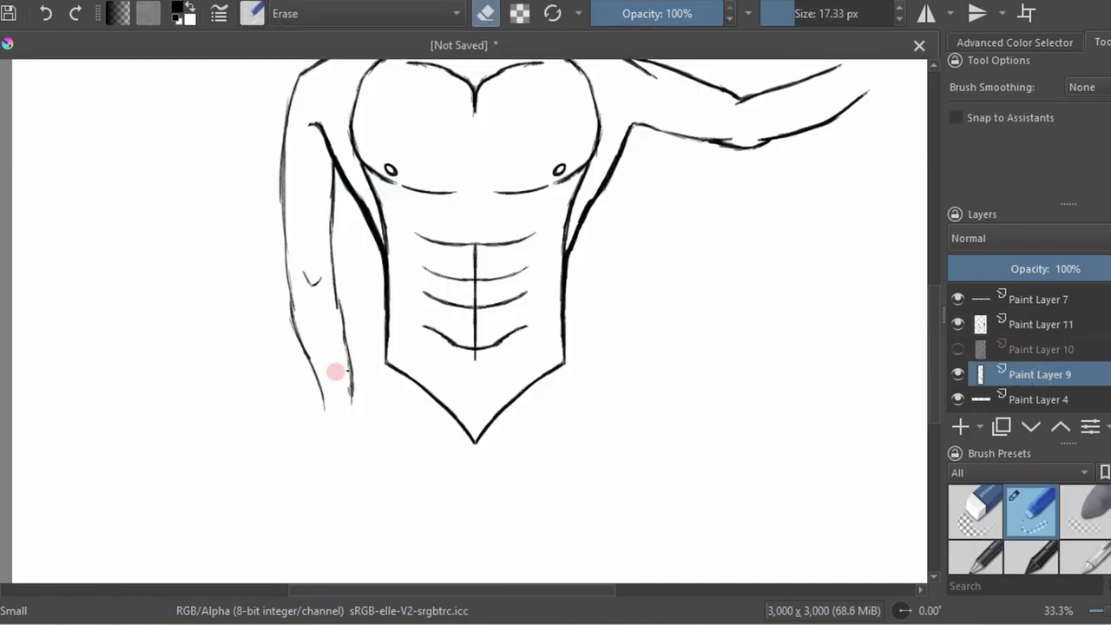
left_click_drag(336, 371, 343, 340)
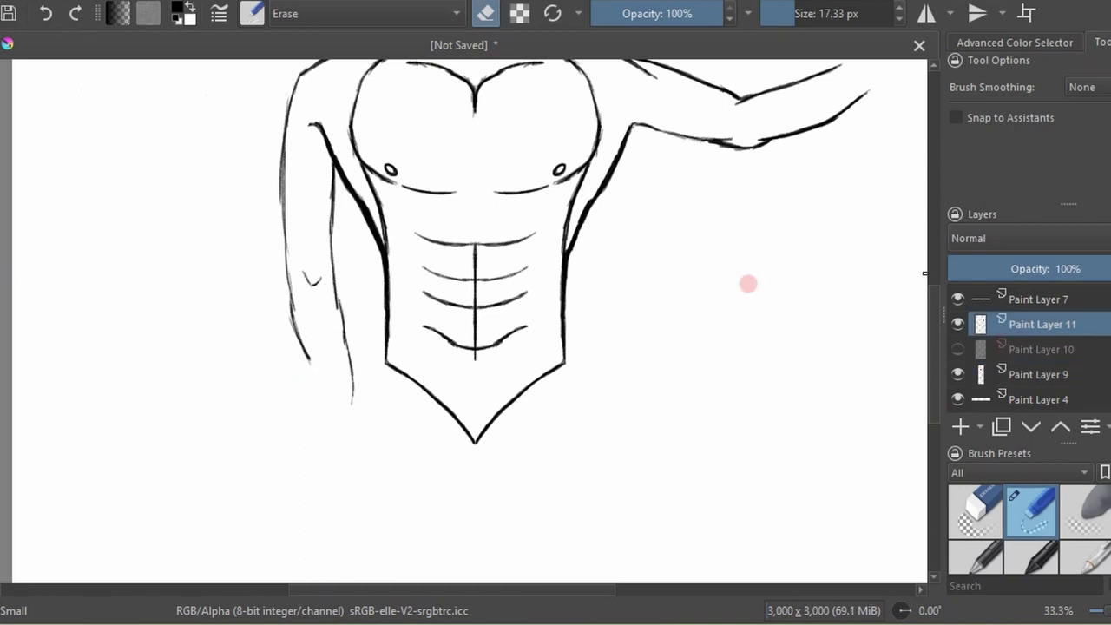
key("slash")
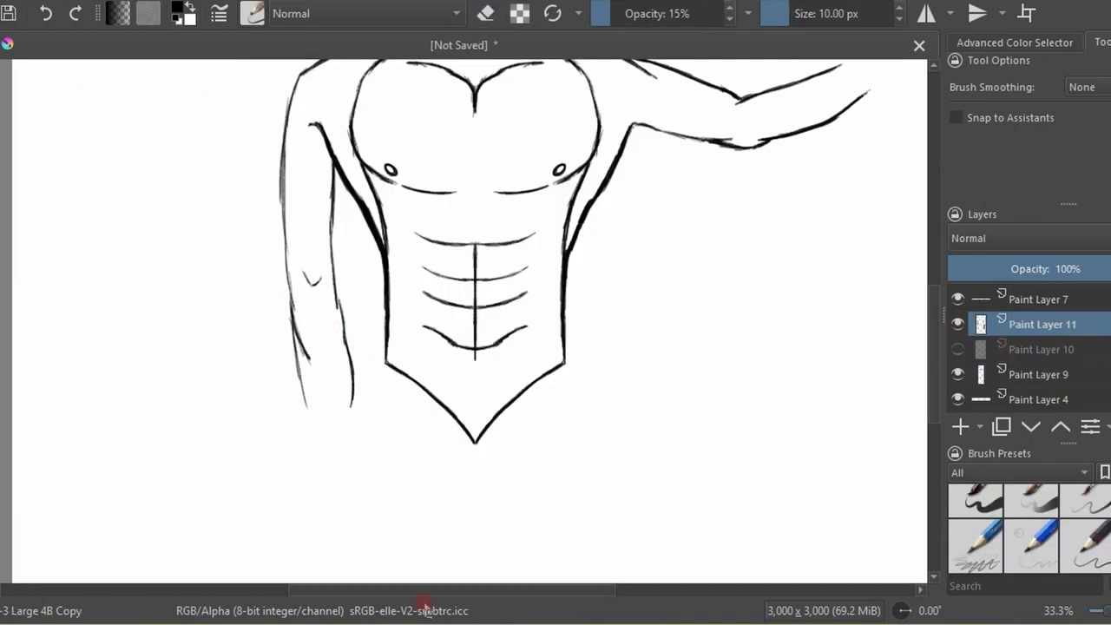
left_click_drag(325, 300, 348, 389)
left_click_drag(294, 316, 322, 418)
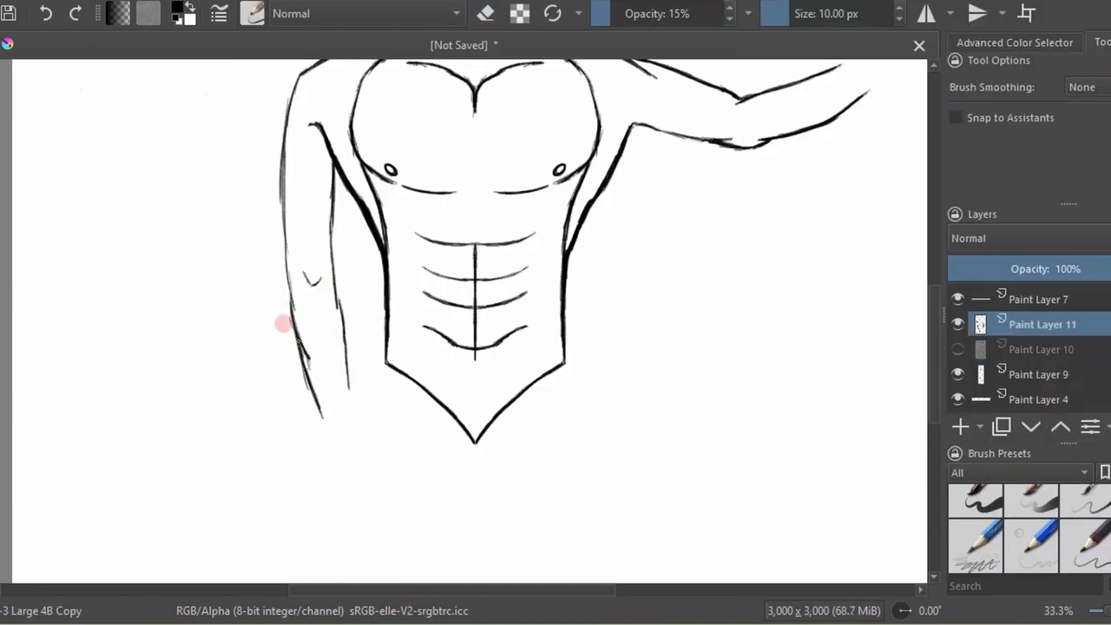
Select Paint Layer 11, hide the old hand layer, and add empty Paint Layer 12.
left_click(958, 349)
key("t")
key("Page_Down")
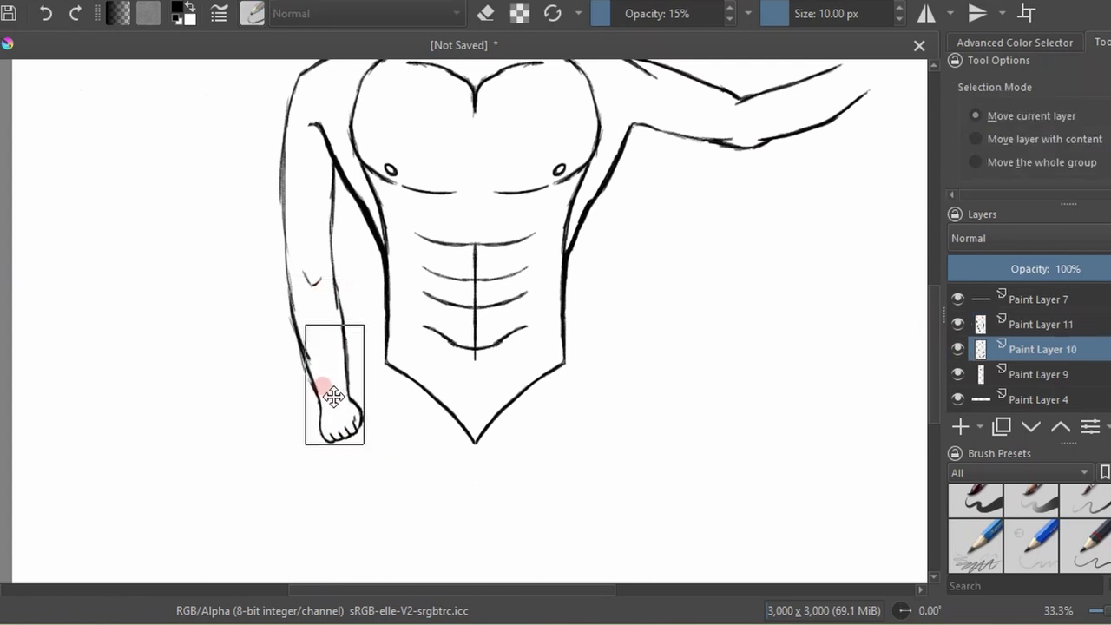
key("minus")
left_click(359, 386)
key("minus")
left_click(980, 324)
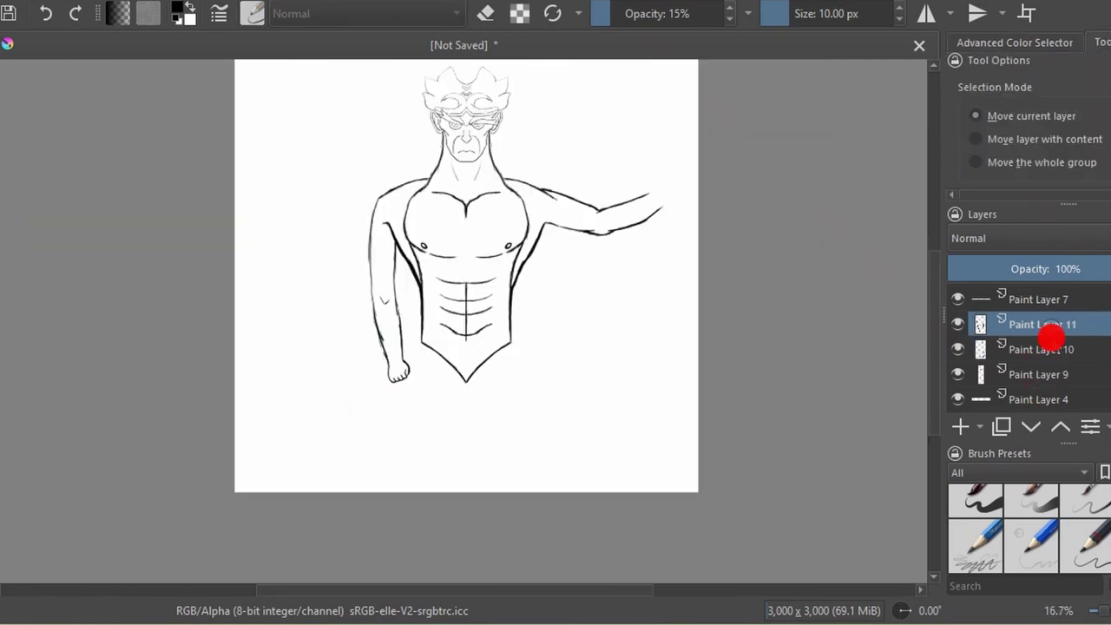
left_click(957, 323)
left_click(958, 349)
left_click(961, 426)
Sketch the new fist outline at the wrist, undoing and erasing stray stroke ends.
key("b")
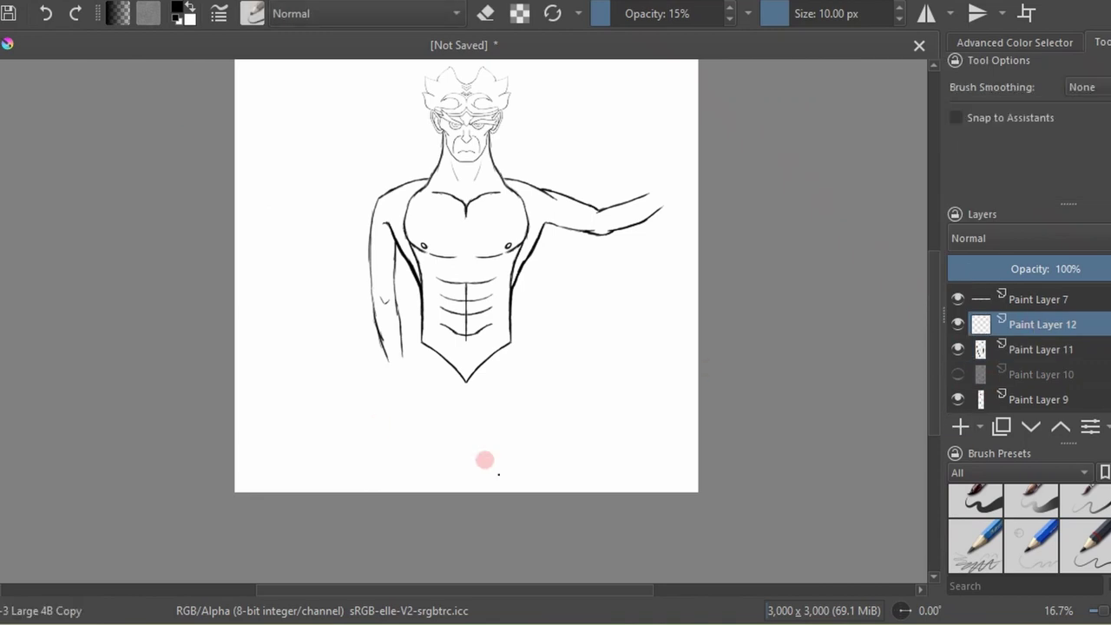
key("plus")
key("plus")
key("plus")
mouse_move(304, 332)
left_mouse_down()
mouse_move(357, 365)
mouse_move(385, 413)
left_mouse_up()
key("ctrl+z")
key("minus")
key("plus")
key("ctrl+z")
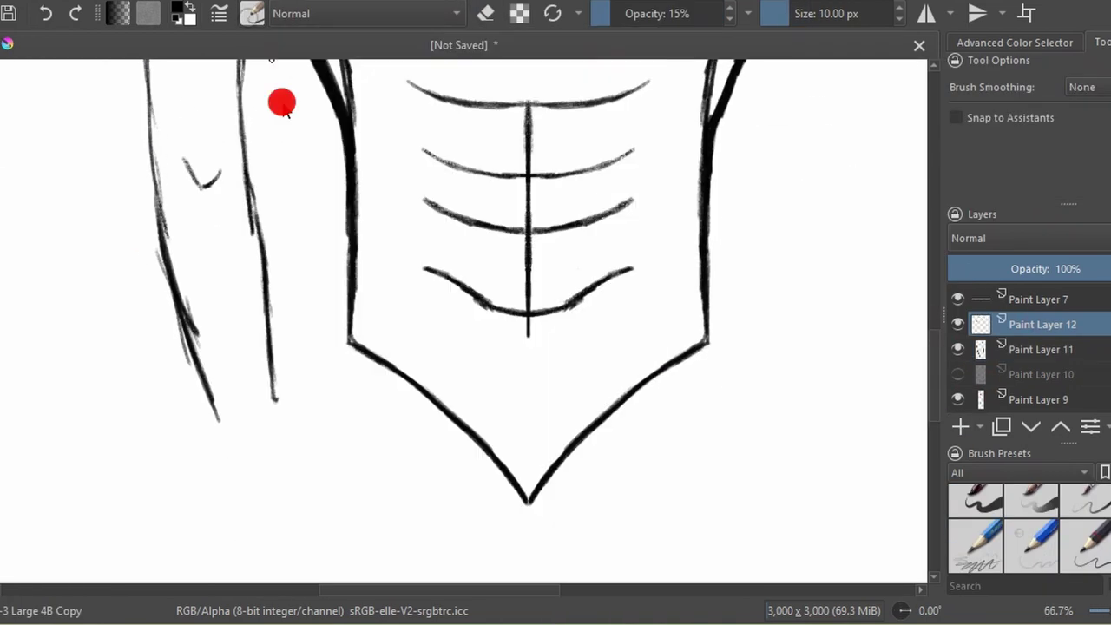
mouse_move(318, 422)
left_mouse_down()
mouse_move(335, 452)
mouse_move(304, 395)
mouse_move(328, 460)
mouse_move(314, 408)
mouse_move(315, 423)
left_mouse_up()
key("e")
key("e")
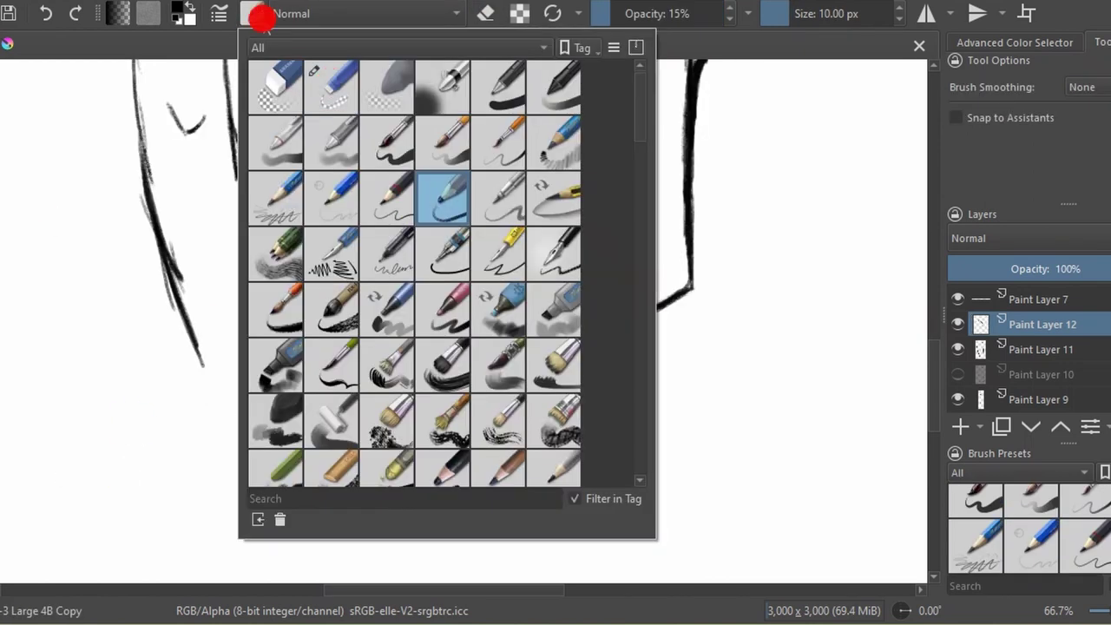
Add fingertip detail and join the forearm line to the hand using the 15% pencil preset.
left_click_drag(289, 434, 304, 445)
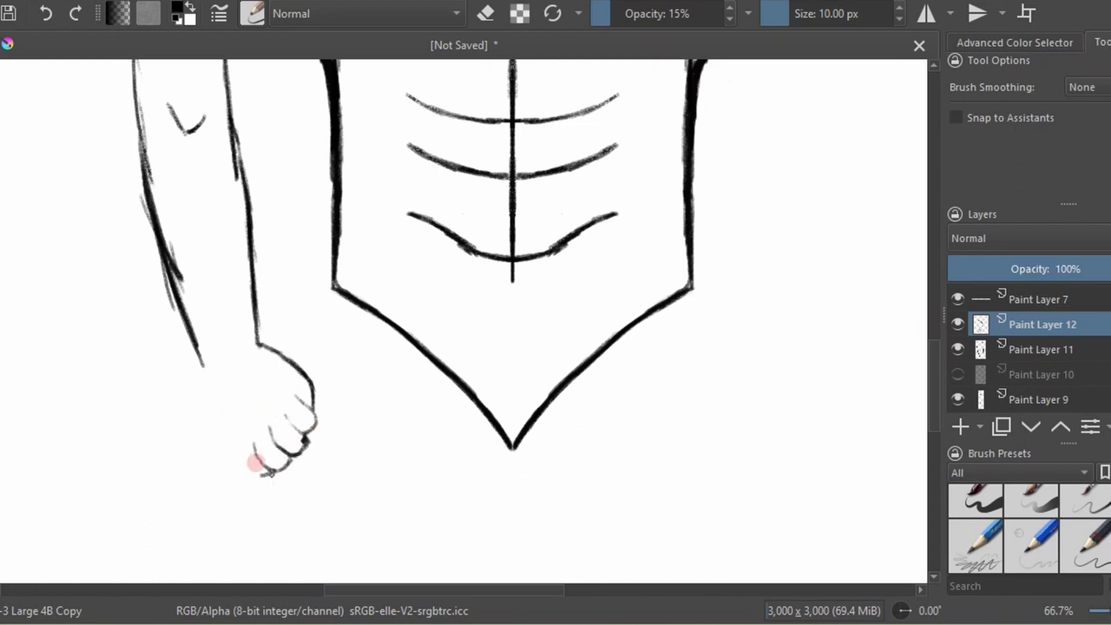
left_click_drag(186, 347, 243, 469)
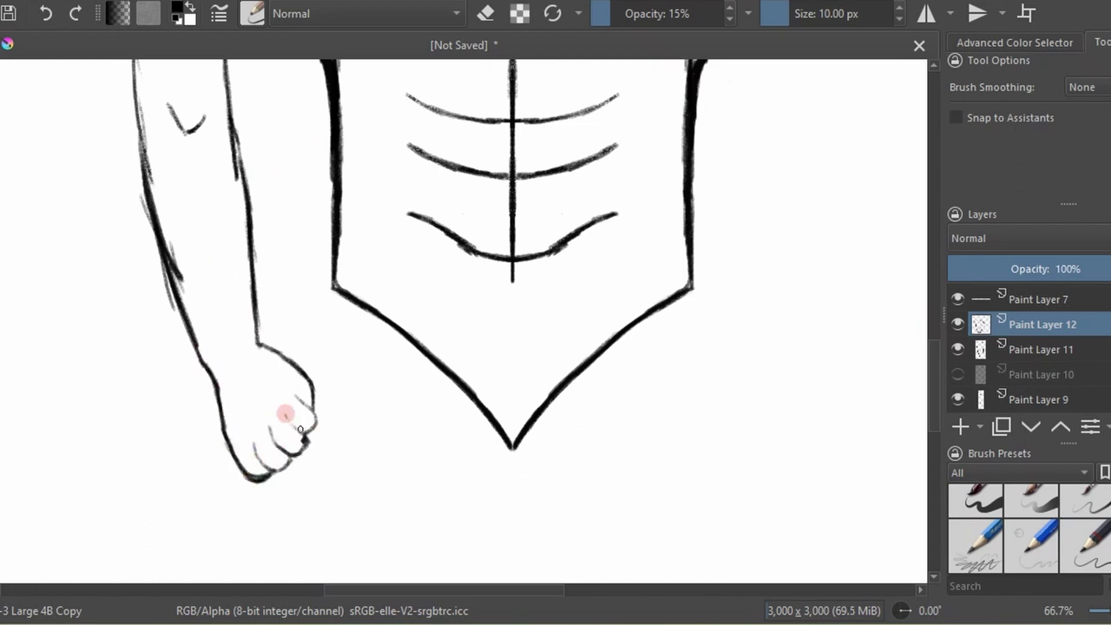
key("e")
left_click_drag(240, 411, 212, 373)
left_click(252, 13)
left_click(330, 324)
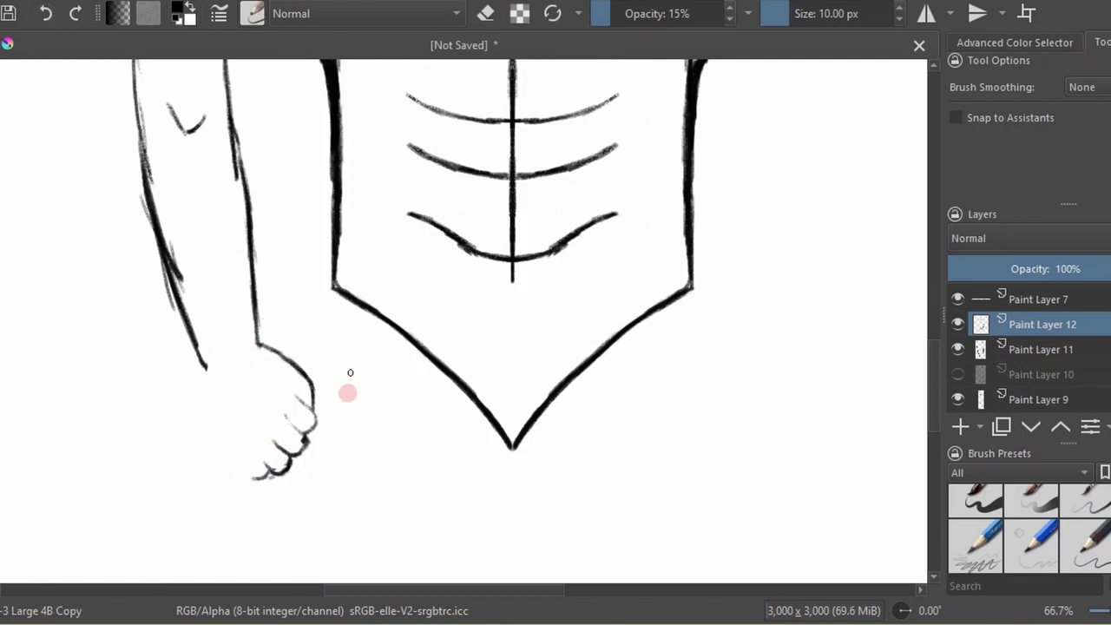
left_click_drag(236, 453, 252, 475)
left_click(221, 459)
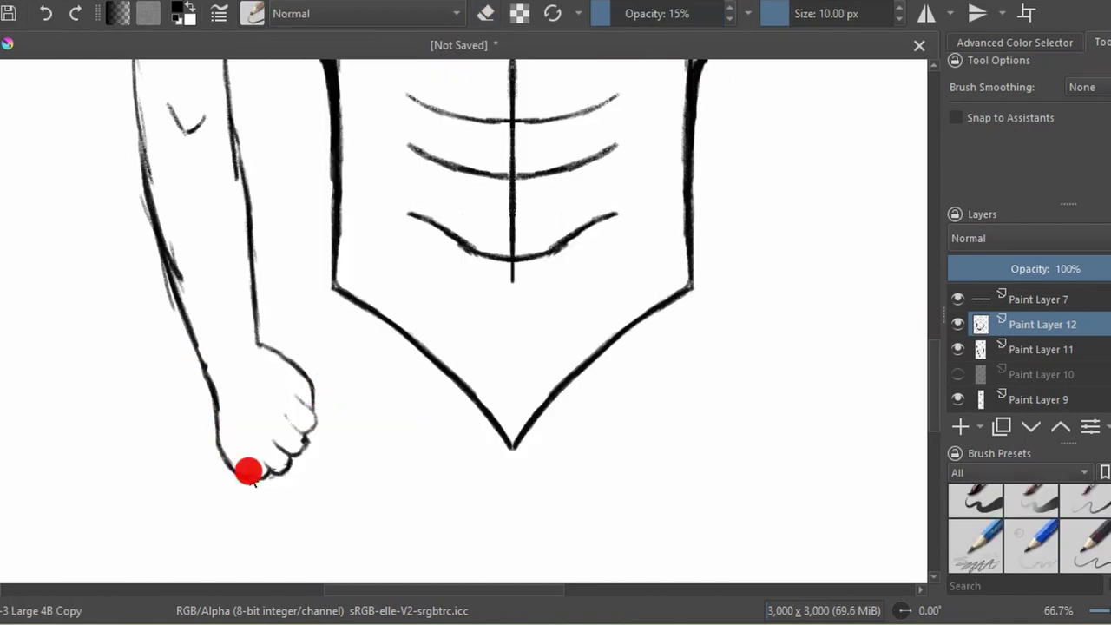
Erase and redraw the hand's lower-left outline, then zoom out to the whole canvas.
key("e")
left_click_drag(248, 469, 227, 458)
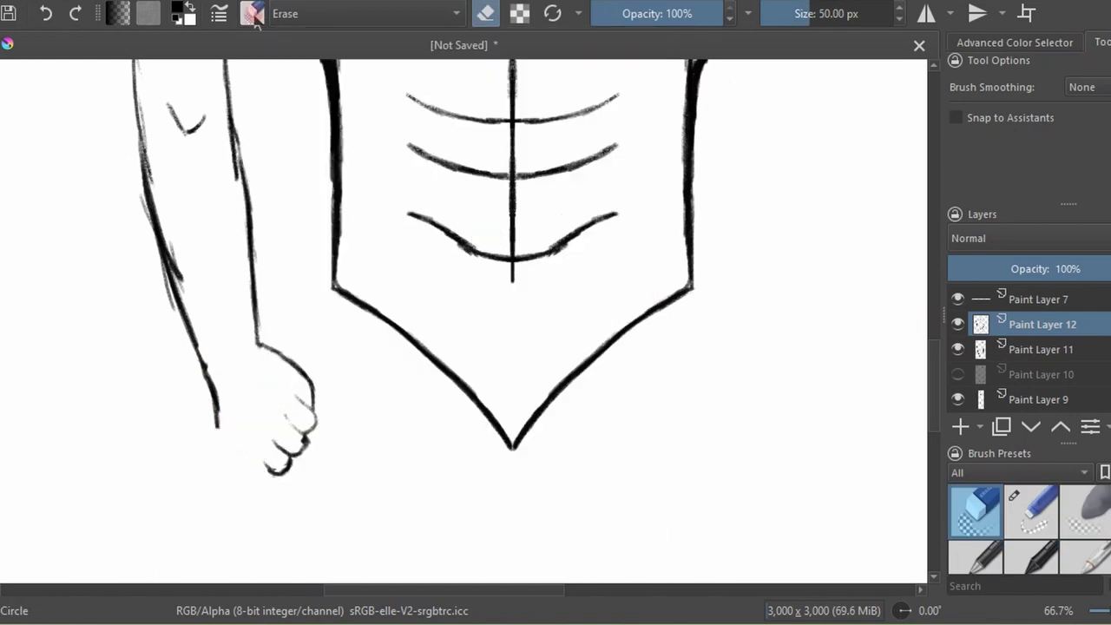
key("slash")
left_click_drag(216, 408, 269, 483)
key("slash")
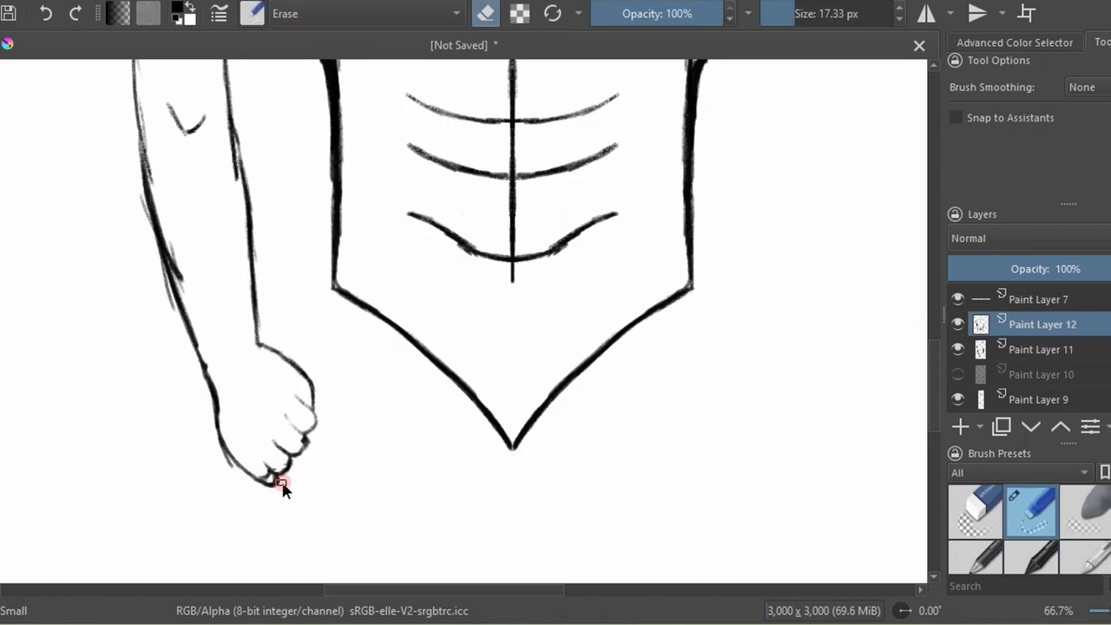
key("minus")
key("minus")
key("Page_Down")
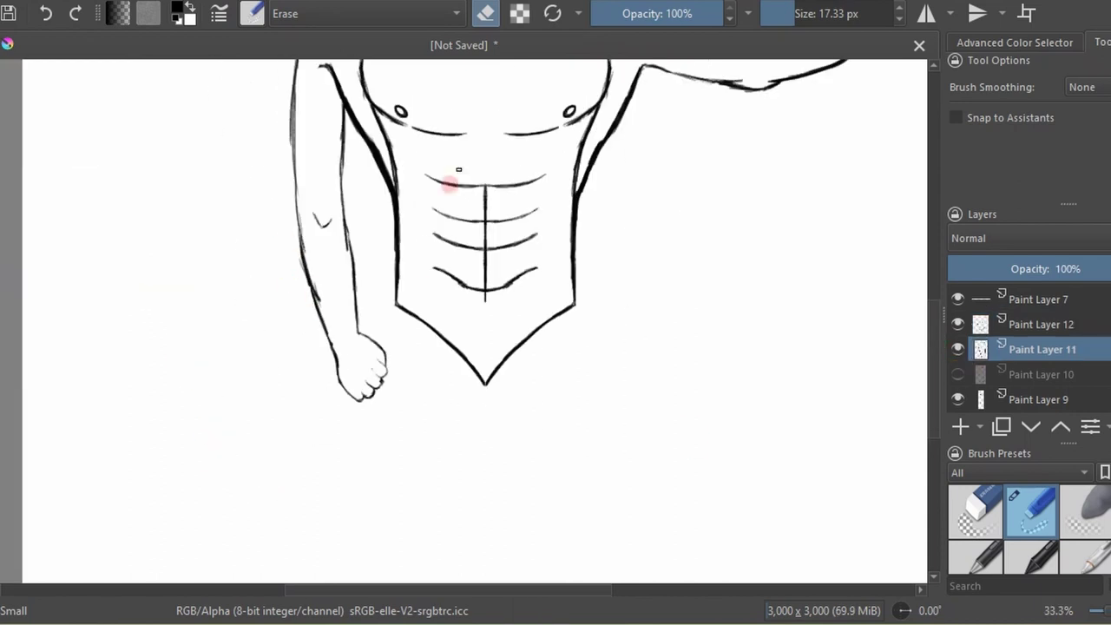
key("minus")
key("minus")
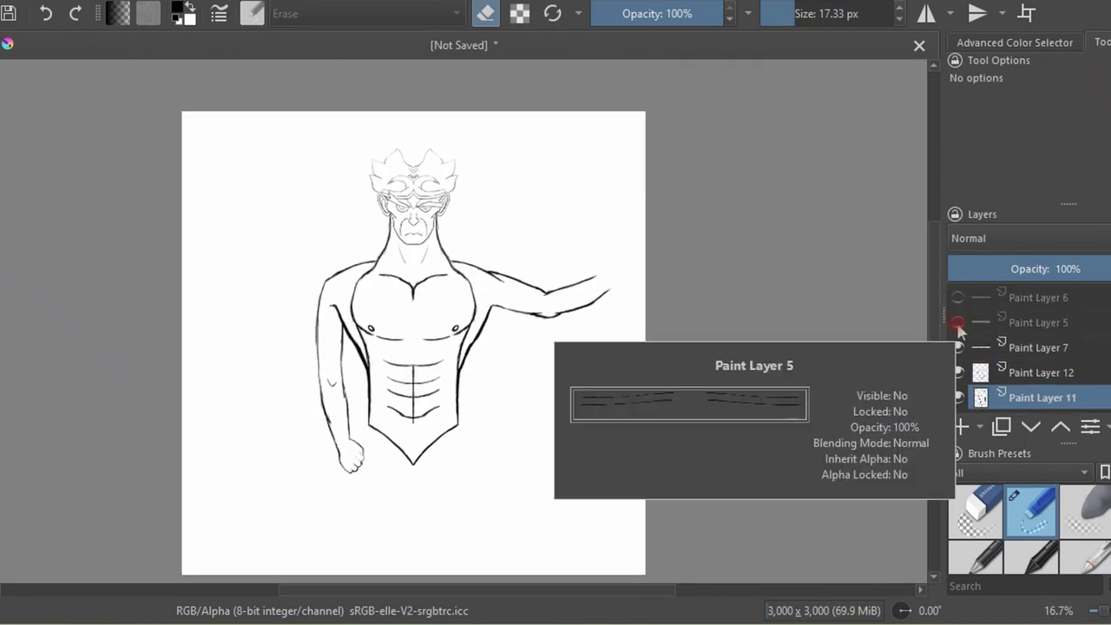
Delete unused Paint Layer 7 and the hidden leftover layers, and add a new top layer.
left_click(959, 297)
key("shift+Delete")
right_click(1033, 348)
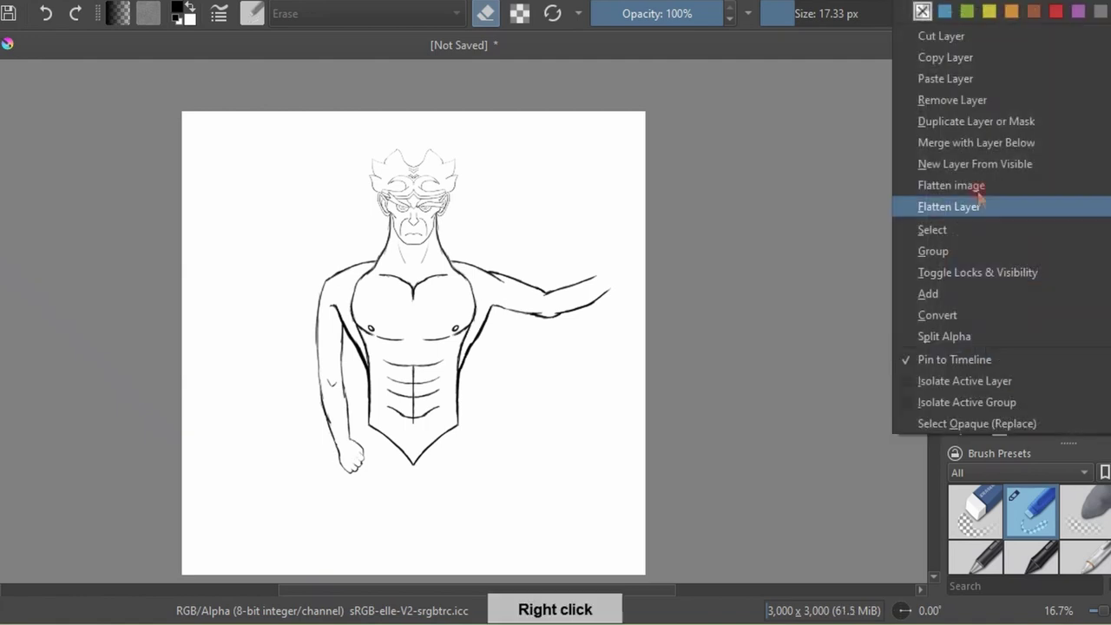
left_click(972, 76)
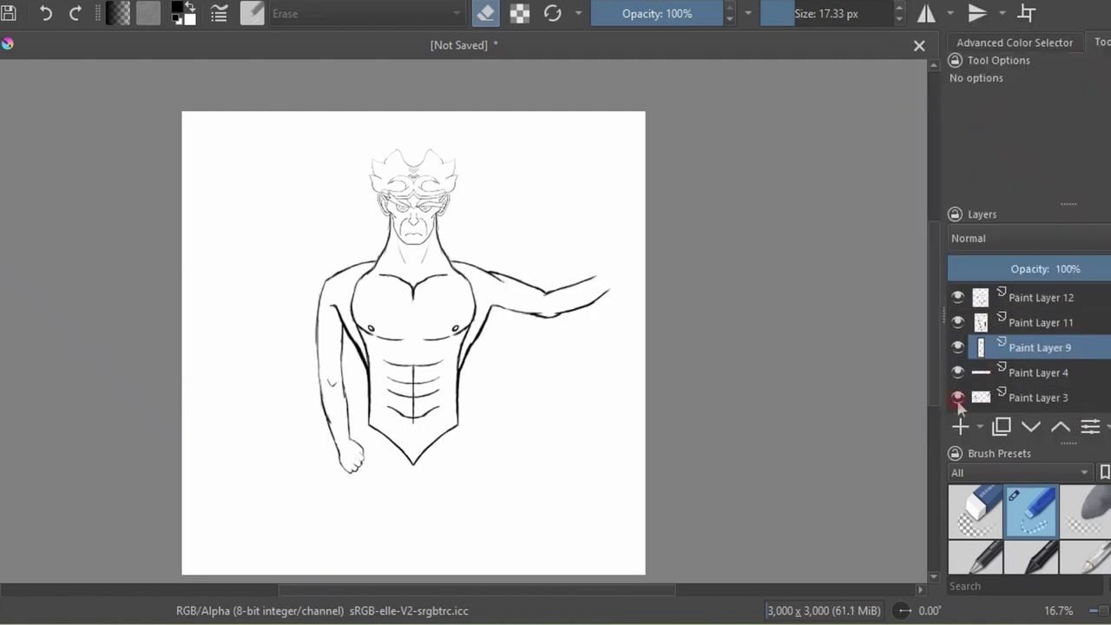
left_click(960, 426)
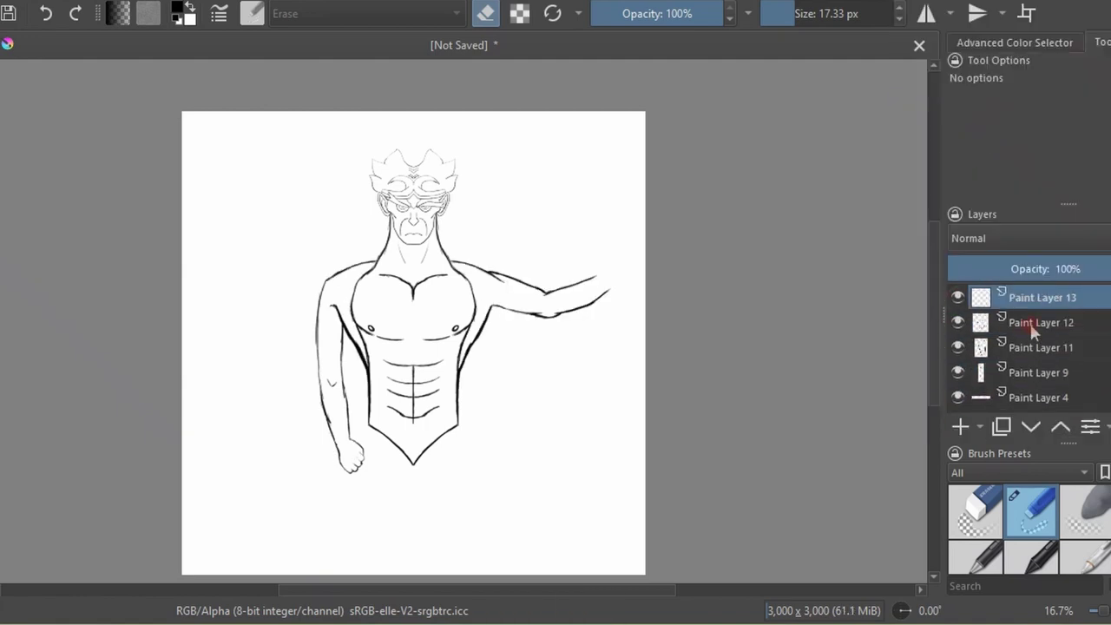
Merge the line-art into Paint Layer 1 and scale the figure down with Ctrl+T.
left_click(165, 278)
key("Escape")
key("ctrl+t")
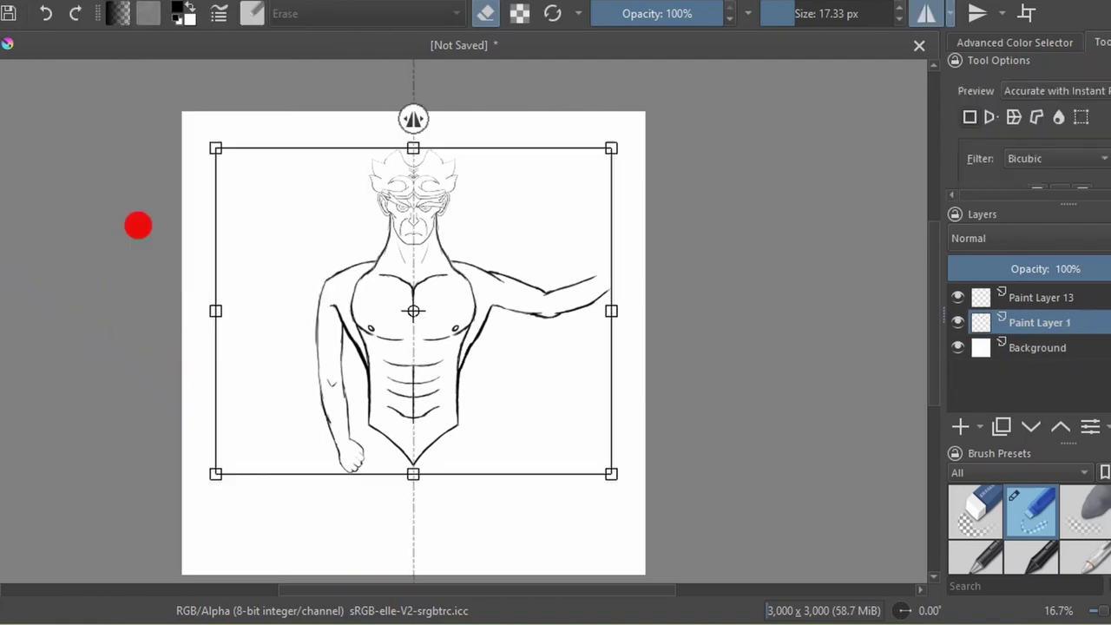
key("t")
left_click_drag(496, 464, 496, 445)
left_click(1042, 297)
With the 15% pencil preset, draw the left leg outline and the right leg's inner and outer lines.
key("b")
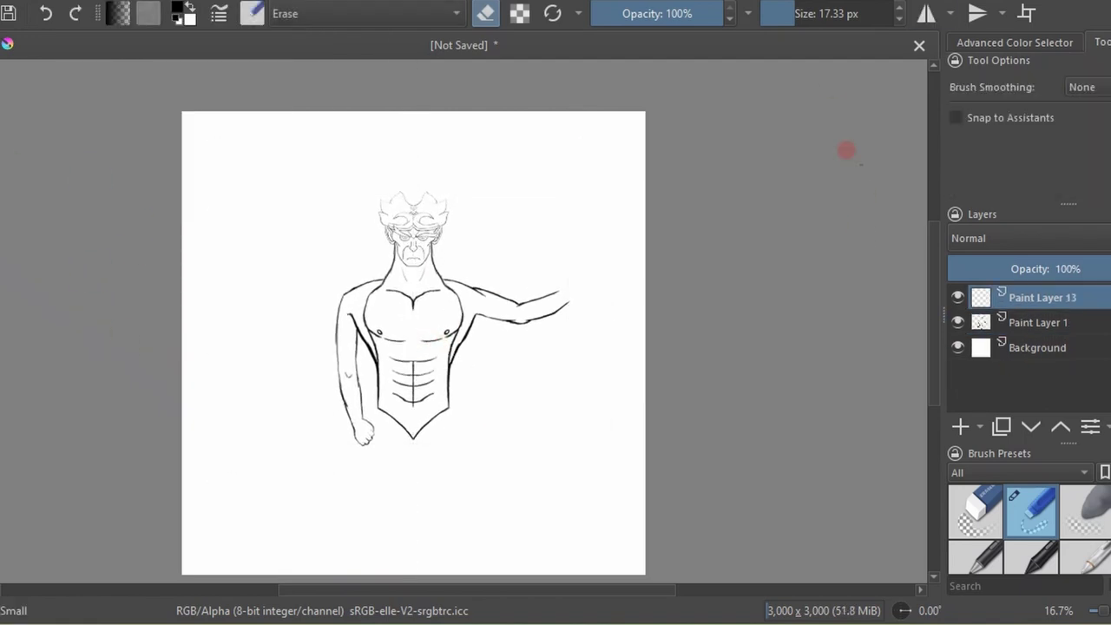
scroll(600, 508, "up", 2)
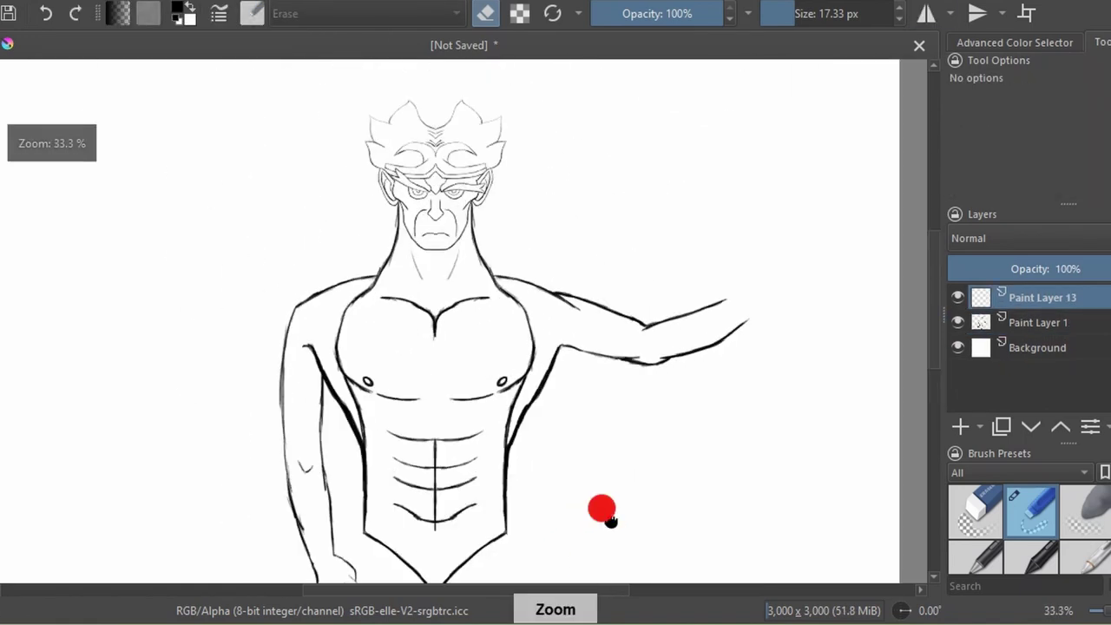
scroll(137, 223, "down", 3)
left_click(252, 13)
left_click(451, 260)
scroll(497, 356, "down", 1)
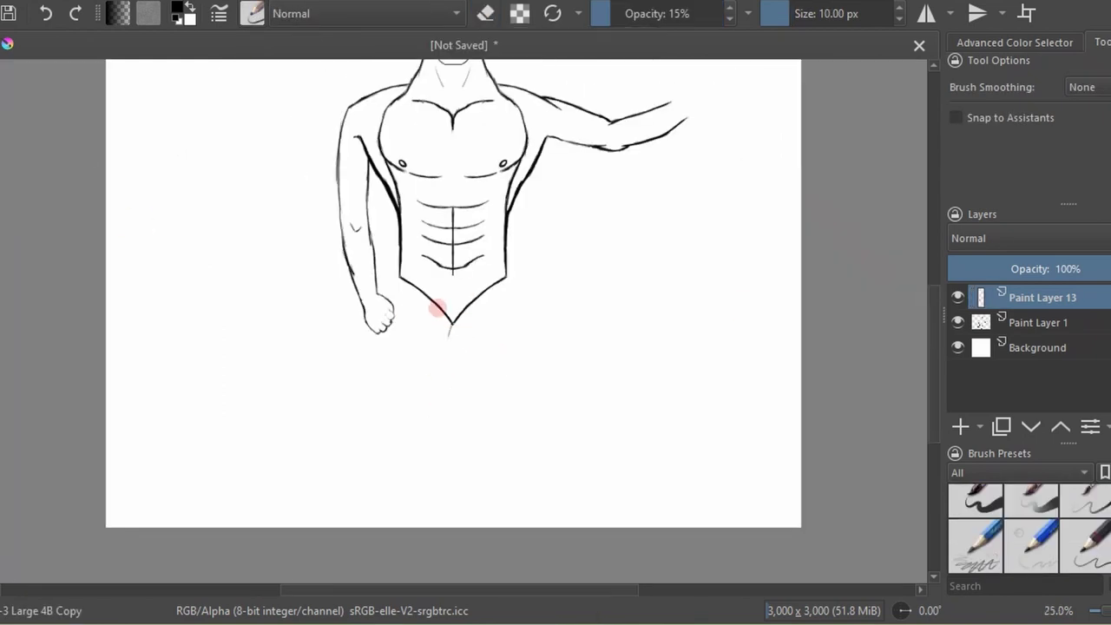
mouse_move(419, 365)
left_mouse_down()
mouse_move(433, 399)
mouse_move(391, 455)
left_mouse_up()
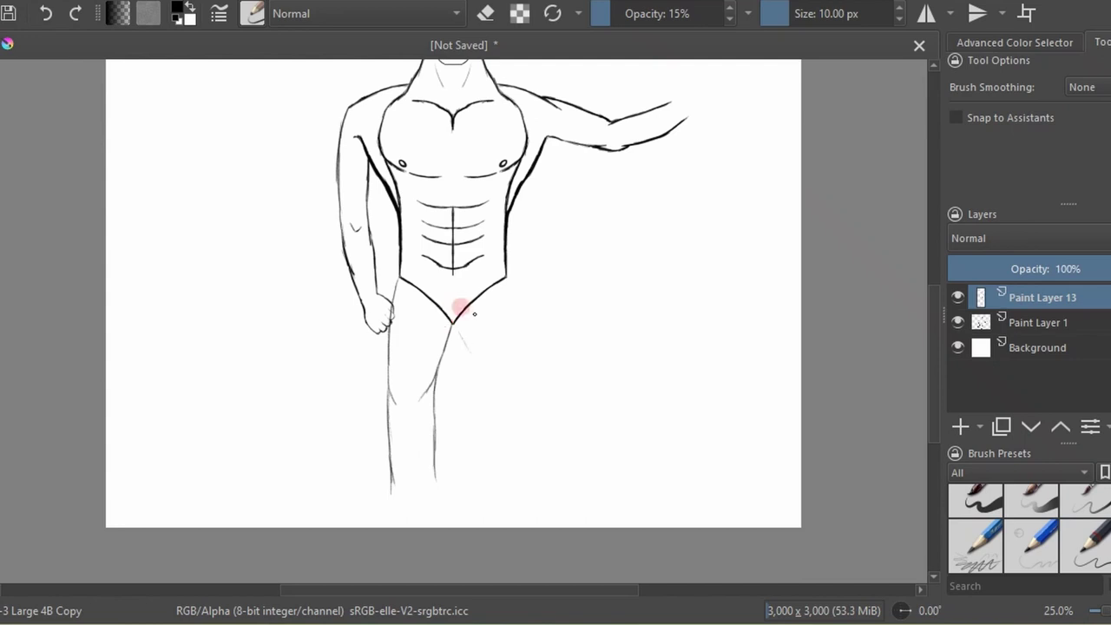
left_click_drag(452, 323, 482, 375)
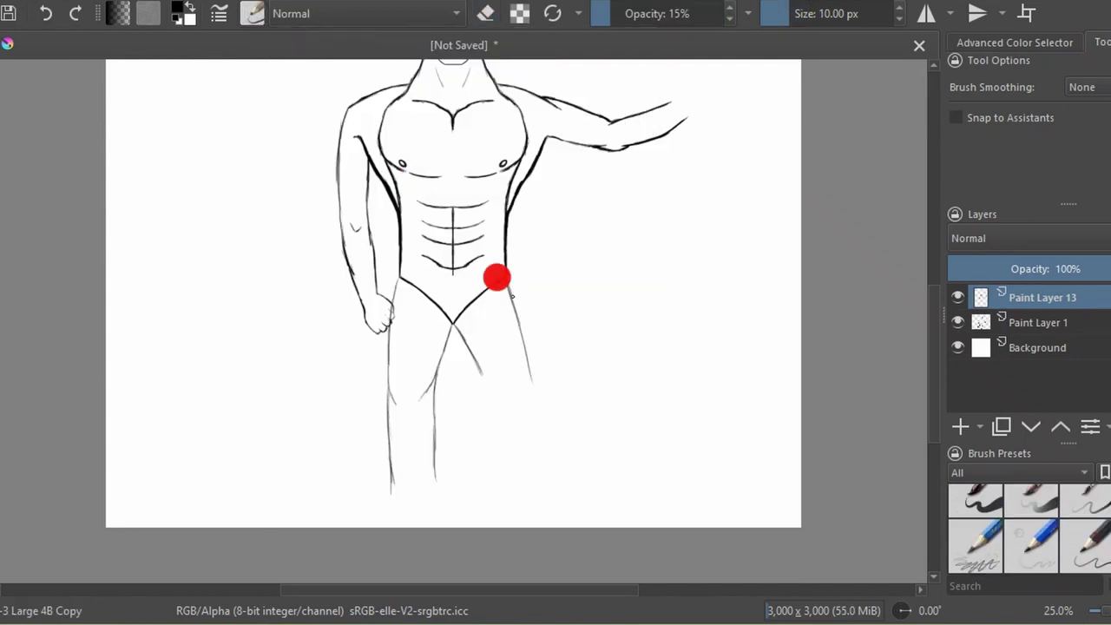
mouse_move(506, 279)
left_mouse_down()
mouse_move(530, 382)
mouse_move(504, 430)
mouse_move(551, 447)
mouse_move(518, 461)
mouse_move(528, 384)
left_mouse_up()
Erase the lower right leg line and draw mirrored inner and outer leg lines below the crotch.
key("e")
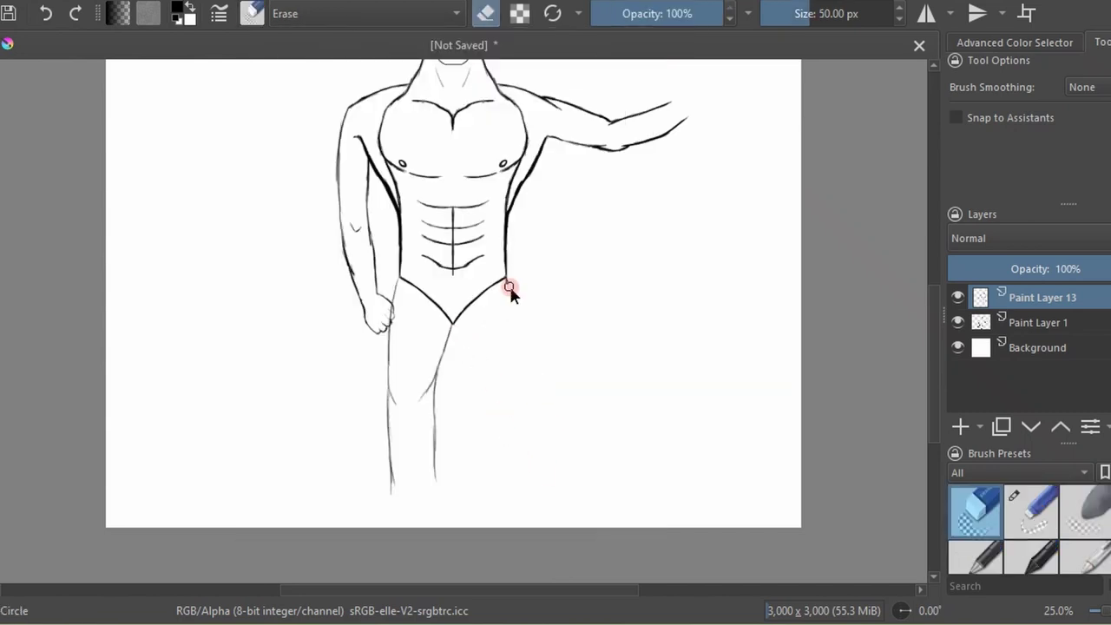
right_click(449, 284)
mouse_move(451, 325)
left_mouse_down()
mouse_move(420, 399)
mouse_move(434, 478)
left_mouse_up()
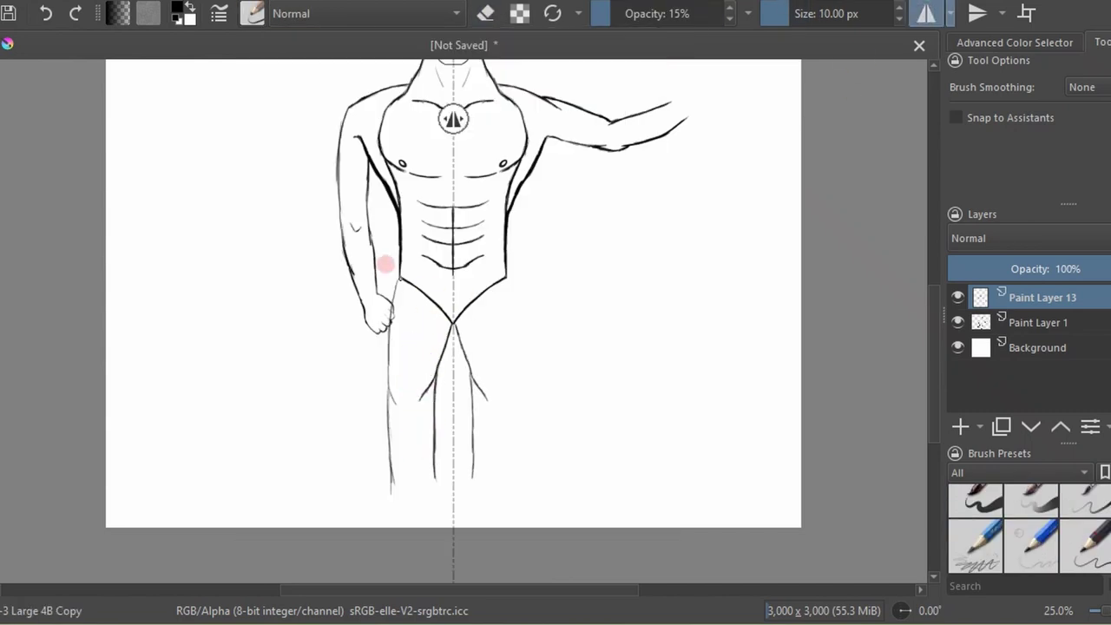
left_click_drag(398, 279, 391, 486)
left_click_drag(373, 342, 379, 386)
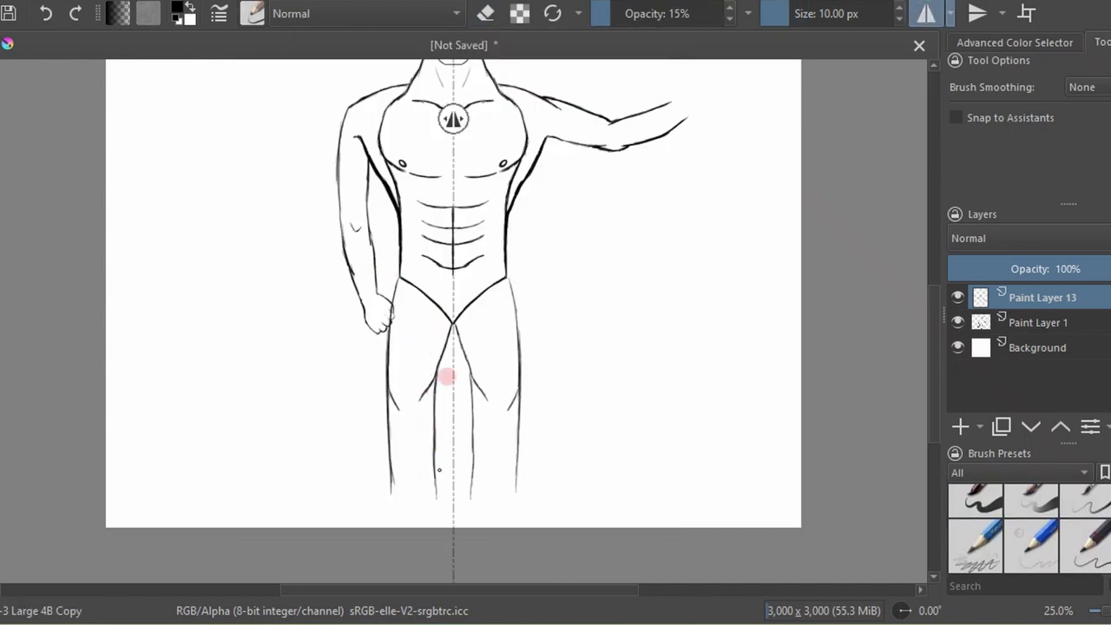
scroll(546, 169, "up", 3)
left_click_drag(473, 401, 483, 474)
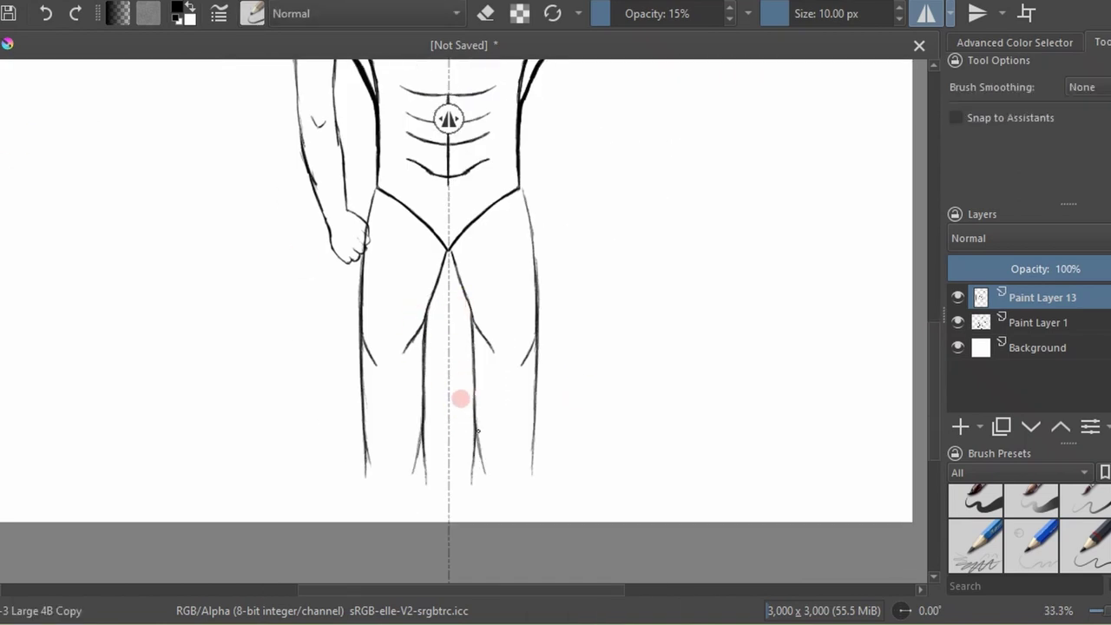
left_click_drag(476, 427, 478, 489)
Add empty Paint Layer 14 above the legs and return to the pencil brush.
key("F6")
left_click(454, 257)
scroll(518, 511, "down", 1)
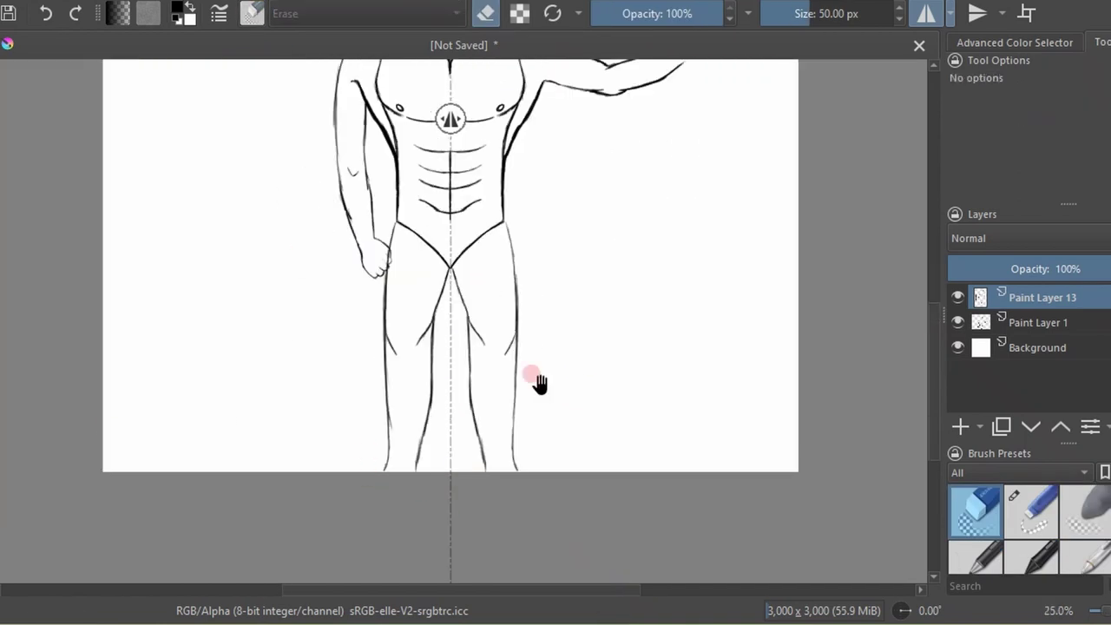
left_click(962, 429)
key("/")
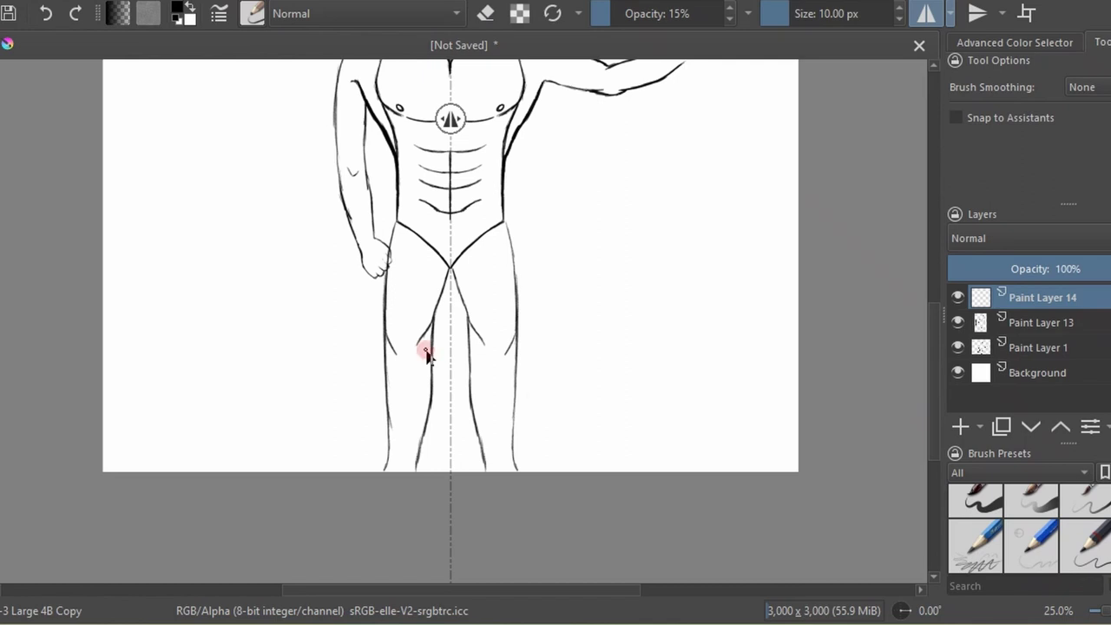
Erase the lower abdomen lines on Paint Layer 1 and turn off mirrored painting.
scroll(426, 355, "up", 1)
key("Page_Down")
key("Page_Down")
key("F6")
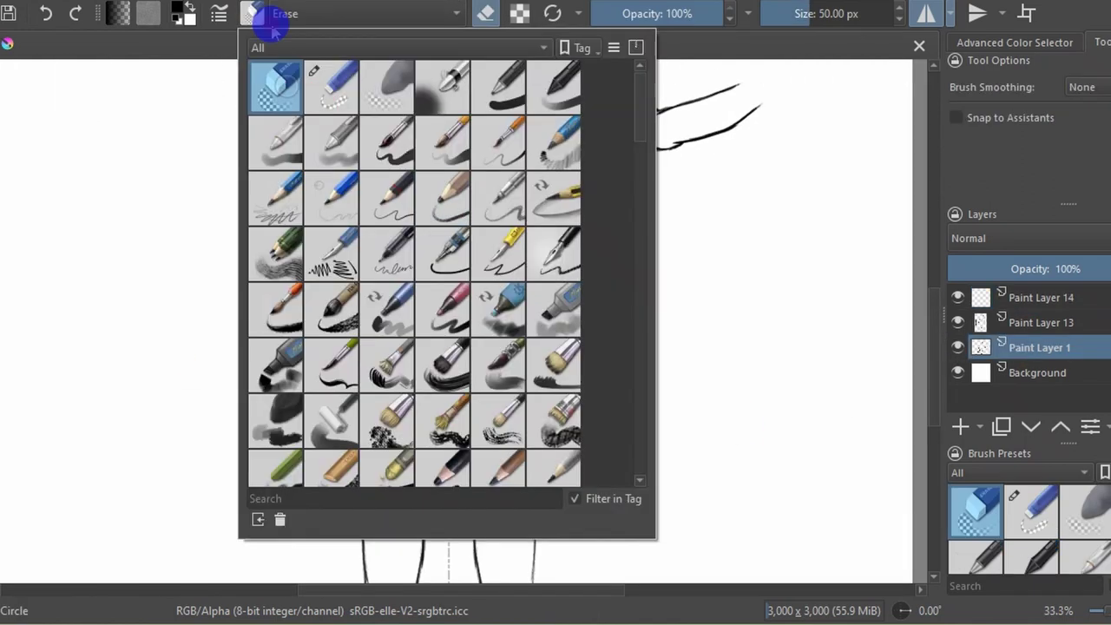
mouse_move(483, 241)
left_mouse_down()
mouse_move(472, 310)
mouse_move(400, 283)
mouse_move(426, 313)
mouse_move(371, 266)
mouse_move(330, 276)
mouse_move(298, 347)
mouse_move(300, 422)
left_mouse_up()
key("Page_Up")
key("Page_Up")
key("/")
left_click(928, 13)
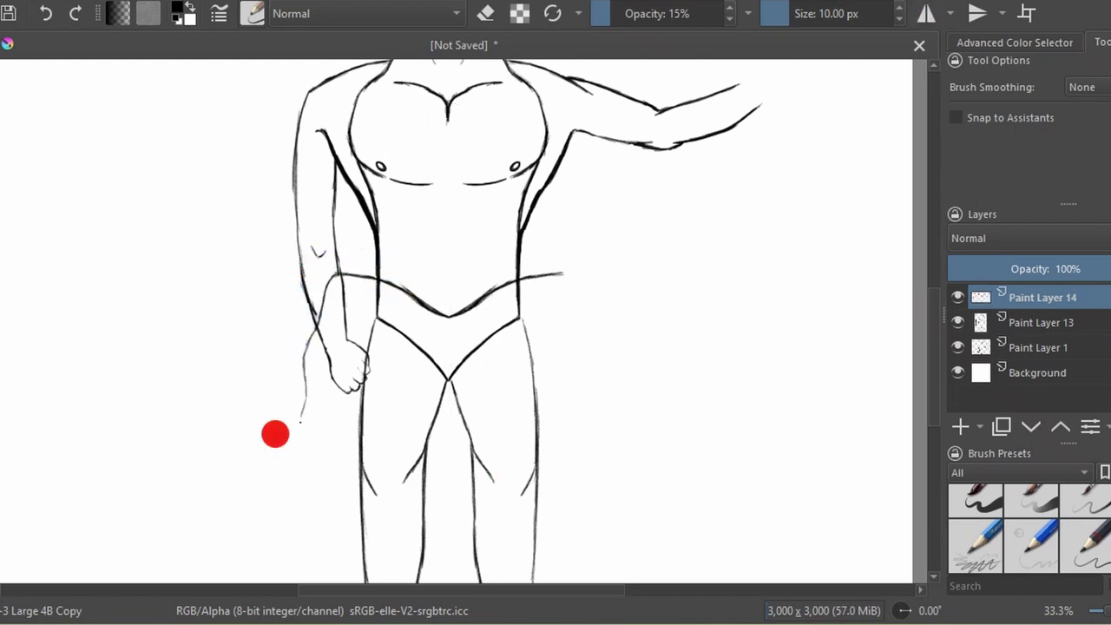
Draw the right loincloth flap with its side edges, ragged hem, fold line and waist edge.
left_click_drag(300, 321, 291, 521)
scroll(379, 493, "down", 3)
mouse_move(279, 386)
left_mouse_down()
mouse_move(254, 474)
mouse_move(404, 502)
left_mouse_up()
left_click_drag(281, 365, 254, 473)
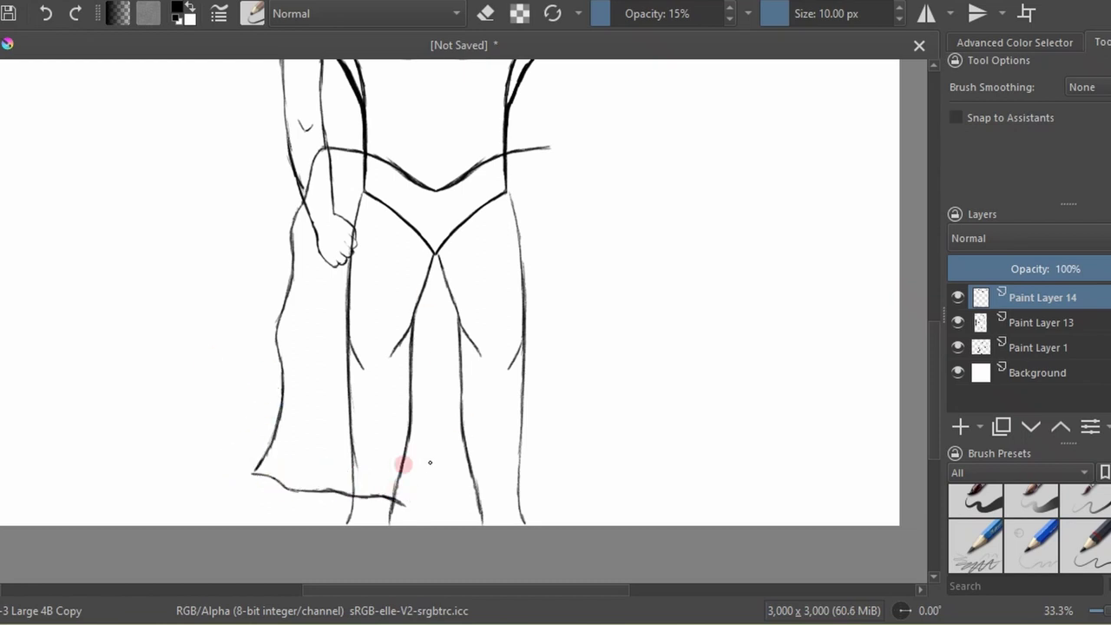
mouse_move(392, 491)
left_mouse_down()
mouse_move(434, 377)
mouse_move(447, 262)
left_mouse_up()
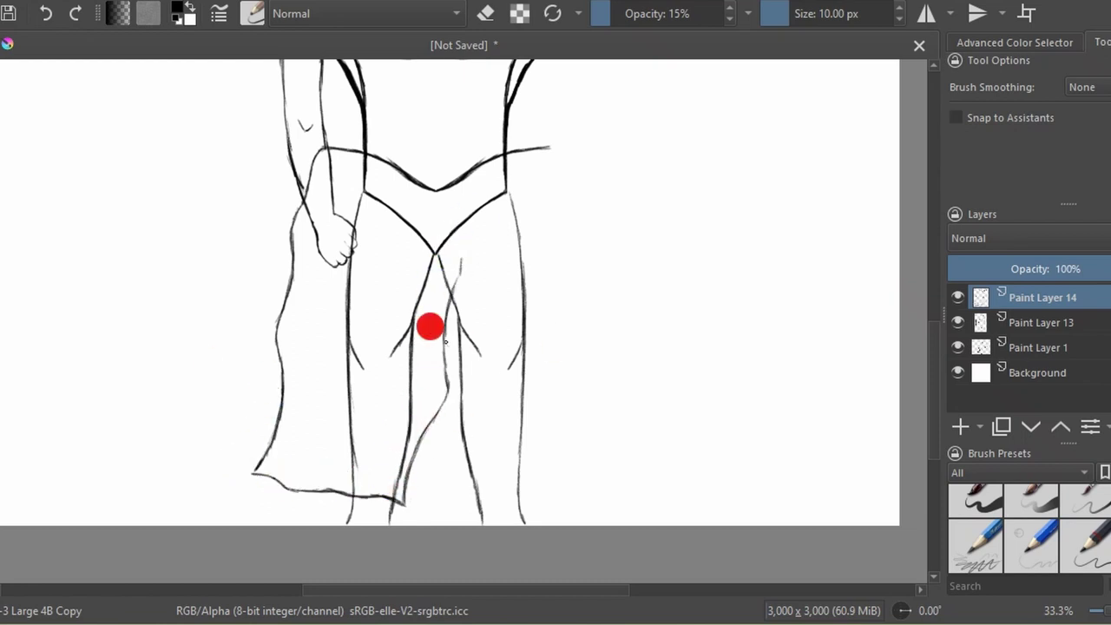
mouse_move(444, 342)
left_mouse_down()
mouse_move(535, 453)
mouse_move(622, 415)
left_mouse_up()
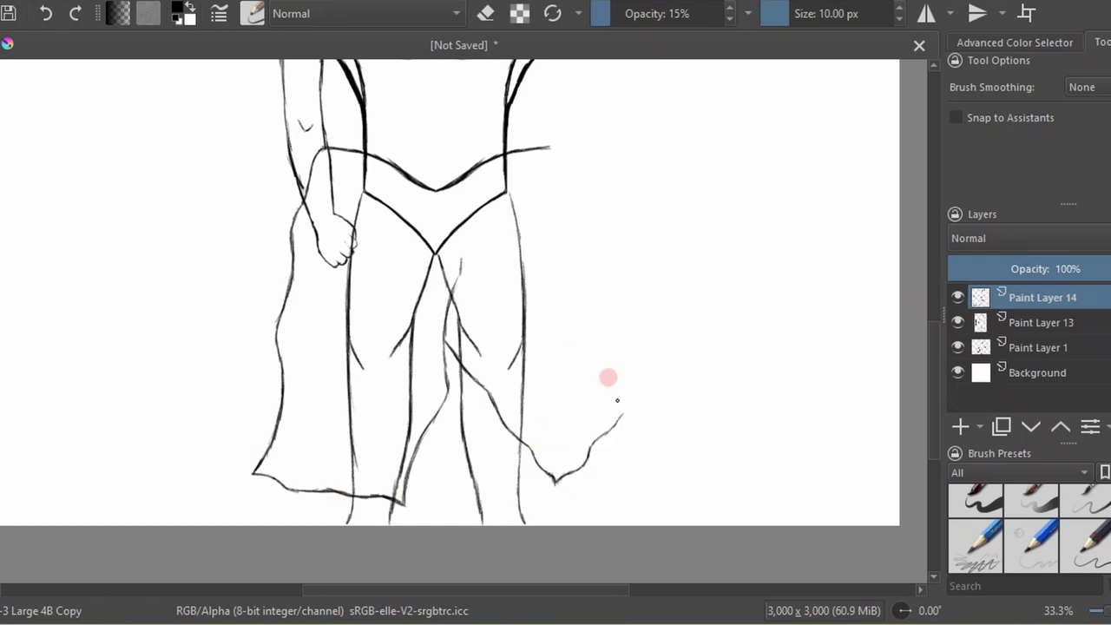
left_click_drag(606, 331, 562, 140)
Back up Paint Layer 13 as a hidden copy and erase the leg lines under the loincloth.
left_click(1002, 322)
key("ctrl+j")
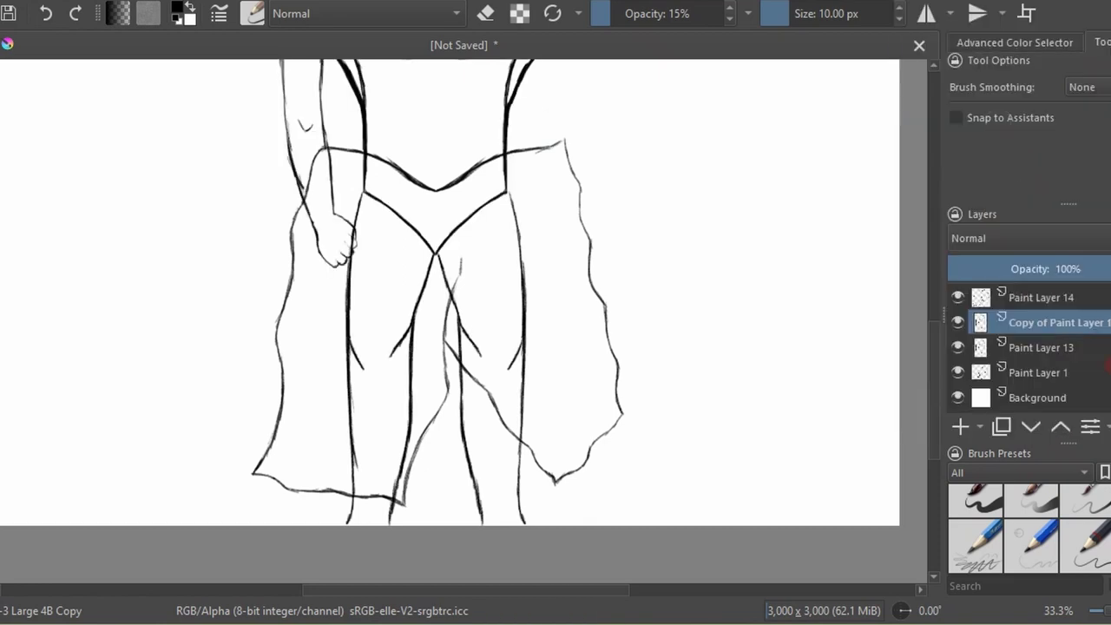
left_click_drag(1085, 295, 1085, 290)
left_click(1042, 348)
left_click(251, 13)
left_click(281, 69)
left_click_drag(430, 260, 395, 494)
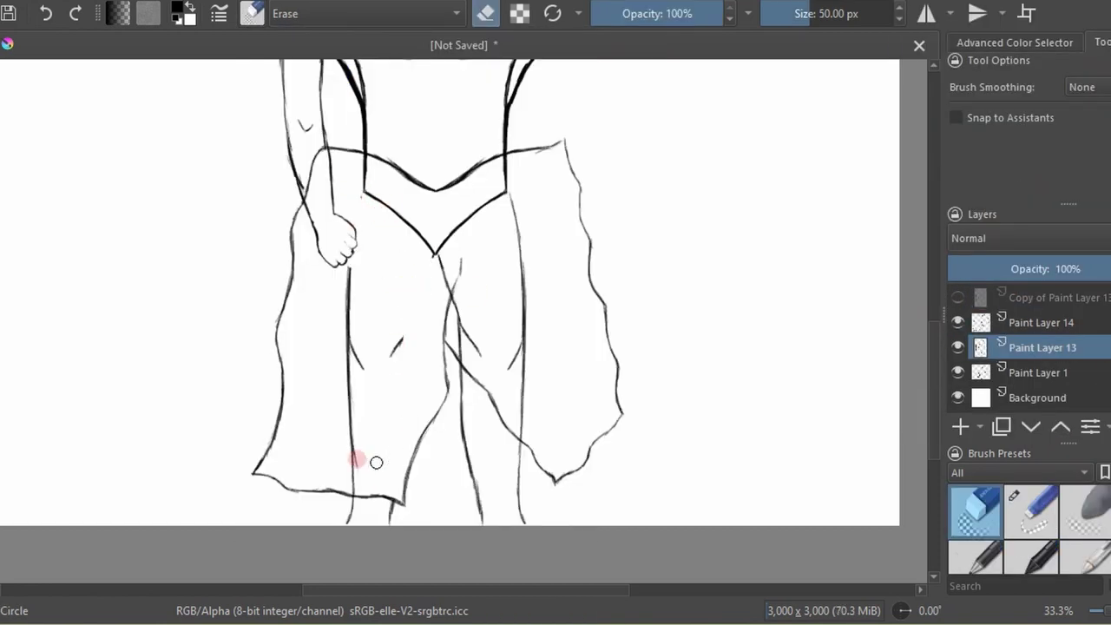
left_click_drag(373, 269, 351, 495)
left_click_drag(521, 195, 517, 404)
Duplicate Paint Layer 1 as a hidden backup and erase the dark inner V lines at the waist.
left_click(1038, 372)
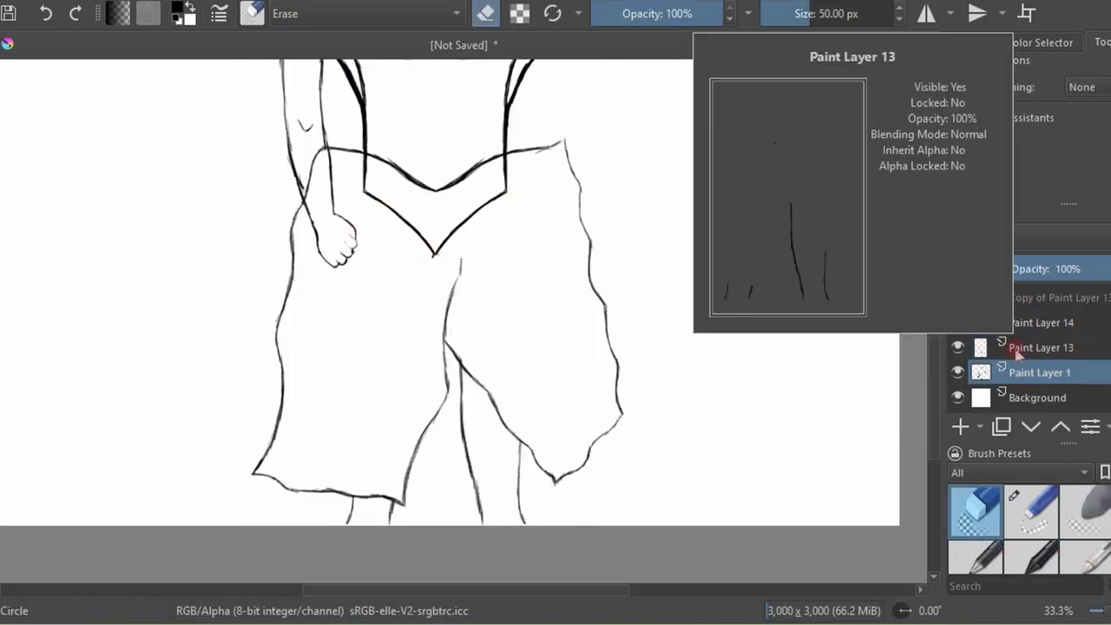
key("ctrl+j")
key("ctrl+z")
left_click_drag(341, 158, 524, 205)
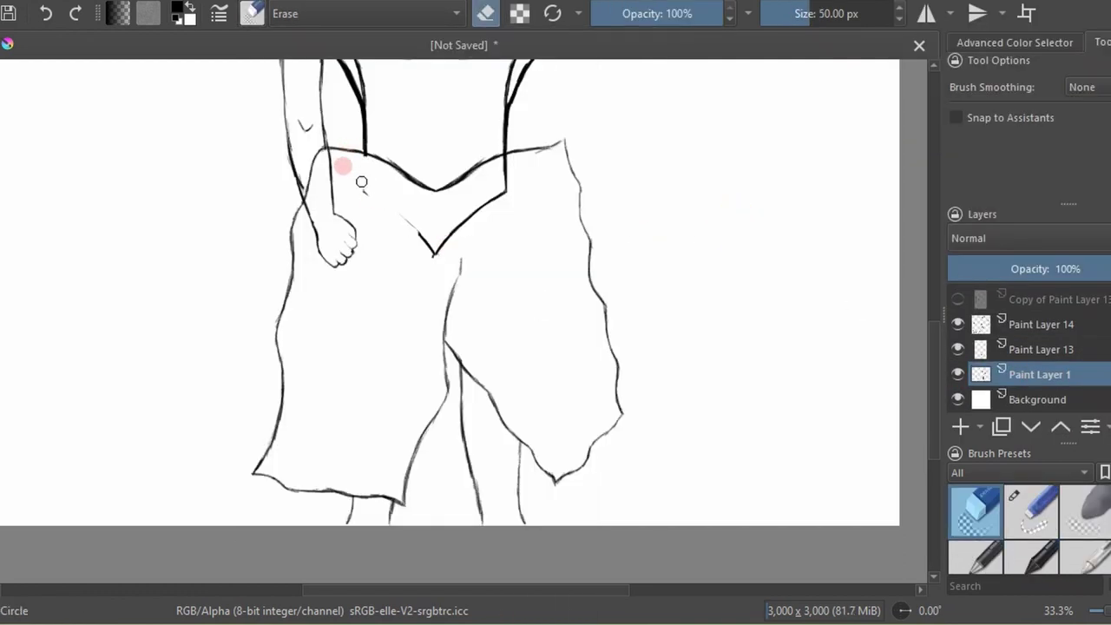
left_click(960, 350)
left_click(1075, 325)
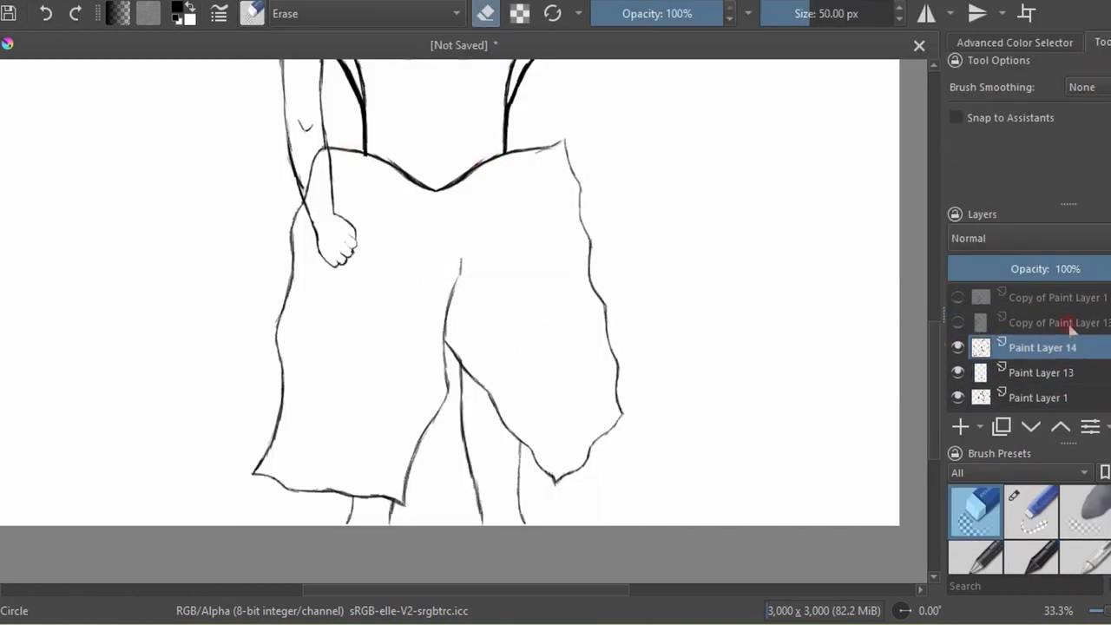
Return to the soft pencil brush and add empty Paint Layer 15.
left_click(252, 13)
left_click(576, 267)
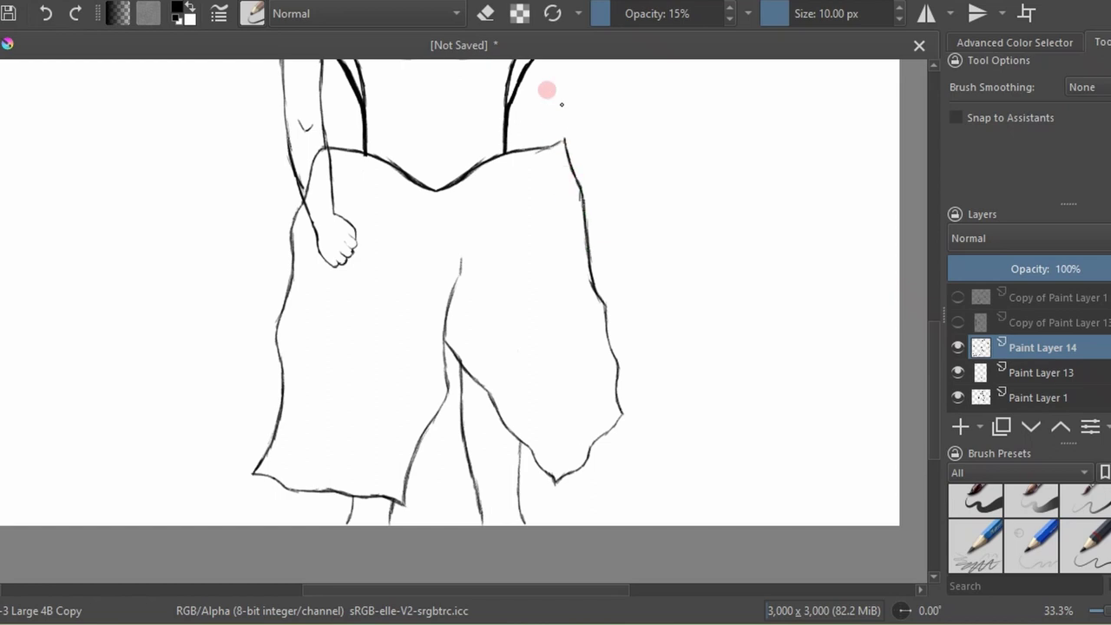
left_click(961, 426)
scroll(496, 452, "down", 2)
On Paint Layer 14, erase the waist line over the right flap and draw a line down the right leg.
scroll(529, 509, "up", 1)
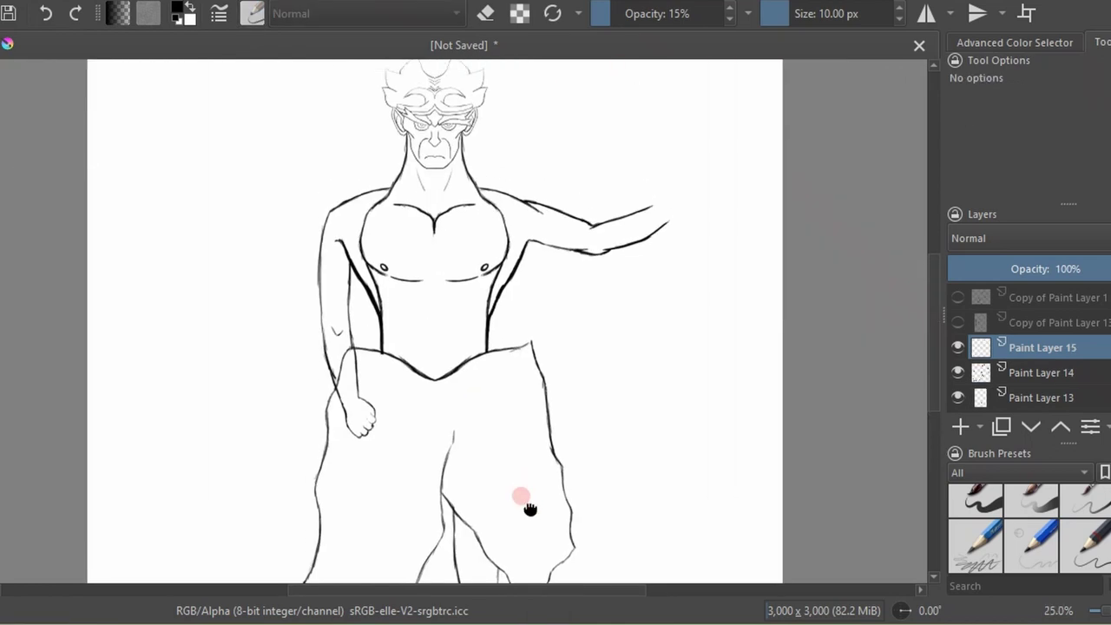
key("slash")
key("Page_Down")
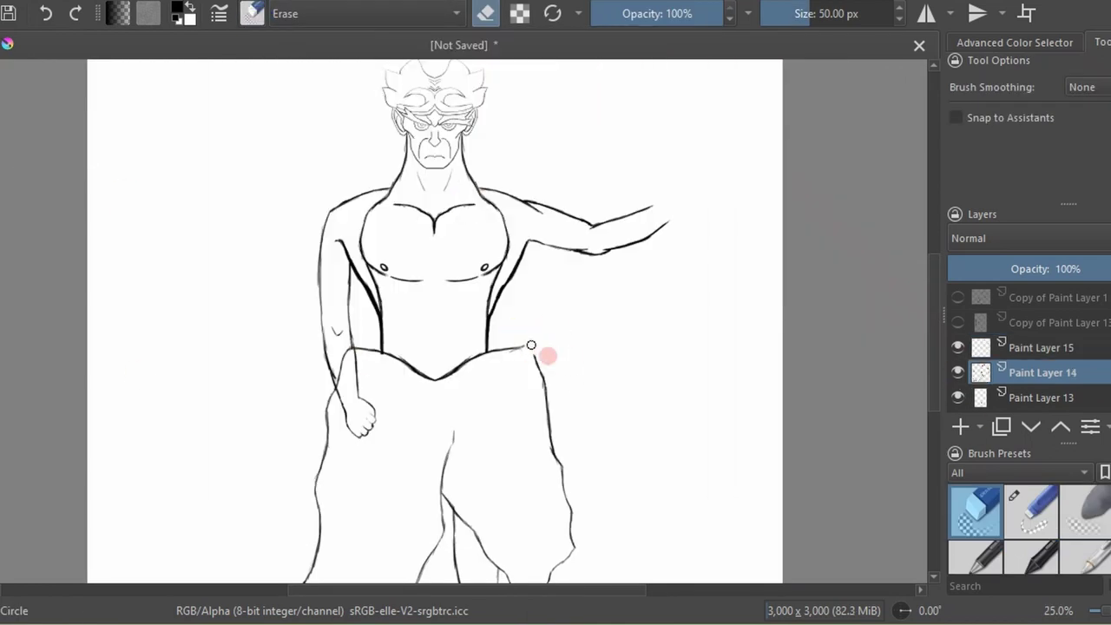
left_click_drag(531, 346, 355, 347)
key("slash")
left_click(522, 371)
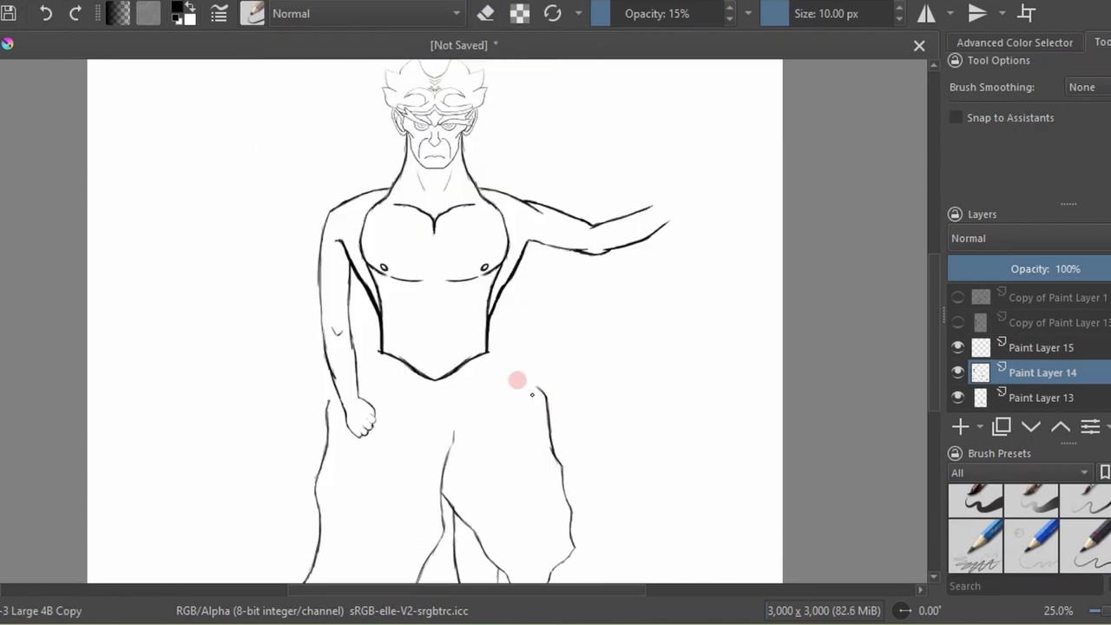
scroll(475, 334, "down", 1)
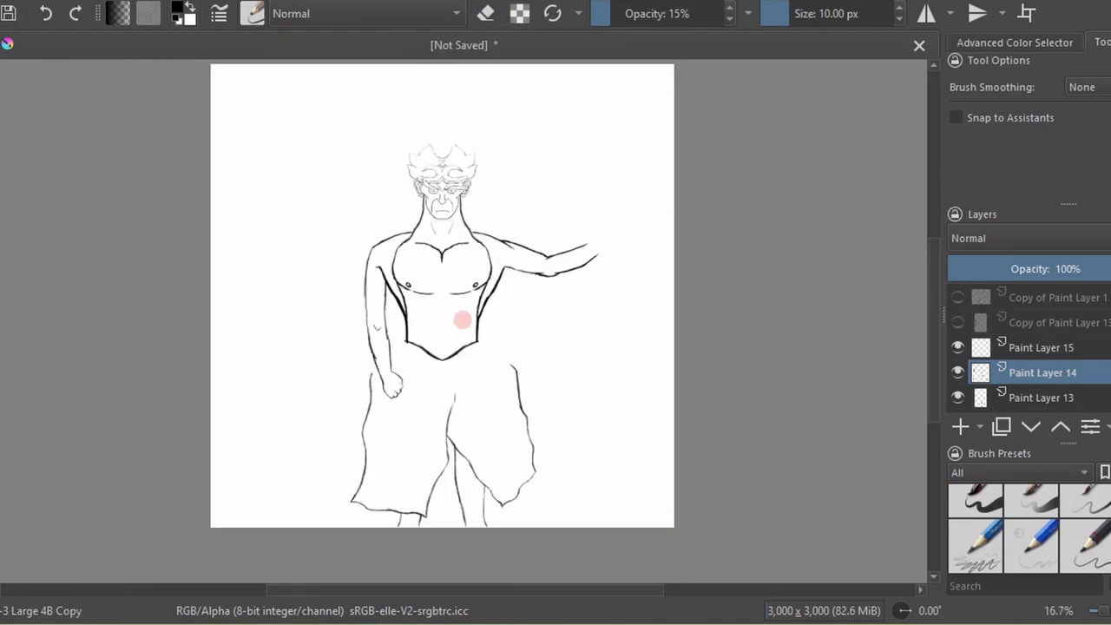
key("plus")
key("plus")
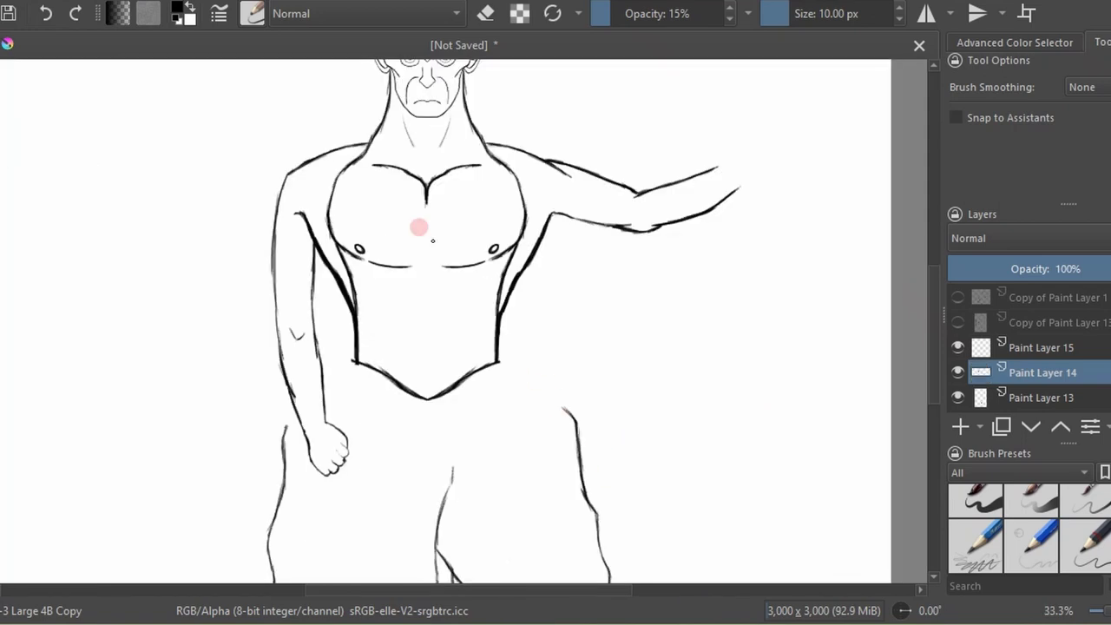
left_click_drag(577, 451, 500, 364)
On Paint Layer 15 with horizontal mirror on, draw the pointed waist V, heart-shaped pouch and belt band.
key("slash")
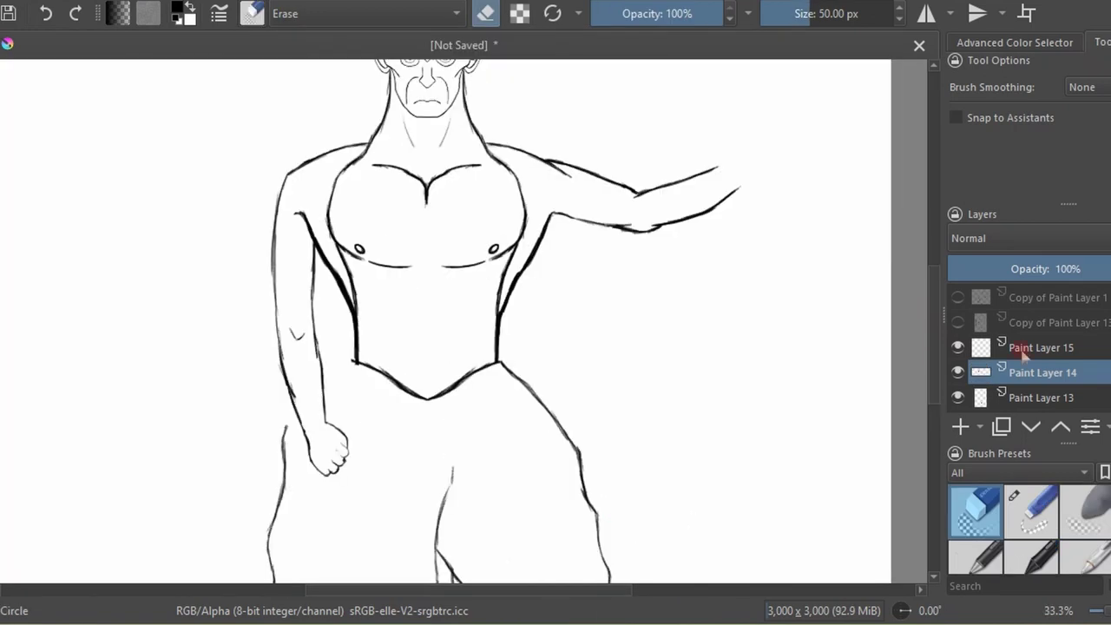
left_click(1033, 347)
left_click(252, 13)
left_click(422, 446)
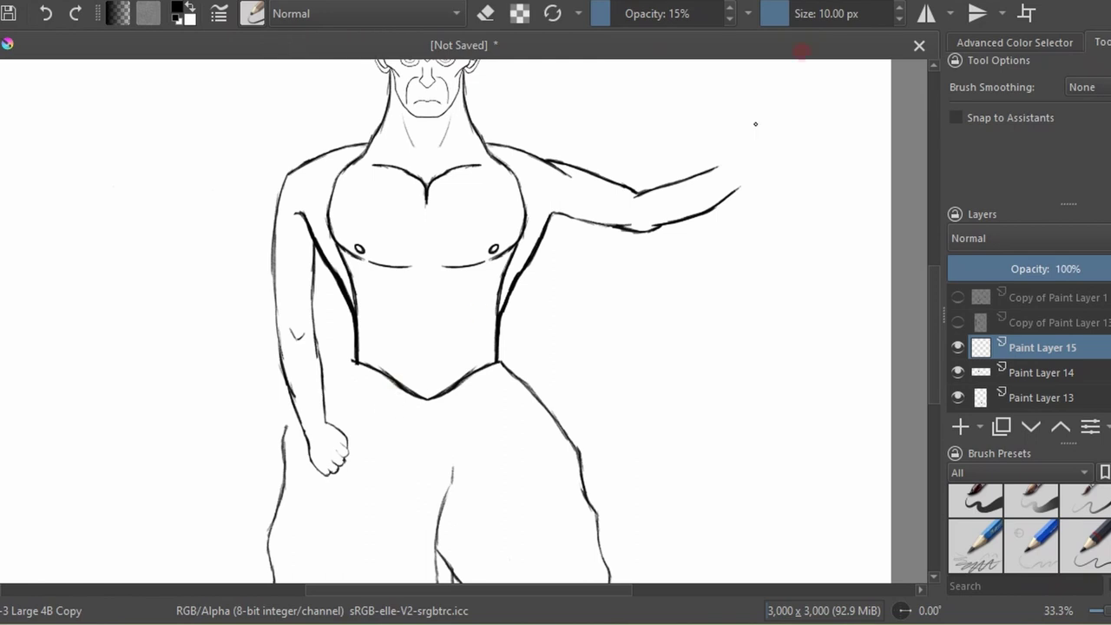
left_click(926, 13)
mouse_move(425, 341)
left_mouse_down()
mouse_move(382, 394)
mouse_move(425, 493)
left_mouse_up()
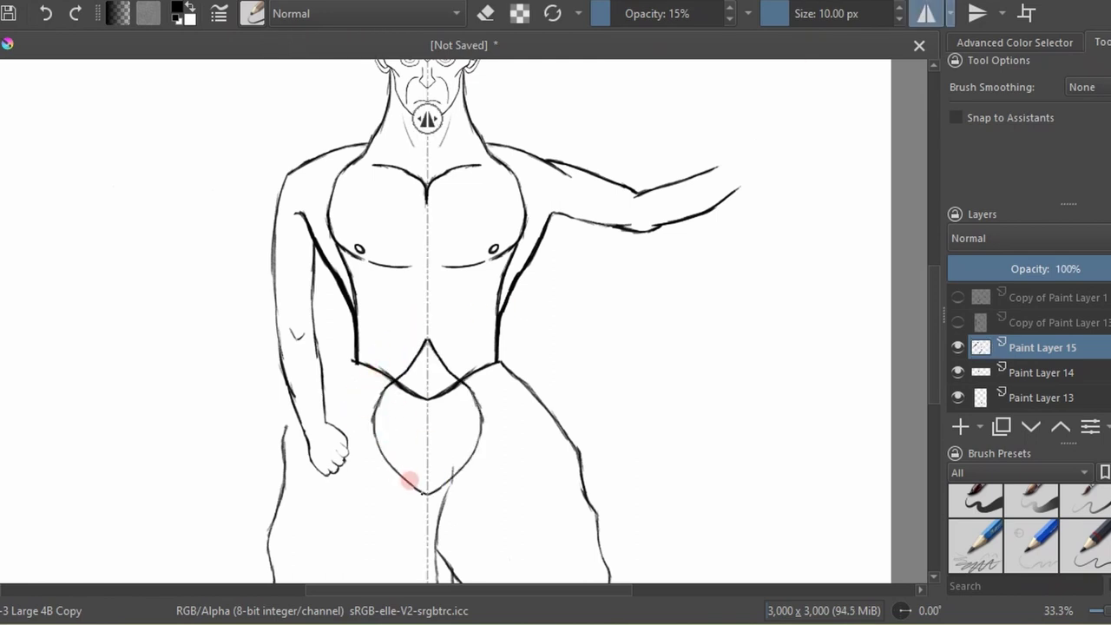
left_click_drag(359, 384, 323, 302)
mouse_move(413, 356)
left_mouse_down()
mouse_move(335, 318)
mouse_move(410, 354)
left_mouse_up()
Try curves below the pouch, undo them, and draw curling lines inside the pouch.
left_click_drag(453, 447, 480, 315)
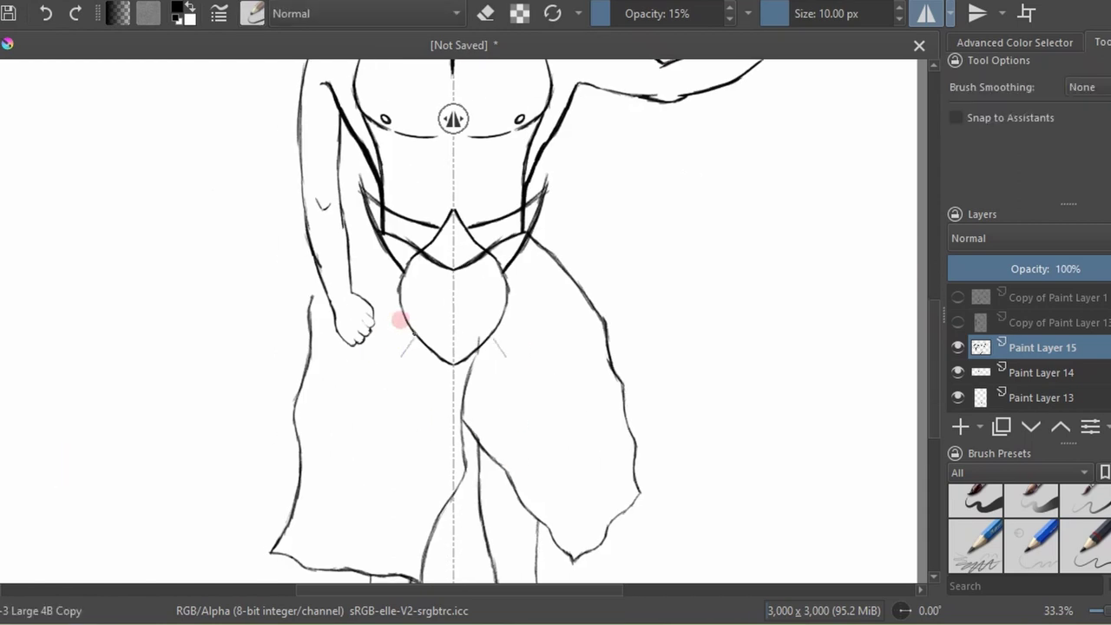
left_click_drag(400, 320, 348, 415)
left_click_drag(419, 345, 359, 422)
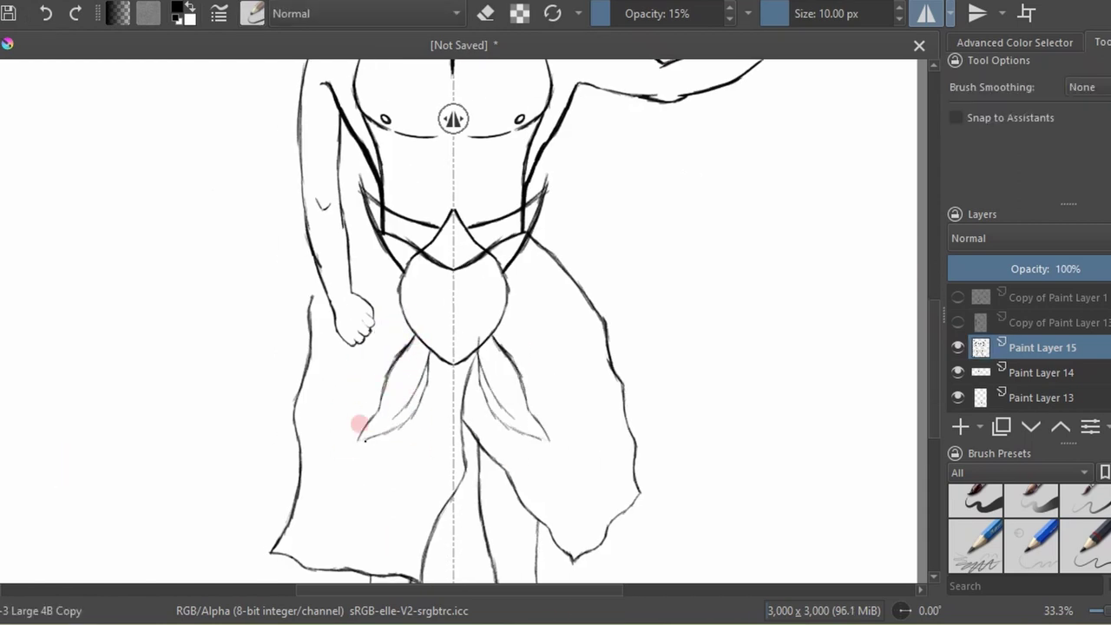
left_click(45, 13)
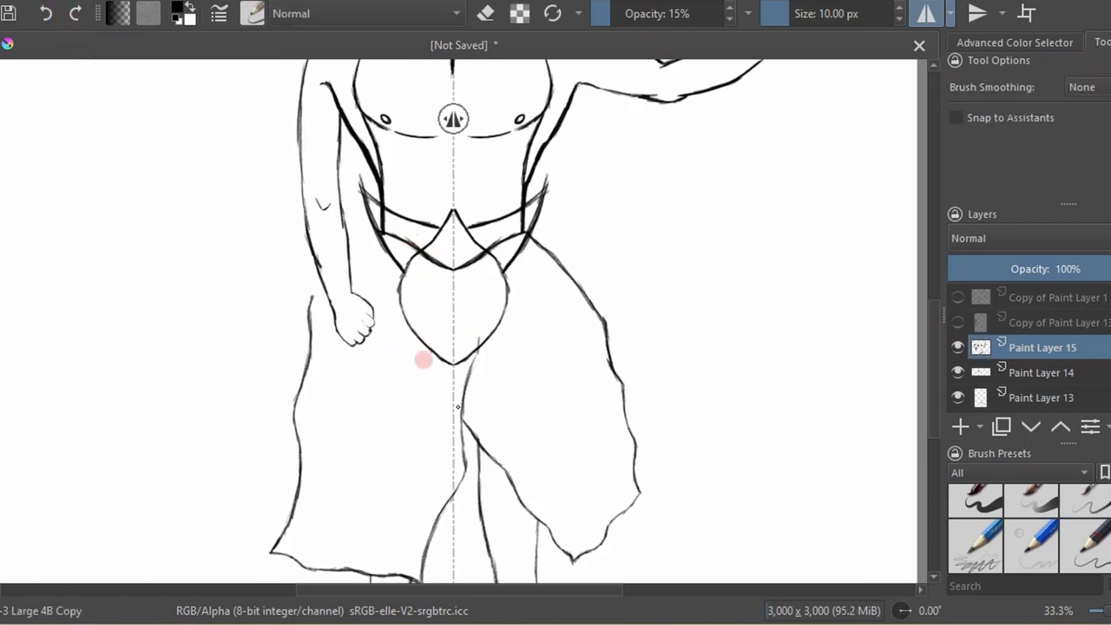
left_click_drag(434, 298, 419, 325)
Draw the curling, pointed tendrils hanging down from the pouch.
key("minus")
key("minus")
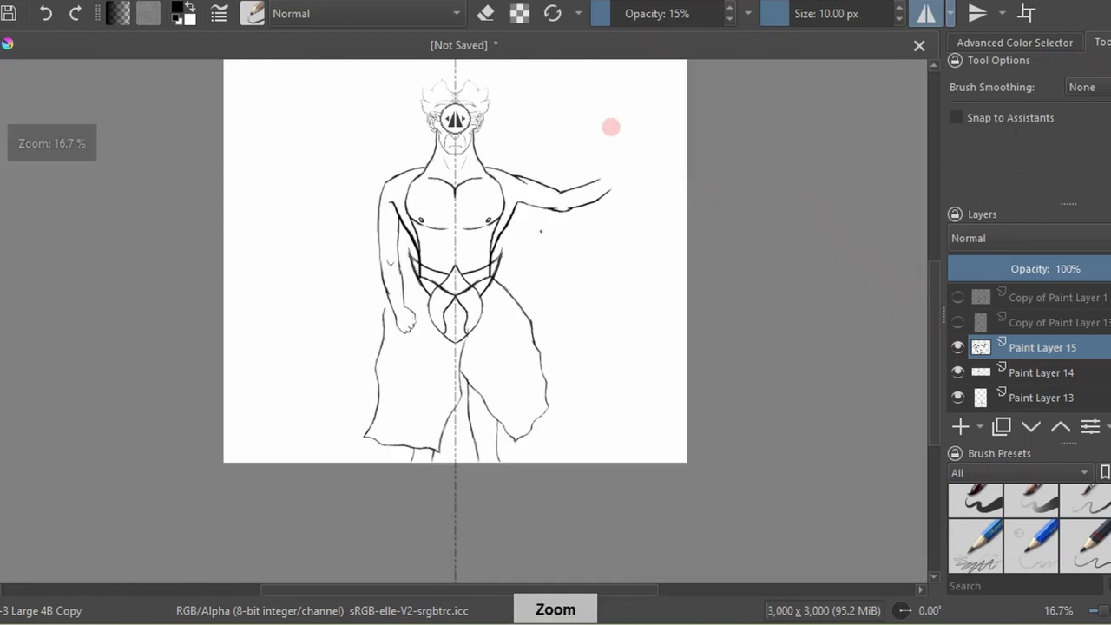
key("plus")
key("plus")
mouse_move(477, 340)
left_mouse_down()
mouse_move(534, 431)
mouse_move(501, 339)
left_mouse_up()
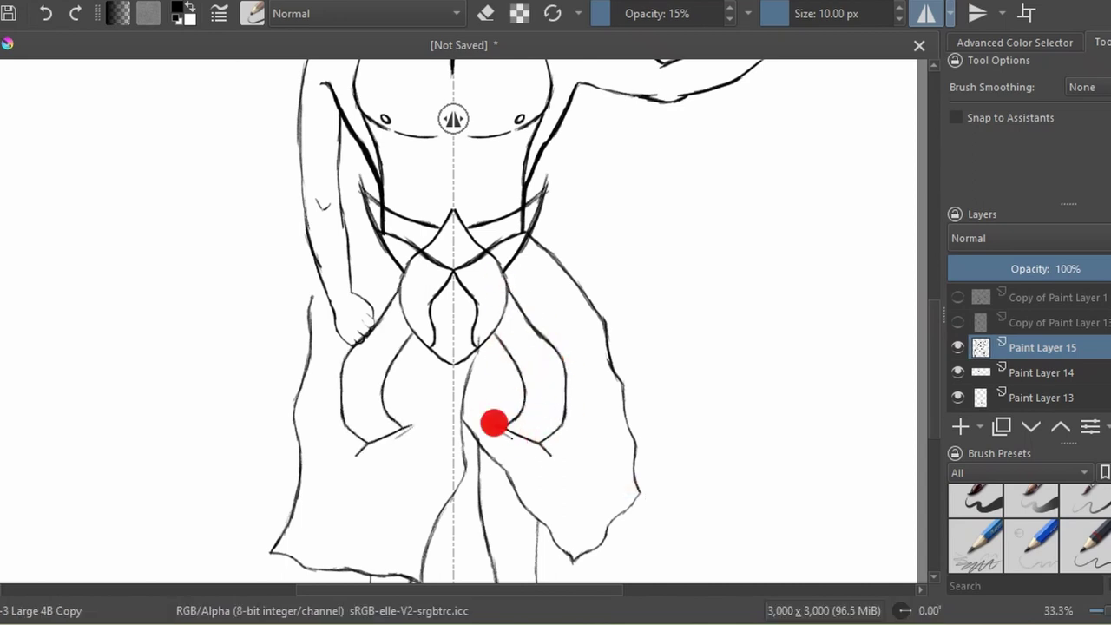
left_click_drag(495, 425, 553, 458)
scroll(993, 353, "down", 2)
Toggle the belt layer and Paint Layer 14 visibility to compare the lines.
left_click(958, 299)
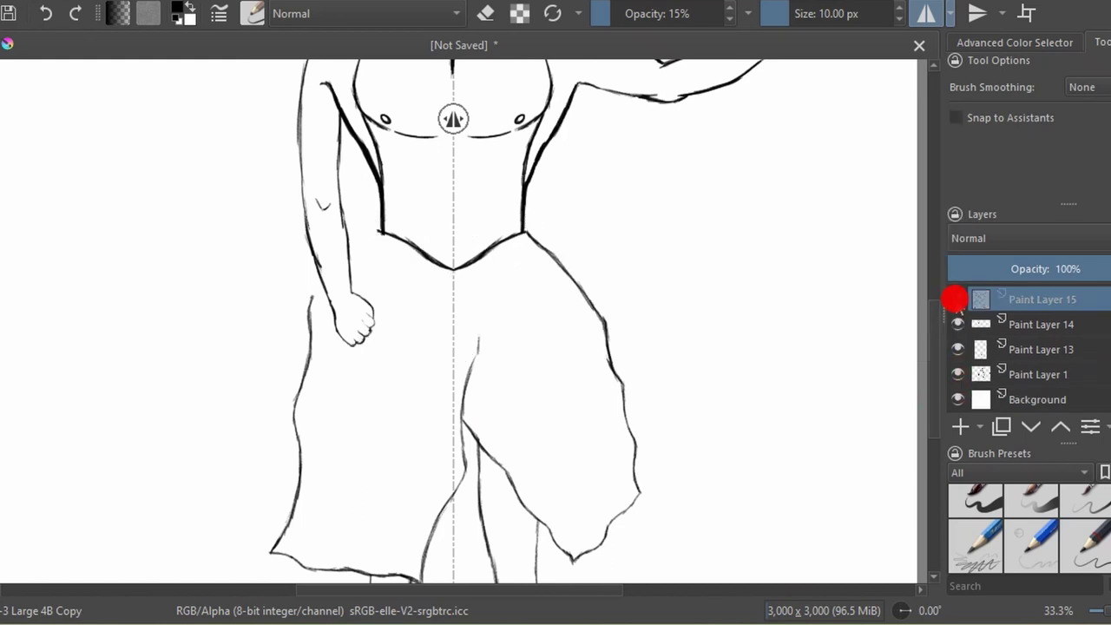
left_click(958, 373)
left_click(958, 323)
key("e")
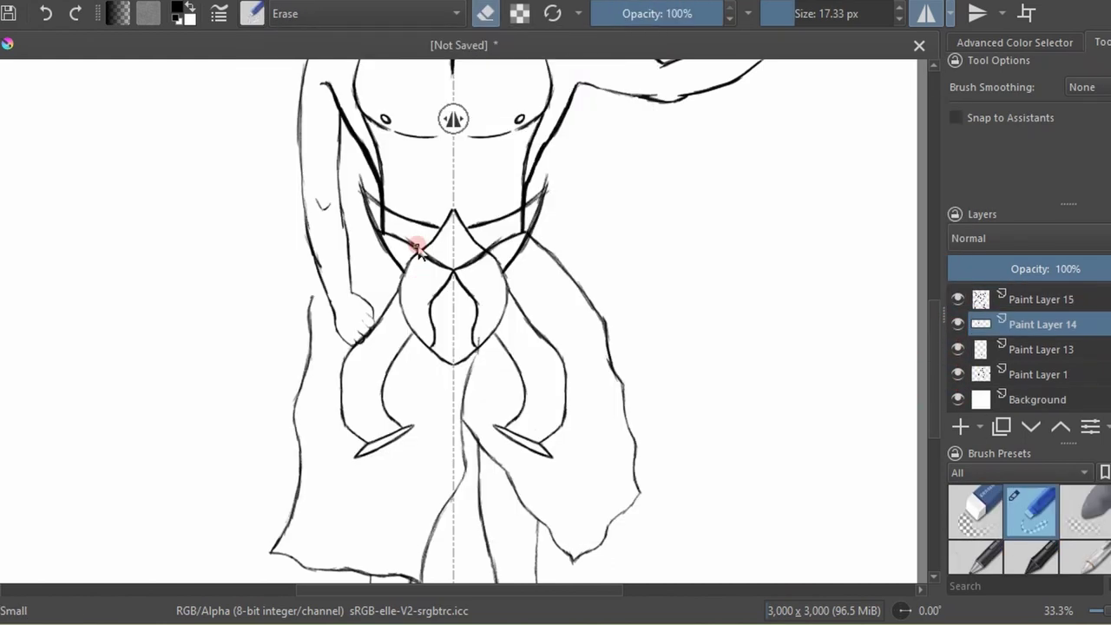
left_click(503, 206)
left_click(1032, 298)
left_click(367, 193)
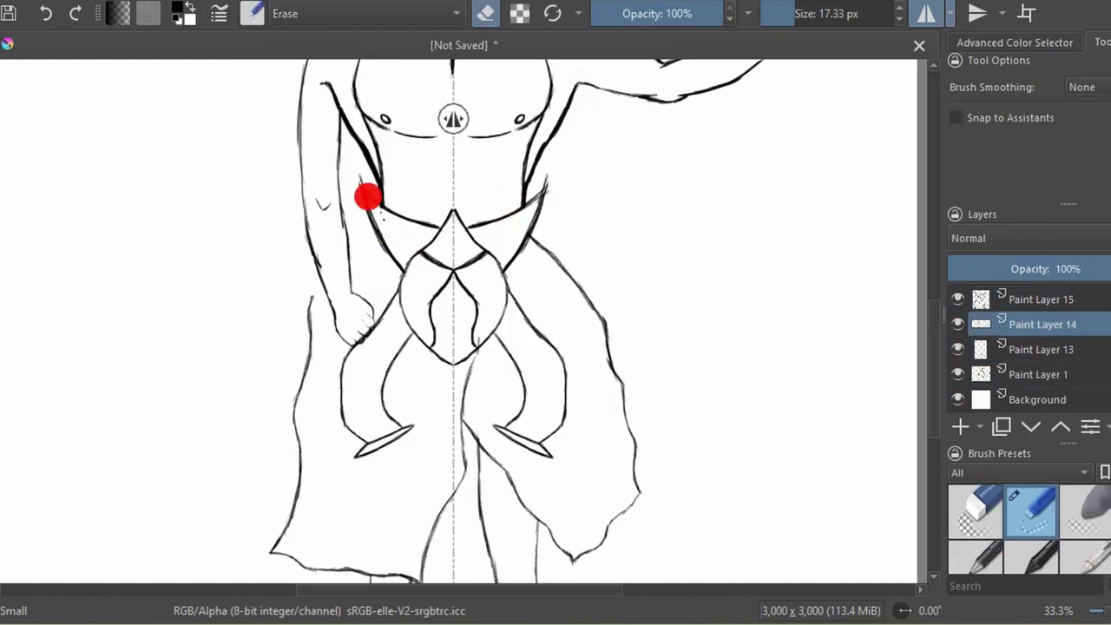
left_click(958, 324)
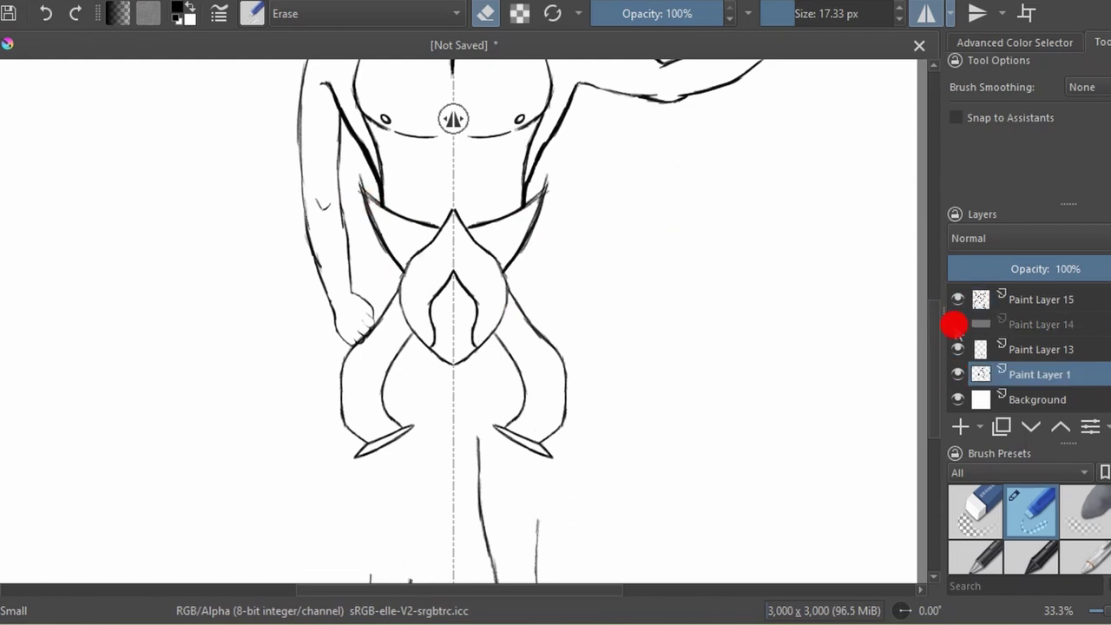
With mirroring off, redraw the loincloth contour to the left of the hand.
key("e")
key("e")
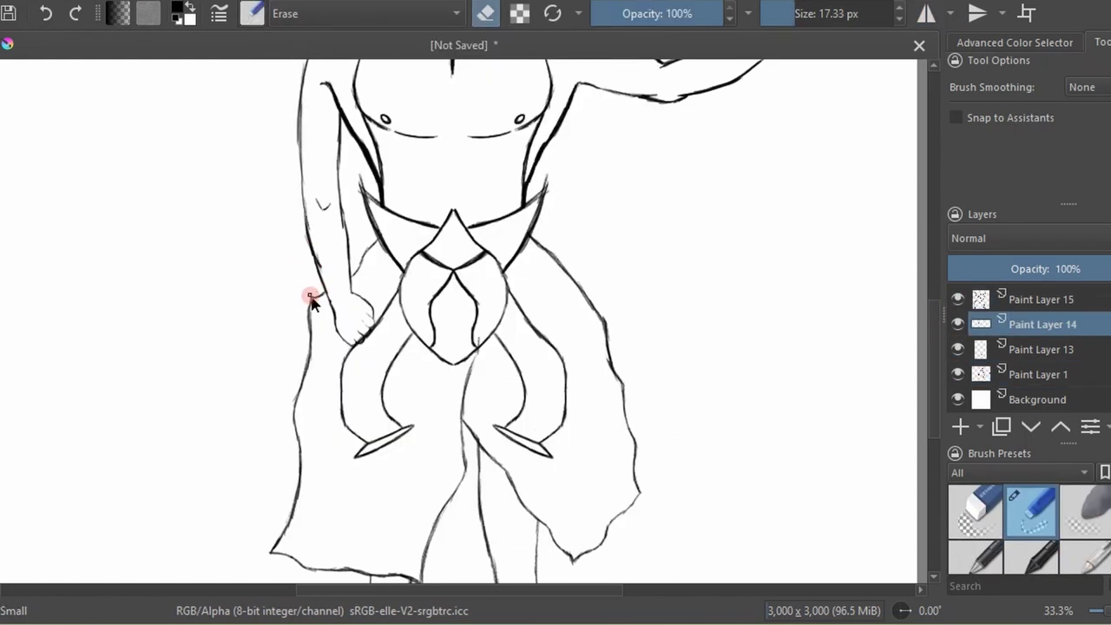
key("minus")
key("plus")
key("e")
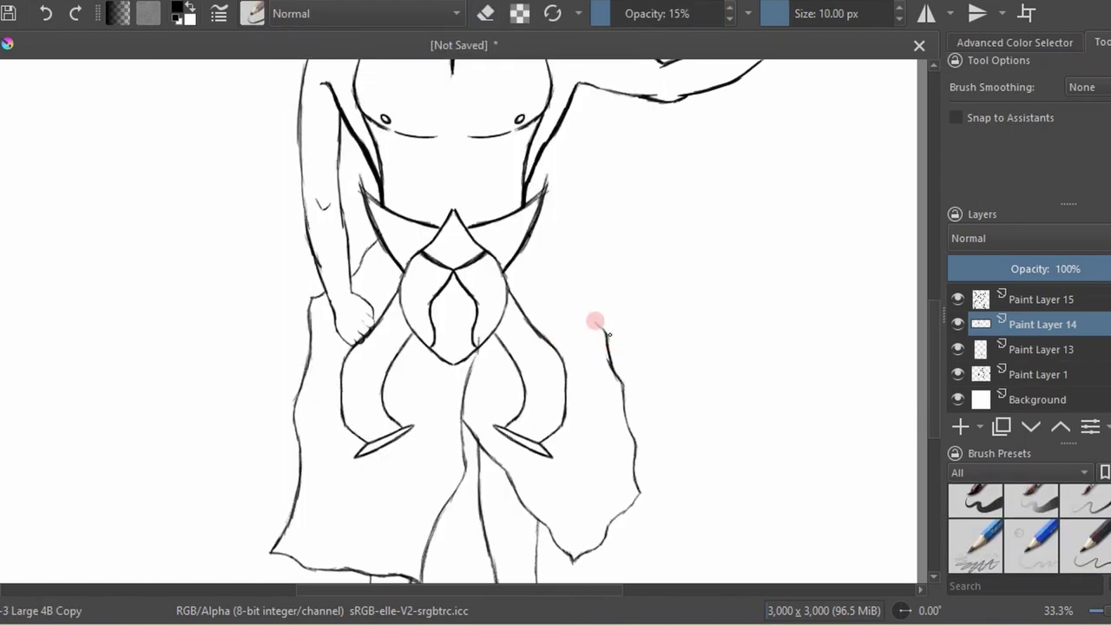
key("e")
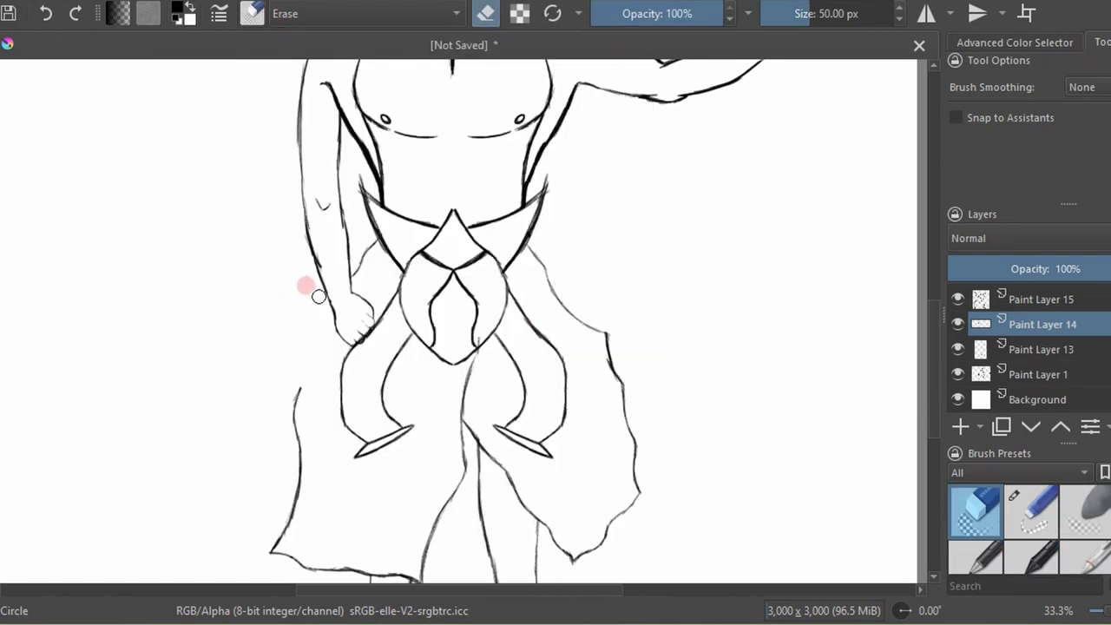
key("e")
left_click_drag(301, 389, 332, 326)
key("e")
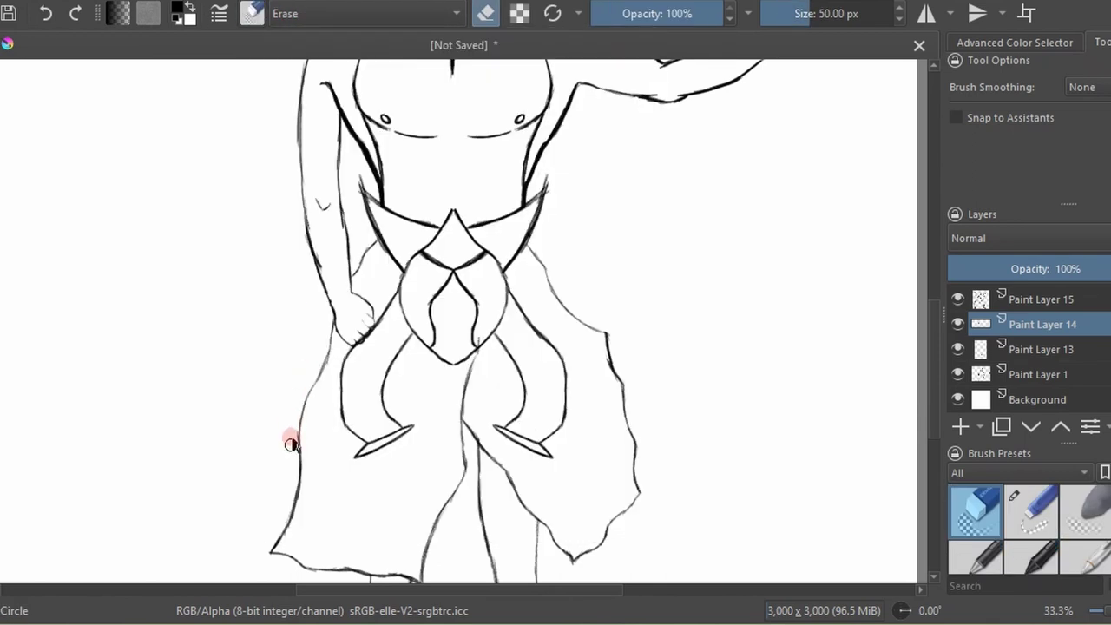
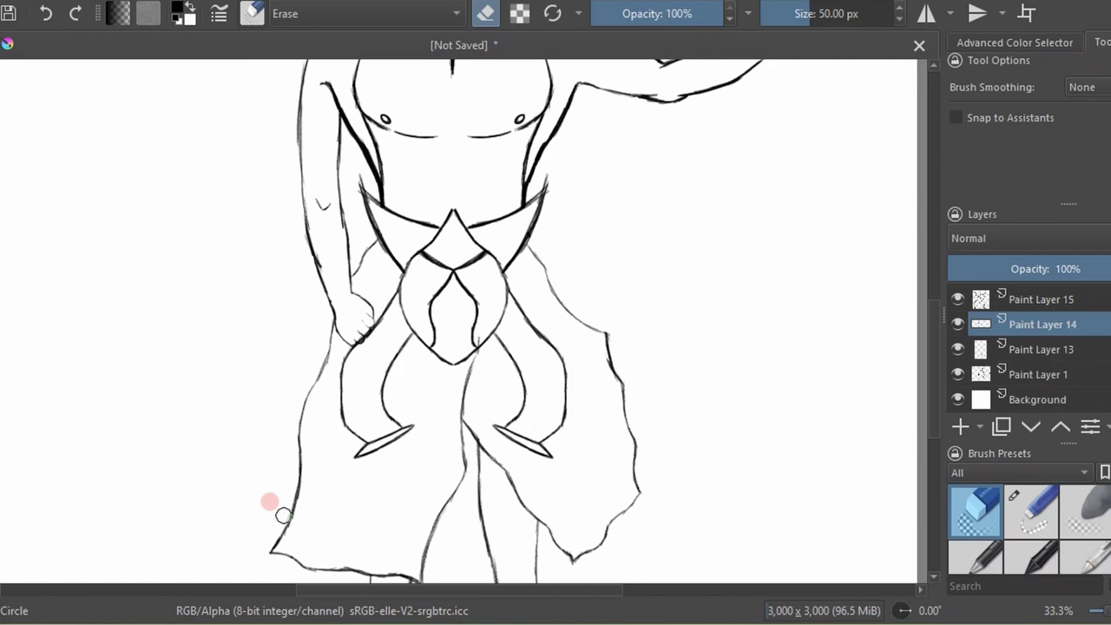
Zoom out, move to the layer above, and select the smaller eraser pen preset.
key("minus")
key("Page_Up")
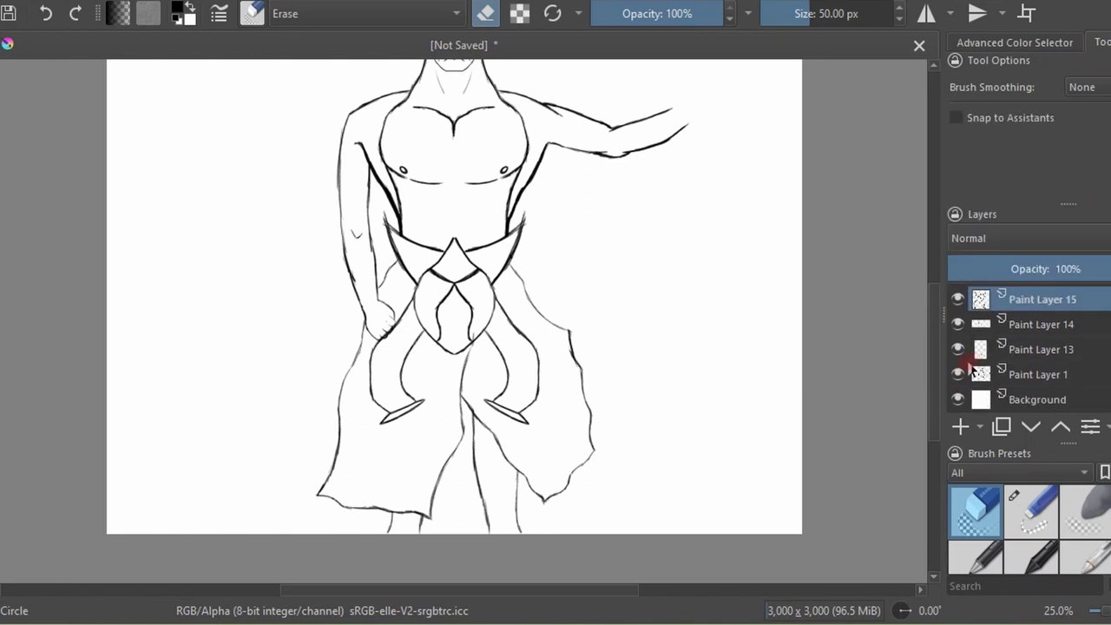
left_click(252, 13)
left_click(347, 69)
scroll(665, 434, "up", 2)
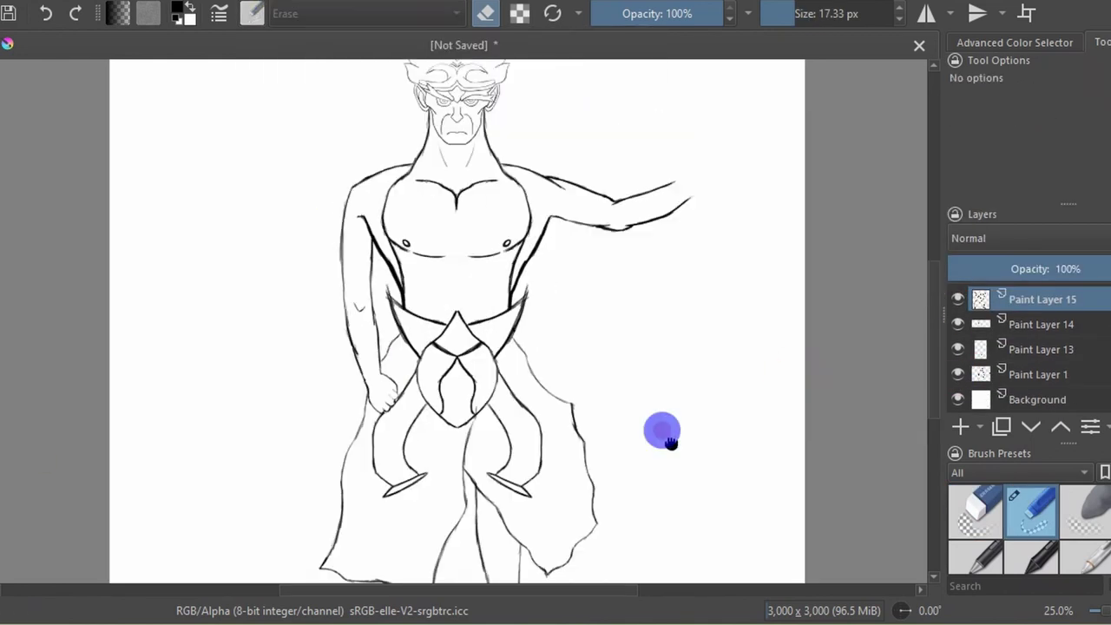
Add a new empty Paint Layer 16 above the warrior sketch.
key("minus")
key("Insert")
key("plus")
key("plus")
key("plus")
Turn on horizontal mirror painting and sketch symmetric collar and chest-plate lines on Paint Layer 16.
key("slash")
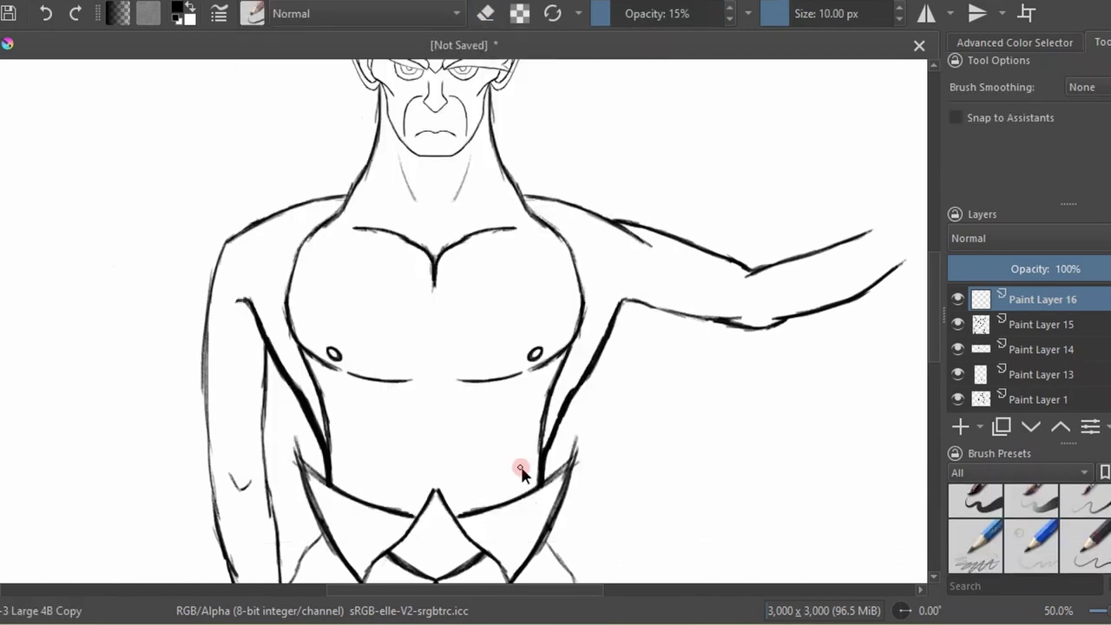
key("minus")
key("minus")
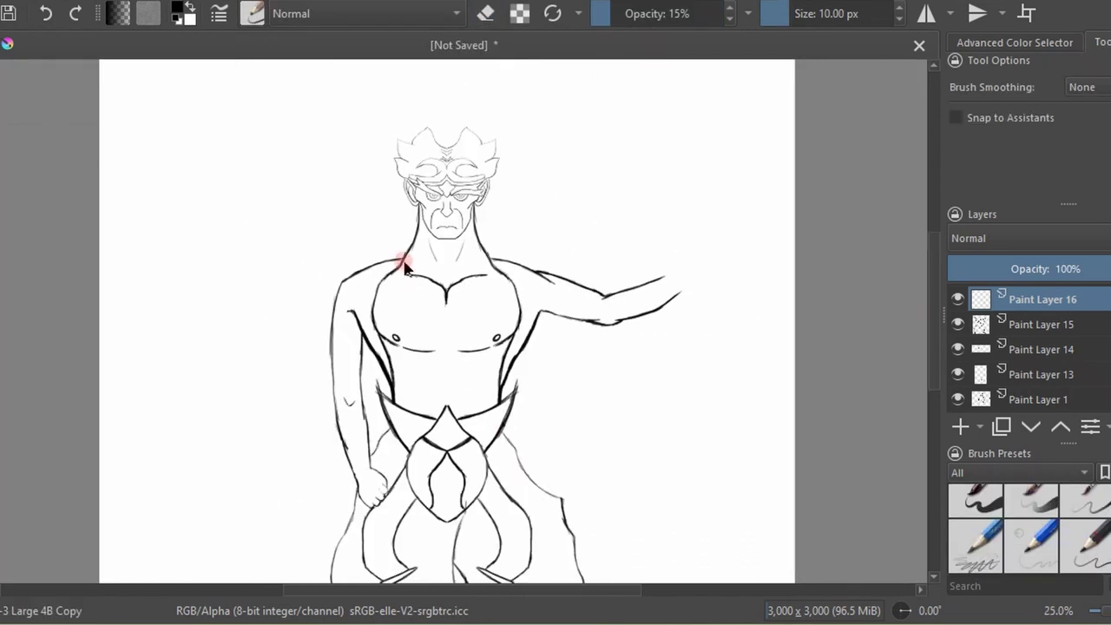
key("m")
left_click_drag(405, 266, 431, 289)
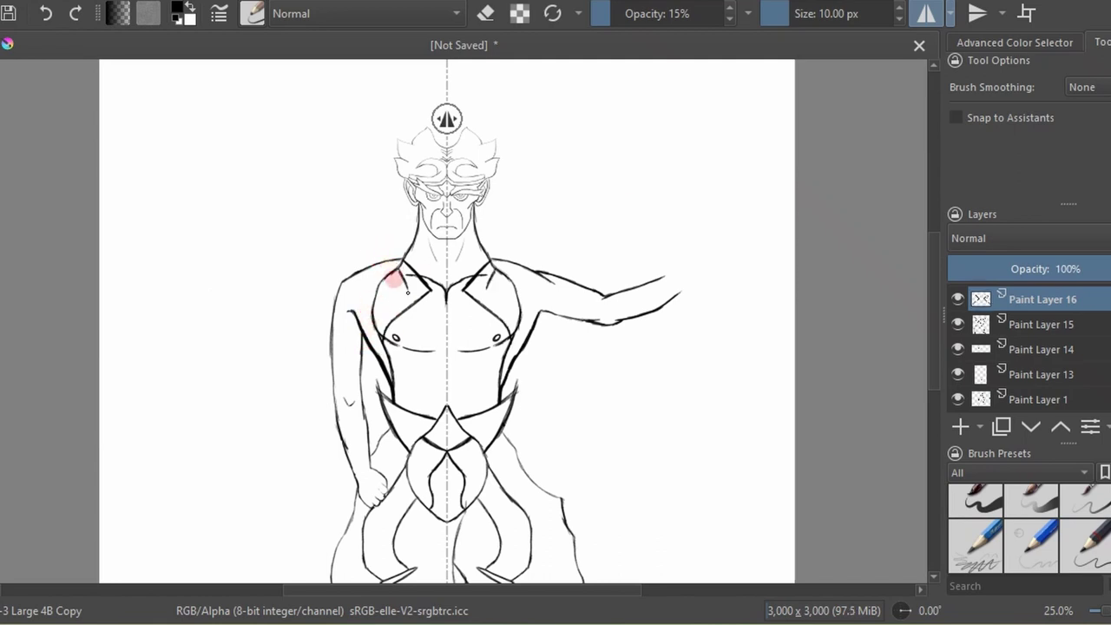
key("slash")
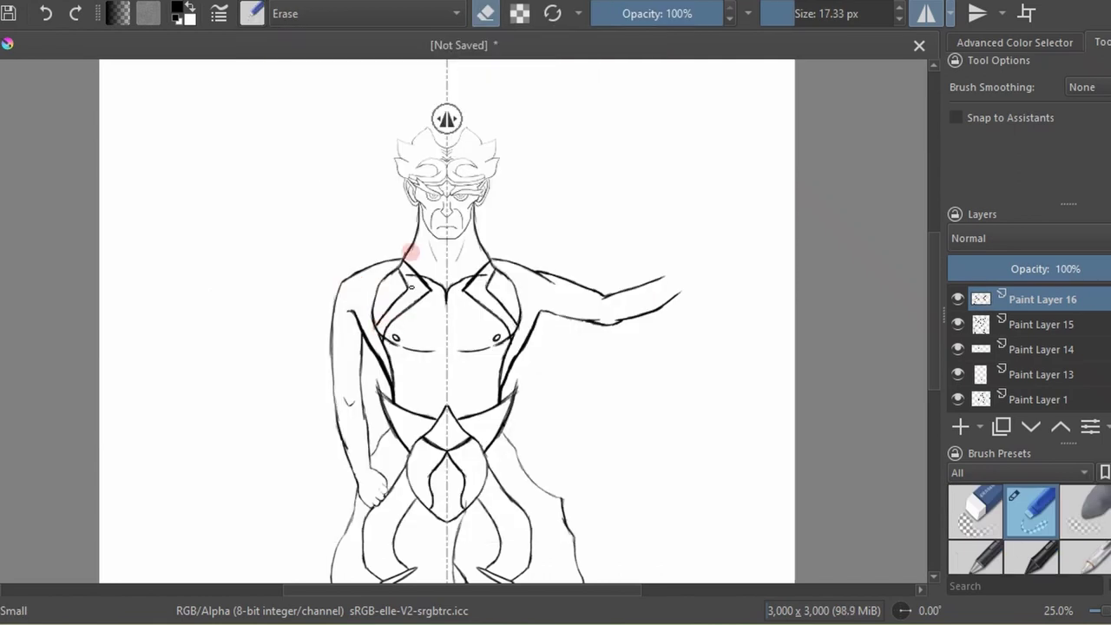
key("slash")
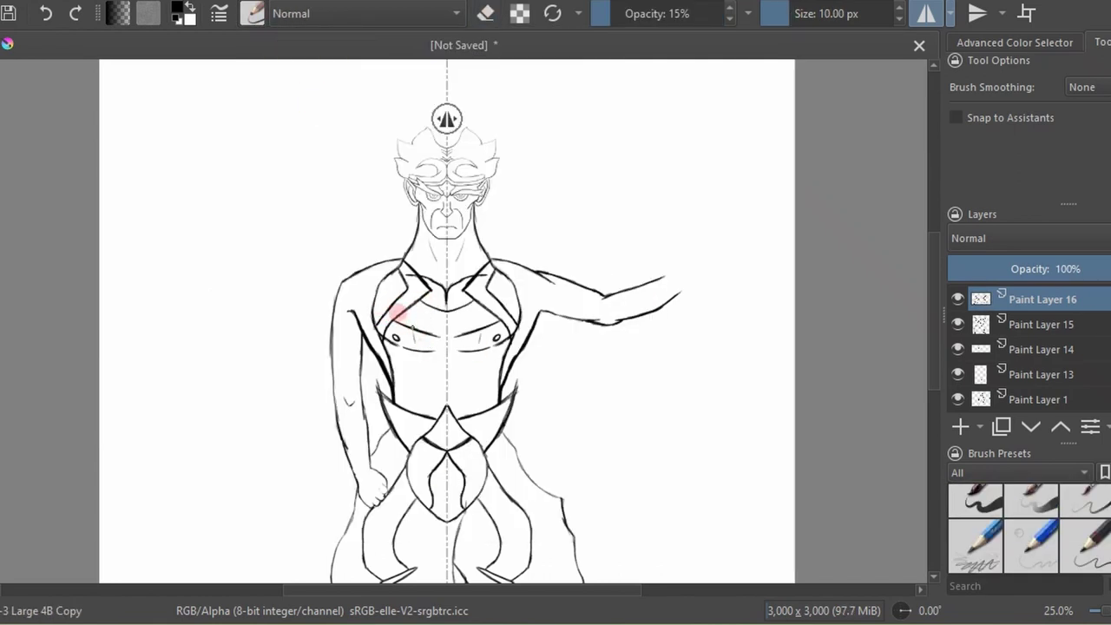
Undo the accidental armor-layer deletion, add Paint Layer 17, and turn mirror painting off.
key("shift+Delete")
key("slash")
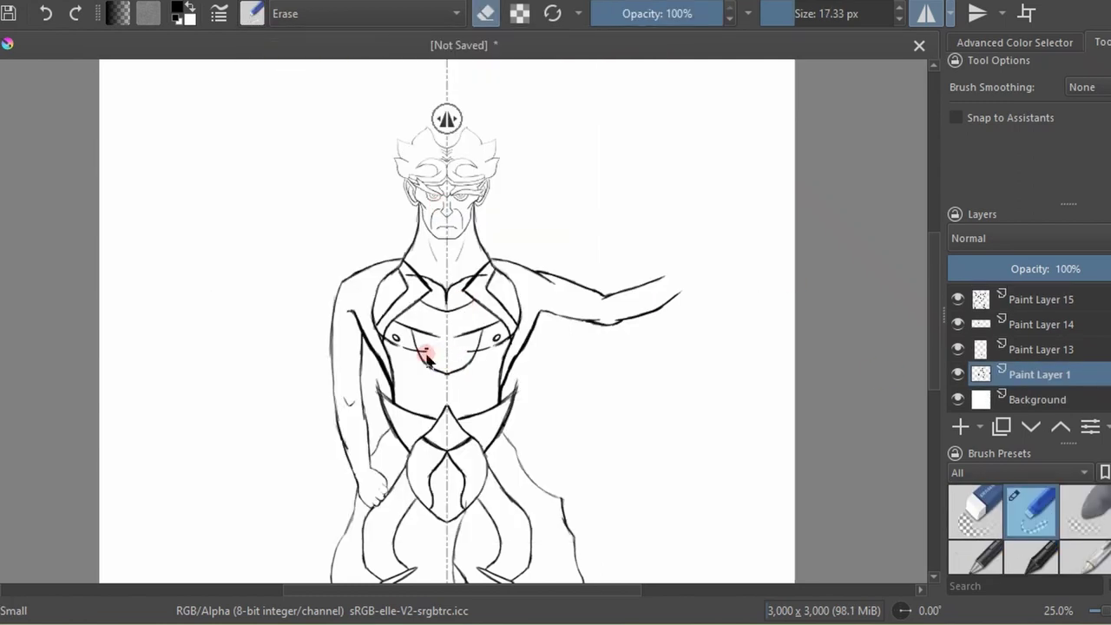
key("ctrl+z")
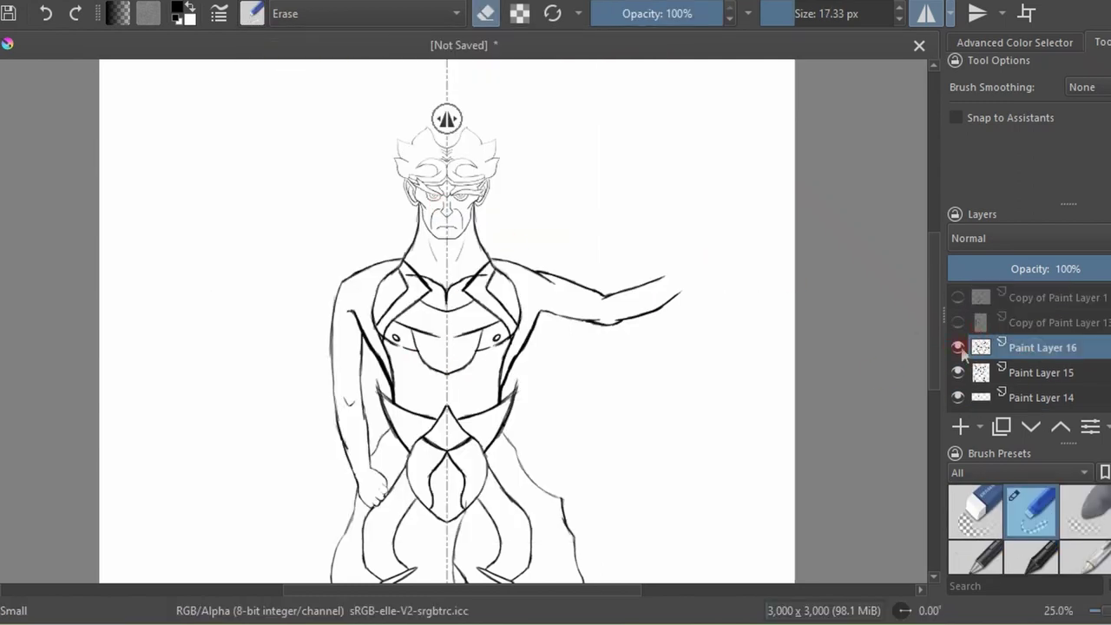
key("slash")
key("Insert")
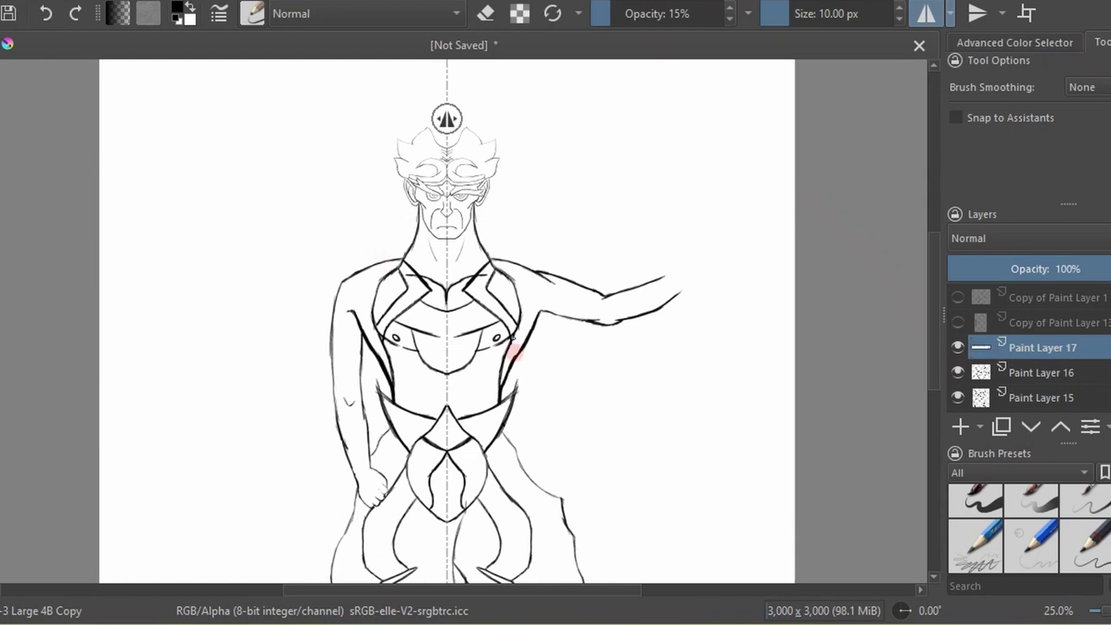
key("m")
left_click(352, 277)
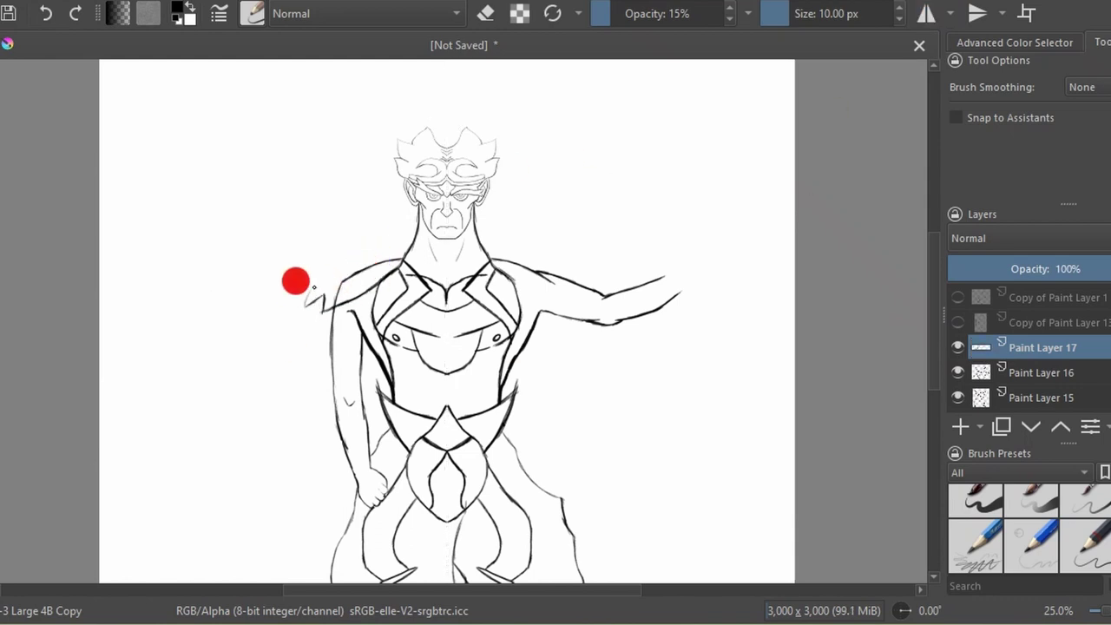
With the Large 4B Copy pencil, draw the cape outline from the left shoulder down past the hip.
key("slash")
key("F6")
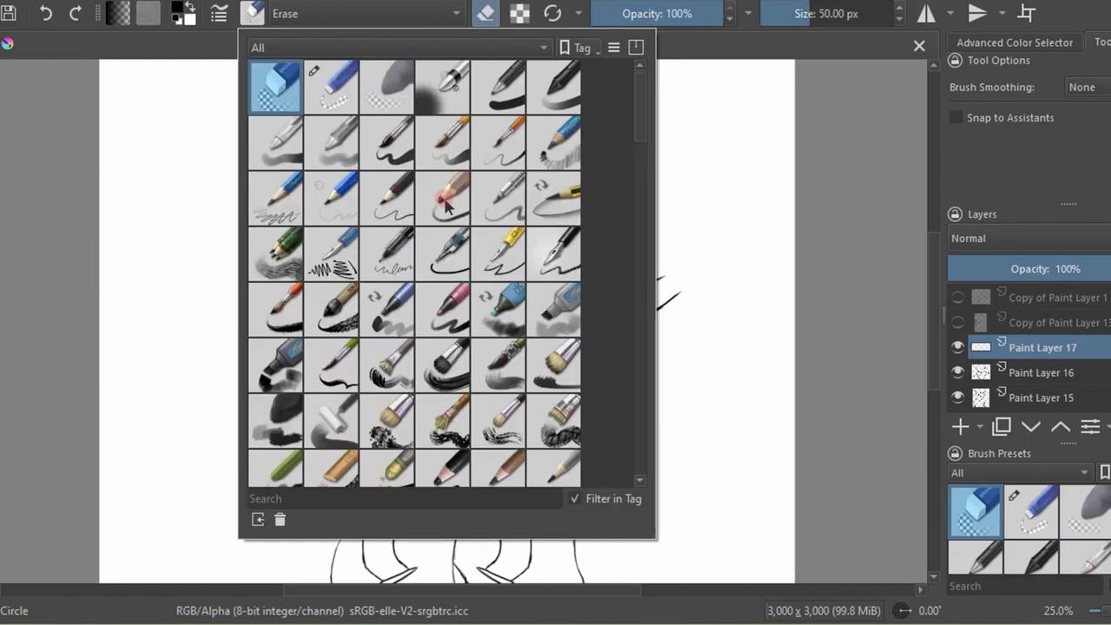
left_click(444, 204)
left_click_drag(352, 271, 304, 317)
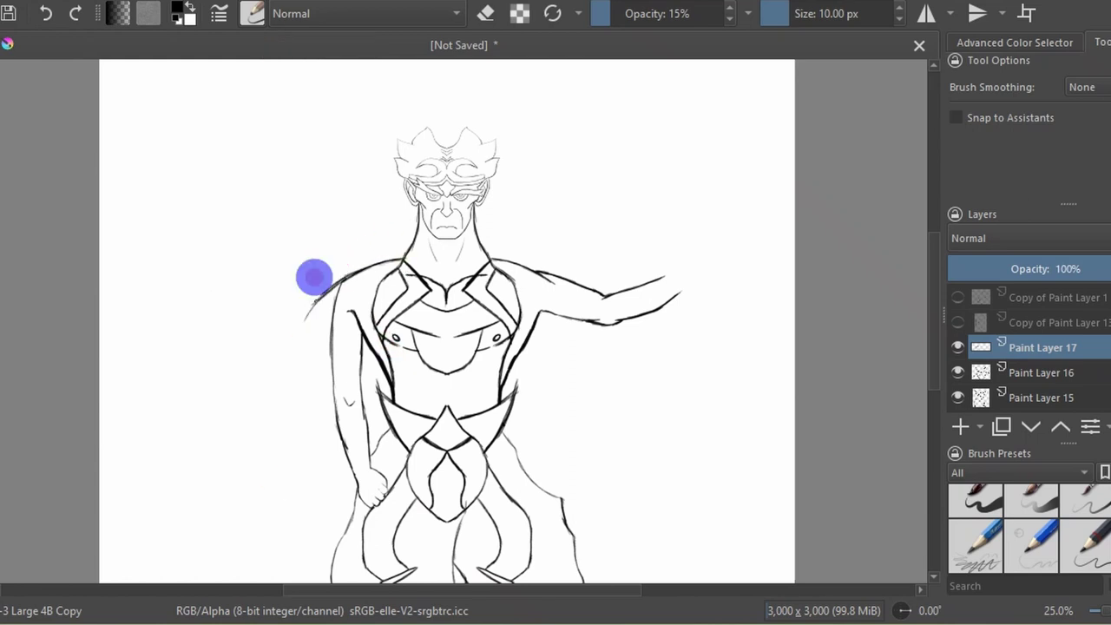
left_click_drag(288, 280, 296, 400)
key("slash")
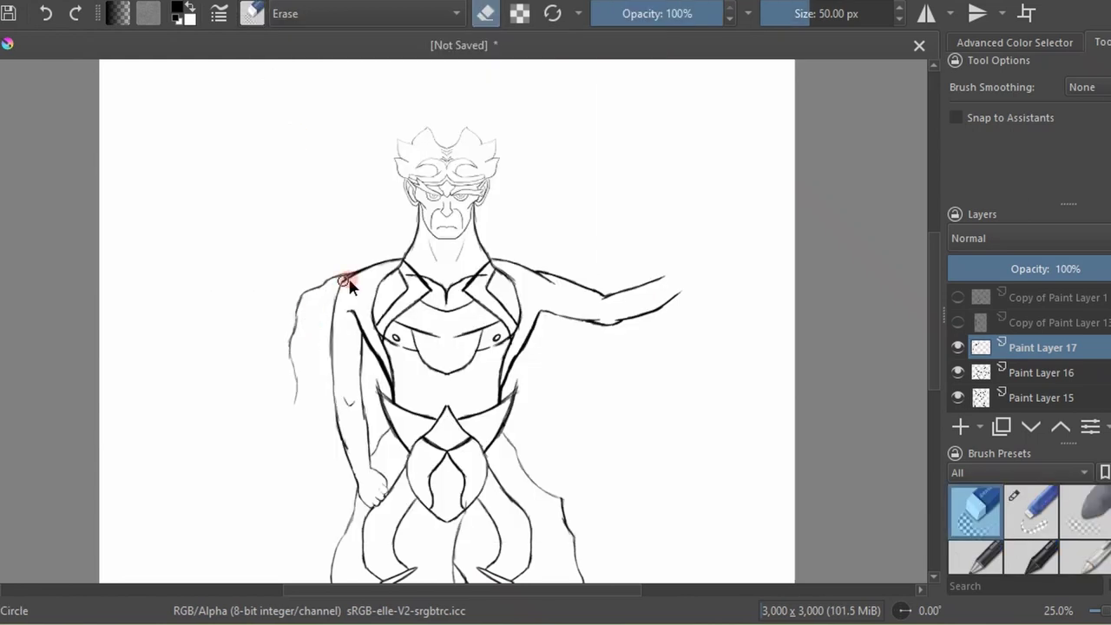
key("slash")
left_click_drag(288, 280, 274, 194)
left_click_drag(260, 318, 283, 427)
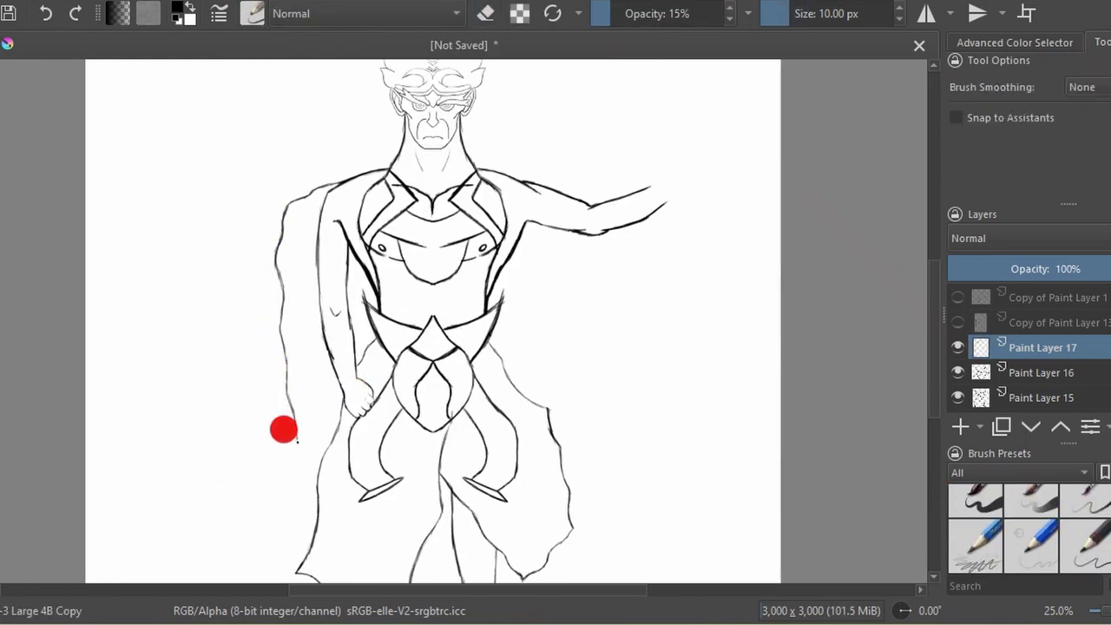
mouse_move(268, 286)
left_mouse_down()
mouse_move(282, 470)
mouse_move(356, 497)
mouse_move(364, 489)
mouse_move(336, 511)
left_mouse_up()
left_click_drag(379, 370, 363, 265)
Try erasing arm lines under the cape on Paint Layer 1, undo it, and select a hidden copy layer.
scroll(1025, 347, "down", 3)
left_click(1033, 374)
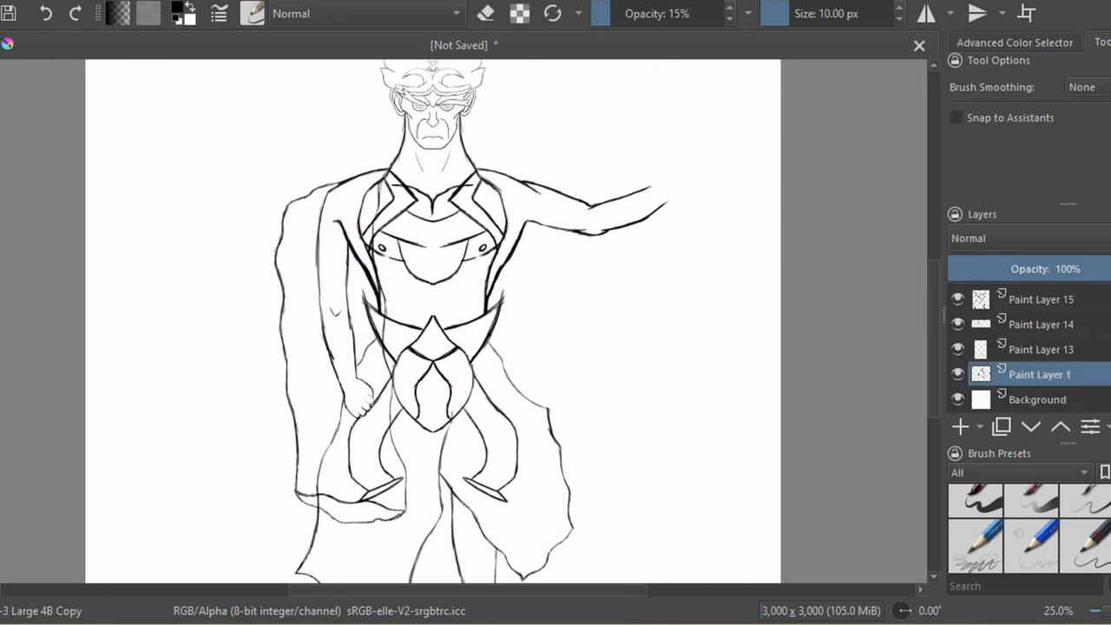
key("e")
left_click_drag(324, 208, 333, 335)
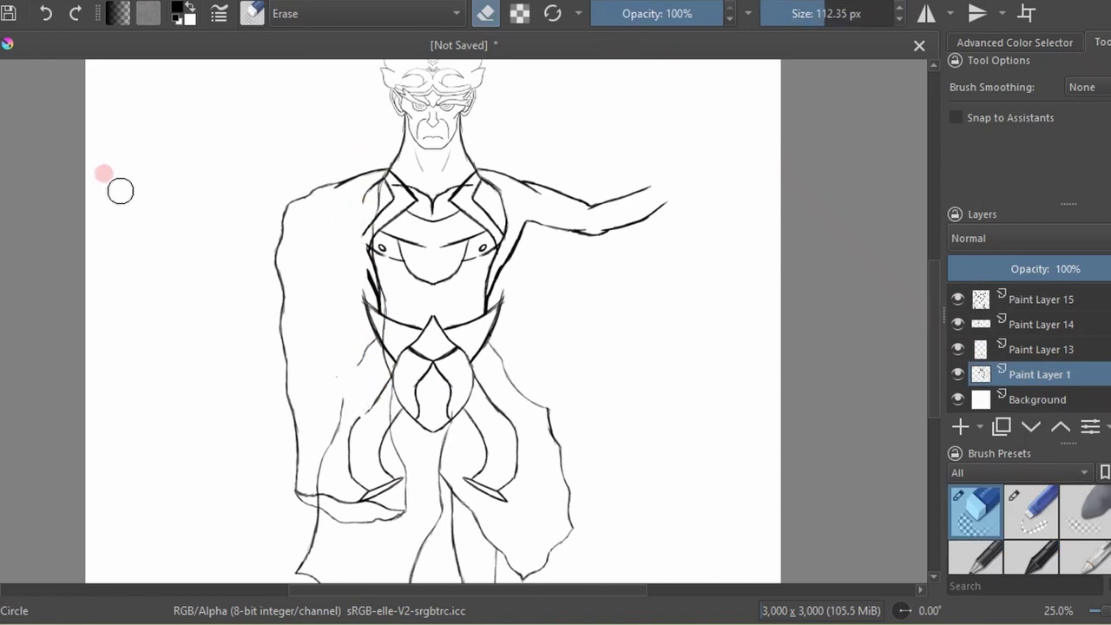
key("ctrl+z")
scroll(1025, 347, "up", 3)
left_click(1024, 322)
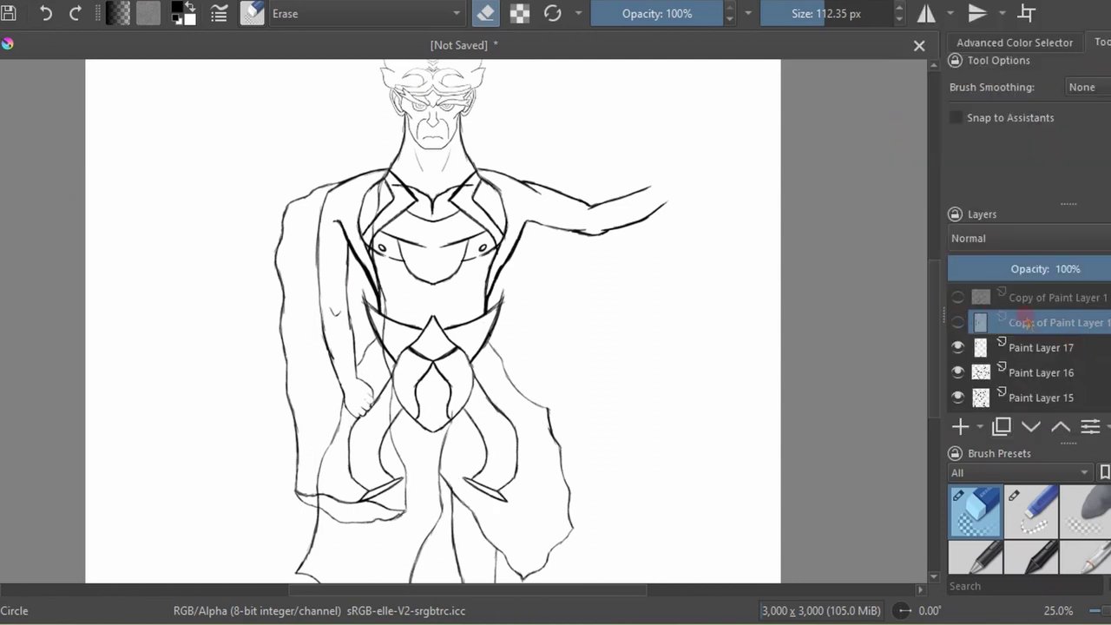
Delete the hidden copy layers and create a New Layer From Visible.
key("shift+Delete")
scroll(998, 365, "down", 2)
right_click(1022, 299)
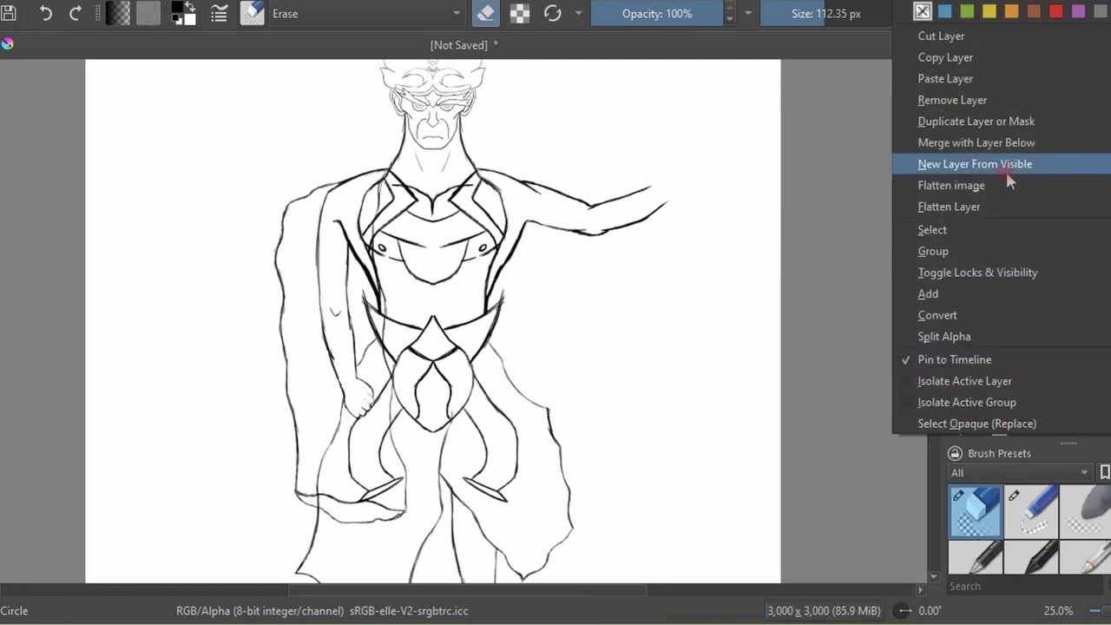
left_click(1004, 161)
left_click(1037, 349)
Erase arm and swirl lines inside the cape on Paint Layers 1 and 14, moving the merged copy to the bottom.
left_click_drag(337, 359, 337, 194)
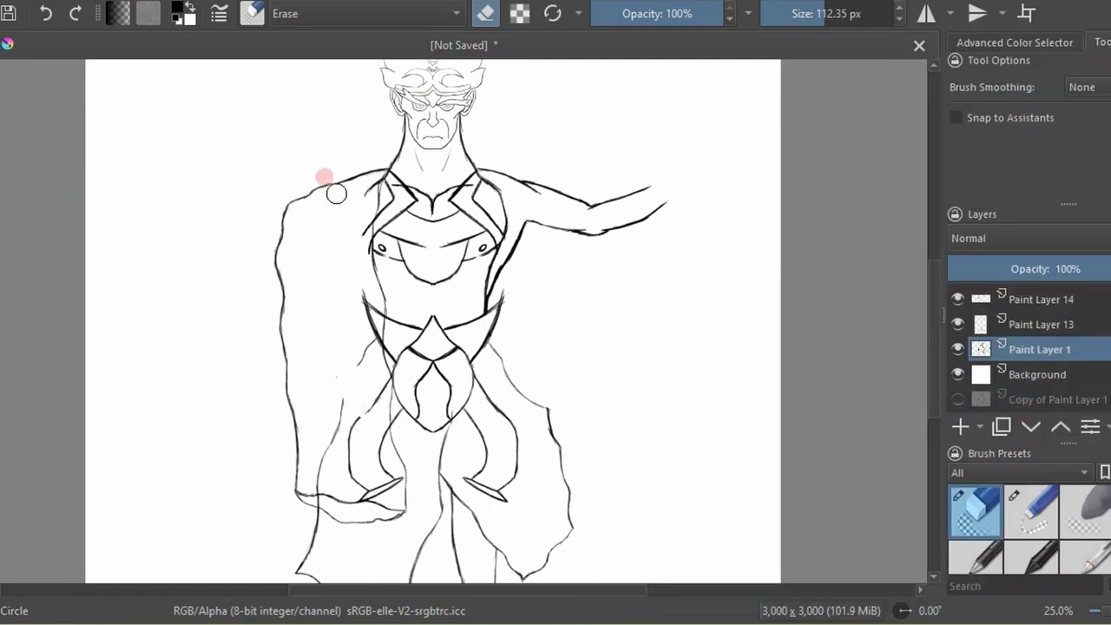
scroll(965, 330, "up", 1)
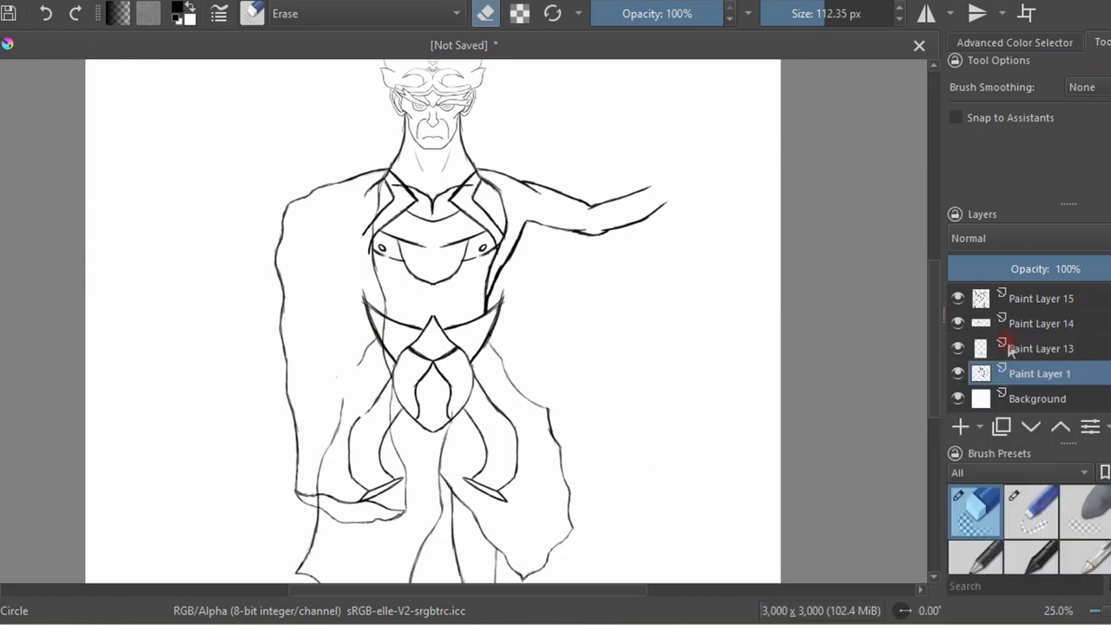
scroll(985, 347, "up", 1)
left_click_drag(1042, 299, 1037, 399)
scroll(955, 316, "up", 4)
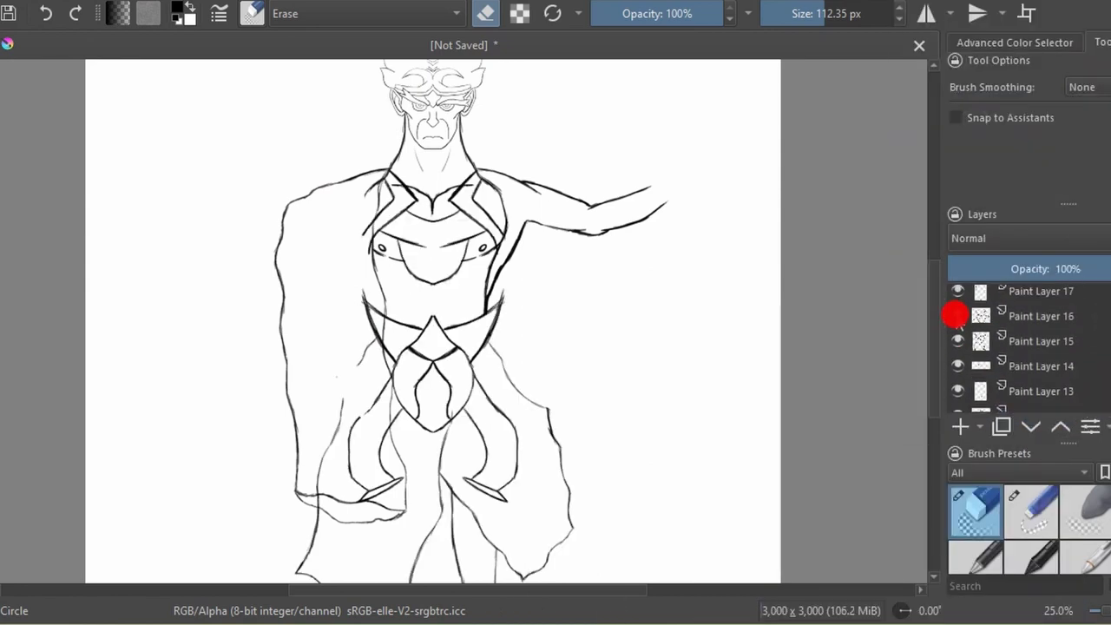
left_click(961, 122)
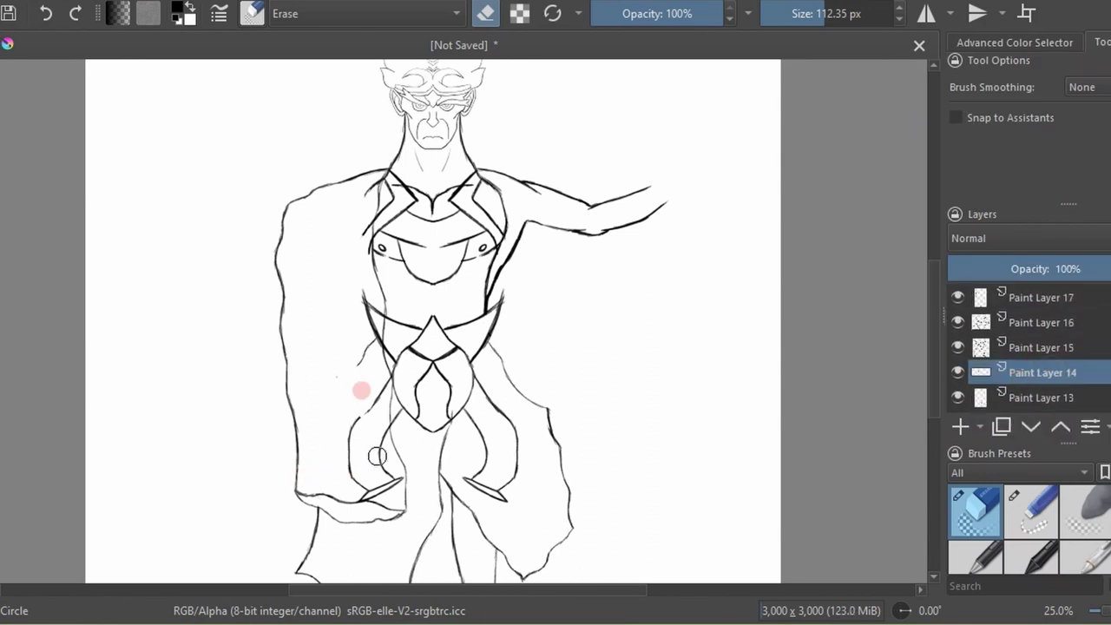
left_click(992, 352)
mouse_move(373, 513)
left_mouse_down()
mouse_move(360, 359)
mouse_move(369, 291)
left_mouse_up()
left_click(1042, 323)
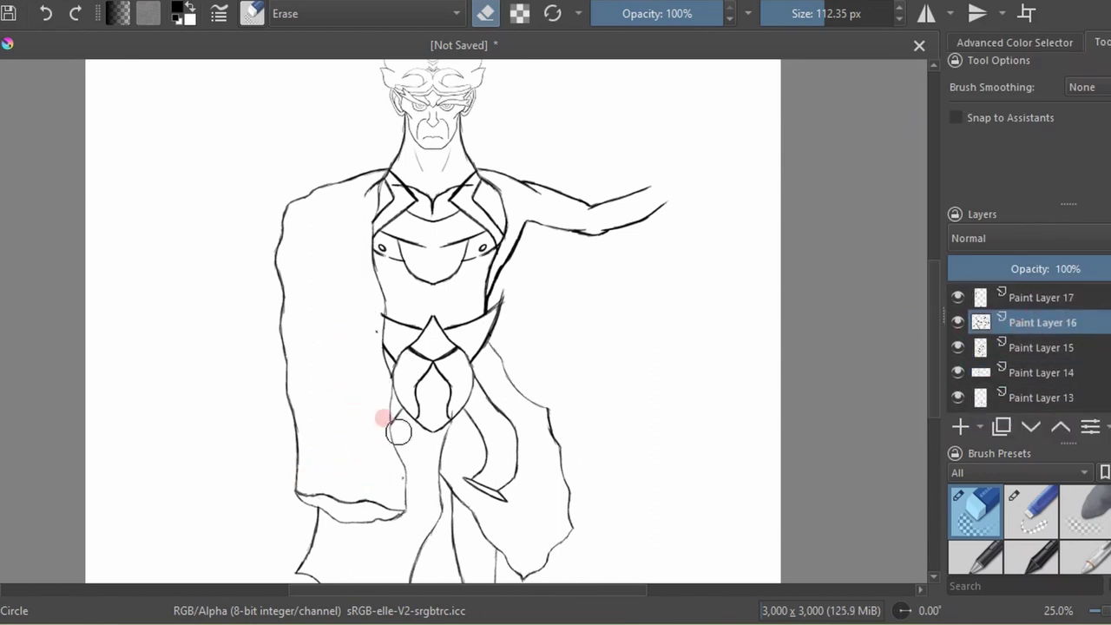
Reshape the upper-left cape and shoulder outline, then duplicate Paint Layer 15.
key("Page_Up")
key("slash")
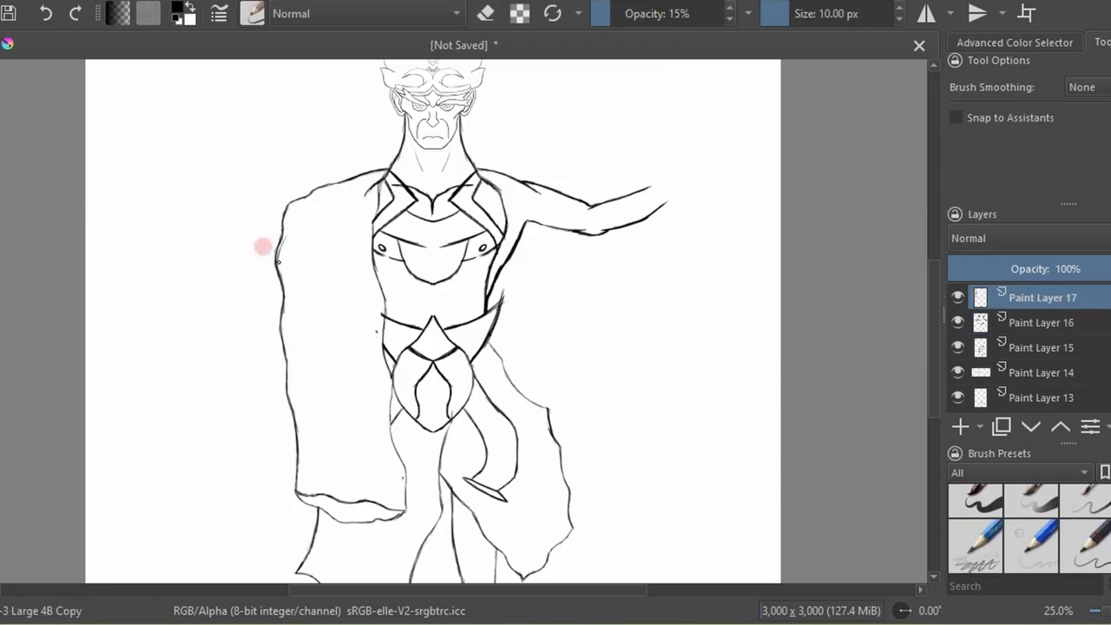
key("slash")
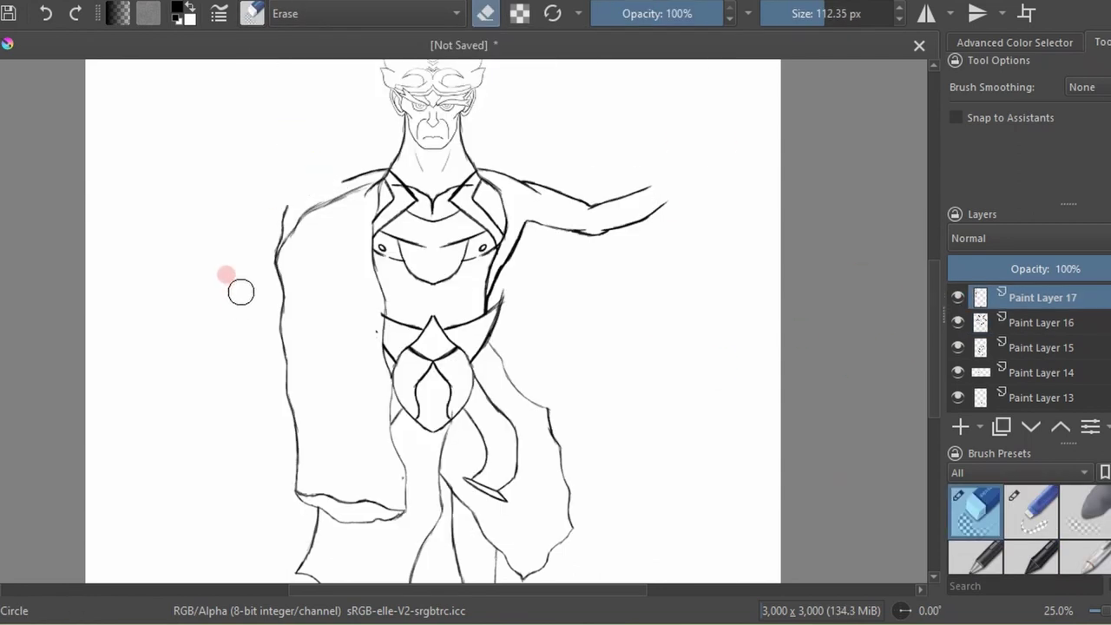
left_click_drag(321, 187, 344, 252)
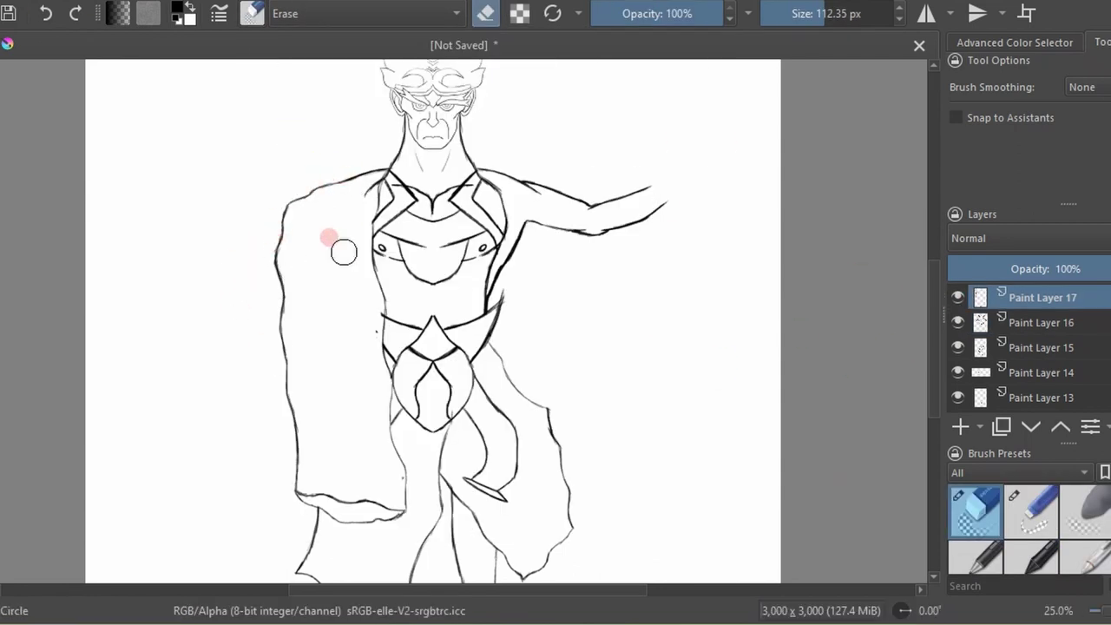
key("Page_Down")
key("Page_Down")
key("Page_Down")
key("Page_Up")
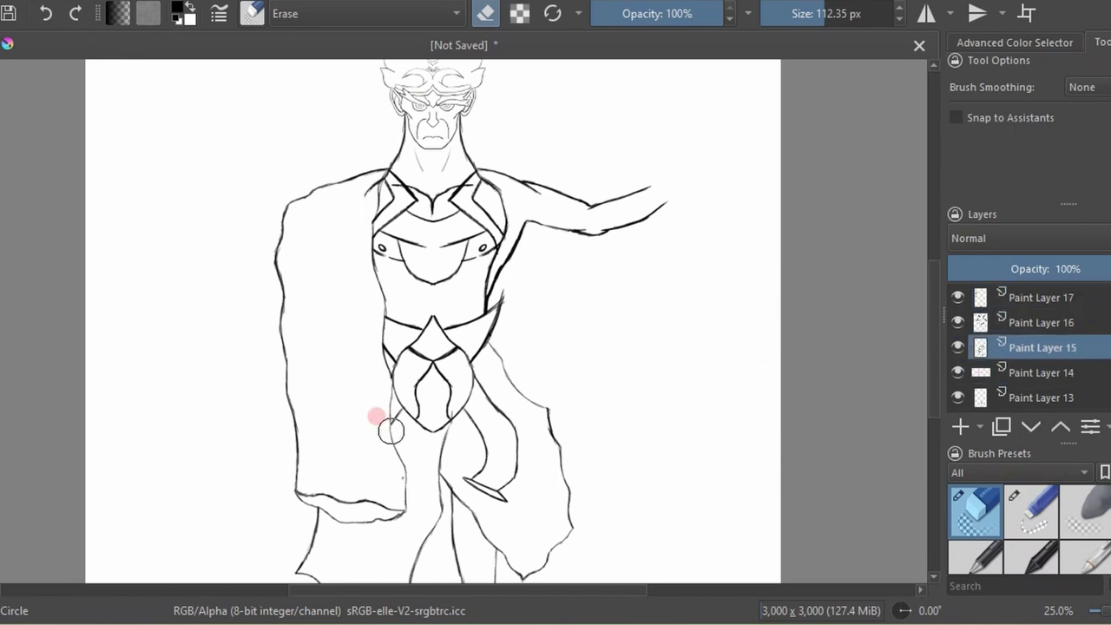
key("ctrl+j")
key("minus")
key("minus")
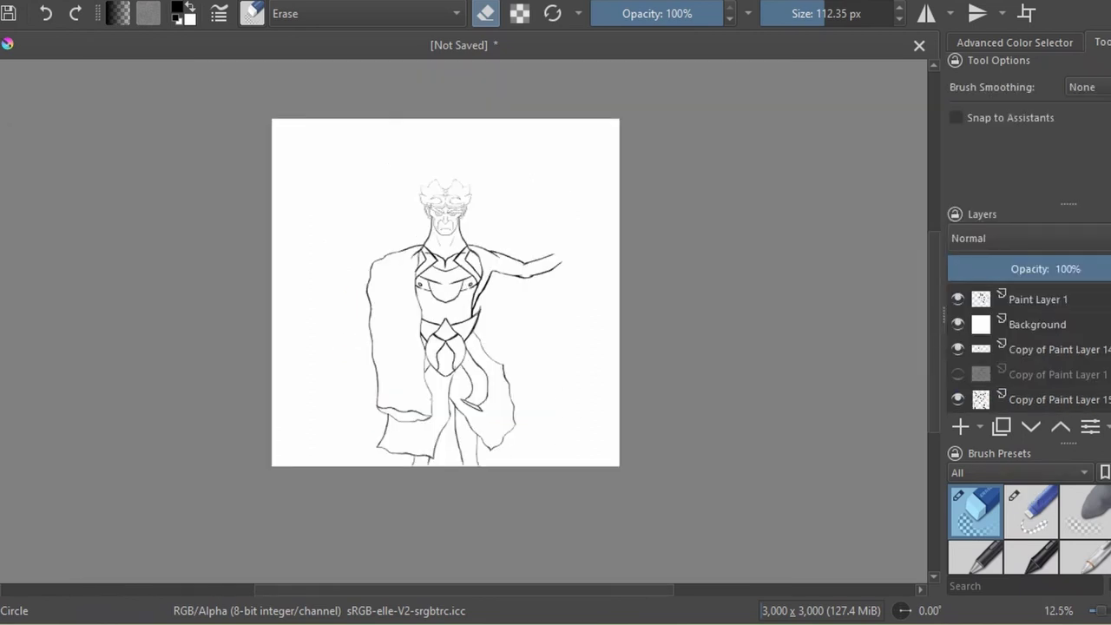
Select Paint Layer 16, then Paint Layer 1, and zoom in on the torso.
key("plus")
key("plus")
key("plus")
left_click(963, 310)
key("slash")
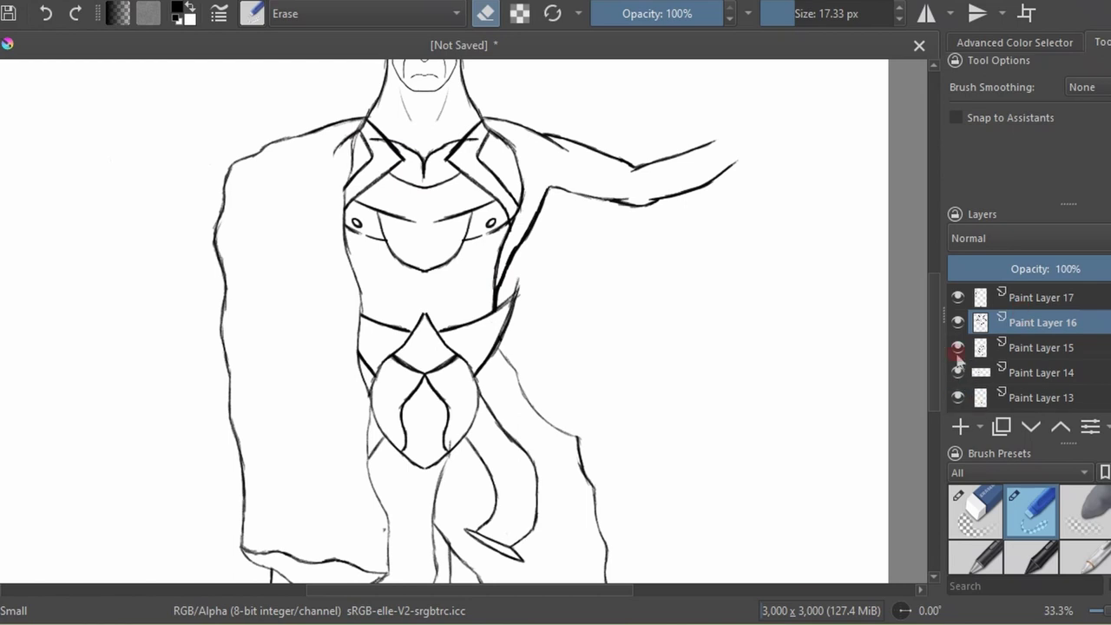
left_click(357, 116)
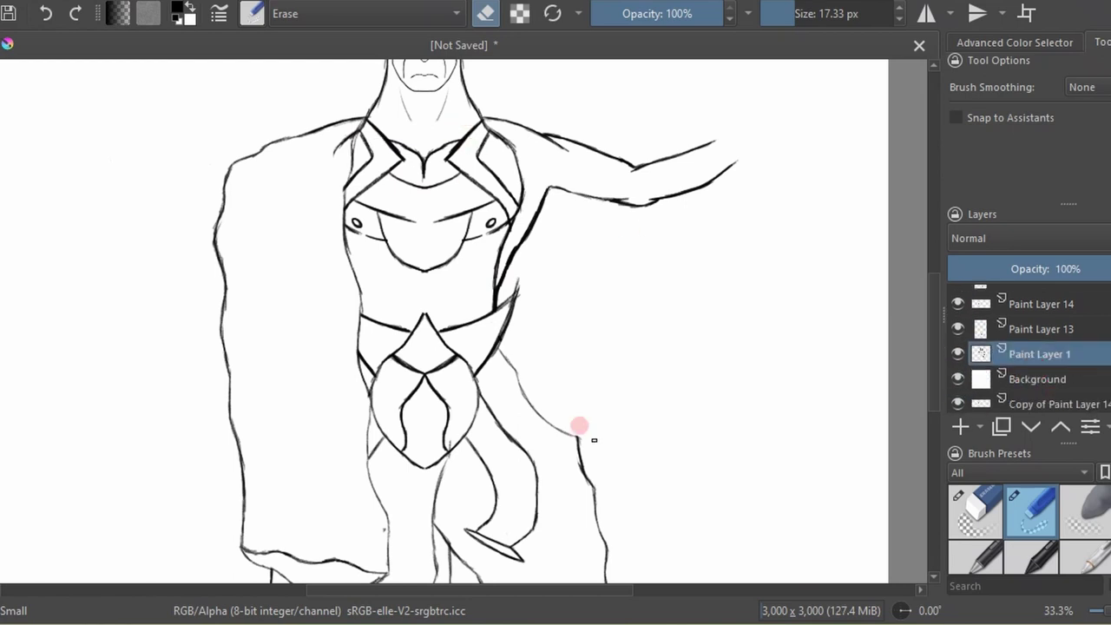
scroll(1024, 347, "up", 3)
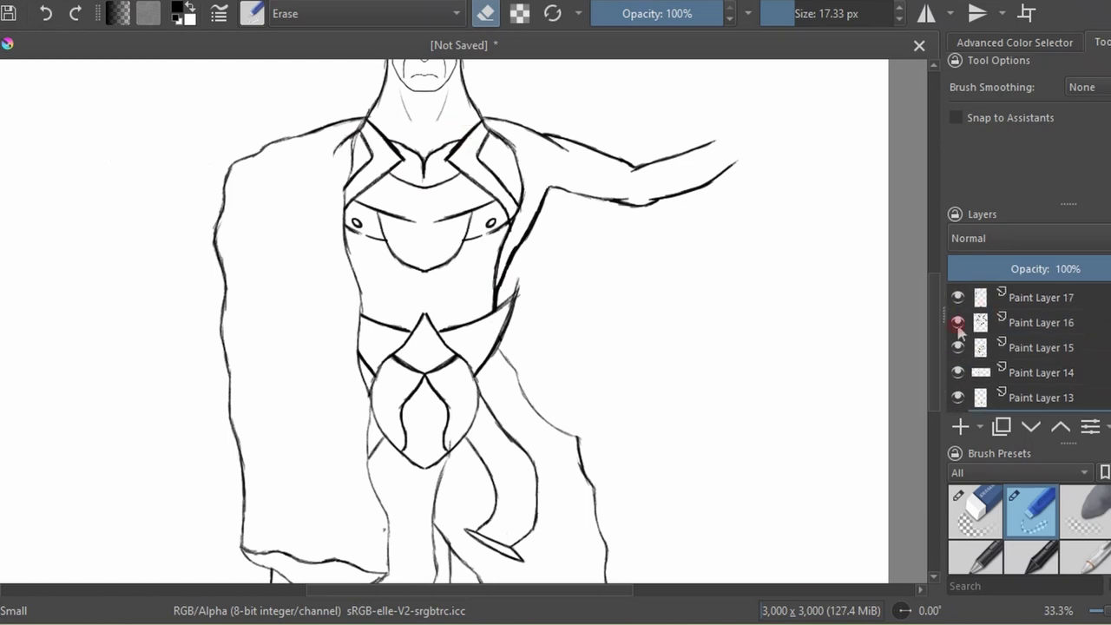
On new Paint Layer 18, sketch faint 15% pencil fold lines in the left cloak and a bottom hem line.
key("Insert")
key("slash")
left_click_drag(330, 444, 358, 519)
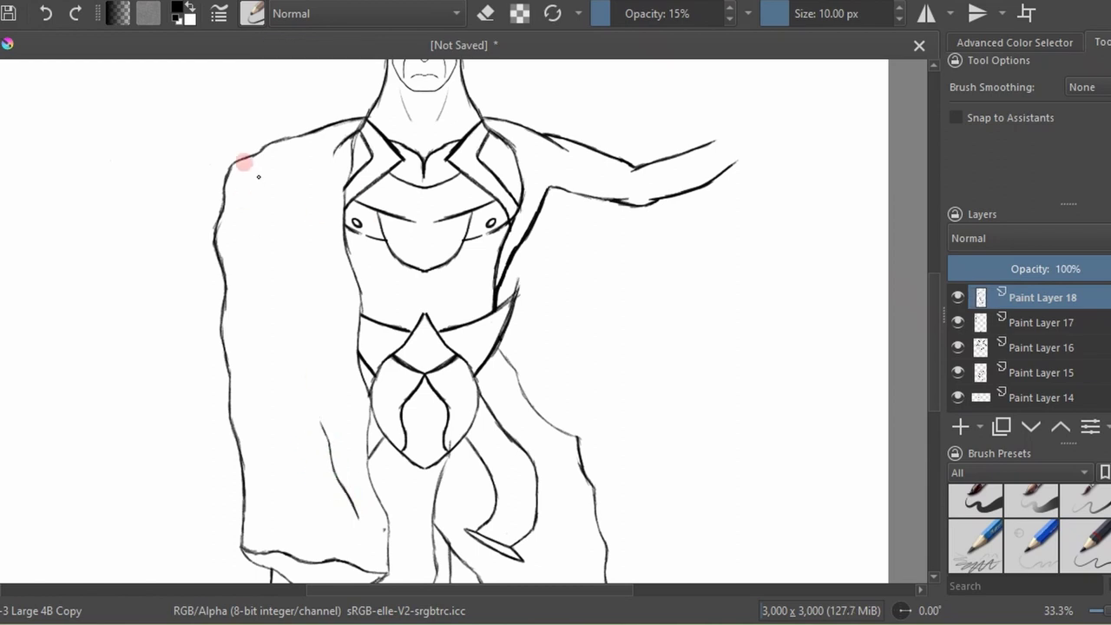
key("F6")
left_click(252, 13)
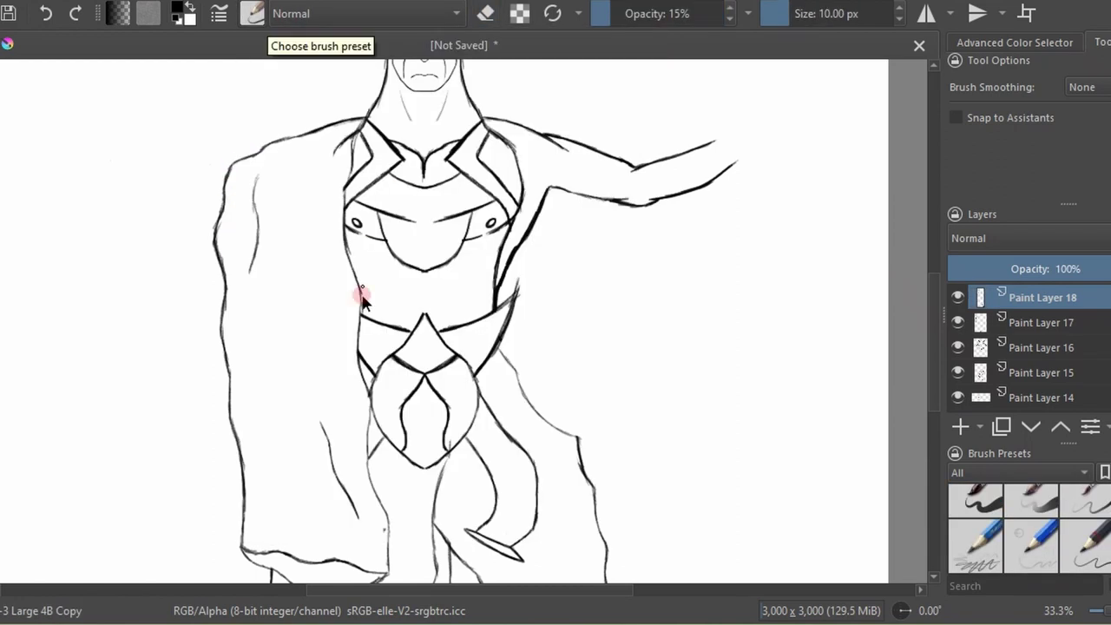
left_click_drag(351, 330, 330, 253)
left_click_drag(383, 535, 236, 522)
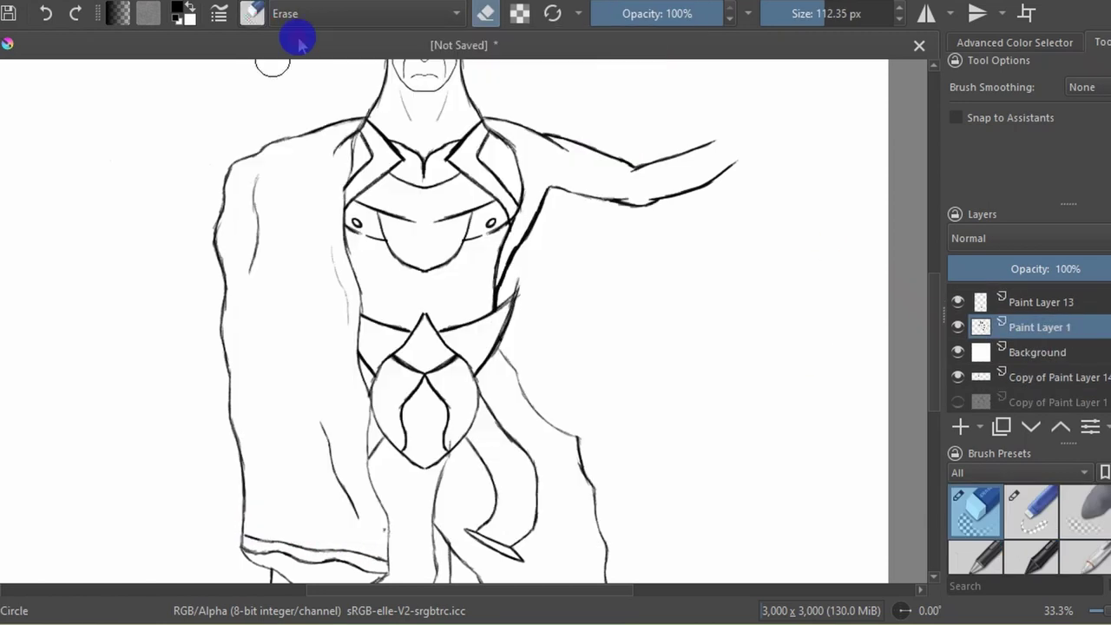
key("minus")
key("minus")
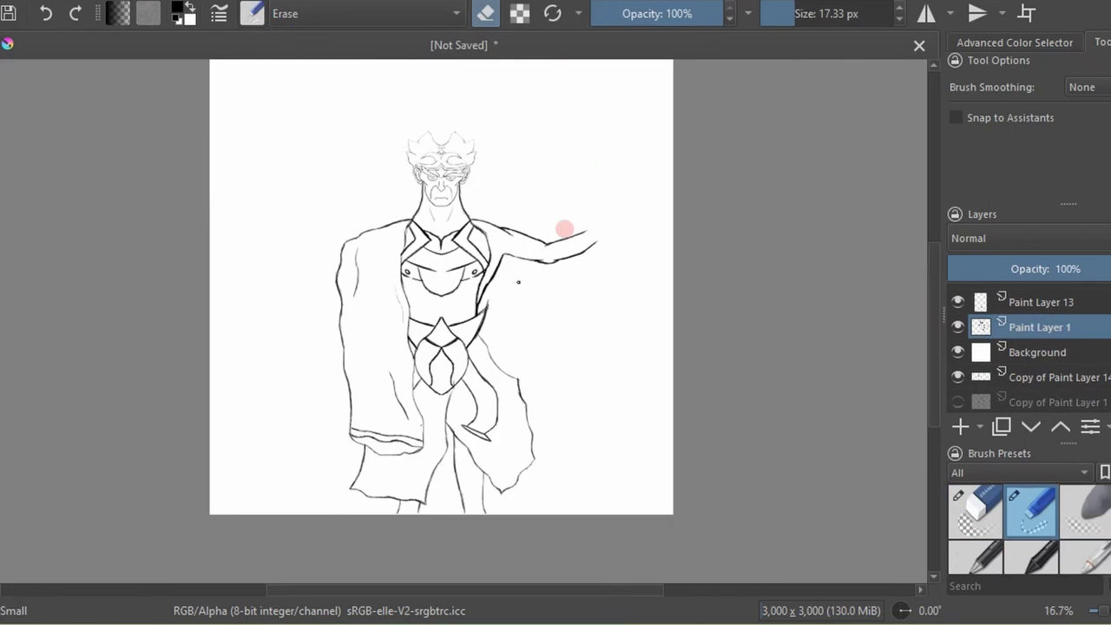
scroll(1033, 348, "up", 5)
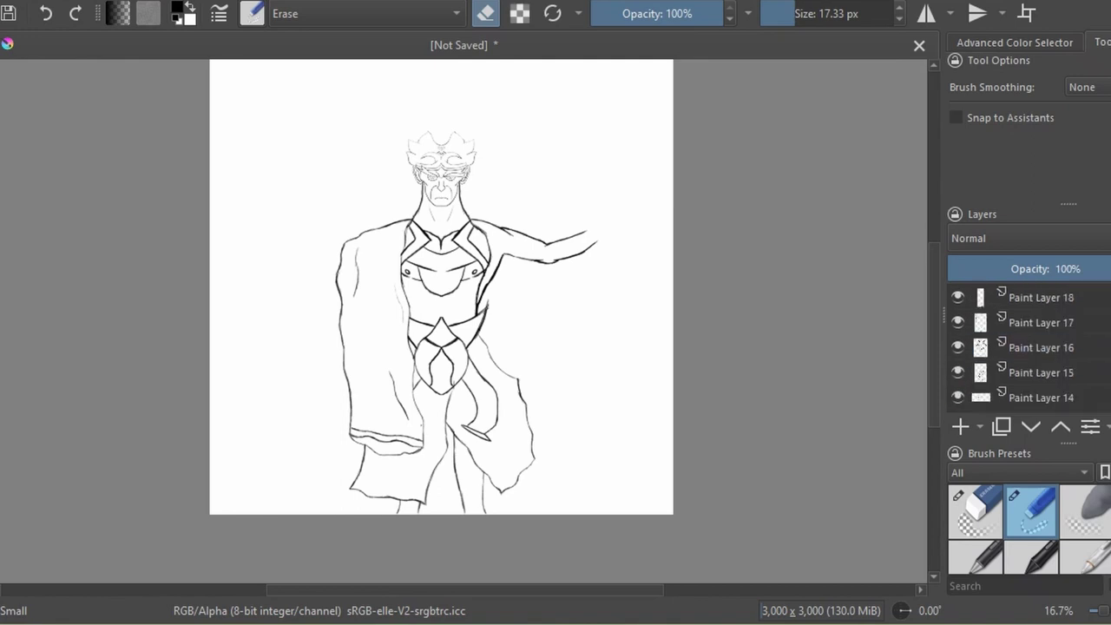
Sketch the second cape's outer, lower and inner edges hanging from the raised arm in faint pencil.
left_click(252, 13)
key("slash")
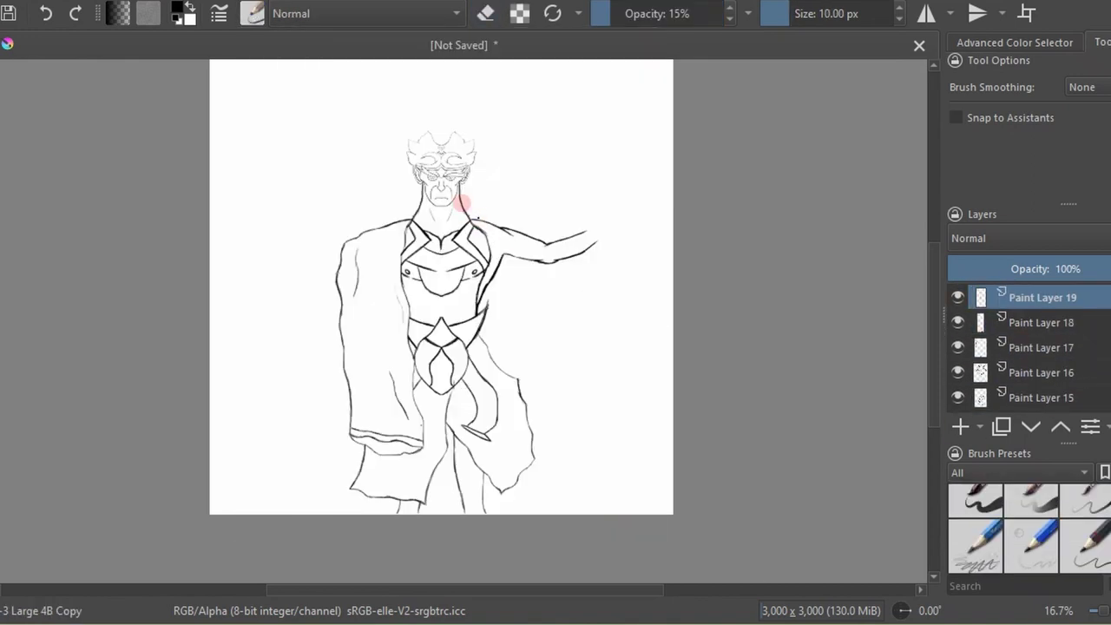
left_click_drag(559, 233, 590, 339)
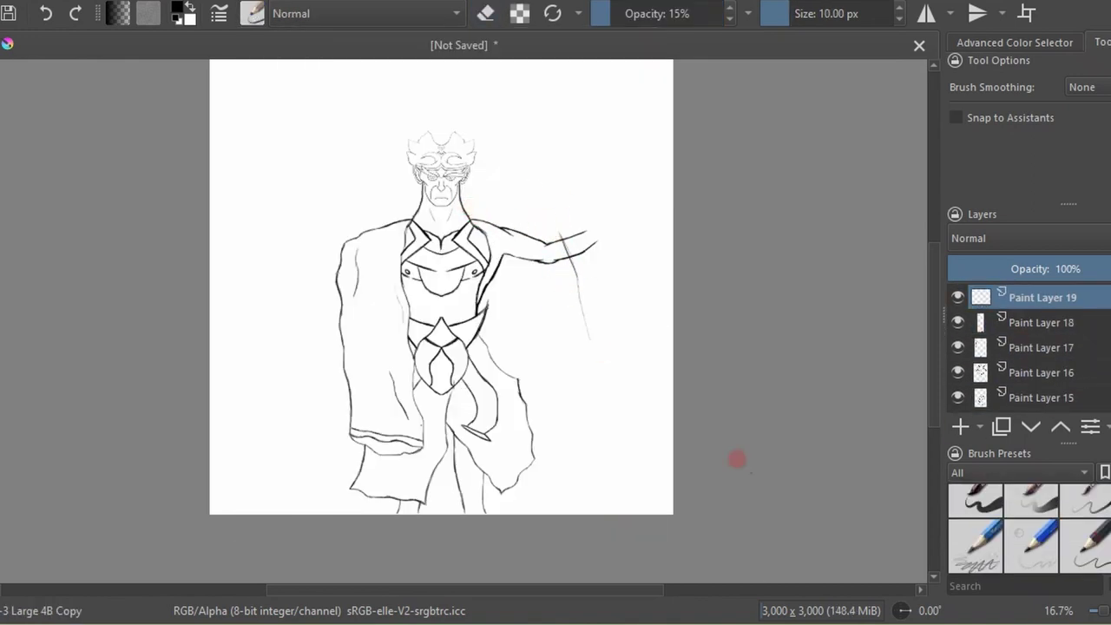
left_click_drag(565, 248, 577, 373)
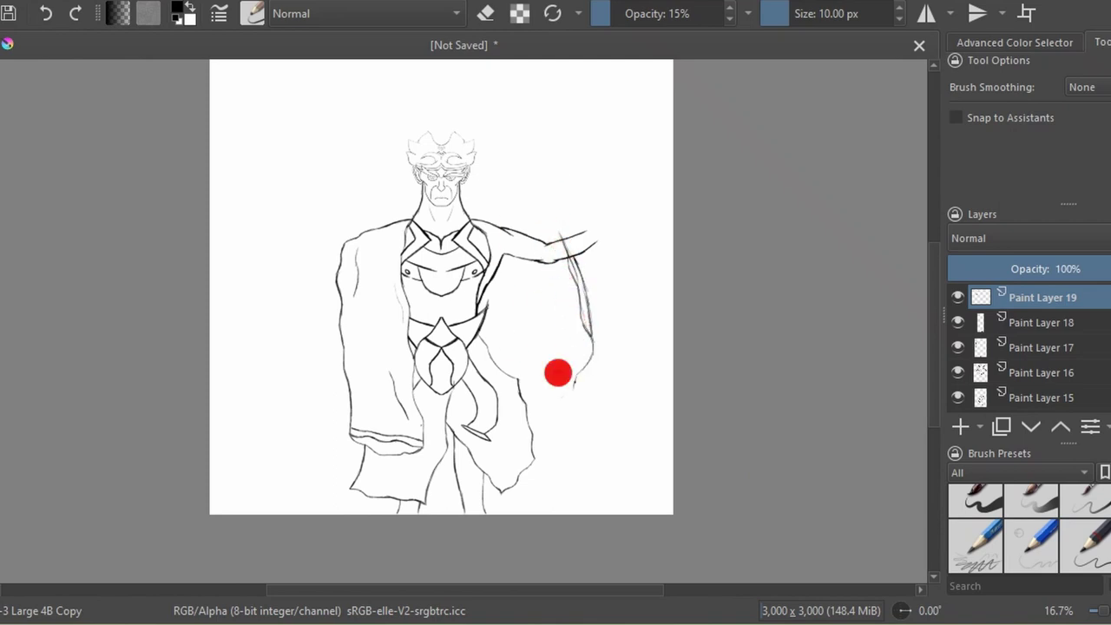
left_click_drag(539, 381, 493, 341)
left_click(565, 78)
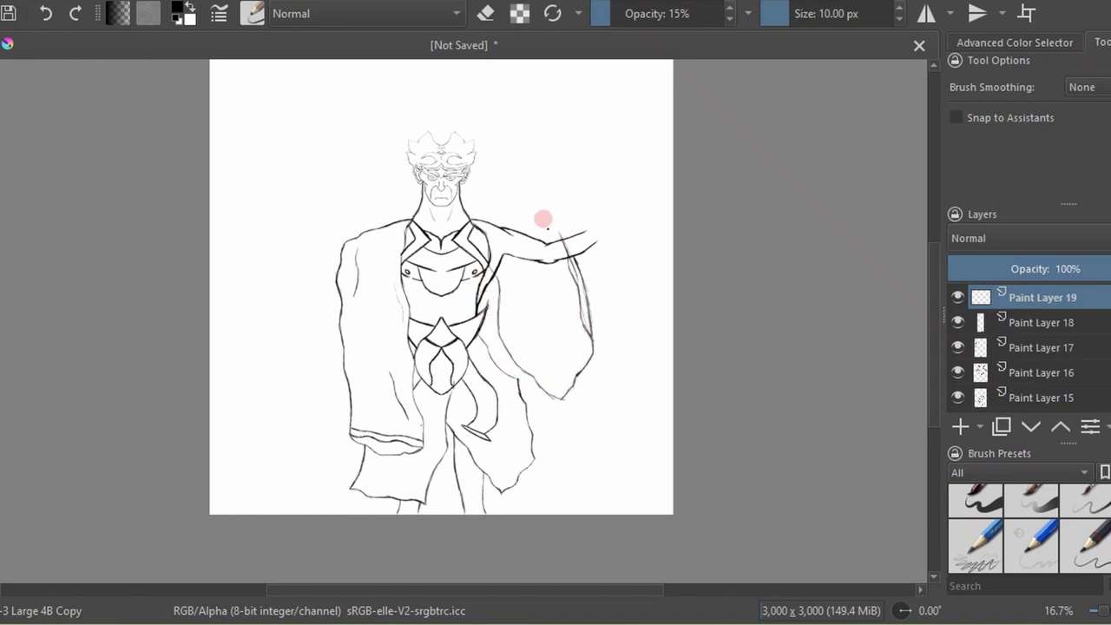
left_click_drag(484, 207, 535, 219)
key("e")
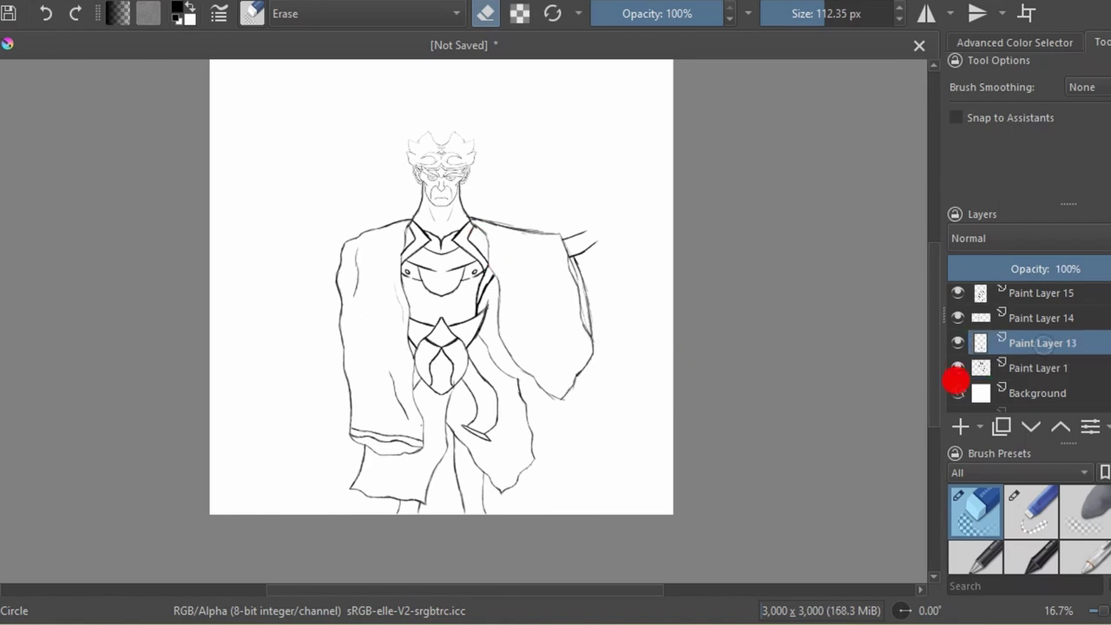
Step through Paint Layers 16, 17, 19 and 1, toggling layer visibility to compare the capes.
left_click(1025, 356)
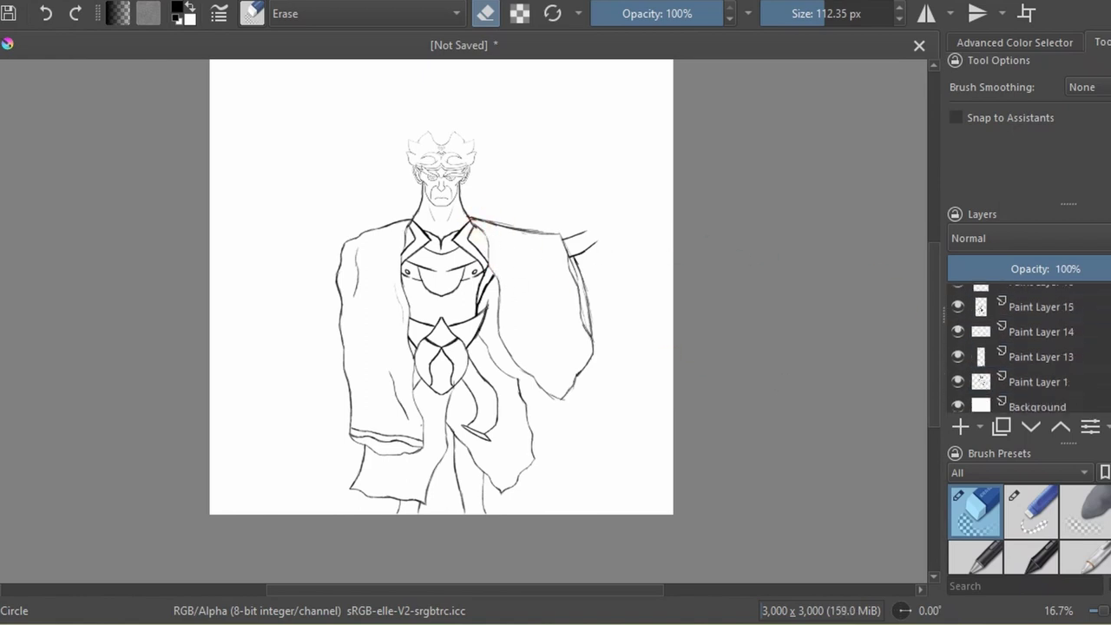
left_click(955, 298)
left_click(955, 392)
scroll(1025, 347, "up", 3)
left_click(1042, 348)
left_click(1042, 297)
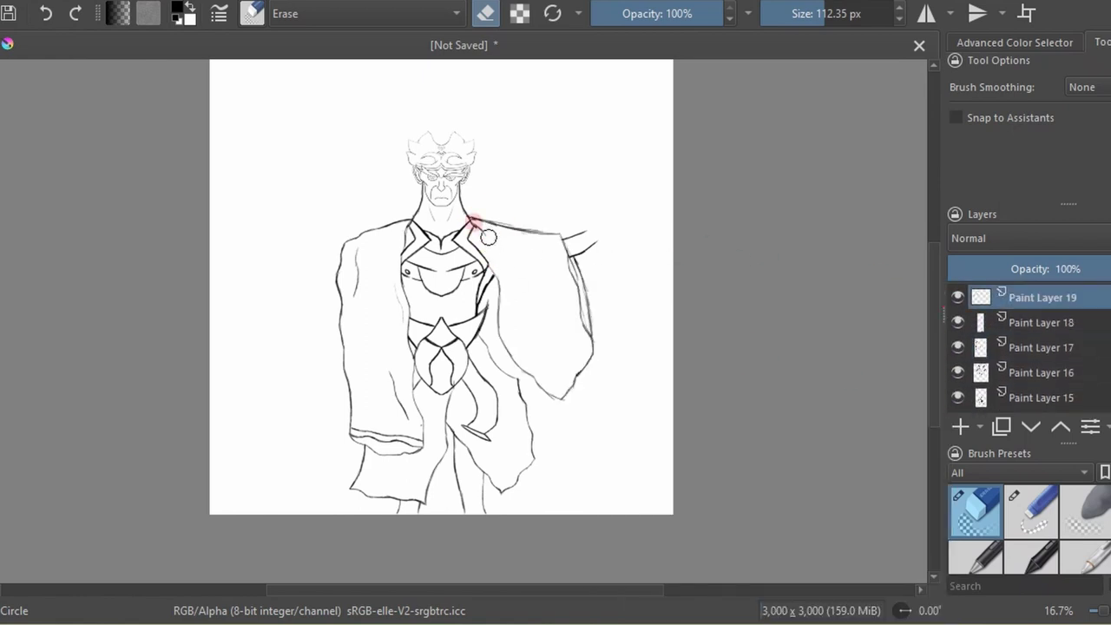
key("/")
left_click_drag(961, 320, 958, 390)
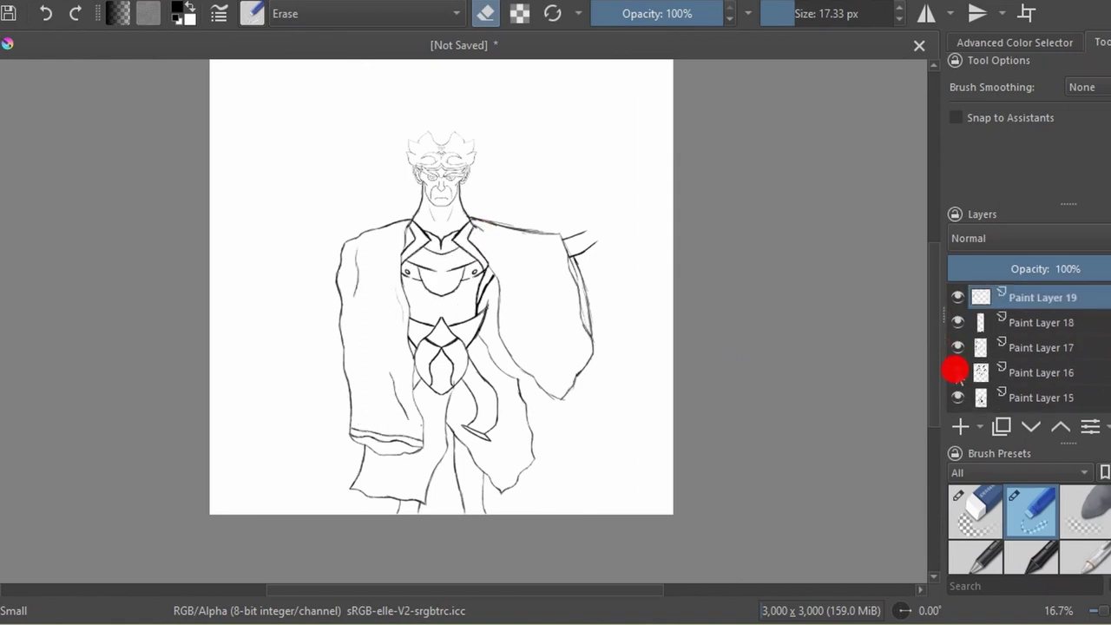
left_click(1018, 396)
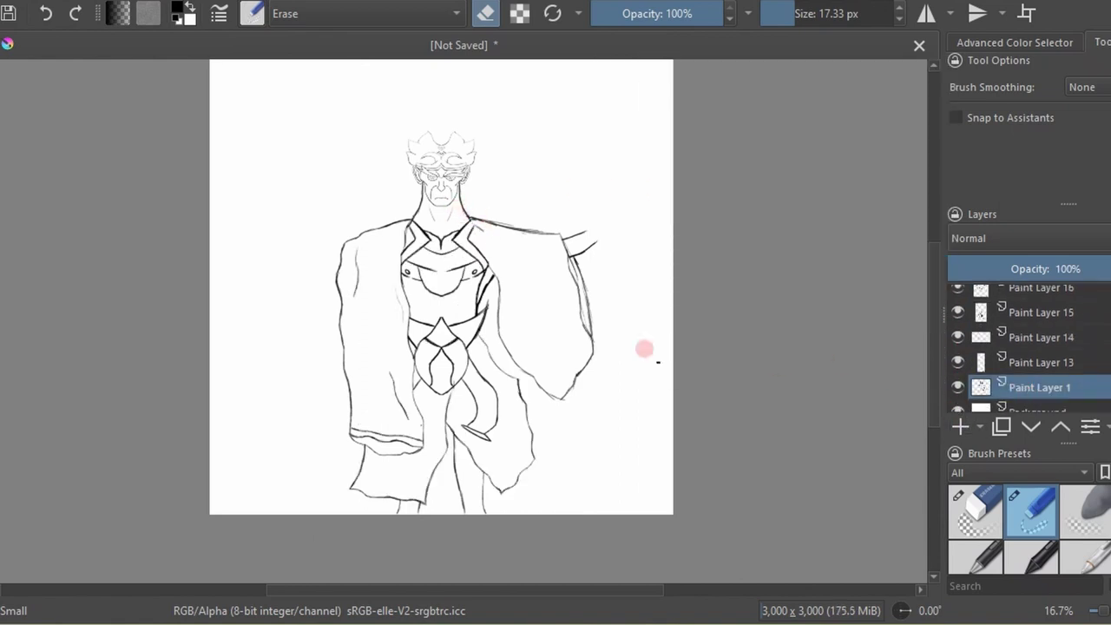
scroll(1024, 347, "up", 3)
left_click(1042, 347)
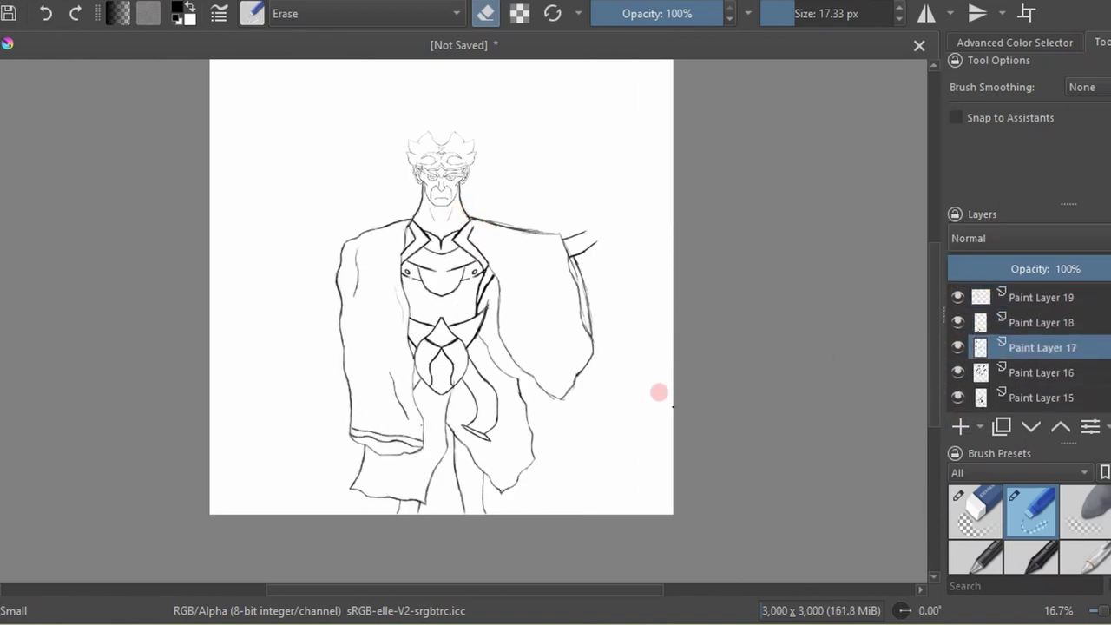
On a new layer, extend the shoulder line with two pencil strokes toward the raised arm.
key("Insert")
left_click(252, 13)
left_click(390, 173)
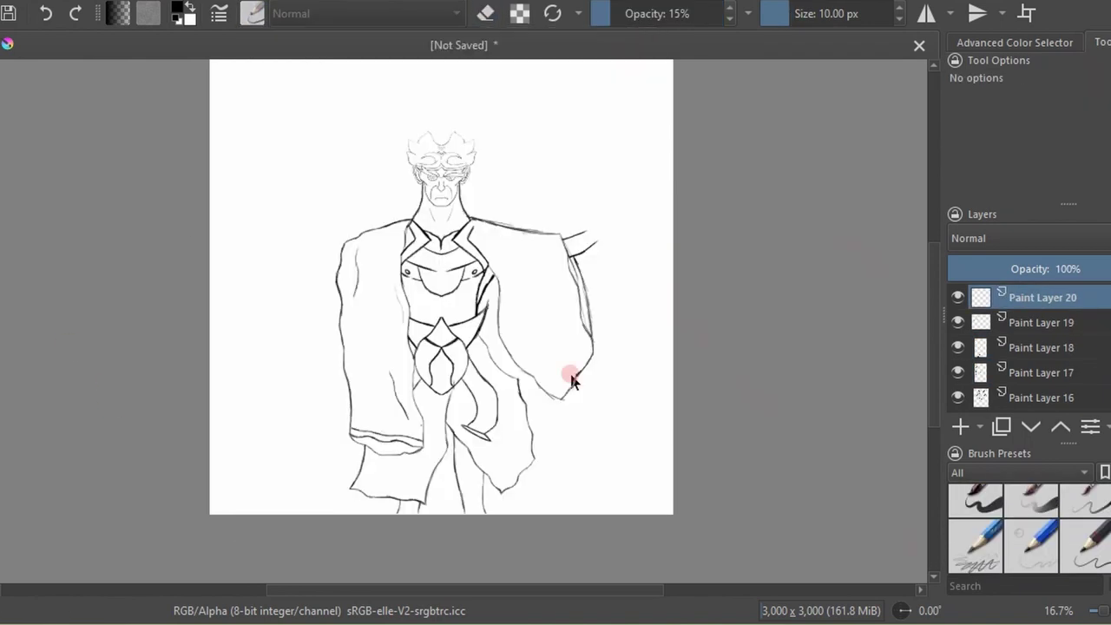
scroll(555, 384, "up", 2)
left_click_drag(375, 369, 452, 338)
left_click_drag(389, 403, 469, 369)
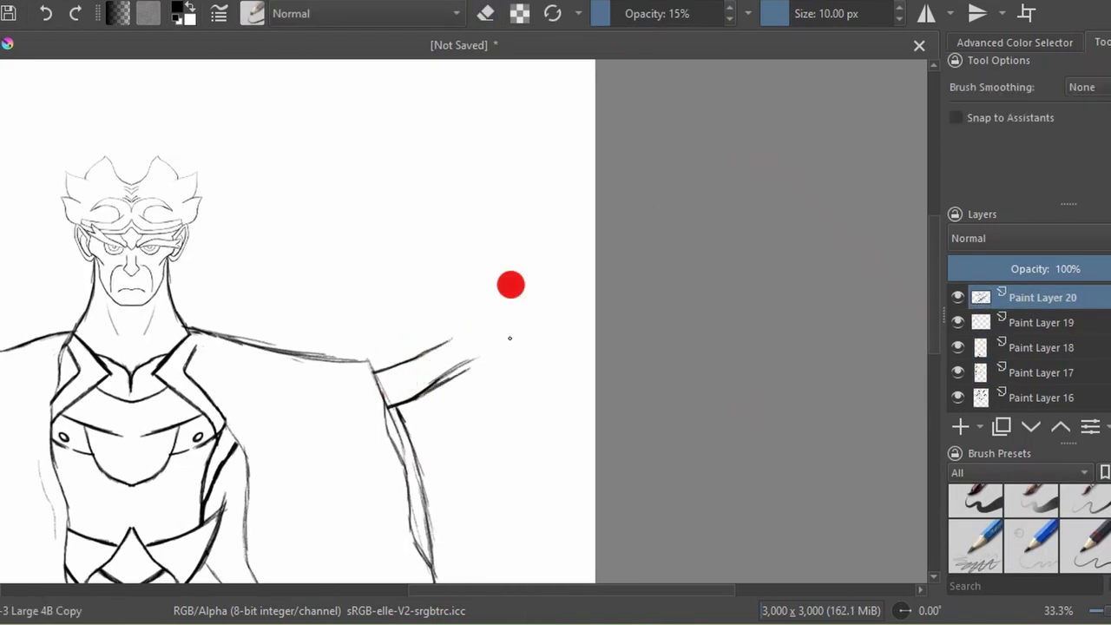
key("e")
scroll(466, 342, "down", 2)
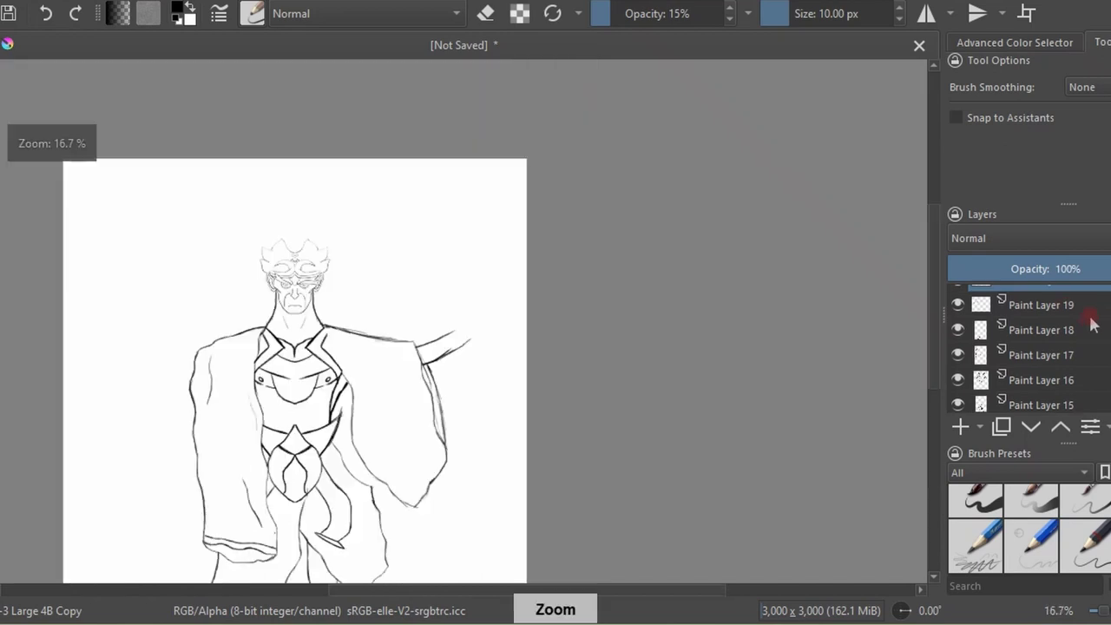
scroll(466, 342, "down", 1)
scroll(1025, 347, "down", 3)
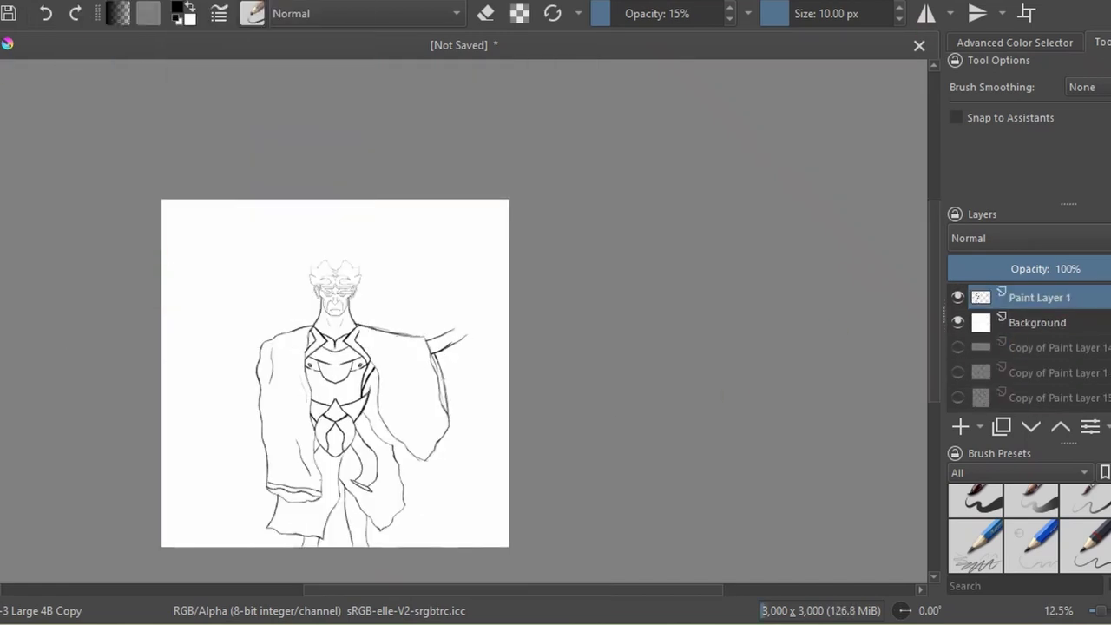
Shift the Paint Layer 1 sketch slightly downward and add a new layer on top.
key("t")
left_click_drag(385, 360, 385, 367)
scroll(384, 367, "up", 2)
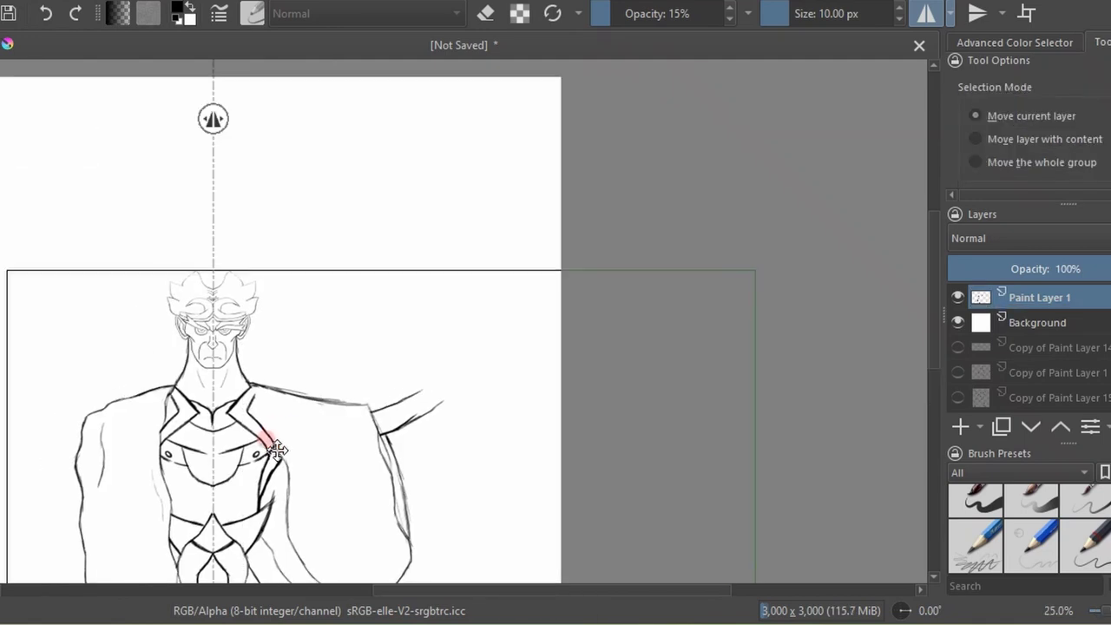
key("Insert")
key("b")
scroll(426, 365, "down", 2)
scroll(426, 365, "up", 3)
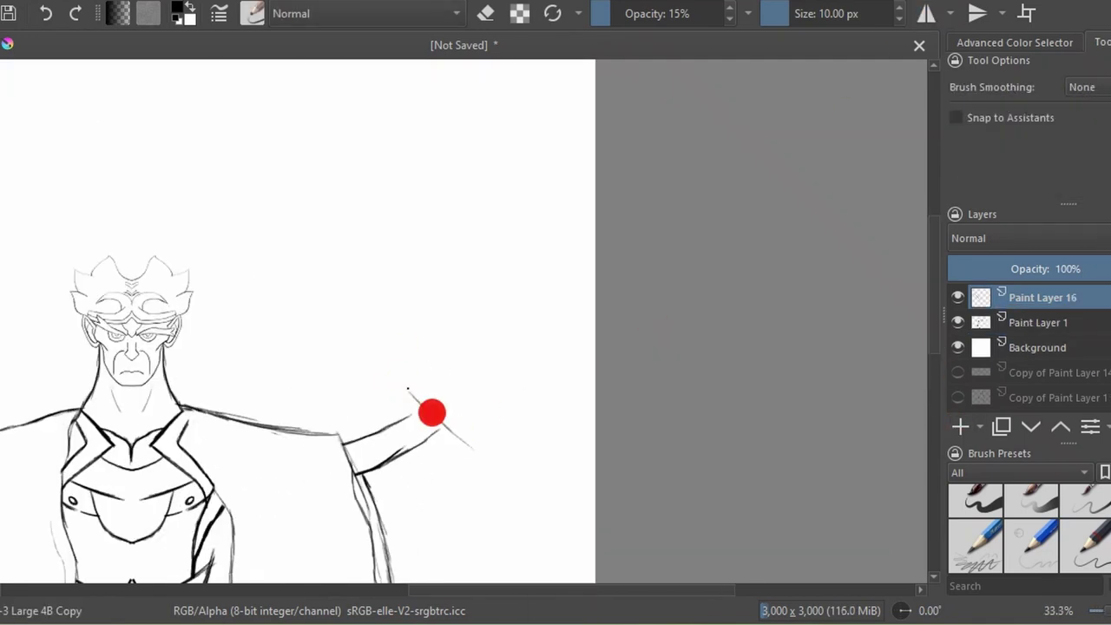
scroll(385, 315, "down", 2)
Redraw the upper sleeve line longer and erase the arm tip past the second cape, ending on the faint pencil.
key("e")
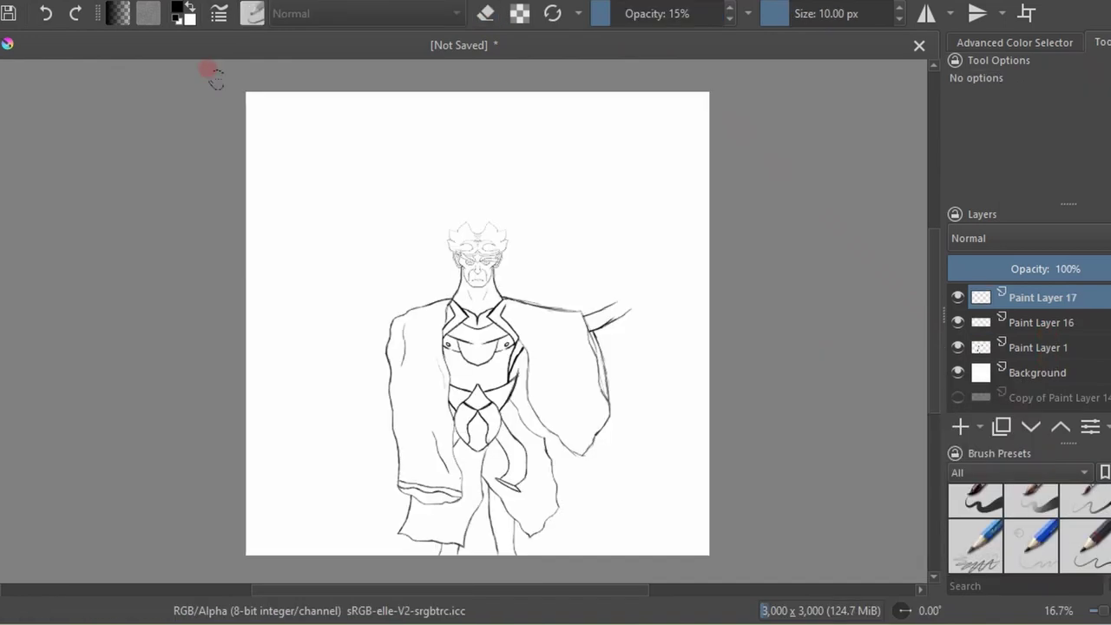
left_click_drag(215, 76, 639, 437)
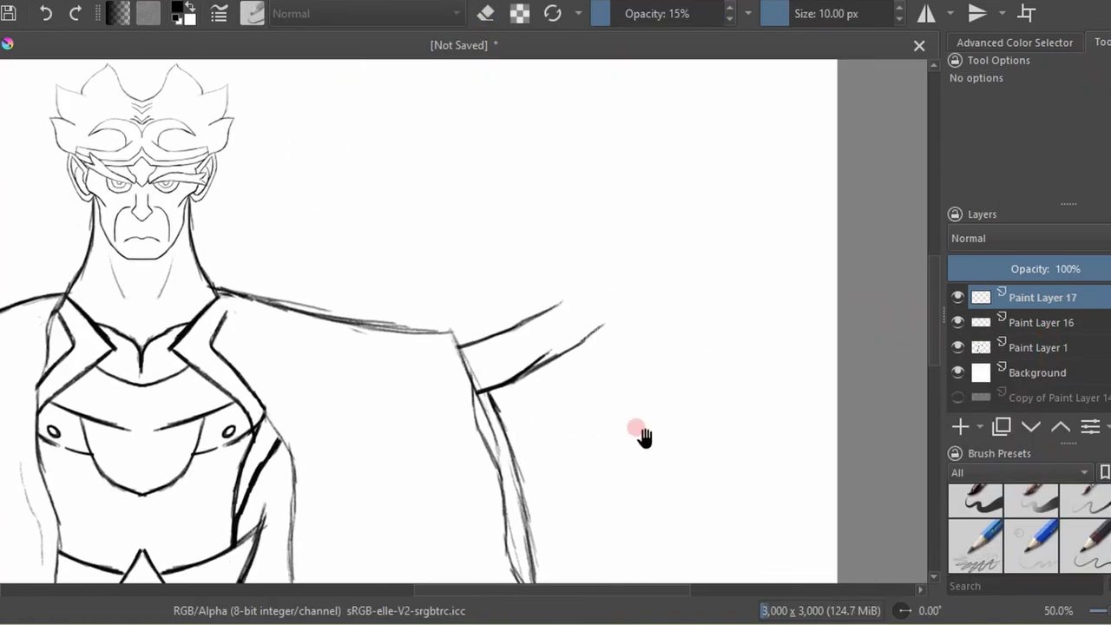
left_click_drag(365, 403, 490, 371)
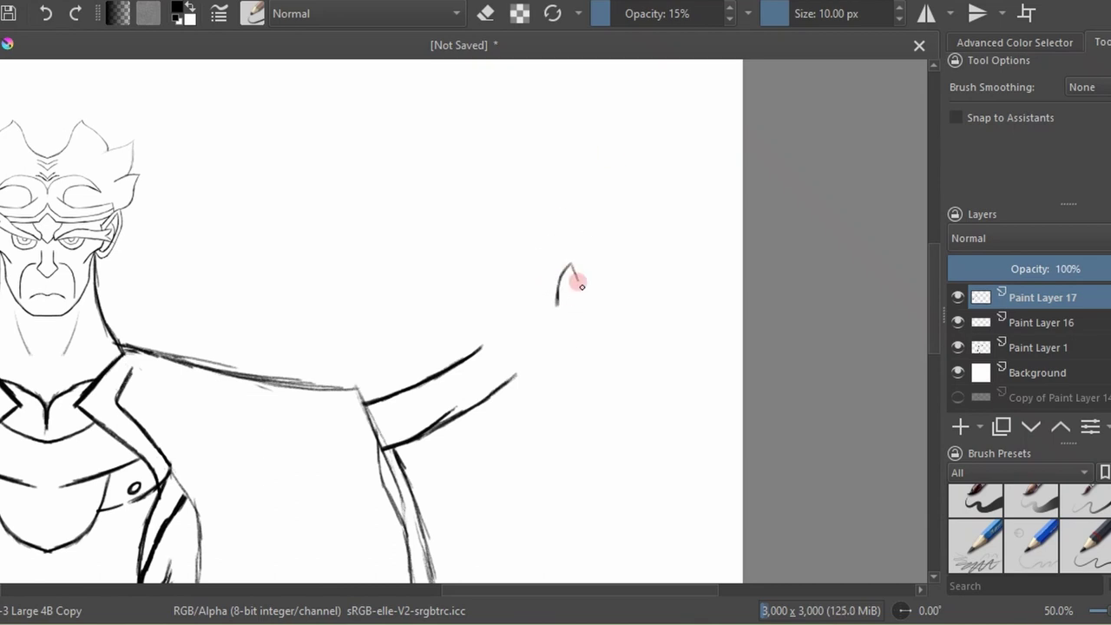
left_click_drag(580, 285, 588, 291)
key("slash")
left_click(252, 13)
left_click(320, 86)
left_click_drag(476, 291, 491, 306)
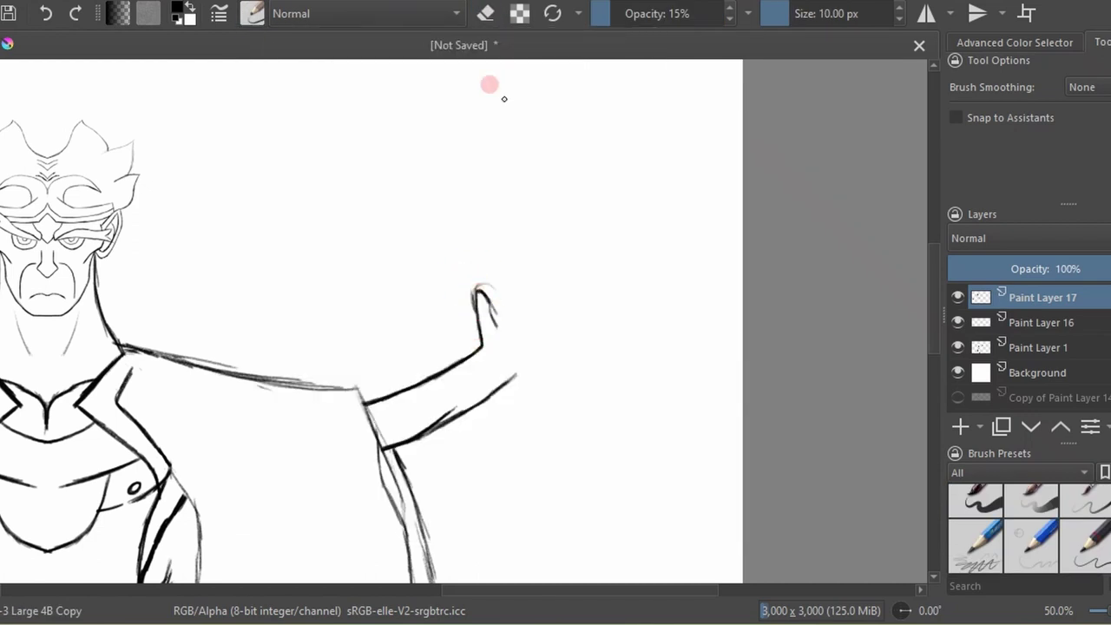
key("minus")
mouse_move(425, 359)
left_mouse_down()
mouse_move(447, 373)
mouse_move(408, 395)
left_mouse_up()
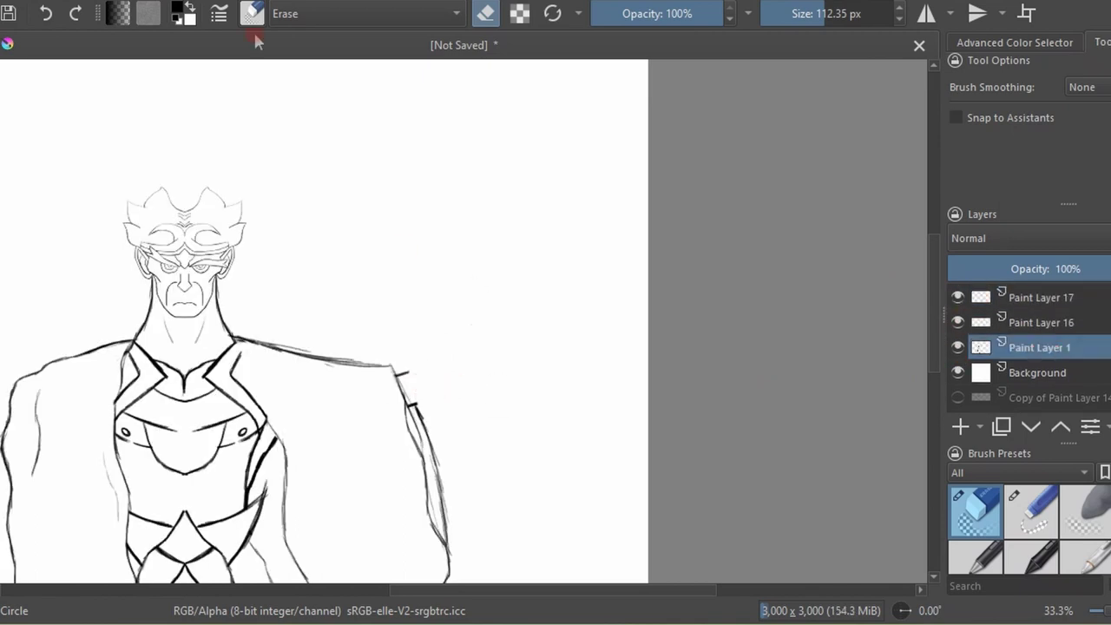
key("slash")
On new Paint Layer 18, sketch mirrored faint lines on the lower cape and torso's left side.
key("minus")
key("minus")
key("minus")
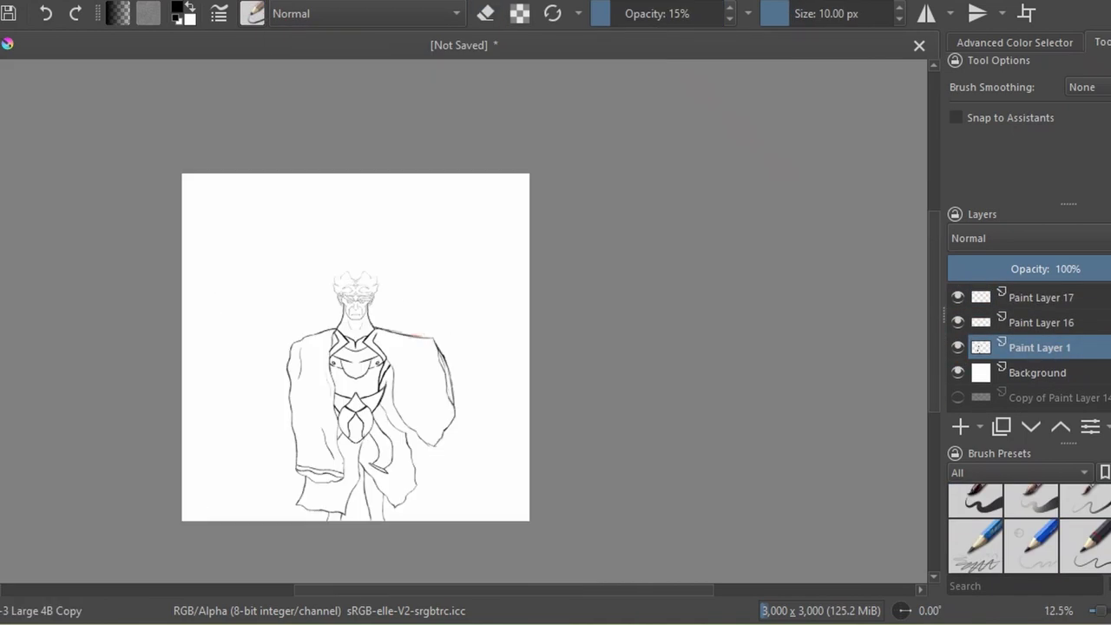
scroll(561, 439, "up", 1)
left_click_drag(712, 342, 668, 377)
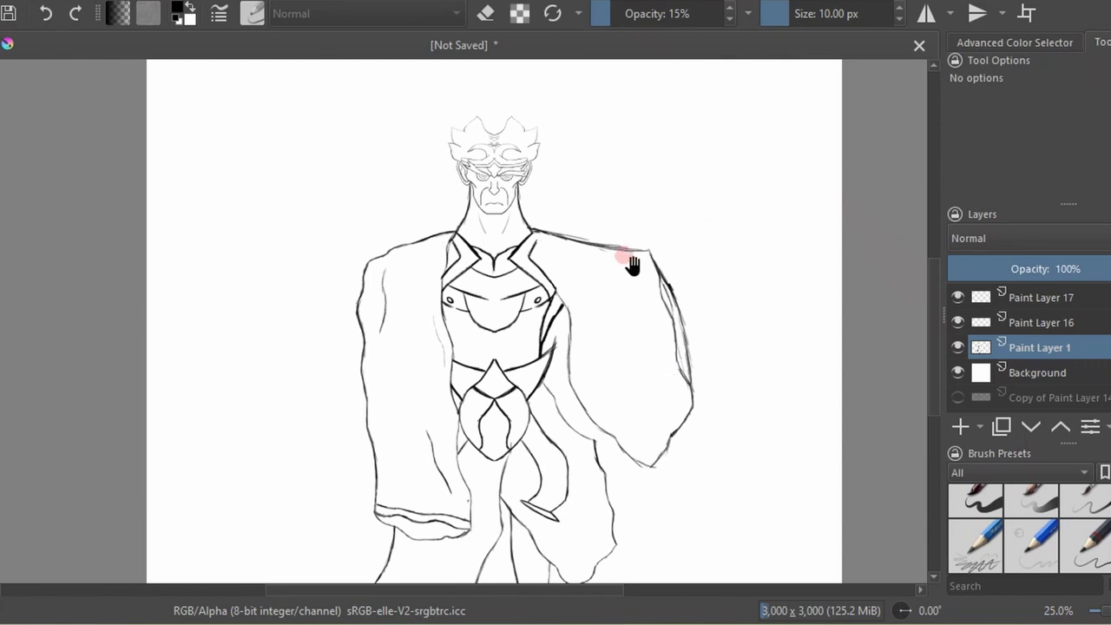
key("minus")
key("slash")
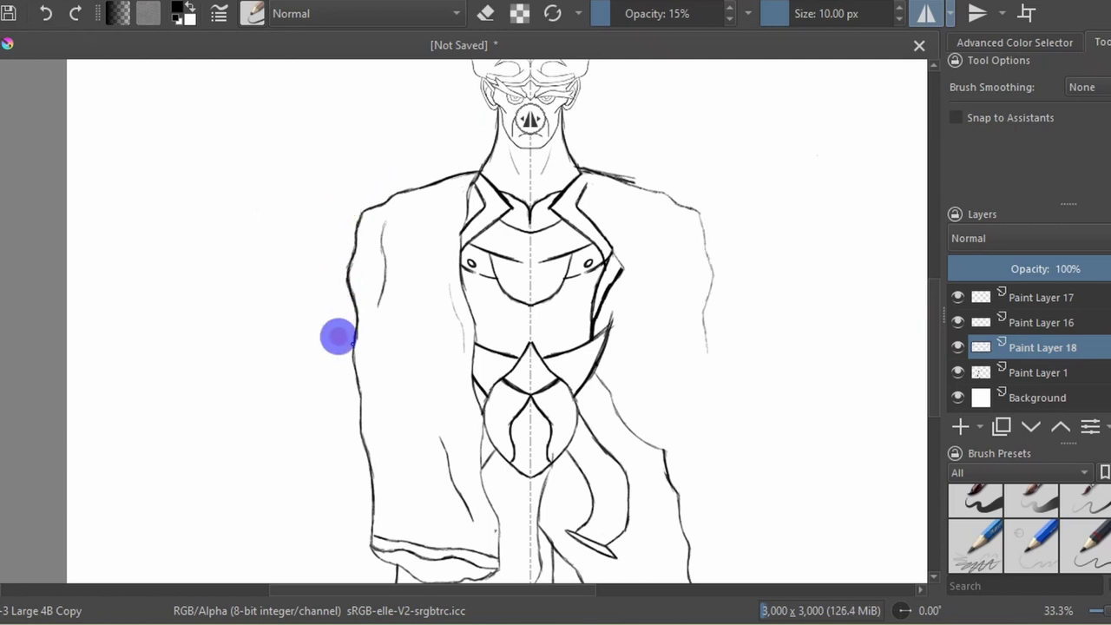
left_click_drag(363, 414, 364, 441)
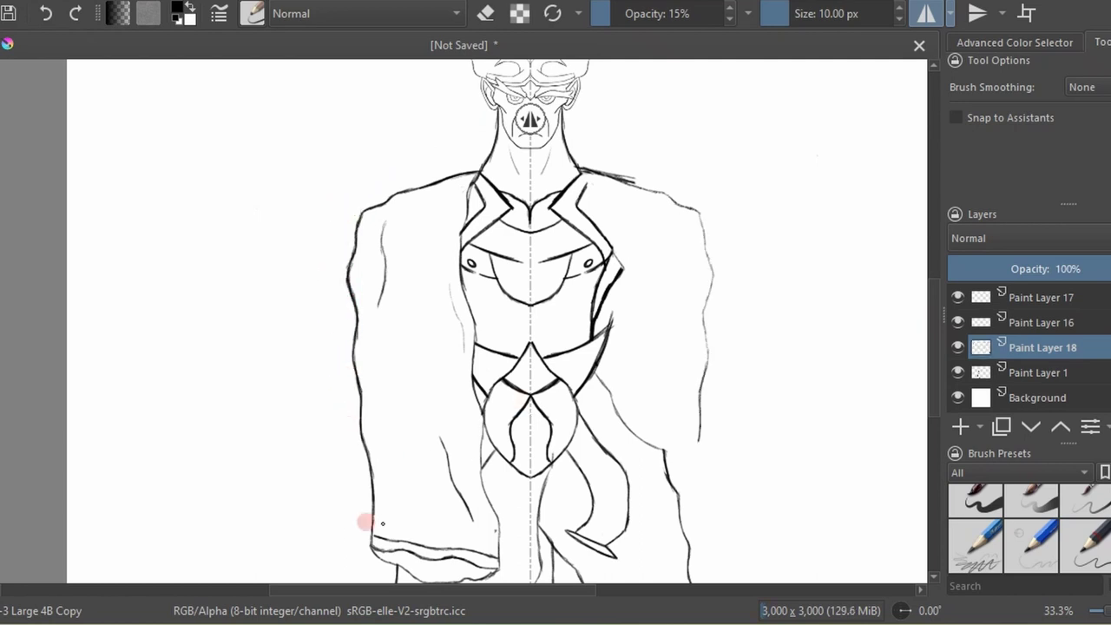
left_click_drag(451, 279, 458, 352)
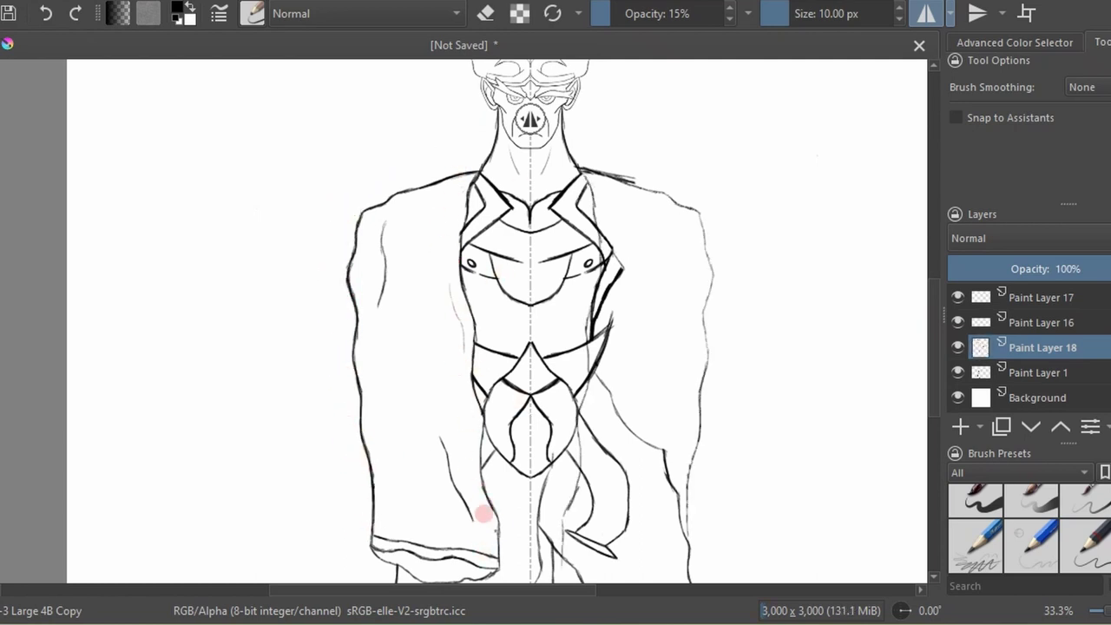
scroll(312, 461, "down", 2)
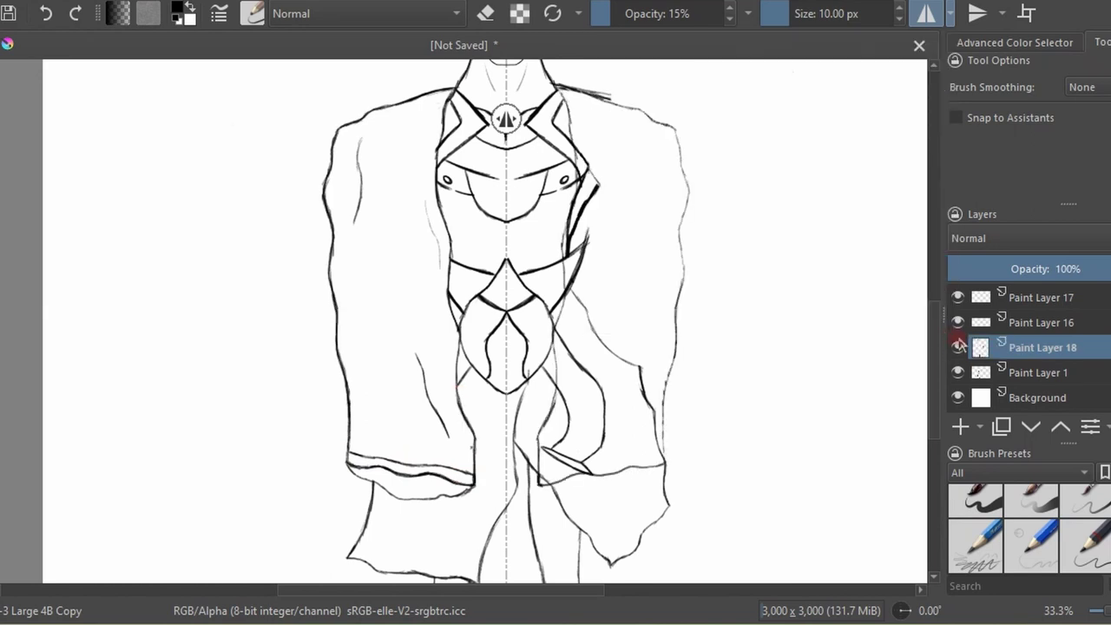
Turn off mirrored drawing and select the large eraser preset on Paint Layer 1.
left_click(252, 13)
left_click(328, 80)
left_click(988, 373)
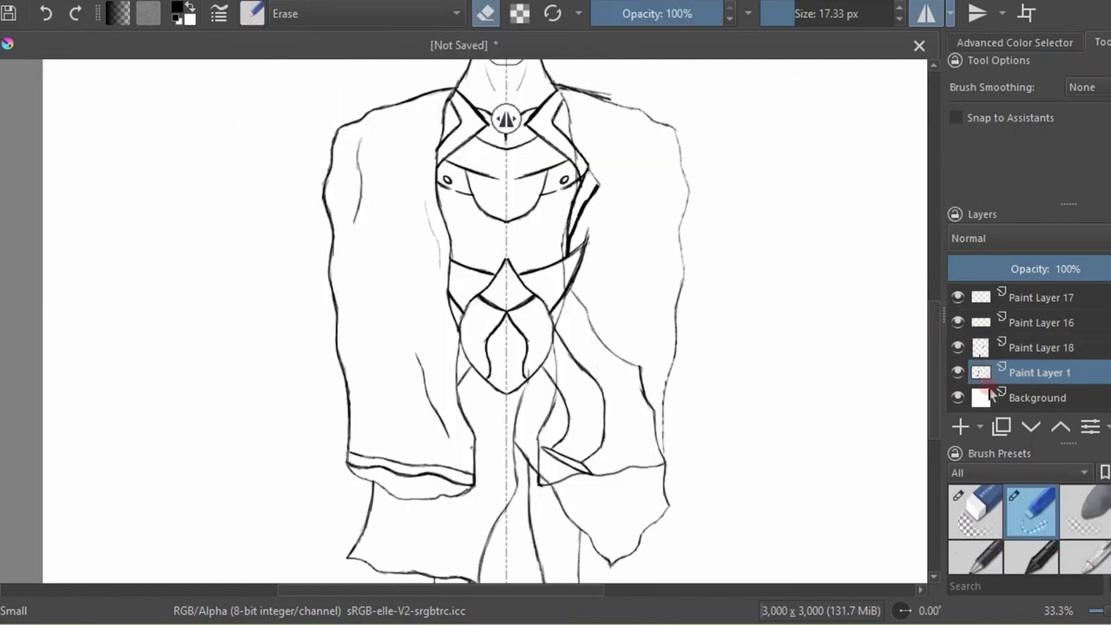
left_click(923, 13)
left_click(252, 13)
left_click(263, 87)
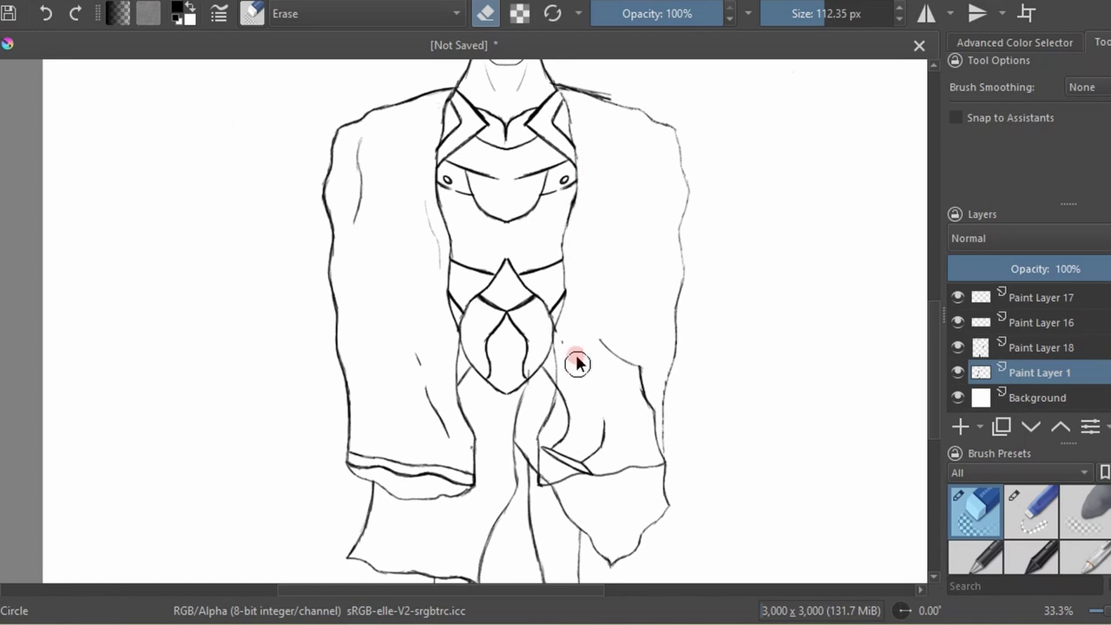
key("minus")
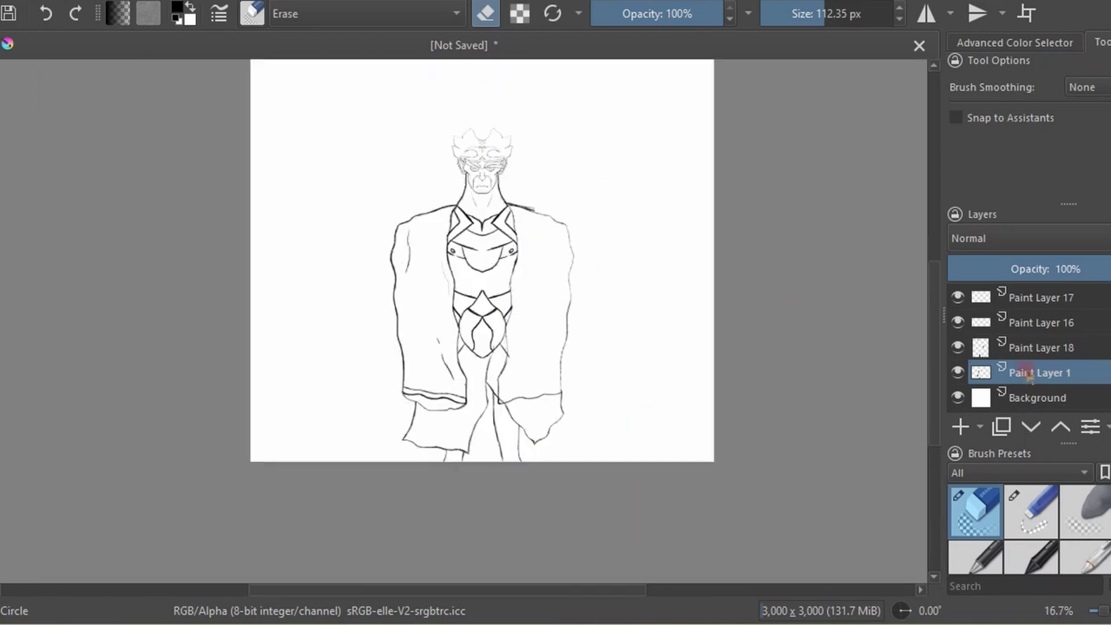
On Paint Layer 18, trace faint pencil strokes along the right shoulder outline and edge.
scroll(342, 449, "up", 3)
left_click(251, 13)
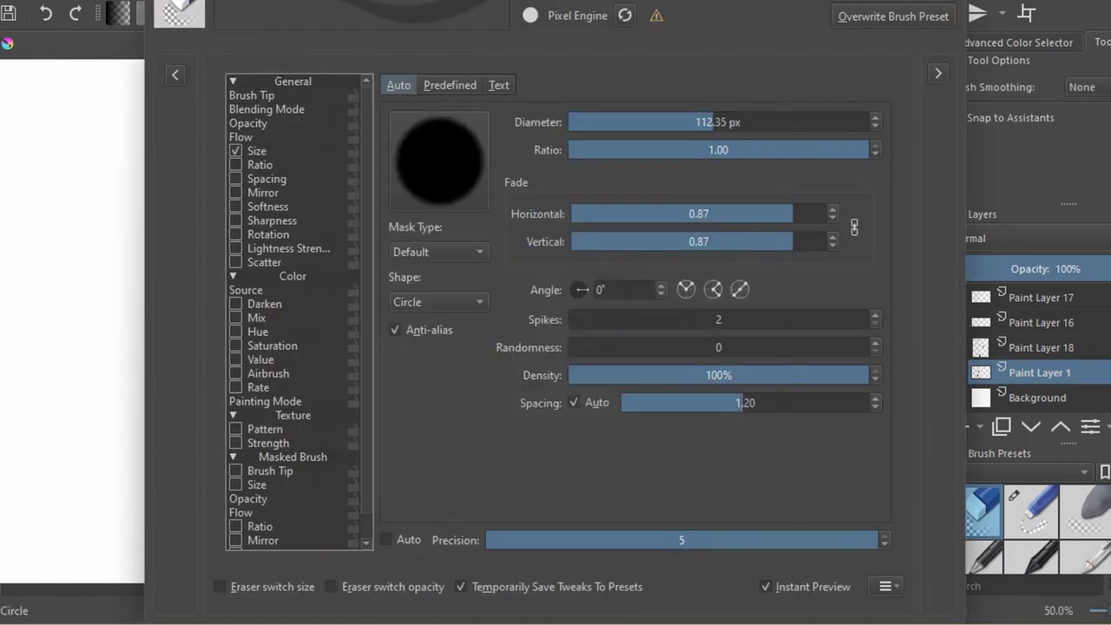
left_click(1032, 512)
left_click(964, 347)
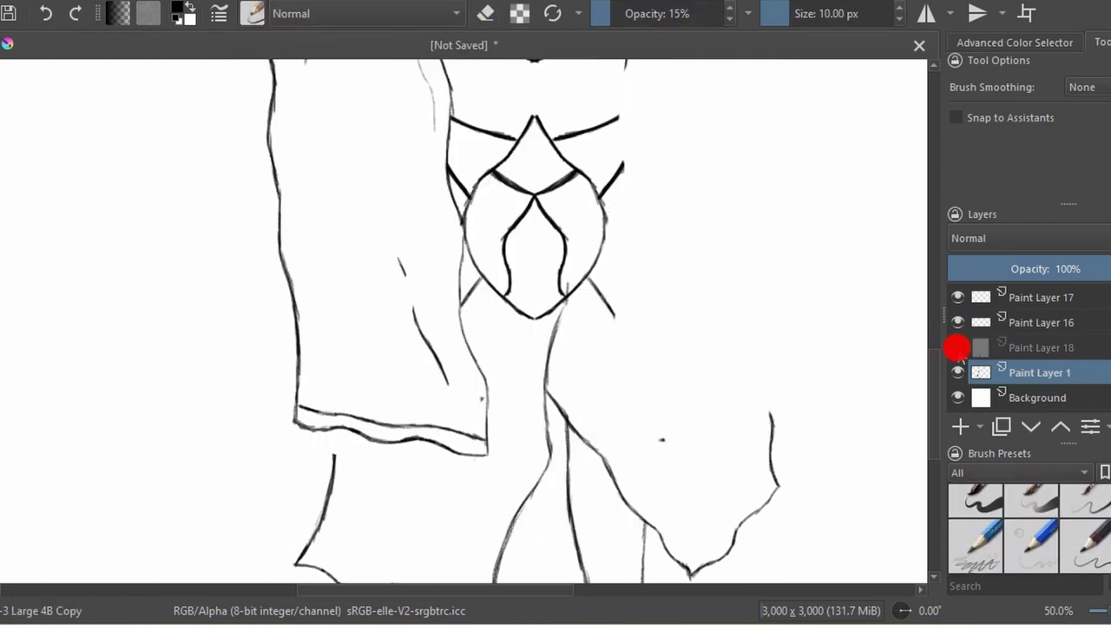
key("minus")
left_click_drag(468, 236, 477, 287)
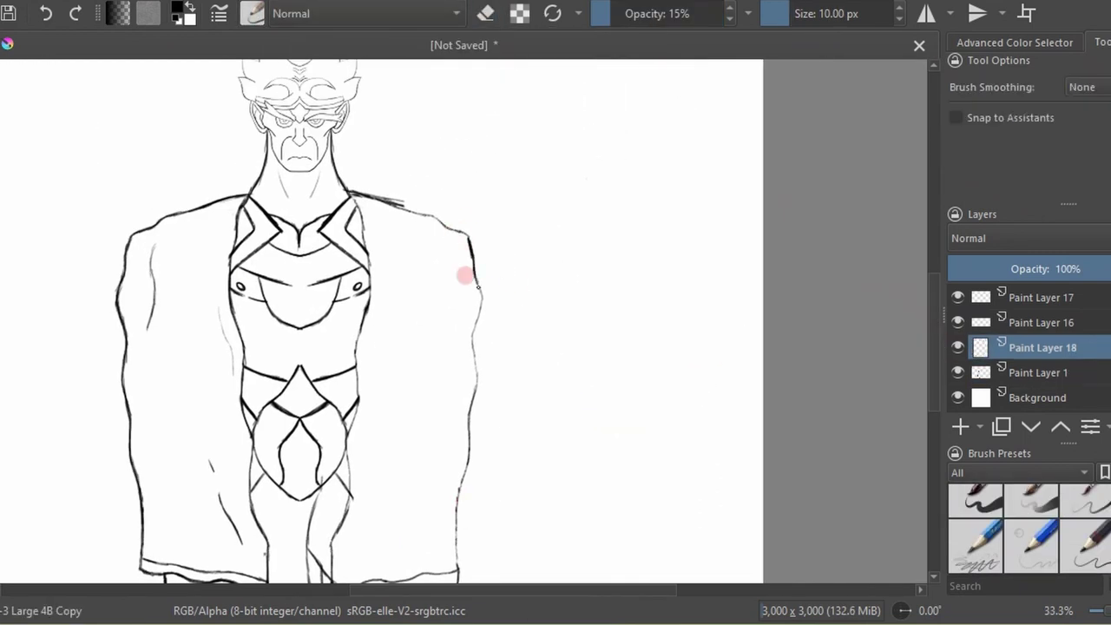
left_click_drag(441, 527, 455, 224)
Erase the stray shoulder stroke, then toggle Paint Layers 18 and 16 to check the lines.
left_click(251, 13)
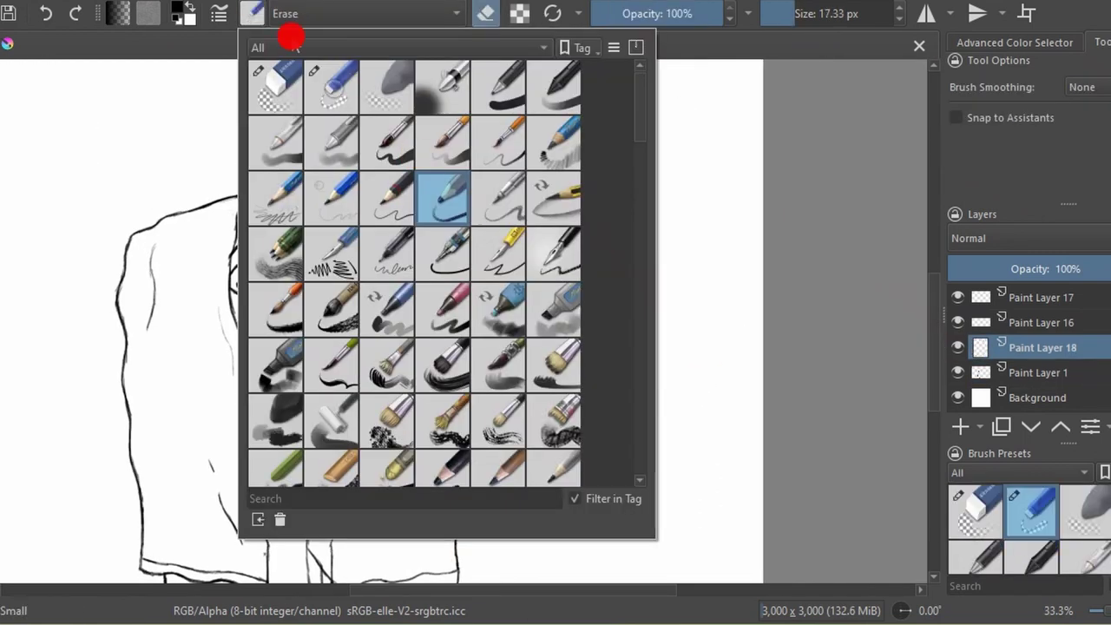
left_click(347, 87)
key("Page_Down")
key("slash")
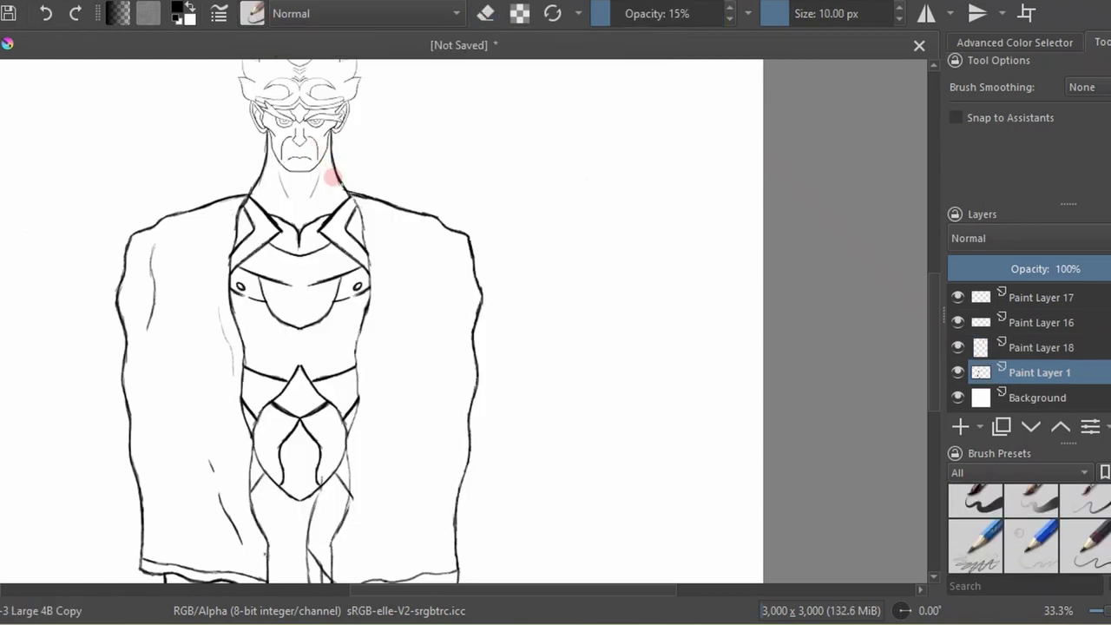
left_click(958, 347)
left_click(958, 322)
key("minus")
key("minus")
left_click(958, 322)
Sketch collar and right torso lines on Paint Layer 16, plus a right-arm detail on Paint Layer 17.
left_click(957, 297)
left_click(1042, 322)
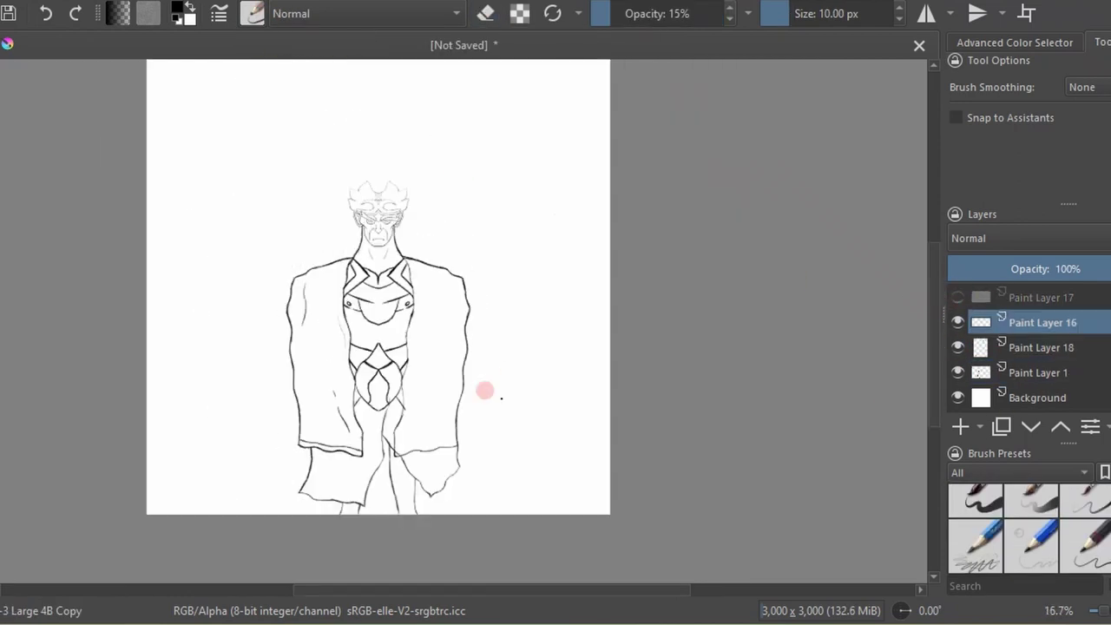
key("plus")
key("plus")
left_click_drag(356, 224, 352, 233)
left_click_drag(347, 313, 352, 406)
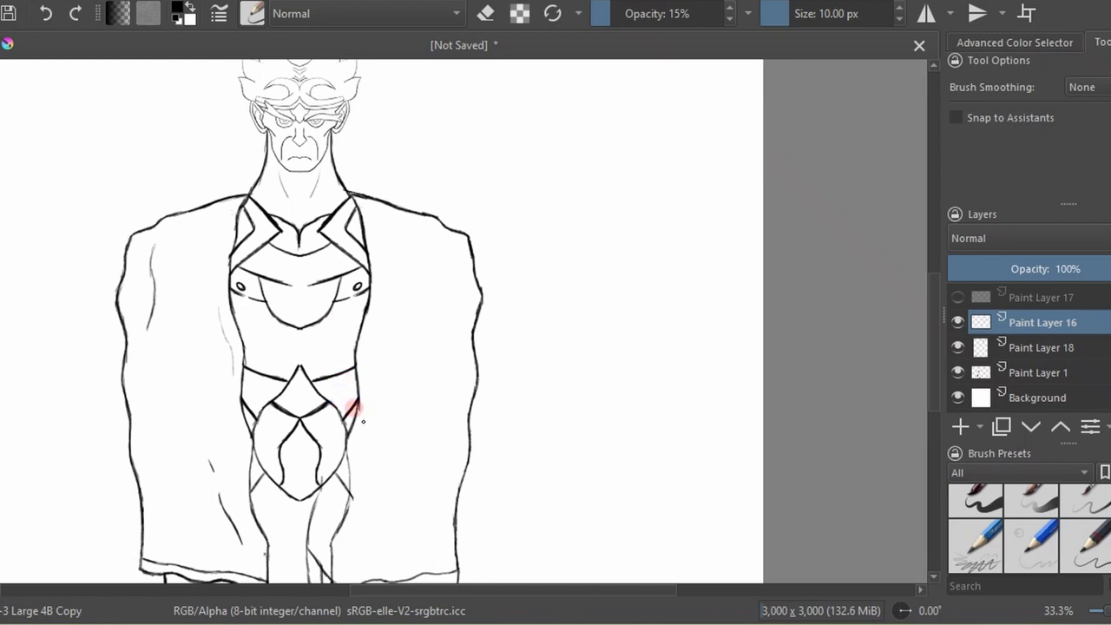
key("Page_Up")
left_click_drag(404, 295, 404, 276)
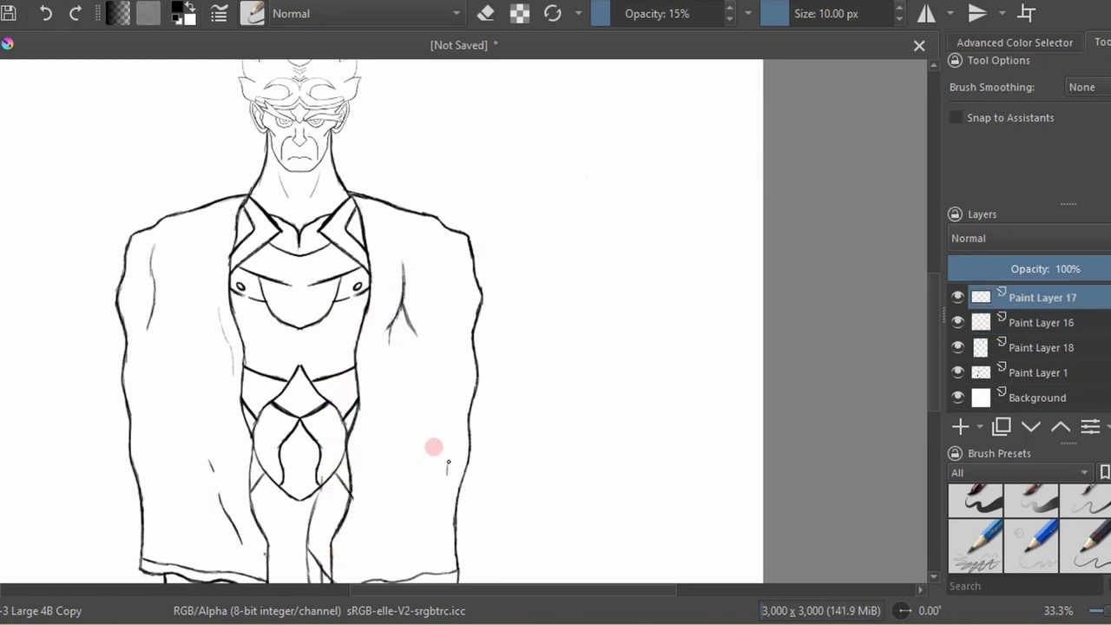
left_click_drag(629, 460, 637, 473)
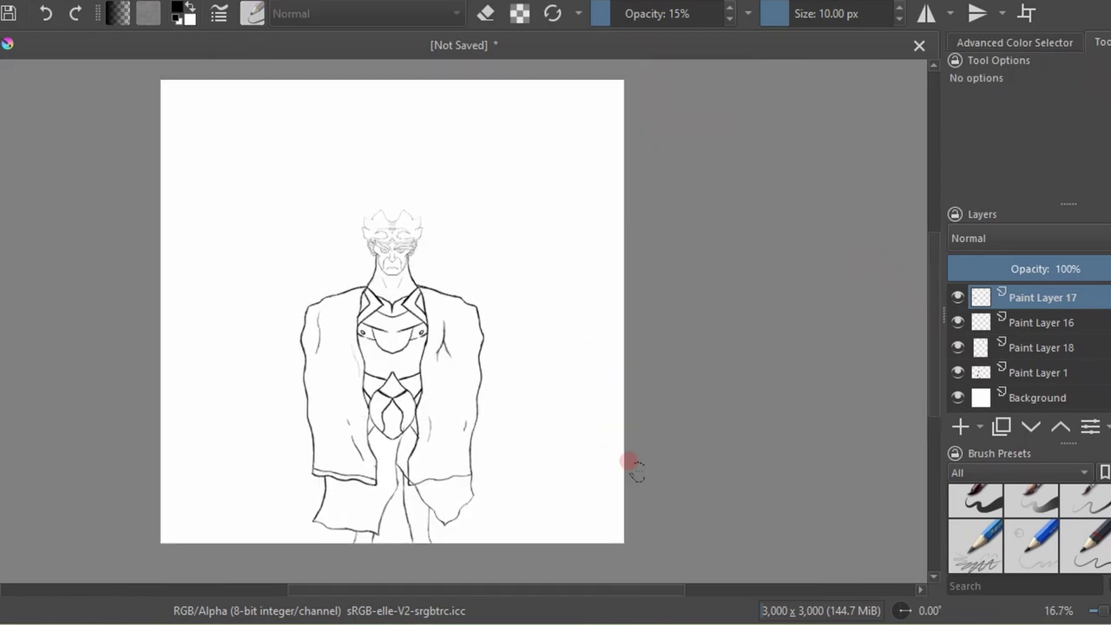
Merge the sketch layers onto Paint Layer 1, delete the hidden copy, and centre the drawing.
right_click(987, 395)
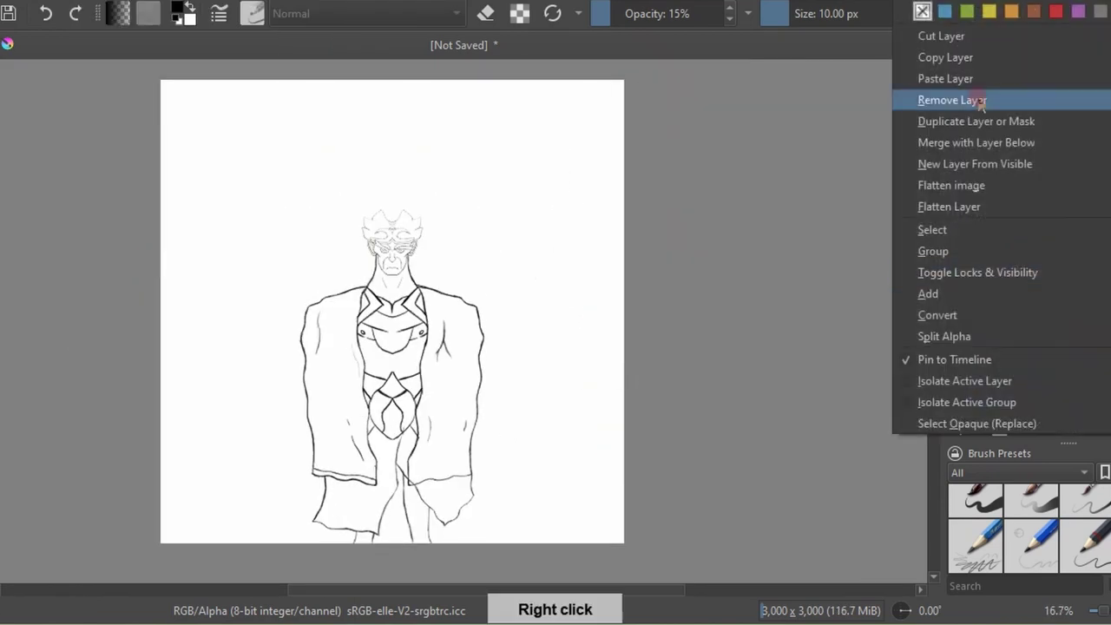
left_click(911, 99)
key("shift+Delete")
key("t")
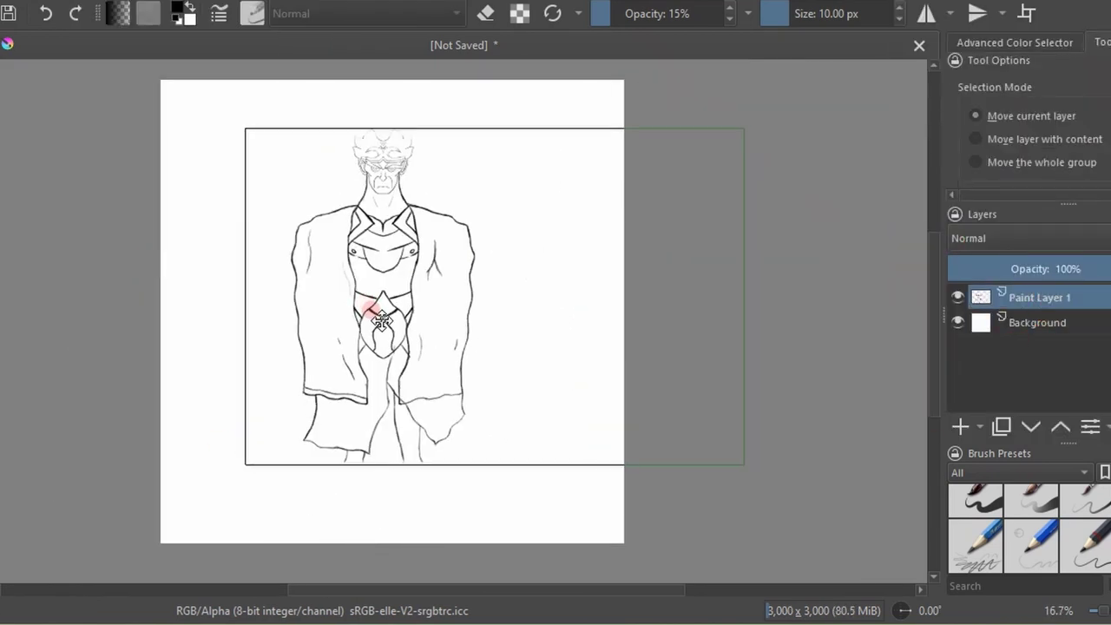
left_click_drag(364, 310, 557, 429)
key("ctrl+t")
Draw a thick black rectangle frame around the figure on a new Paint Layer 2.
left_click(252, 13)
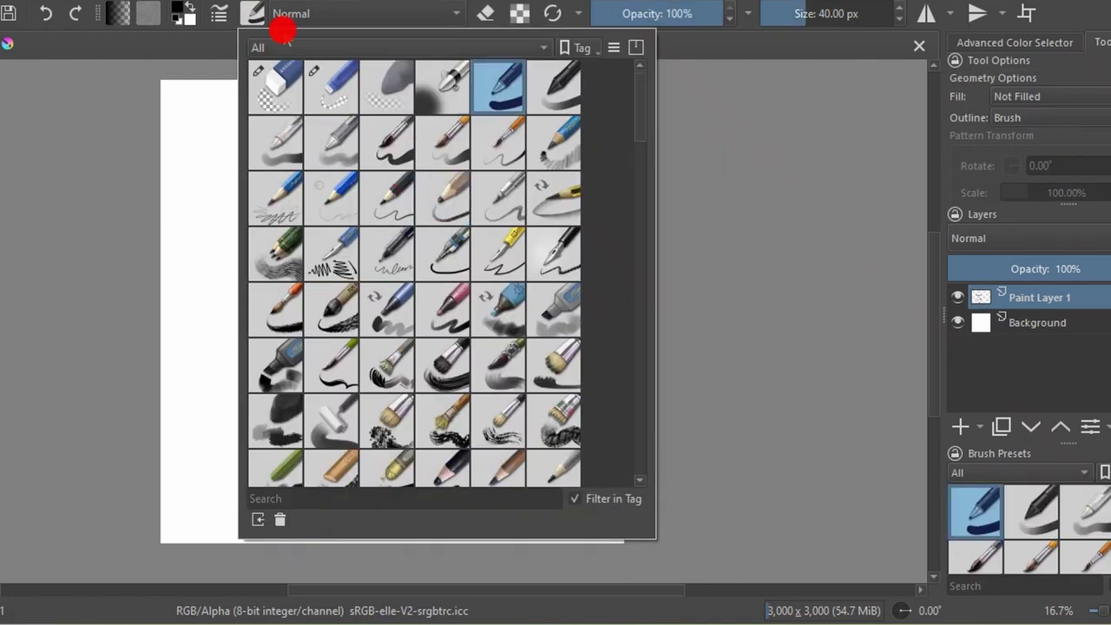
left_click(269, 84)
left_click_drag(212, 110, 552, 528)
key("ctrl+z")
key("Insert")
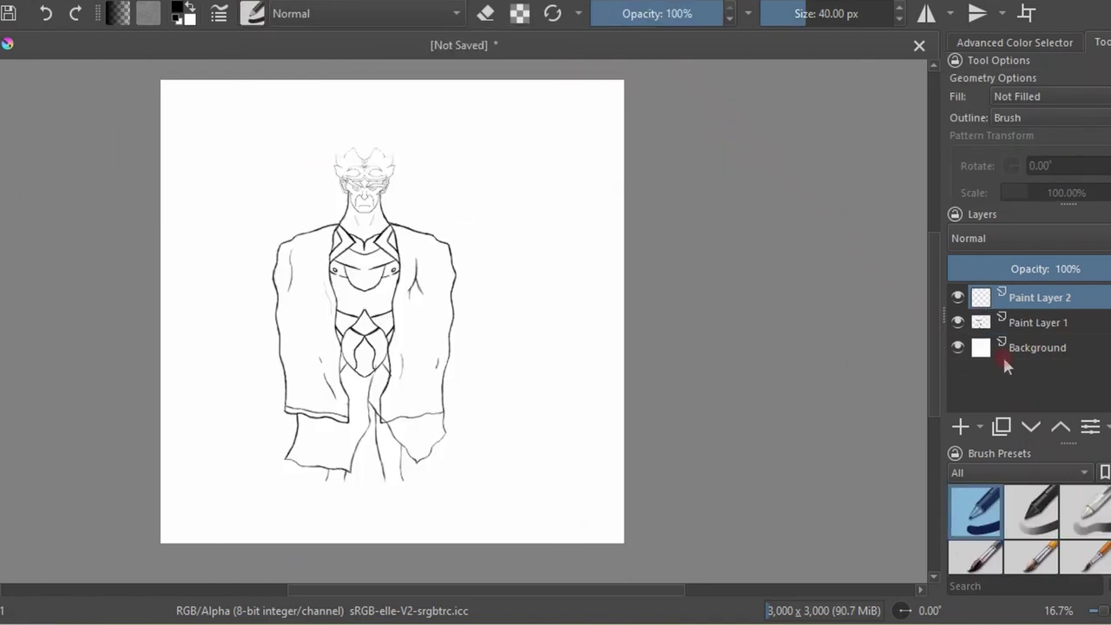
left_click_drag(205, 113, 568, 525)
Nudge the Paint Layer 1 drawing inside the frame and add an empty Paint Layer 3.
left_click(1034, 322)
key("t")
left_click_drag(394, 325, 410, 330)
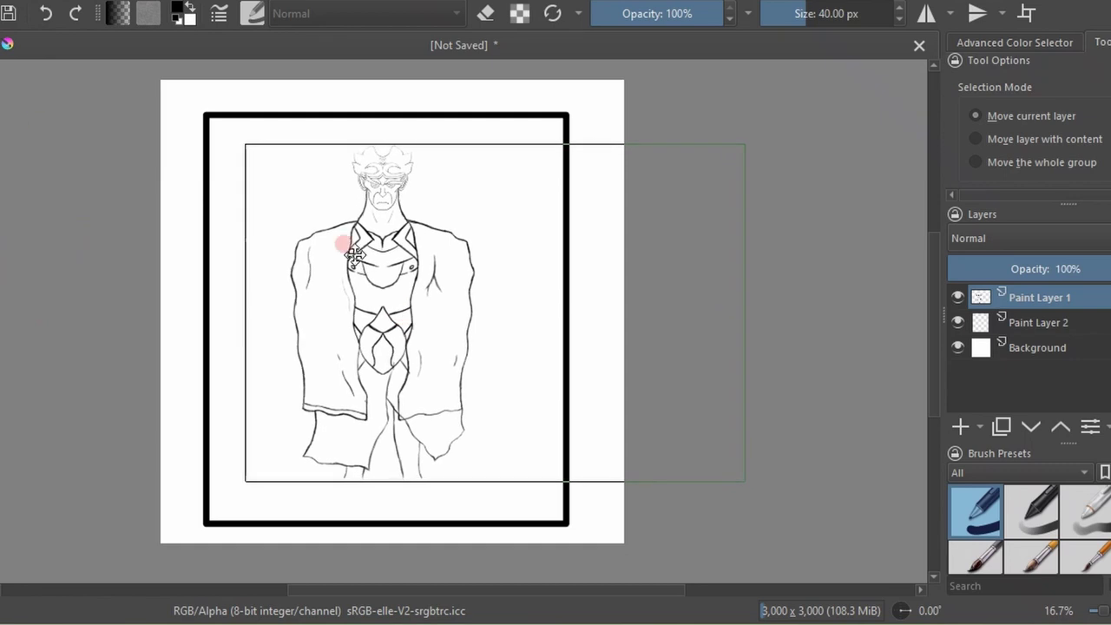
key("Insert")
key("b")
key("plus")
key("e")
key("Page_Down")
Extend a pencil line down the lower coat, erase stray strokes, and sketch on Paint Layer 3.
key("slash")
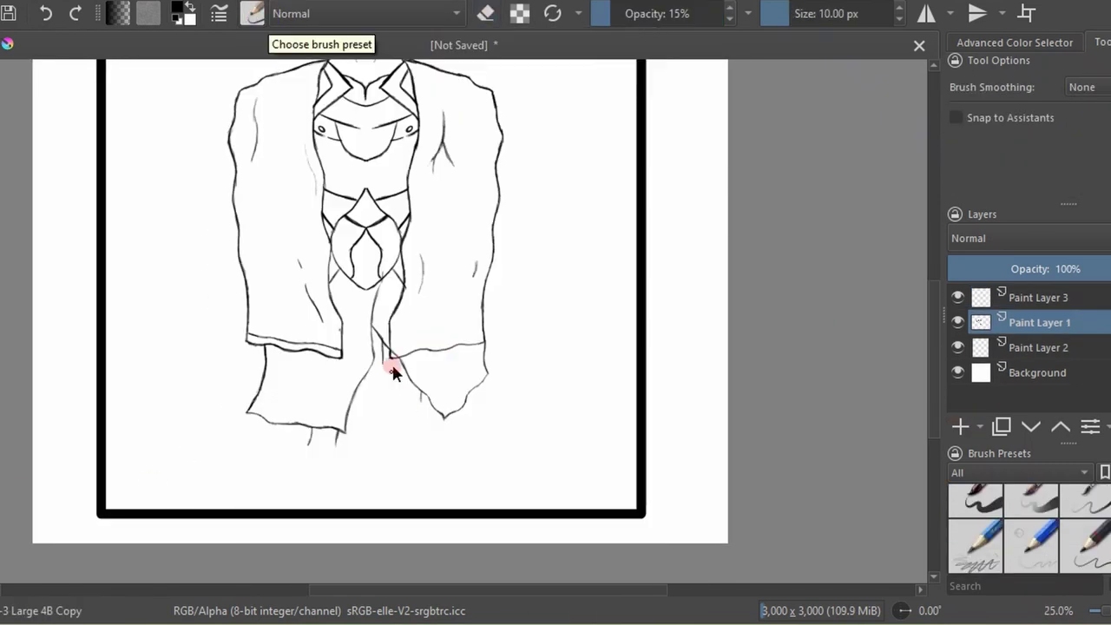
left_click_drag(373, 420, 388, 438)
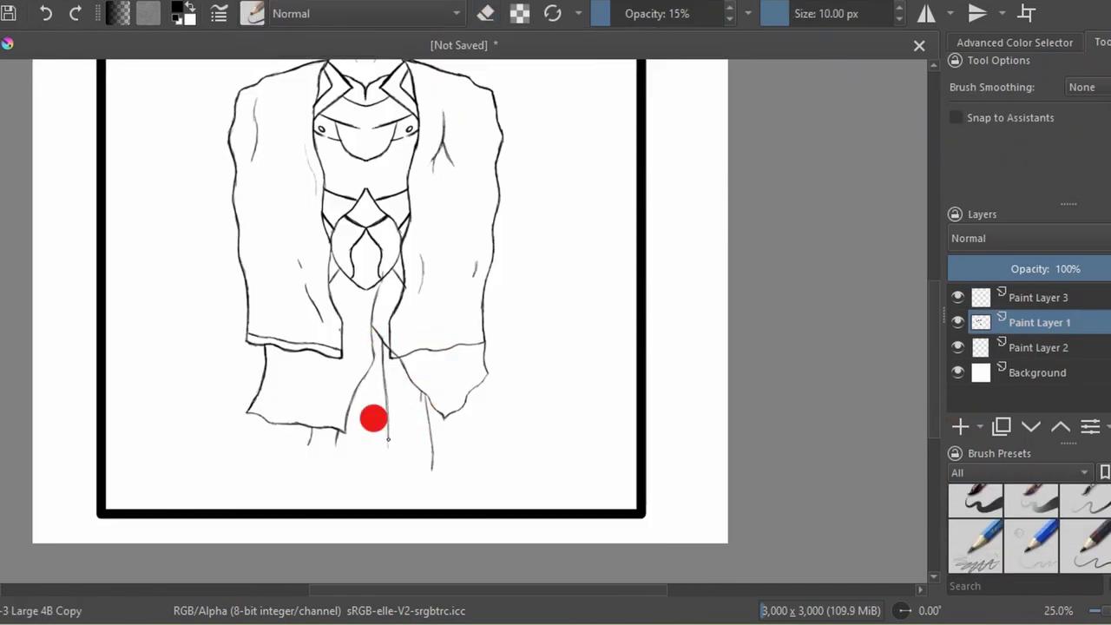
key("e")
left_click_drag(438, 477, 386, 382)
key("e")
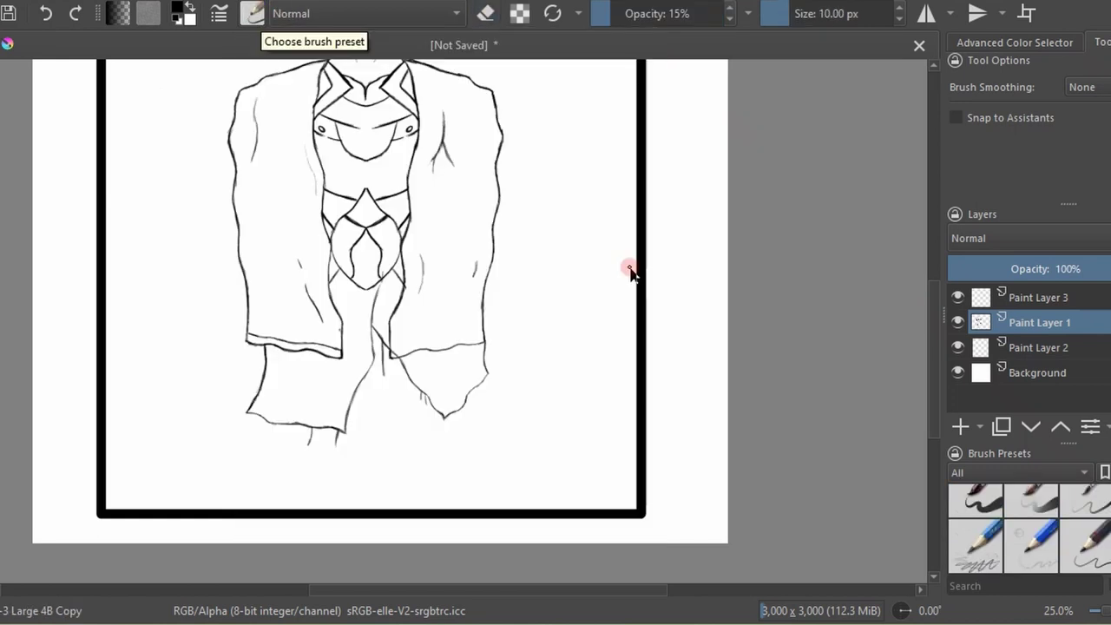
key("e")
left_click(370, 356)
key("Page_Up")
key("e")
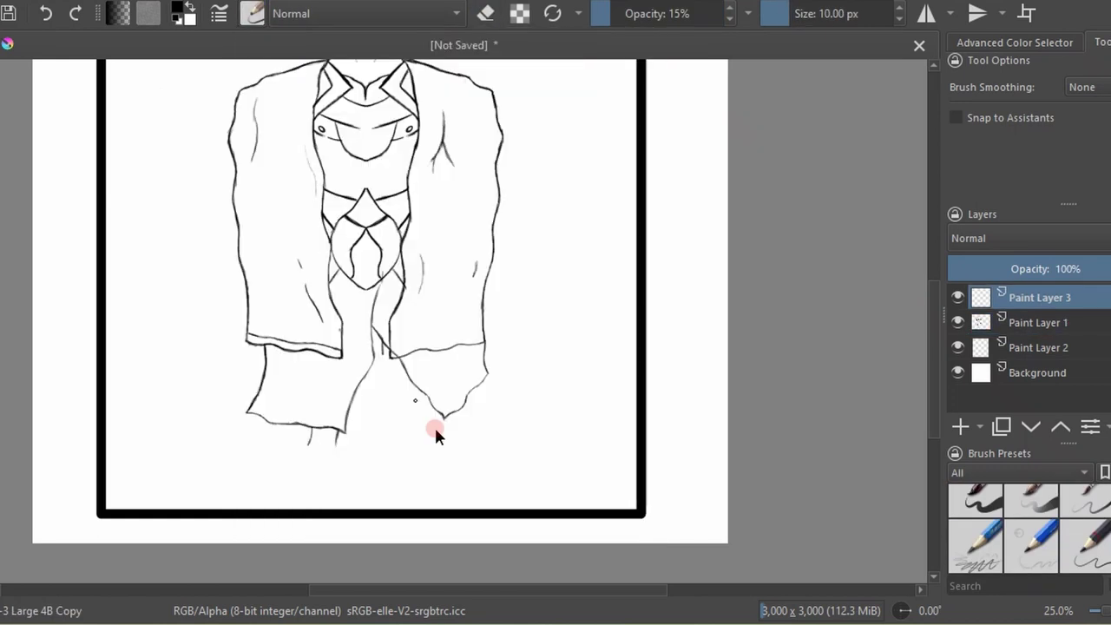
left_click_drag(432, 408, 435, 444)
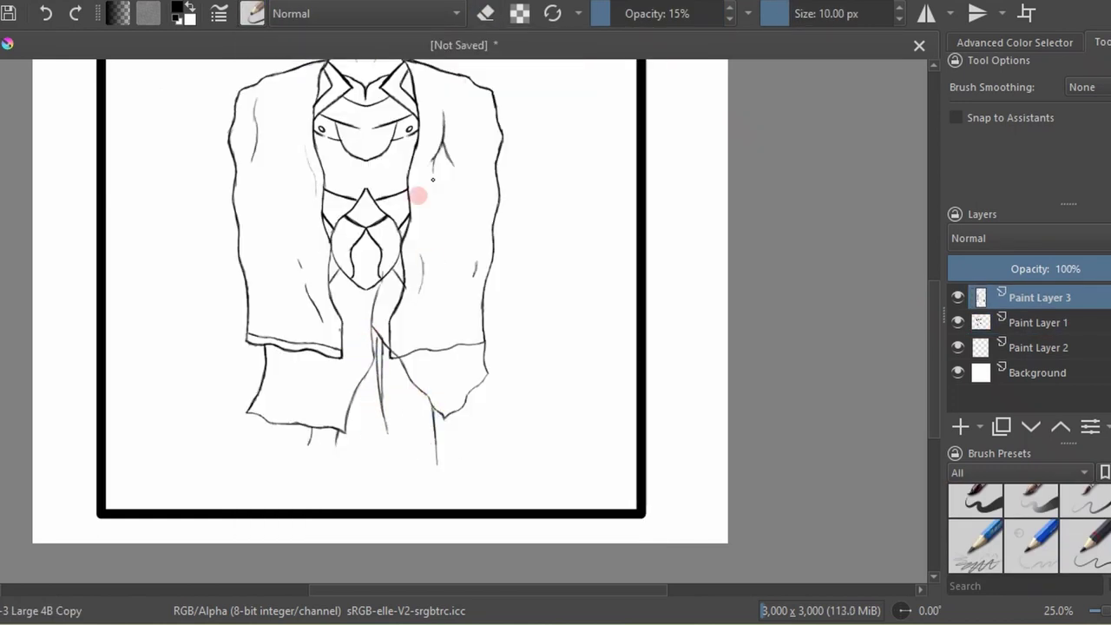
Sketch a lower leg stroke and extend the leg lines downward with the light pencil.
key("e")
key("F6")
left_click(385, 292)
key("F6")
key("e")
left_click_drag(360, 318, 375, 417)
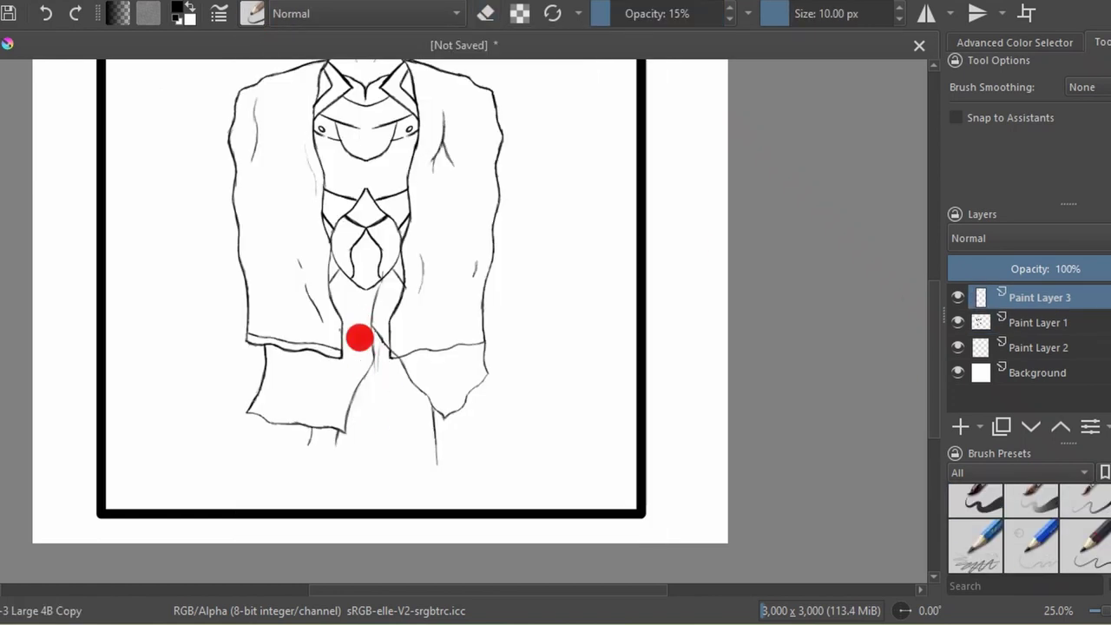
key("e")
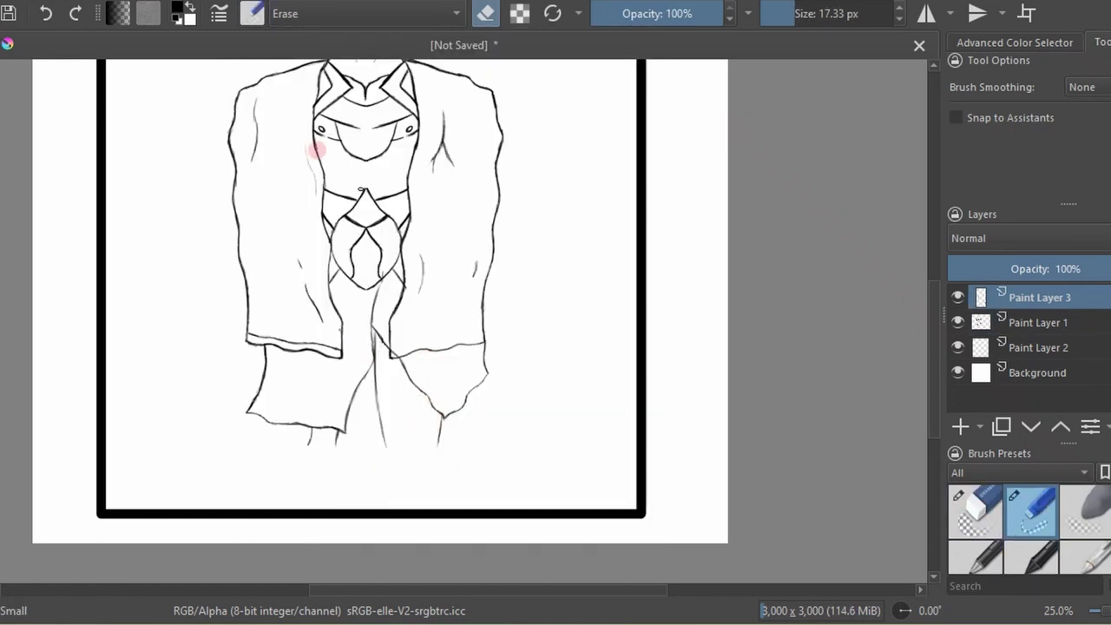
key("slash")
left_click_drag(422, 429, 425, 474)
left_click_drag(373, 439, 431, 486)
Straighten the left leg's lower line and make Paint Layer 1 active.
key("minus")
key("plus")
key("plus")
key("minus")
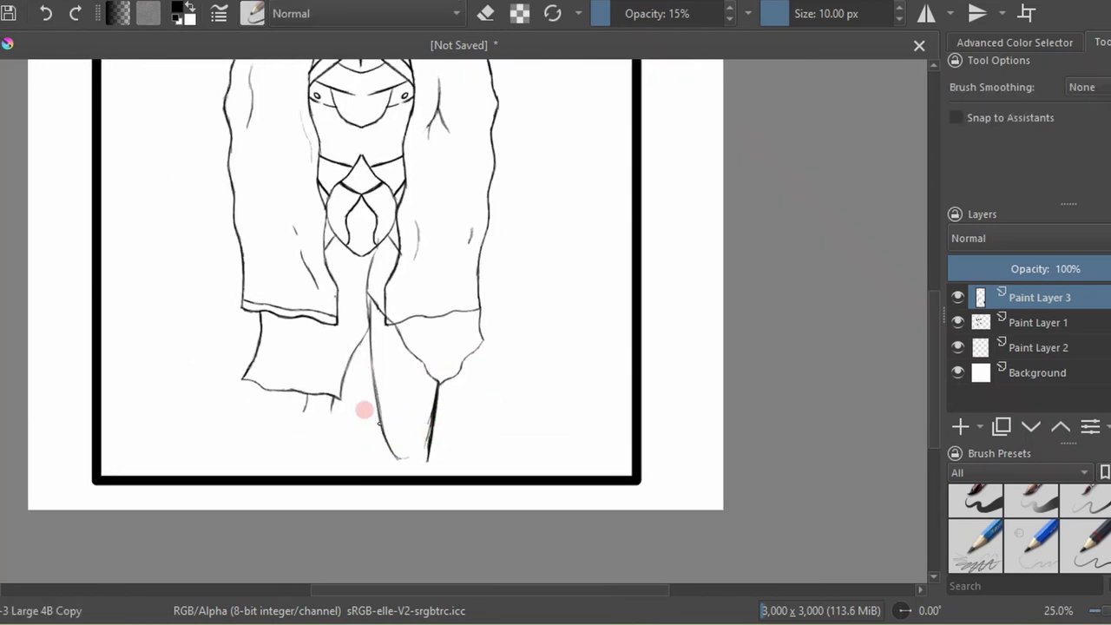
left_click_drag(379, 423, 413, 438)
key("slash")
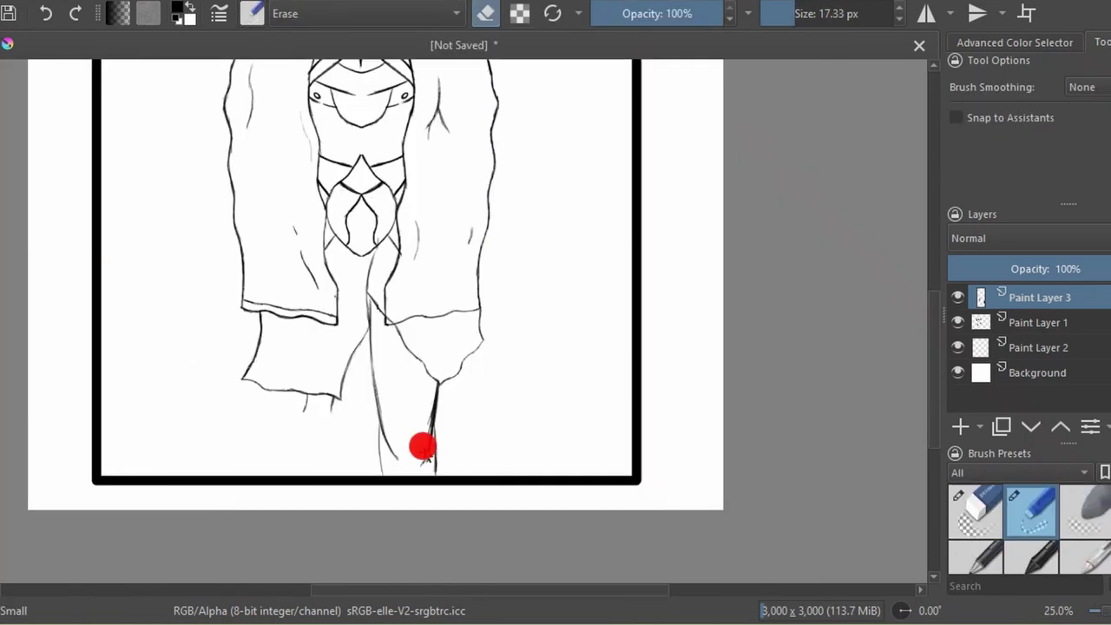
key("slash")
key("slash")
left_click(272, 105)
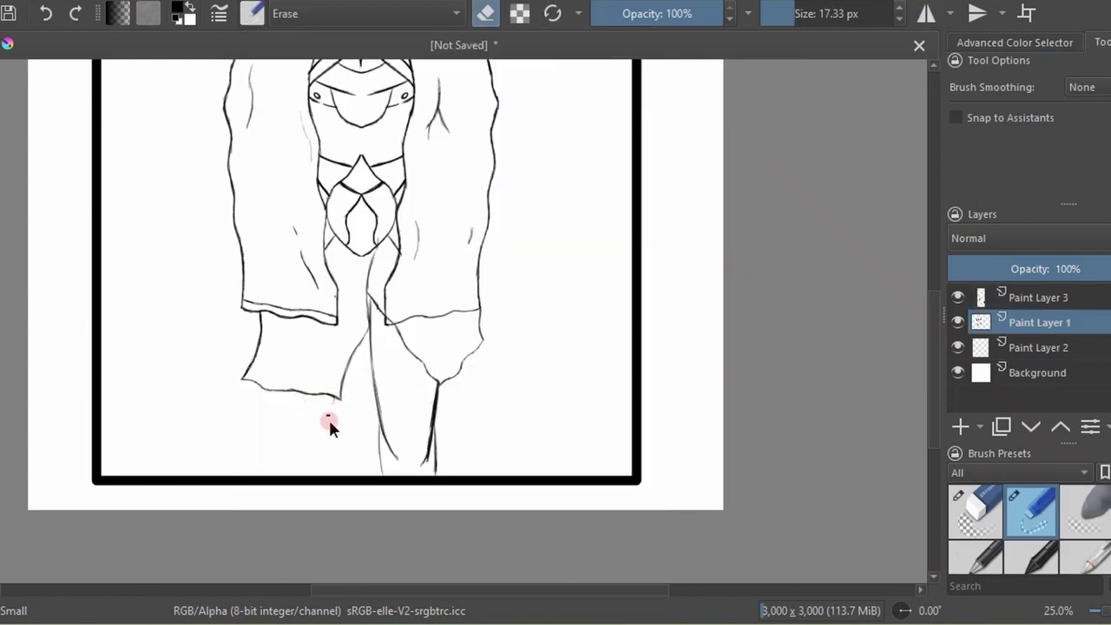
key("slash")
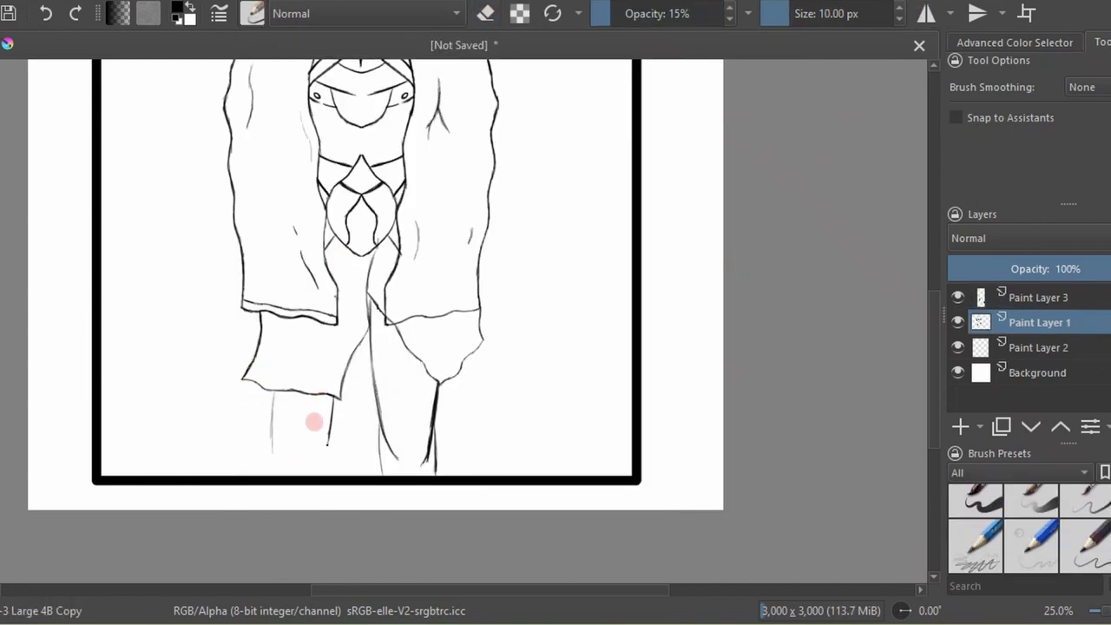
With horizontal mirror centred on the figure, sketch symmetric lines on both lower legs.
key("m")
left_click_drag(373, 126, 356, 126)
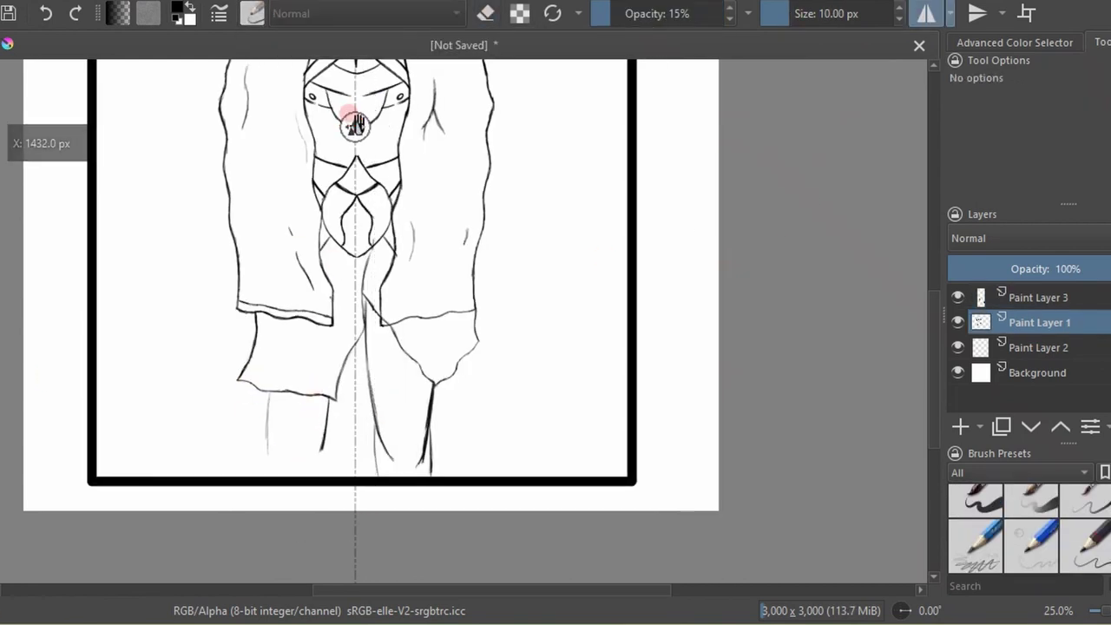
left_click_drag(389, 453, 362, 400)
left_click(42, 14)
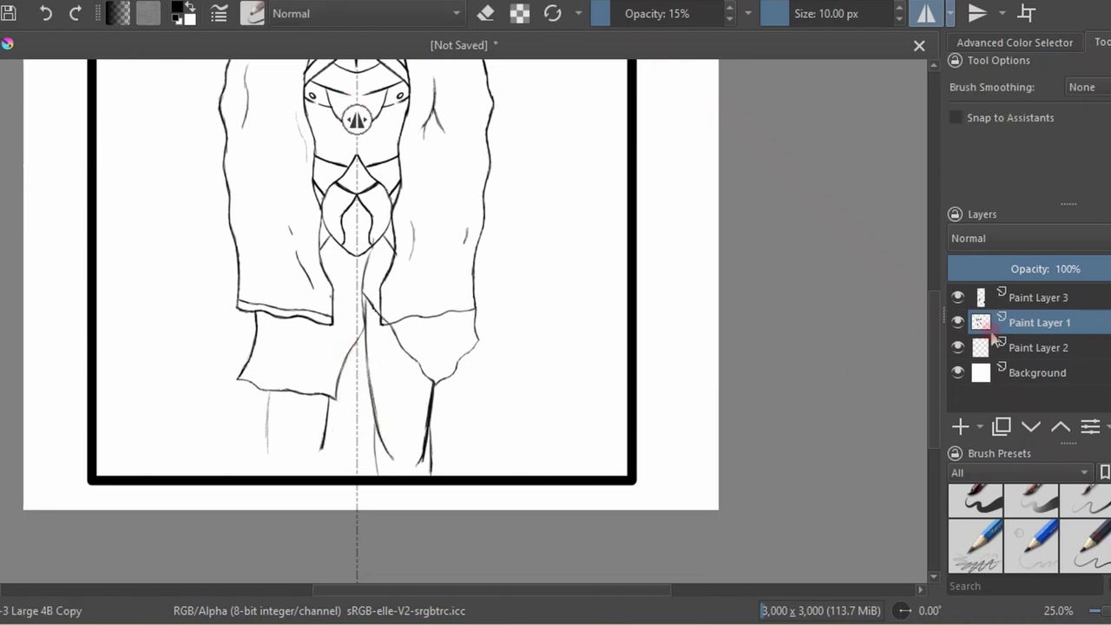
left_click(1038, 297)
key("slash")
key("slash")
left_click_drag(365, 338, 359, 390)
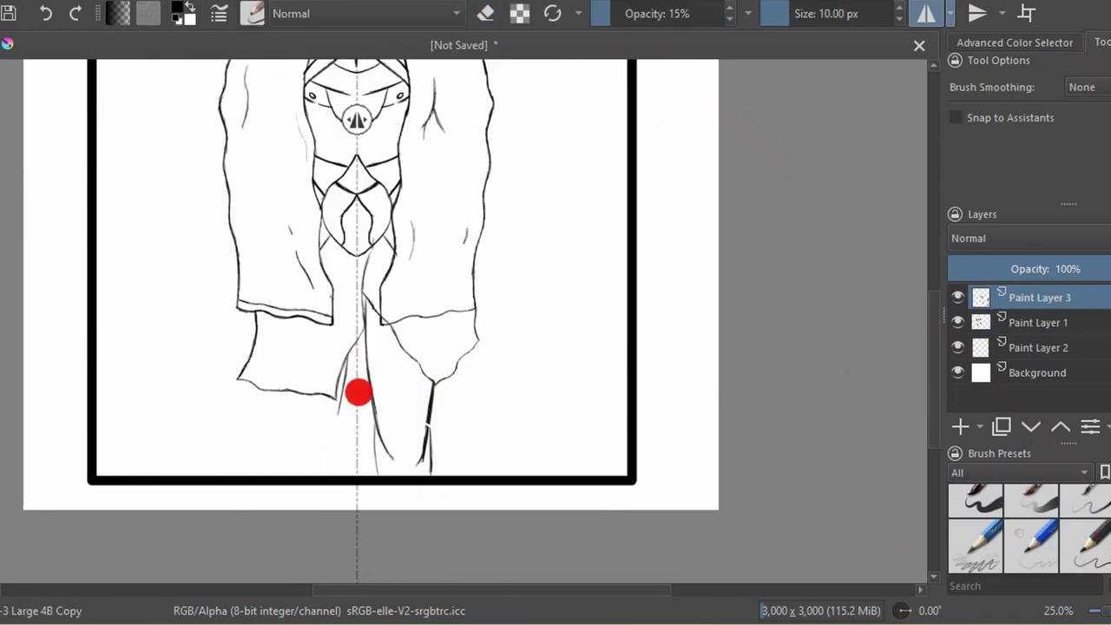
left_click_drag(428, 389, 408, 435)
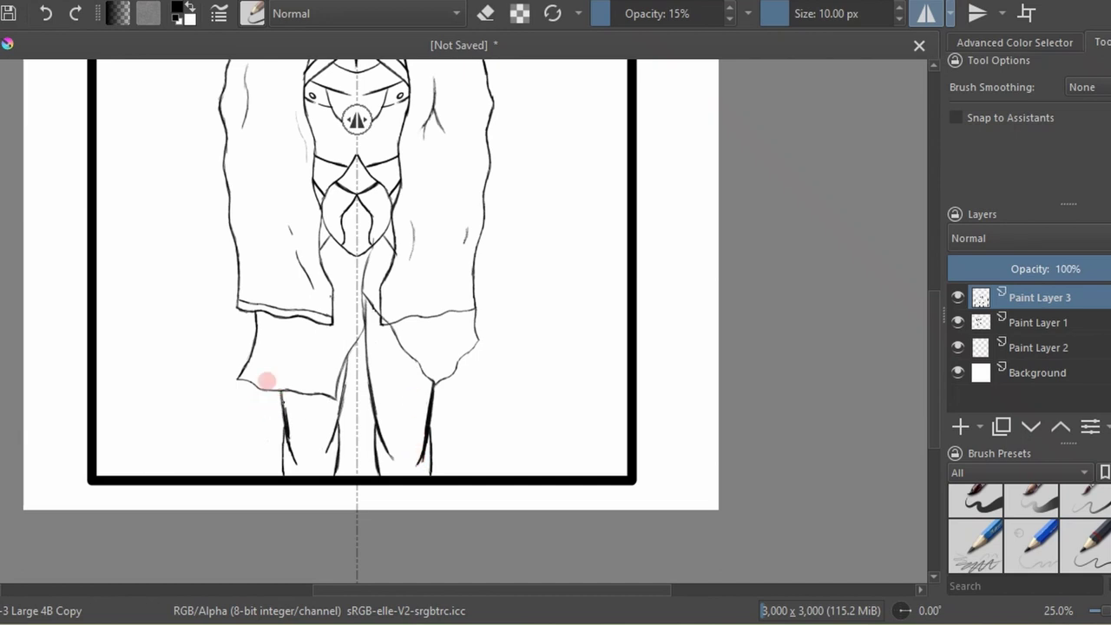
Turn off mirror painting and zoom out to view the whole canvas.
key("minus")
key("minus")
key("minus")
left_click(926, 13)
scroll(280, 322, "up", 5)
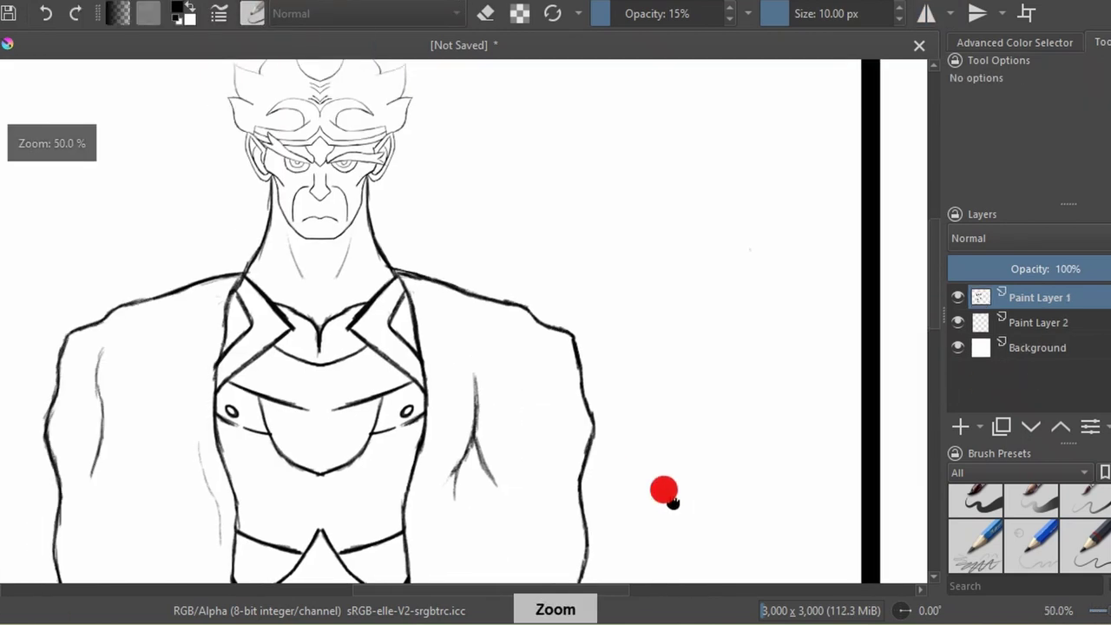
scroll(665, 491, "down", 5)
key("slash")
scroll(567, 329, "down", 3)
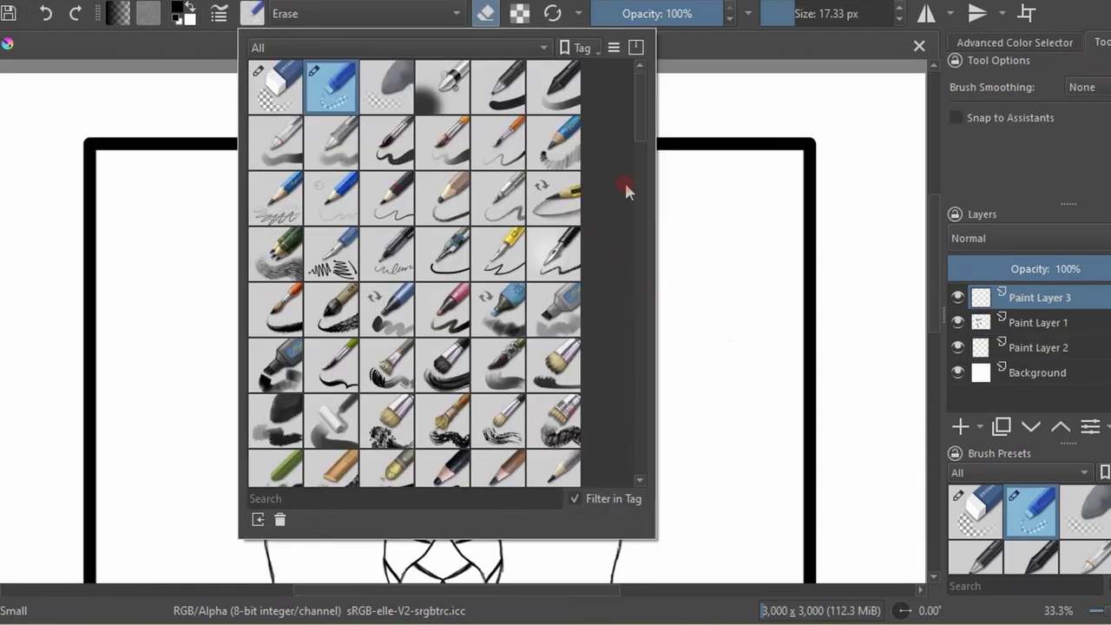
Choose dark red in the Select a Color dialog and undo the stray pink strokes.
left_click(178, 9)
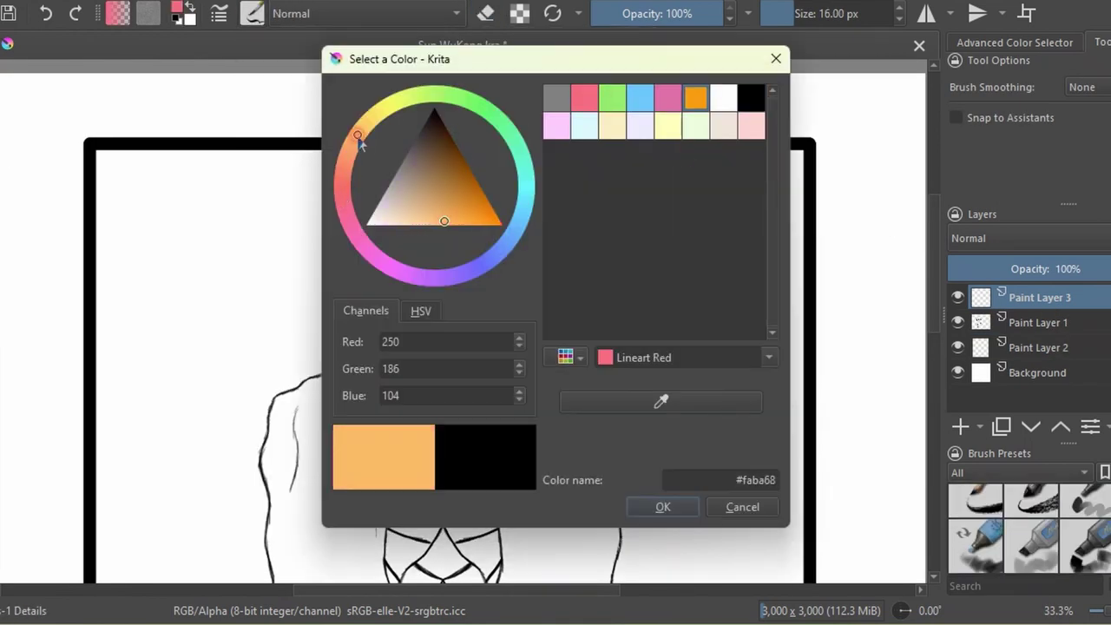
left_click(348, 183)
left_click(472, 173)
left_click(665, 506)
left_click(46, 13)
left_click(46, 13)
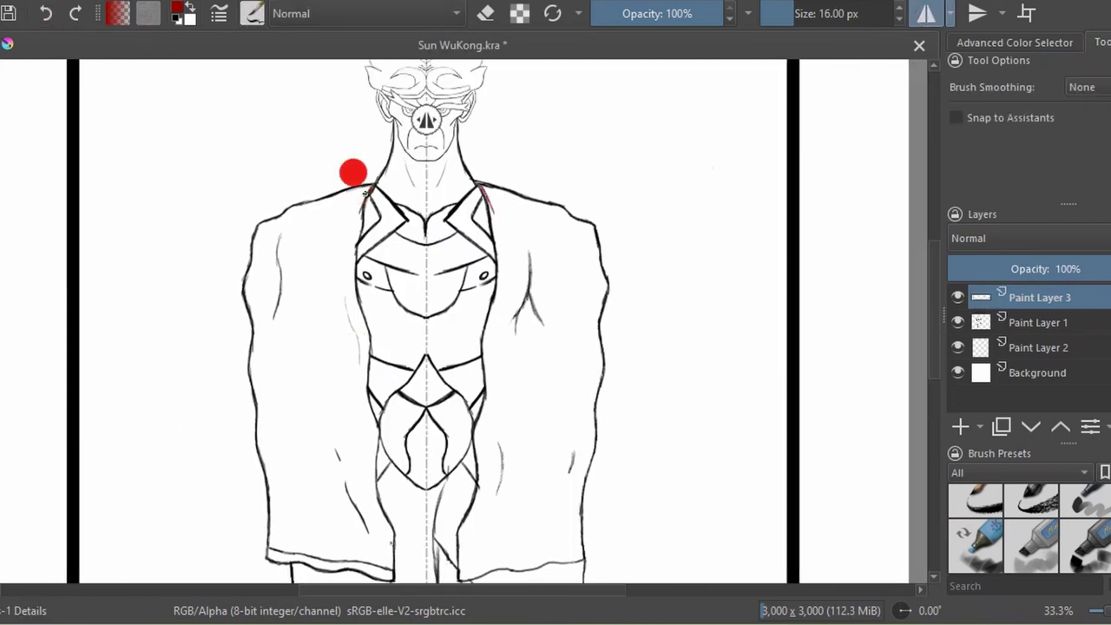
Paint red over both cape shoulders, outer arm edges, bottom hems and inner edges.
left_click_drag(365, 193, 352, 260)
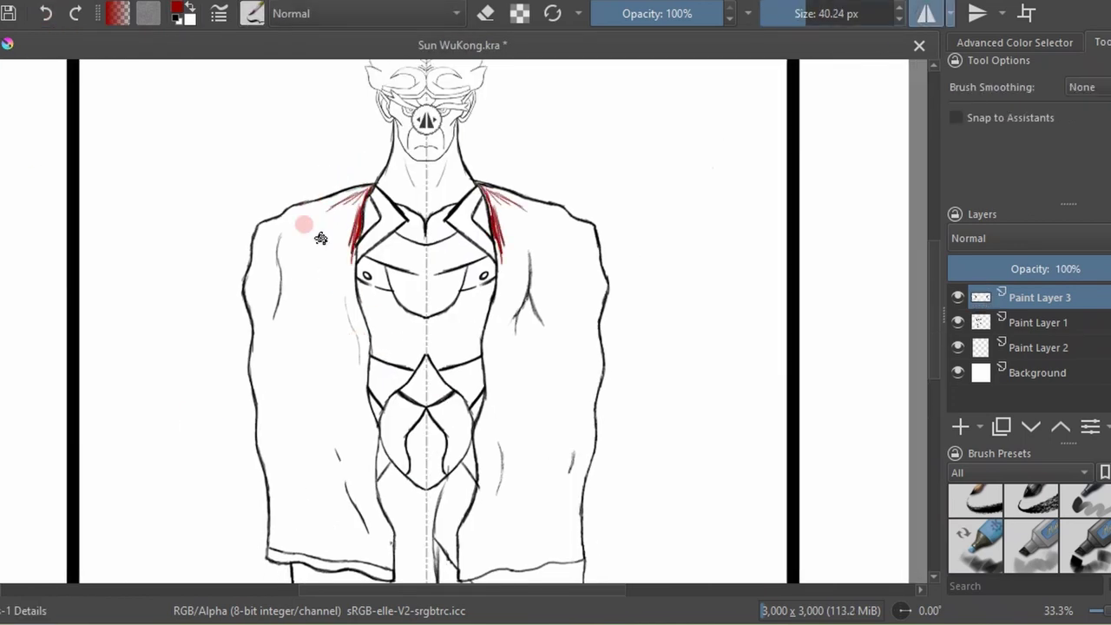
left_click_drag(304, 208, 369, 186)
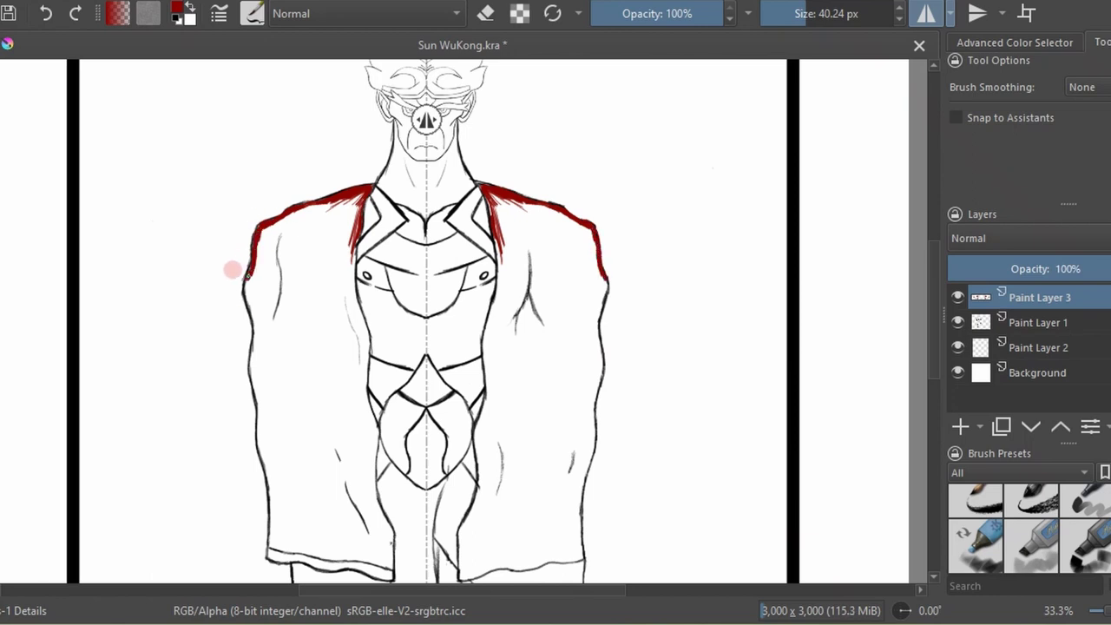
left_click_drag(233, 270, 264, 473)
key("plus")
mouse_move(224, 396)
left_mouse_down()
mouse_move(243, 484)
mouse_move(397, 491)
left_mouse_up()
mouse_move(382, 287)
left_mouse_down()
mouse_move(416, 509)
mouse_move(374, 404)
left_mouse_up()
Fill the remaining cape shoulders and bottoms with solid red.
scroll(70, 216, "up", 3)
mouse_move(386, 314)
left_mouse_down()
mouse_move(261, 143)
mouse_move(360, 87)
mouse_move(310, 426)
mouse_move(364, 463)
mouse_move(252, 512)
left_mouse_up()
mouse_move(244, 243)
left_mouse_down()
mouse_move(248, 409)
mouse_move(342, 404)
mouse_move(347, 446)
left_mouse_up()
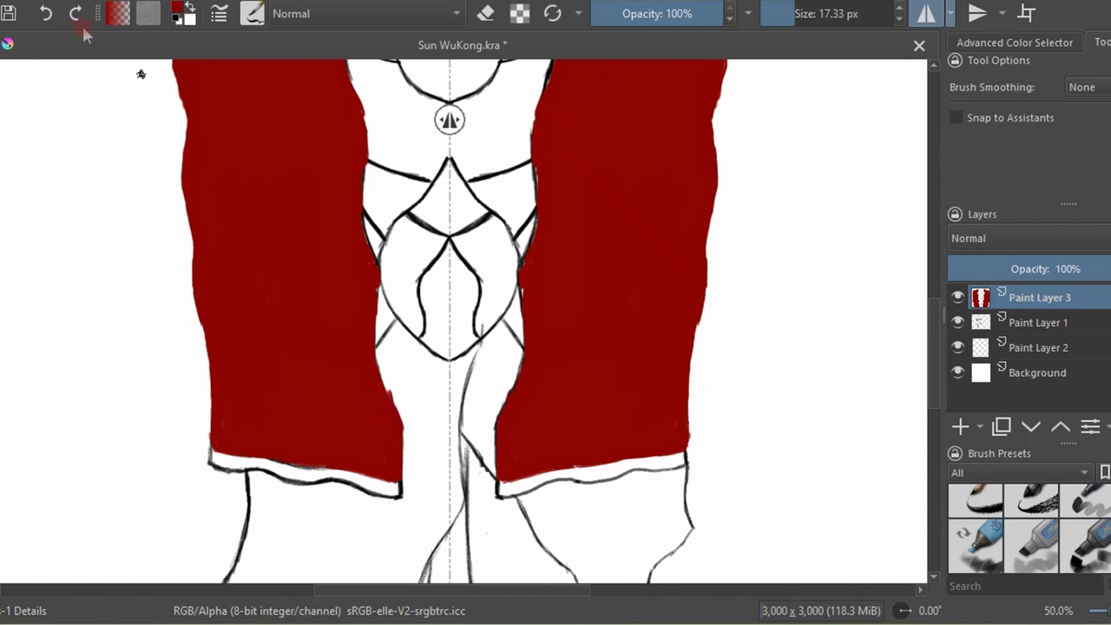
scroll(333, 203, "up", 5)
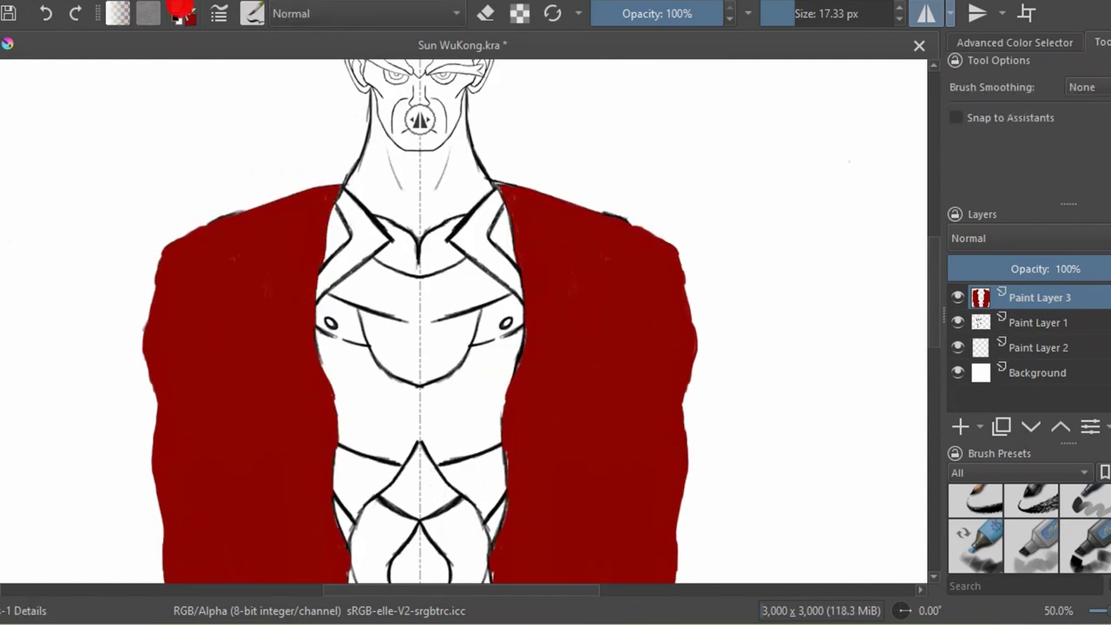
Select an orange-gold colour in the colour dialog.
left_click(178, 10)
left_click(369, 126)
left_click(502, 224)
left_click(467, 203)
left_click(662, 507)
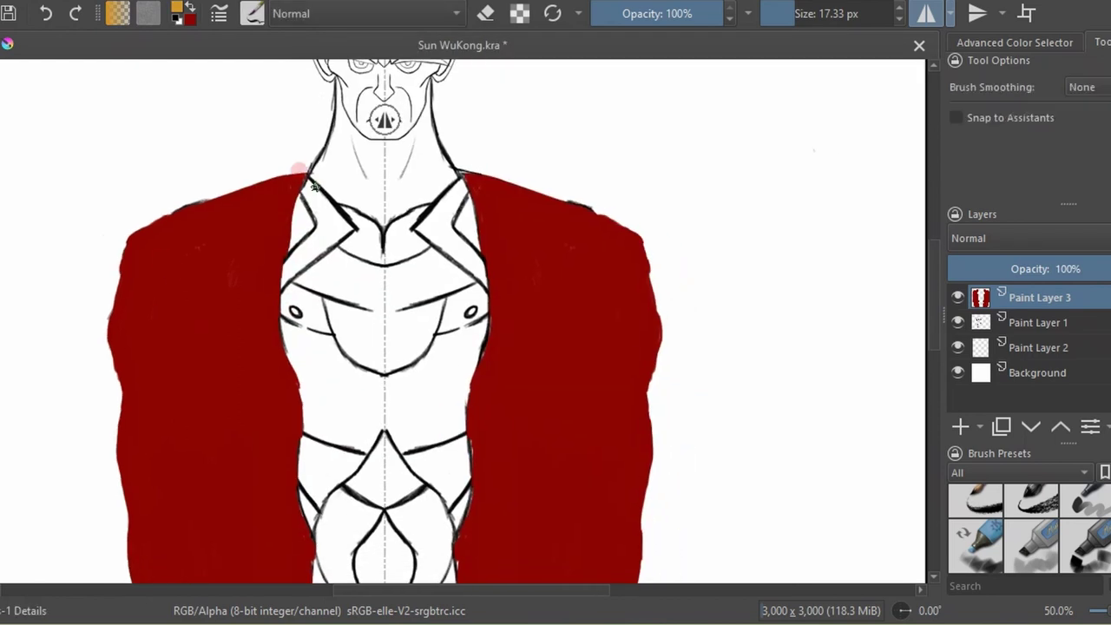
Paint both collar pieces and the upper chest plate gold, down to the sternum.
left_click_drag(310, 178, 356, 230)
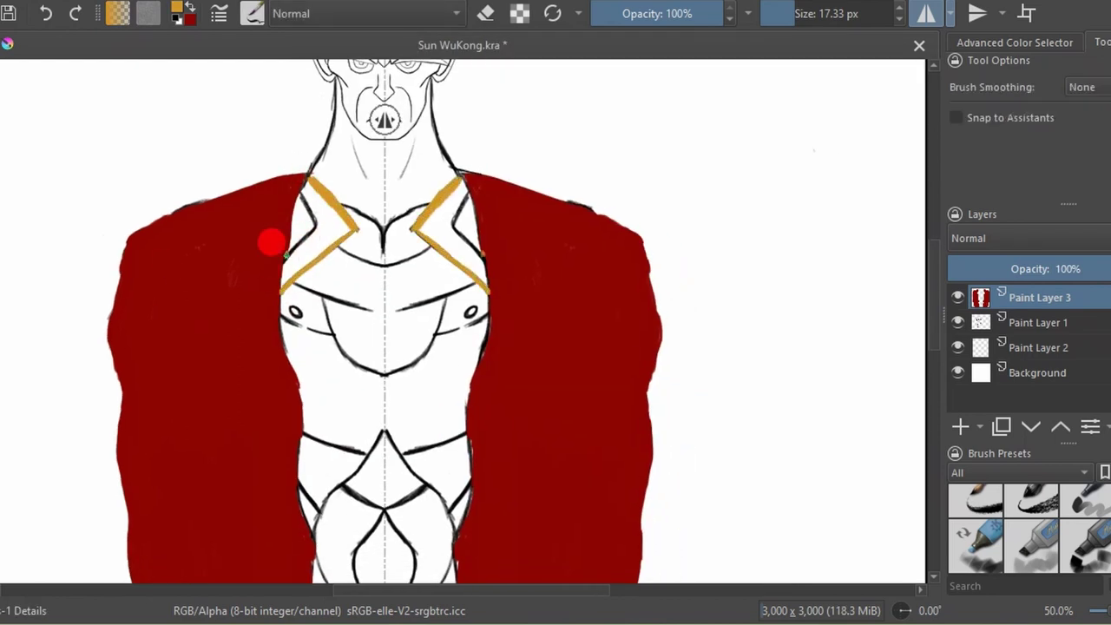
left_click(798, 25)
mouse_move(306, 186)
left_mouse_down()
mouse_move(326, 224)
mouse_move(328, 206)
left_mouse_up()
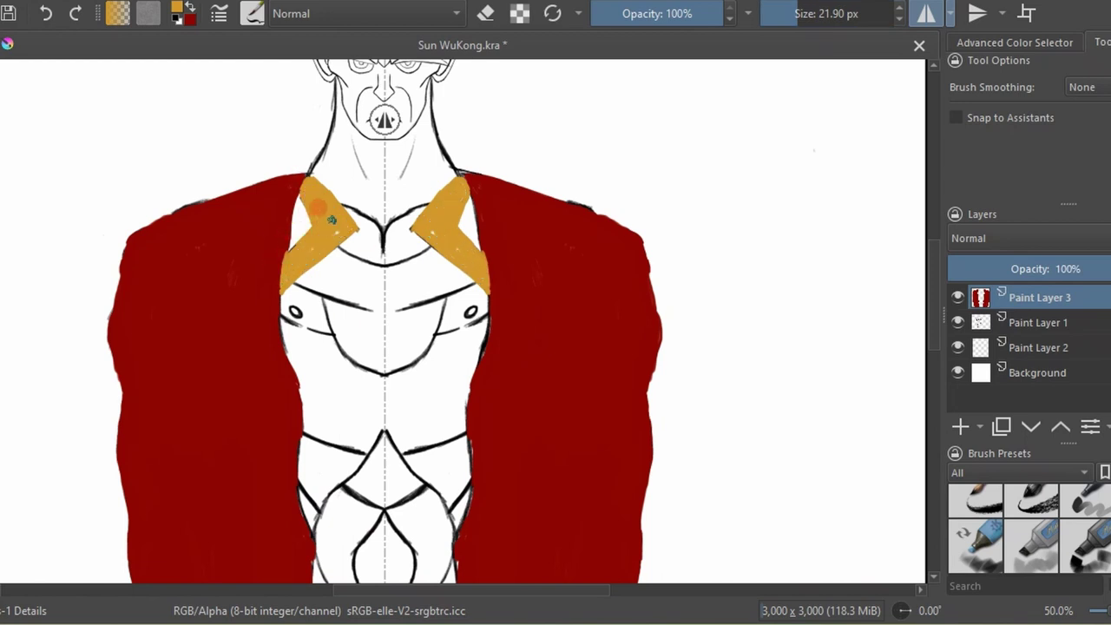
mouse_move(299, 282)
left_mouse_down()
mouse_move(373, 296)
mouse_move(317, 240)
mouse_move(360, 266)
mouse_move(342, 264)
left_mouse_up()
left_click_drag(347, 350, 382, 372)
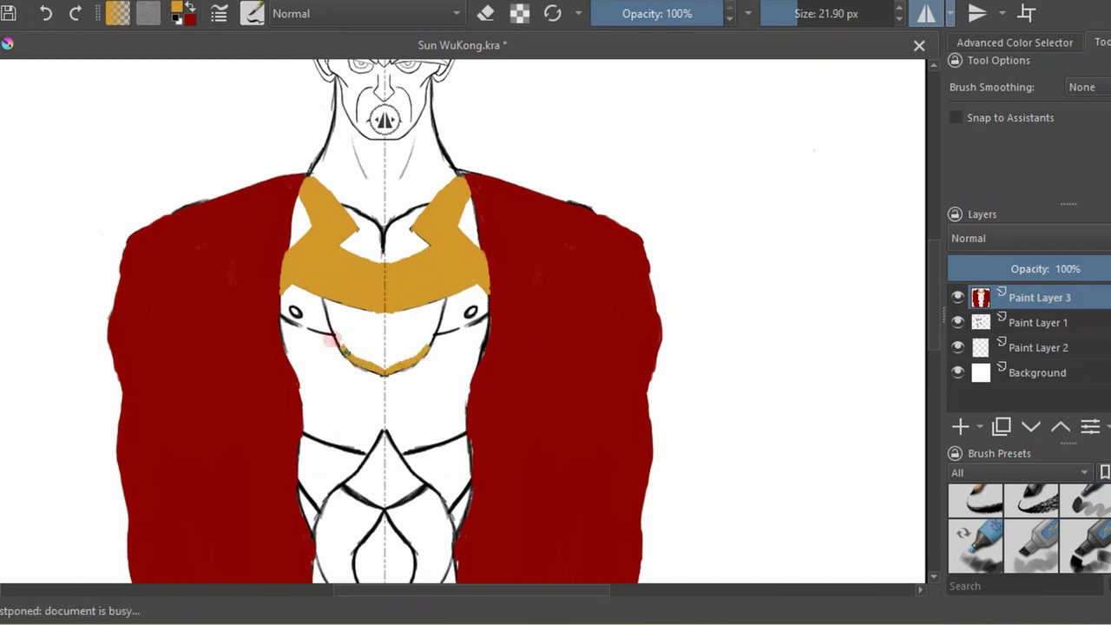
left_click_drag(317, 302, 347, 351)
left_click_drag(340, 304, 347, 339)
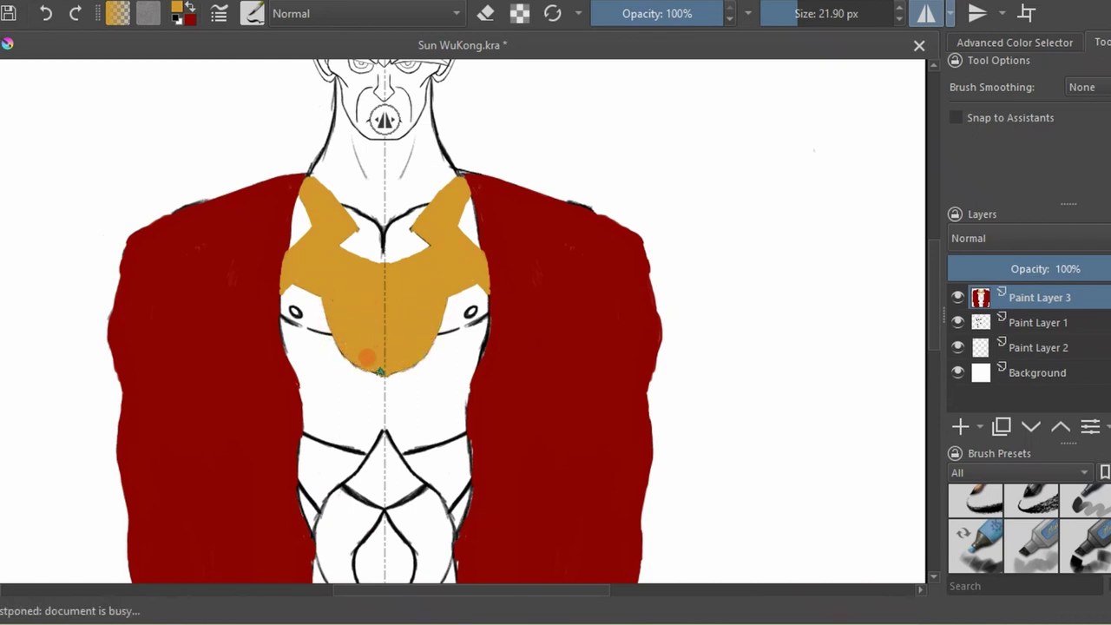
scroll(466, 416, "up", 3)
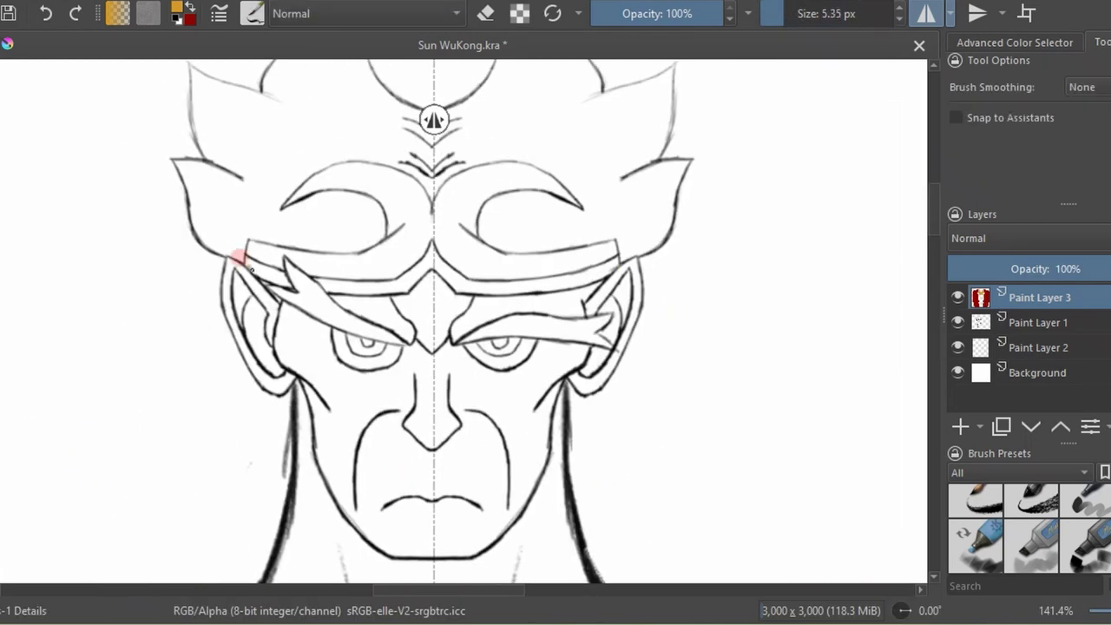
Turn off mirror painting, undo the mirrored strokes, and paint gold along the headband's left curve.
mouse_move(271, 271)
left_mouse_down()
mouse_move(256, 249)
mouse_move(293, 260)
left_mouse_up()
left_click(926, 13)
key("ctrl+z")
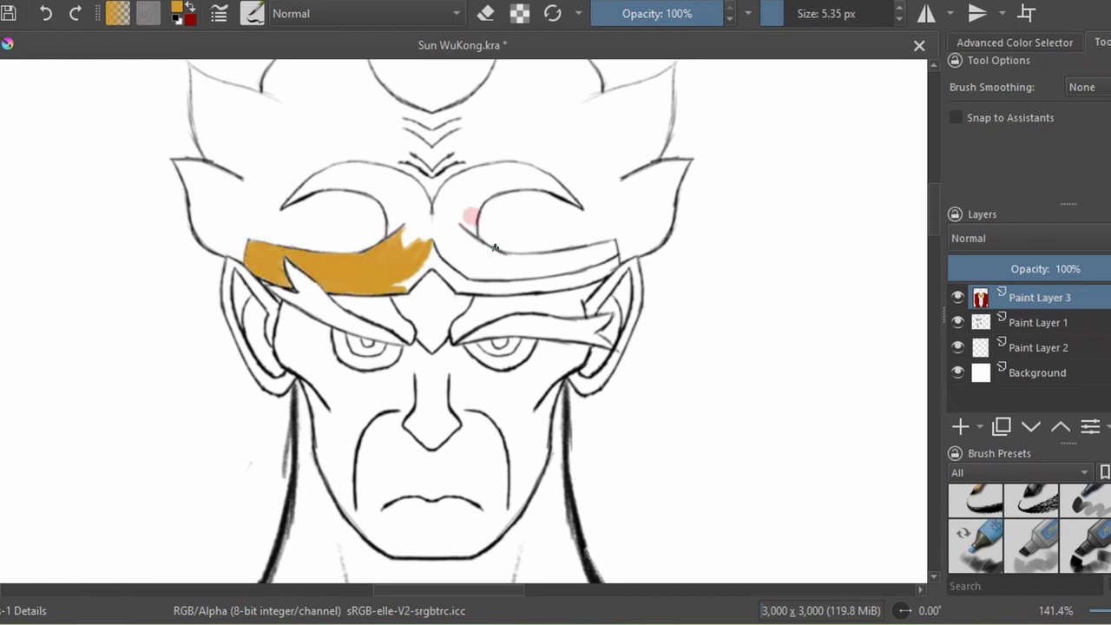
mouse_move(456, 279)
left_mouse_down()
mouse_move(421, 194)
mouse_move(445, 207)
left_mouse_up()
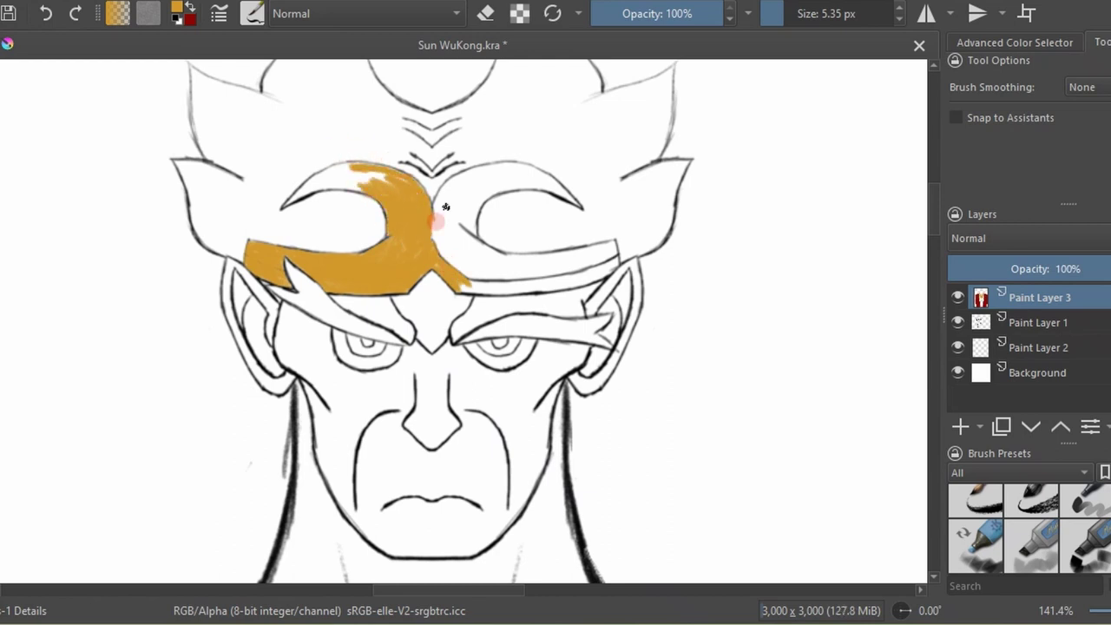
left_click_drag(371, 198, 340, 166)
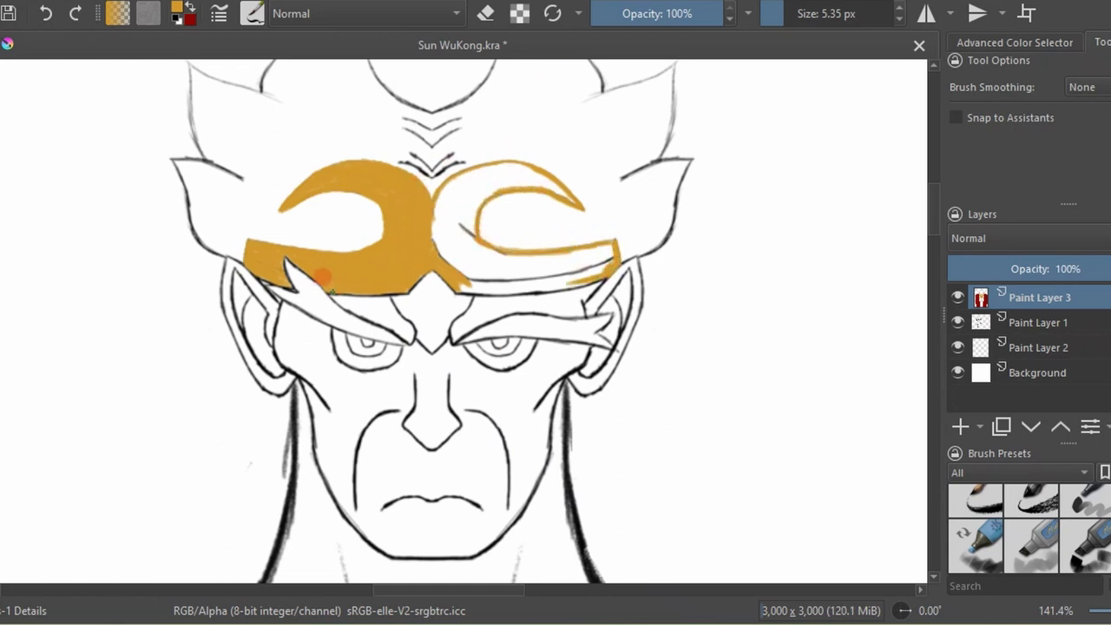
With a slightly larger brush, fill the headband's centre and remaining gaps with gold.
left_click_drag(773, 13, 789, 10)
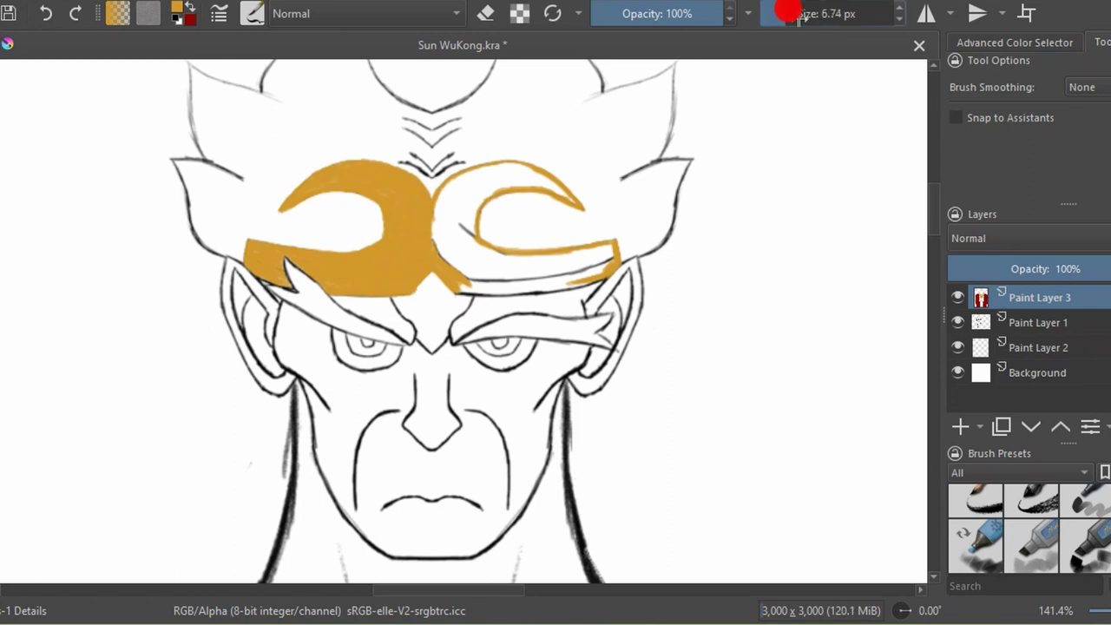
mouse_move(435, 208)
left_mouse_down()
mouse_move(464, 261)
mouse_move(590, 261)
mouse_move(491, 292)
left_mouse_up()
left_click_drag(597, 276, 475, 268)
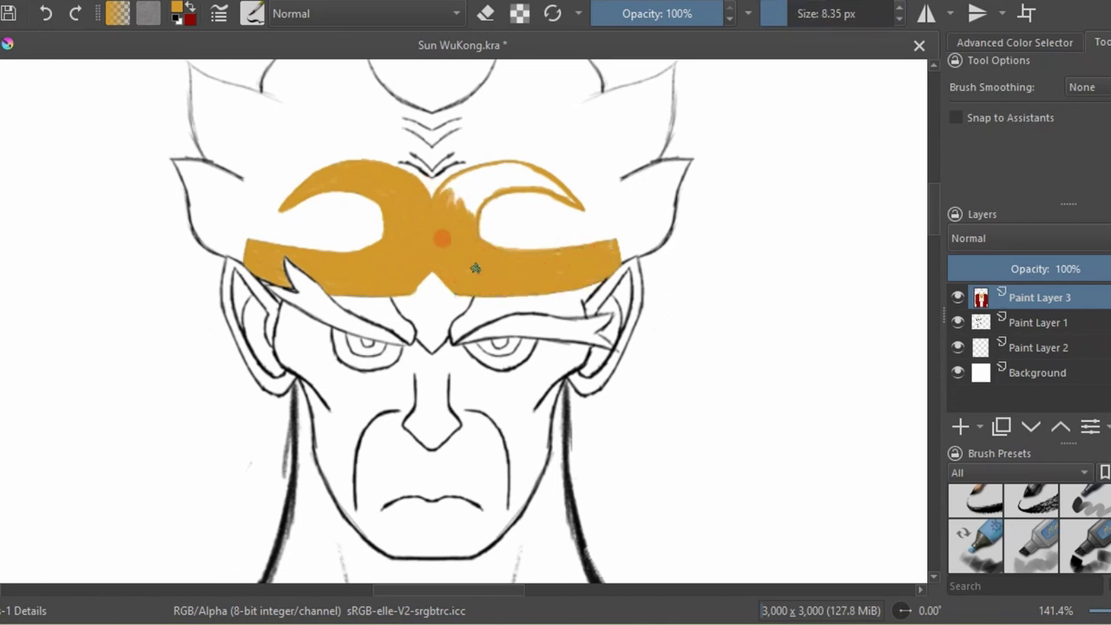
mouse_move(466, 212)
left_mouse_down()
mouse_move(461, 179)
mouse_move(520, 176)
left_mouse_up()
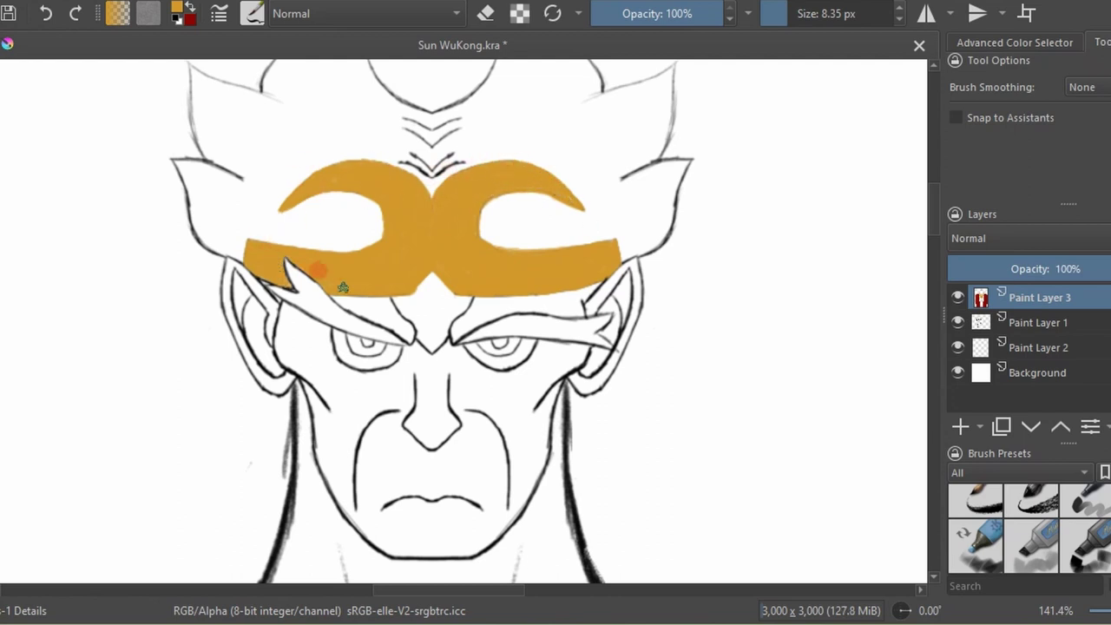
scroll(348, 234, "down", 8)
scroll(573, 408, "up", 8)
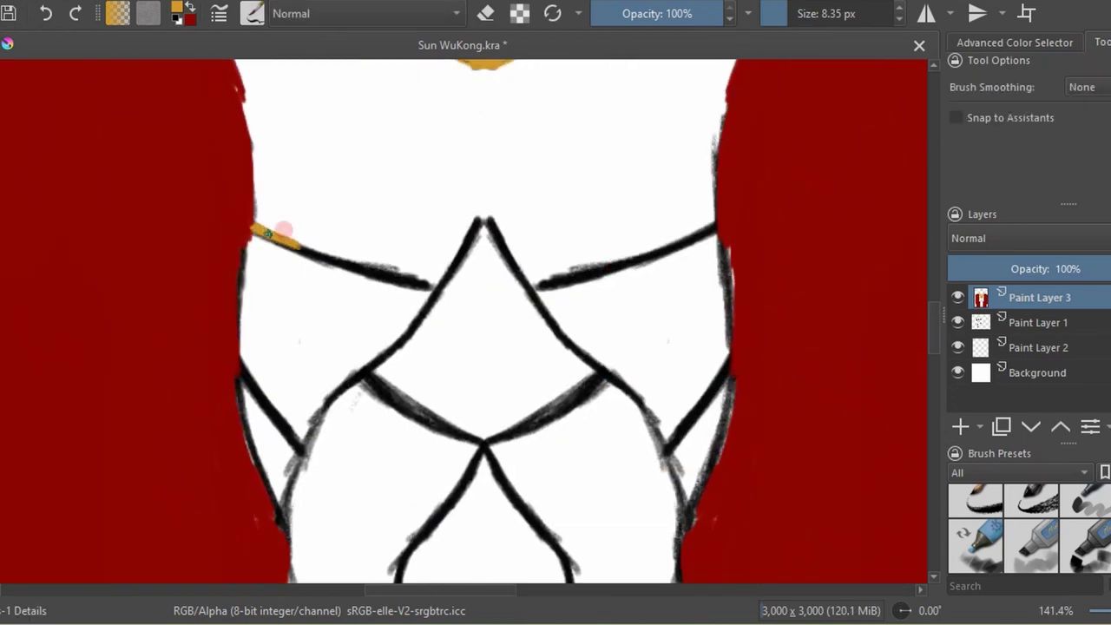
Trace the chest armour outlines, inner diagonals and curved lines in mirrored gold.
left_click_drag(269, 233, 434, 286)
left_click(926, 13)
left_click_drag(252, 229, 434, 286)
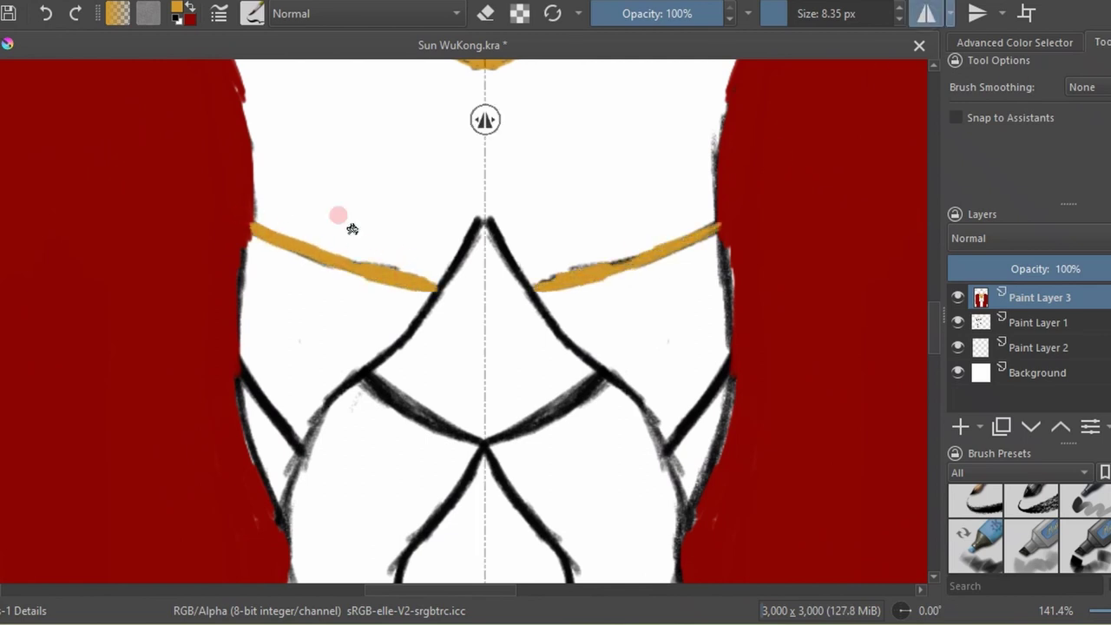
left_click_drag(250, 233, 300, 447)
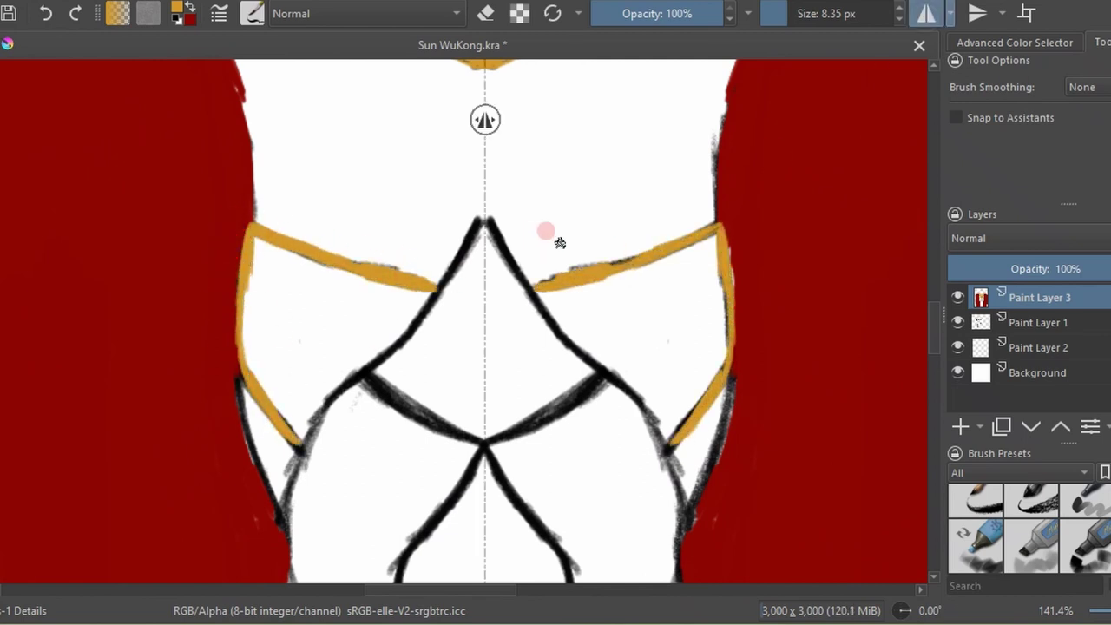
mouse_move(435, 289)
left_mouse_down()
mouse_move(345, 373)
mouse_move(481, 213)
mouse_move(310, 389)
left_mouse_up()
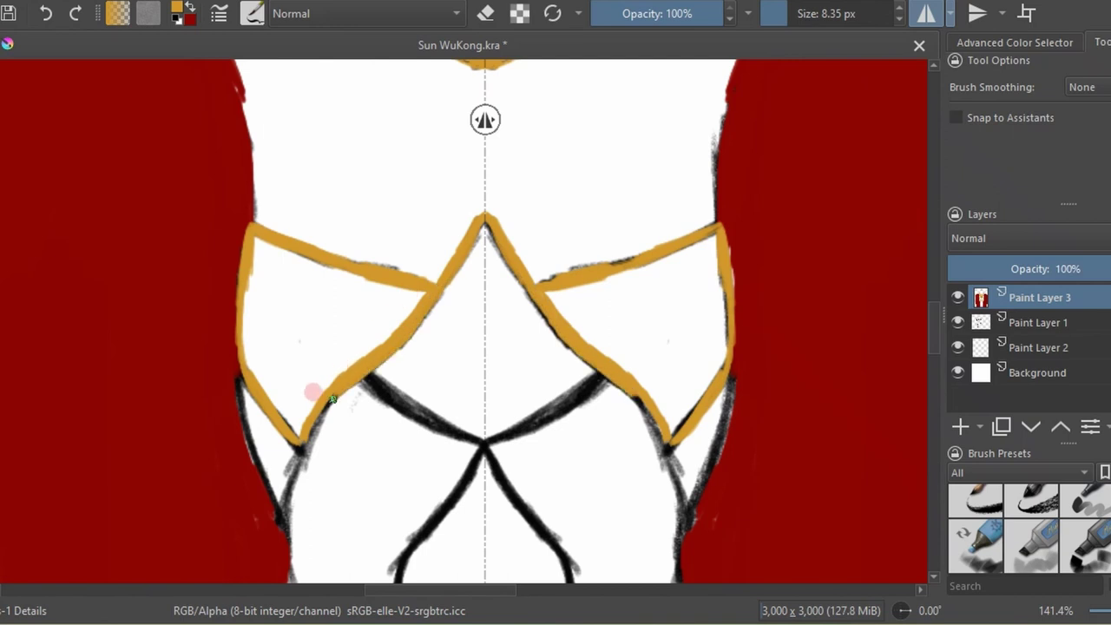
left_click_drag(430, 426, 376, 239)
left_click_drag(314, 198, 429, 259)
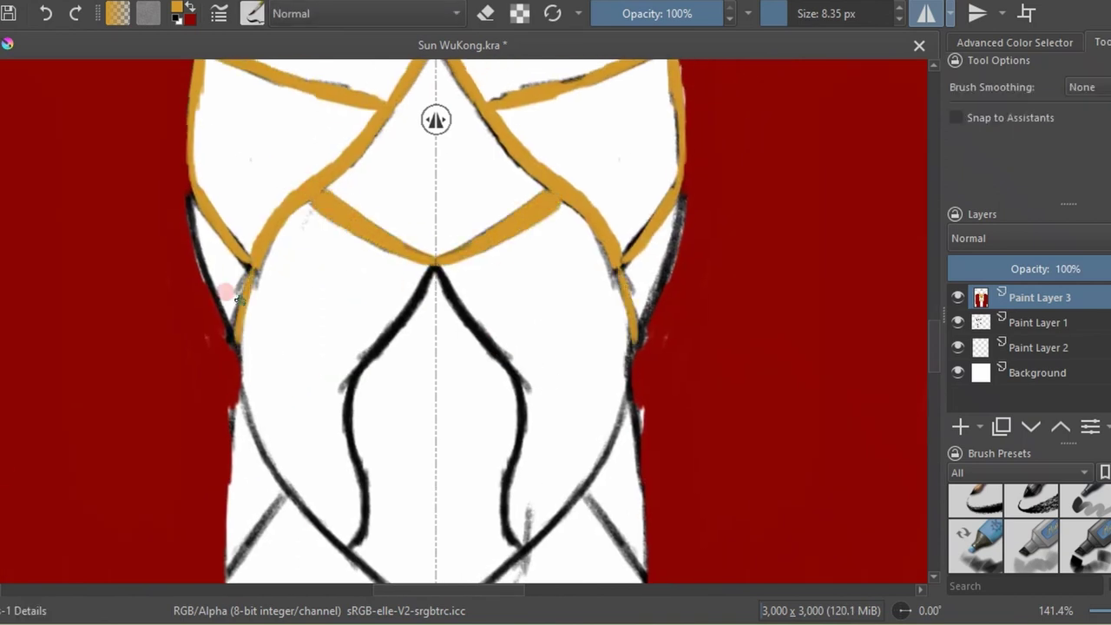
left_click_drag(252, 269, 334, 543)
mouse_move(434, 264)
left_mouse_down()
mouse_move(337, 377)
mouse_move(353, 347)
mouse_move(350, 469)
mouse_move(356, 434)
left_mouse_up()
Fill the chest wedge and diamond with solid gold, edging the inner white area.
scroll(588, 392, "down", 3)
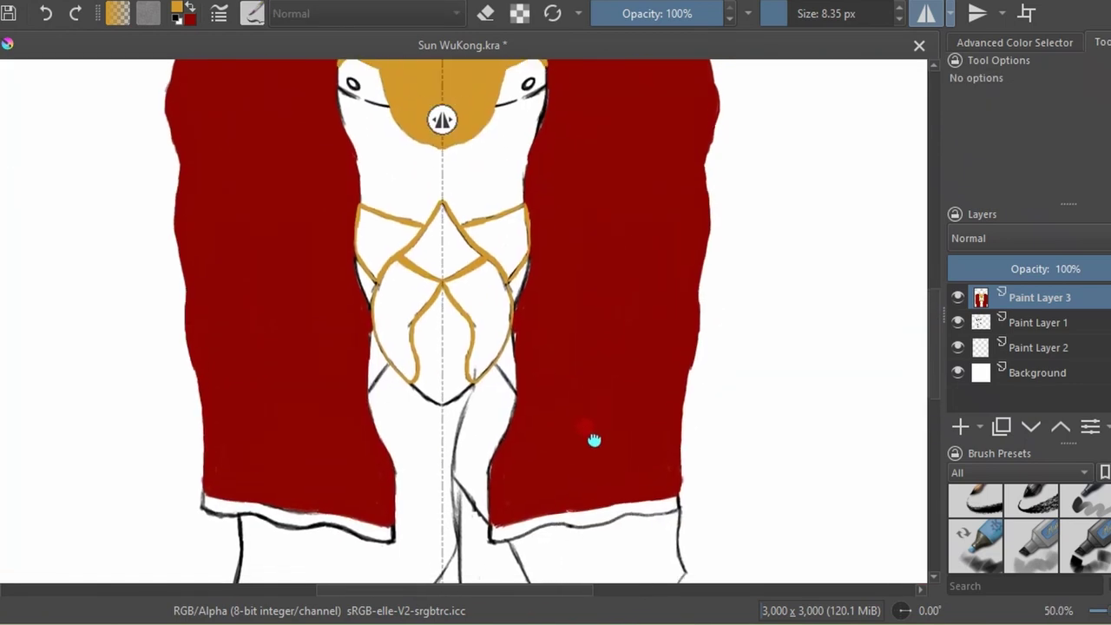
left_click_drag(595, 439, 615, 410)
scroll(449, 152, "up", 2)
key("bracketright")
key("bracketright")
key("bracketright")
mouse_move(312, 196)
left_mouse_down()
mouse_move(317, 254)
mouse_move(348, 339)
mouse_move(337, 213)
mouse_move(310, 243)
mouse_move(348, 286)
mouse_move(408, 538)
mouse_move(364, 446)
mouse_move(397, 434)
mouse_move(390, 330)
mouse_move(444, 356)
left_mouse_up()
mouse_move(582, 289)
left_mouse_down()
mouse_move(385, 293)
mouse_move(472, 260)
mouse_move(474, 279)
left_mouse_up()
scroll(568, 355, "down", 2)
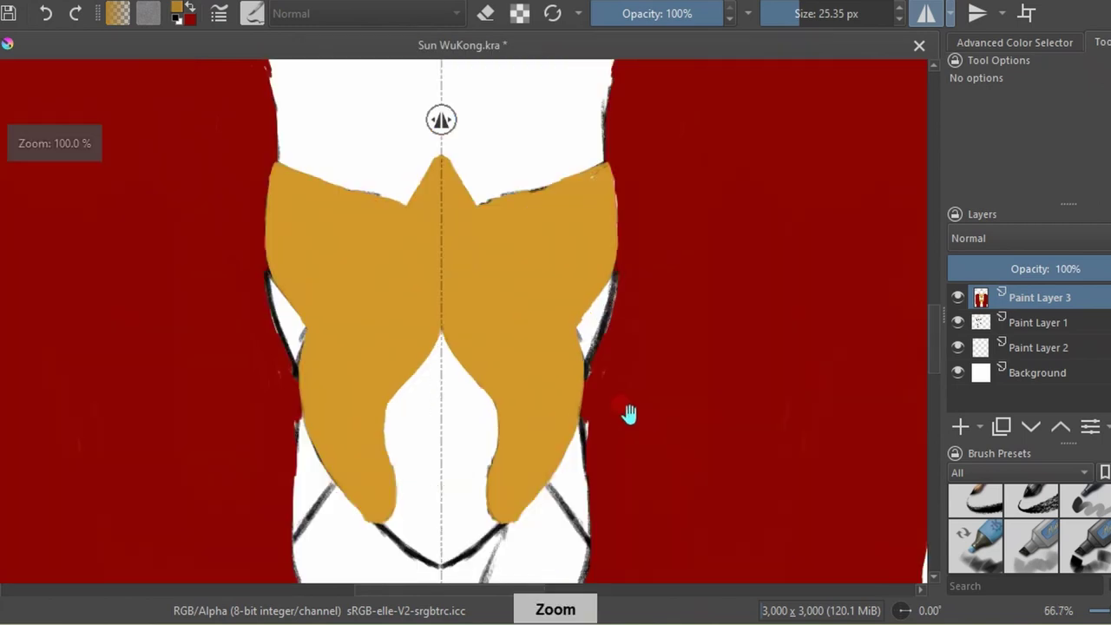
mouse_move(412, 204)
left_mouse_down()
mouse_move(349, 253)
mouse_move(332, 463)
mouse_move(409, 500)
mouse_move(397, 235)
mouse_move(367, 373)
mouse_move(397, 359)
left_mouse_up()
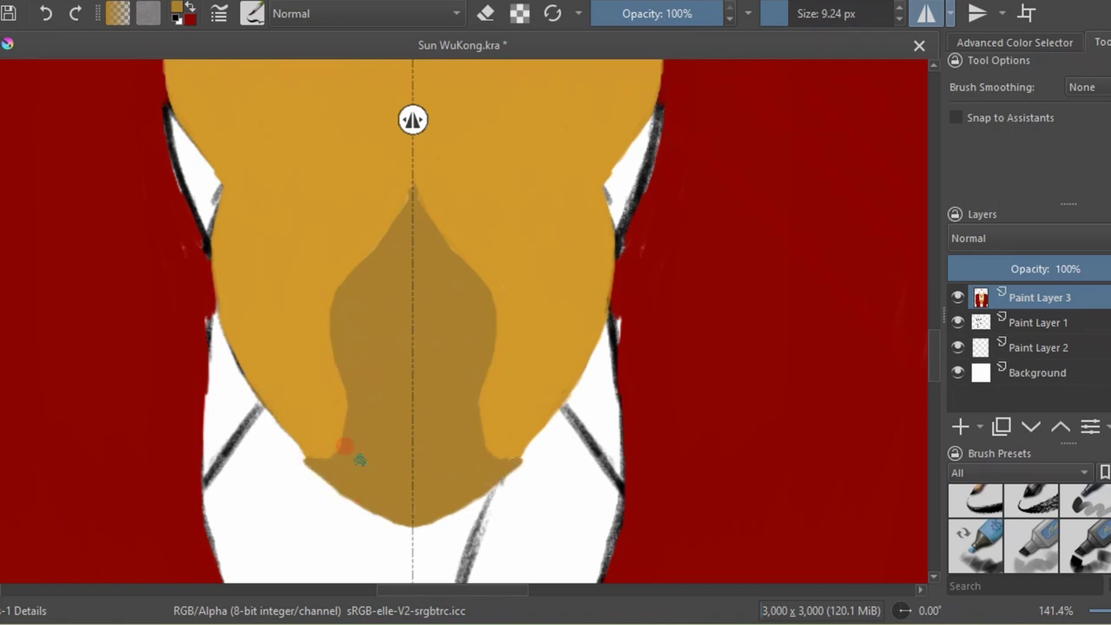
Paint gold bands along the bottom edges of both sleeves.
key("2")
scroll(546, 414, "up", 5)
mouse_move(76, 368)
left_mouse_down()
mouse_move(172, 423)
mouse_move(397, 454)
mouse_move(458, 449)
left_mouse_up()
left_click_drag(61, 395, 233, 434)
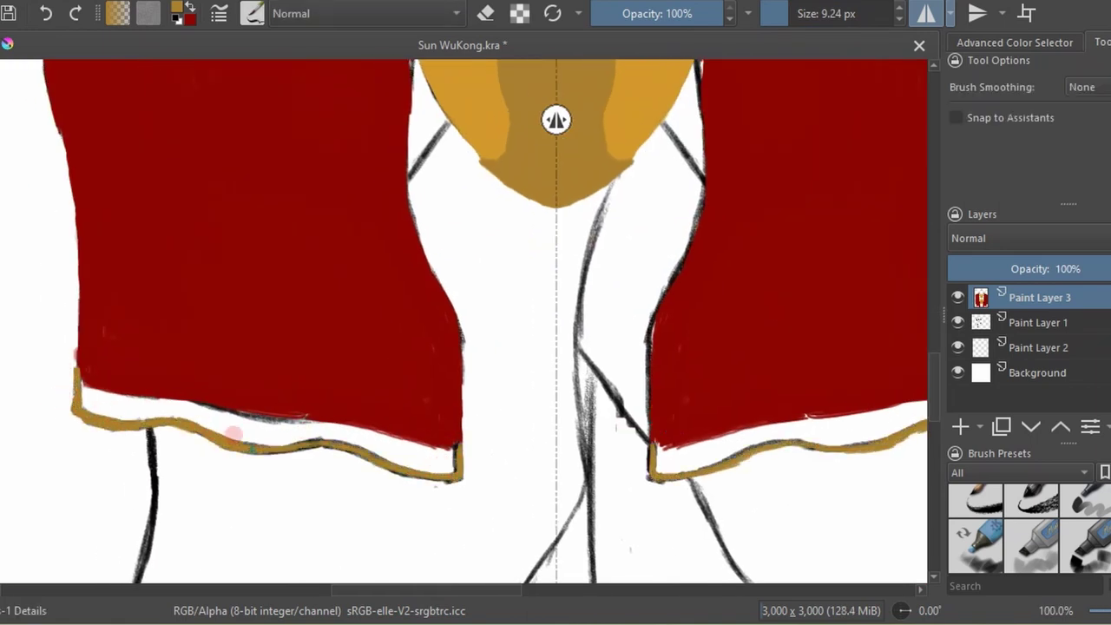
mouse_move(177, 400)
left_mouse_down()
mouse_move(442, 459)
mouse_move(382, 443)
mouse_move(432, 469)
left_mouse_up()
mouse_move(85, 395)
left_mouse_down()
mouse_move(395, 444)
mouse_move(119, 397)
left_mouse_up()
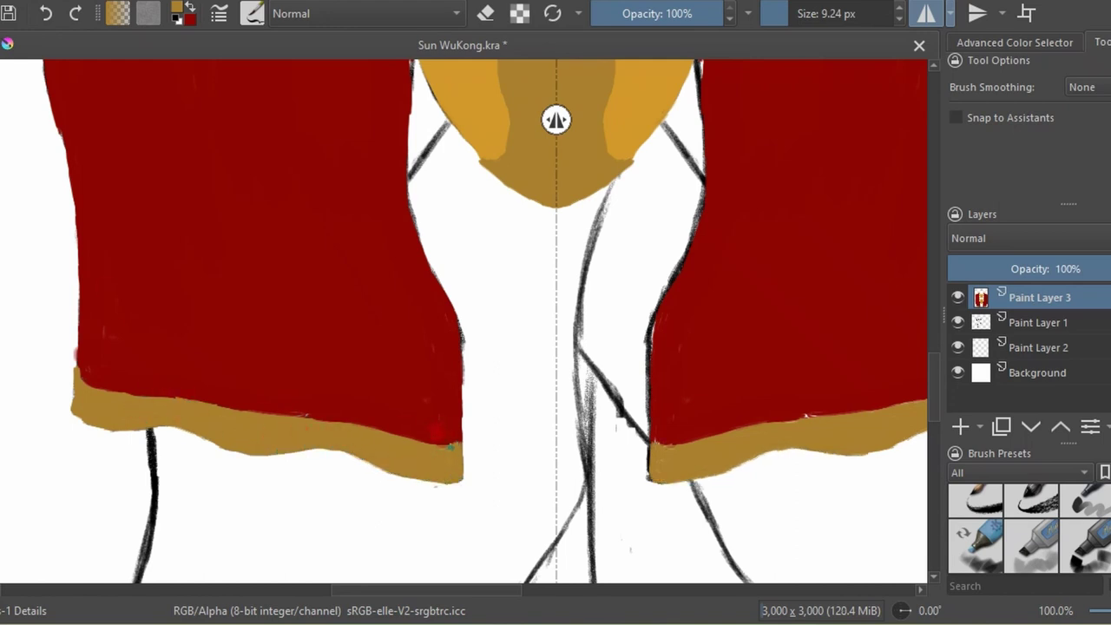
scroll(665, 417, "down", 4)
Pick a paler gold and touch up the crown's left edge.
scroll(534, 453, "up", 3)
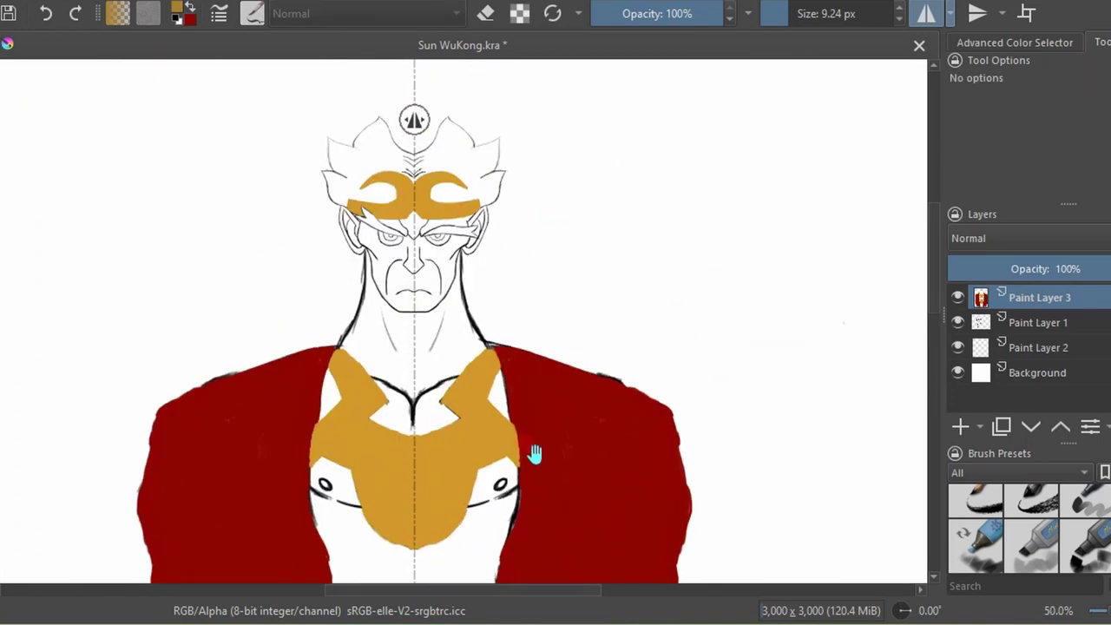
key("b")
left_click(178, 8)
left_click_drag(458, 192, 436, 209)
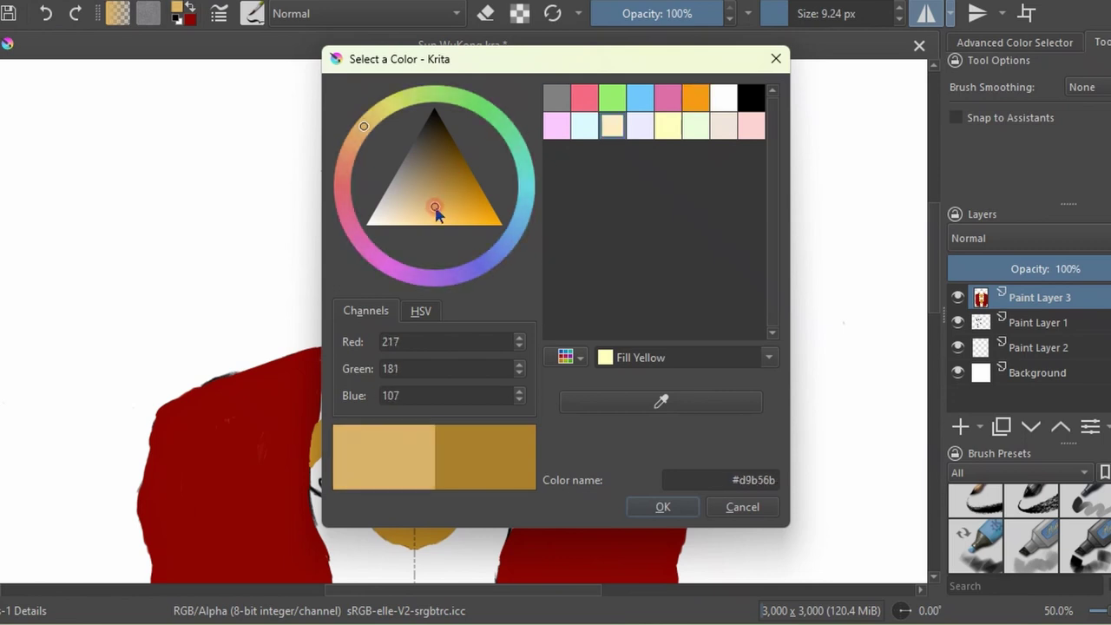
key("Return")
scroll(319, 274, "up", 2)
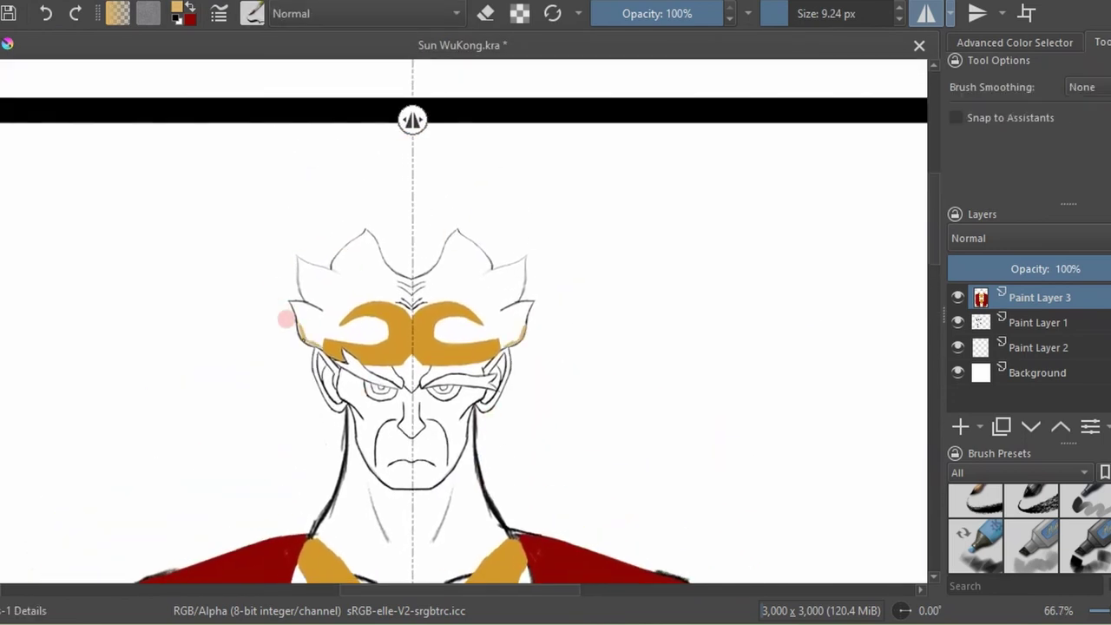
left_click_drag(303, 330, 295, 305)
scroll(426, 529, "up", 4)
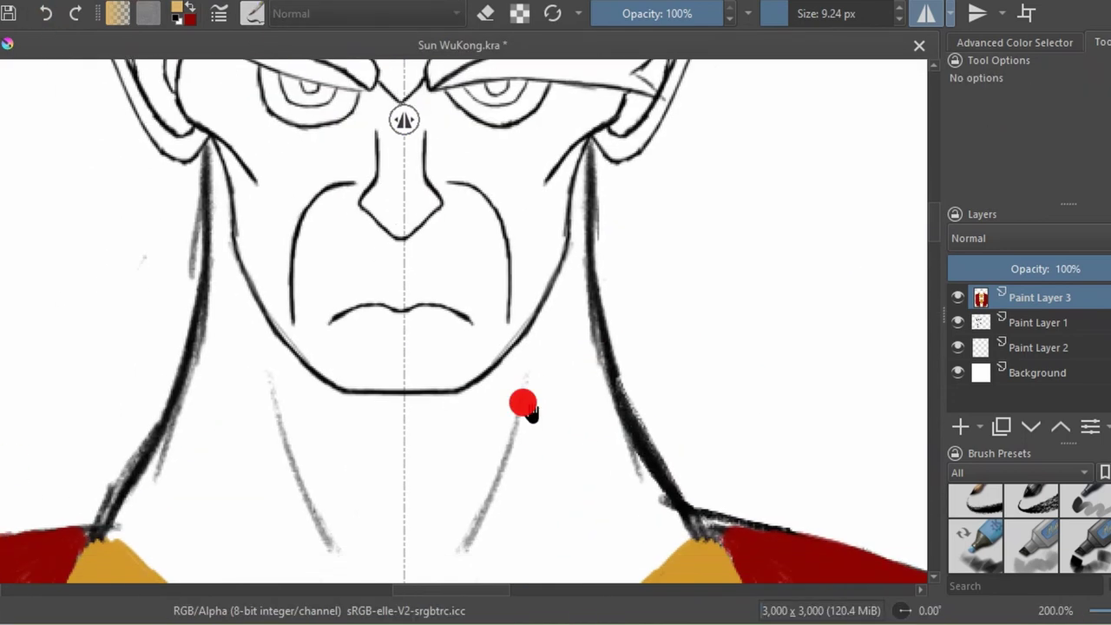
scroll(521, 402, "down", 1)
Switch the brush to pale skin tone #e2ca99 and outline both sides of the neck.
left_click(178, 8)
left_click(414, 213)
key("Return")
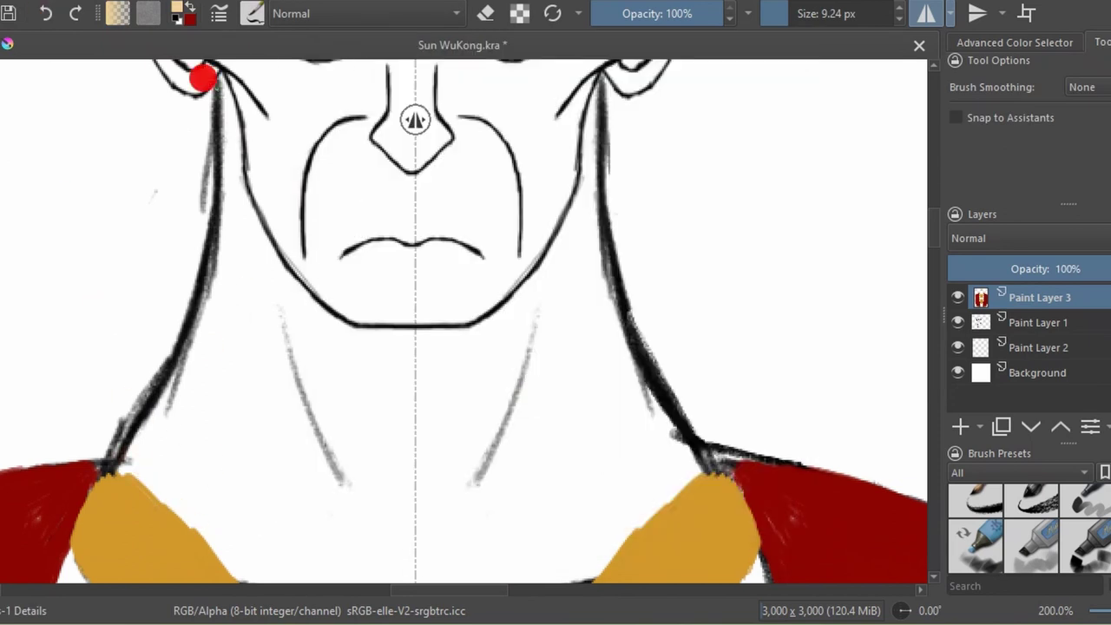
mouse_move(203, 77)
left_mouse_down()
mouse_move(198, 231)
mouse_move(99, 449)
mouse_move(105, 471)
mouse_move(260, 268)
mouse_move(347, 315)
mouse_move(415, 331)
left_mouse_up()
scroll(530, 408, "down", 4)
scroll(530, 408, "up", 1)
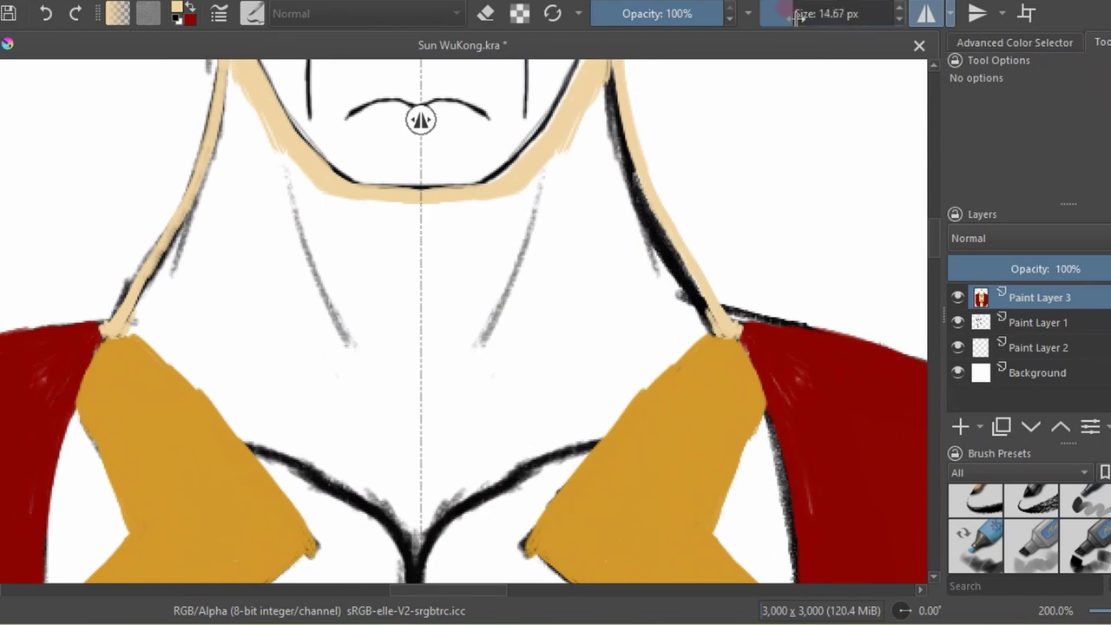
Add Paint Layer 4 below Paint Layer 3 and extend mirrored skin strokes to shoulders and collar.
left_click(960, 426)
left_click(1031, 426)
mouse_move(213, 74)
left_mouse_down()
mouse_move(195, 382)
mouse_move(252, 443)
mouse_move(417, 556)
left_mouse_up()
left_click_drag(502, 503, 528, 350)
scroll(528, 350, "down", 2)
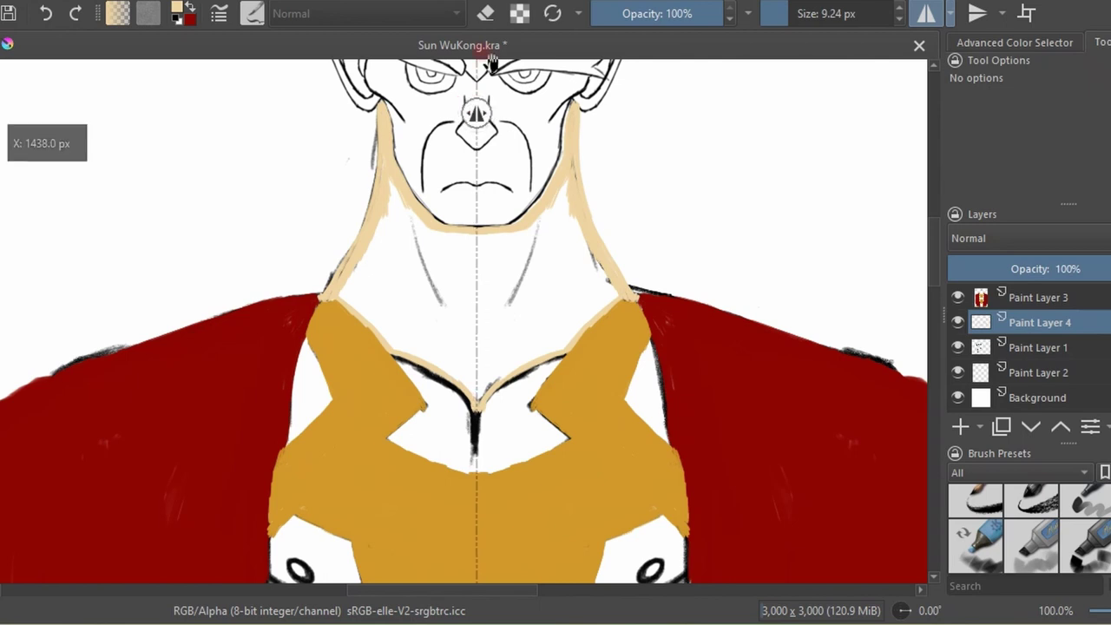
Add Paint Layer 5 and paint beige lines along the collar V and over the neck lines.
scroll(660, 218, "up", 1)
left_click(1016, 347)
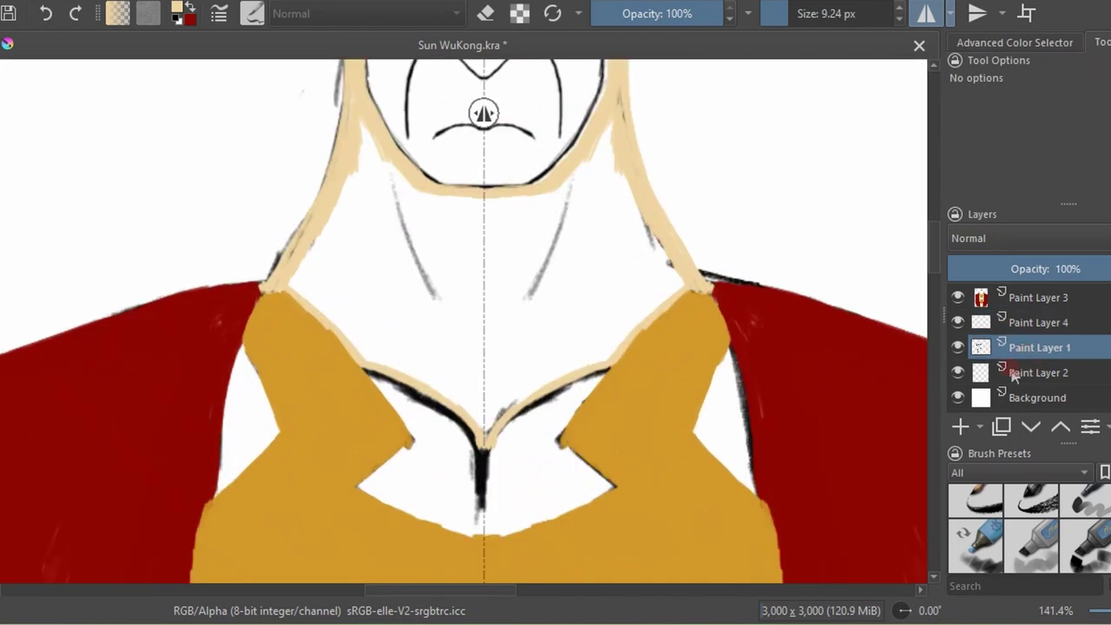
left_click(1033, 373)
key("Insert")
left_click(178, 9)
left_click(664, 506)
key("ctrl+Page_Up")
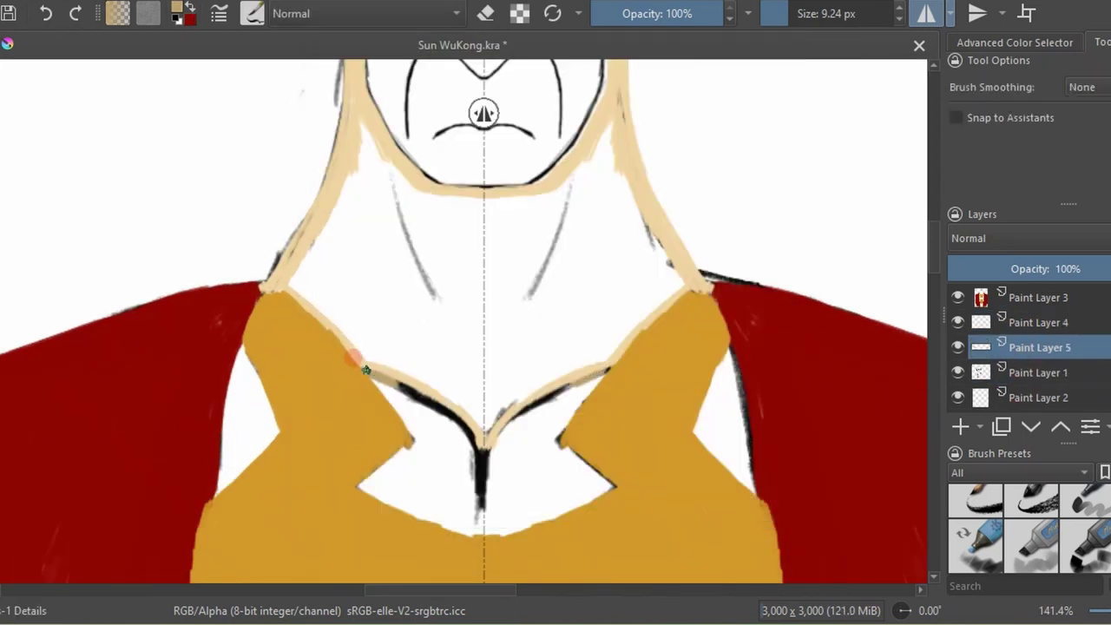
mouse_move(363, 365)
left_mouse_down()
mouse_move(471, 459)
mouse_move(469, 514)
left_mouse_up()
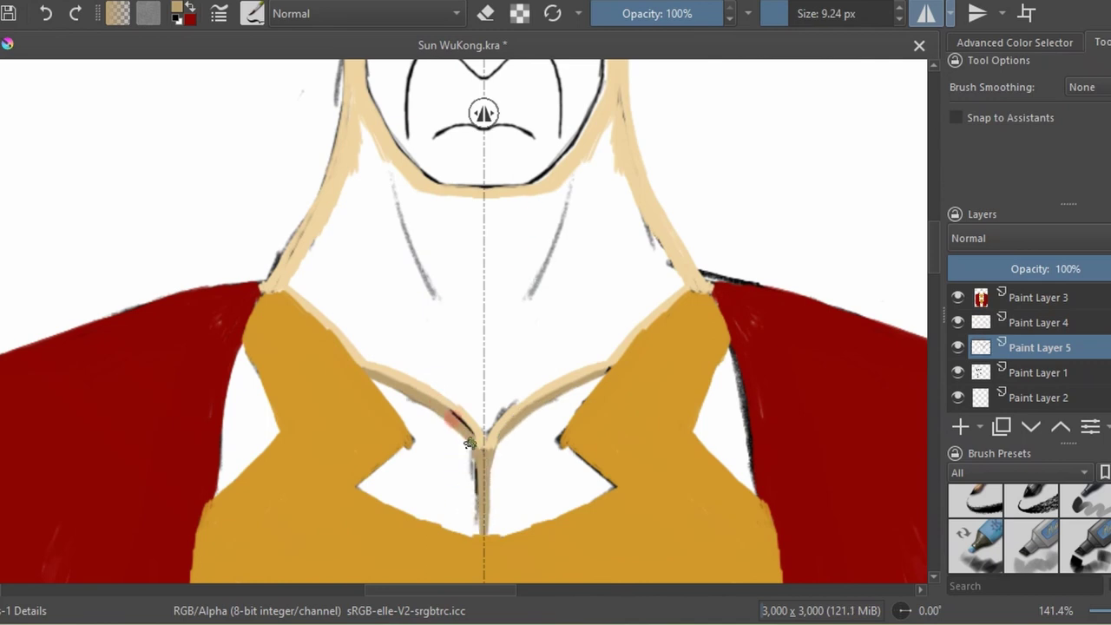
left_click_drag(392, 180, 434, 292)
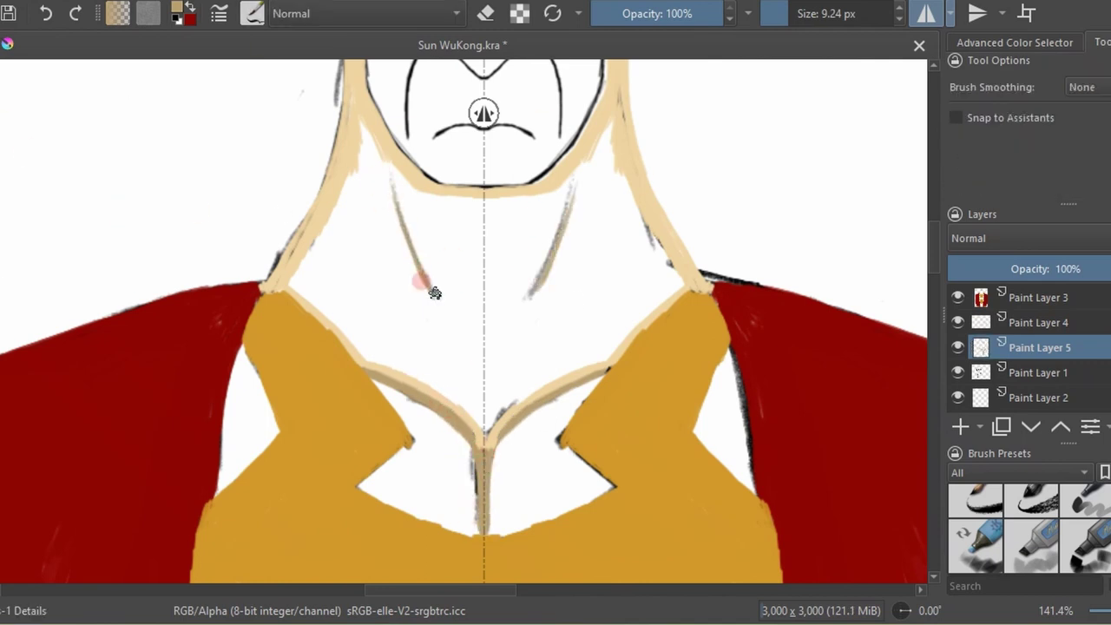
Move Paint Layer 5 above Paint Layer 3, then fill the neck and collar V edges with skin colour.
left_click(1033, 297)
mouse_move(364, 156)
left_mouse_down()
mouse_move(437, 205)
mouse_move(483, 322)
mouse_move(434, 330)
mouse_move(387, 283)
mouse_move(307, 293)
mouse_move(345, 128)
left_mouse_up()
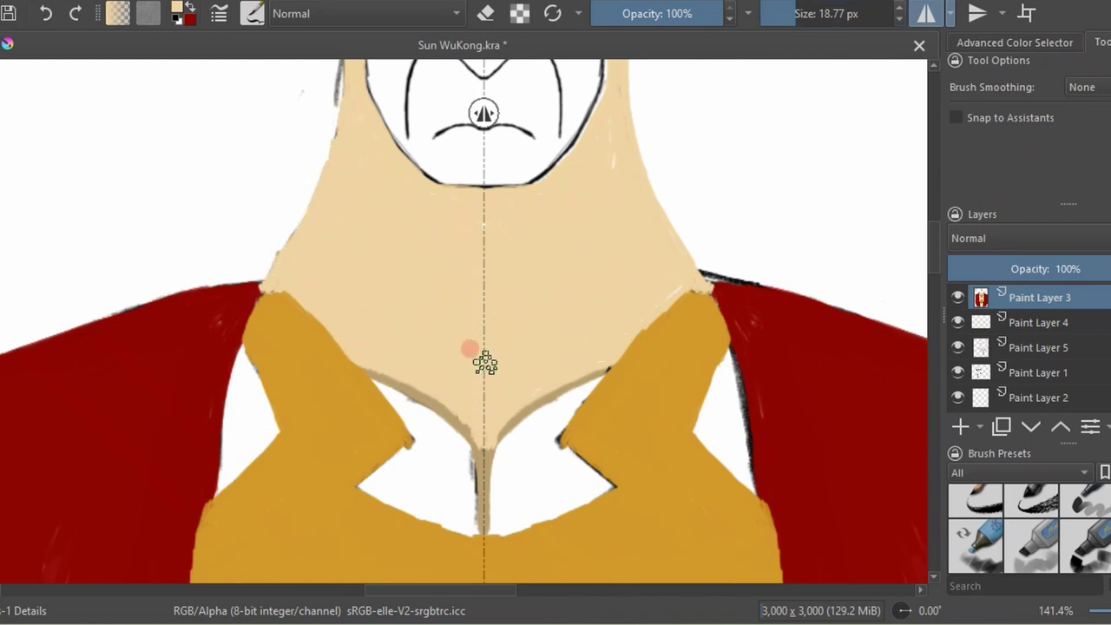
left_click_drag(1038, 347, 1039, 297)
key("Page_Down")
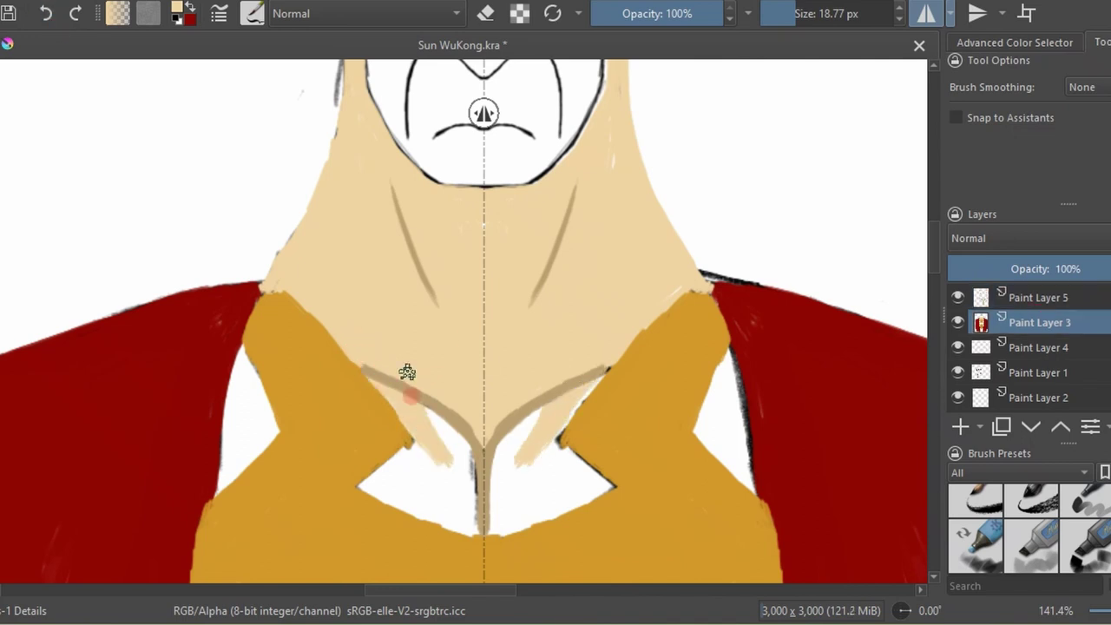
mouse_move(583, 363)
left_mouse_down()
mouse_move(545, 434)
mouse_move(590, 469)
left_mouse_up()
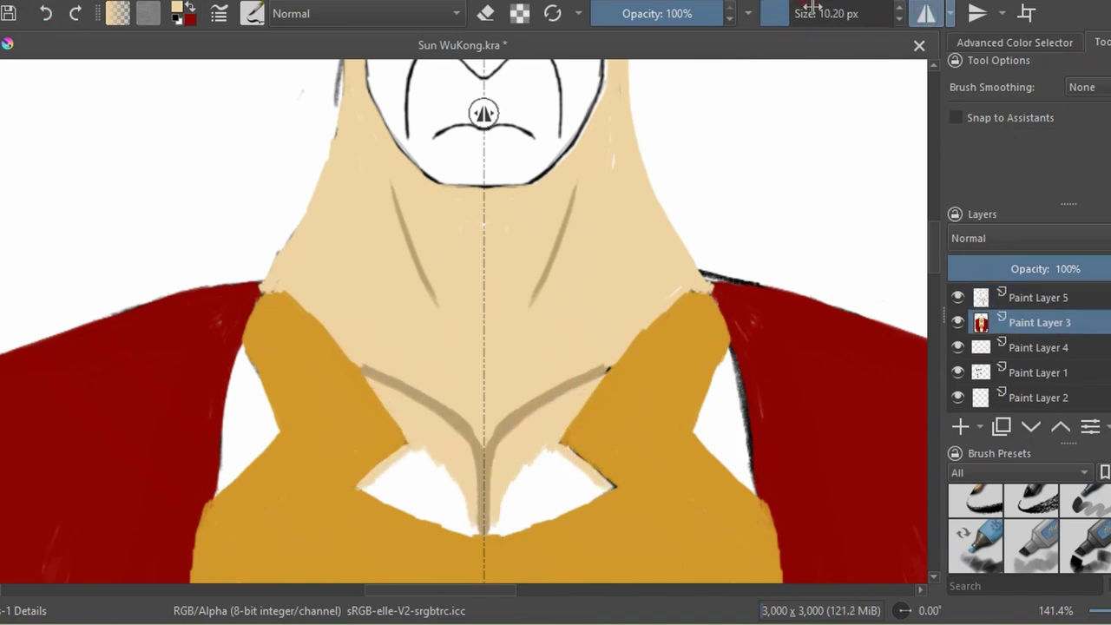
left_click(926, 13)
mouse_move(349, 471)
left_mouse_down()
mouse_move(474, 525)
mouse_move(377, 472)
mouse_move(393, 486)
left_mouse_up()
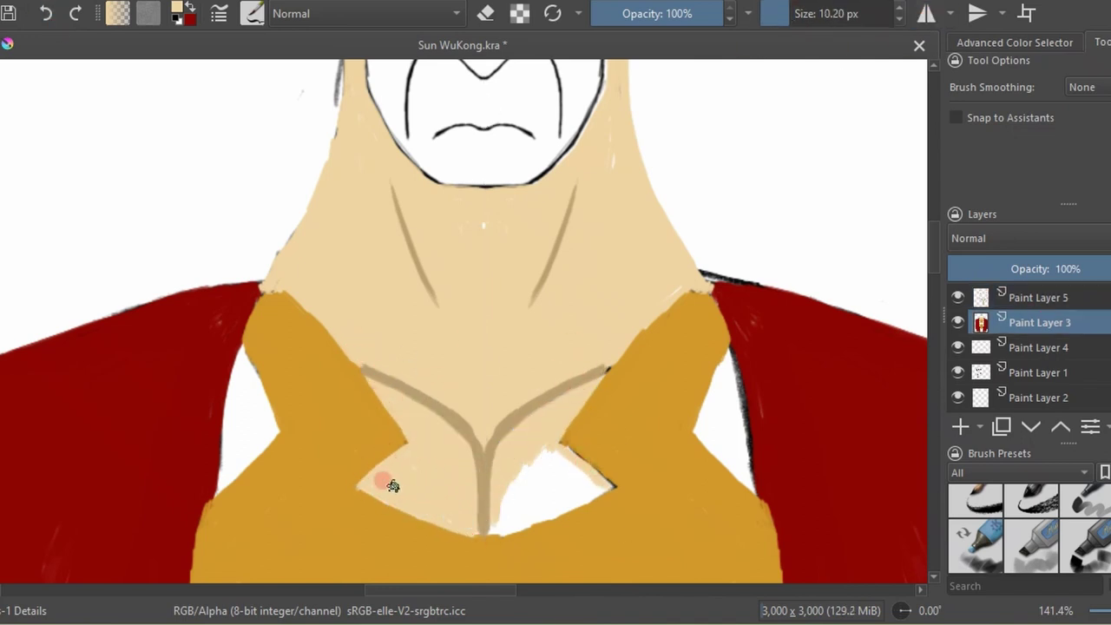
Fill the remaining white triangles and gaps on both sides of the collar with beige.
left_click(585, 84)
left_click_drag(541, 447, 512, 530)
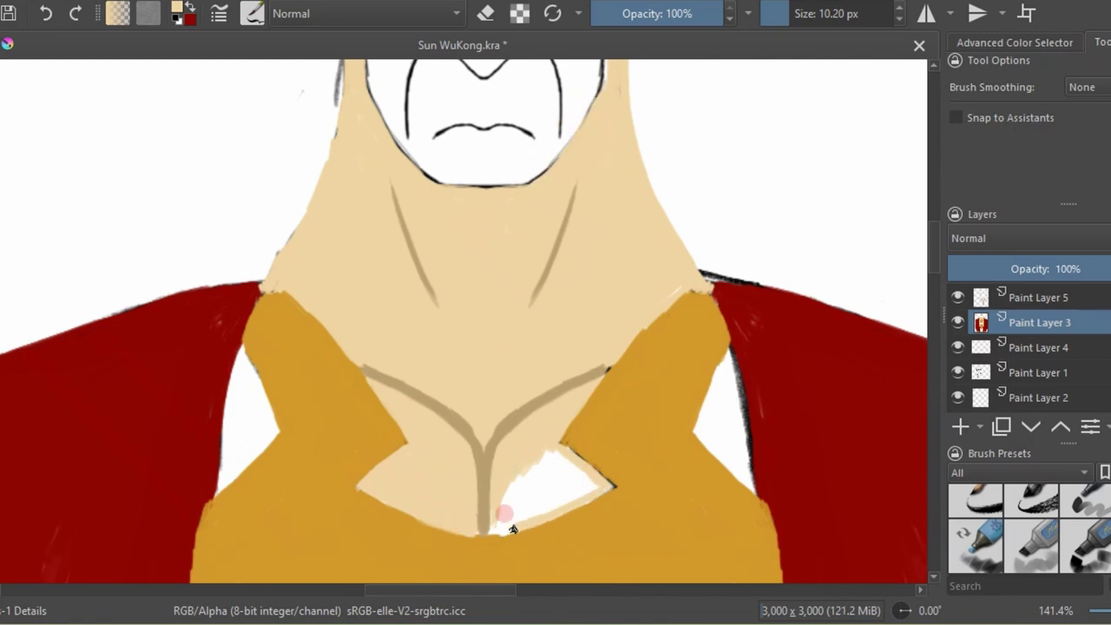
mouse_move(532, 492)
left_mouse_down()
mouse_move(499, 508)
mouse_move(601, 480)
left_mouse_up()
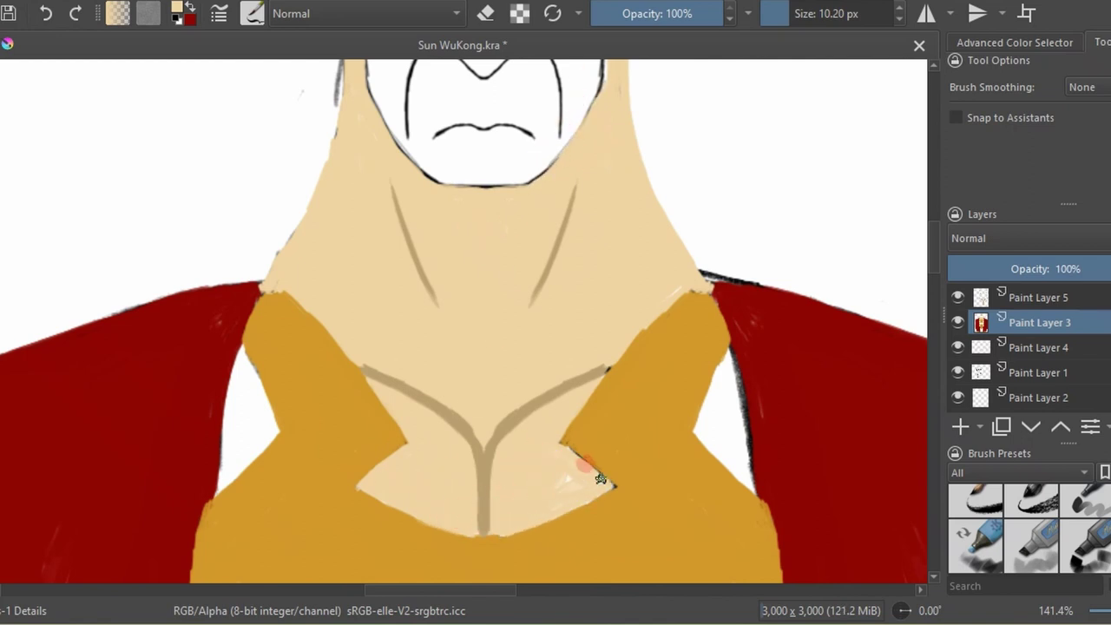
left_click_drag(729, 356, 755, 491)
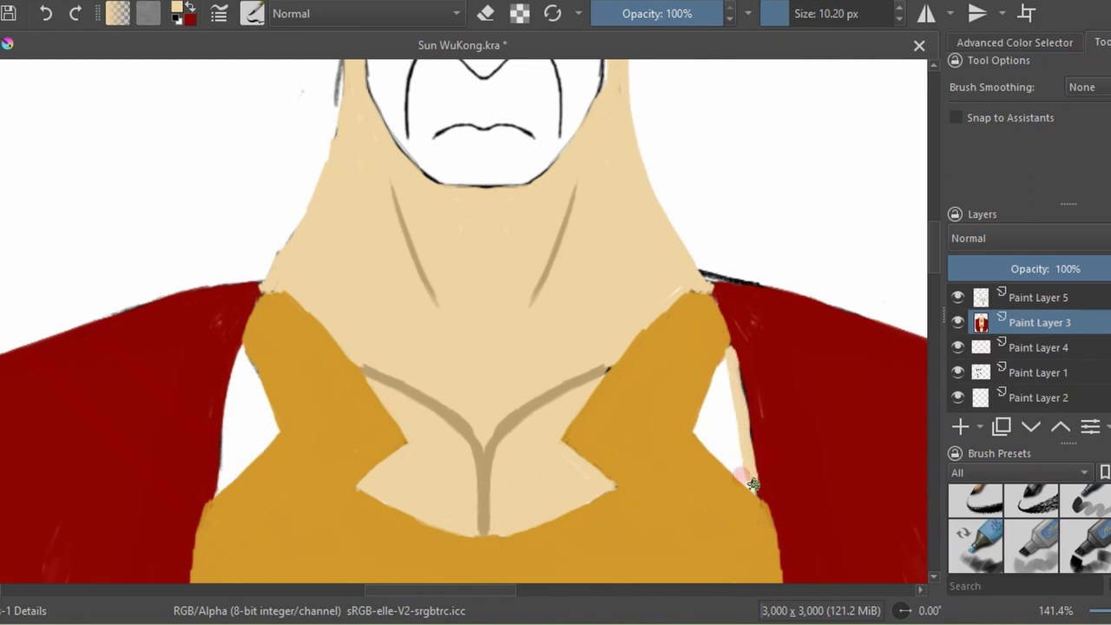
key("bracketleft")
left_click_drag(700, 421, 725, 424)
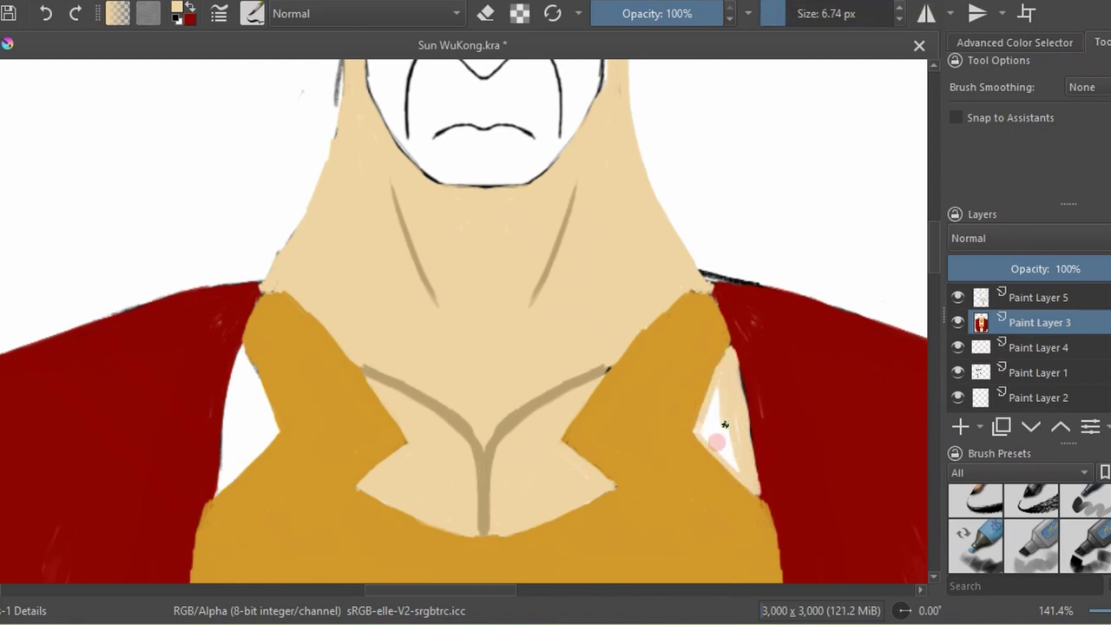
mouse_move(245, 357)
left_mouse_down()
mouse_move(223, 455)
mouse_move(271, 419)
left_mouse_up()
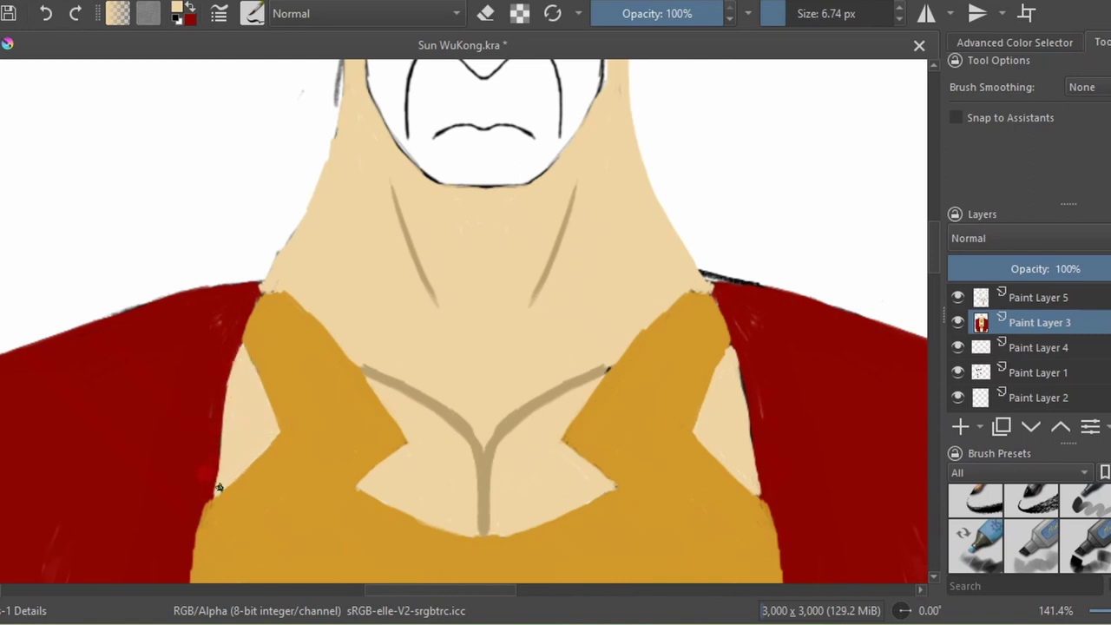
key("minus")
key("minus")
key("minus")
key("1")
key("Page_Up")
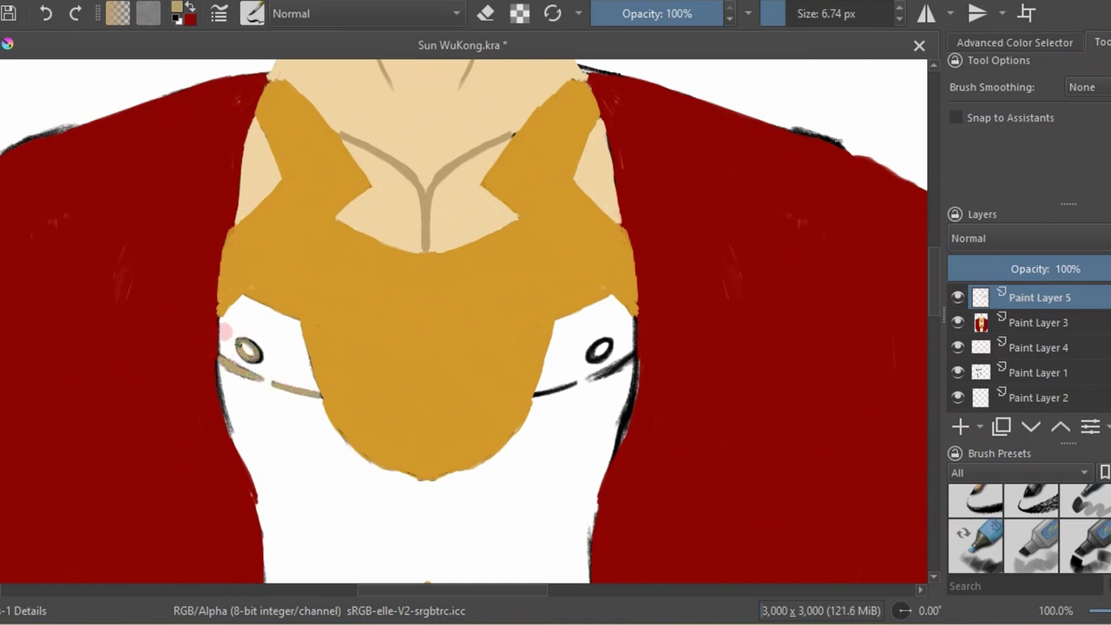
On Paint Layer 3, sample the beige skin colour and paint over the white right chest.
key("ctrl+z")
left_click(551, 370)
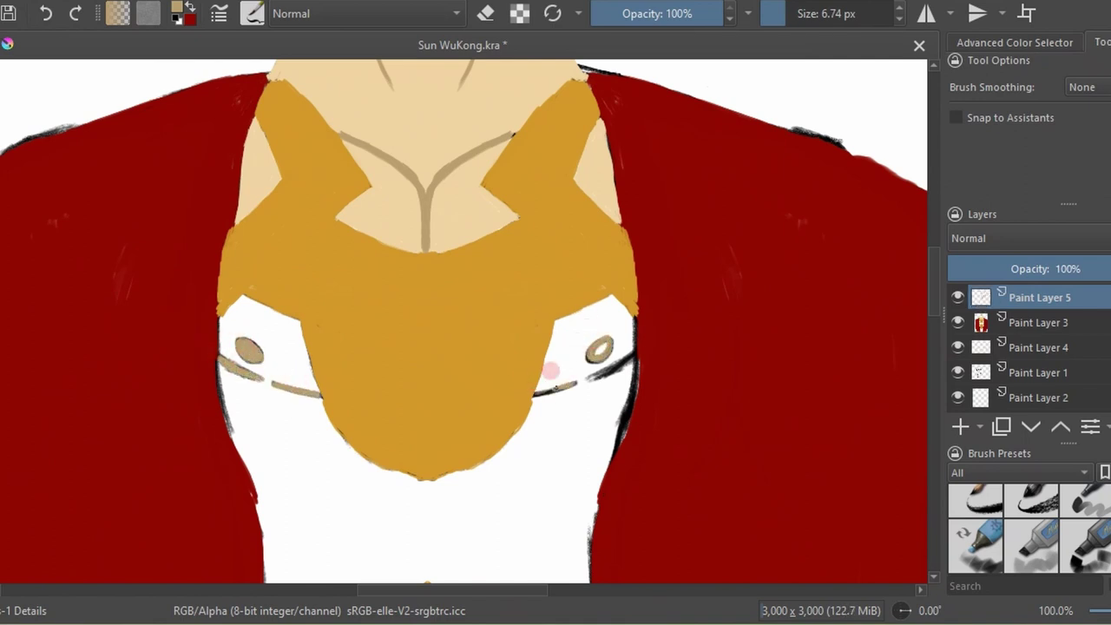
left_click(1015, 322)
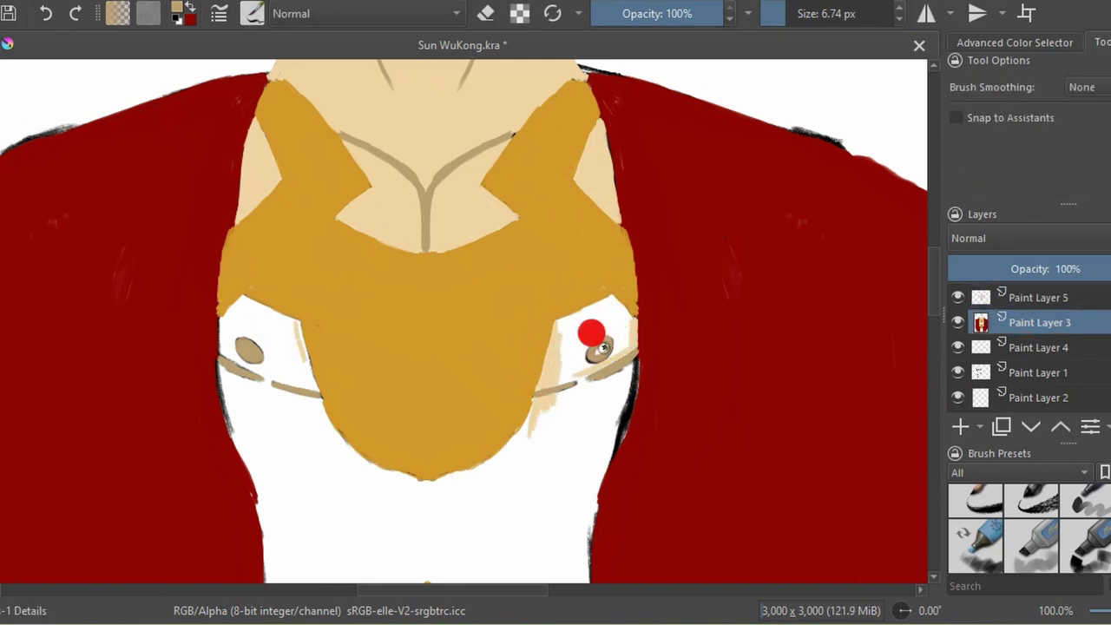
left_click(578, 337, "ctrl")
mouse_move(547, 335)
left_mouse_down()
mouse_move(563, 337)
mouse_move(585, 305)
mouse_move(561, 349)
mouse_move(614, 318)
mouse_move(619, 447)
left_mouse_up()
left_click_drag(612, 373, 573, 473)
left_click_drag(591, 400, 560, 478)
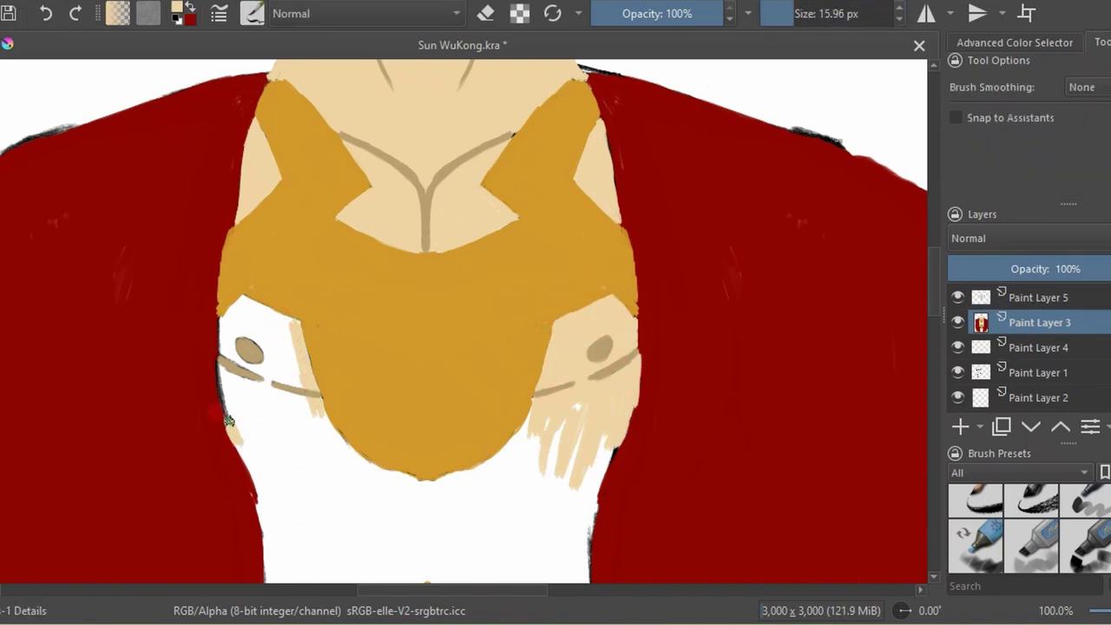
Paint beige over the left chest and along the chest's lower, right and top edges.
mouse_move(229, 315)
left_mouse_down()
mouse_move(248, 310)
mouse_move(300, 339)
mouse_move(248, 446)
mouse_move(326, 432)
mouse_move(421, 475)
left_mouse_up()
scroll(275, 341, "down", 3)
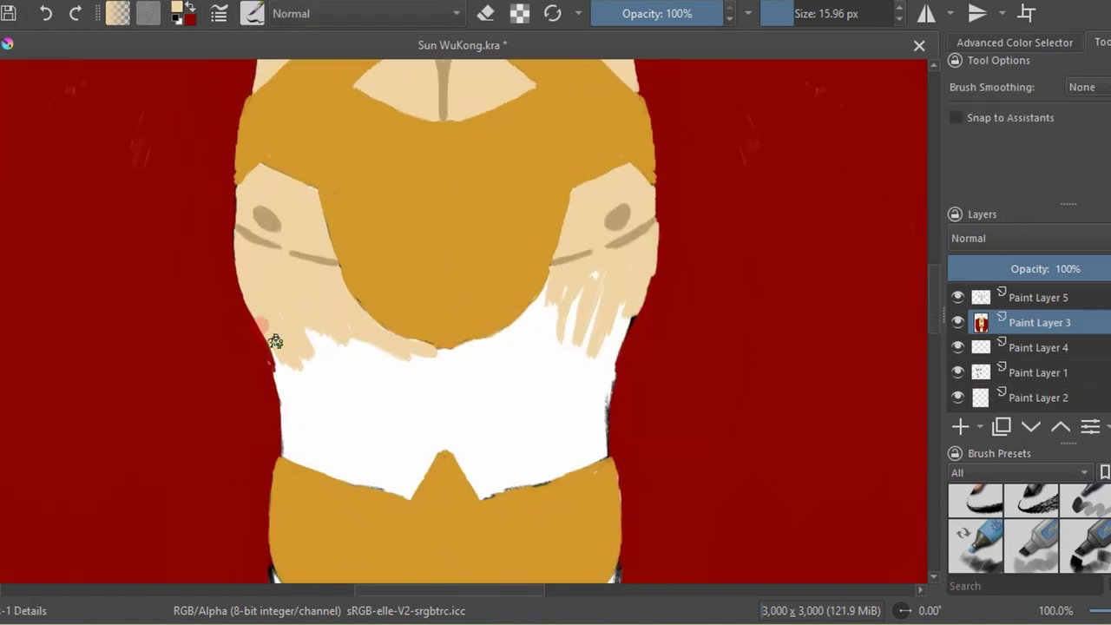
left_click_drag(292, 459, 408, 495)
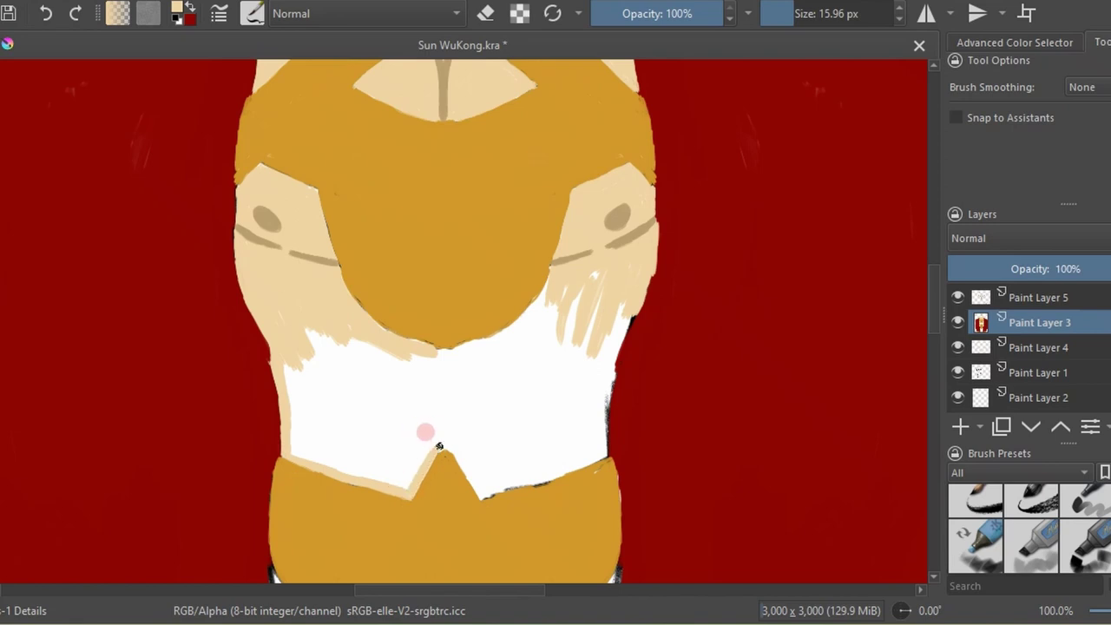
key("bracketleft")
key("bracketleft")
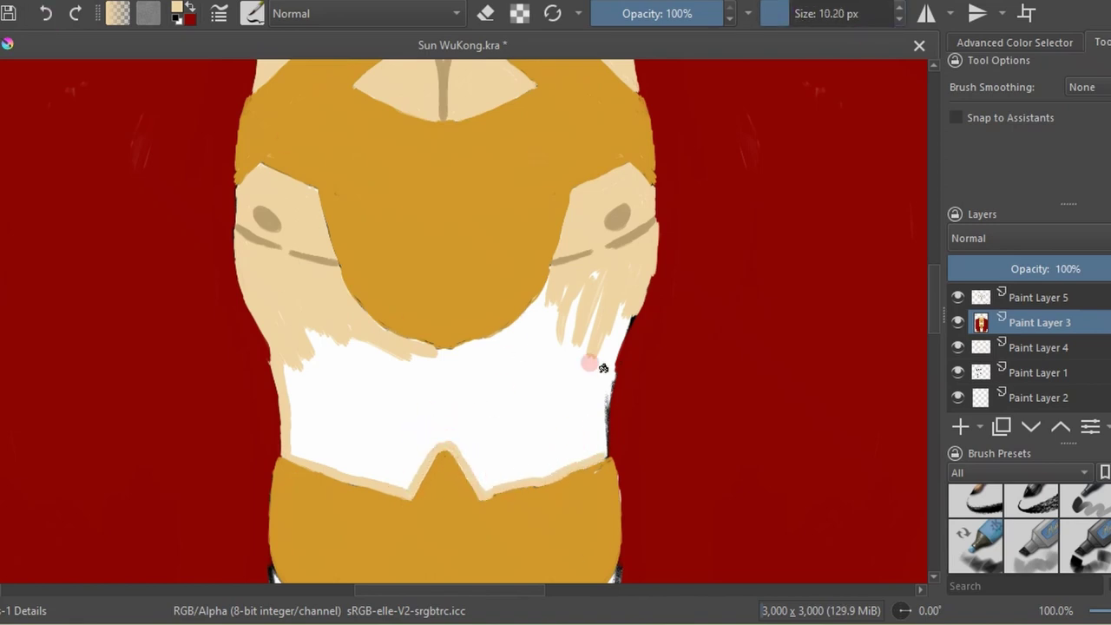
left_click_drag(597, 347, 600, 456)
left_click(793, 14)
left_click_drag(596, 322, 417, 351)
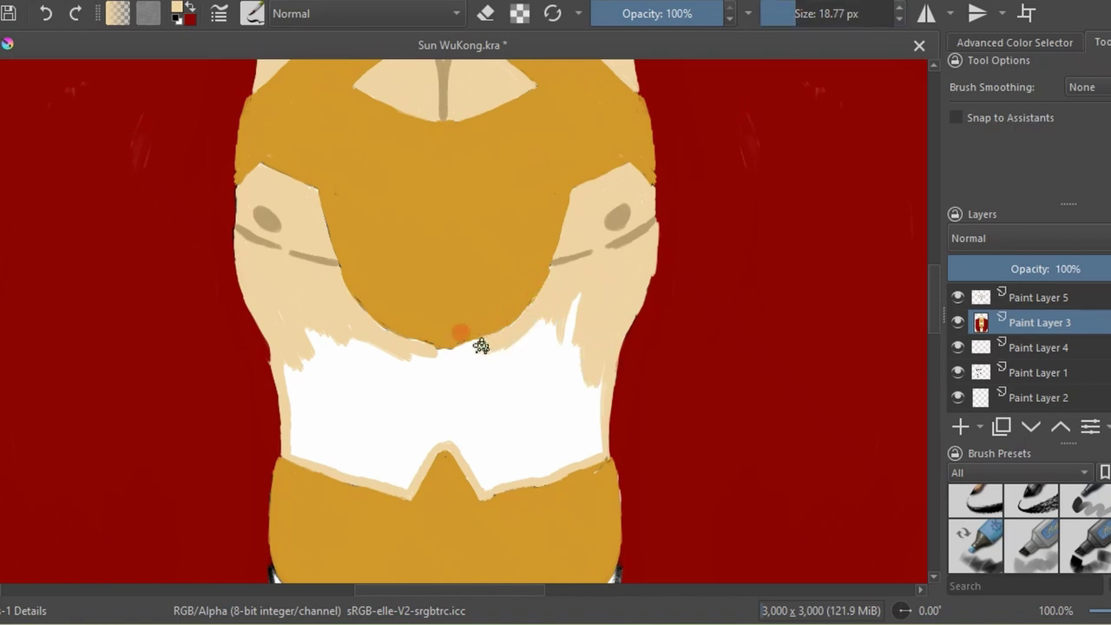
Cover the last white patches across the middle and lower chest with beige.
key("bracketright")
key("bracketright")
key("bracketright")
mouse_move(462, 436)
left_mouse_down()
mouse_move(516, 347)
mouse_move(372, 347)
mouse_move(578, 392)
mouse_move(538, 366)
left_mouse_up()
key("bracketleft")
key("bracketleft")
key("bracketleft")
left_click_drag(599, 453, 524, 473)
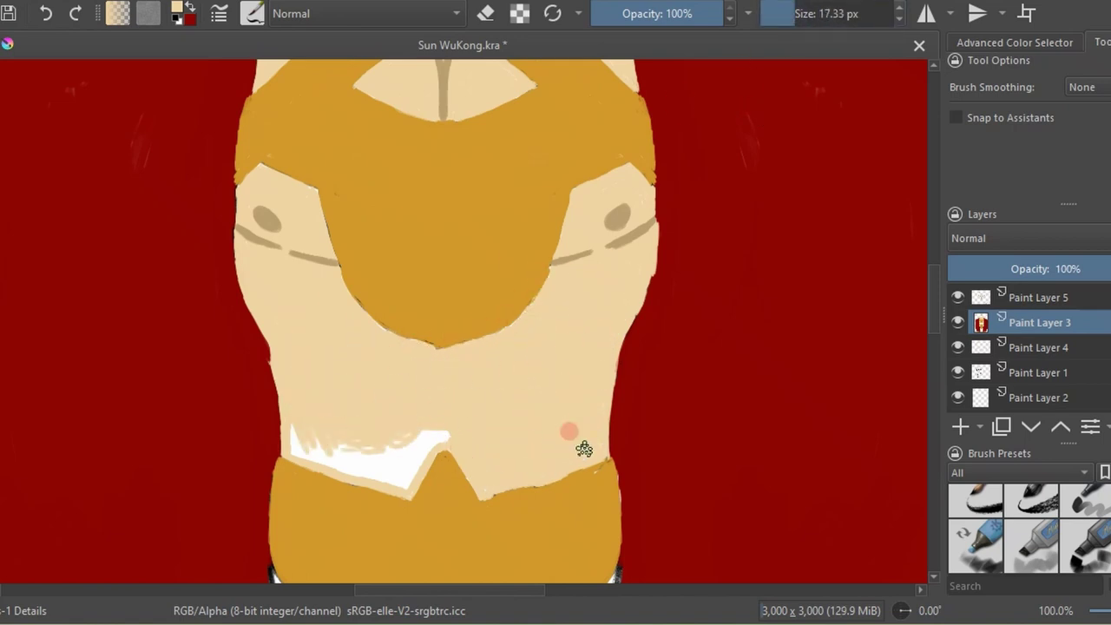
mouse_move(583, 448)
left_mouse_down()
mouse_move(427, 512)
mouse_move(323, 437)
left_mouse_up()
key("bracketleft")
key("bracketleft")
key("bracketleft")
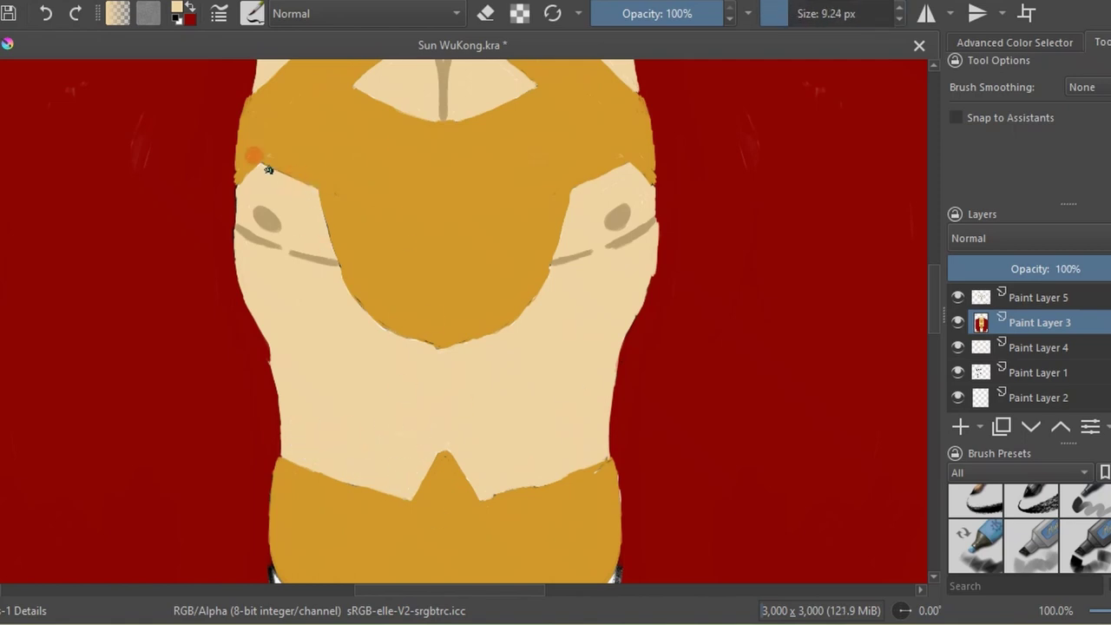
key("minus")
key("minus")
key("minus")
key("minus")
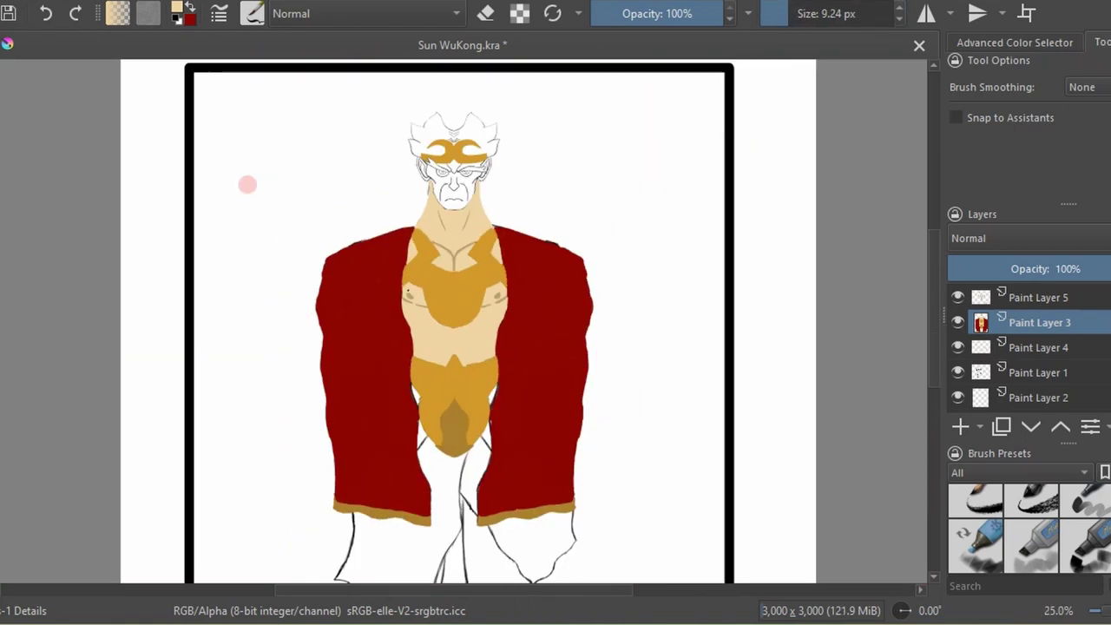
On a new layer, shade the insides and outer edges of both ears tan with a 4 px brush.
scroll(480, 167, "up", 6)
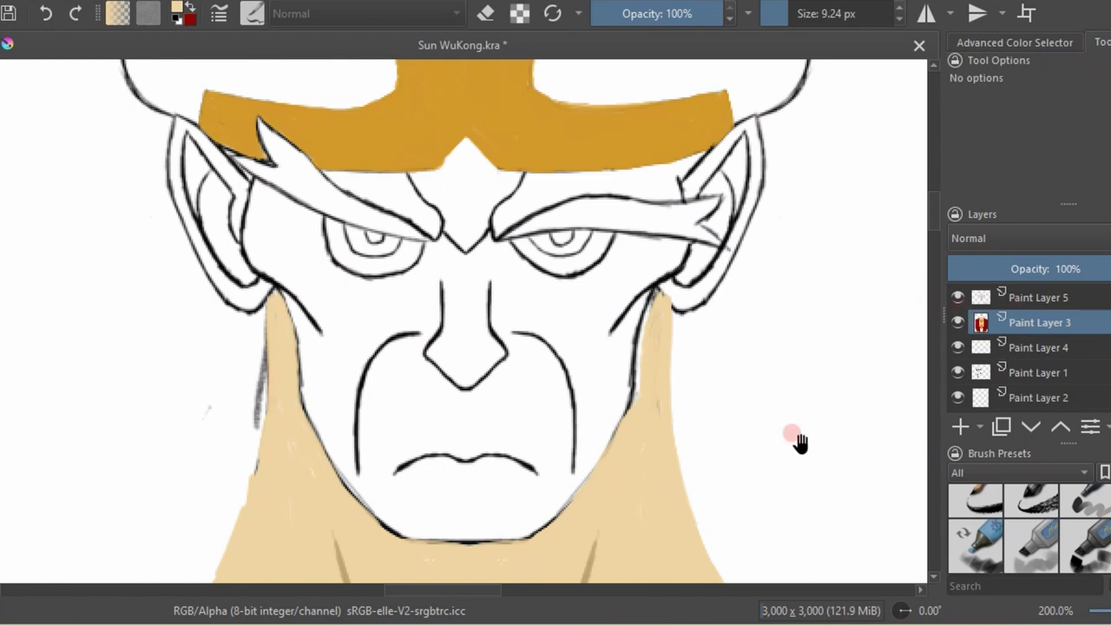
left_click(961, 426)
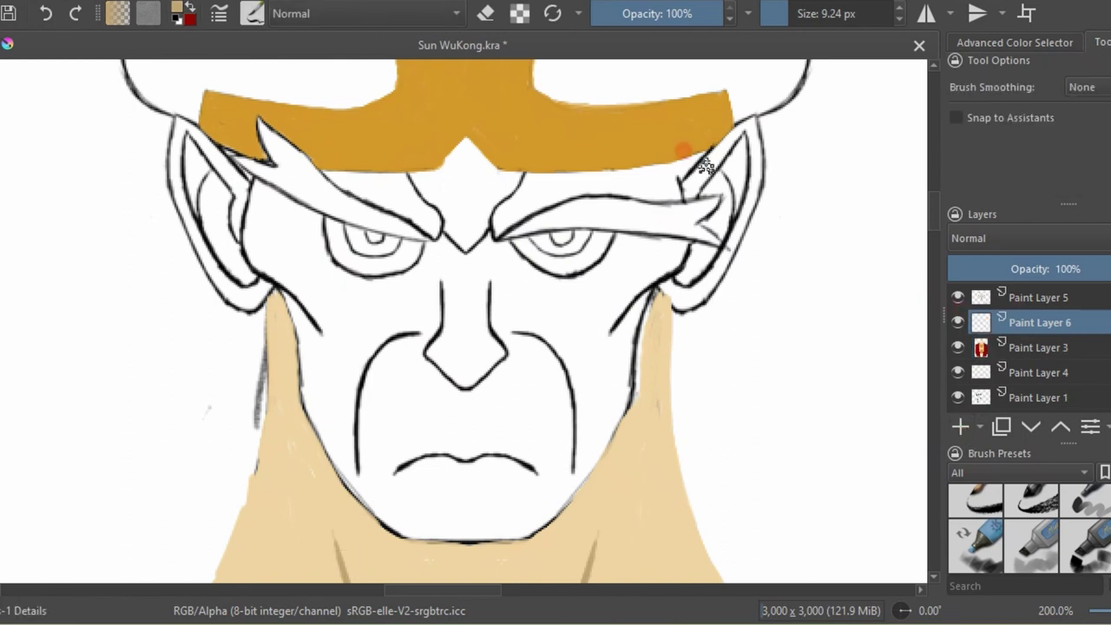
left_click_drag(705, 165, 697, 193)
left_click_drag(745, 130, 698, 276)
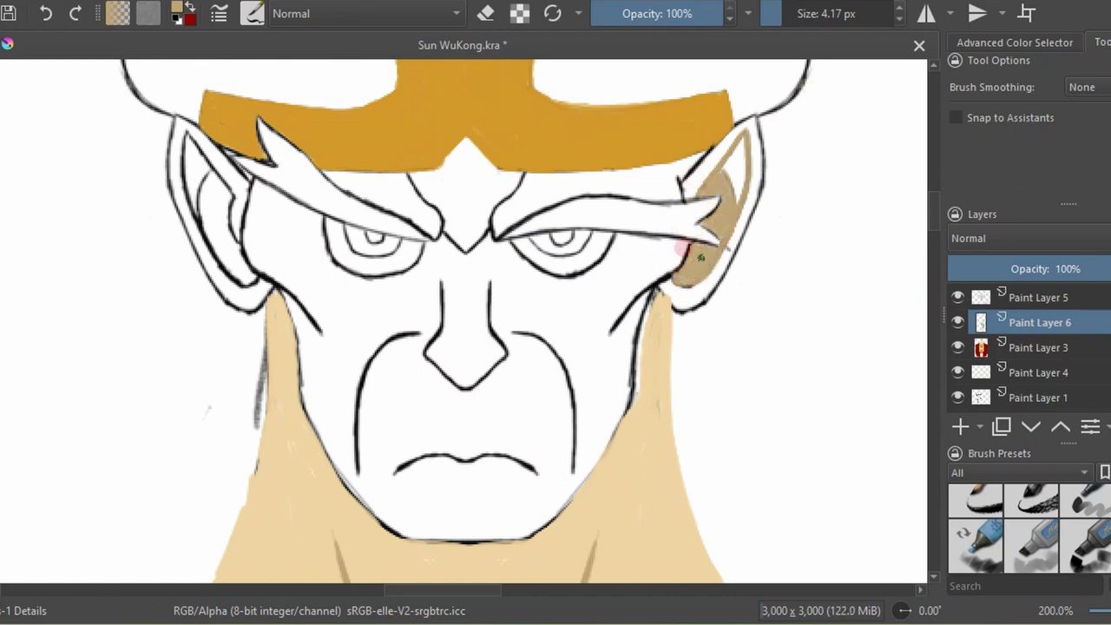
mouse_move(180, 130)
left_mouse_down()
mouse_move(179, 191)
mouse_move(238, 266)
left_mouse_up()
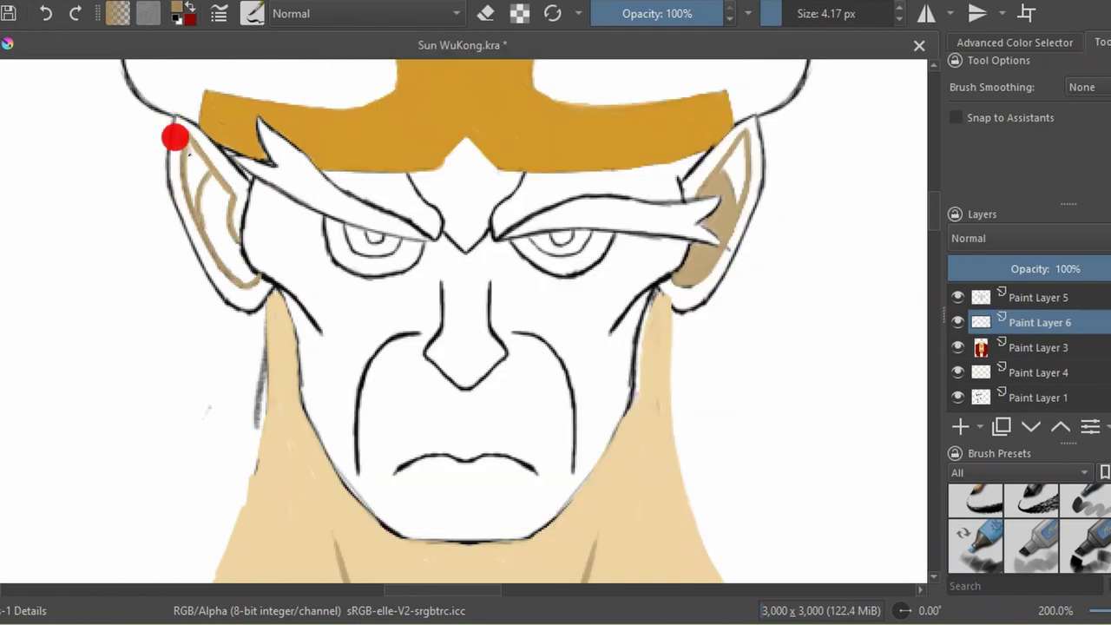
left_click_drag(173, 137, 184, 199)
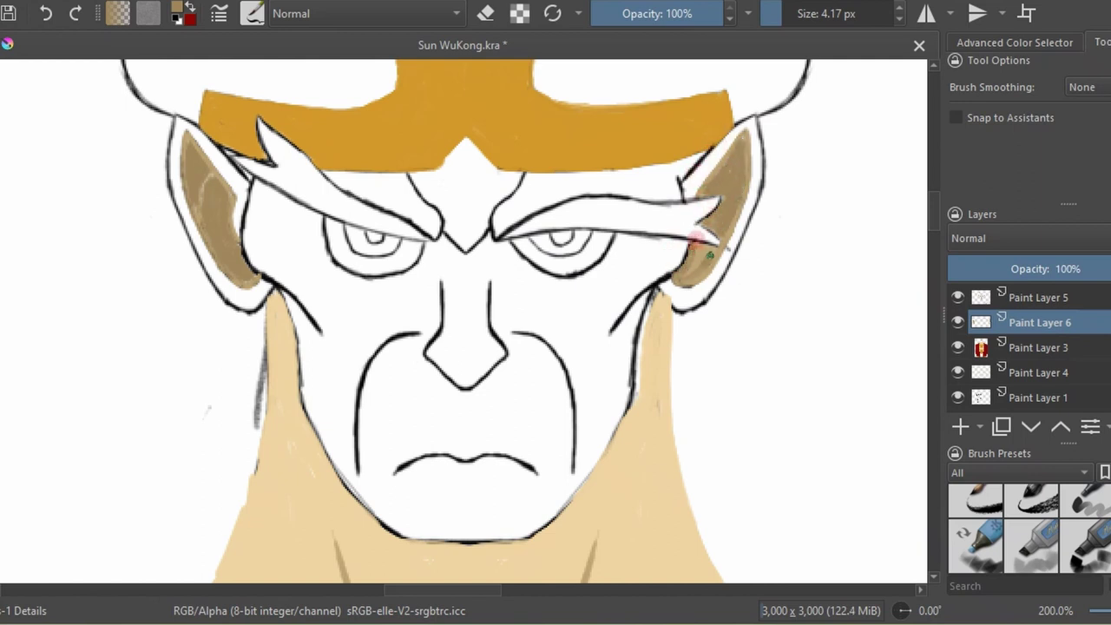
On Paint Layer 3, paint skin tone along the edges of both ears and near the neck.
scroll(410, 74, "up", 1)
left_click(185, 496)
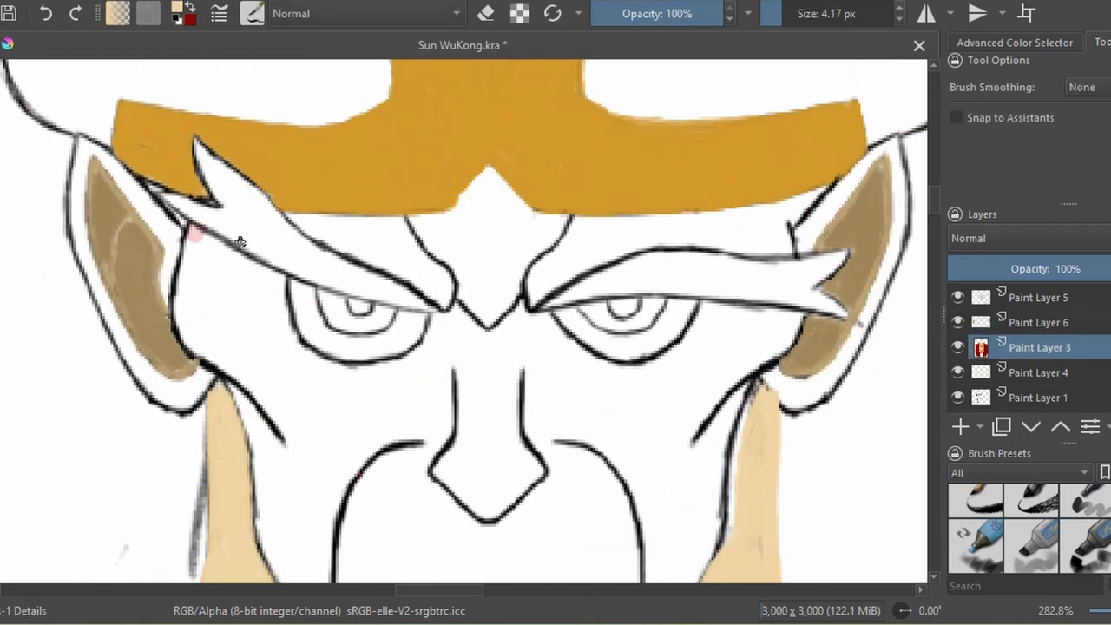
mouse_move(201, 372)
left_mouse_down()
mouse_move(104, 322)
mouse_move(78, 160)
mouse_move(125, 332)
left_mouse_up()
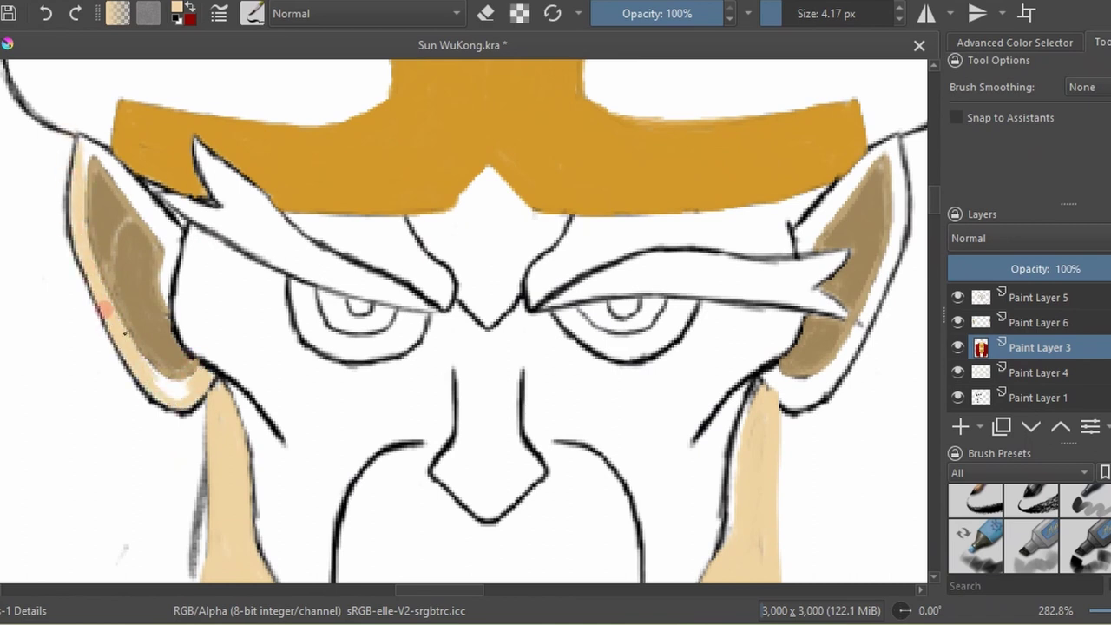
key("minus")
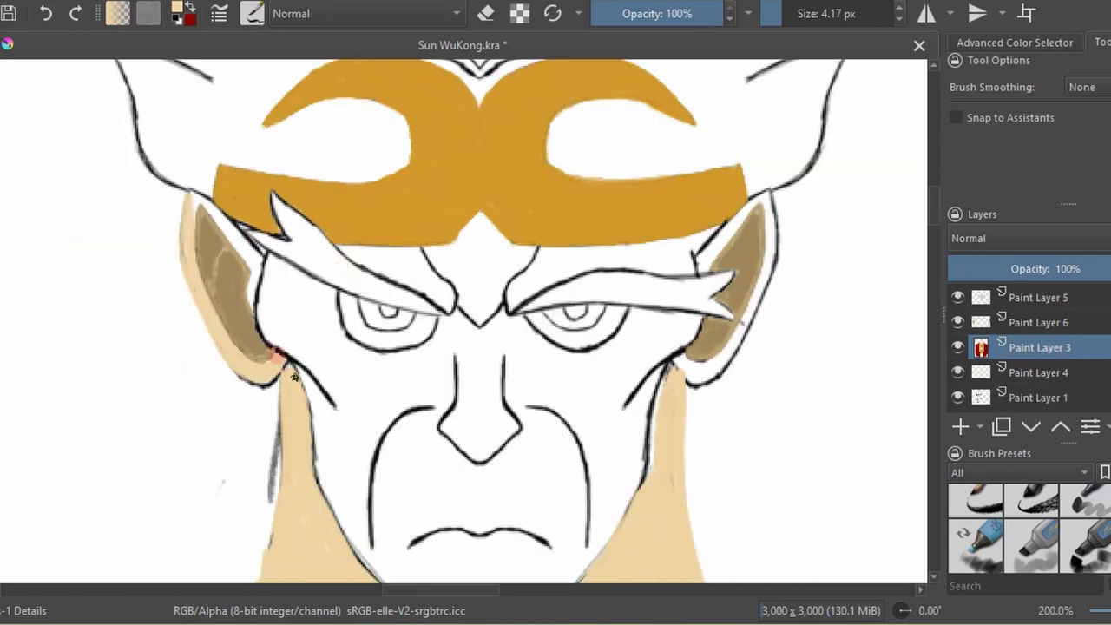
mouse_move(225, 361)
left_mouse_down()
mouse_move(173, 179)
mouse_move(232, 245)
left_mouse_up()
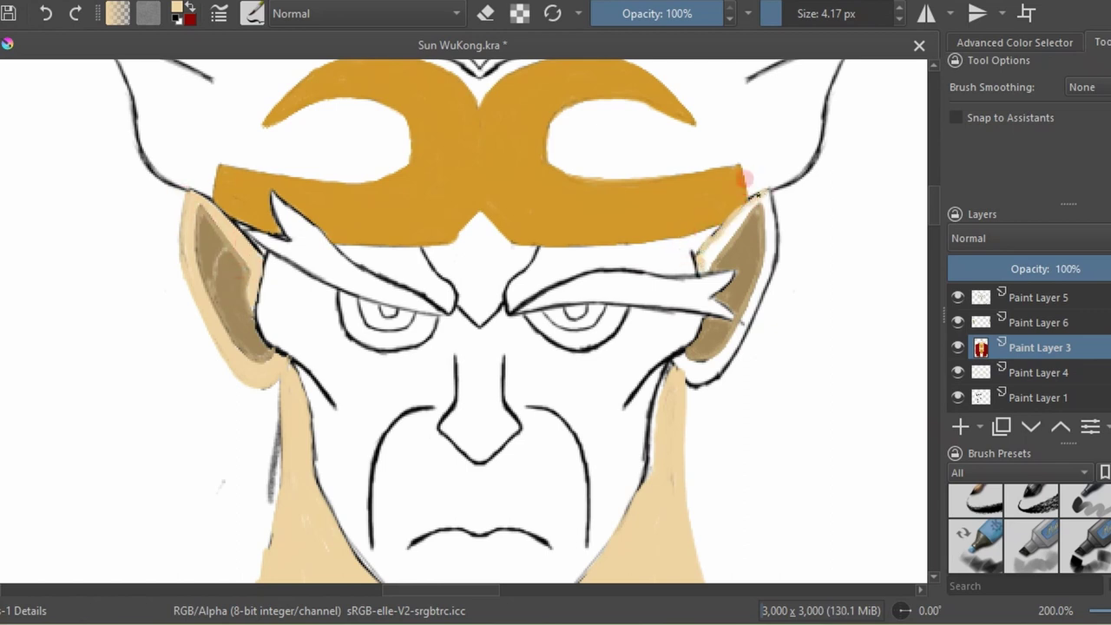
left_click_drag(755, 184, 764, 195)
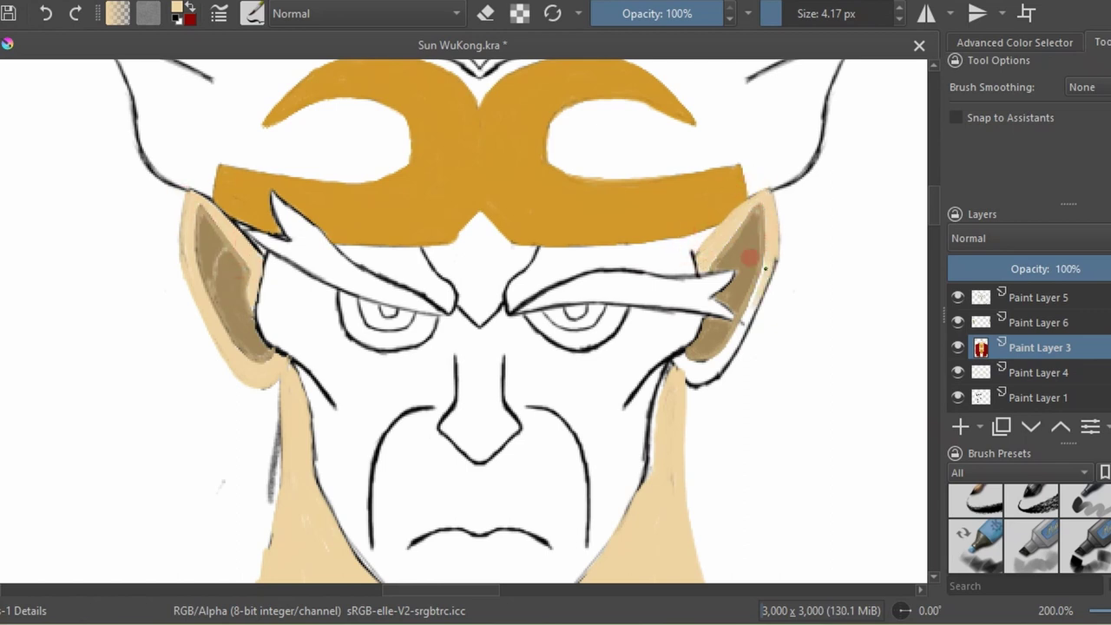
left_click_drag(659, 388, 635, 460)
left_click_drag(728, 325, 743, 339)
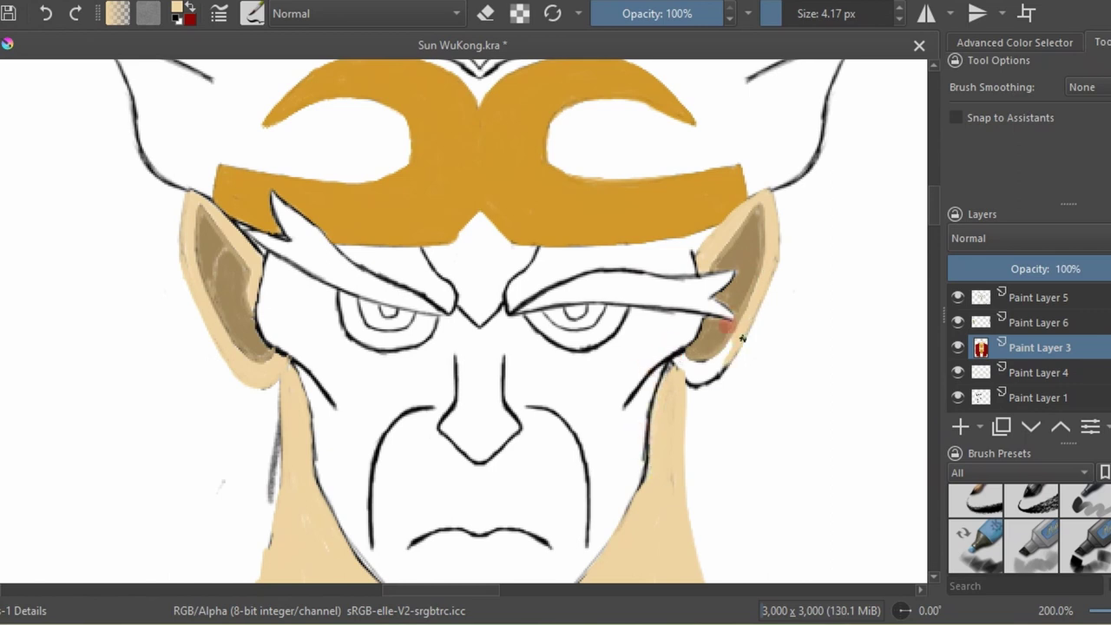
On Paint Layer 6, paint mirrored tan cheek folds, mouth line, nose outline and brow V.
key("minus")
key("minus")
key("minus")
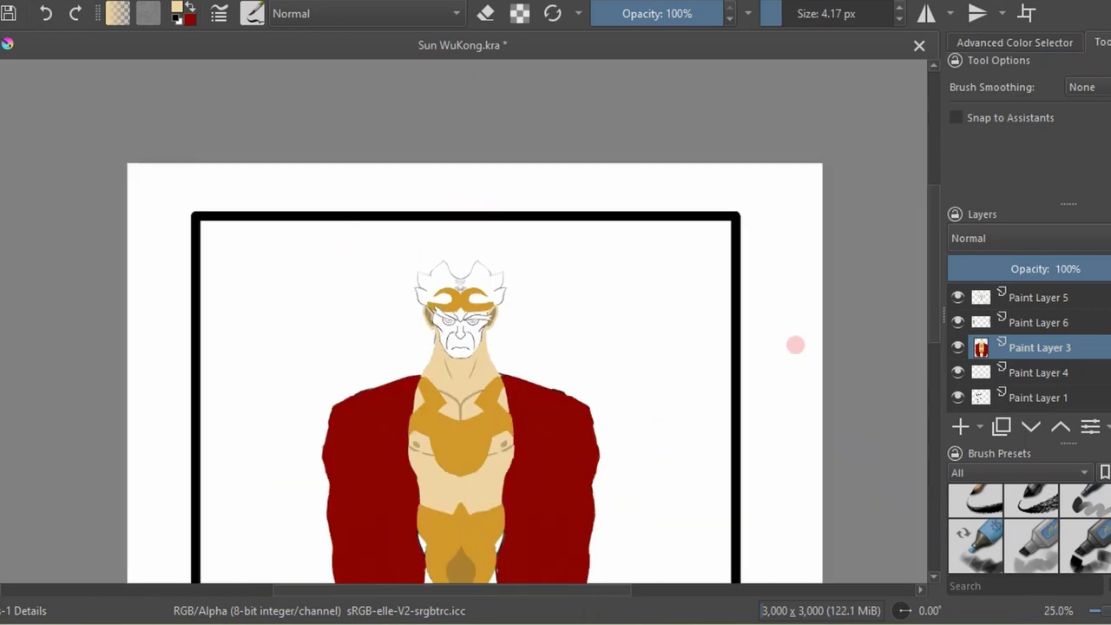
key("plus")
key("plus")
key("Page_Up")
key("plus")
key("plus")
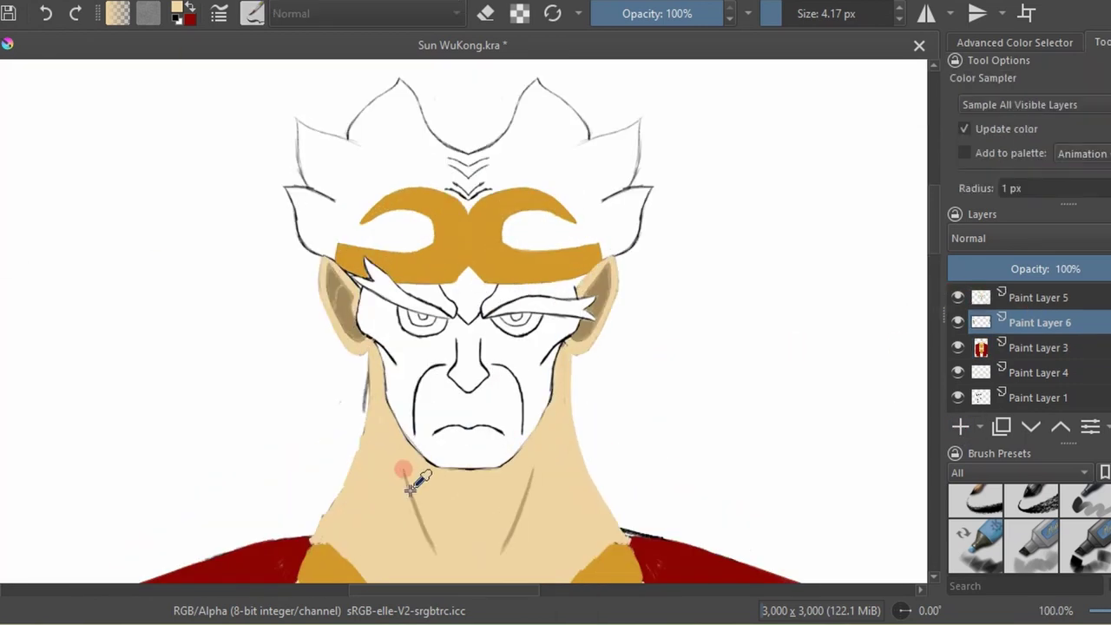
key("plus")
key("plus")
left_click(927, 13)
left_click_drag(389, 276, 328, 421)
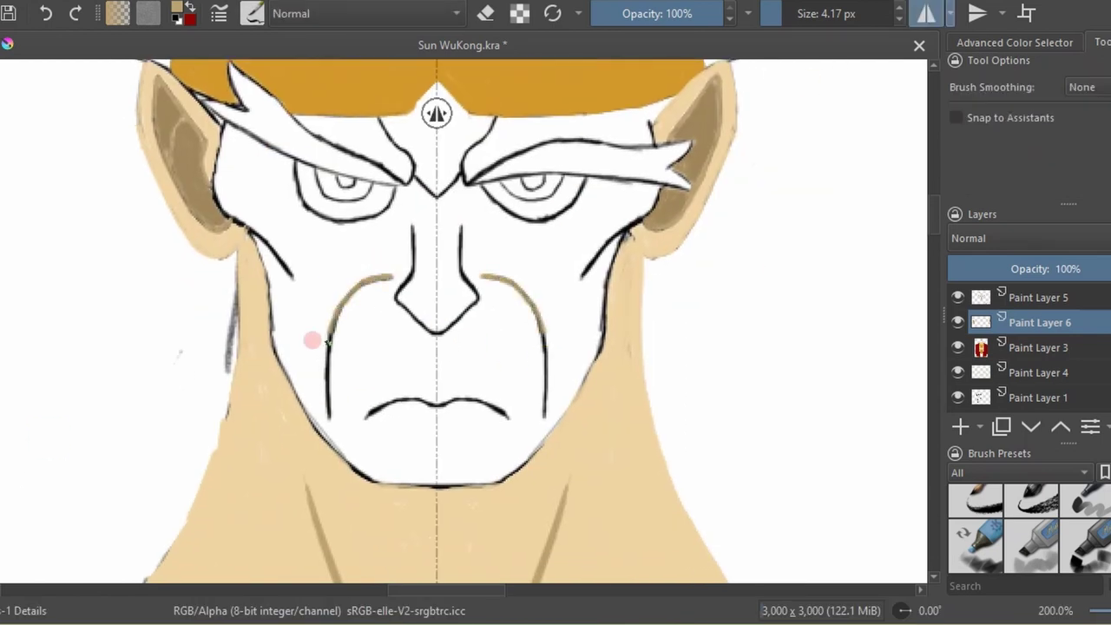
left_click_drag(437, 401, 369, 415)
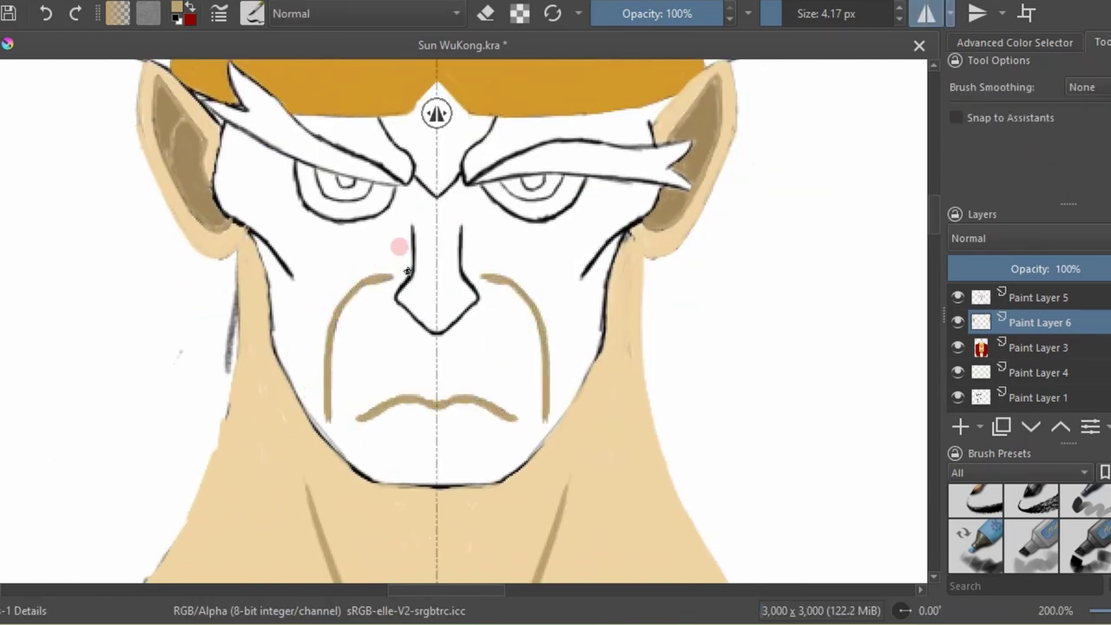
mouse_move(413, 224)
left_mouse_down()
mouse_move(407, 276)
mouse_move(421, 325)
left_mouse_up()
left_click_drag(462, 172, 438, 198)
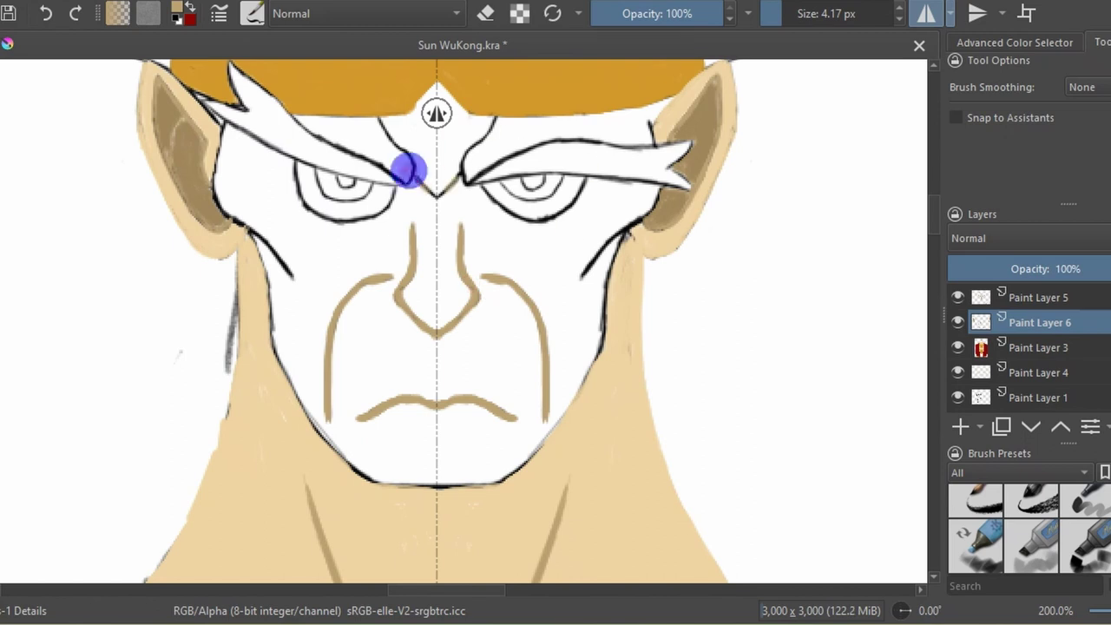
With mirroring off, edge the top of the right eyebrow with a tan line.
key("m")
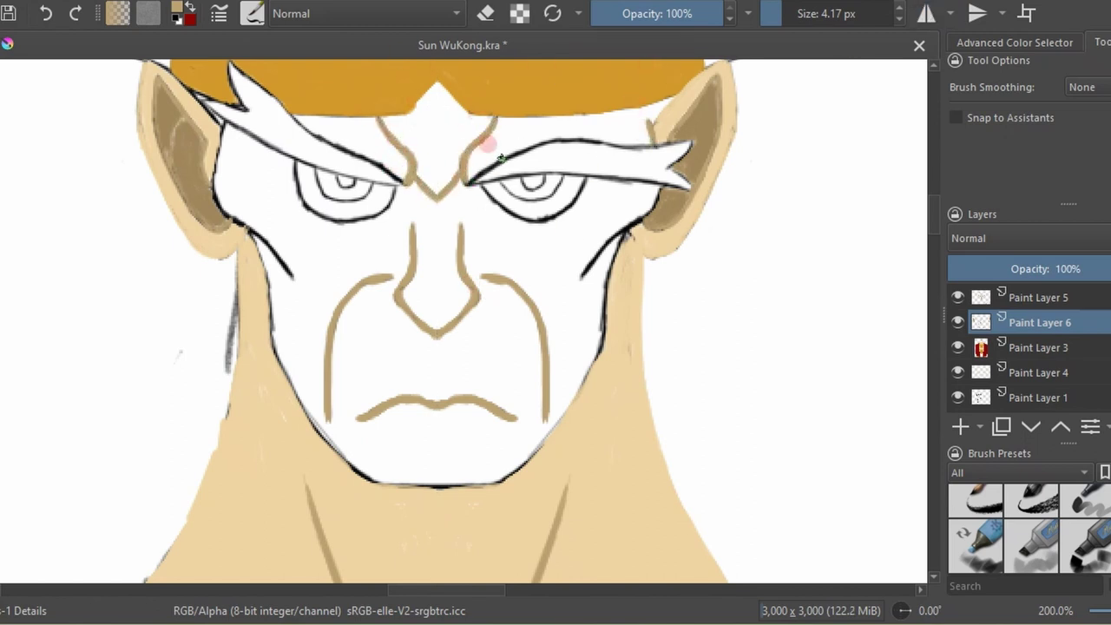
left_click_drag(526, 147, 655, 145)
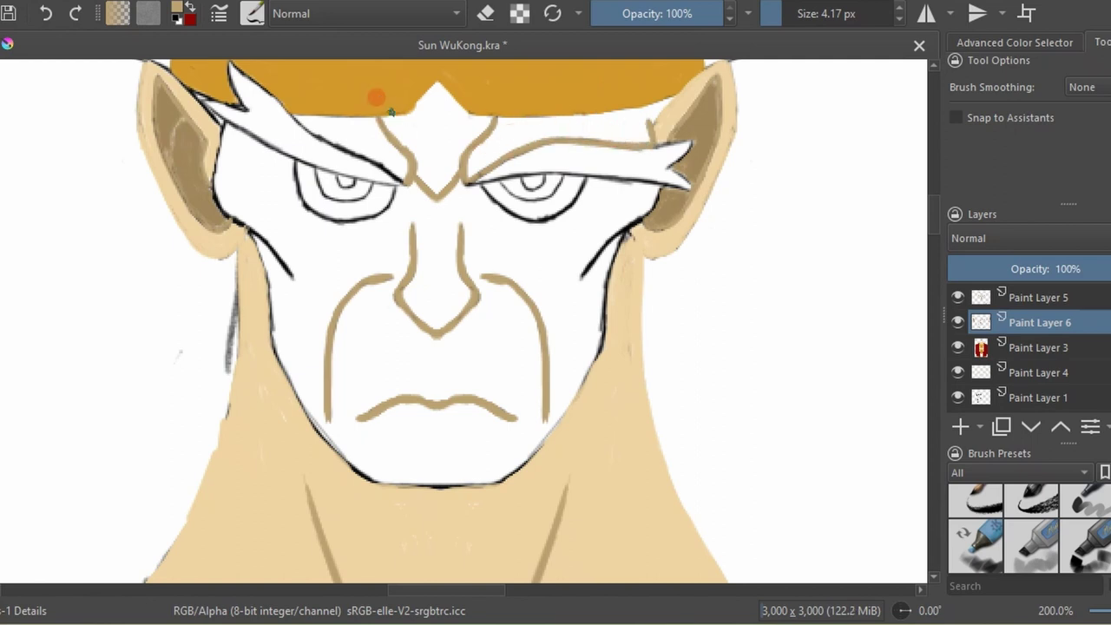
left_click(184, 17)
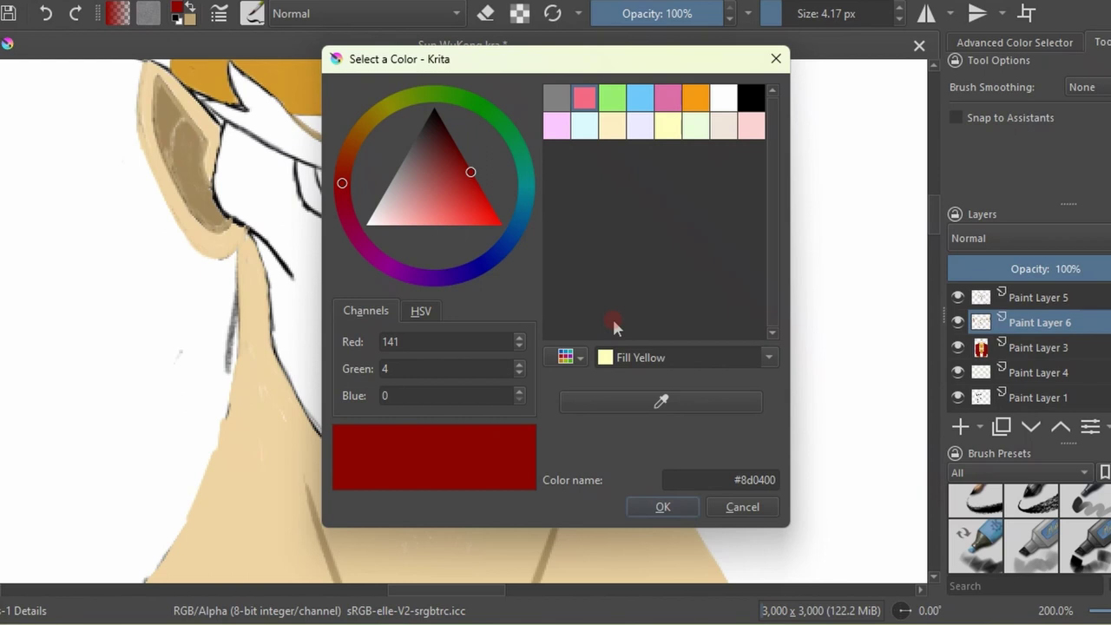
Pick an orange colour and paint the iris into the right eye.
left_click(695, 98)
left_click_drag(486, 186, 480, 224)
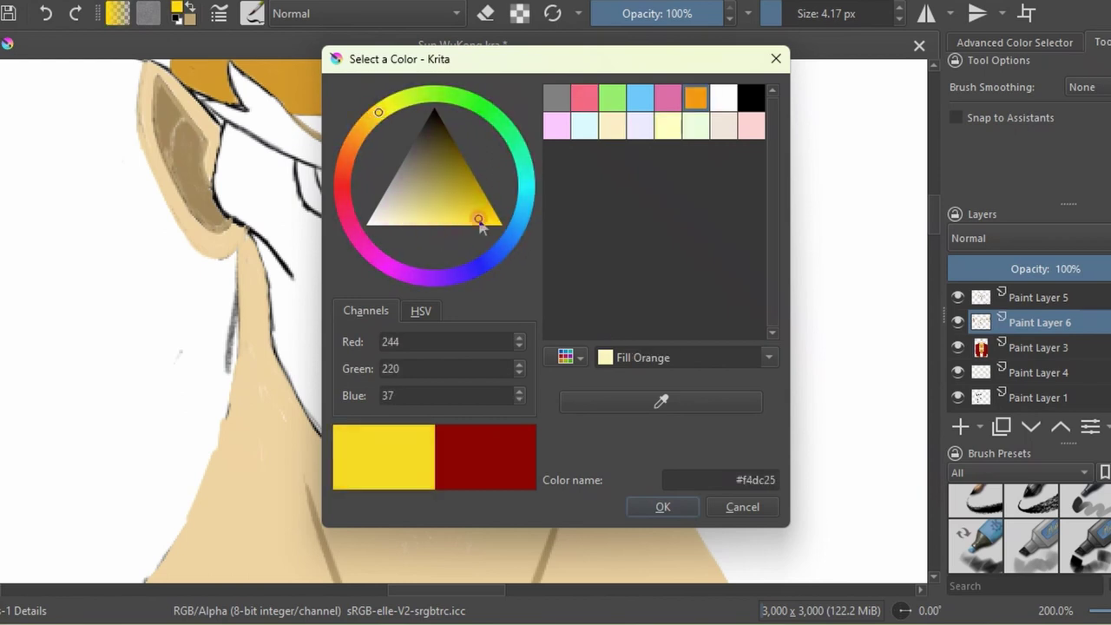
left_click_drag(379, 113, 368, 136)
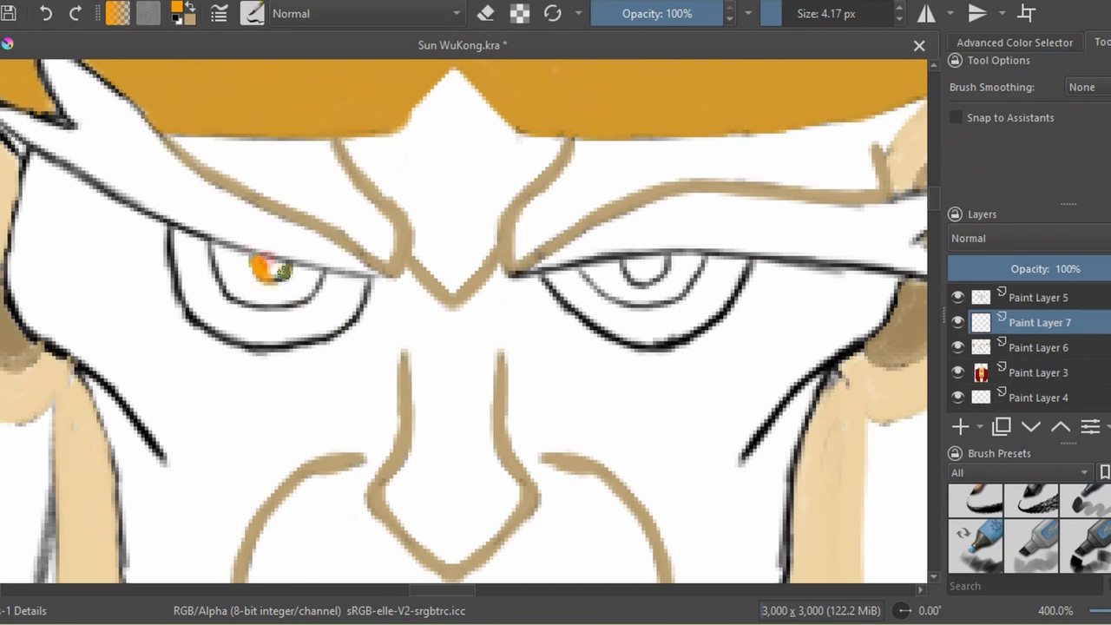
left_click_drag(645, 252, 664, 269)
key("minus")
key("minus")
key("minus")
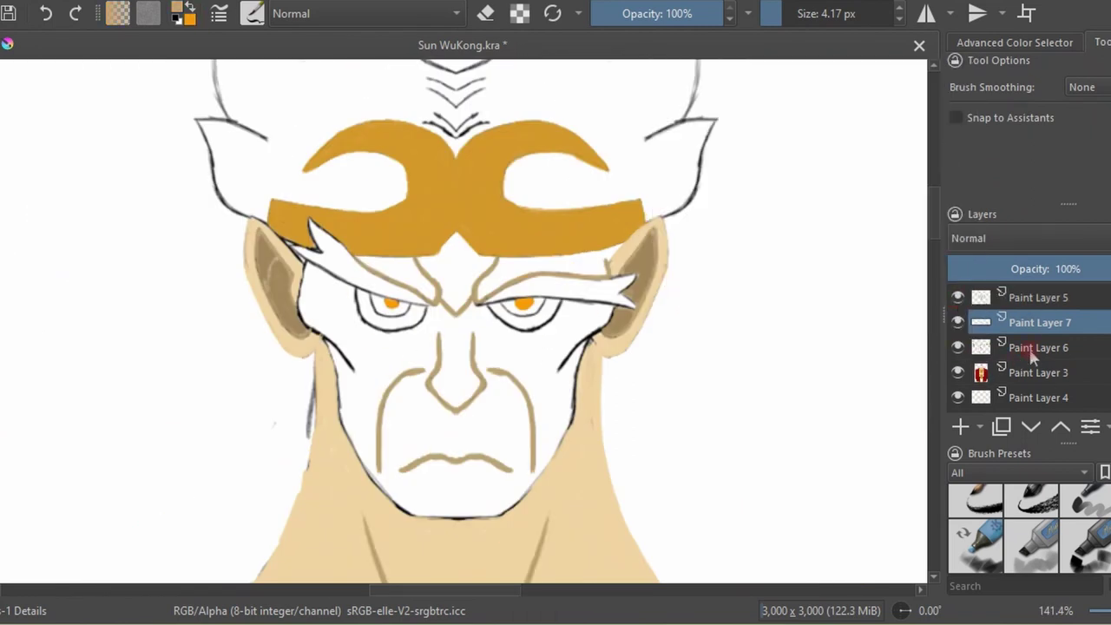
On Paint Layer 6, repaint the left cheek, ear and right cheek outlines tan.
left_click(1039, 347)
key("plus")
key("plus")
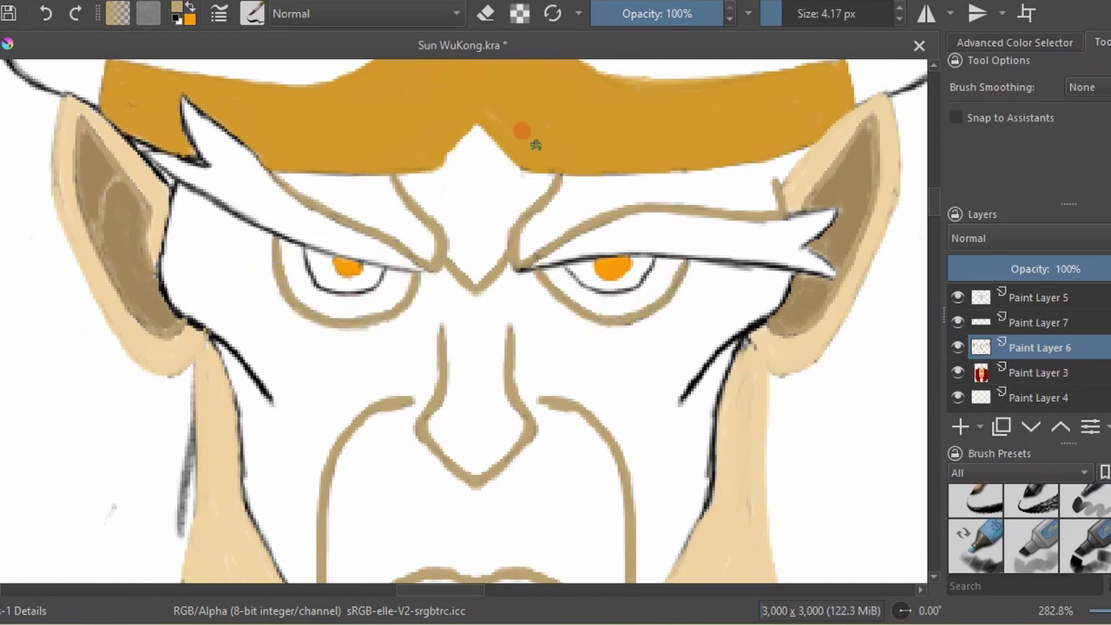
mouse_move(273, 401)
left_mouse_down()
mouse_move(203, 333)
mouse_move(156, 191)
mouse_move(205, 143)
left_mouse_up()
left_click_drag(748, 340, 686, 395)
left_click(208, 422, "ctrl")
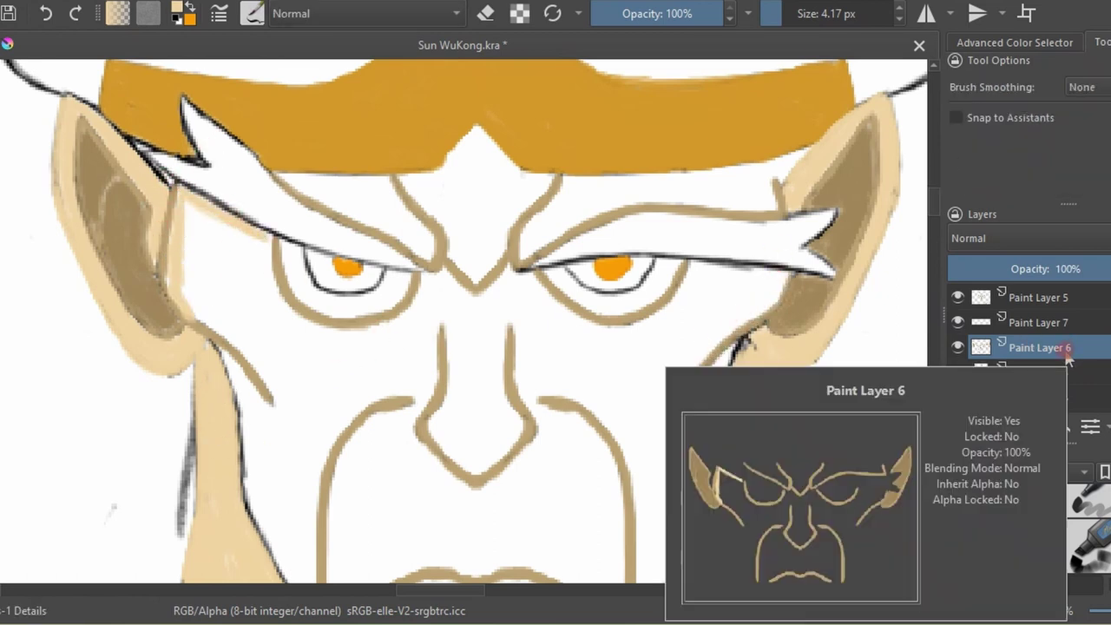
key("Page_Down")
mouse_move(172, 271)
left_mouse_down()
mouse_move(218, 347)
mouse_move(235, 348)
mouse_move(217, 312)
left_mouse_up()
Paint tan over the chin and right jaw outlines, then fill the left cheek with skin colour.
key("Page_Up")
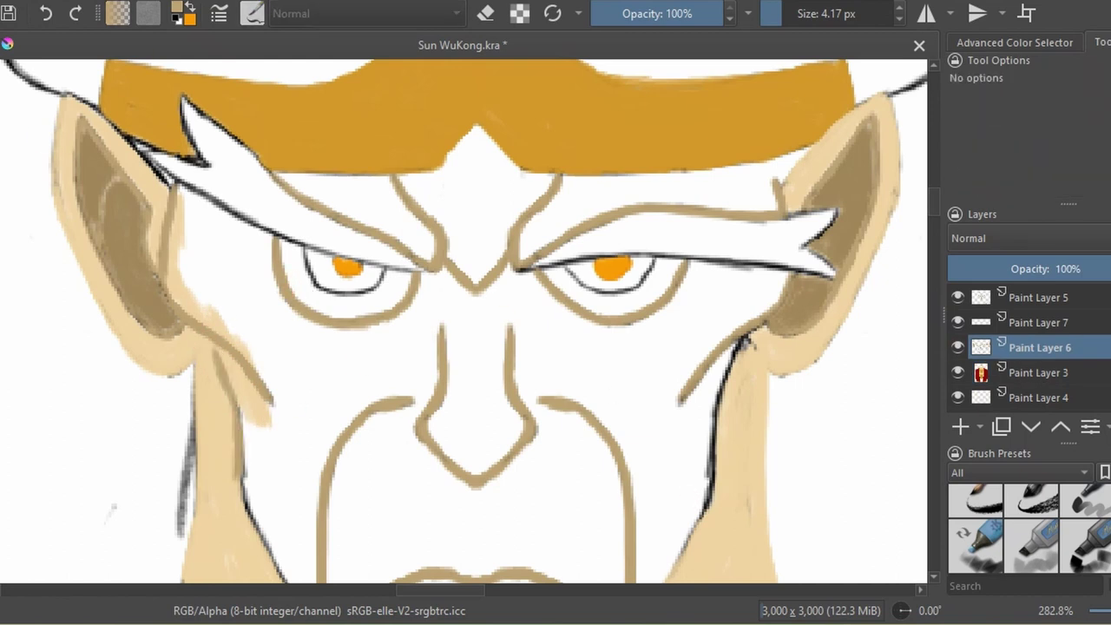
left_click_drag(278, 582, 208, 382)
left_click_drag(315, 479, 494, 488)
mouse_move(646, 130)
left_mouse_down()
mouse_move(620, 240)
mouse_move(566, 385)
mouse_move(484, 472)
left_mouse_up()
left_click(216, 461, "ctrl")
left_click_drag(216, 461, 229, 541)
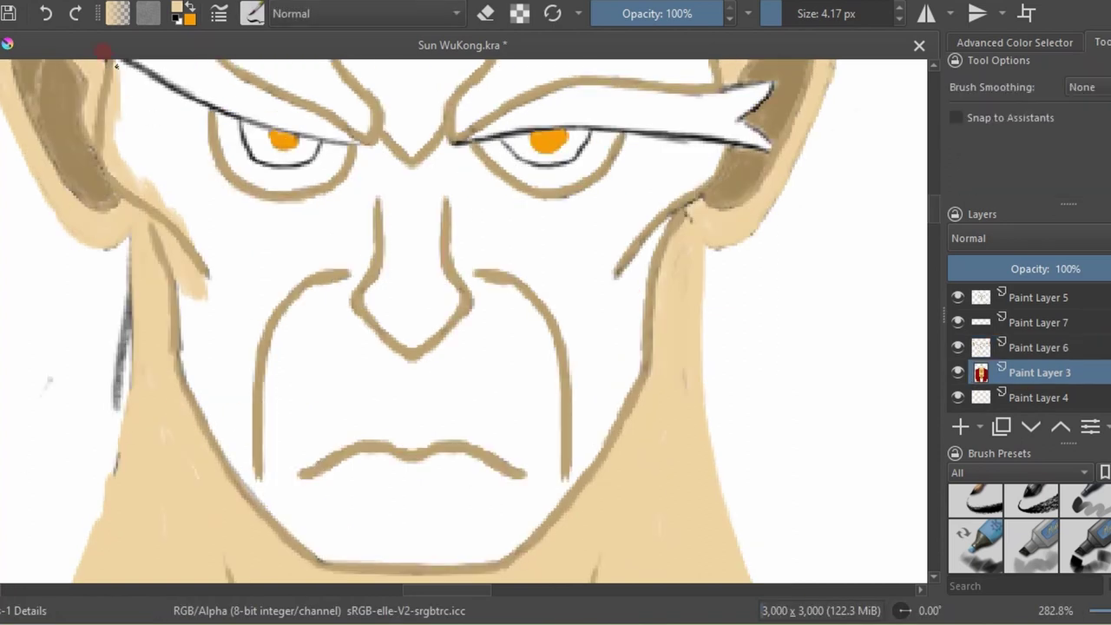
key("bracketright")
mouse_move(142, 186)
left_mouse_down()
mouse_move(231, 516)
mouse_move(461, 509)
mouse_move(665, 228)
mouse_move(610, 299)
mouse_move(253, 347)
left_mouse_up()
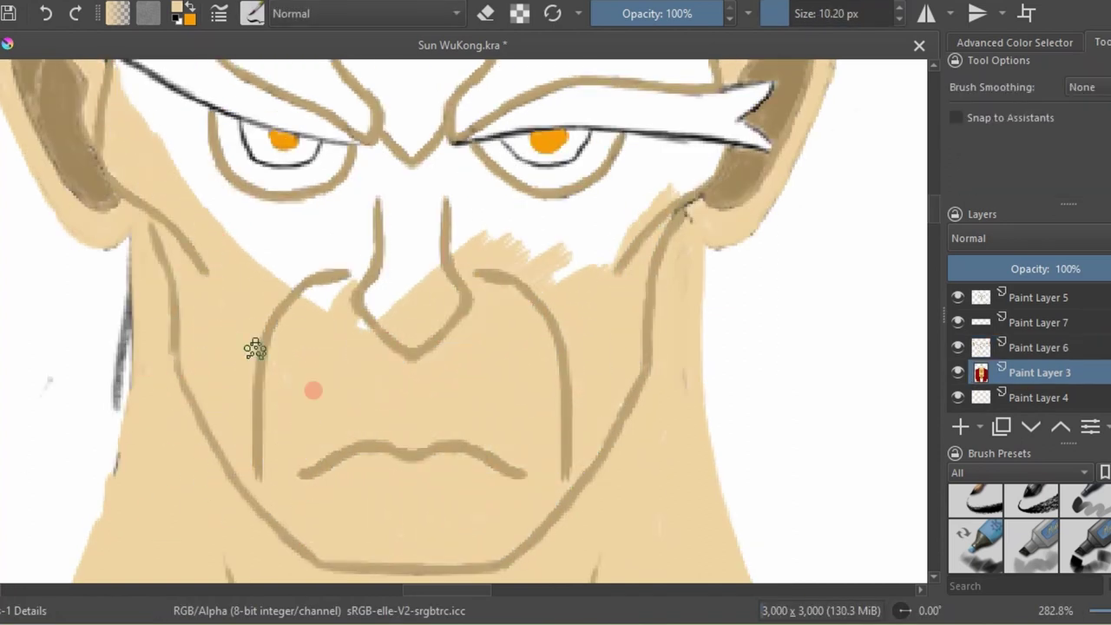
Paint tan skin over the cheeks, under the nose, and the forehead strip below the headband.
mouse_move(630, 340)
left_mouse_down()
mouse_move(579, 245)
mouse_move(533, 278)
mouse_move(503, 188)
mouse_move(455, 235)
mouse_move(364, 155)
mouse_move(368, 208)
mouse_move(191, 114)
mouse_move(191, 169)
mouse_move(316, 202)
mouse_move(372, 186)
mouse_move(365, 148)
mouse_move(251, 293)
mouse_move(641, 185)
mouse_move(642, 158)
left_mouse_up()
key("bracketleft")
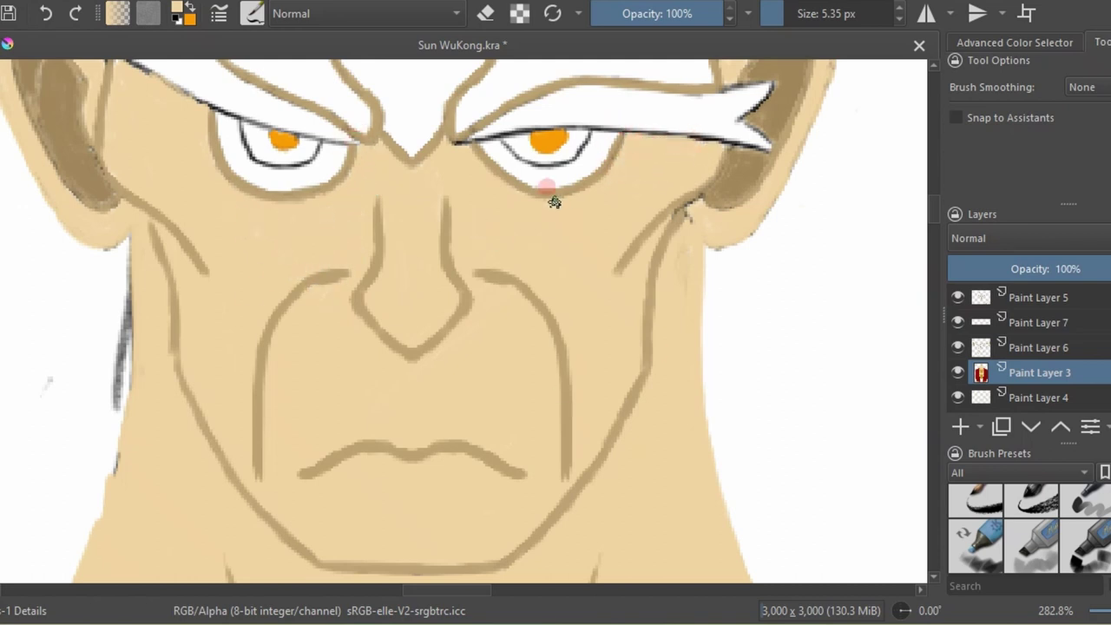
scroll(707, 405, "down", 3)
scroll(652, 412, "down", 3)
scroll(702, 422, "up", 8)
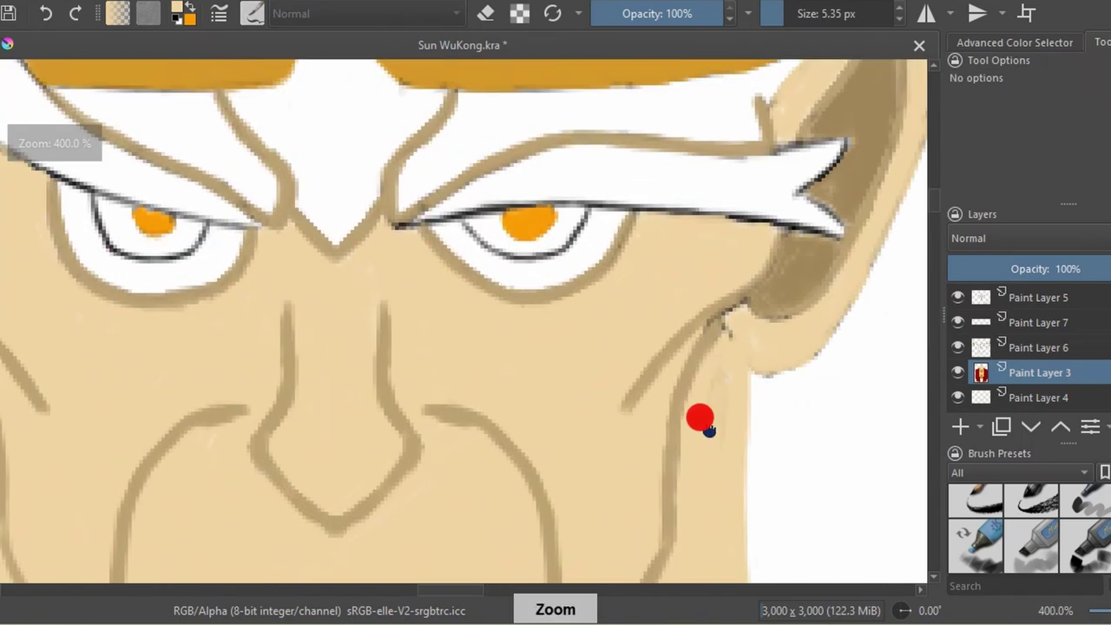
scroll(367, 409, "down", 1)
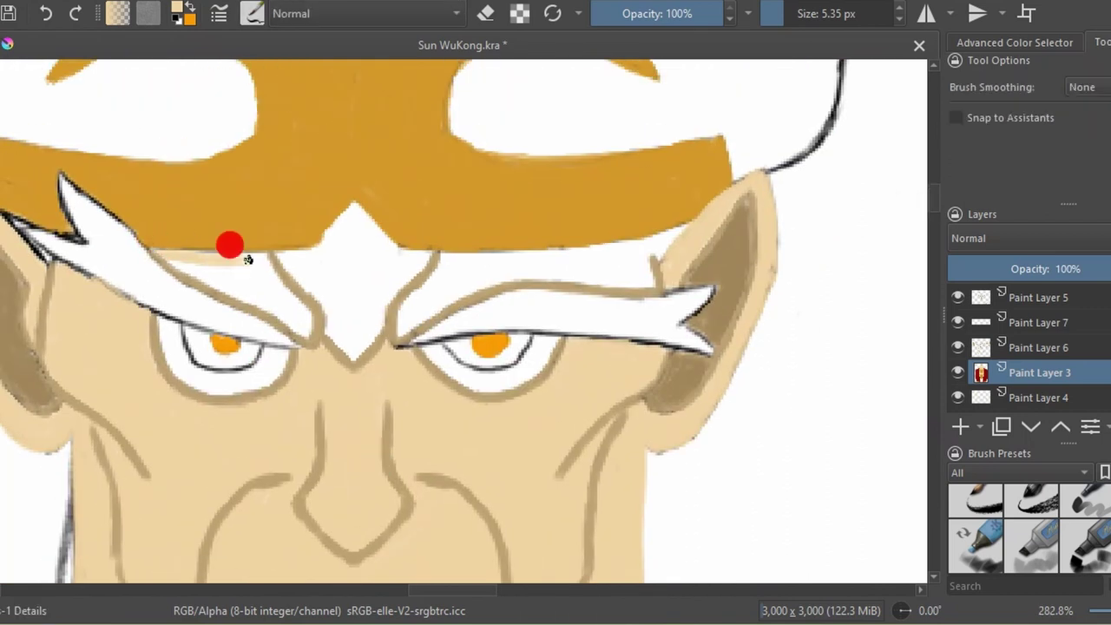
mouse_move(675, 231)
left_mouse_down()
mouse_move(638, 251)
mouse_move(404, 260)
mouse_move(348, 211)
mouse_move(158, 249)
mouse_move(315, 294)
mouse_move(323, 310)
mouse_move(379, 274)
left_mouse_up()
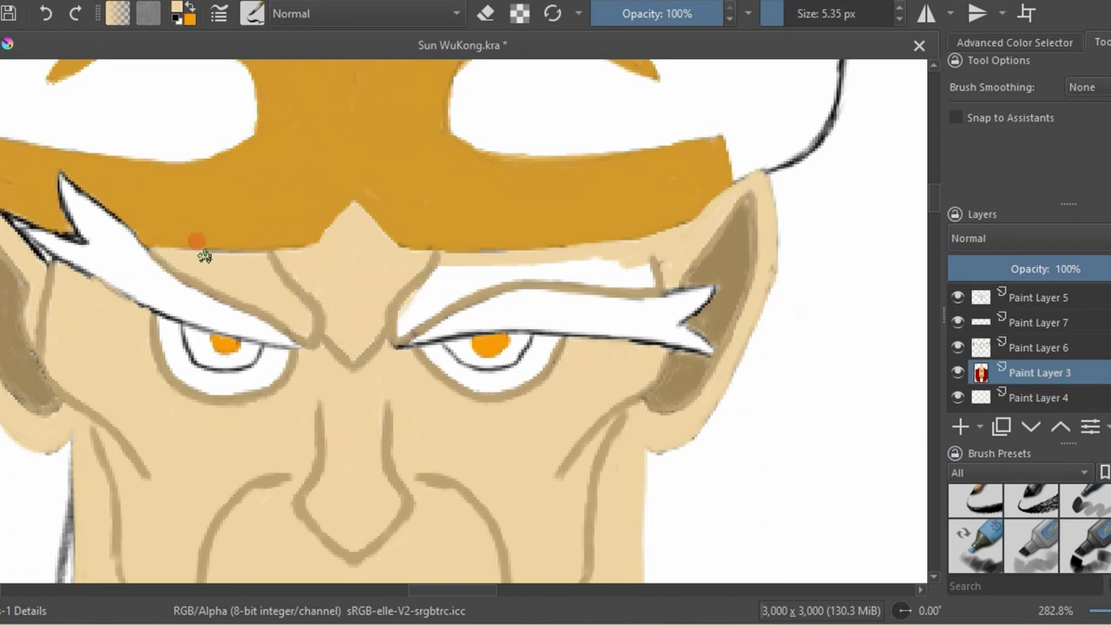
mouse_move(651, 283)
left_mouse_down()
mouse_move(530, 280)
mouse_move(579, 255)
mouse_move(666, 263)
left_mouse_up()
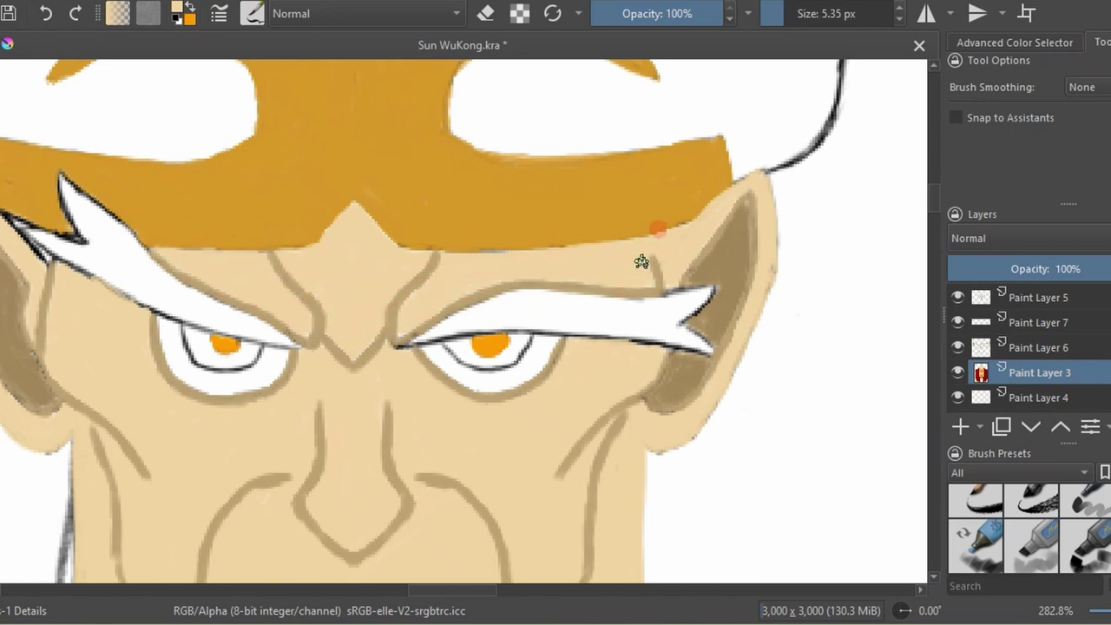
Pick a red and paint darker red chevrons down the centre of the forehead.
key("1")
key("minus")
key("minus")
key("minus")
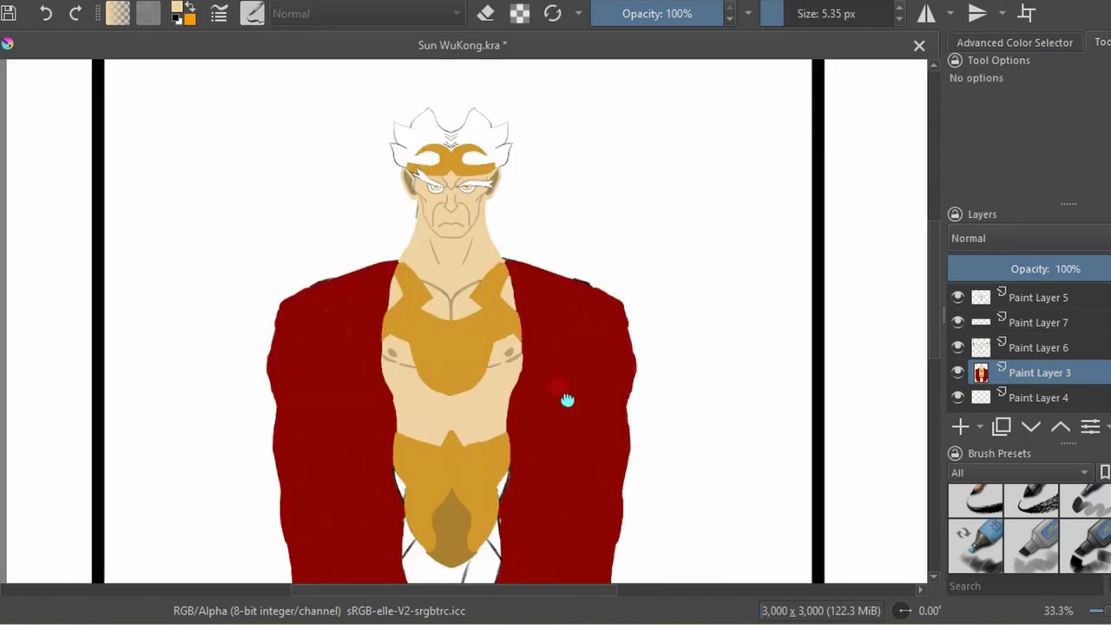
left_click_drag(567, 400, 565, 353)
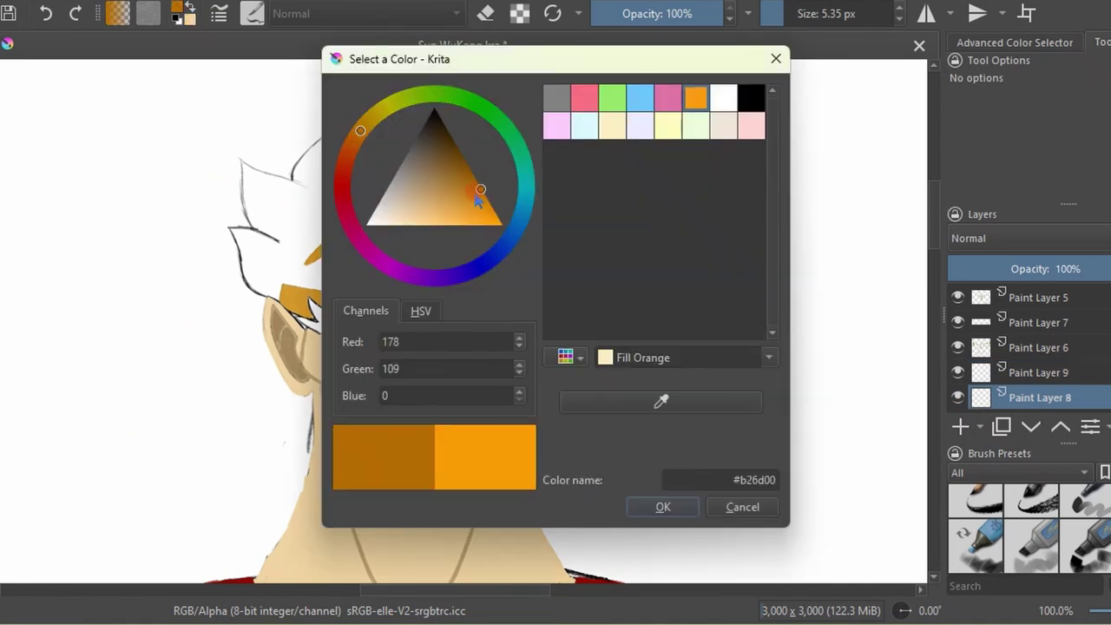
left_click_drag(476, 200, 446, 173)
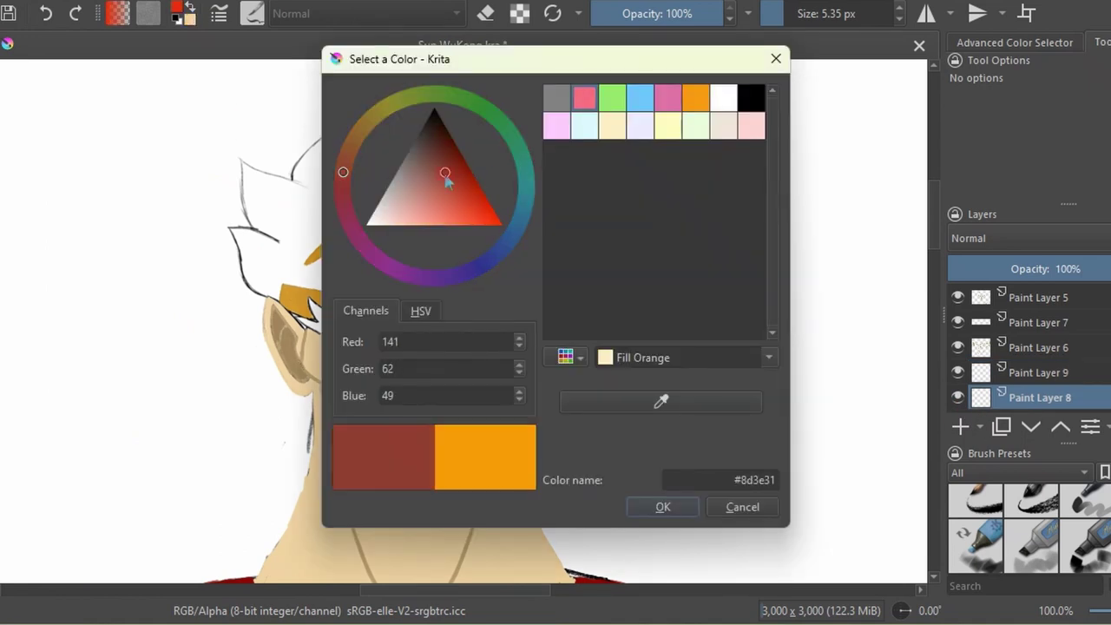
left_click(662, 507)
scroll(467, 400, "up", 2)
scroll(467, 399, "up", 2)
mouse_move(418, 351)
left_mouse_down()
mouse_move(449, 369)
mouse_move(508, 298)
left_mouse_up()
With horizontal mirroring on Paint Layer 8, trace the crown's outline and peaks in red.
left_click(926, 13)
key("Page_Down")
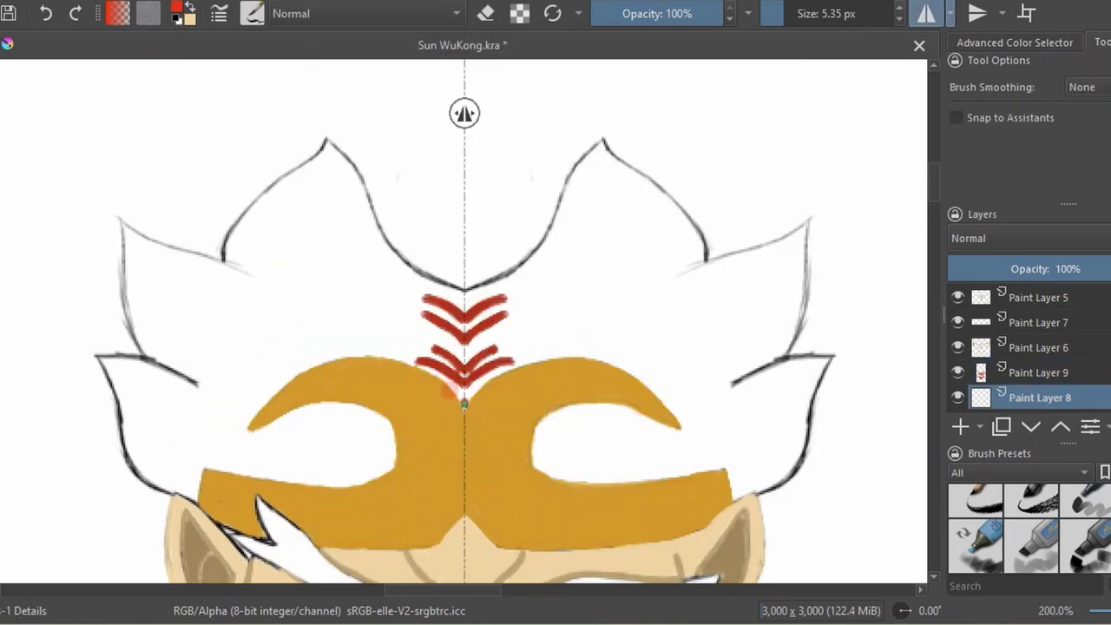
left_click_drag(464, 404, 464, 339)
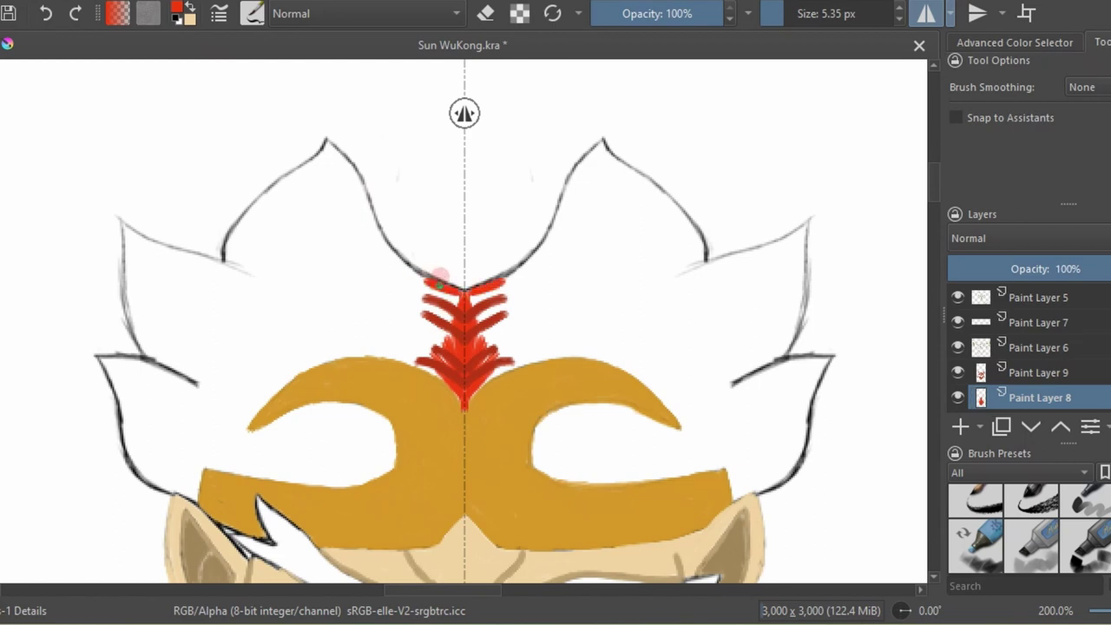
mouse_move(439, 279)
left_mouse_down()
mouse_move(304, 138)
mouse_move(223, 260)
left_mouse_up()
mouse_move(121, 221)
left_mouse_down()
mouse_move(237, 270)
mouse_move(137, 343)
mouse_move(198, 382)
left_mouse_up()
left_click_drag(130, 469, 169, 495)
left_click_drag(95, 358, 130, 469)
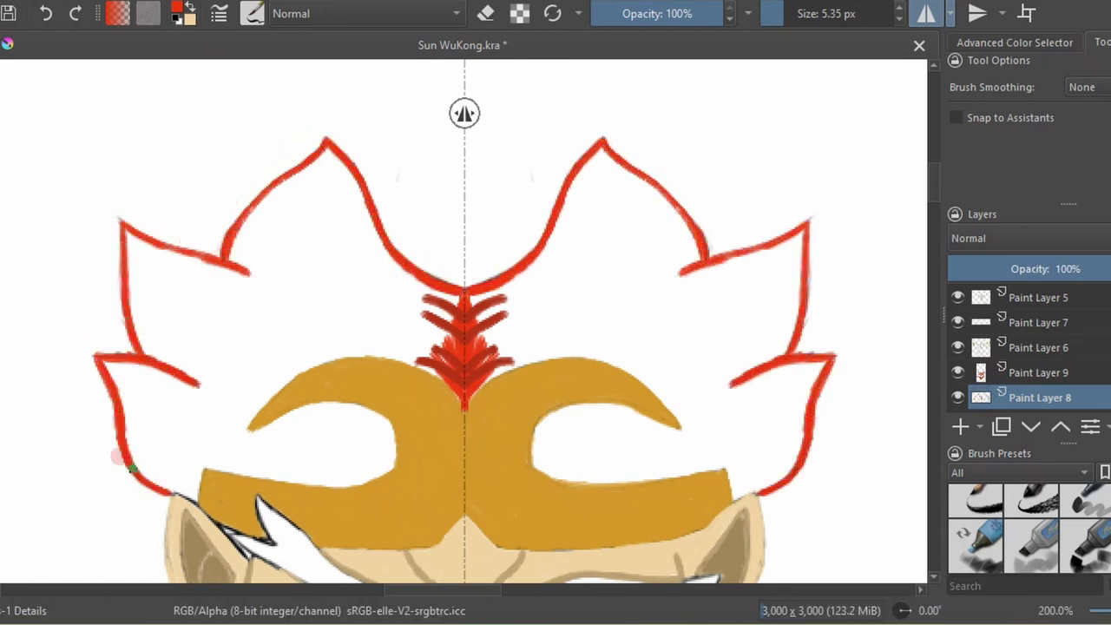
Fill the crown's side spikes, upper peaks and remaining gaps solid red.
mouse_move(130, 237)
left_mouse_down()
mouse_move(149, 347)
mouse_move(206, 389)
left_mouse_up()
key("]")
mouse_move(332, 147)
left_mouse_down()
mouse_move(278, 202)
mouse_move(241, 267)
mouse_move(355, 211)
mouse_move(243, 248)
mouse_move(336, 211)
mouse_move(442, 346)
mouse_move(322, 251)
mouse_move(218, 278)
mouse_move(131, 377)
mouse_move(167, 427)
mouse_move(273, 342)
mouse_move(258, 367)
left_mouse_up()
key("[")
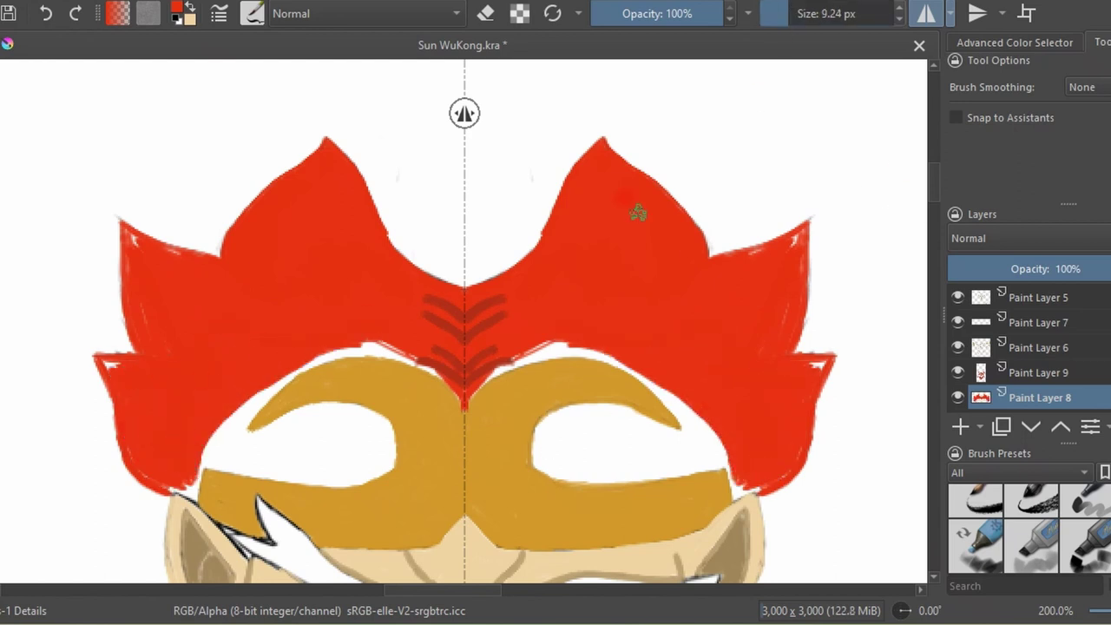
mouse_move(637, 213)
left_mouse_down()
mouse_move(642, 281)
mouse_move(781, 286)
mouse_move(784, 455)
left_mouse_up()
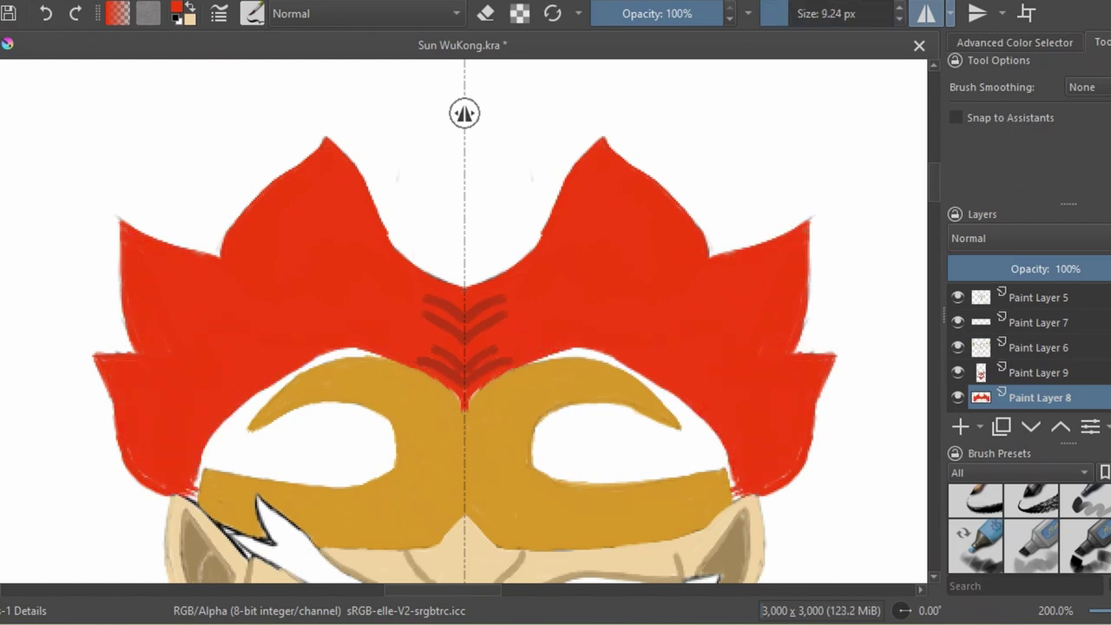
scroll(573, 363, "up", 1)
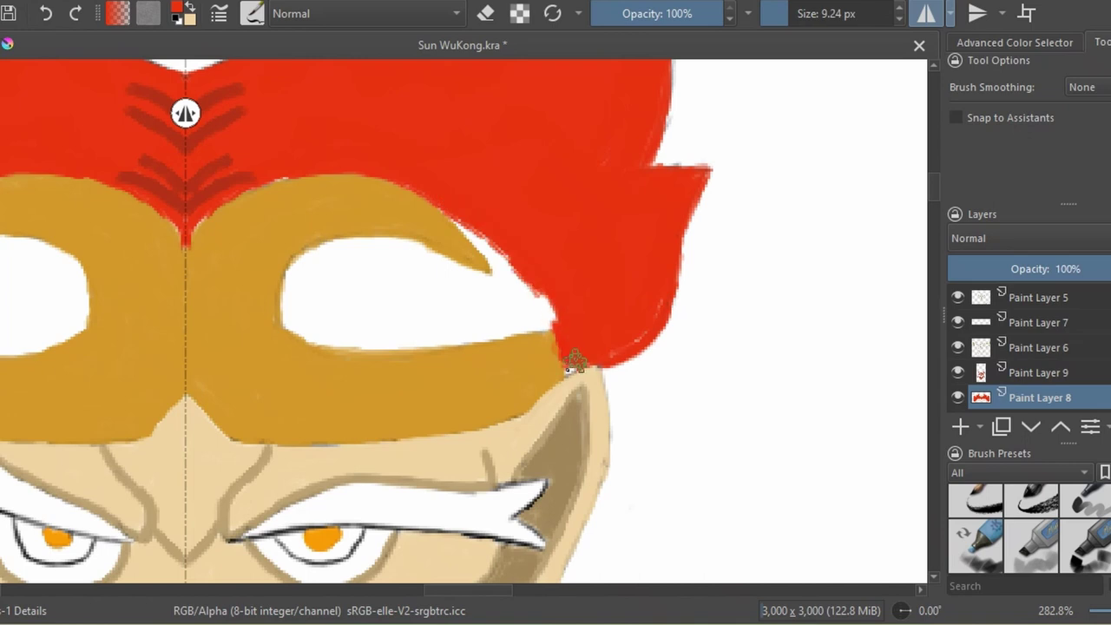
Paint both headband holes red and cover the white specks along their edges.
mouse_move(551, 334)
left_mouse_down()
mouse_move(472, 318)
mouse_move(343, 329)
mouse_move(341, 292)
left_mouse_up()
scroll(754, 86, "down", 1)
mouse_move(455, 284)
left_mouse_down()
mouse_move(373, 268)
mouse_move(442, 292)
mouse_move(375, 322)
mouse_move(409, 253)
left_mouse_up()
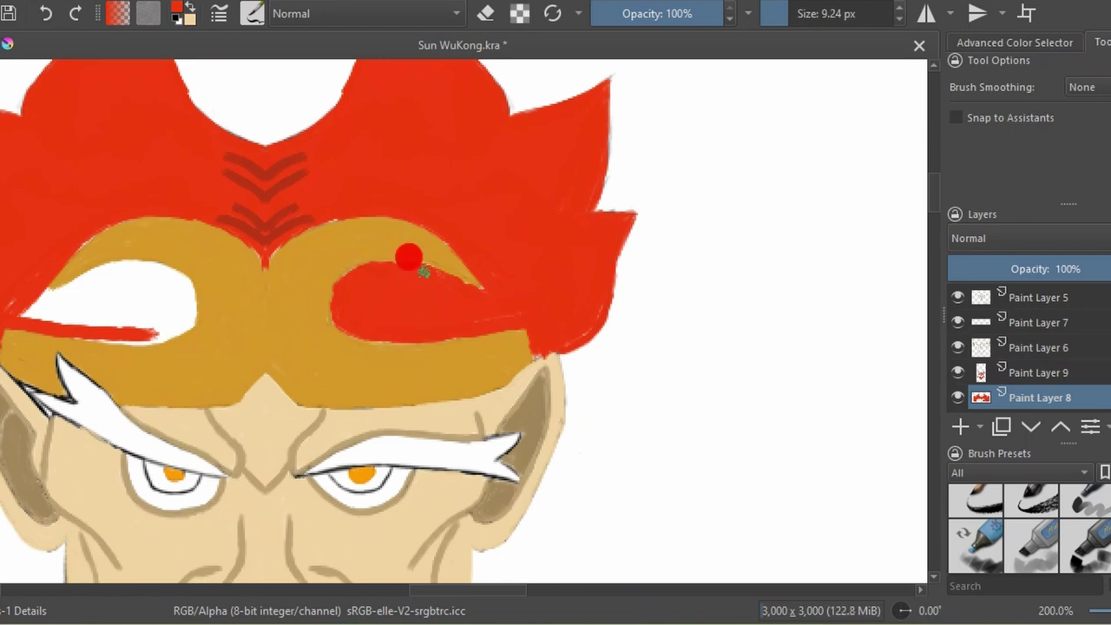
mouse_move(32, 312)
left_mouse_down()
mouse_move(96, 296)
mouse_move(157, 330)
mouse_move(52, 321)
mouse_move(97, 273)
mouse_move(174, 295)
mouse_move(43, 317)
left_mouse_up()
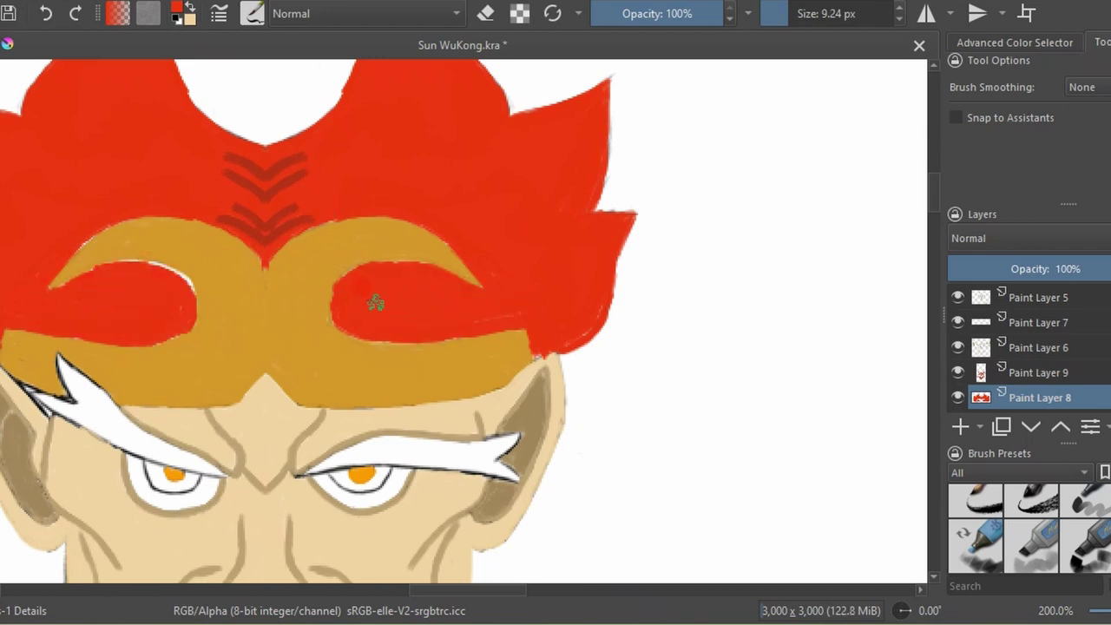
key("plus")
left_click_drag(454, 346, 368, 332)
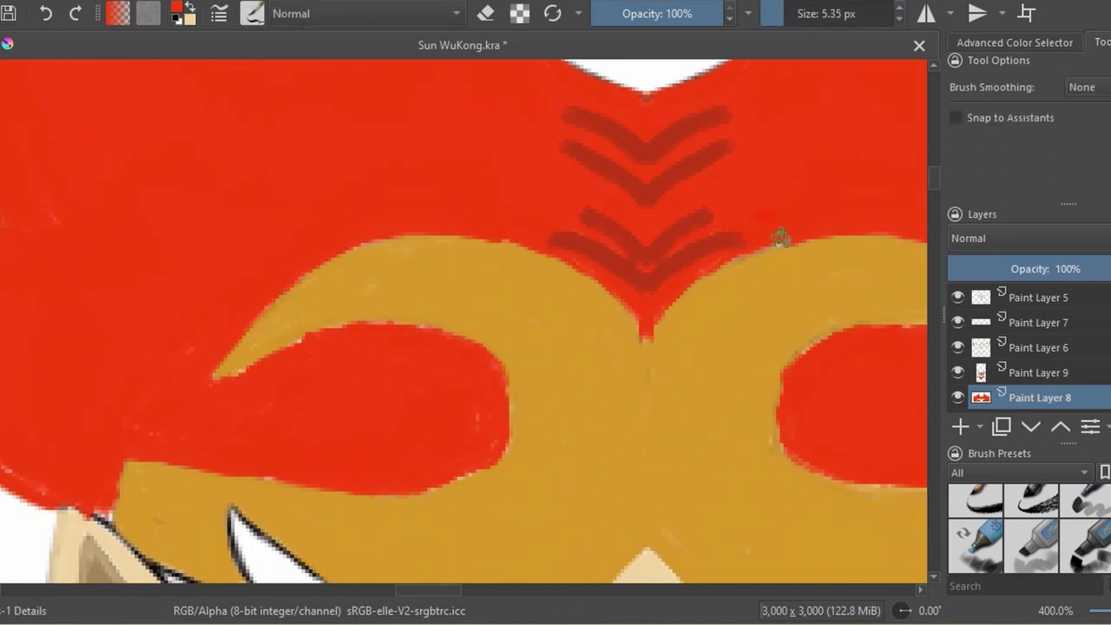
scroll(298, 346, "down", 10)
scroll(608, 422, "up", 10)
scroll(608, 422, "down", 2)
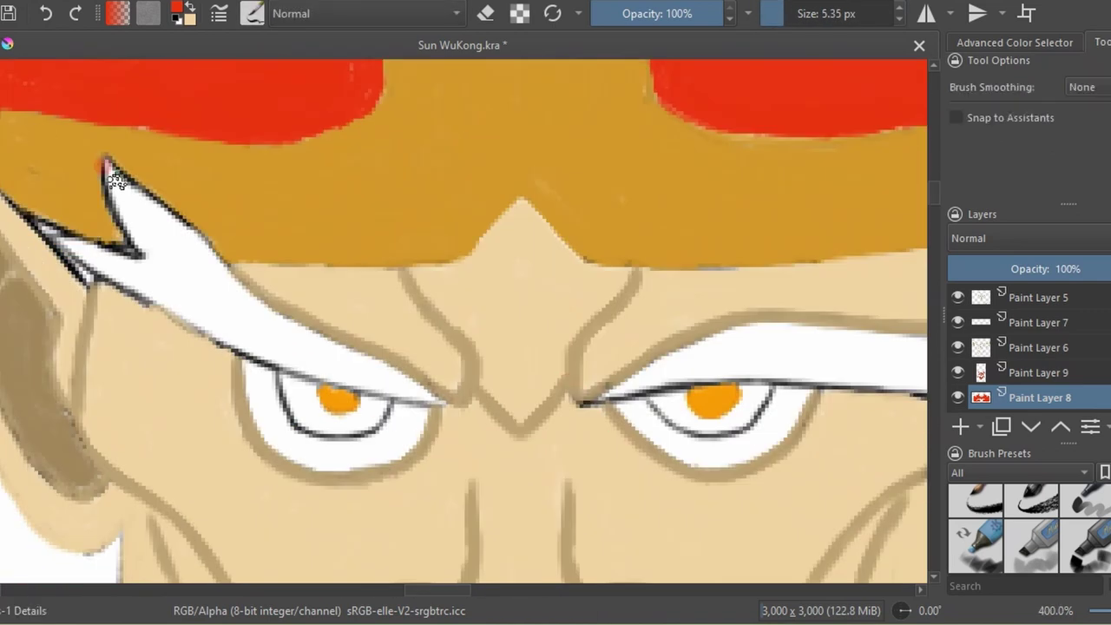
Outline the white brow spike's notch in red with a smaller brush.
key("bracketleft")
key("bracketleft")
key("bracketleft")
mouse_move(105, 170)
left_mouse_down()
mouse_move(39, 222)
mouse_move(315, 367)
mouse_move(425, 401)
mouse_move(99, 165)
mouse_move(165, 295)
mouse_move(303, 362)
mouse_move(211, 277)
mouse_move(217, 270)
left_mouse_up()
key("bracketright")
key("bracketright")
key("bracketright")
scroll(115, 205, "down", 3)
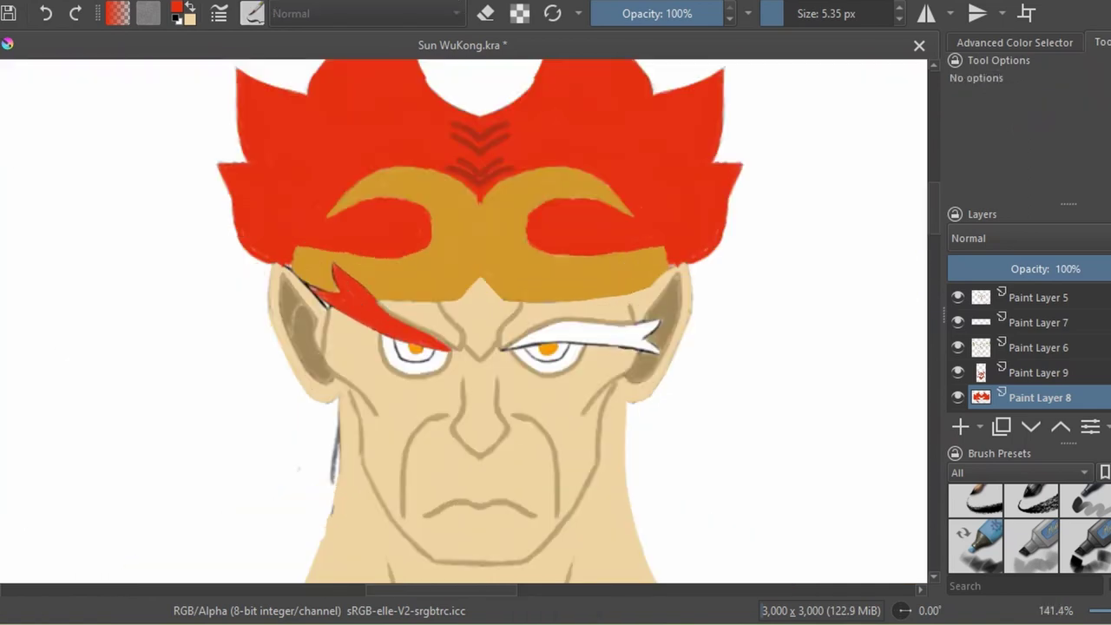
scroll(583, 397, "up", 4)
Outline the right eyebrow in red and fill the white inside its spike.
left_click(774, 13)
mouse_move(652, 277)
left_mouse_down()
mouse_move(759, 262)
mouse_move(720, 377)
mouse_move(755, 390)
left_mouse_up()
mouse_move(123, 378)
left_mouse_down()
mouse_move(240, 335)
mouse_move(528, 338)
mouse_move(755, 391)
left_mouse_up()
mouse_move(731, 277)
left_mouse_down()
mouse_move(551, 287)
mouse_move(203, 347)
mouse_move(625, 318)
mouse_move(397, 322)
left_mouse_up()
key("bracketright")
scroll(516, 310, "down", 2)
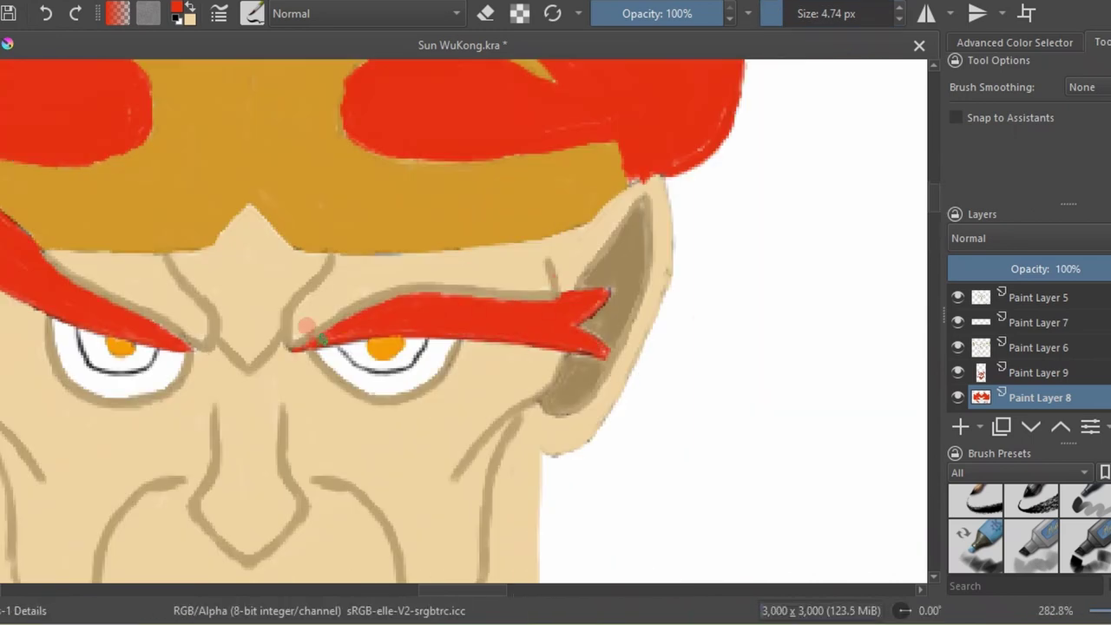
scroll(591, 305, "down", 6)
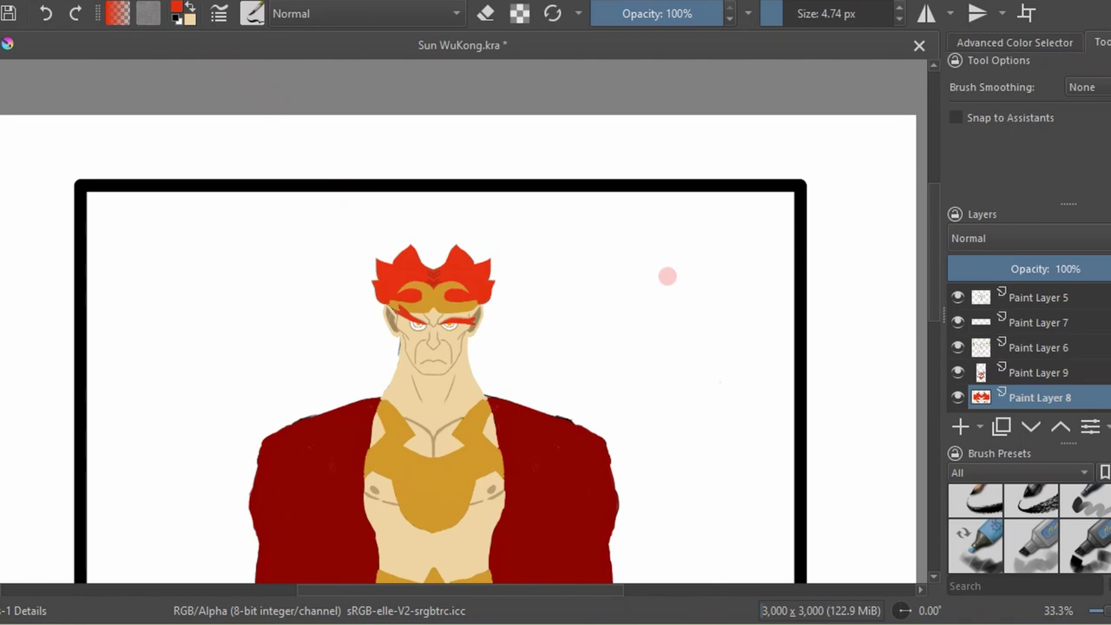
On a new layer above Paint Layer 7, paint orange rings around both irises.
scroll(642, 350, "down", 3)
scroll(643, 352, "up", 2)
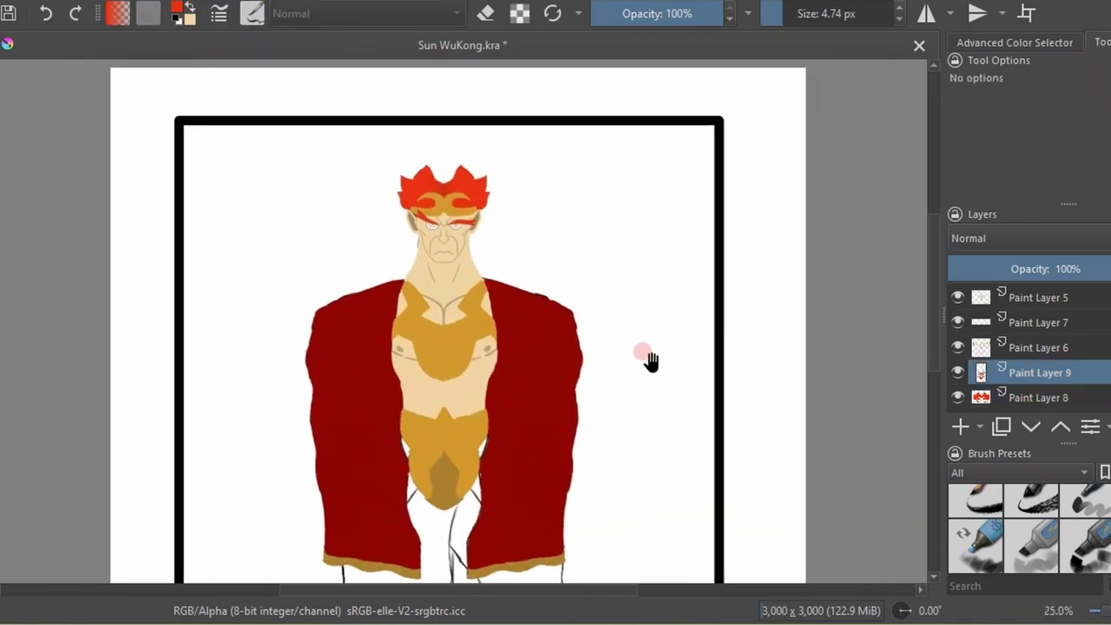
scroll(359, 336, "up", 2)
scroll(560, 483, "up", 2)
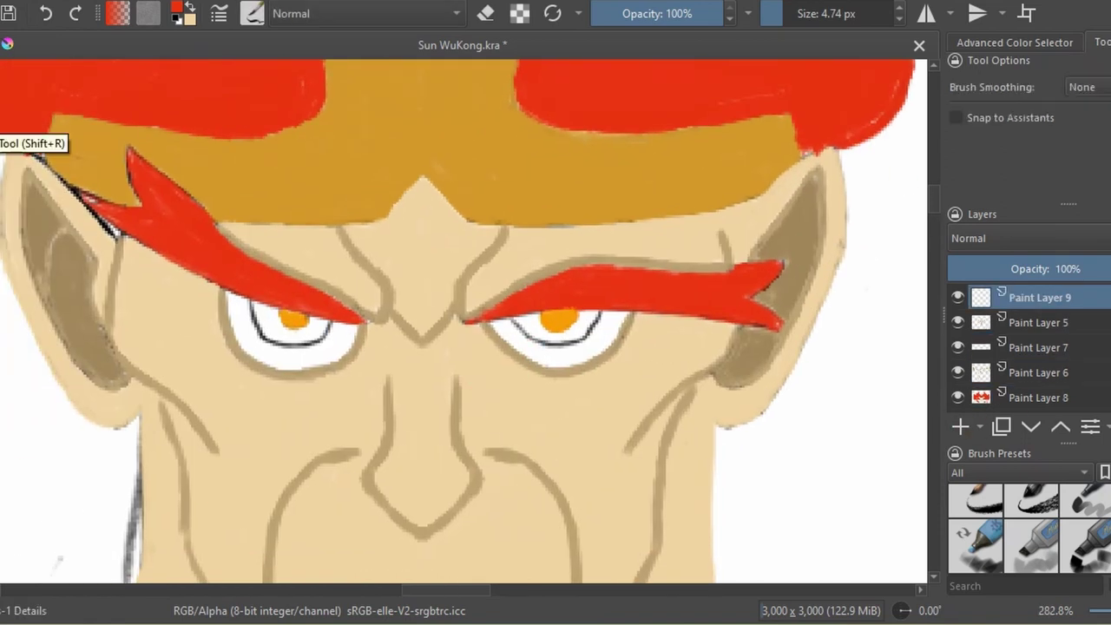
left_click(981, 347)
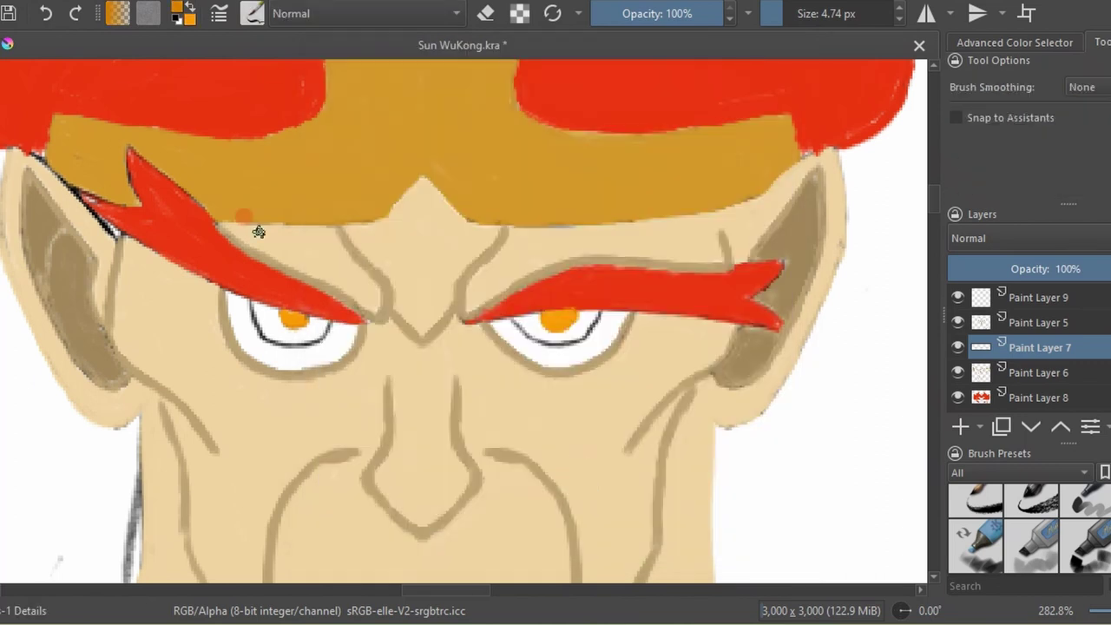
left_click(960, 426)
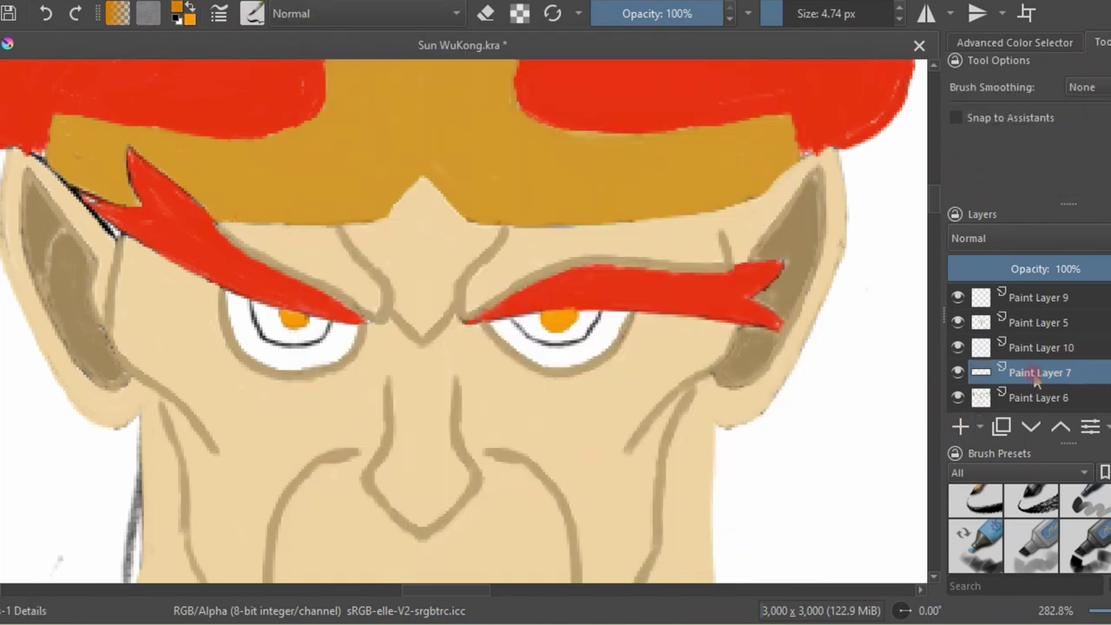
left_click(48, 14)
left_click_drag(525, 329, 506, 287)
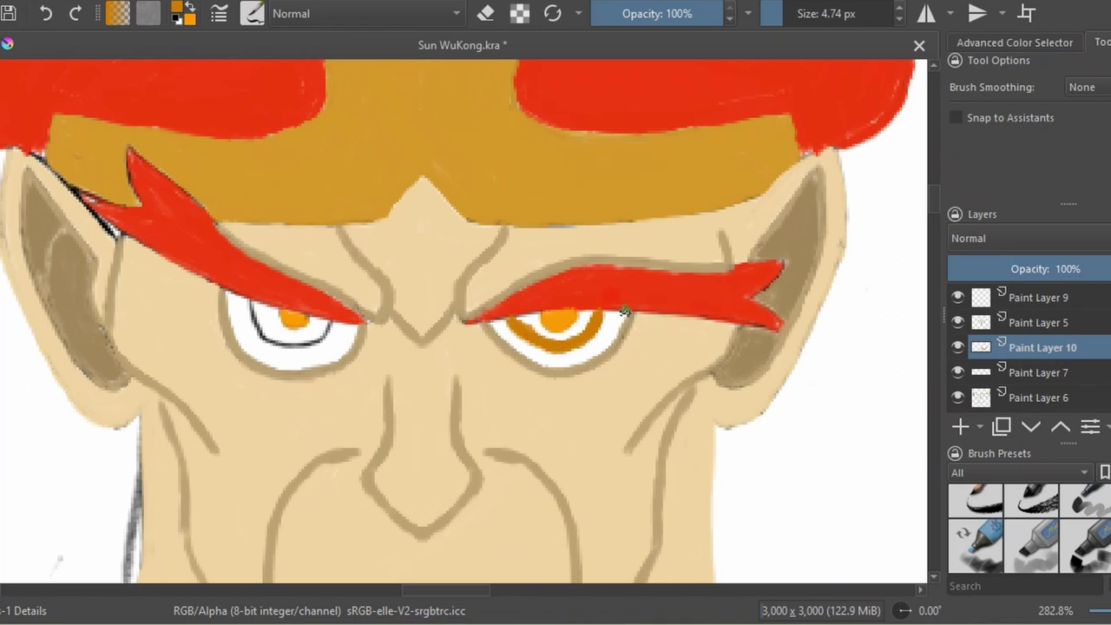
mouse_move(252, 300)
left_mouse_down()
mouse_move(327, 324)
mouse_move(265, 347)
left_mouse_up()
Fill both irises with solid orange on Paint Layer 7.
key("plus")
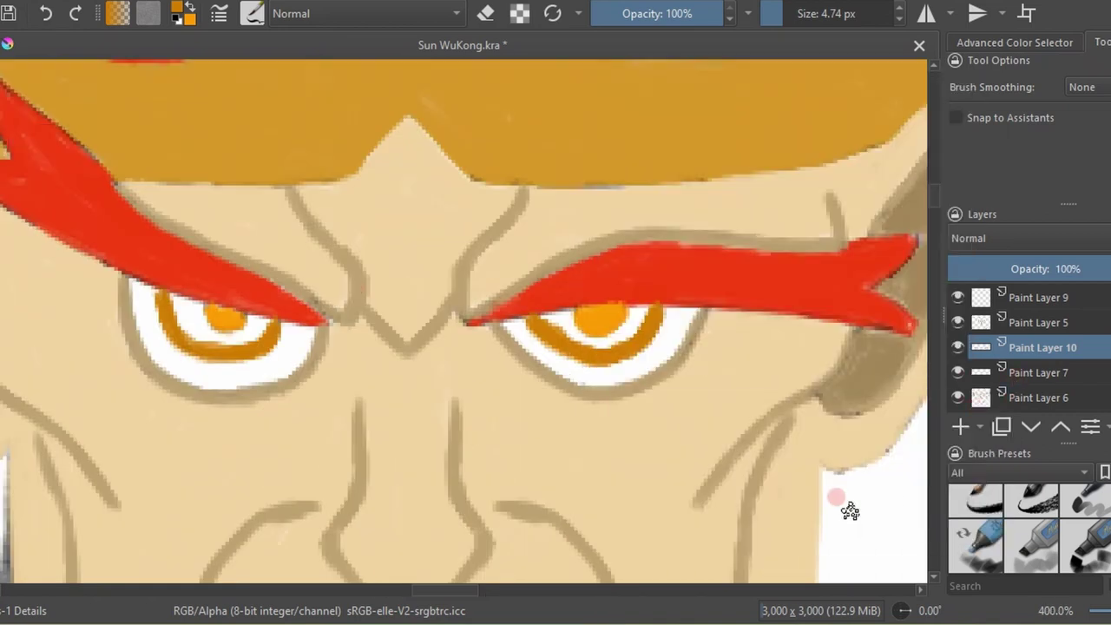
key("Page_Down")
left_click_drag(639, 310, 542, 334)
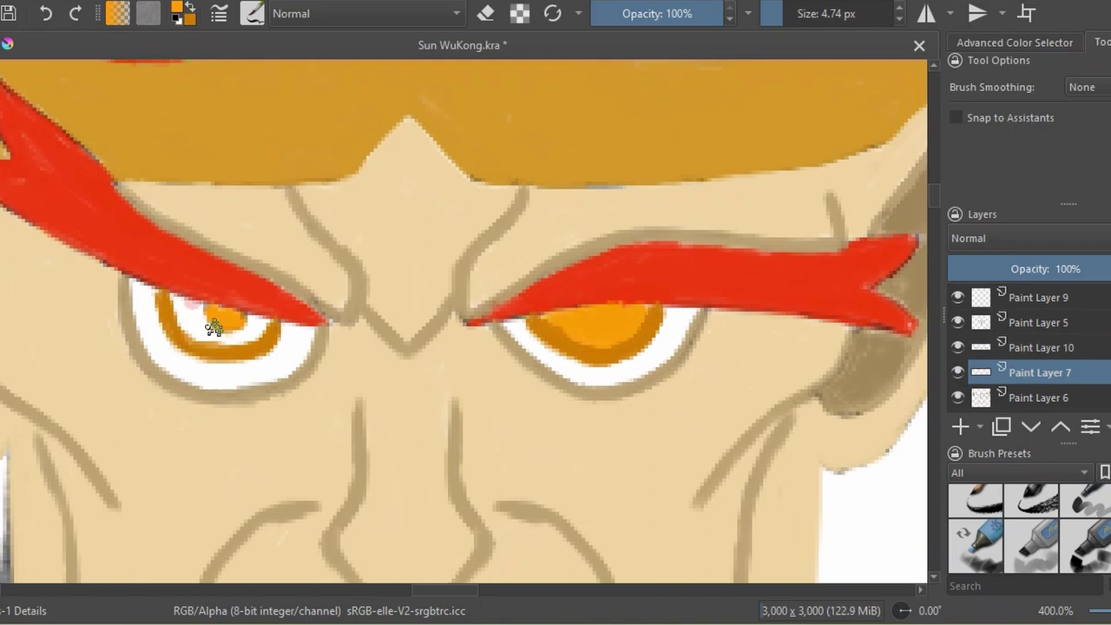
left_click_drag(214, 327, 248, 330)
key("1")
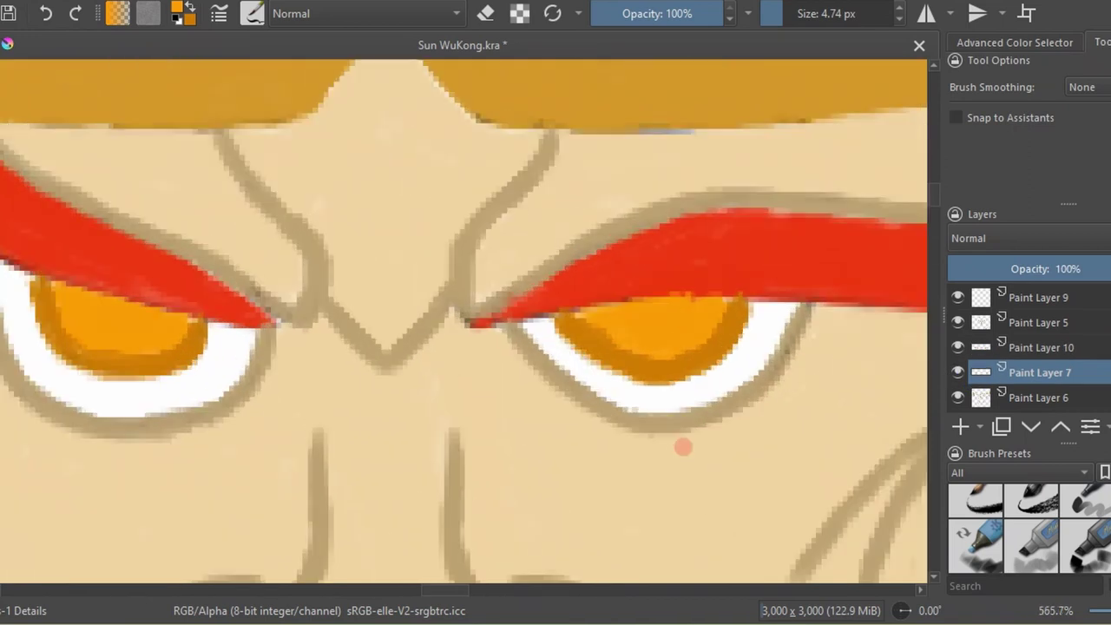
Back on Paint Layer 10, pick a darker orange for the iris from the palette.
left_click(1041, 348)
left_click(178, 9)
key("Escape")
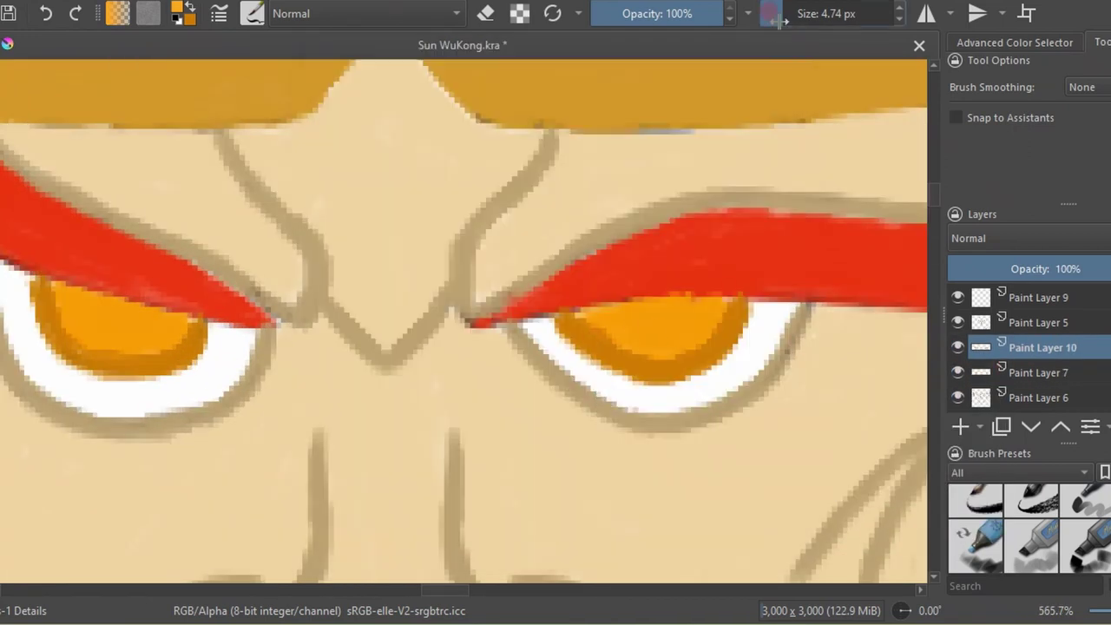
right_click(723, 293)
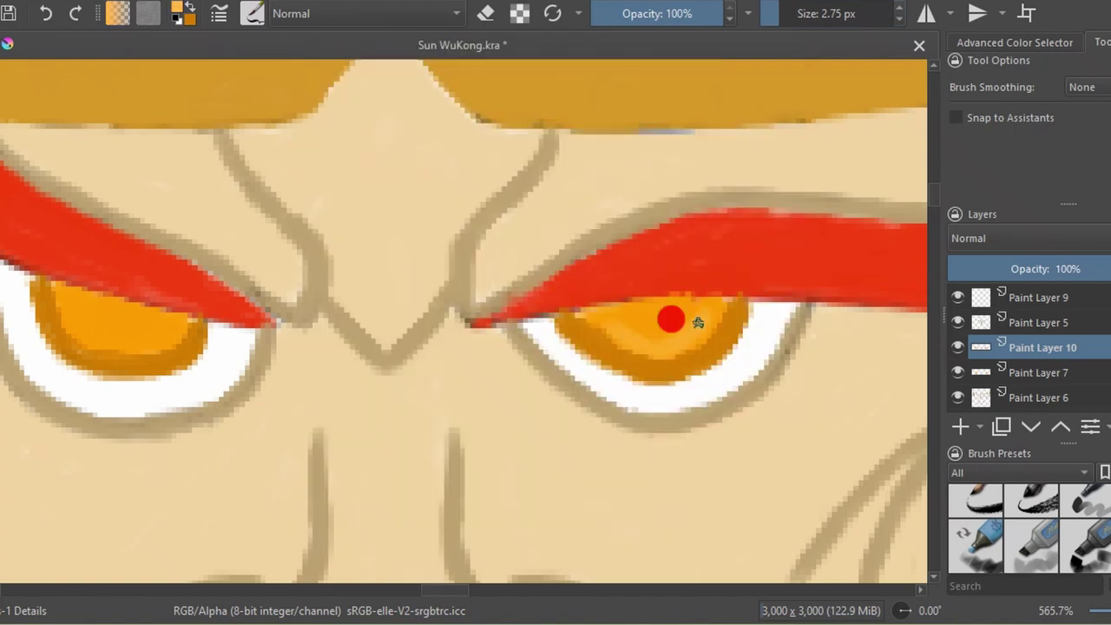
left_click(607, 316)
key("ctrl+z")
left_click(178, 8)
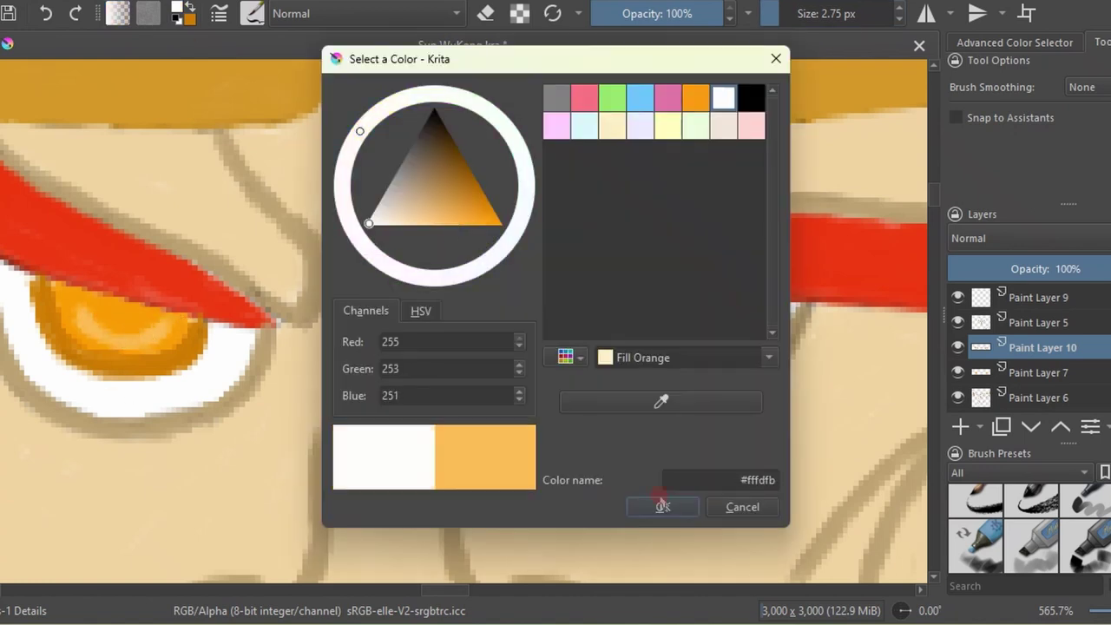
Try highlight dabs on the iris on a new layer, then delete that layer.
key("Escape")
key("Insert")
left_click_drag(695, 304, 720, 319)
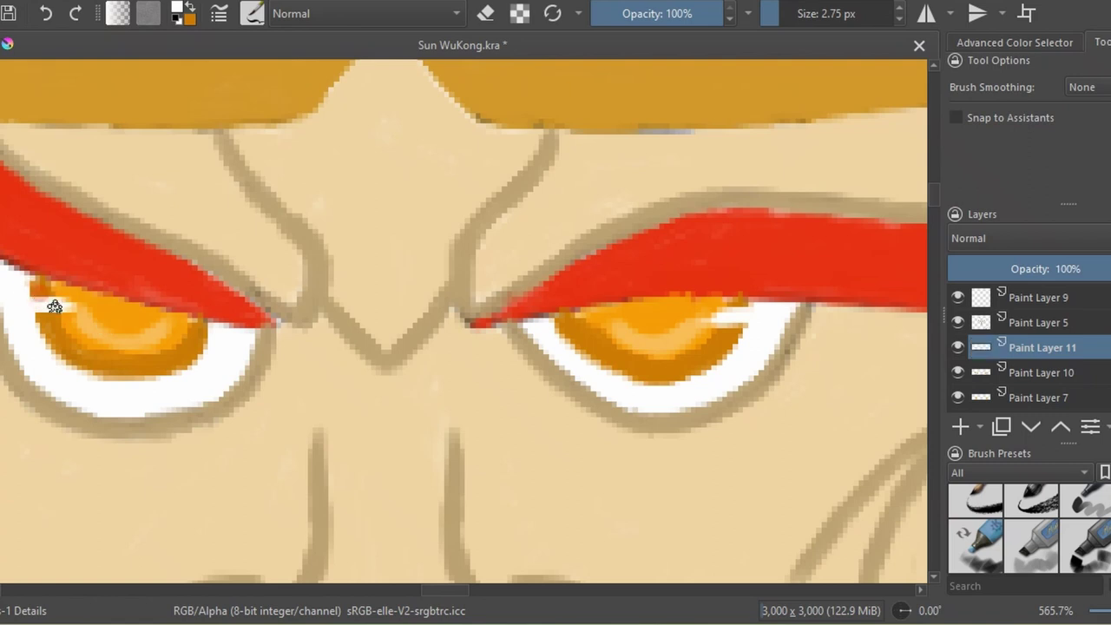
scroll(762, 451, "down", 5)
scroll(761, 451, "up", 4)
key("shift+Delete")
scroll(959, 375, "up", 1)
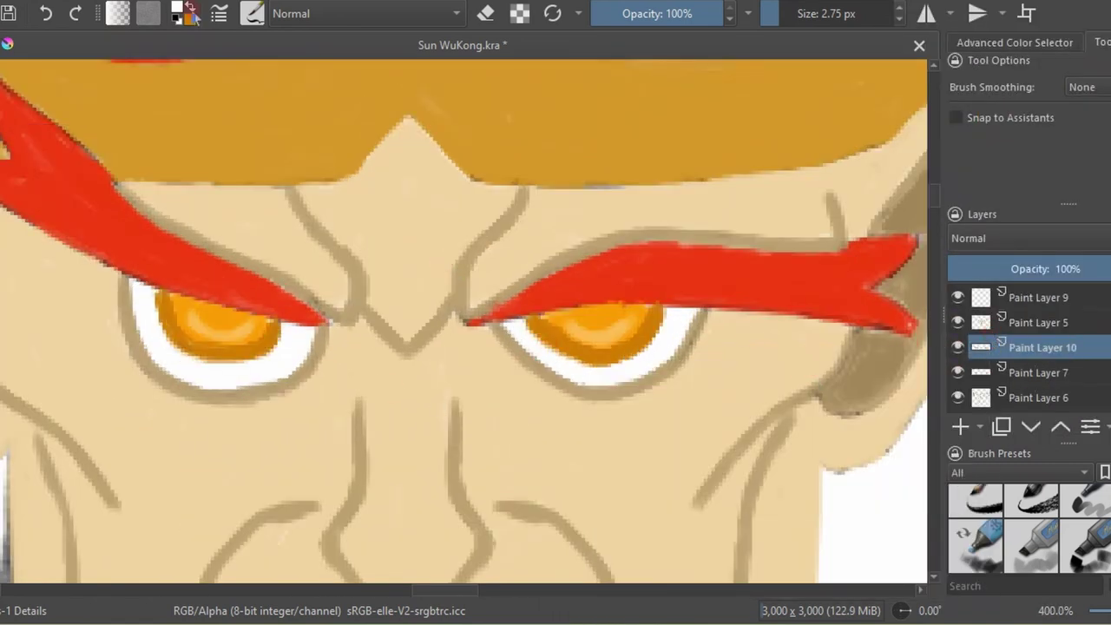
Choose orange in the colour chooser and work on the other eye's iris.
key("Return")
scroll(670, 322, "down", 5)
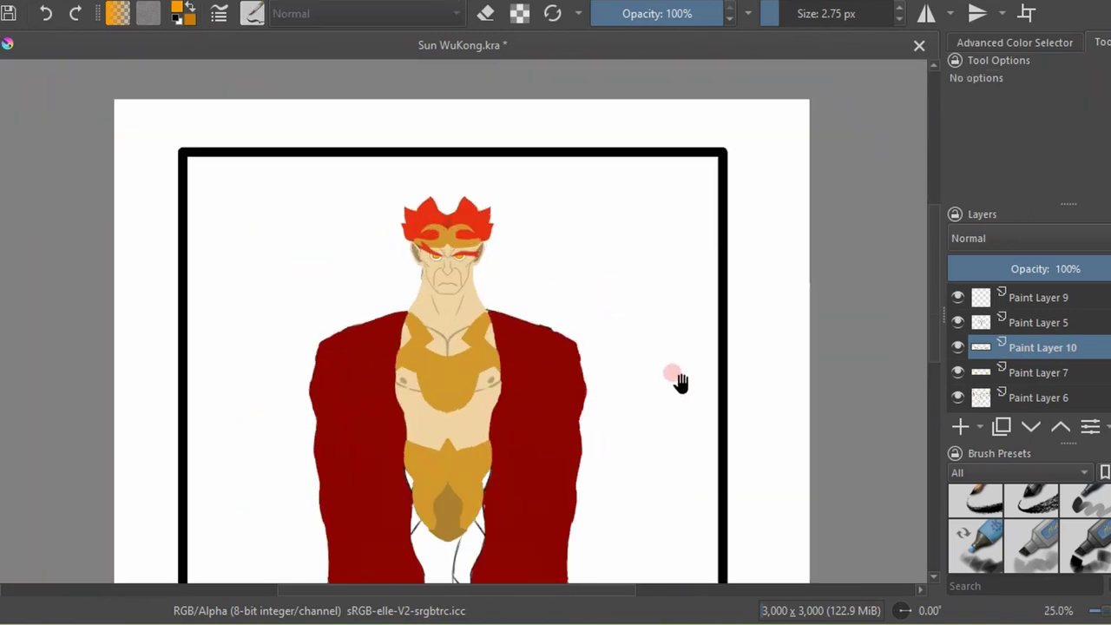
scroll(680, 382, "up", 3)
scroll(620, 426, "up", 2)
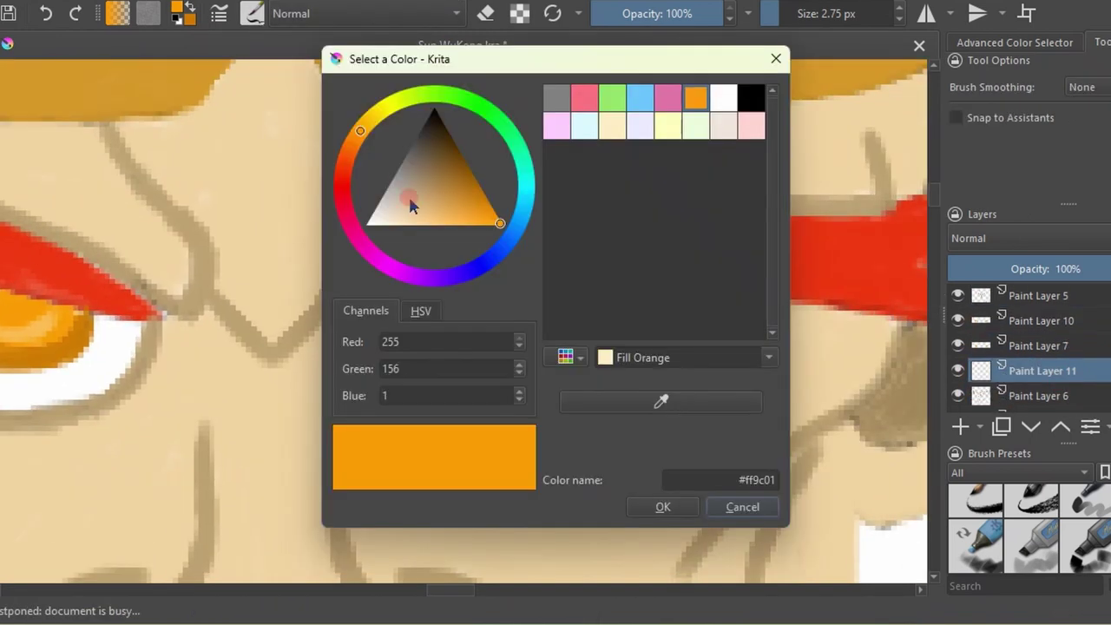
key("Return")
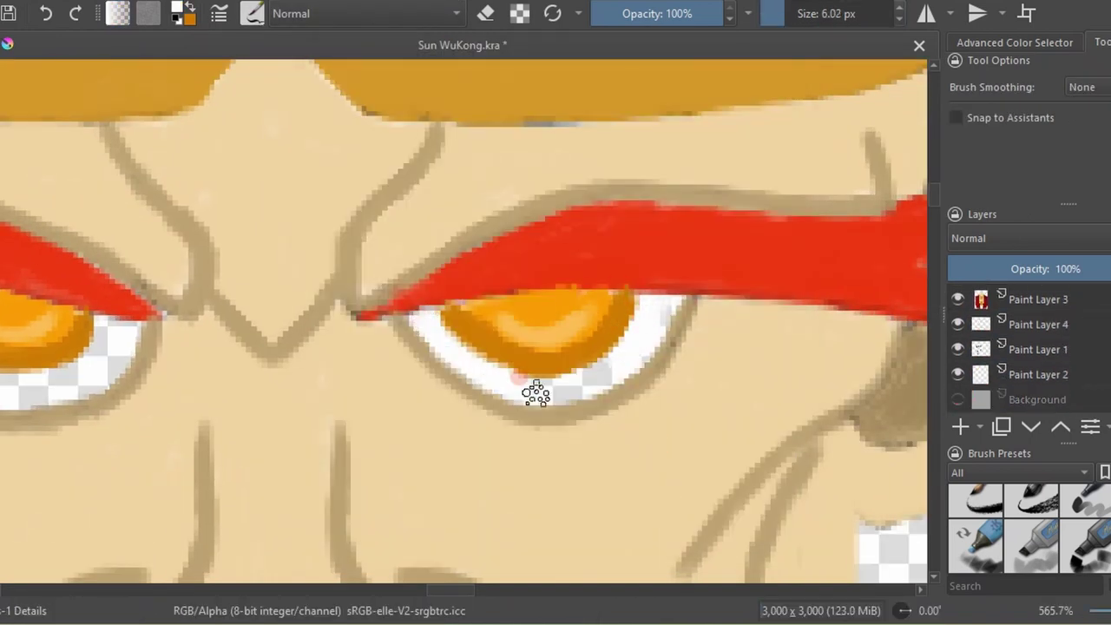
left_click_drag(315, 389, 645, 397)
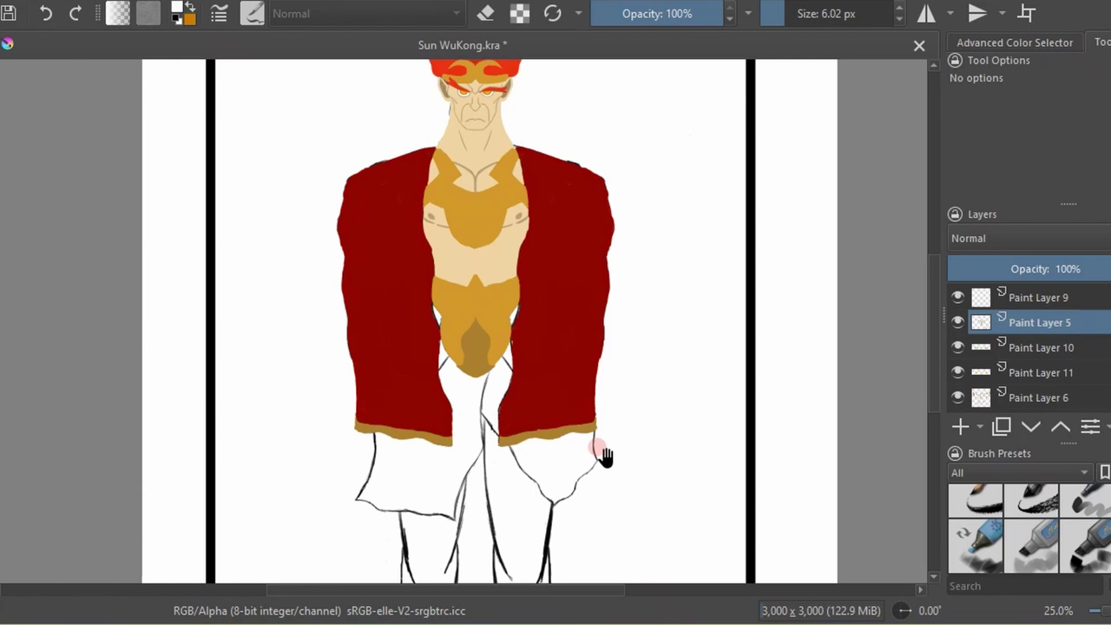
scroll(1029, 347, "down", 2)
left_click_drag(608, 369, 577, 449)
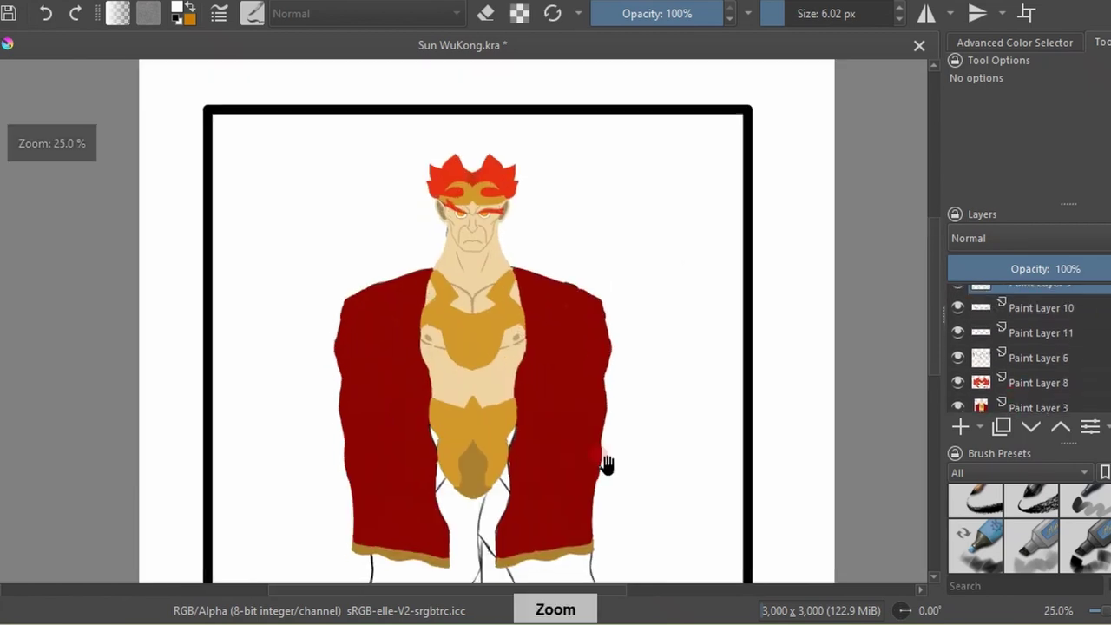
scroll(578, 449, "down", 1)
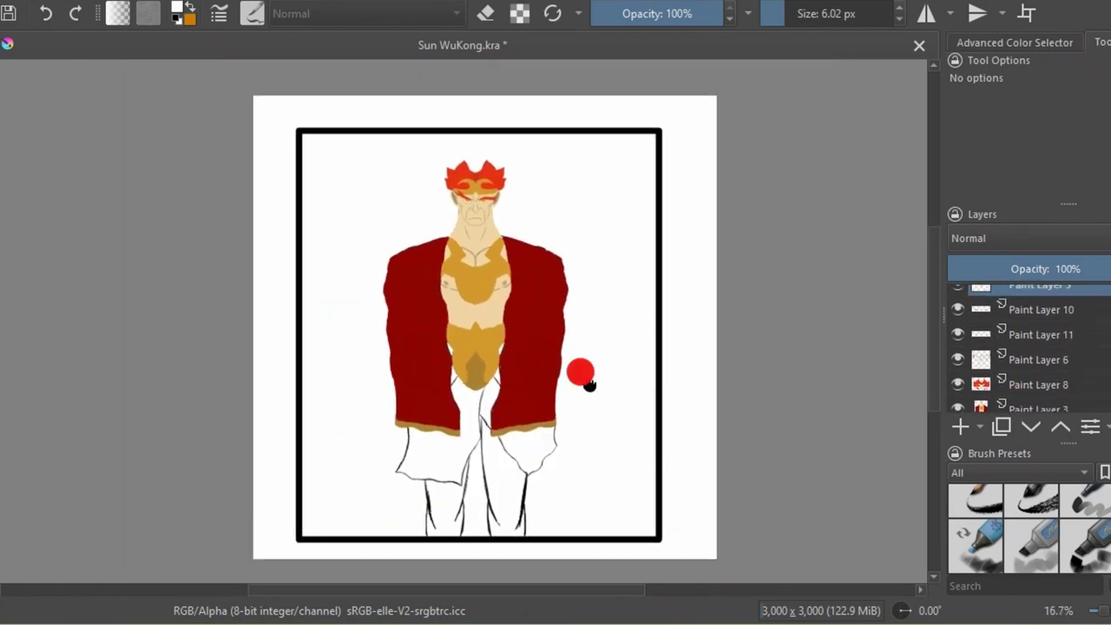
On Paint Layer 9, sample the deep cape red and draw mirrored dark folds down both capes.
left_click(1026, 322)
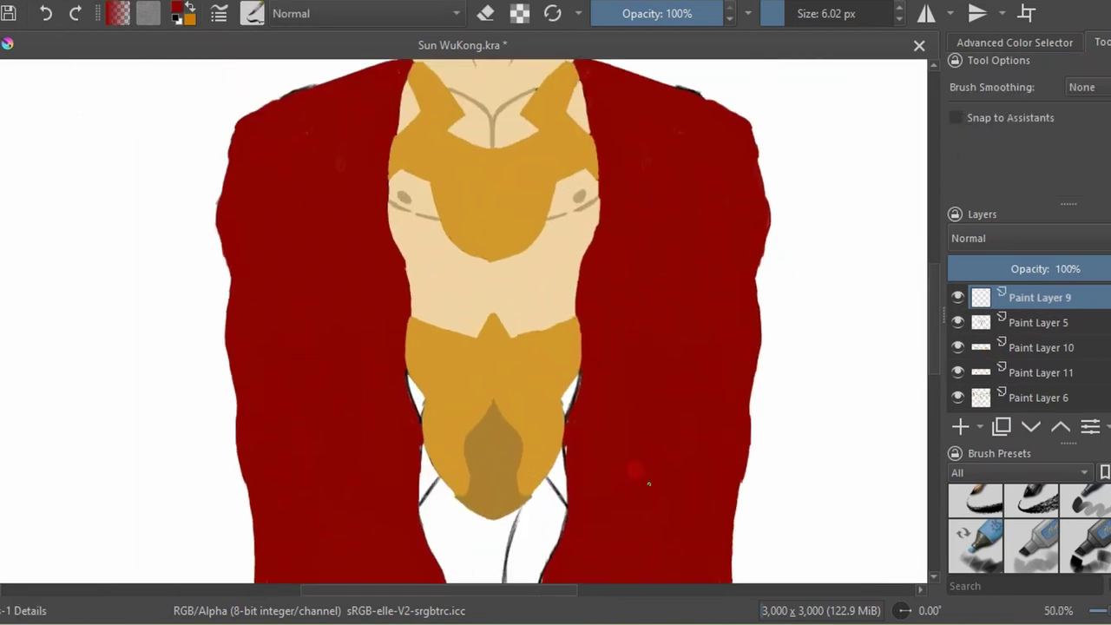
left_click(148, 392, "ctrl")
key("Return")
scroll(464, 321, "up", 1)
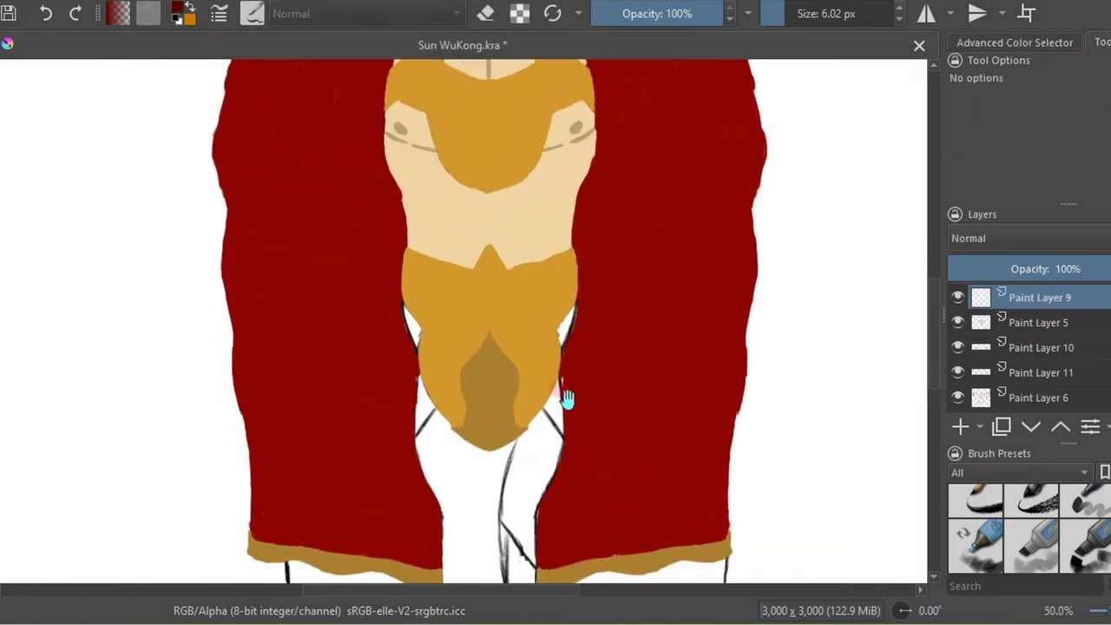
left_click(926, 13)
left_click(292, 502)
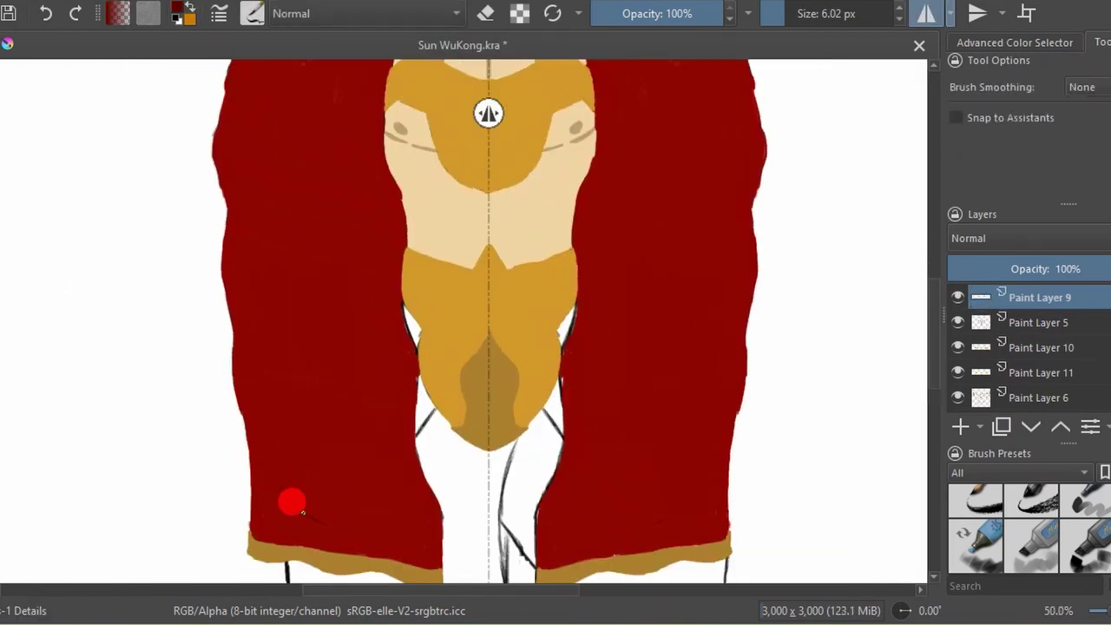
left_click_drag(297, 503, 287, 498)
left_click_drag(246, 306, 248, 325)
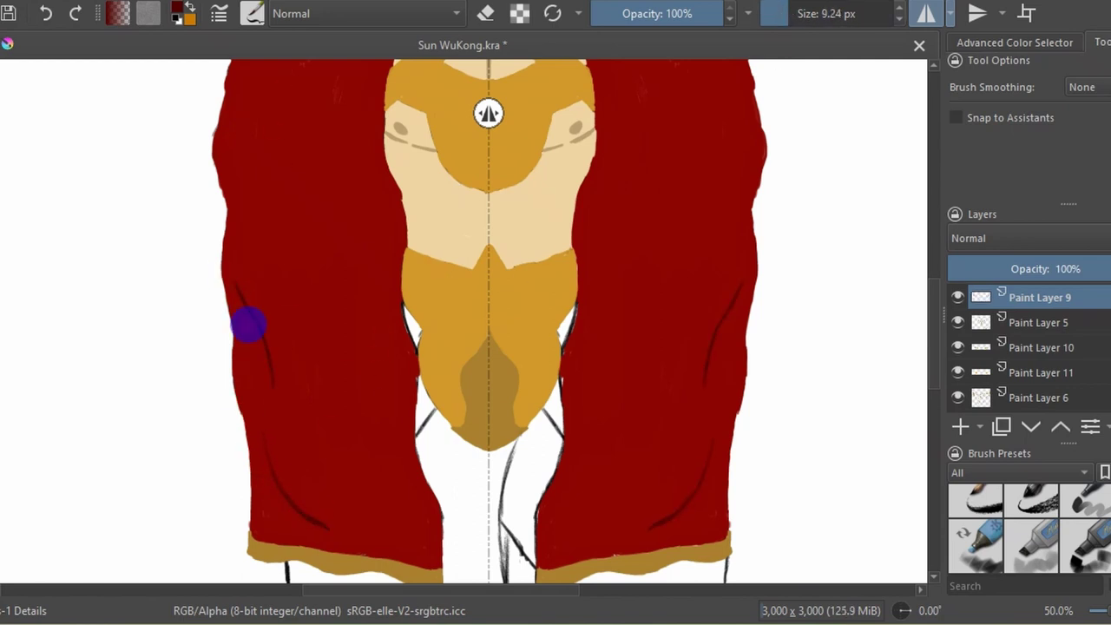
scroll(272, 372, "down", 2)
scroll(434, 454, "up", 2)
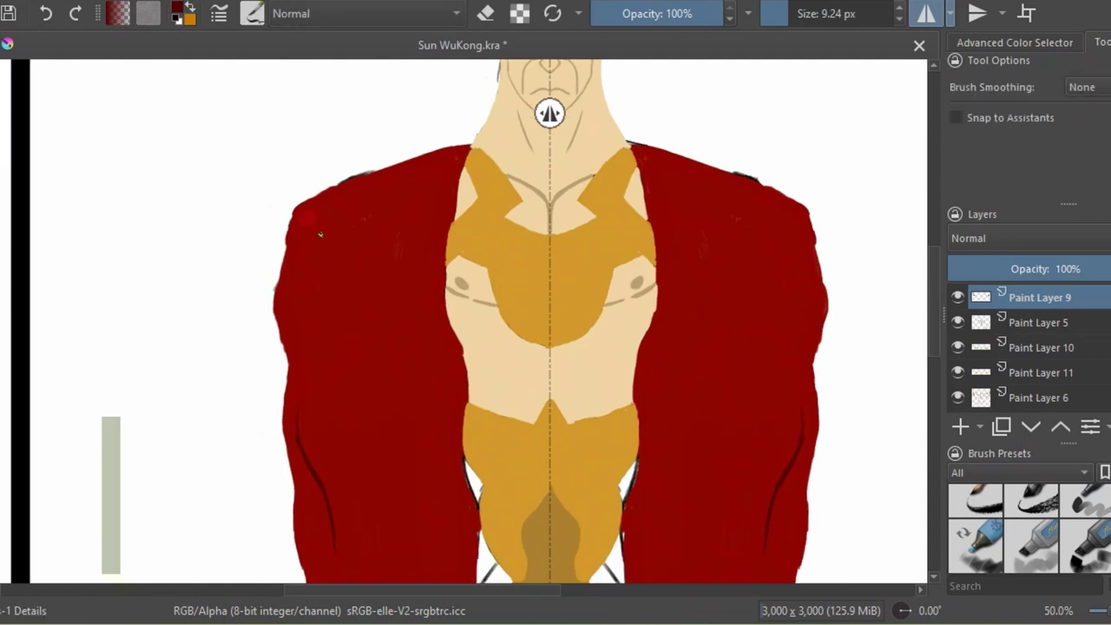
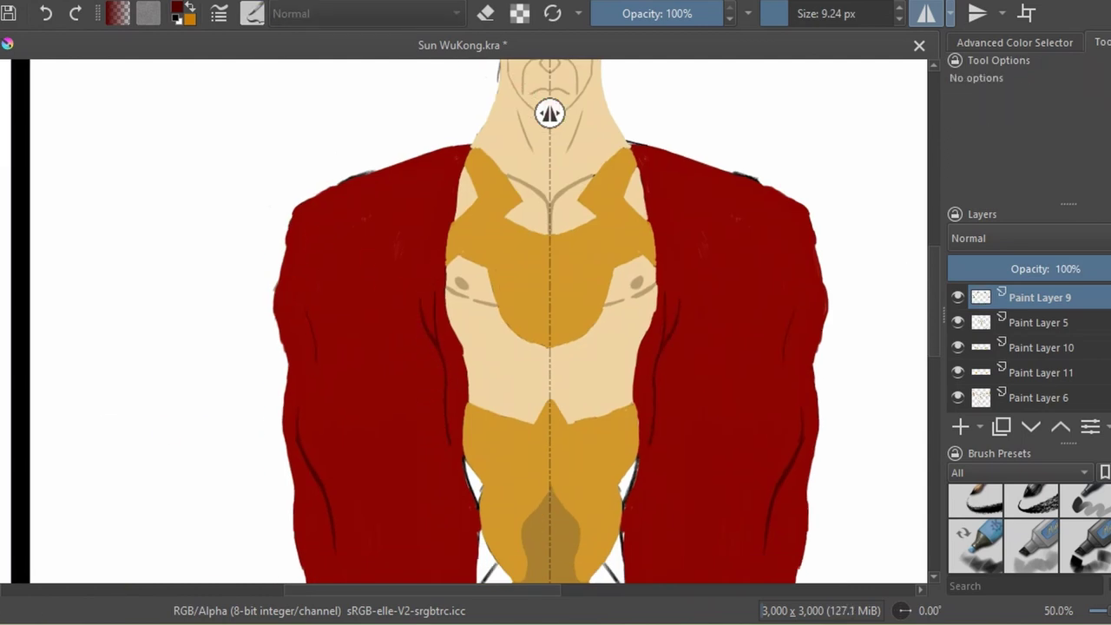
Set the painting colour to the armour gold.
scroll(565, 261, "down", 5)
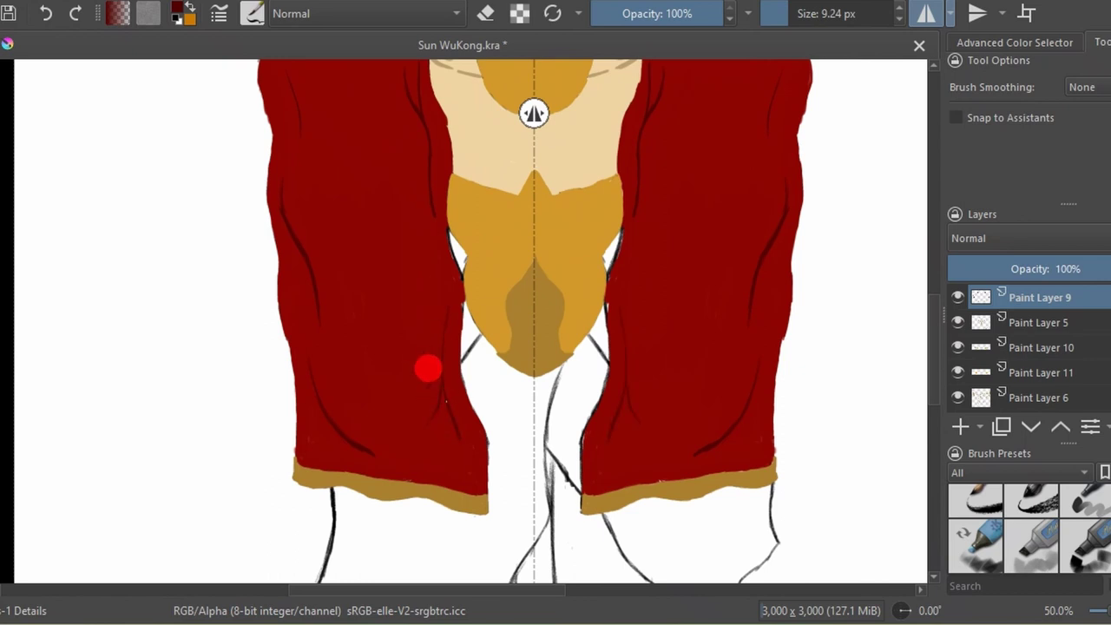
scroll(427, 366, "down", 3)
scroll(375, 377, "up", 3)
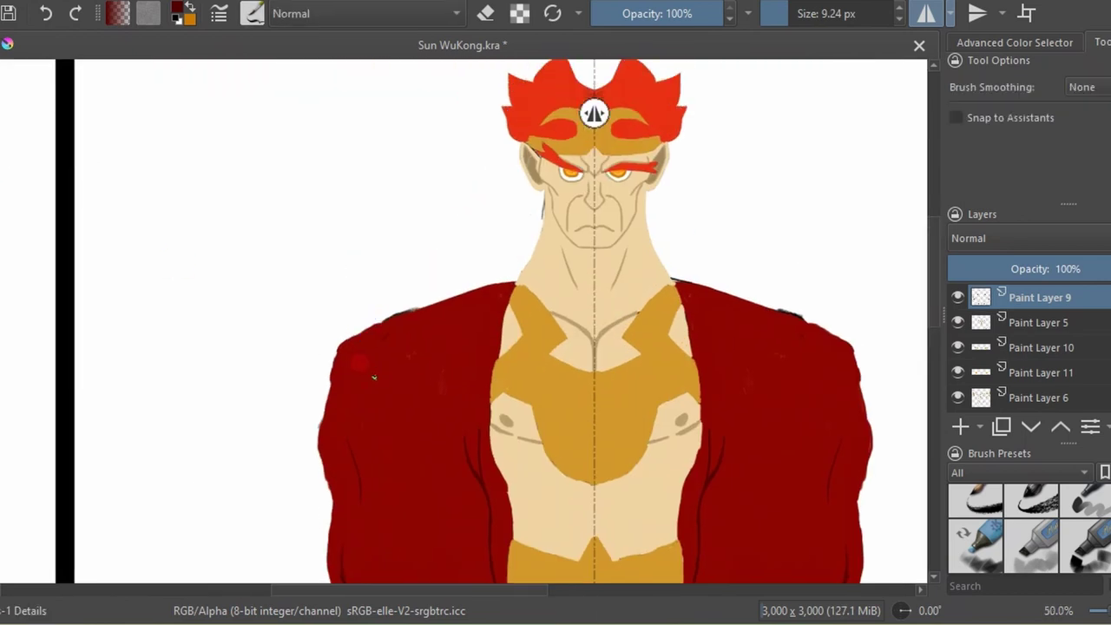
scroll(584, 193, "down", 3)
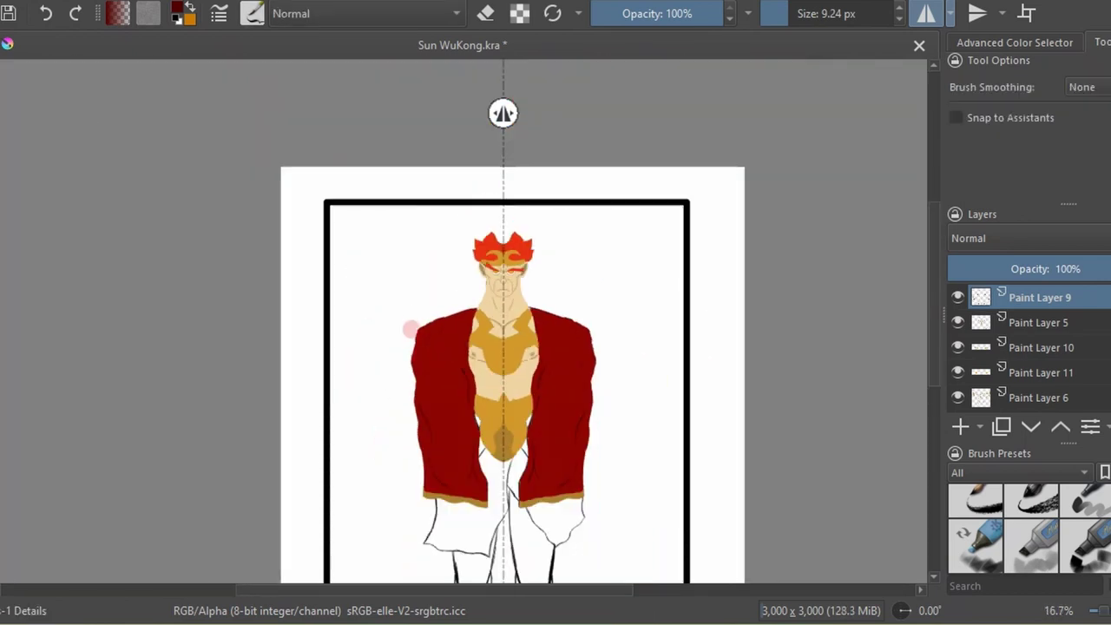
left_click(438, 310, "ctrl")
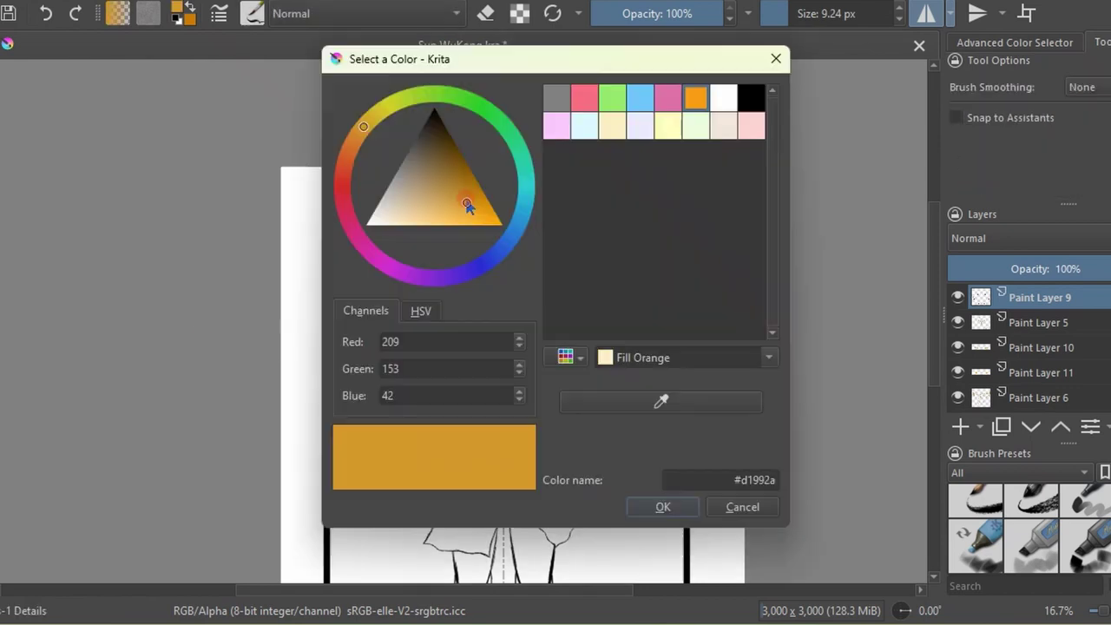
scroll(293, 368, "up", 4)
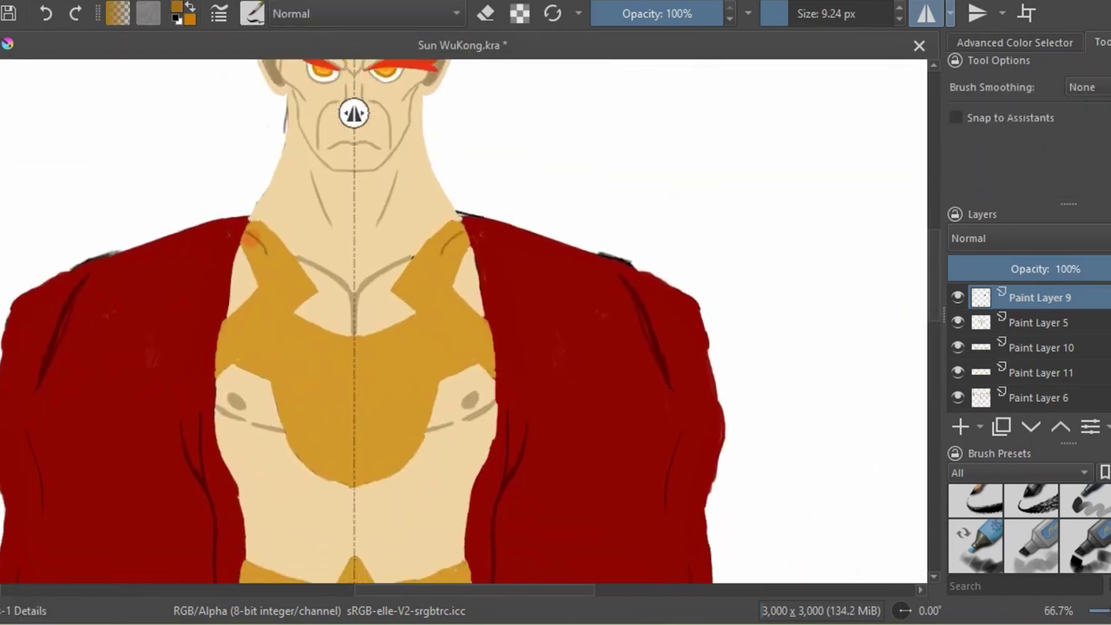
Paint mirrored curling ornament lines on the chest armour, with an oval emblem at the centre.
left_click_drag(276, 293, 279, 324)
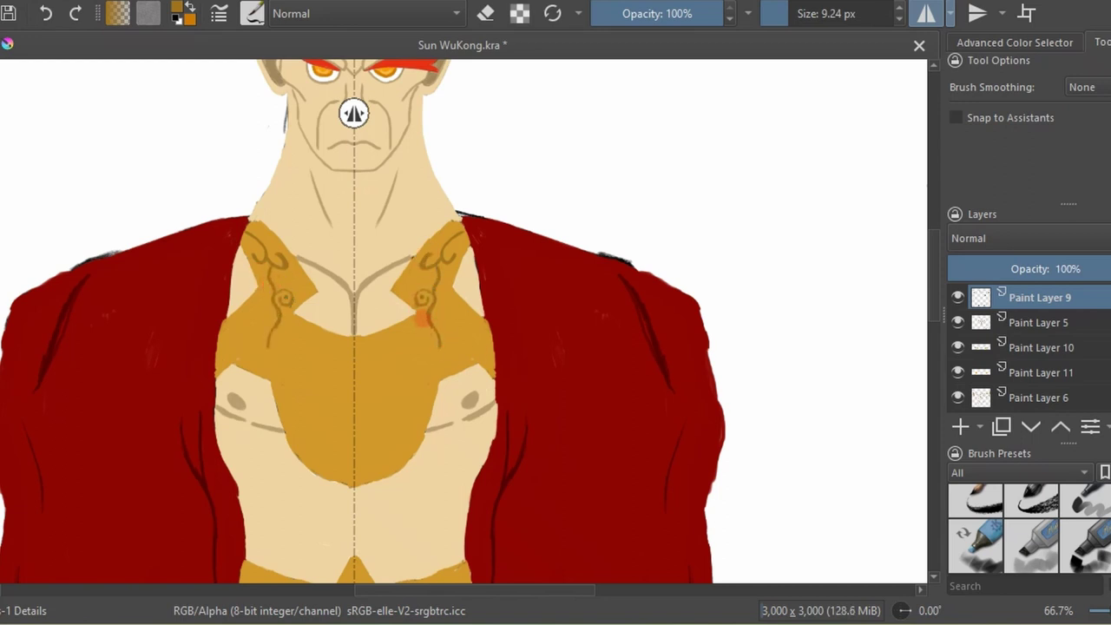
left_click_drag(423, 320, 425, 373)
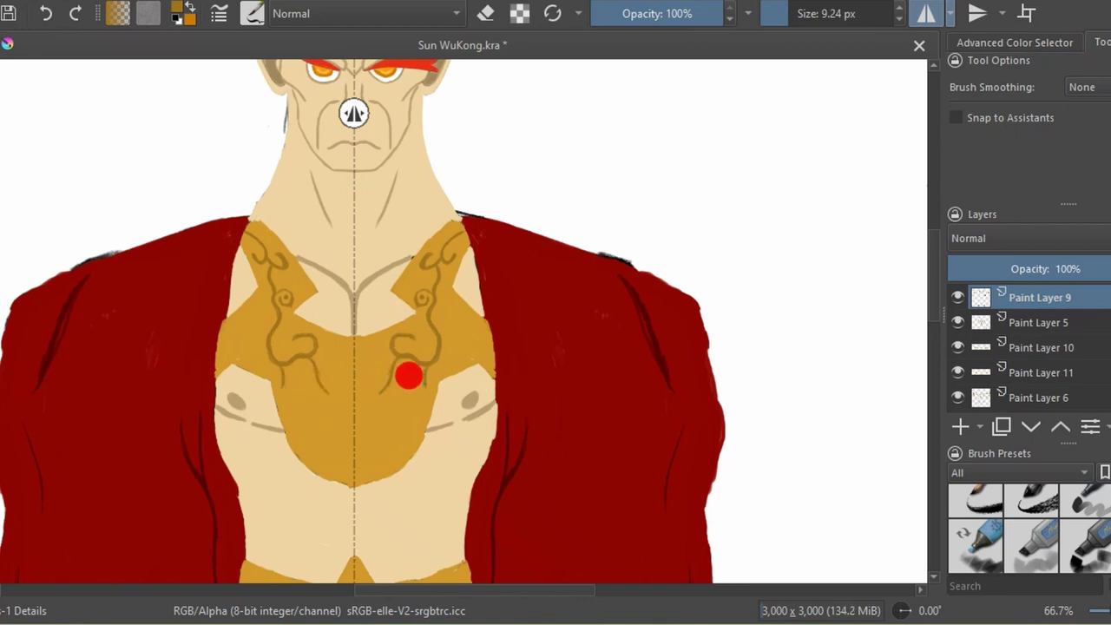
left_click_drag(407, 374, 417, 392)
left_click(449, 310)
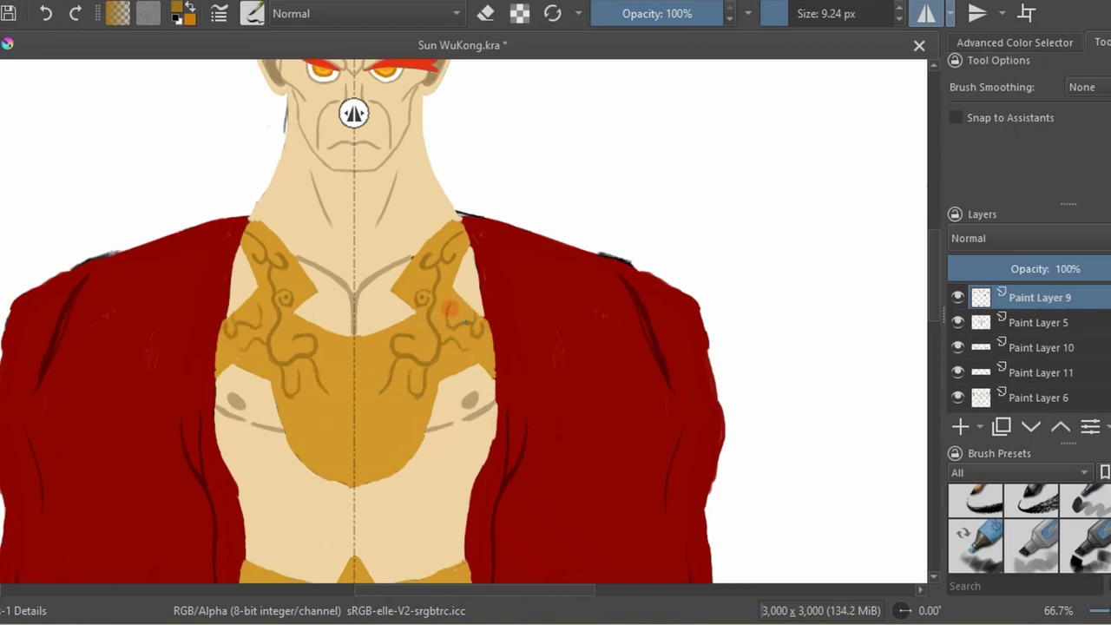
left_click_drag(329, 417, 351, 391)
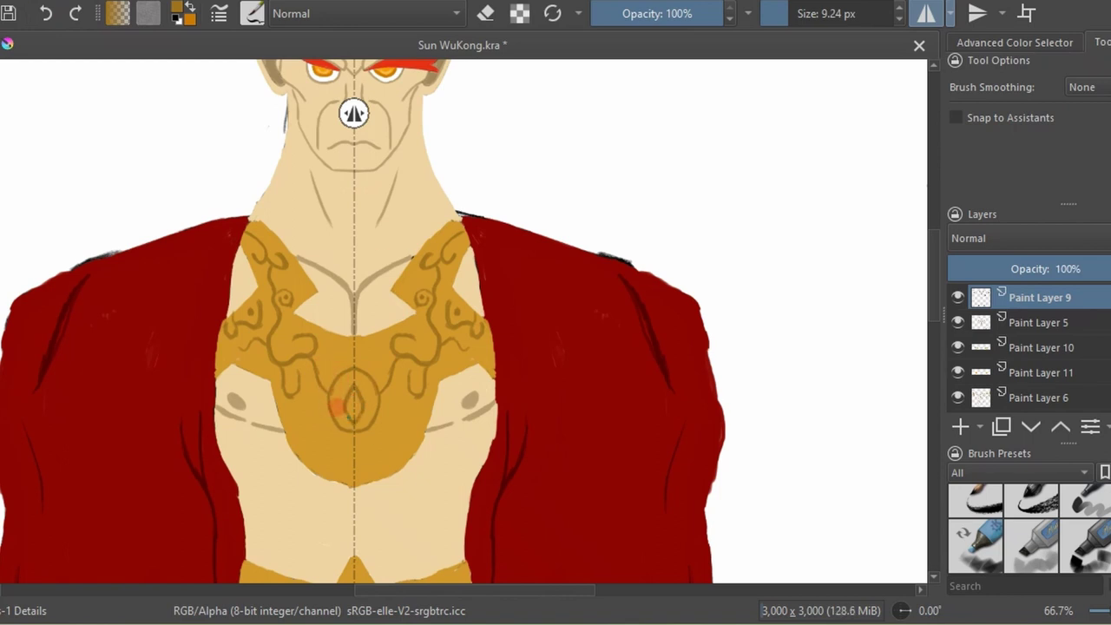
left_click_drag(293, 426, 305, 410)
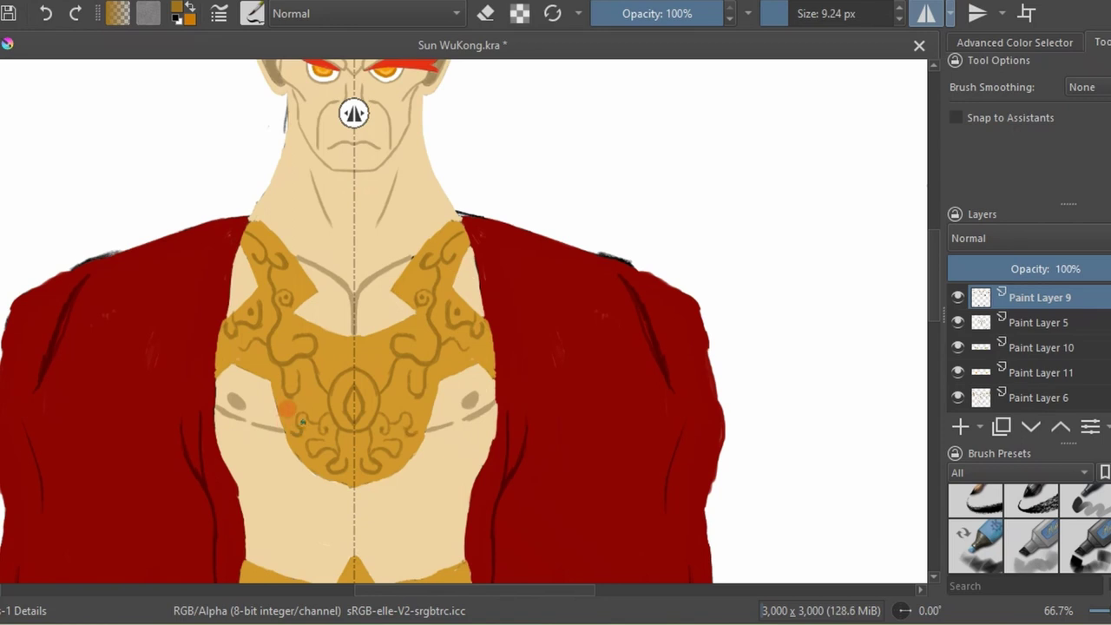
At 100% zoom, add mirrored curls and branching curves across the belt armour, then zoom out.
key("2")
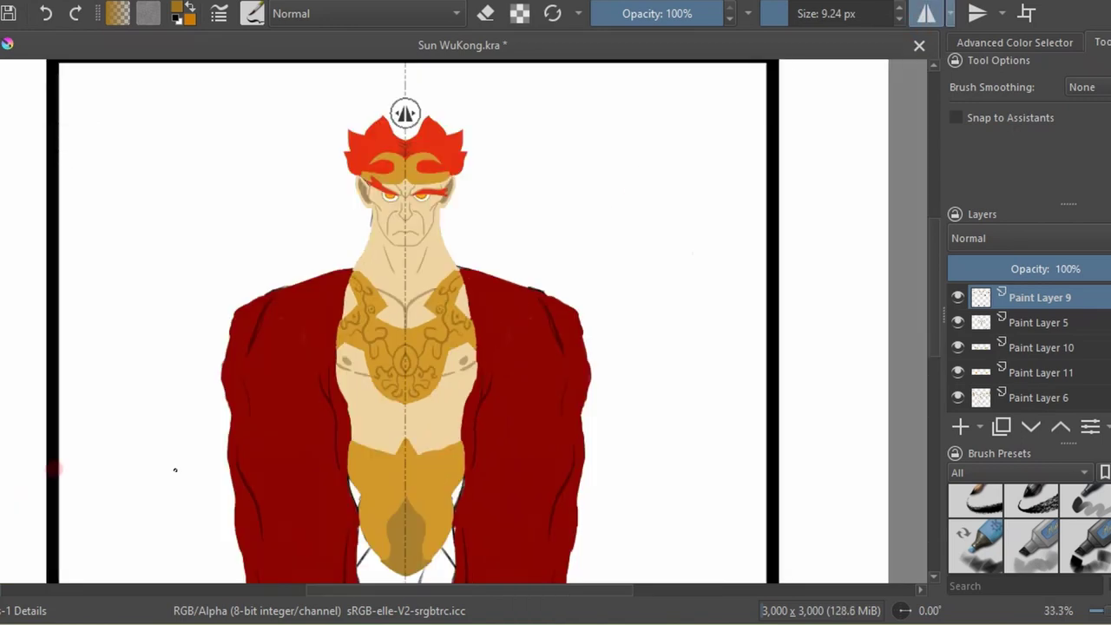
key("1")
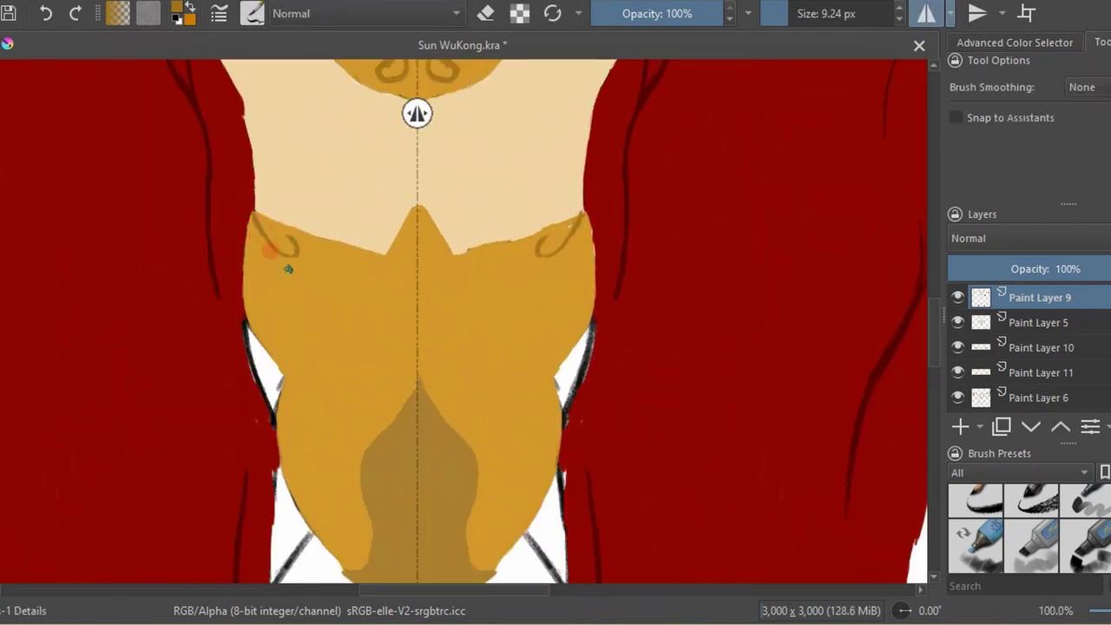
left_click_drag(288, 264, 303, 265)
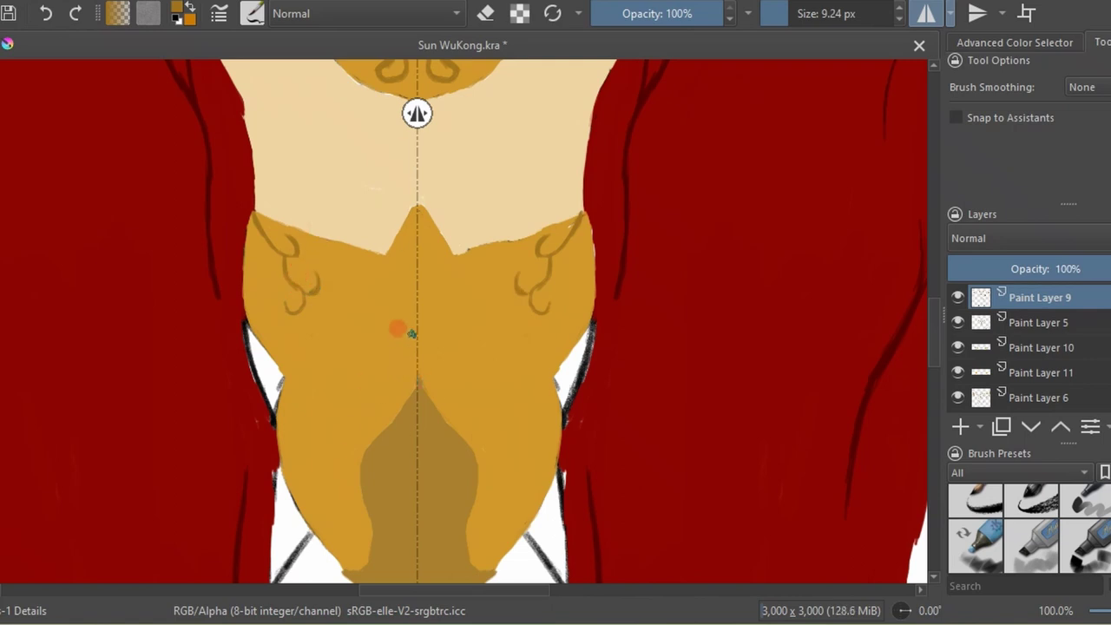
left_click_drag(380, 324, 330, 401)
left_click_drag(396, 346, 392, 288)
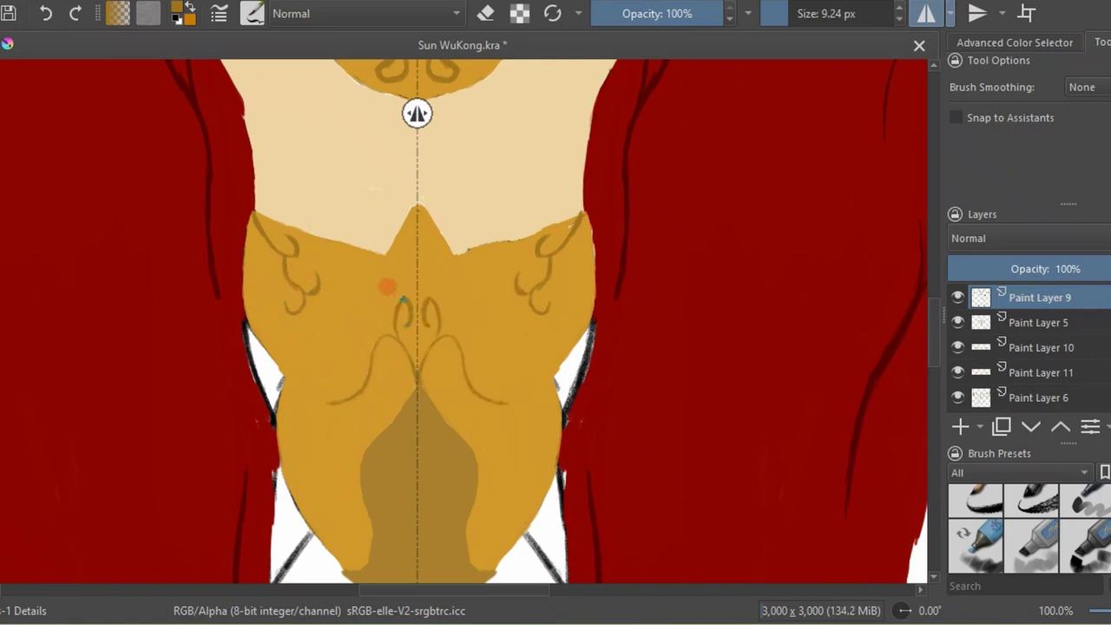
left_click_drag(365, 356, 313, 350)
mouse_move(356, 401)
left_mouse_down()
mouse_move(327, 427)
mouse_move(304, 487)
left_mouse_up()
left_click_drag(315, 439, 301, 416)
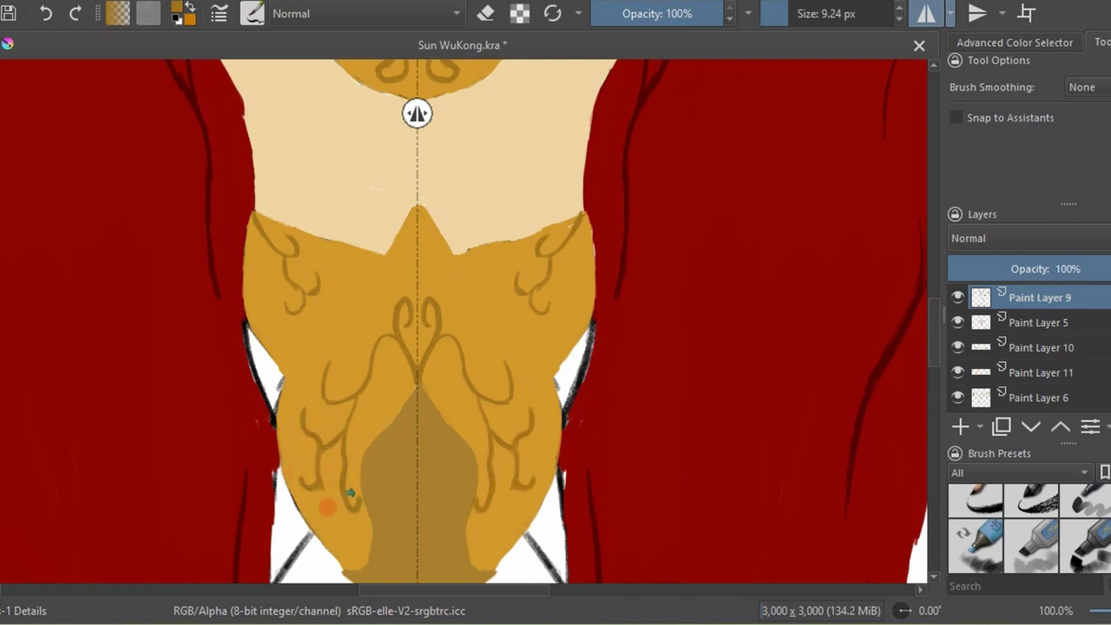
left_click_drag(347, 500, 331, 523)
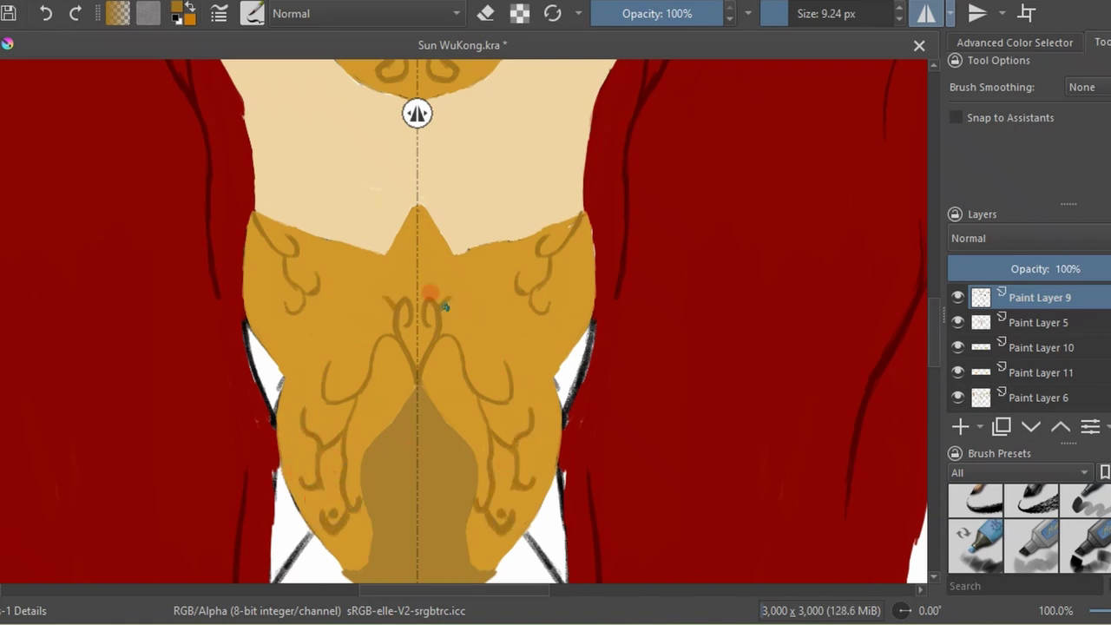
left_click_drag(448, 301, 484, 302)
key("minus")
key("minus")
key("minus")
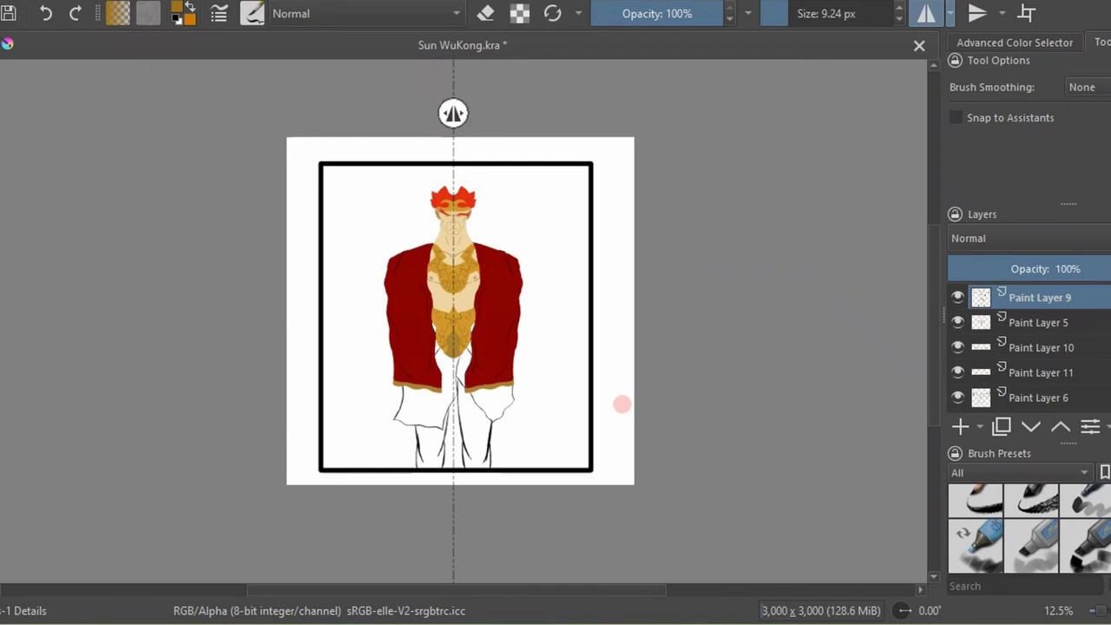
Switch to Paint Layer 5, sample the tan colour and frame the legs.
key("1")
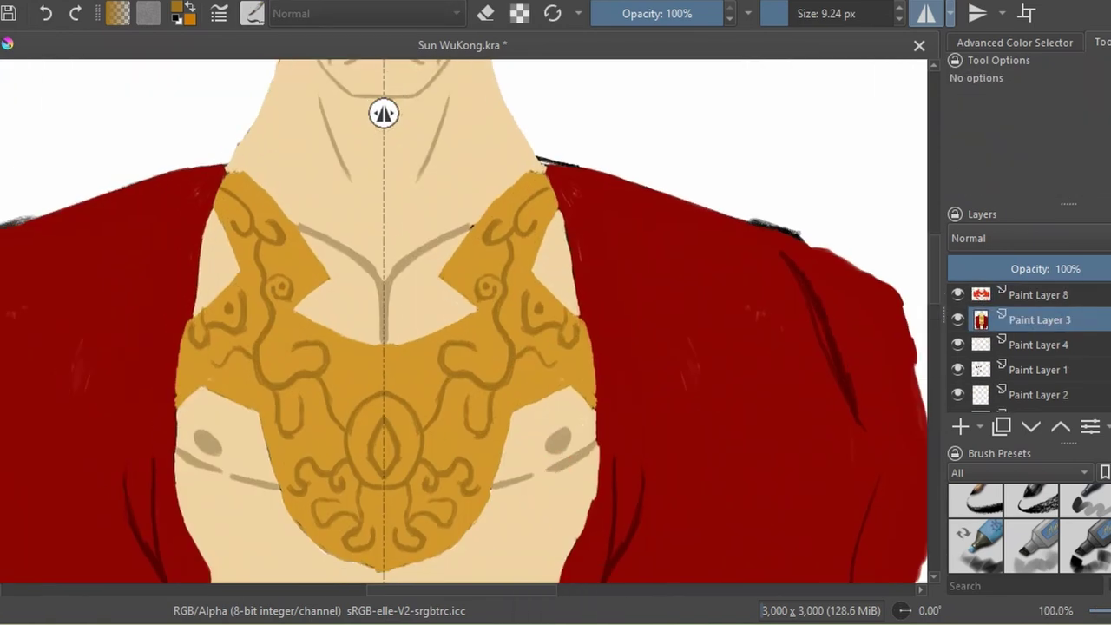
left_click_drag(333, 355, 332, 111)
key("minus")
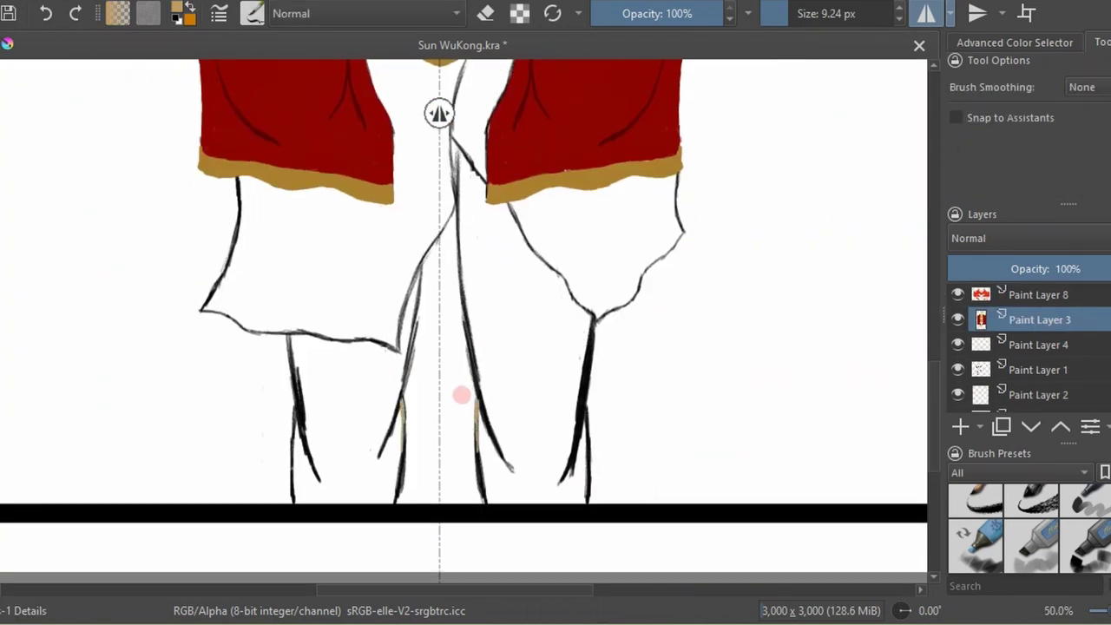
key("minus")
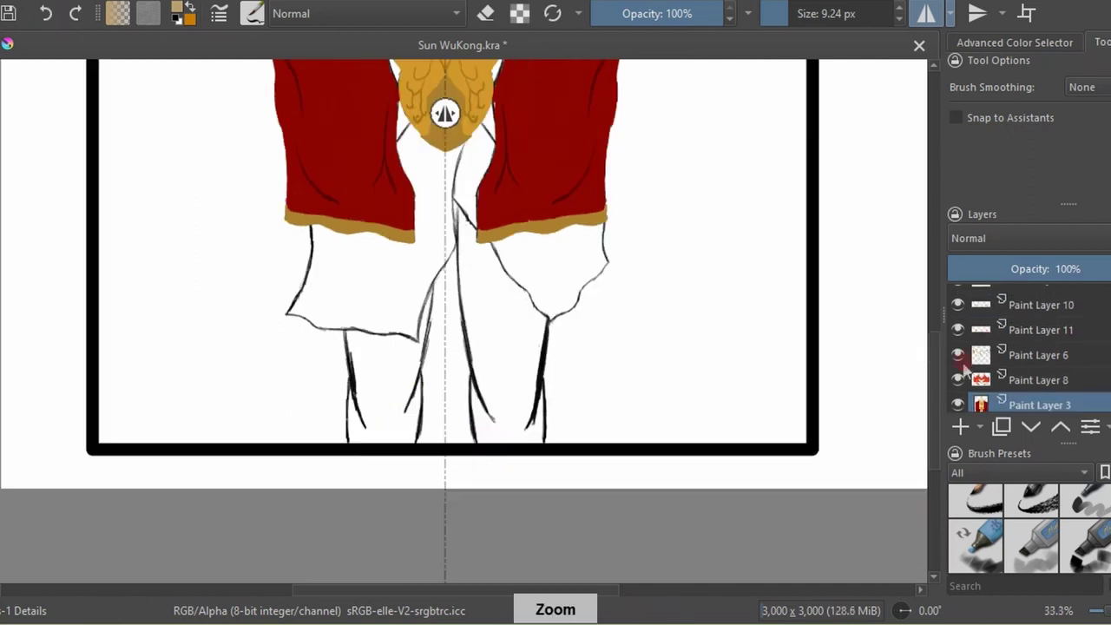
key("minus")
key("minus")
key("plus")
key("plus")
key("plus")
key("minus")
key("minus")
key("minus")
key("p")
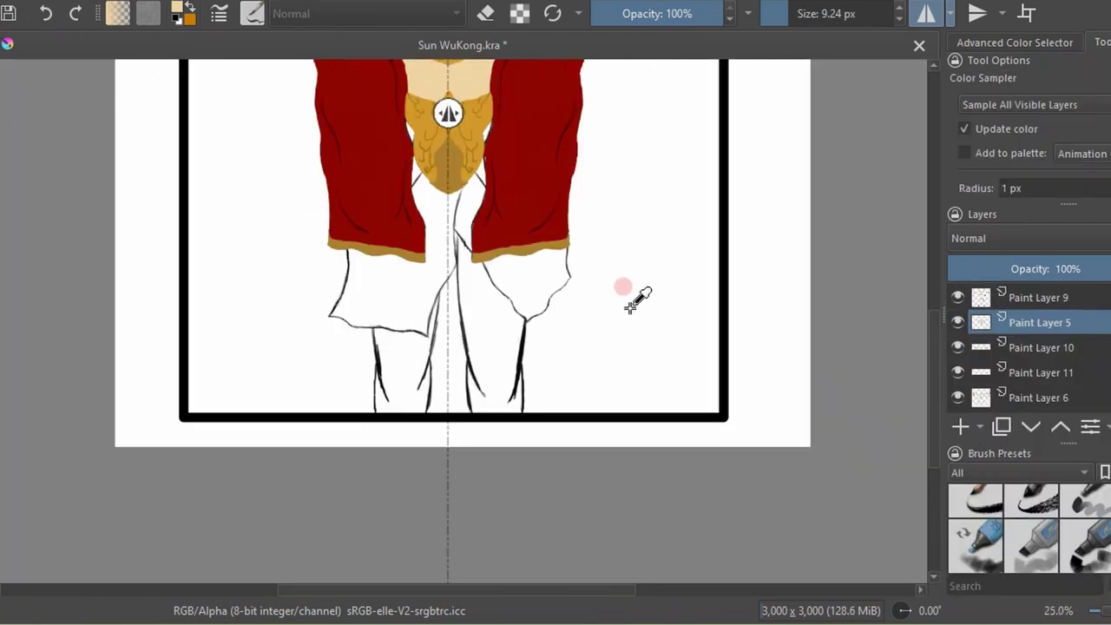
key("plus")
key("plus")
key("plus")
key("b")
With a slightly larger brush, paint mirrored tan strokes along both lower legs.
left_click_drag(482, 434, 530, 520)
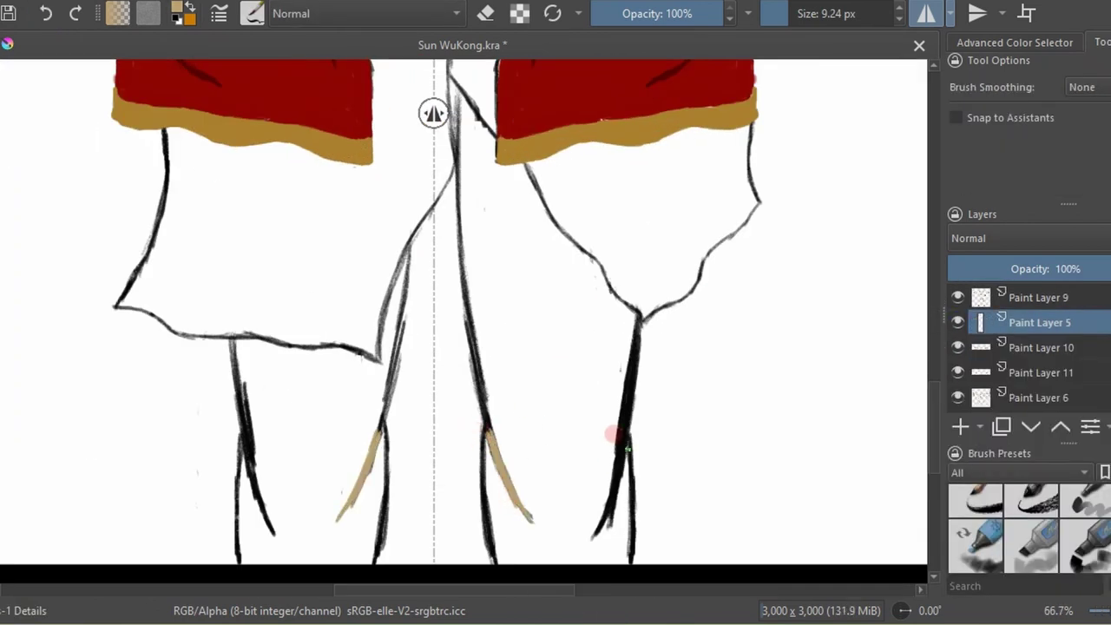
key("bracketright")
left_click_drag(621, 436, 594, 534)
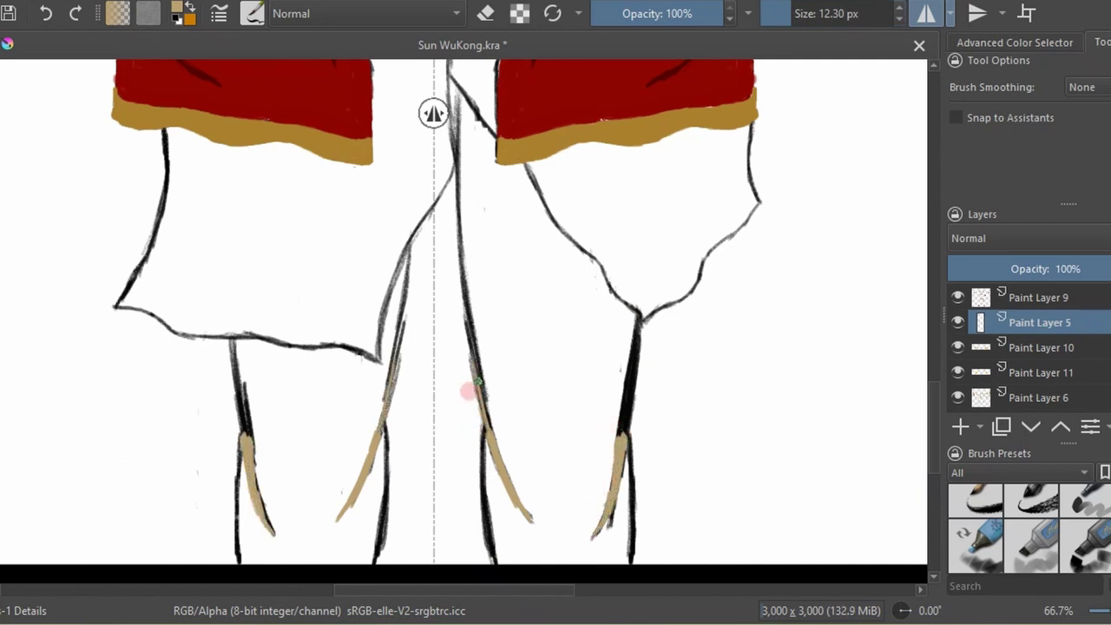
left_click_drag(459, 265, 532, 520)
left_click_drag(637, 337, 608, 439)
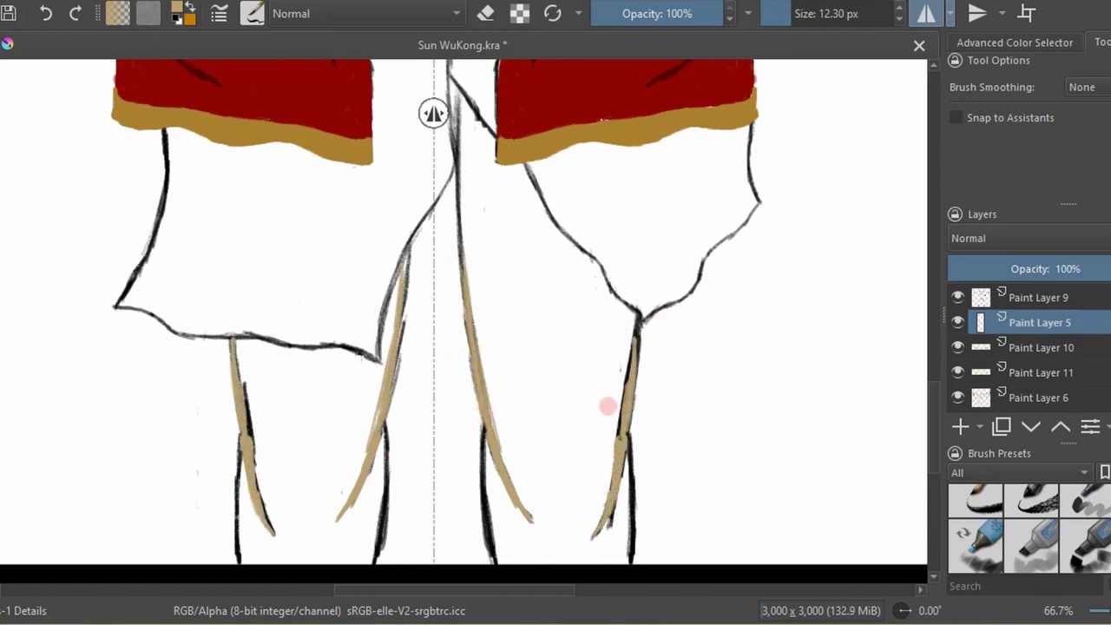
Turn off mirror mode and add a tan stroke down the centre line.
key("m")
left_click_drag(455, 93, 460, 261)
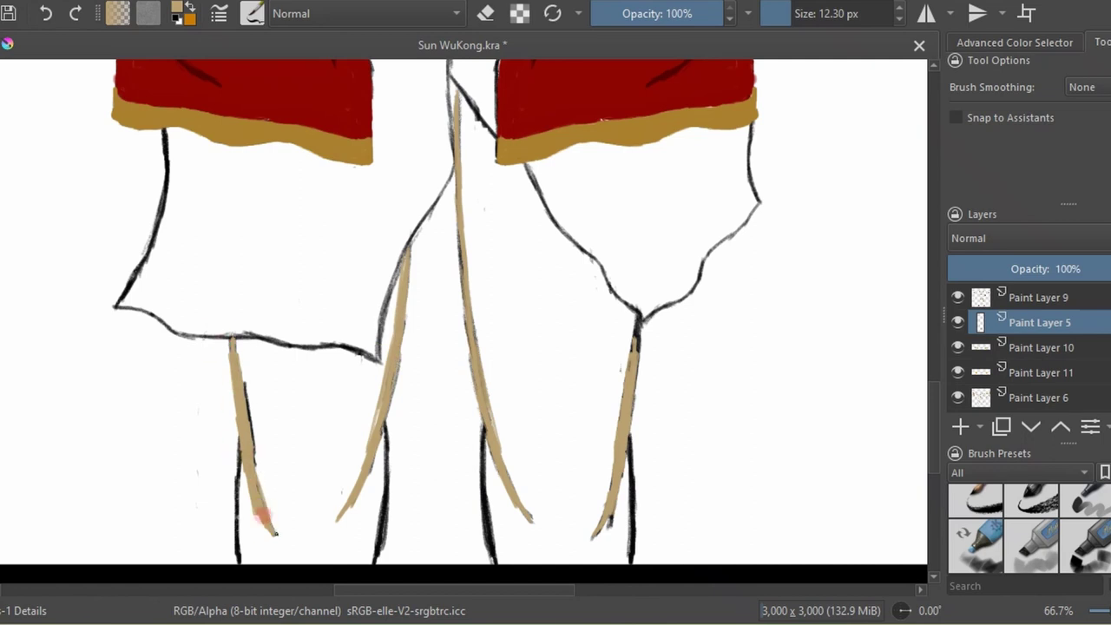
scroll(711, 343, "down", 2)
scroll(695, 347, "down", 3)
scroll(617, 345, "up", 4)
On Paint Layer 3, paint skin tone down the centre and along the right leg.
scroll(618, 344, "up", 1)
left_click(1040, 376)
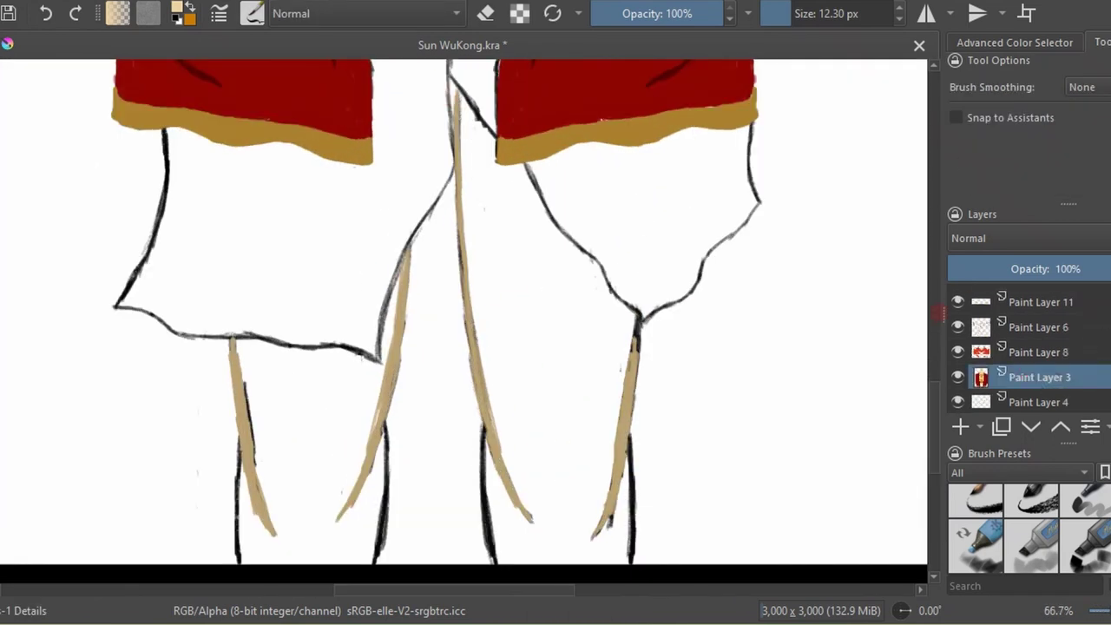
left_click_drag(455, 95, 530, 519)
mouse_move(456, 98)
left_mouse_down()
mouse_move(556, 260)
mouse_move(612, 316)
left_mouse_up()
left_click_drag(562, 256, 565, 222)
left_click_drag(612, 321, 590, 521)
Enlarge the brush to about 31 px and fill the right leg with skin tone, covering its outline.
left_click(804, 19)
left_click_drag(456, 165, 528, 509)
left_click_drag(499, 186, 543, 520)
mouse_move(513, 287)
left_mouse_down()
mouse_move(525, 382)
mouse_move(499, 196)
left_mouse_up()
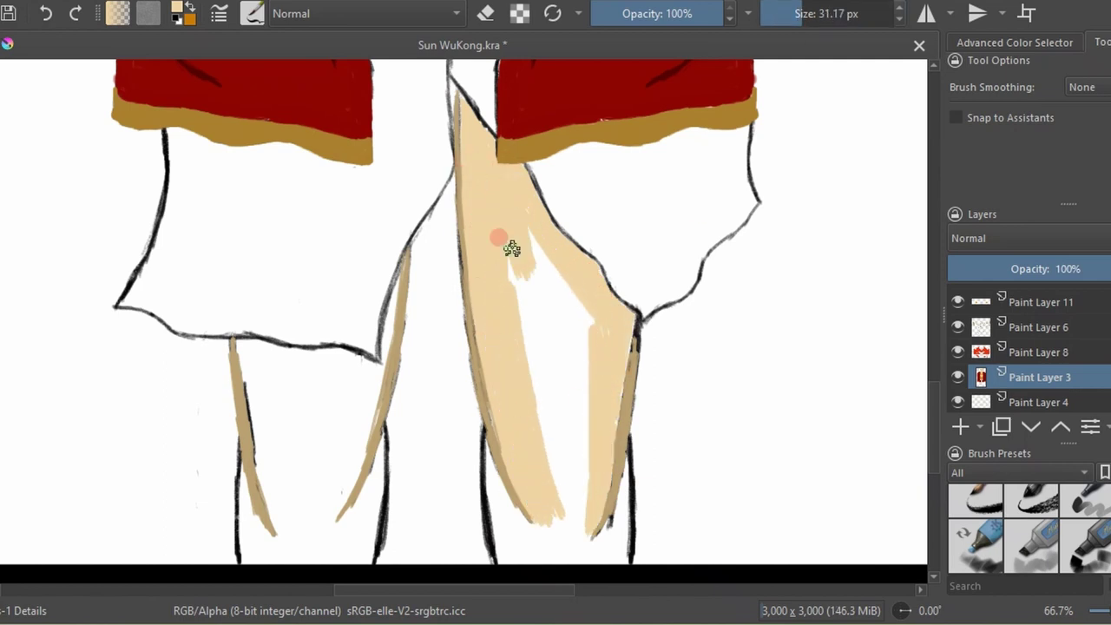
left_click_drag(521, 234, 541, 392)
left_click_drag(591, 330, 569, 530)
scroll(452, 260, "down", 3)
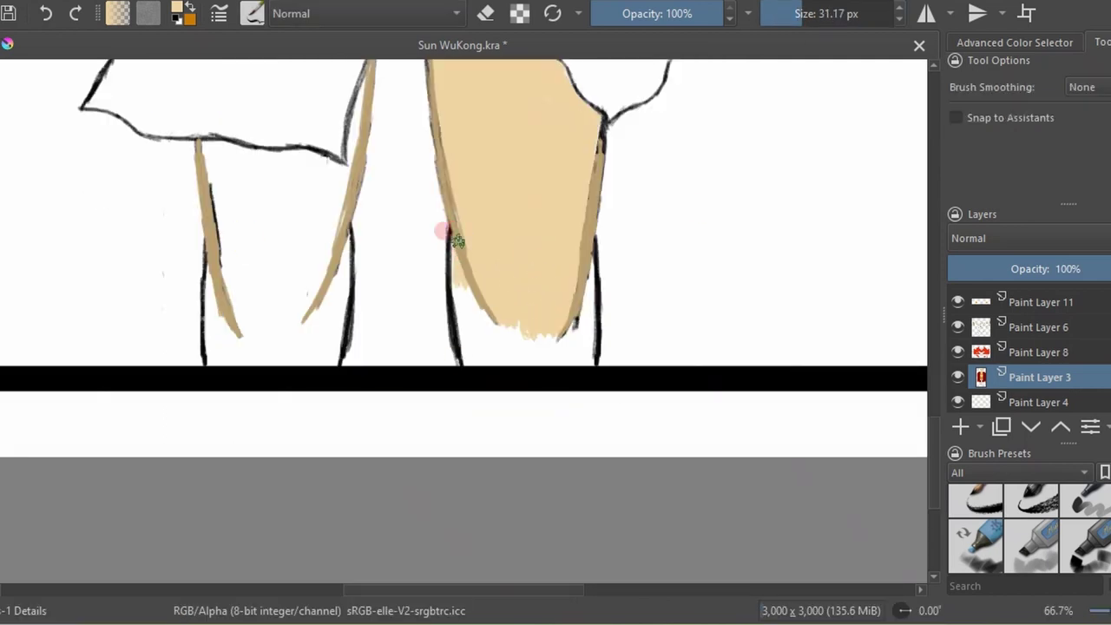
left_click_drag(450, 235, 479, 356)
mouse_move(573, 260)
left_mouse_down()
mouse_move(592, 369)
mouse_move(589, 269)
left_mouse_up()
mouse_move(439, 221)
left_mouse_down()
mouse_move(459, 354)
mouse_move(574, 347)
left_mouse_up()
Fill the left leg with skin tone, then erase stray tan on Paint Layer 5.
left_click(972, 324)
mouse_move(198, 144)
left_mouse_down()
mouse_move(205, 288)
mouse_move(340, 241)
mouse_move(277, 295)
mouse_move(288, 161)
mouse_move(238, 223)
mouse_move(287, 217)
left_mouse_up()
scroll(215, 250, "up", 3)
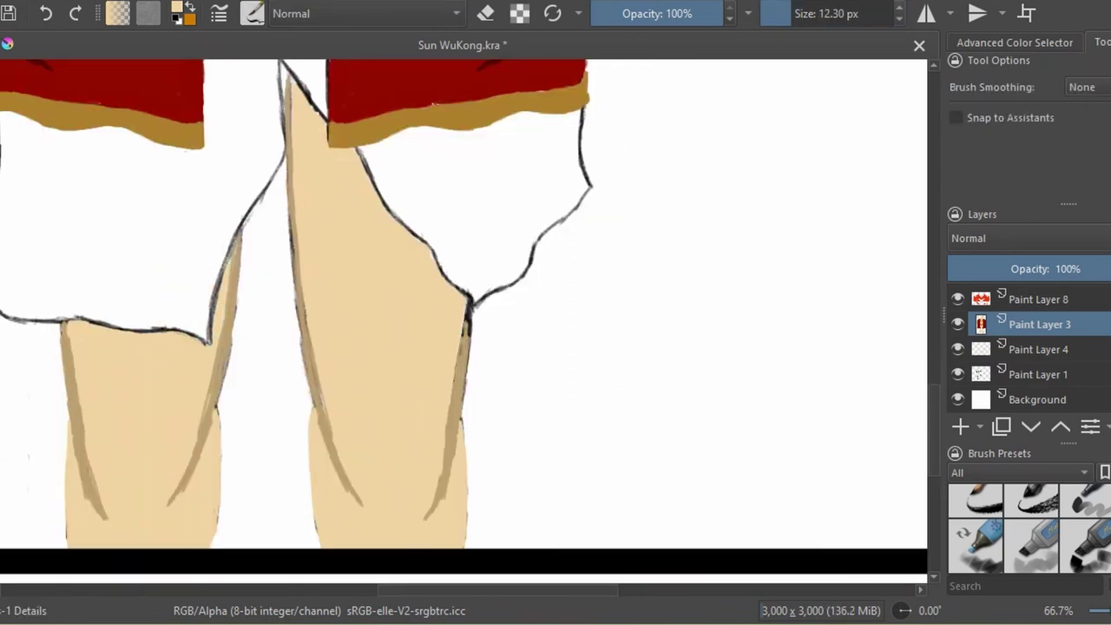
scroll(1034, 348, "up", 2)
scroll(1033, 347, "up", 2)
left_click(1033, 347)
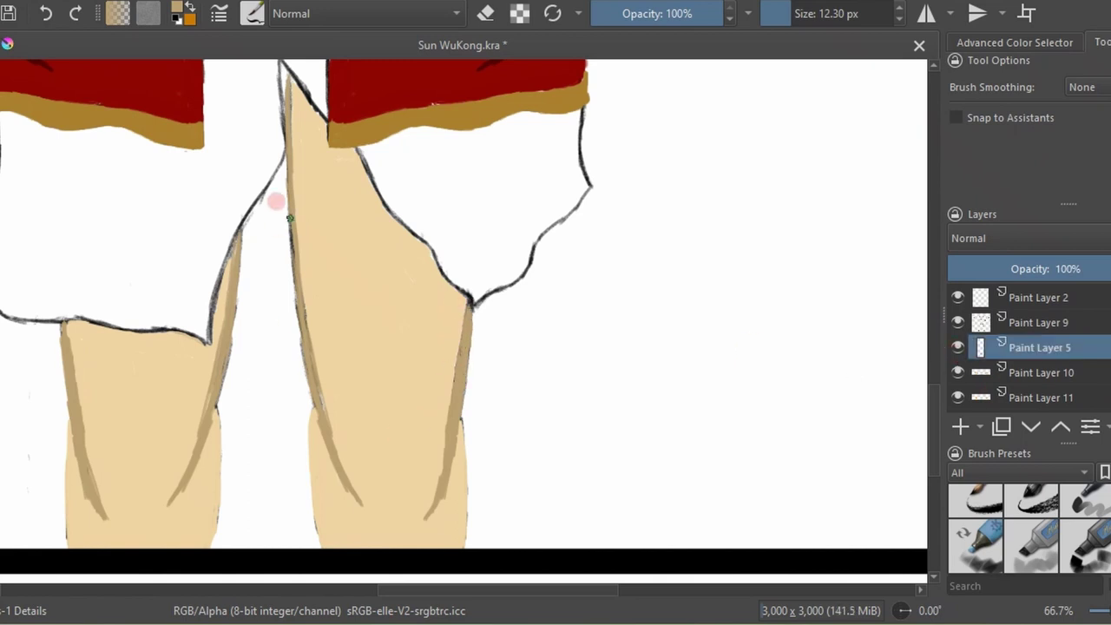
left_click_drag(276, 201, 288, 324)
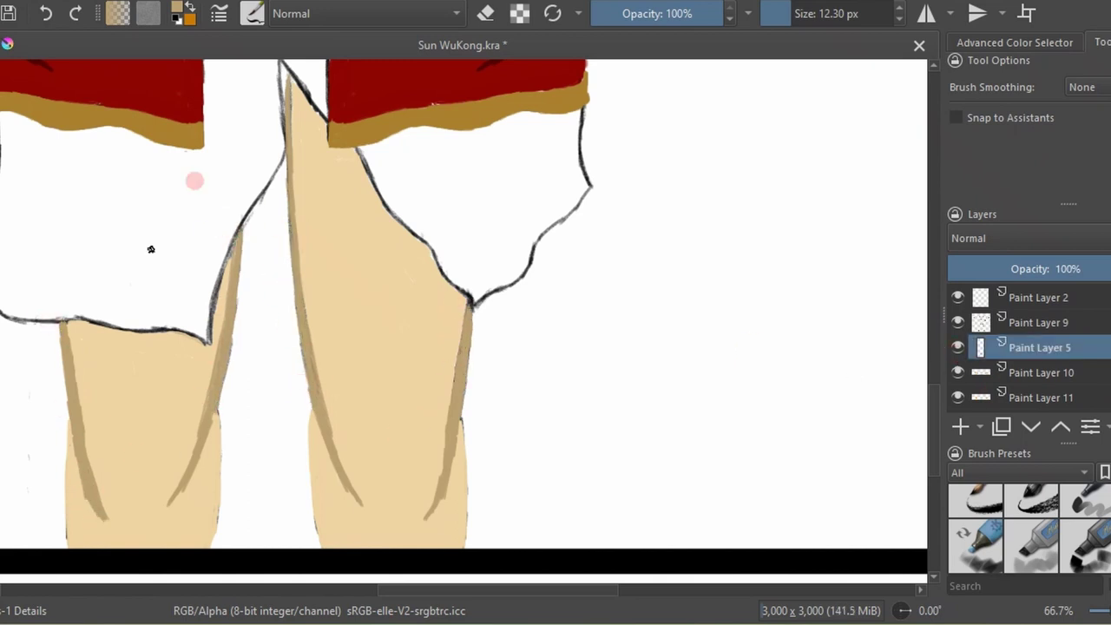
scroll(187, 414, "down", 5)
Set the foreground colour to dark red.
scroll(447, 253, "up", 6)
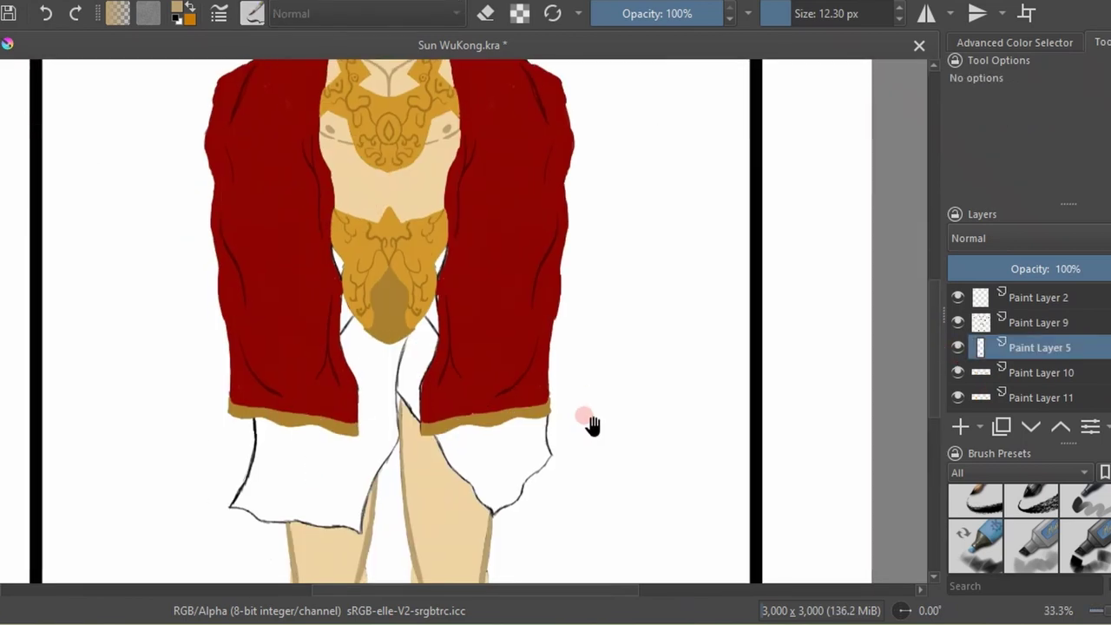
left_click(179, 13)
left_click(662, 506)
scroll(425, 346, "up", 2)
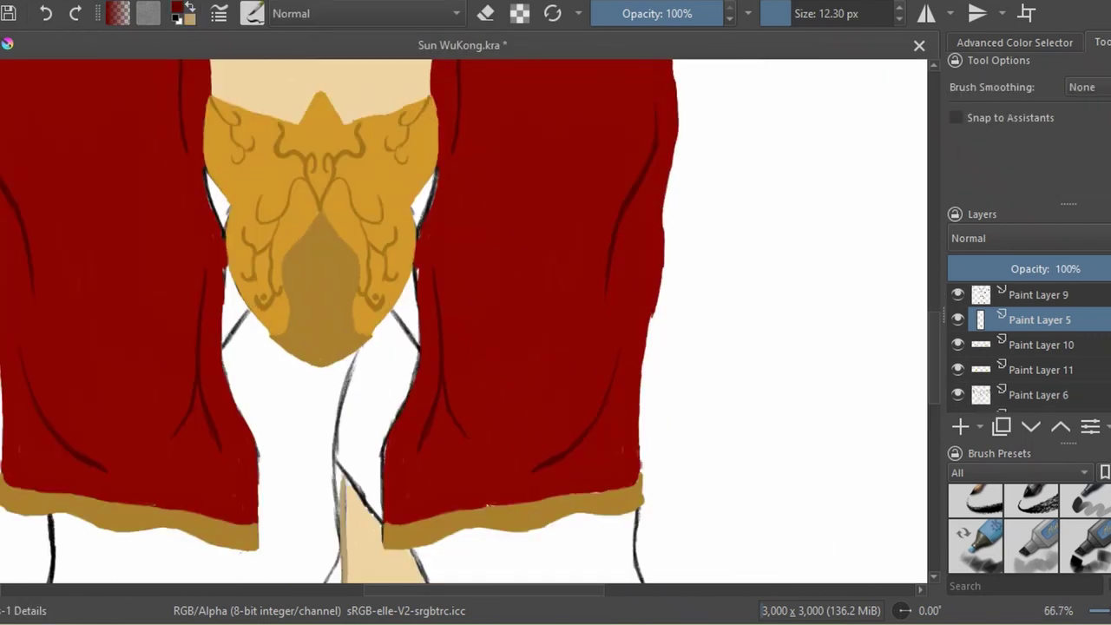
Outline the gold panel's edges and the cloth panels below it in dark red.
left_click_drag(186, 156, 223, 205)
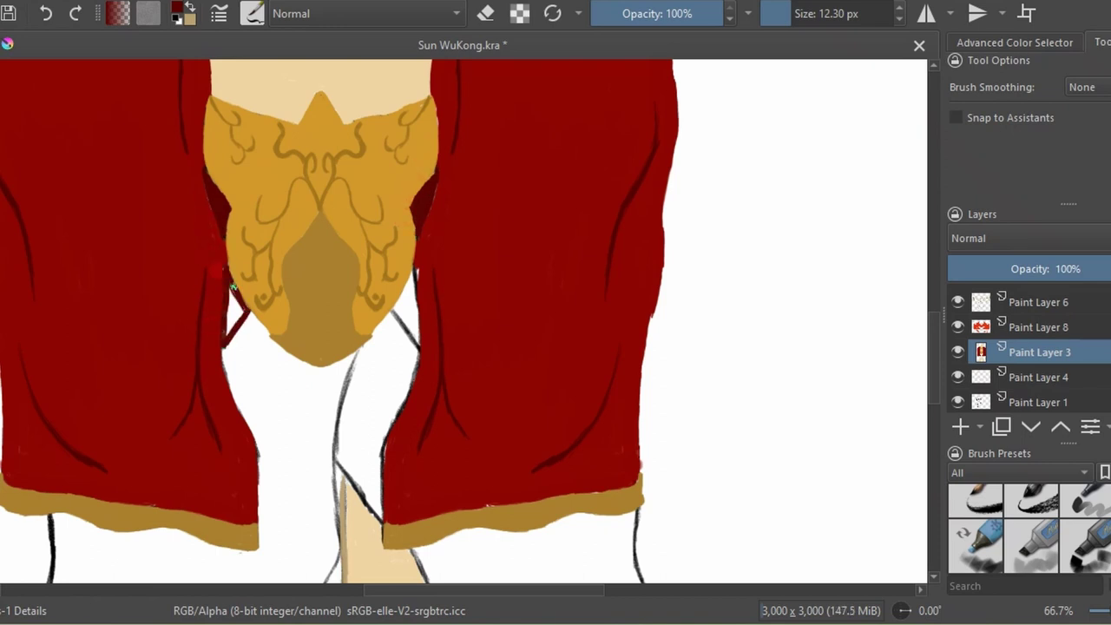
left_click_drag(393, 311, 395, 307)
left_click_drag(285, 503, 286, 356)
left_click(663, 506)
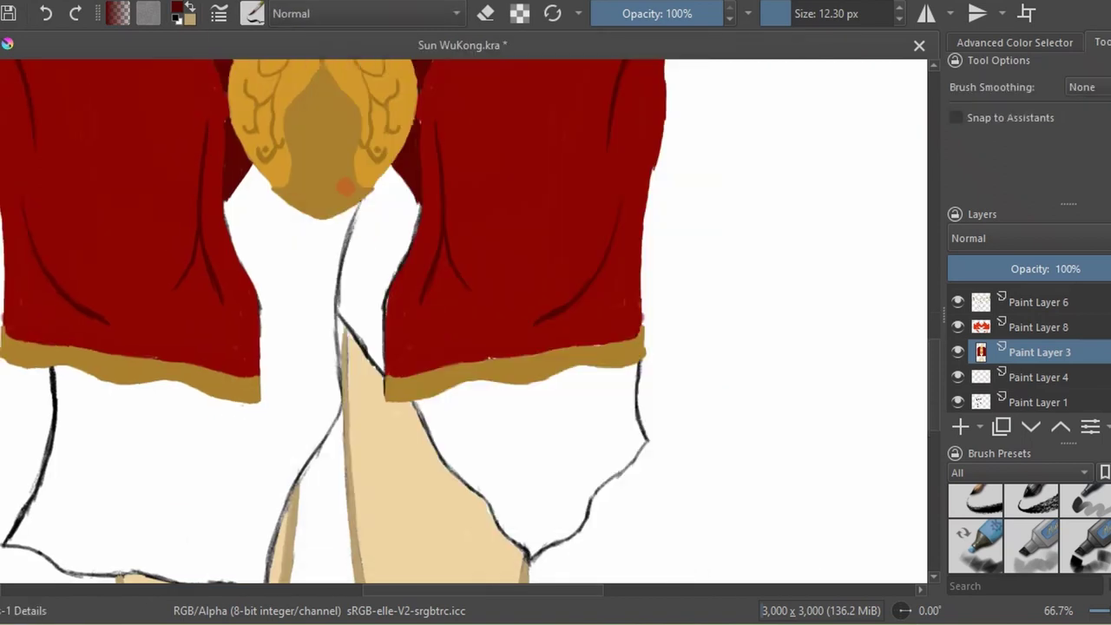
left_click_drag(361, 204, 296, 473)
left_click_drag(341, 323, 530, 560)
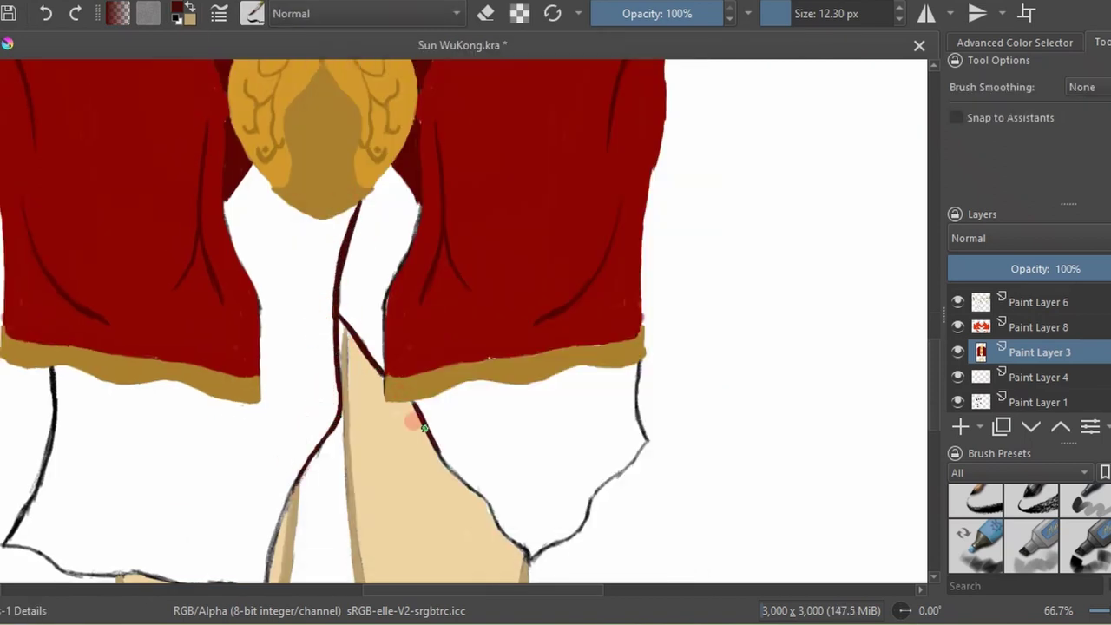
left_click_drag(644, 444, 530, 562)
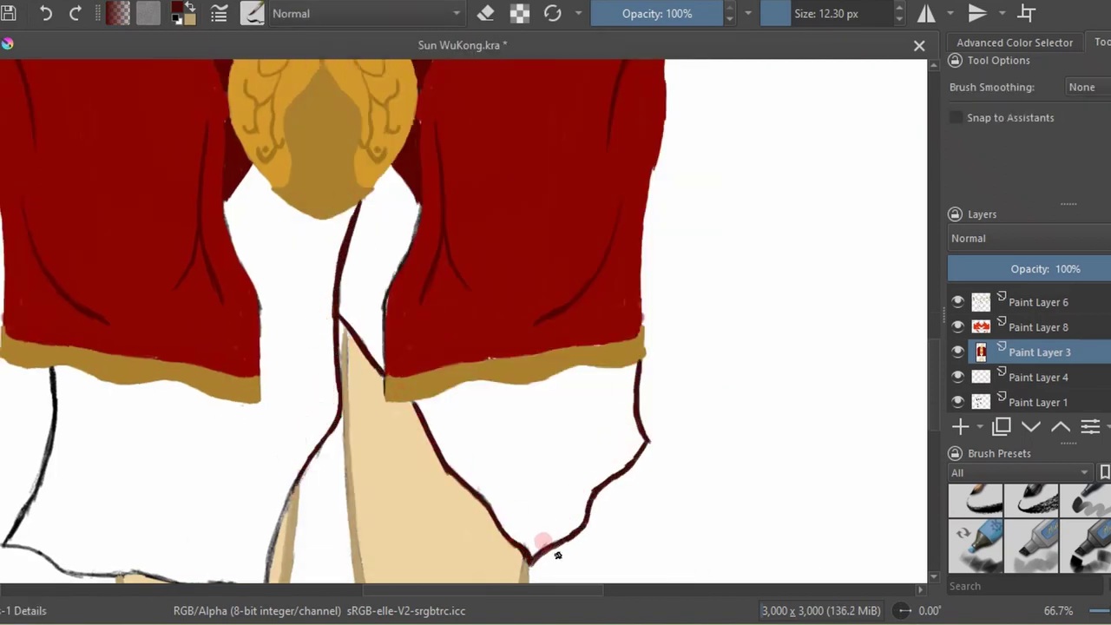
Trace the dark red hem outline and the left panel's edge.
scroll(359, 392, "down", 3)
left_click_drag(295, 375, 262, 486)
left_click_drag(2, 436, 262, 487)
left_click_drag(50, 259, 31, 336)
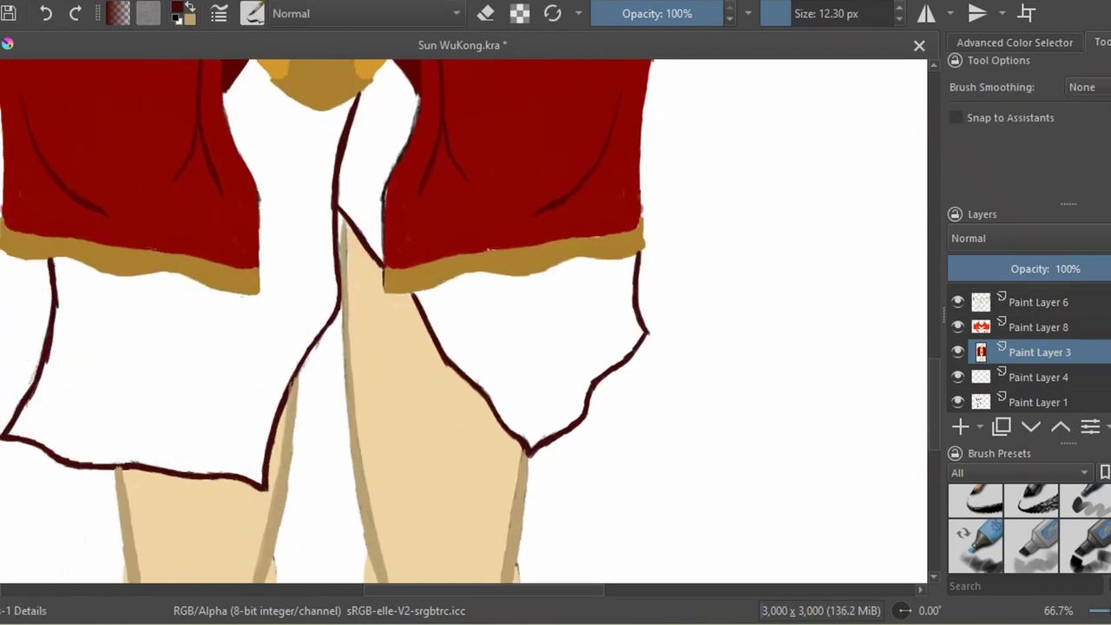
scroll(336, 273, "up", 3)
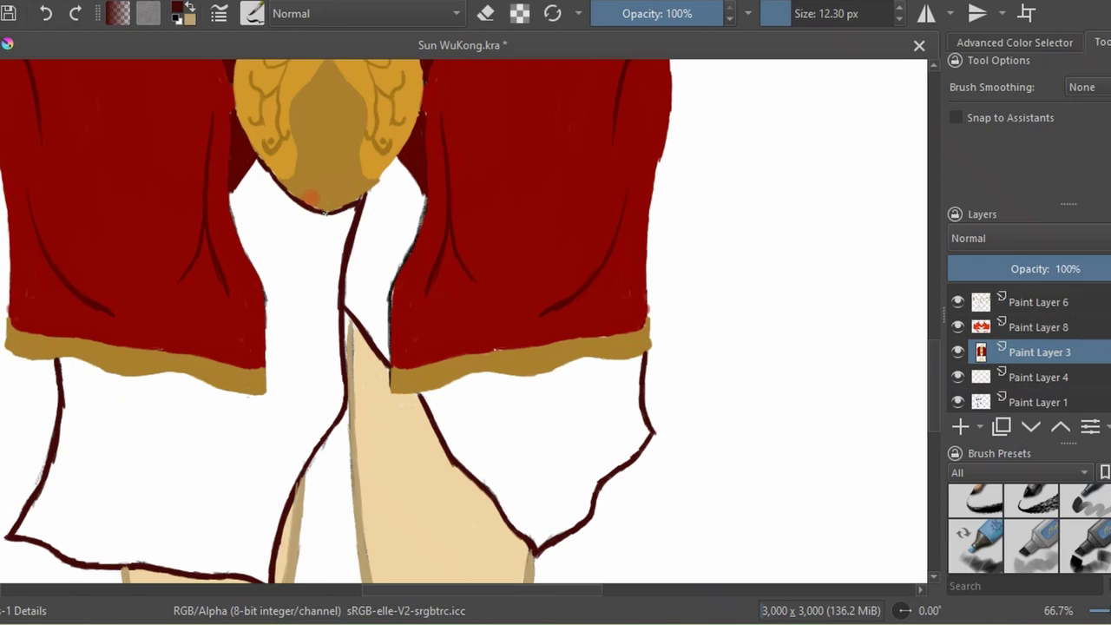
Paint thick dark red strokes along the robe's inner left edge, sleeve edge and bottom hem.
left_click(255, 158)
left_click_drag(231, 193, 262, 271)
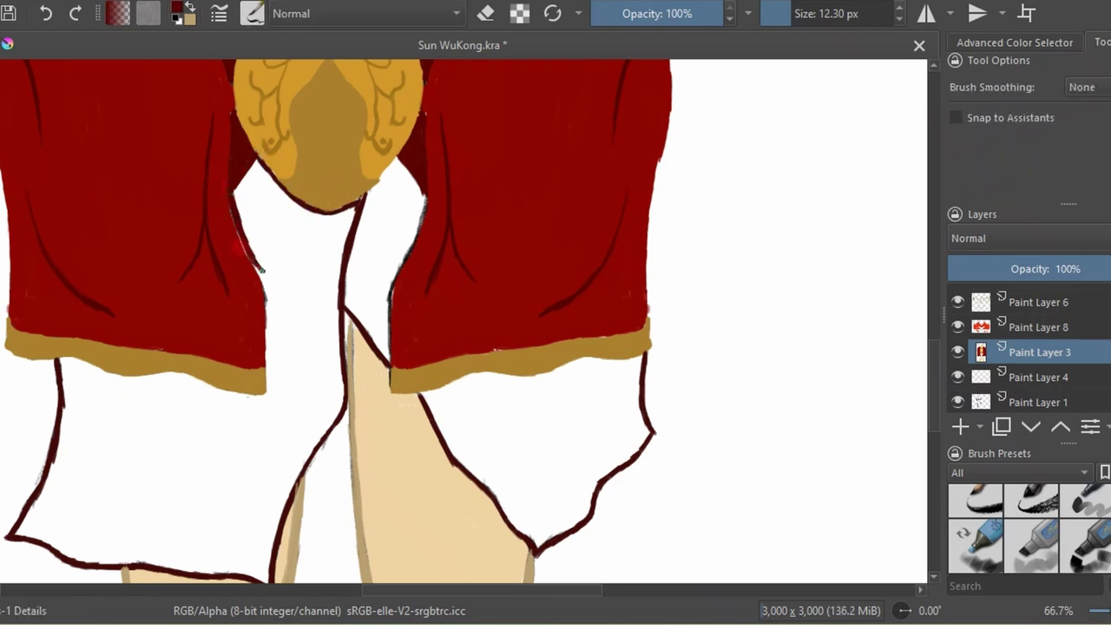
mouse_move(54, 356)
left_mouse_down()
mouse_move(270, 394)
mouse_move(61, 399)
mouse_move(43, 434)
left_mouse_up()
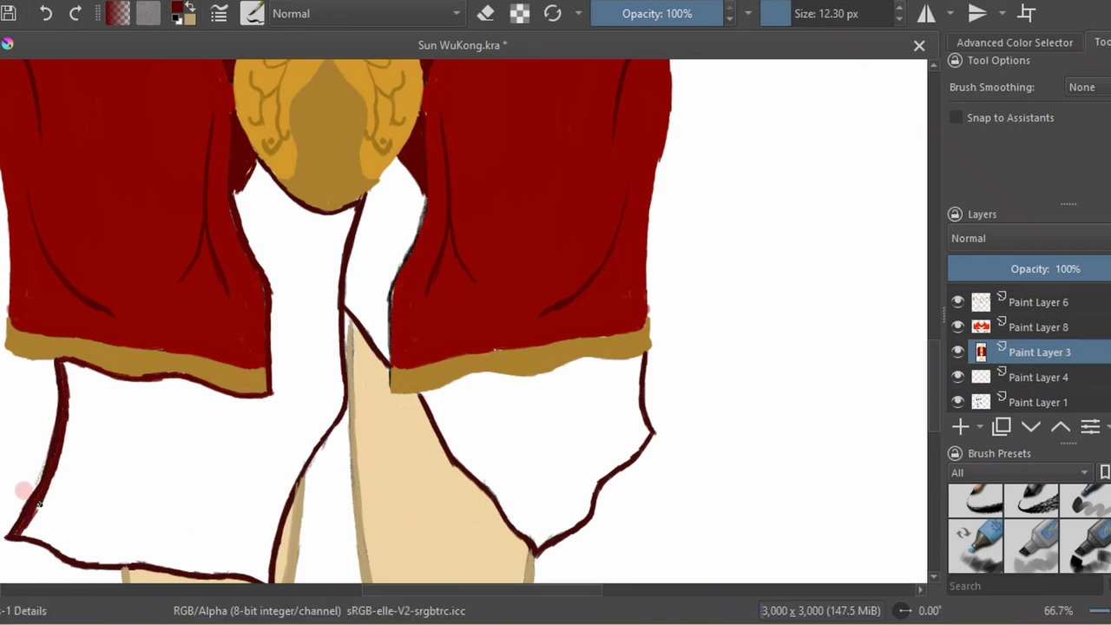
left_click_drag(784, 11, 797, 11)
left_click_drag(57, 362, 45, 486)
mouse_move(172, 415)
left_mouse_down()
mouse_move(80, 384)
mouse_move(99, 416)
mouse_move(44, 496)
mouse_move(243, 402)
mouse_move(261, 424)
left_mouse_up()
mouse_move(236, 188)
left_mouse_down()
mouse_move(261, 298)
mouse_move(247, 427)
left_mouse_up()
left_click_drag(28, 528, 232, 573)
Fill the left cloth panel and the centre fold gap with dark red.
mouse_move(274, 365)
left_mouse_down()
mouse_move(230, 511)
mouse_move(218, 444)
left_mouse_up()
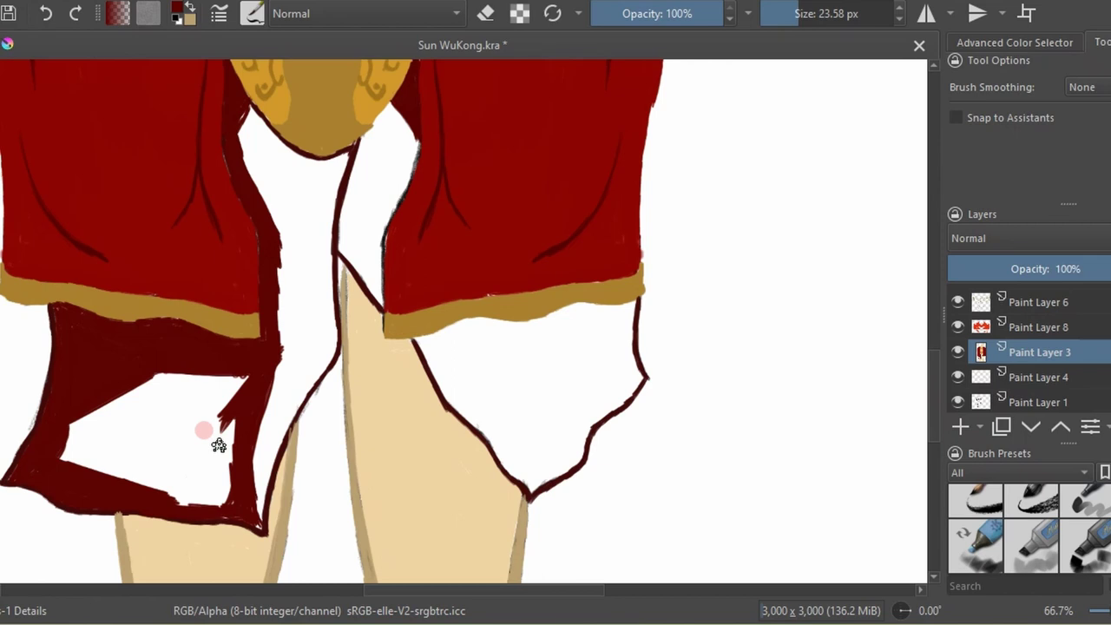
mouse_move(224, 397)
left_mouse_down()
mouse_move(95, 428)
mouse_move(129, 454)
mouse_move(166, 438)
mouse_move(212, 371)
left_mouse_up()
mouse_move(349, 178)
left_mouse_down()
mouse_move(313, 278)
mouse_move(319, 356)
mouse_move(260, 486)
mouse_move(276, 402)
left_mouse_up()
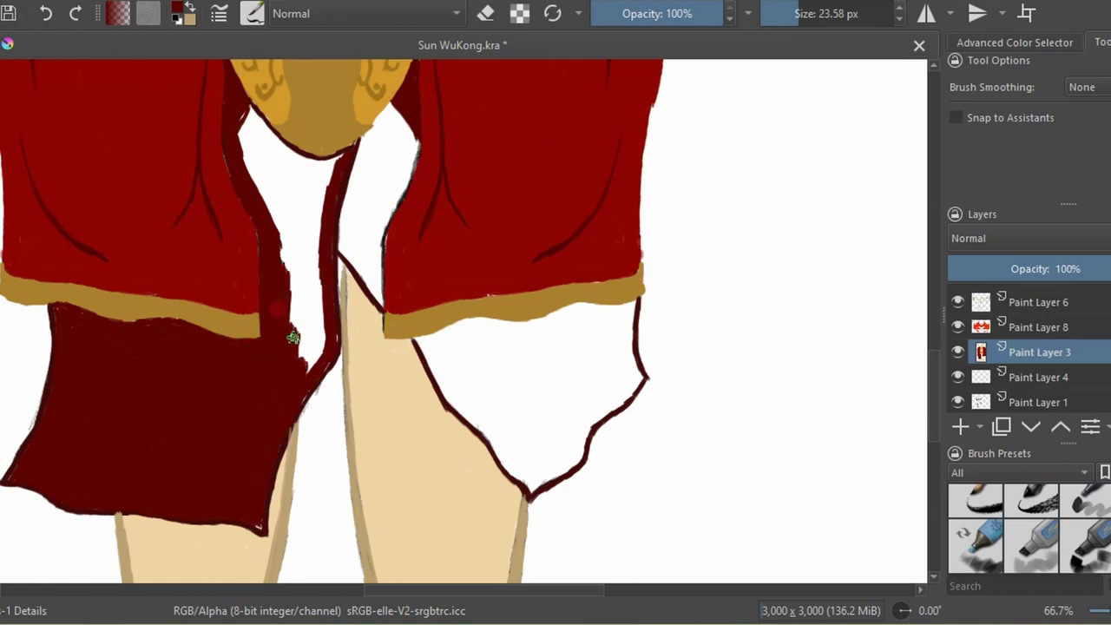
mouse_move(293, 338)
left_mouse_down()
mouse_move(298, 231)
mouse_move(260, 130)
mouse_move(255, 181)
left_mouse_up()
scroll(255, 181, "up", 3)
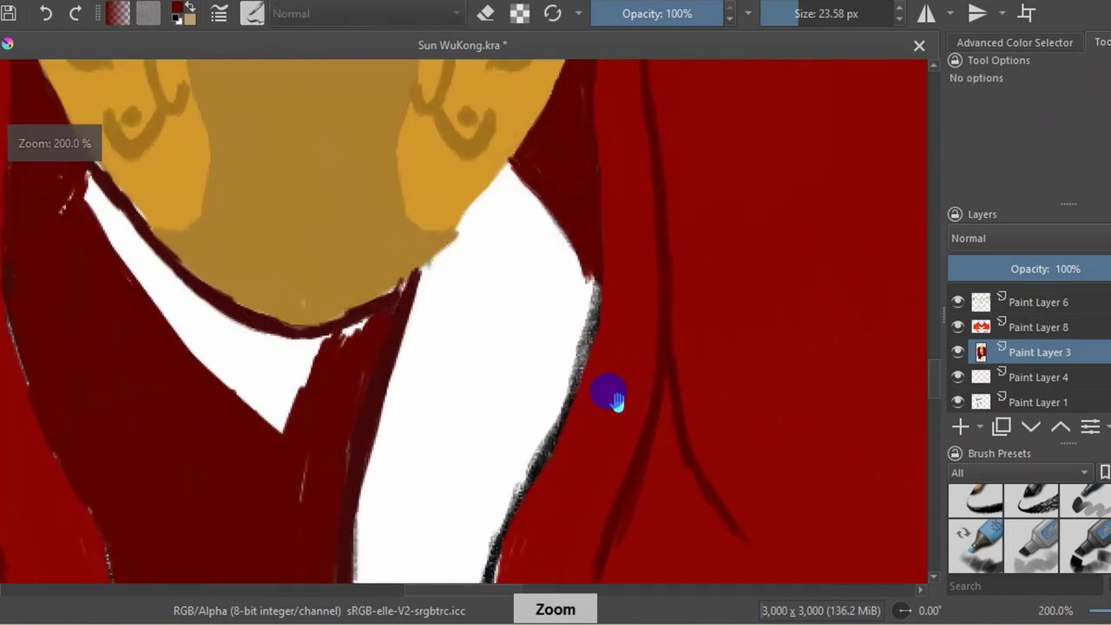
left_click_drag(614, 399, 702, 410)
With a smaller brush, paint the remaining white collar area, light red strip and robe bottom edge dark red.
key("b")
mouse_move(174, 199)
left_mouse_down()
mouse_move(223, 268)
mouse_move(377, 409)
left_mouse_up()
key("bracketleft")
key("bracketleft")
key("bracketleft")
left_click_drag(397, 367, 434, 348)
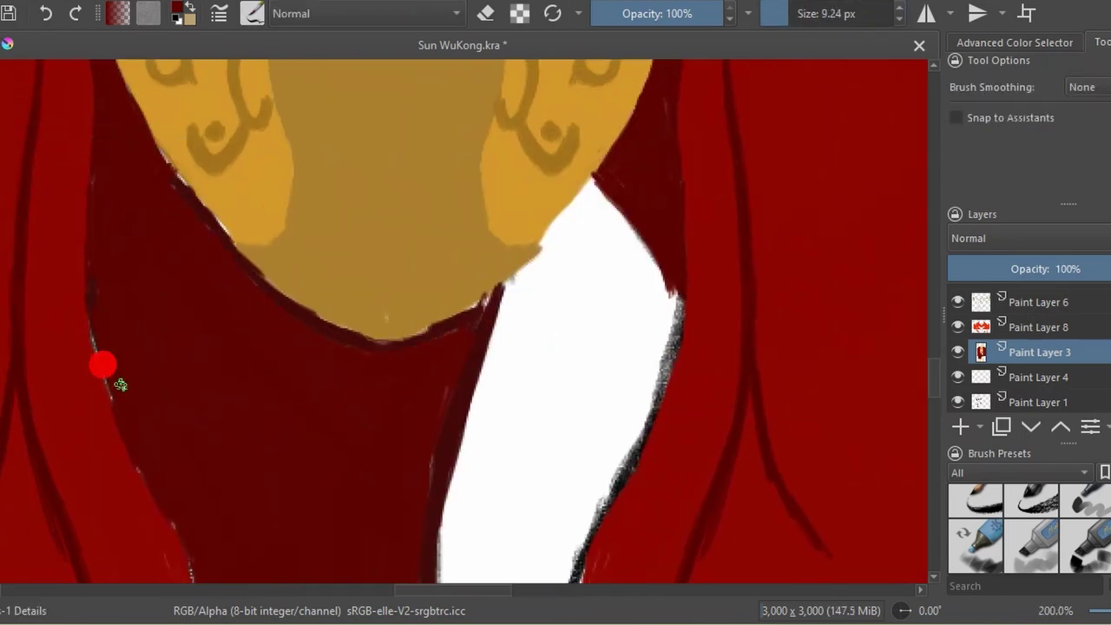
left_click_drag(121, 385, 191, 580)
left_click_drag(503, 282, 350, 350)
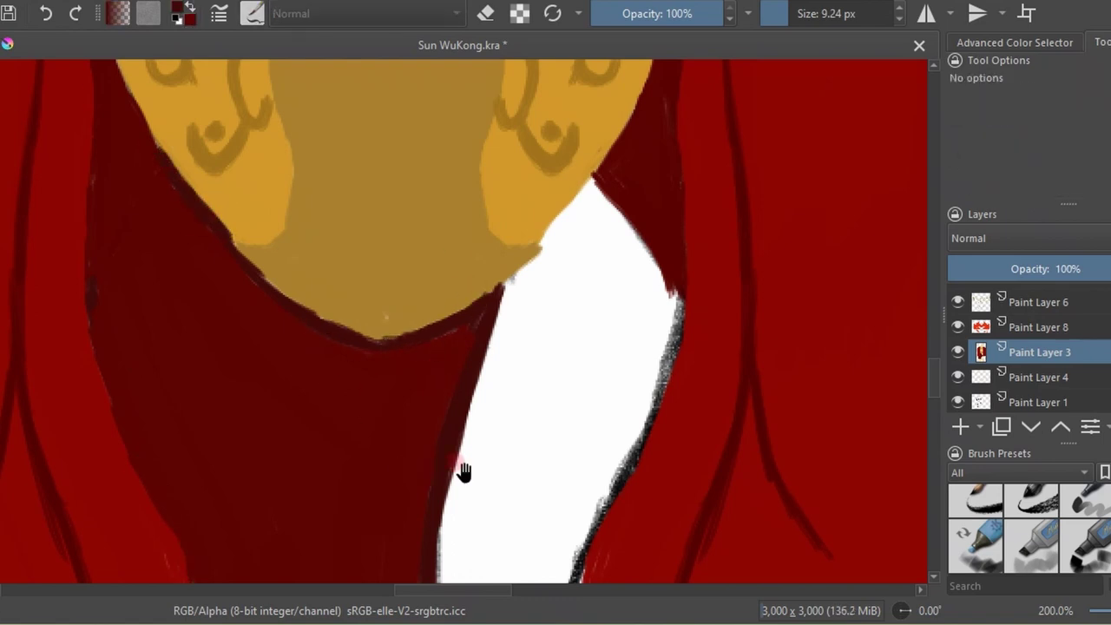
left_click_drag(462, 468, 420, 130)
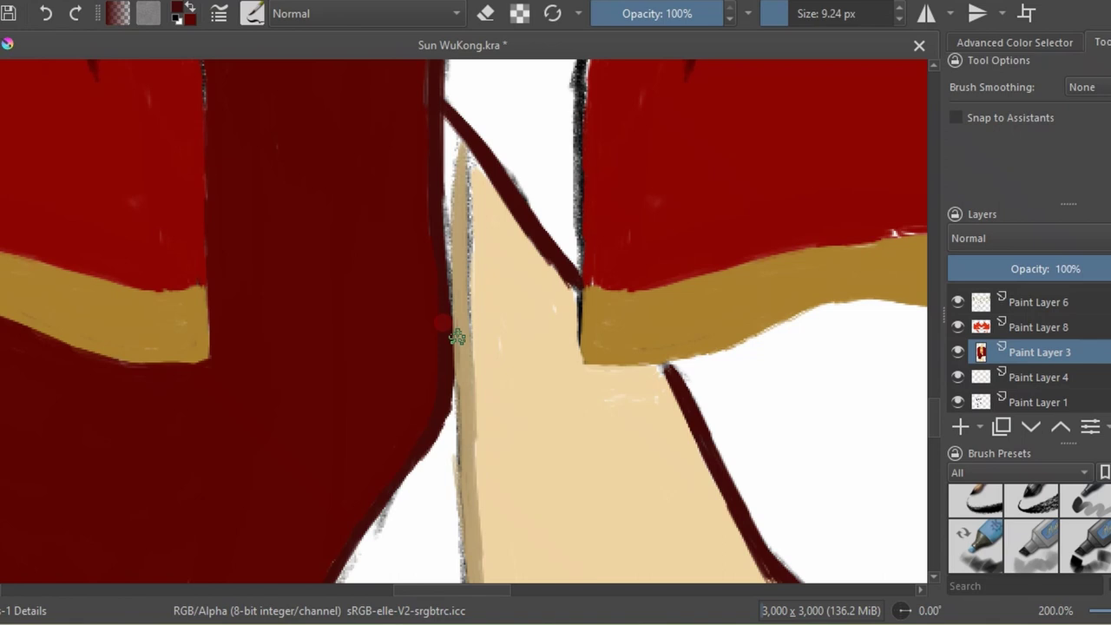
mouse_move(457, 337)
left_mouse_down()
mouse_move(513, 409)
mouse_move(385, 408)
left_mouse_up()
mouse_move(418, 353)
left_mouse_down()
mouse_move(280, 434)
mouse_move(611, 484)
left_mouse_up()
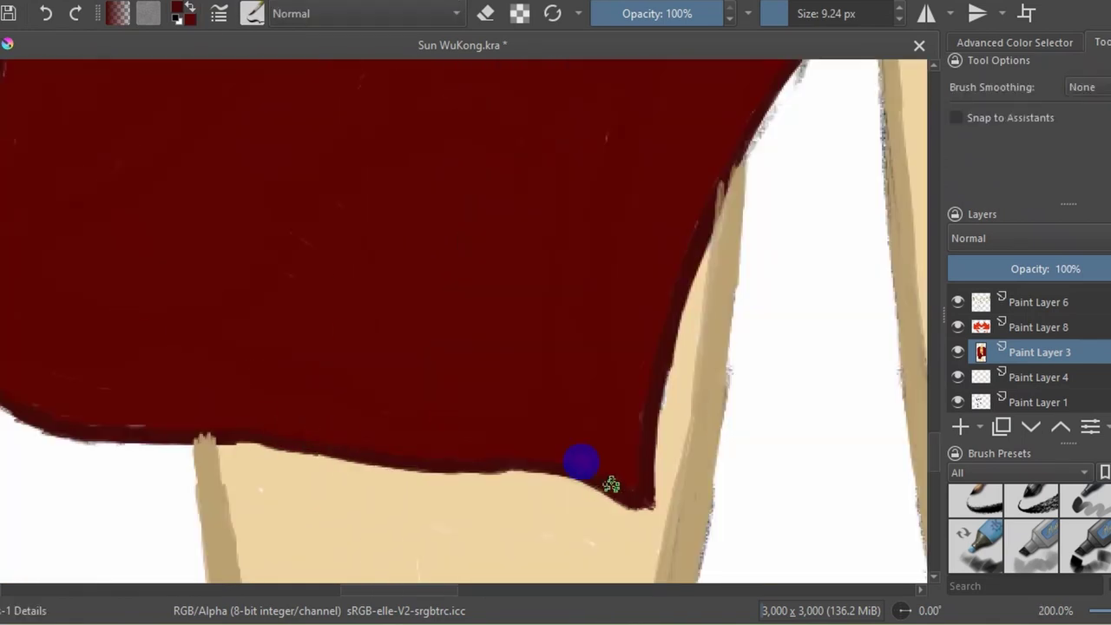
Select the Small eraser brush preset.
scroll(961, 323, "down", 2)
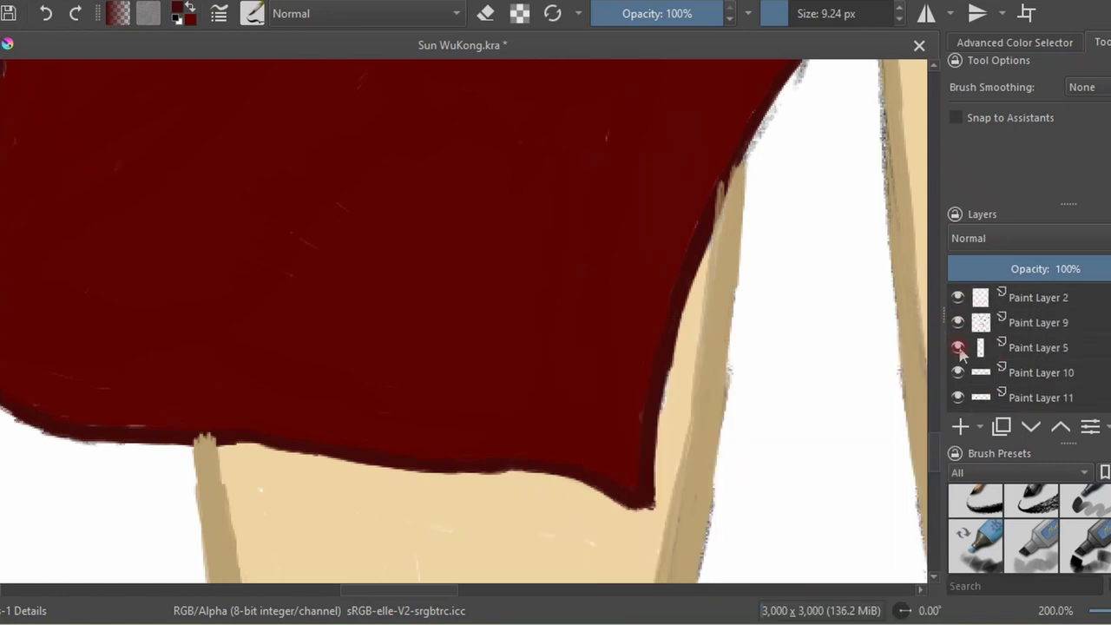
left_click(252, 13)
left_click(317, 70)
Zoom out to see the whole drawing and select a pencil brush preset.
scroll(1068, 364, "down", 2)
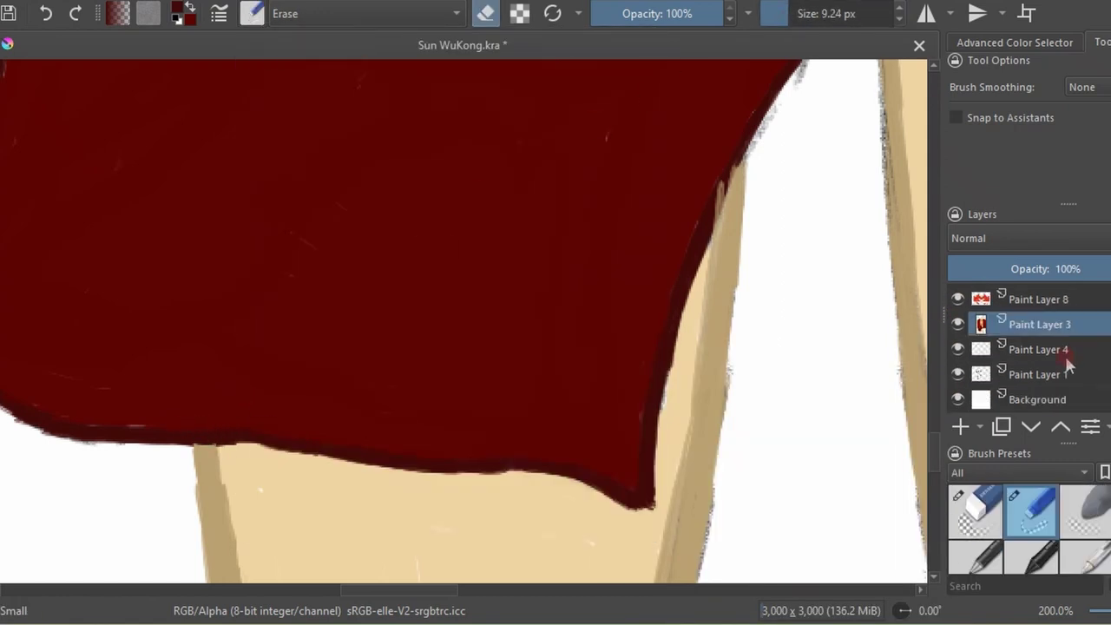
key("2")
scroll(573, 446, "up", 5)
key("F6")
left_click(331, 366)
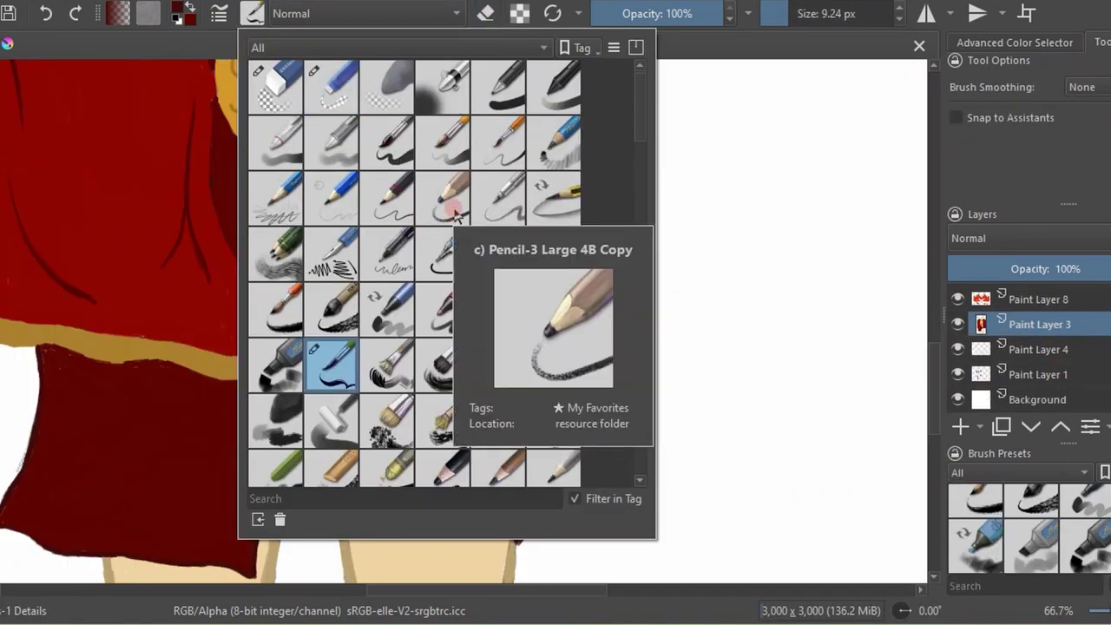
left_click(456, 215)
scroll(379, 434, "up", 2)
Outline the robe edge, right sleeve and collar in dark red, covering the arm-robe gap.
mouse_move(345, 77)
left_mouse_down()
mouse_move(401, 163)
mouse_move(359, 258)
mouse_move(317, 408)
left_mouse_up()
left_click_drag(233, 393, 323, 512)
left_click_drag(323, 356, 325, 508)
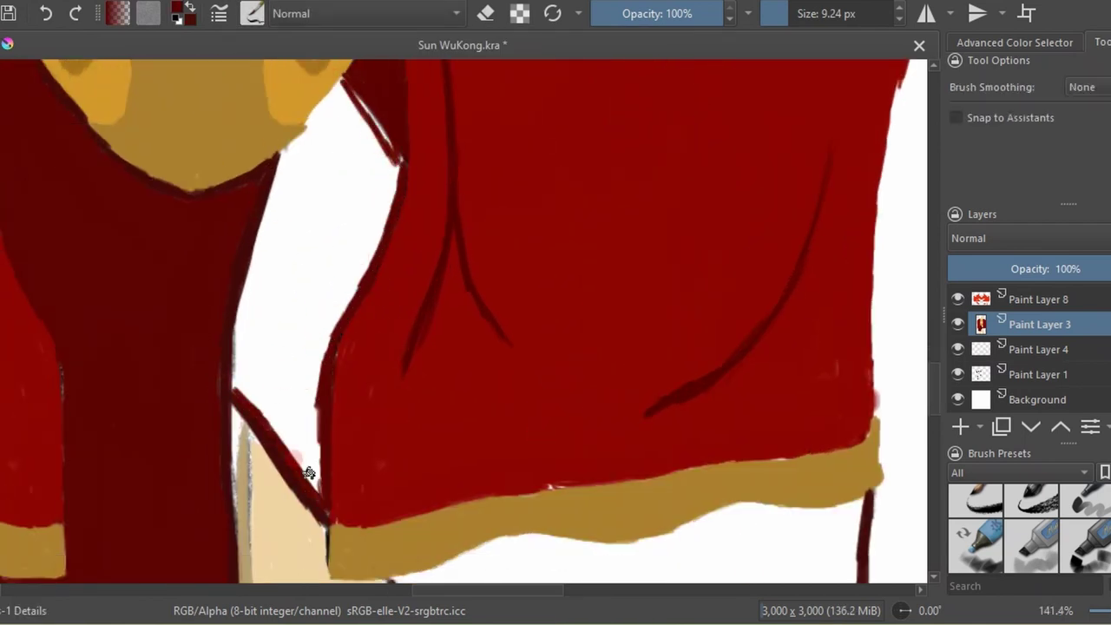
left_click_drag(341, 69, 308, 122)
left_click_drag(274, 181, 259, 377)
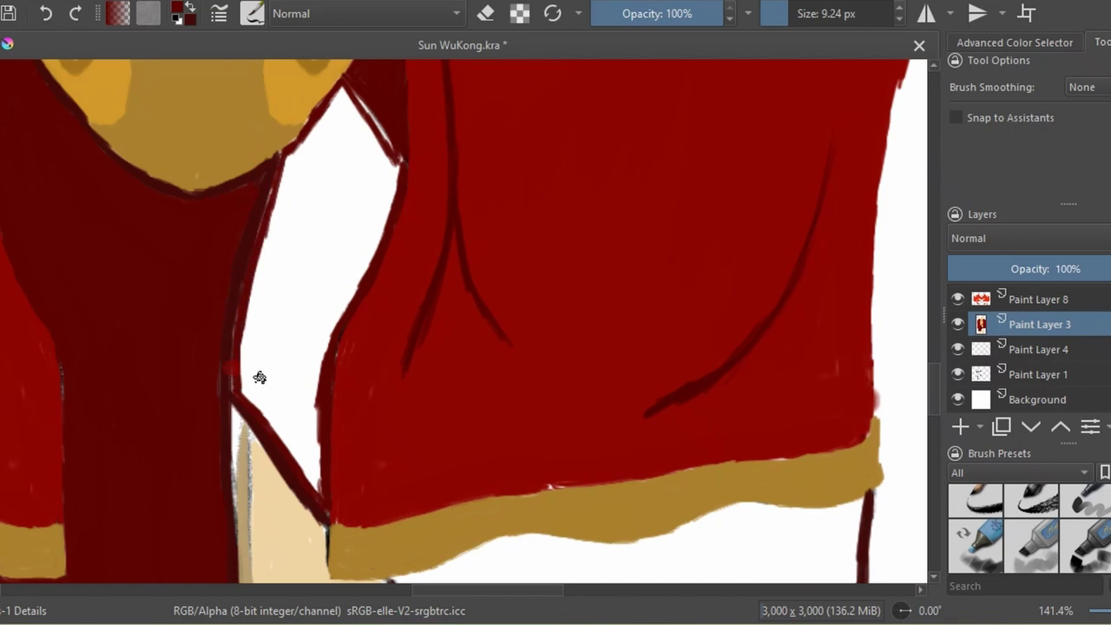
mouse_move(351, 84)
left_mouse_down()
mouse_move(249, 374)
mouse_move(359, 211)
mouse_move(322, 292)
mouse_move(290, 446)
left_mouse_up()
key("bracketleft")
key("bracketleft")
key("bracketleft")
mouse_move(391, 152)
left_mouse_down()
mouse_move(304, 417)
mouse_move(311, 351)
left_mouse_up()
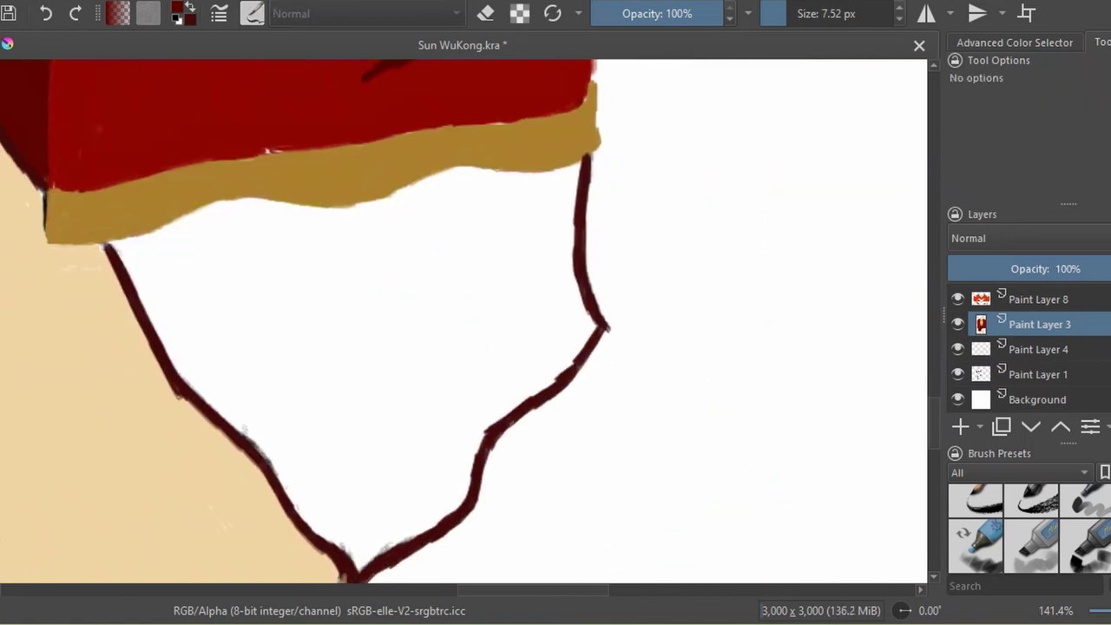
Outline the gold band's bottom edge and thicken the right panel's outlines.
scroll(460, 321, "down", 5)
scroll(460, 321, "right", 4)
left_click_drag(584, 163, 532, 177)
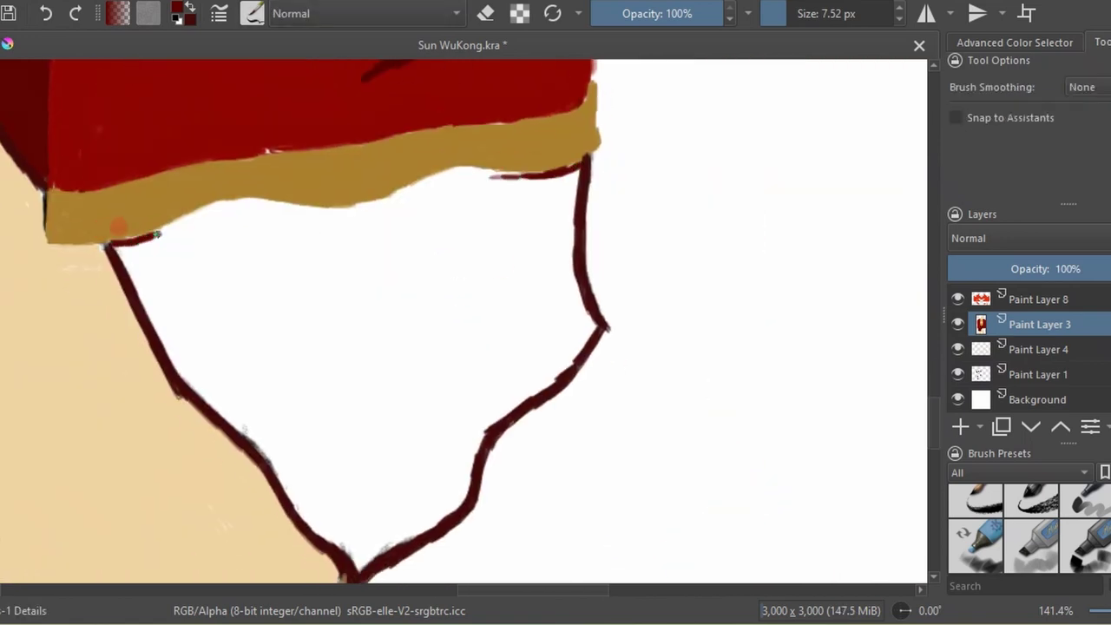
left_click_drag(158, 234, 408, 191)
left_click_drag(519, 165, 395, 193)
key("bracketright")
key("bracketright")
key("bracketright")
left_click_drag(113, 248, 304, 469)
left_click_drag(260, 435, 365, 568)
left_click_drag(282, 360, 356, 508)
mouse_move(573, 174)
left_mouse_down()
mouse_move(575, 308)
mouse_move(454, 471)
mouse_move(390, 516)
mouse_move(365, 555)
left_mouse_up()
Fill the right cloth panel dark red with a large brush, covering the gap under the gold band.
key("bracketright")
key("bracketright")
key("bracketright")
left_click_drag(521, 226, 365, 434)
mouse_move(191, 277)
left_mouse_down()
mouse_move(408, 469)
mouse_move(526, 285)
mouse_move(367, 521)
left_mouse_up()
left_click_drag(286, 330, 182, 260)
key("bracketleft")
key("bracketleft")
key("bracketleft")
left_click_drag(547, 235, 552, 195)
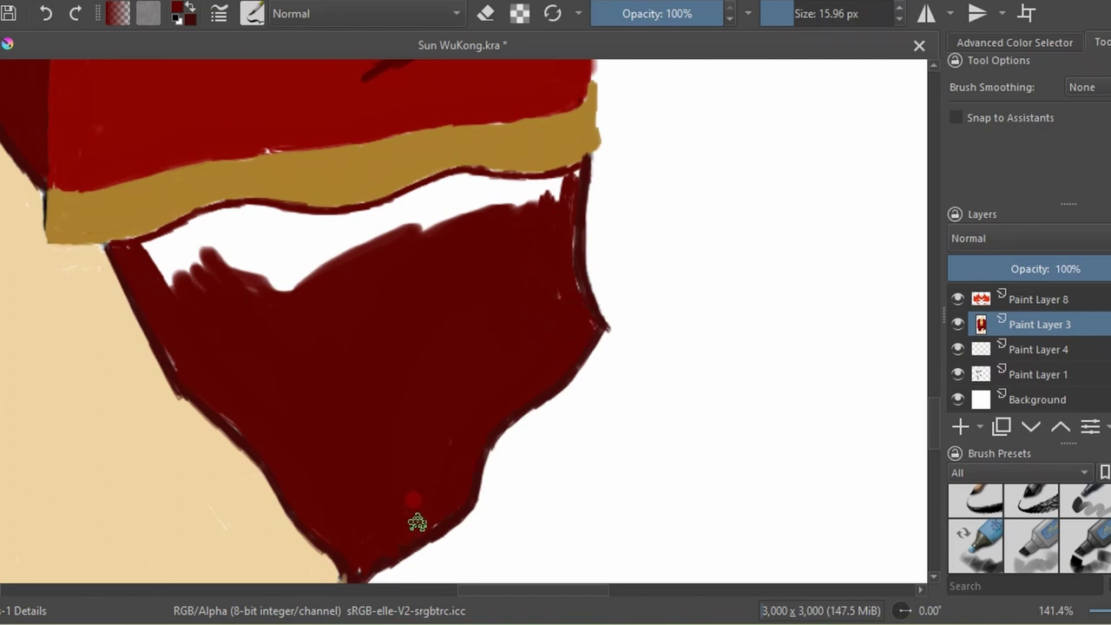
mouse_move(152, 269)
left_mouse_down()
mouse_move(217, 211)
mouse_move(182, 240)
mouse_move(203, 272)
mouse_move(460, 182)
mouse_move(459, 205)
mouse_move(276, 251)
mouse_move(193, 244)
left_mouse_up()
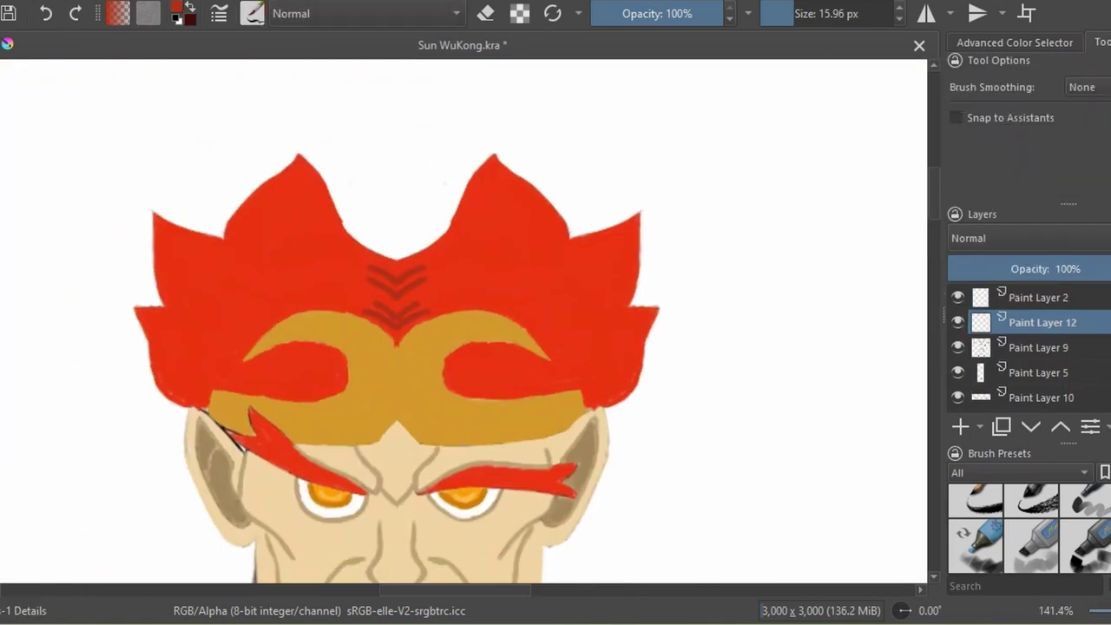
Turn on mirrored painting and draw dark strand lines and curves across the red flame hair.
left_click(782, 20)
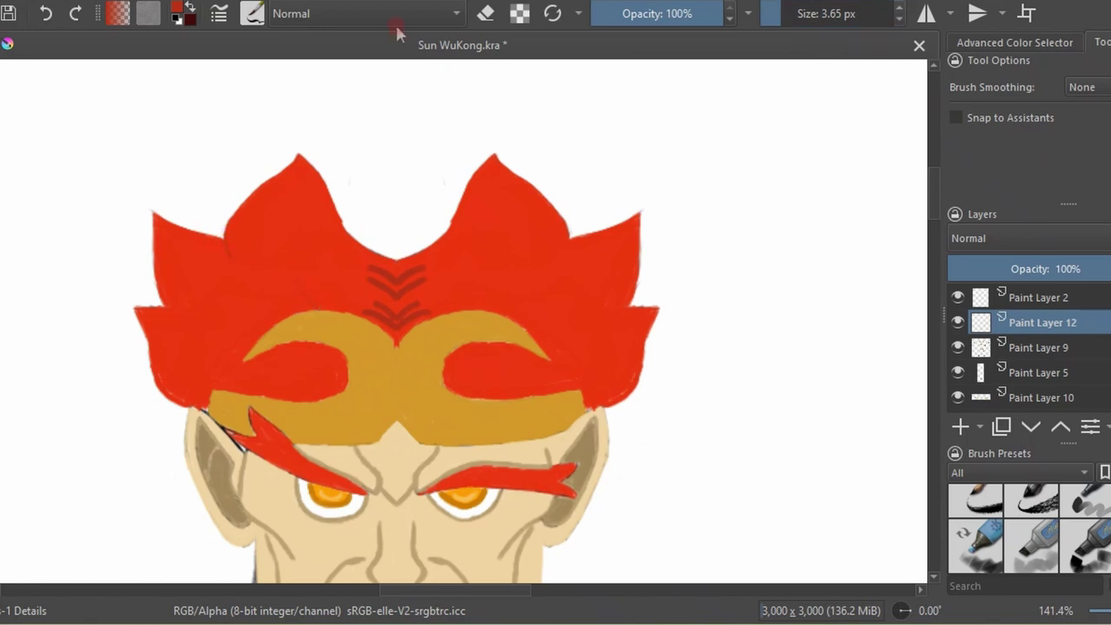
key("]")
left_click_drag(295, 182, 299, 278)
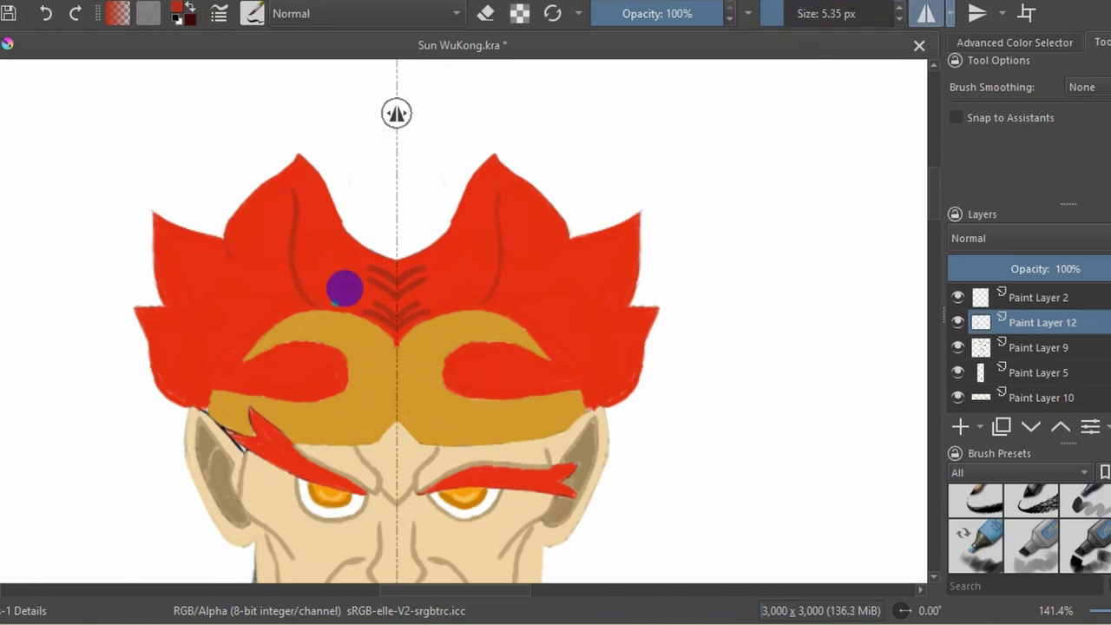
left_click_drag(216, 287, 236, 323)
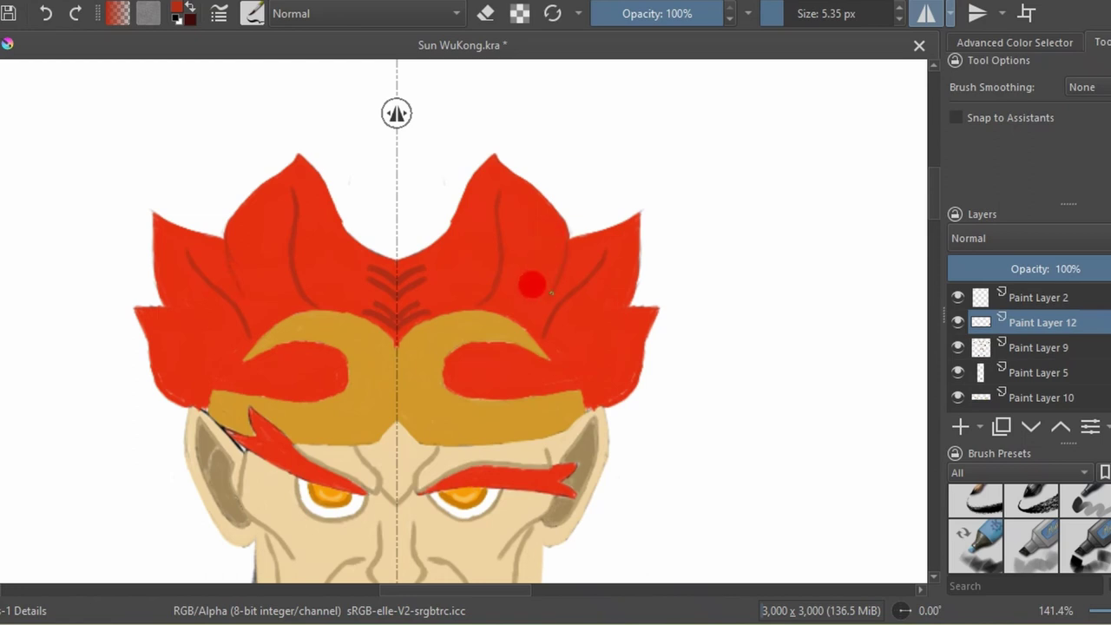
left_click_drag(543, 205, 554, 247)
left_click_drag(619, 319, 605, 377)
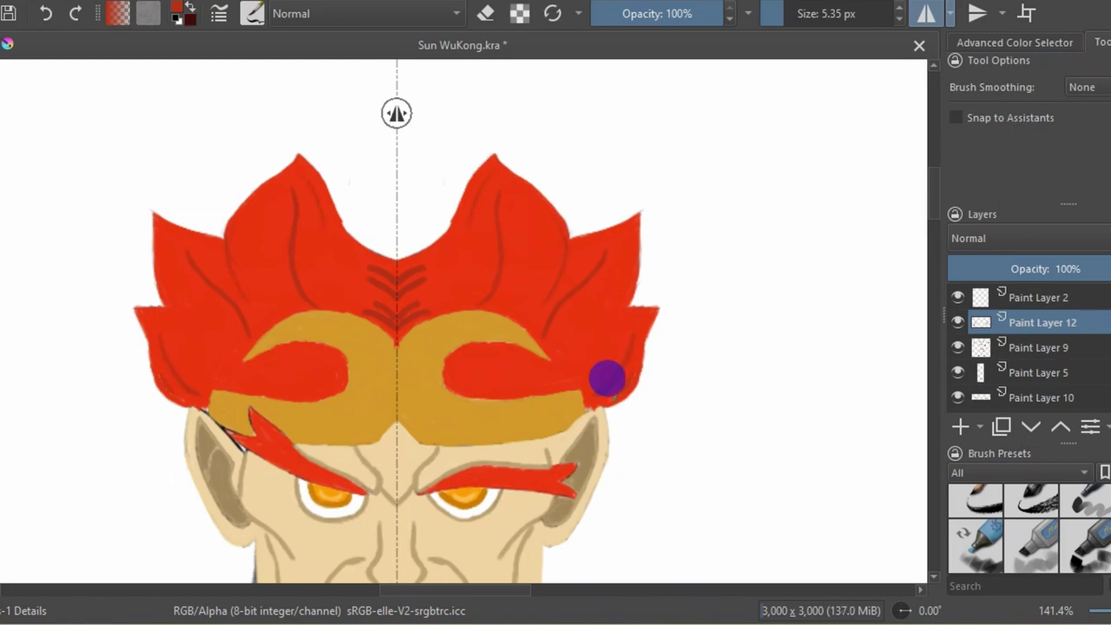
left_click_drag(506, 349, 446, 370)
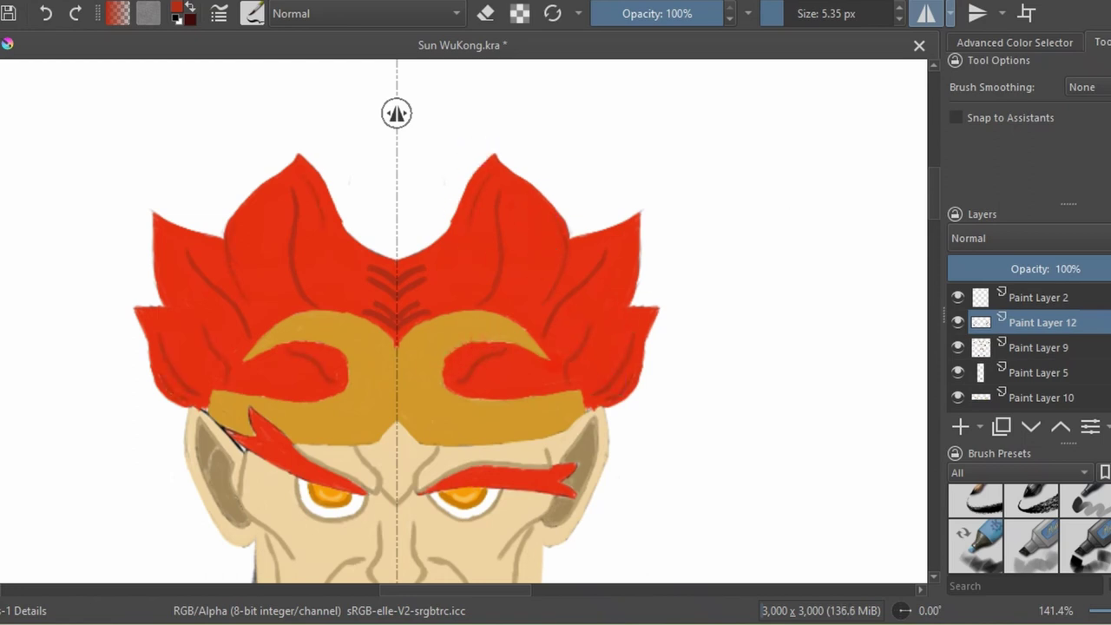
scroll(574, 353, "down", 4)
scroll(571, 377, "up", 4)
Undo the brown patch between the brows and redraw the brow outline.
left_click_drag(174, 454, 218, 281)
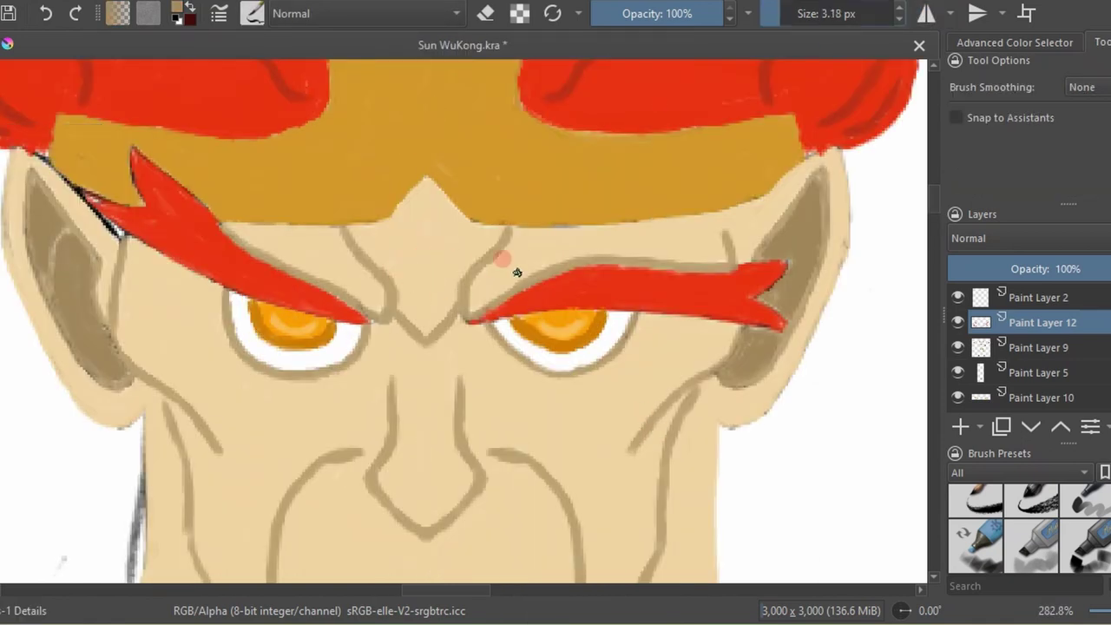
left_click_drag(453, 290, 445, 275)
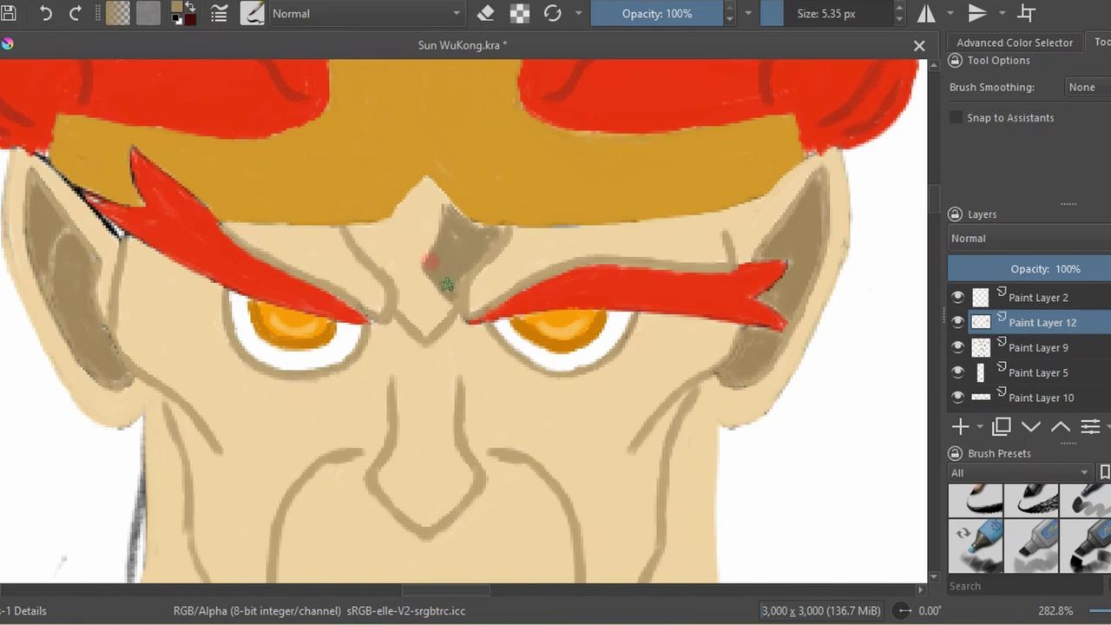
key("ctrl+z")
key("ctrl+z")
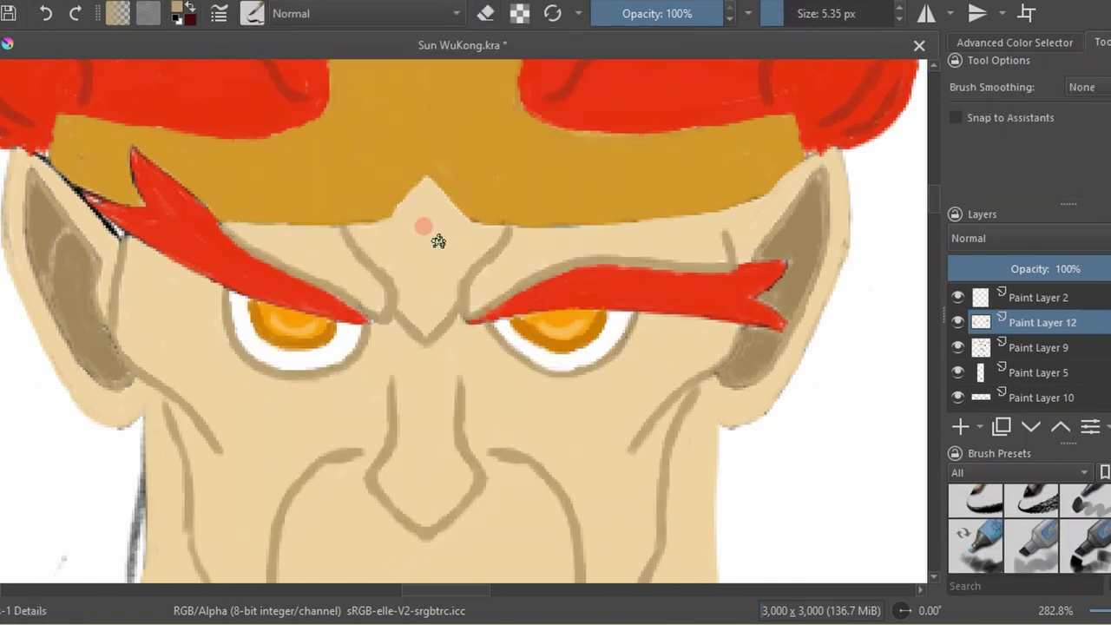
left_click_drag(440, 261, 456, 289)
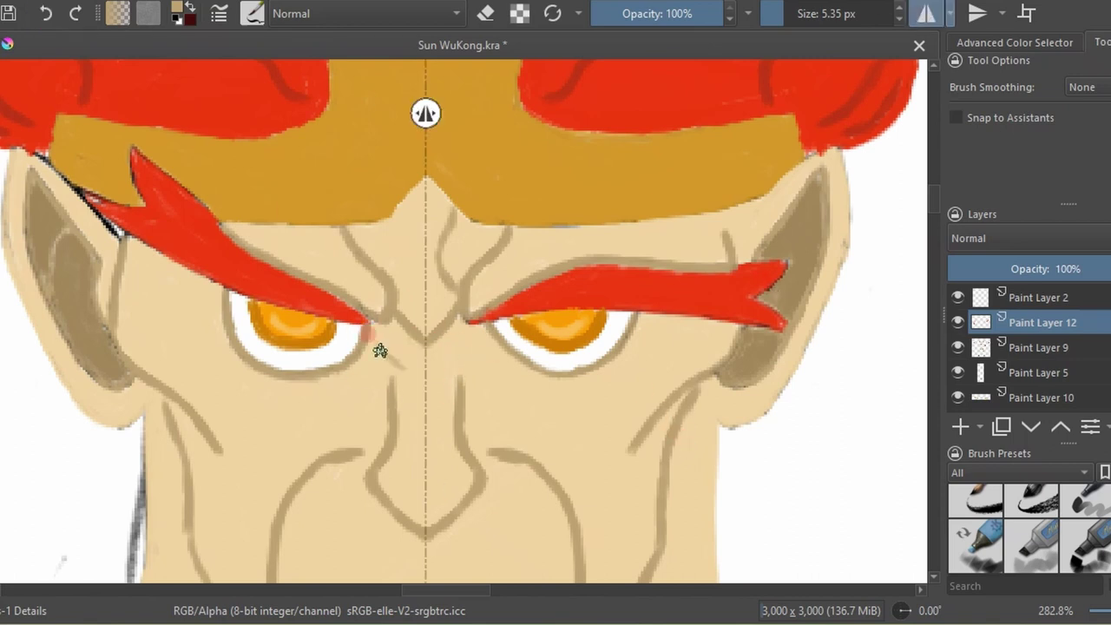
Paint mirrored tan wrinkle lines beneath the brows, redoing one stroke.
left_click_drag(377, 354, 404, 377)
left_click(42, 16)
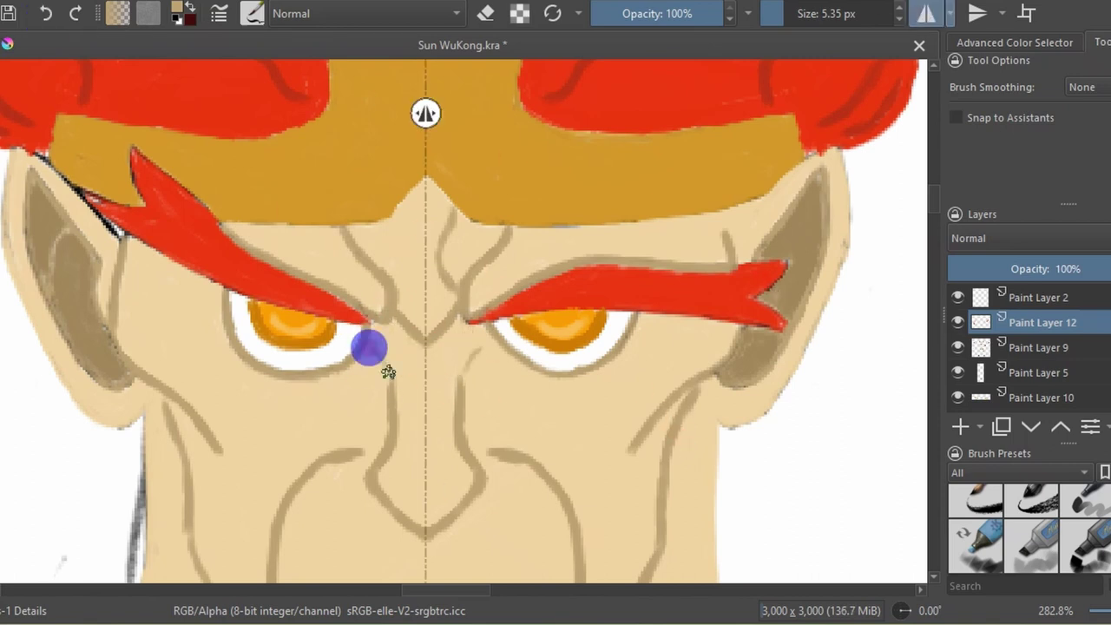
left_click_drag(384, 347, 407, 368)
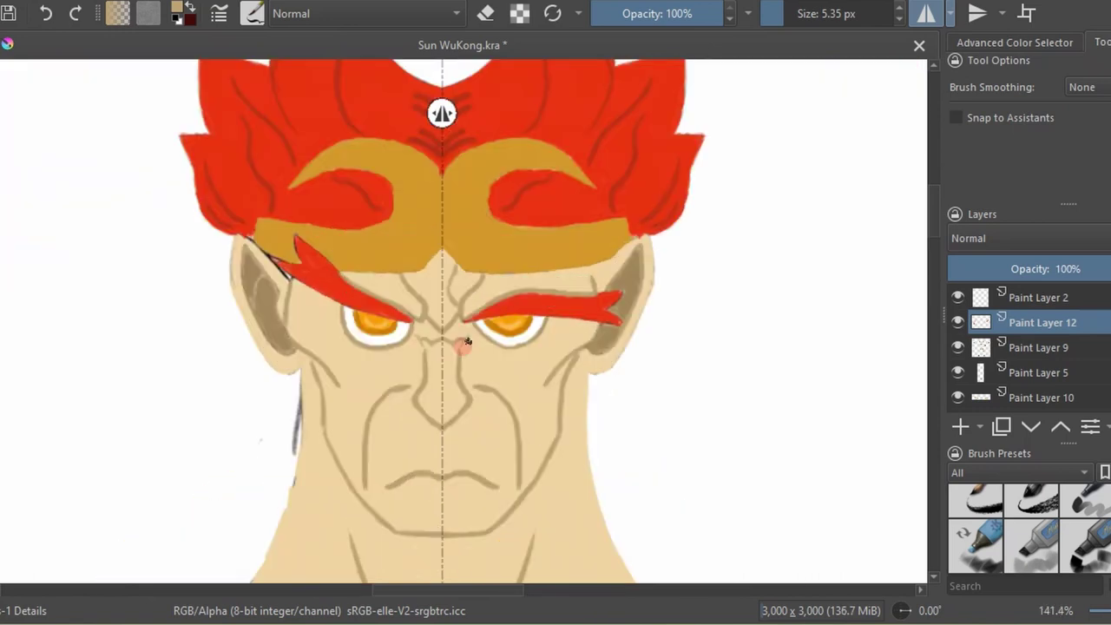
left_click(186, 303)
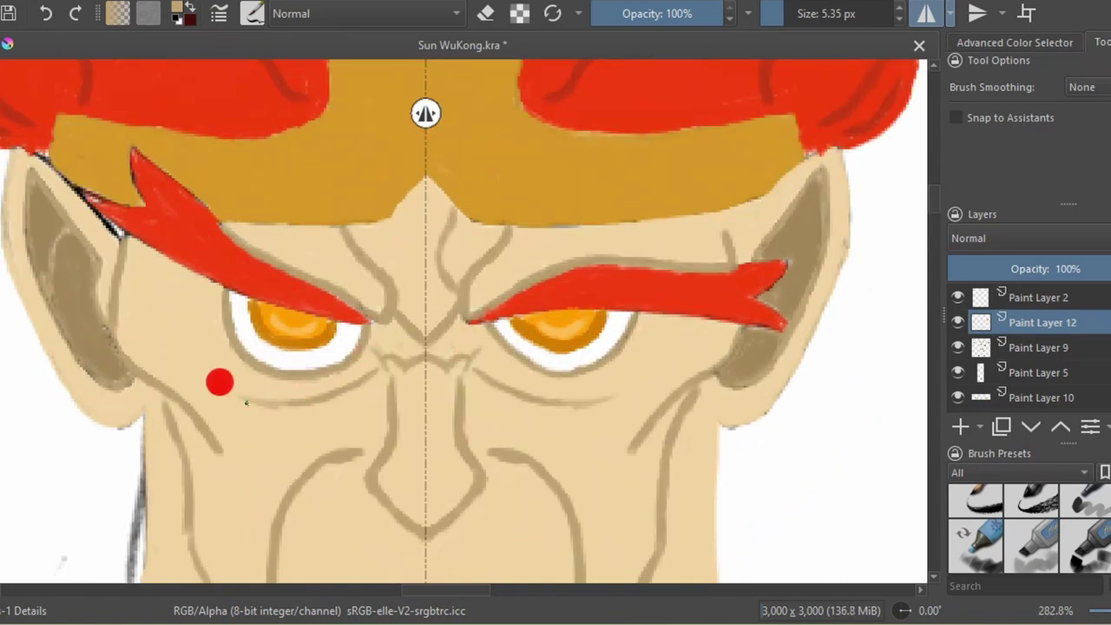
key("plus")
key("minus")
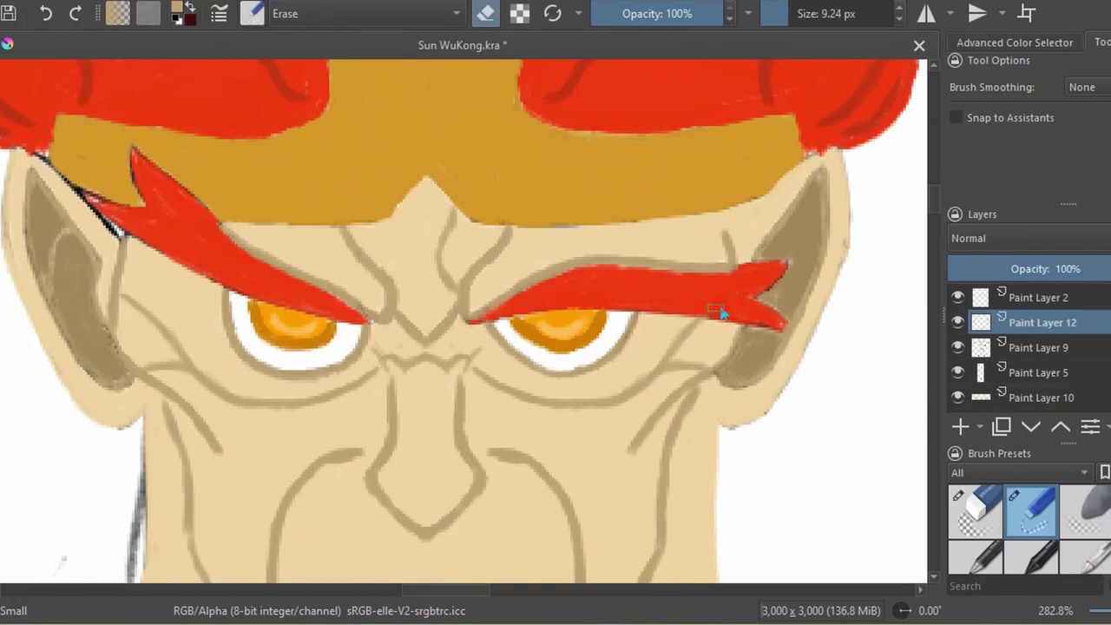
left_click(251, 14)
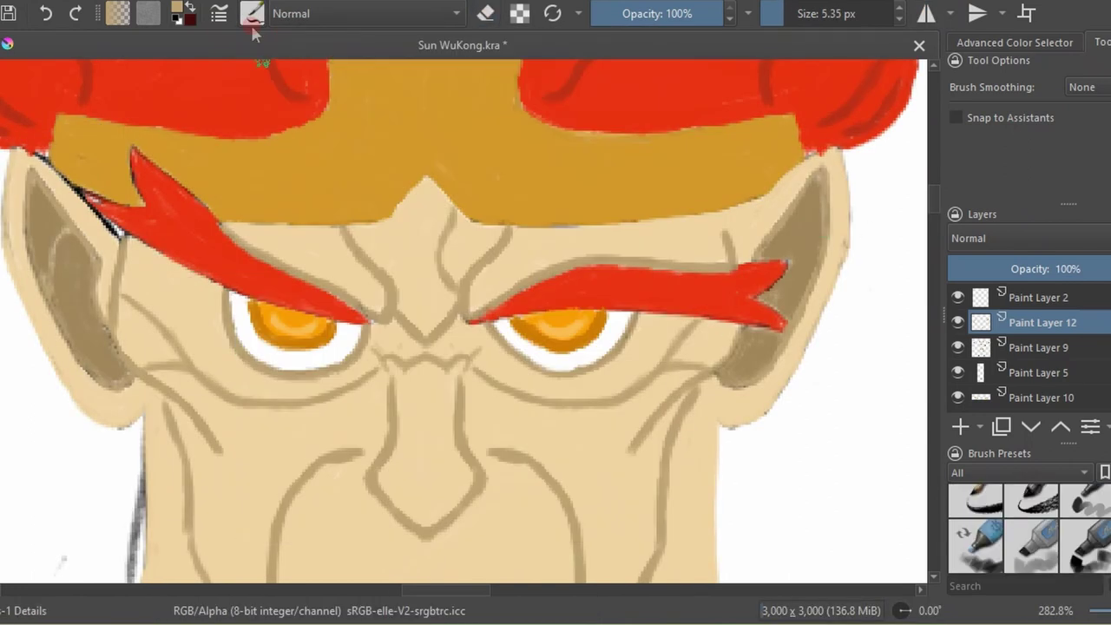
Draw tan muscle lines down the right thigh to the knee, mirrored onto the left leg.
scroll(608, 406, "down", 1)
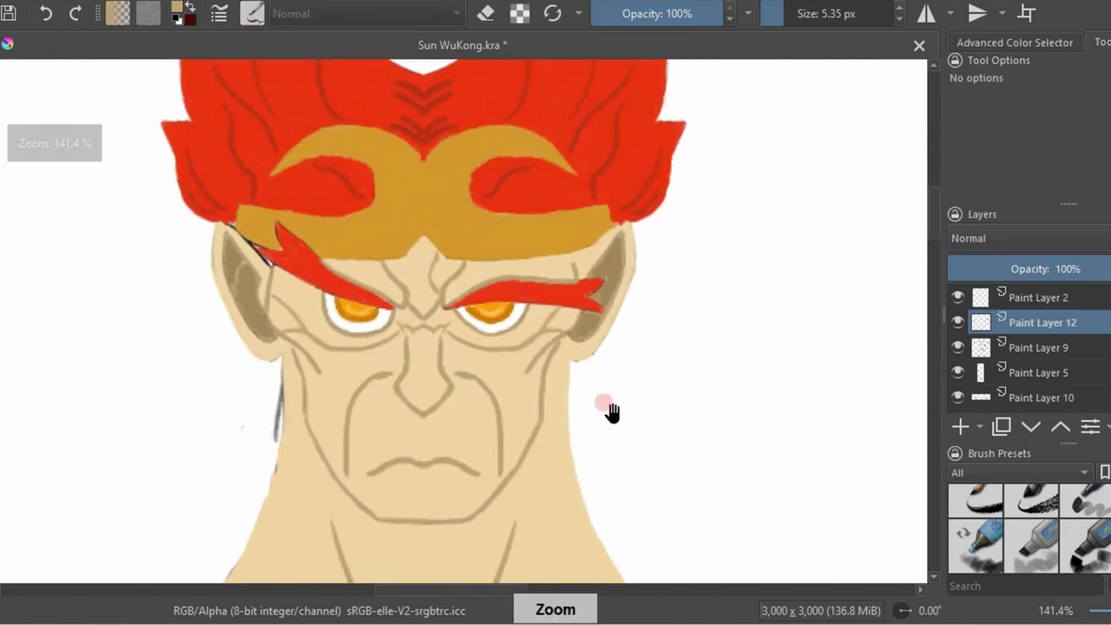
scroll(550, 452, "down", 2)
scroll(576, 342, "down", 5)
scroll(558, 198, "up", 3)
left_click(498, 198)
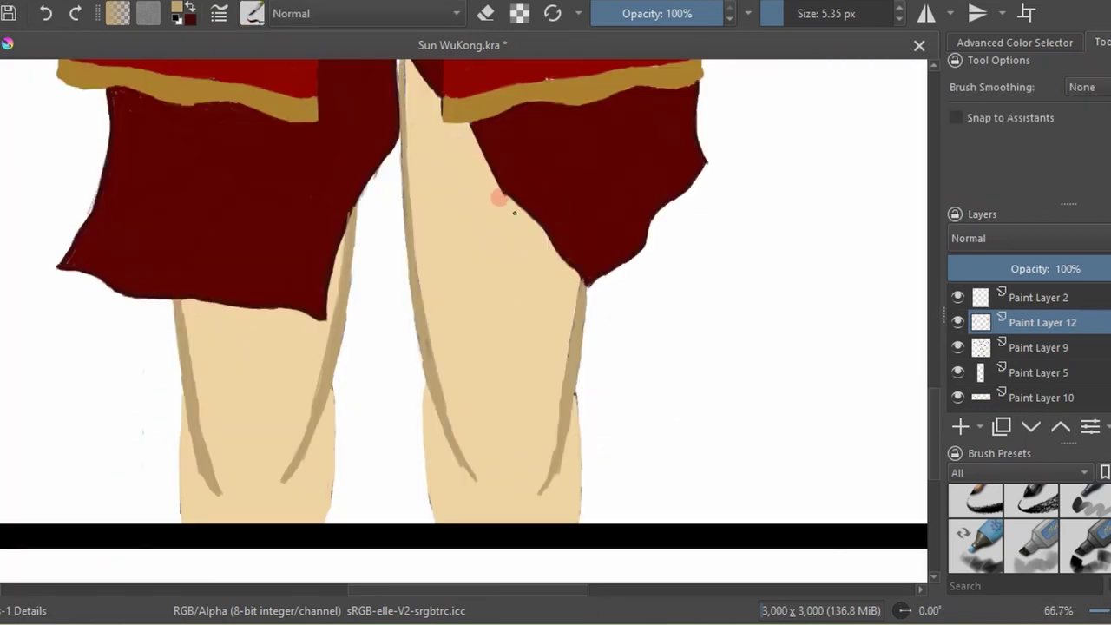
left_click_drag(523, 238, 508, 351)
left_click_drag(520, 405, 537, 422)
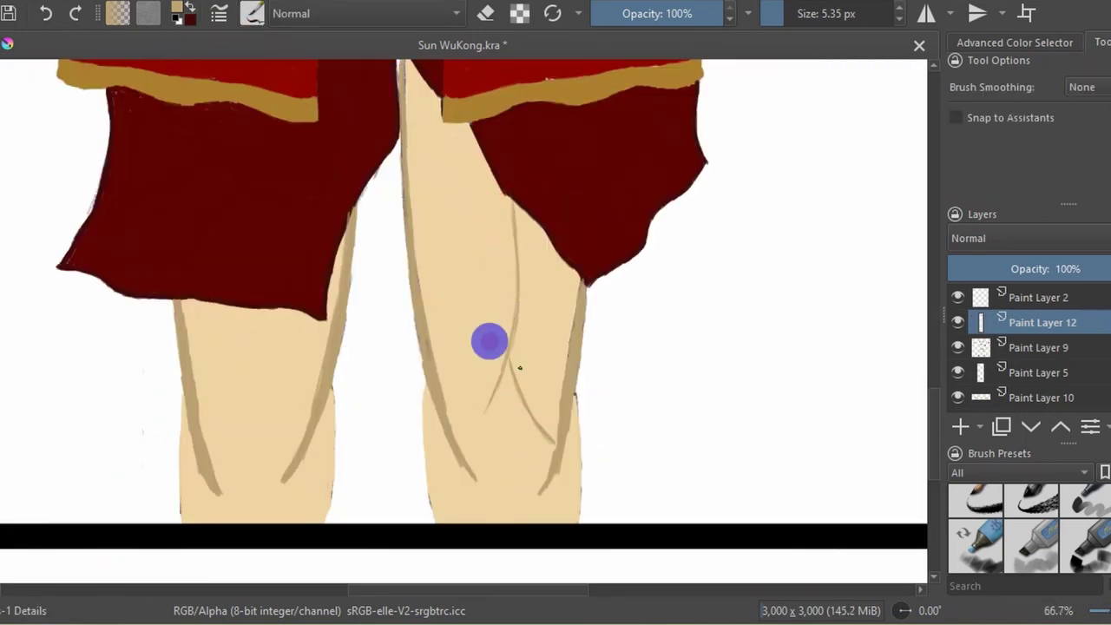
left_click_drag(488, 339, 456, 434)
scroll(442, 469, "down", 1)
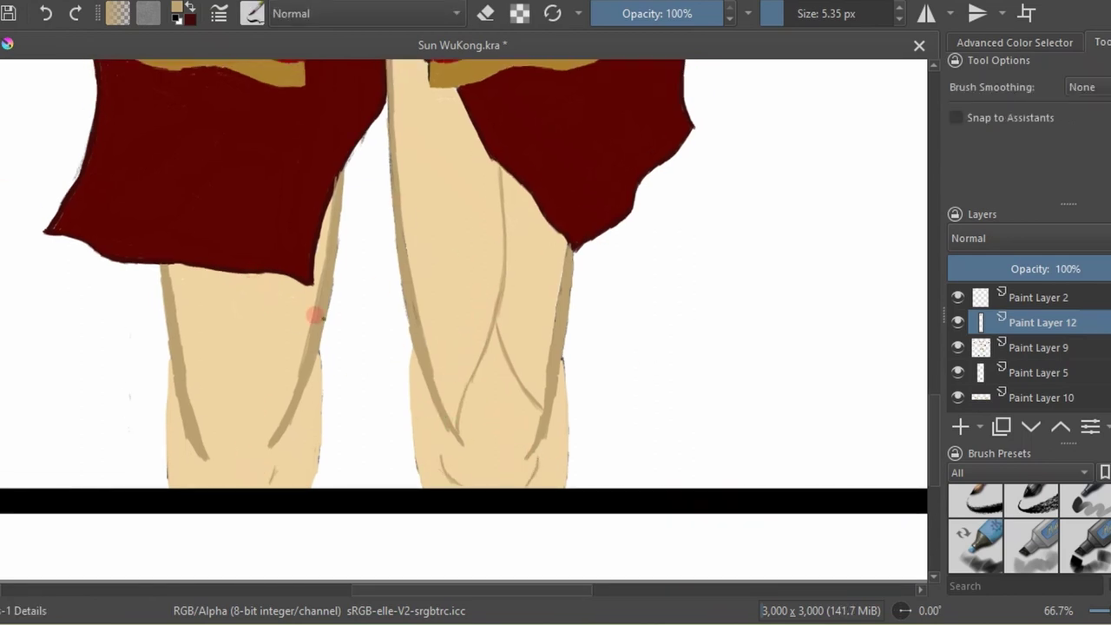
left_click(926, 13)
mouse_move(469, 425)
left_mouse_down()
mouse_move(491, 318)
mouse_move(530, 395)
left_mouse_up()
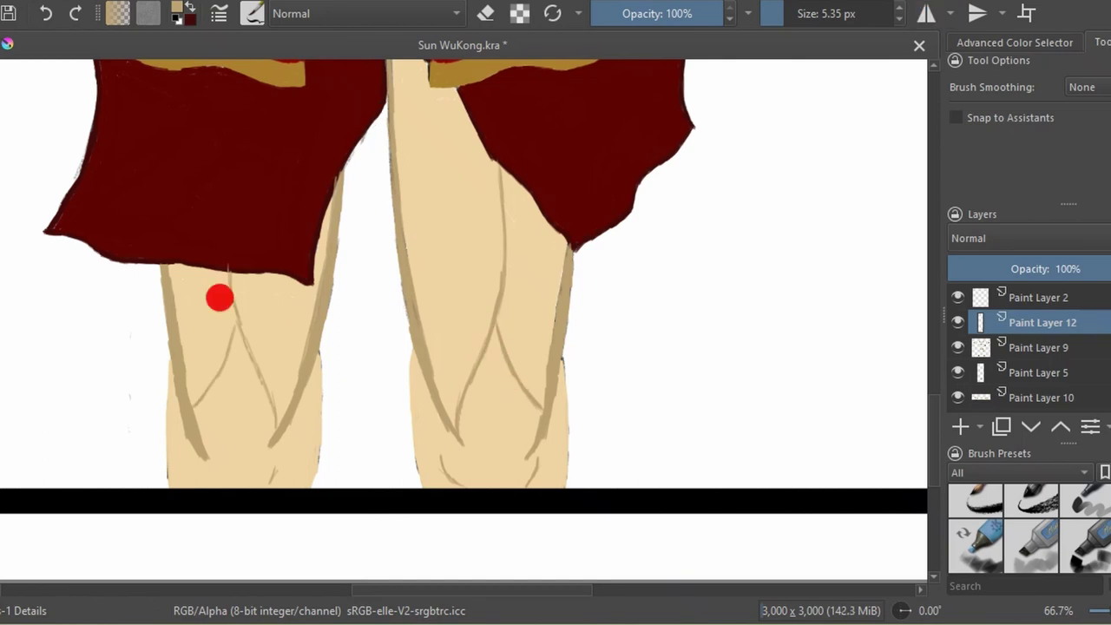
Switch to eraser, sample the cloth's dark red, then choose a normal painting brush preset.
key("e")
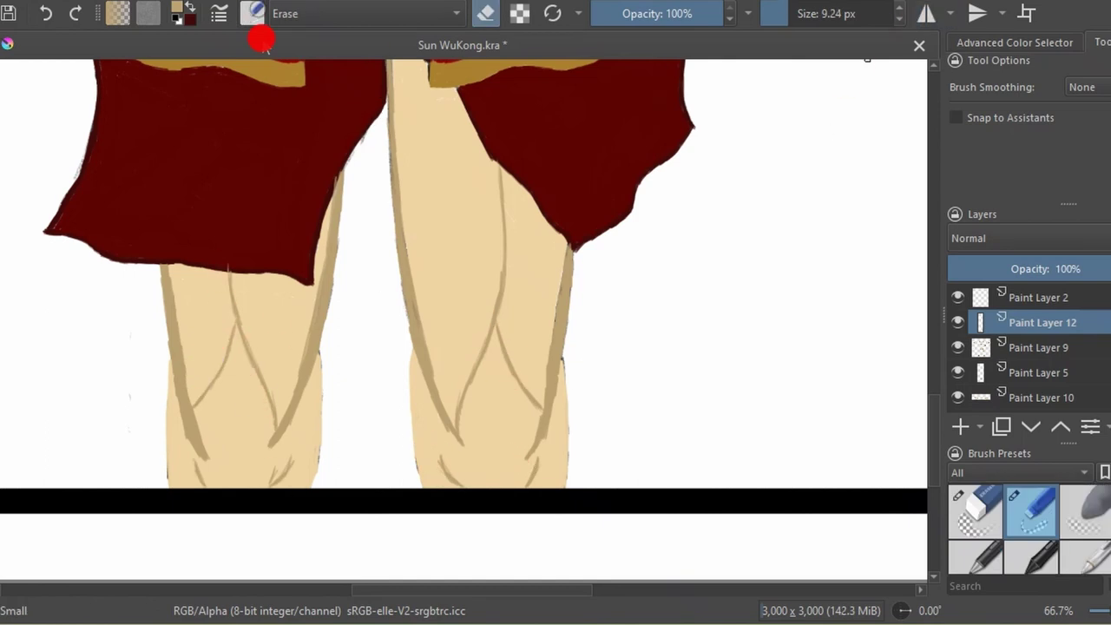
scroll(261, 455, "down", 5, "ctrl")
scroll(417, 429, "up", 3, "ctrl")
left_click(417, 429, "ctrl")
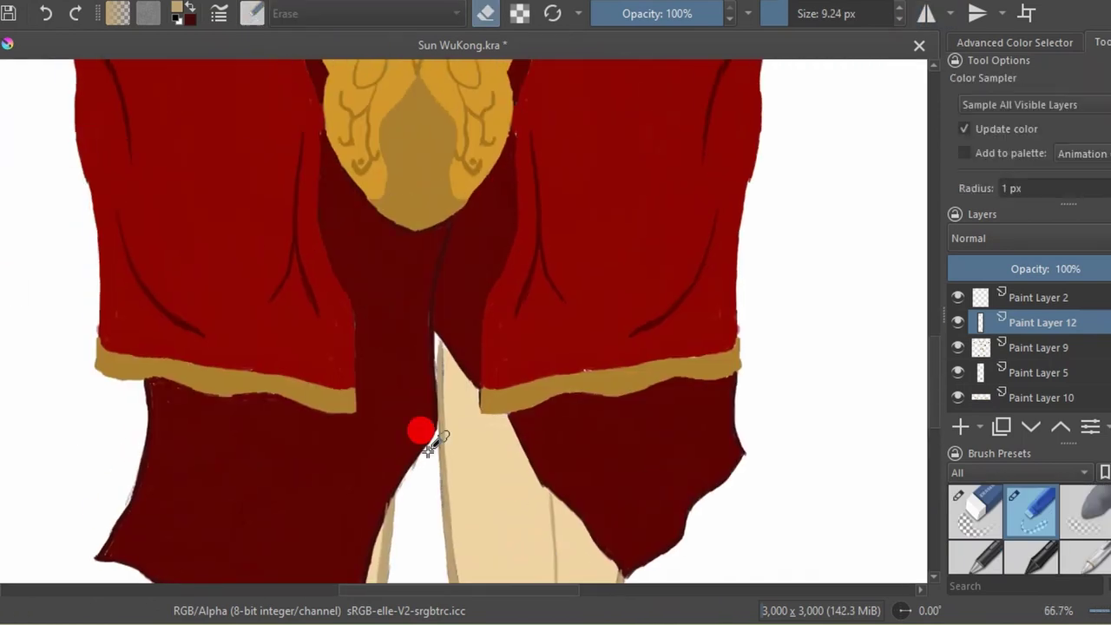
left_click(176, 13)
left_click(662, 507)
left_click(252, 13)
left_click(325, 84)
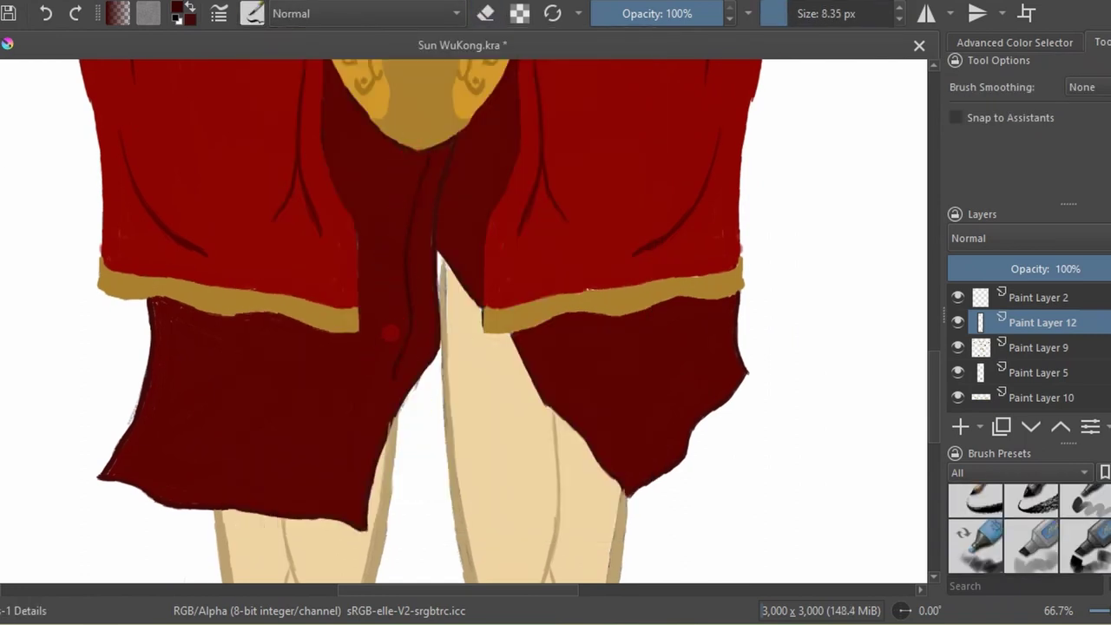
Add a new paint layer and pick an orange colour for the chest gem.
scroll(542, 343, "down", 3, "ctrl")
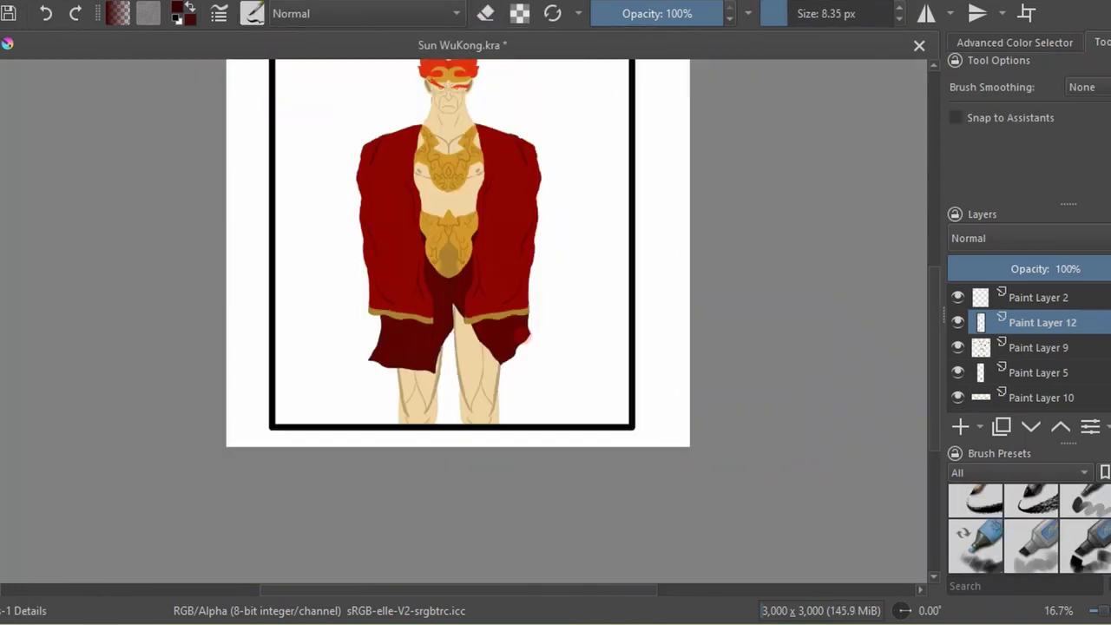
scroll(590, 473, "up", 3, "ctrl")
key("Insert")
left_click(378, 400, "ctrl")
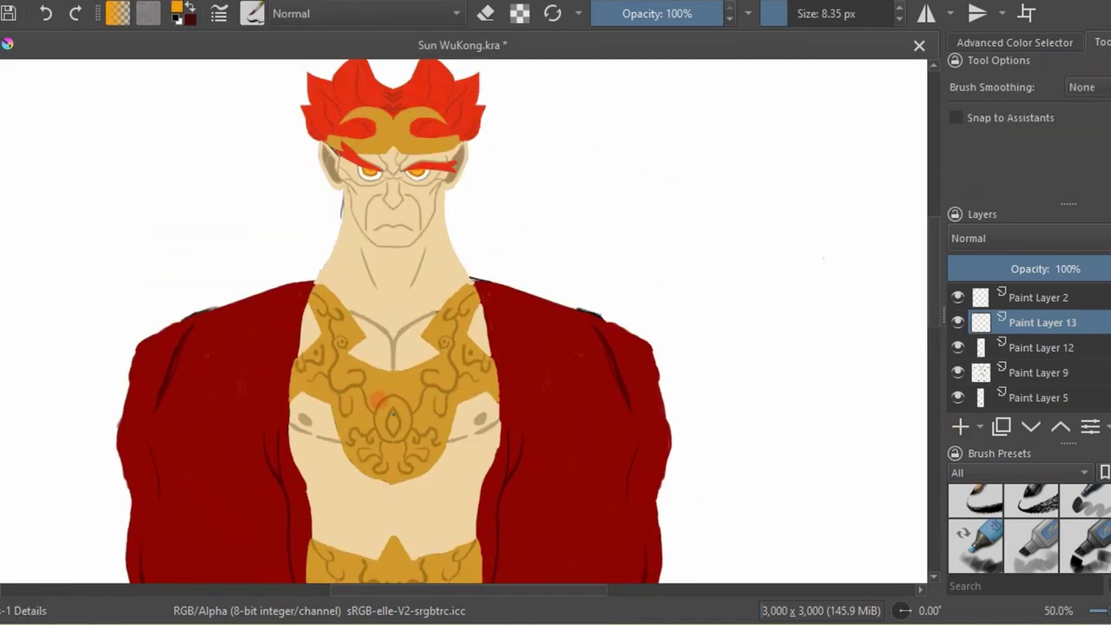
scroll(378, 401, "down", 2, "ctrl")
scroll(397, 402, "up", 3, "ctrl")
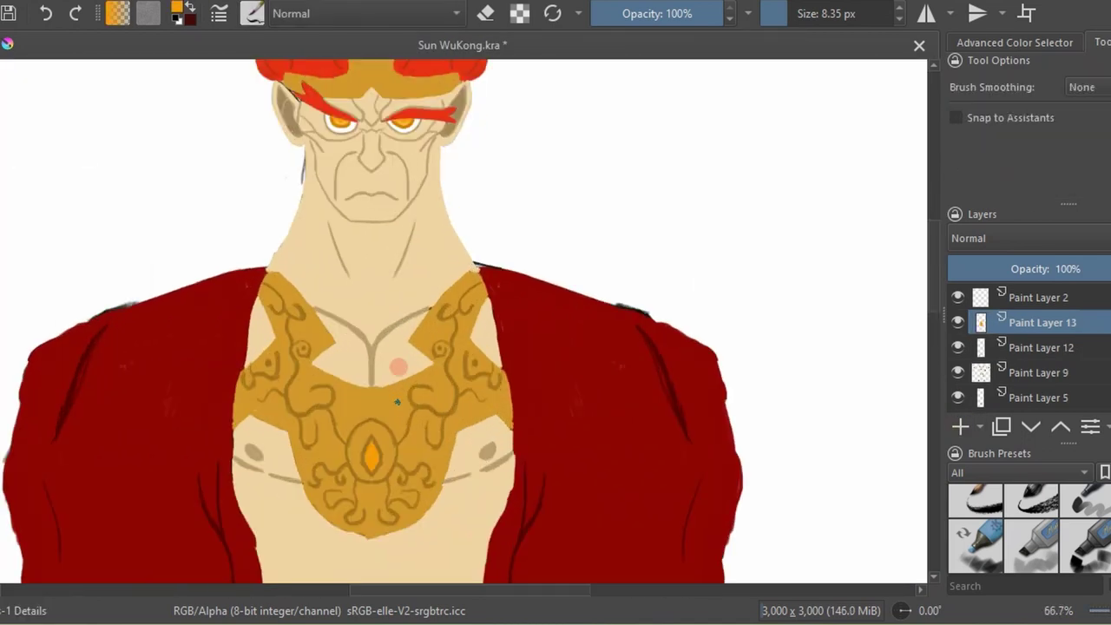
scroll(1021, 350, "down", 3)
scroll(576, 390, "down", 1, "ctrl")
scroll(576, 391, "down", 1, "ctrl")
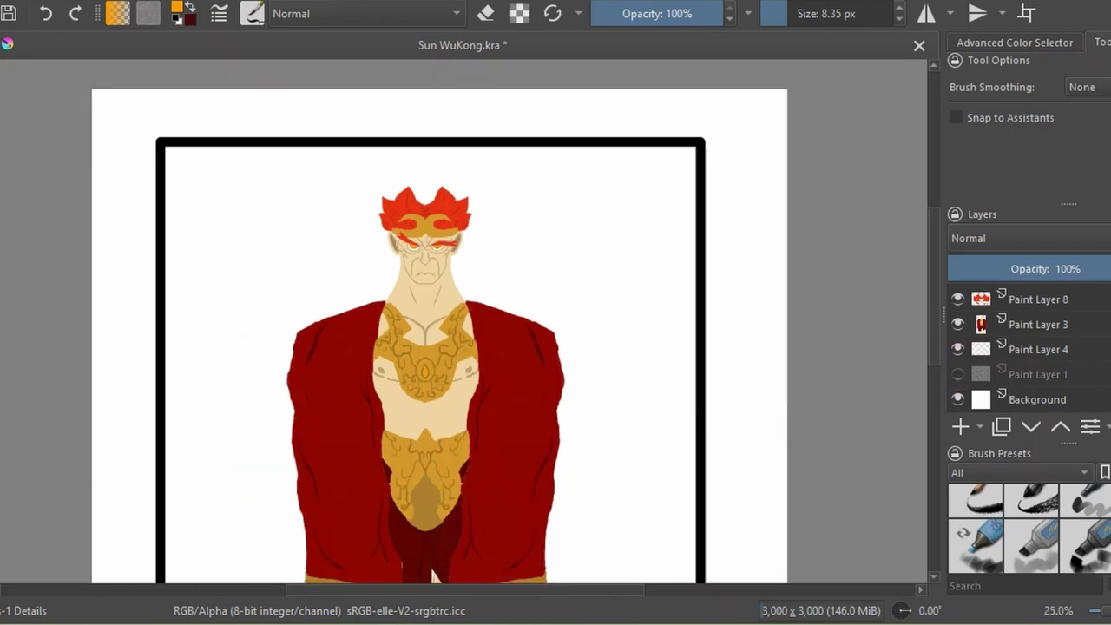
Add a new shading layer, choose a soft airbrush, and sample the skin tone.
left_click_drag(1038, 374, 1038, 401)
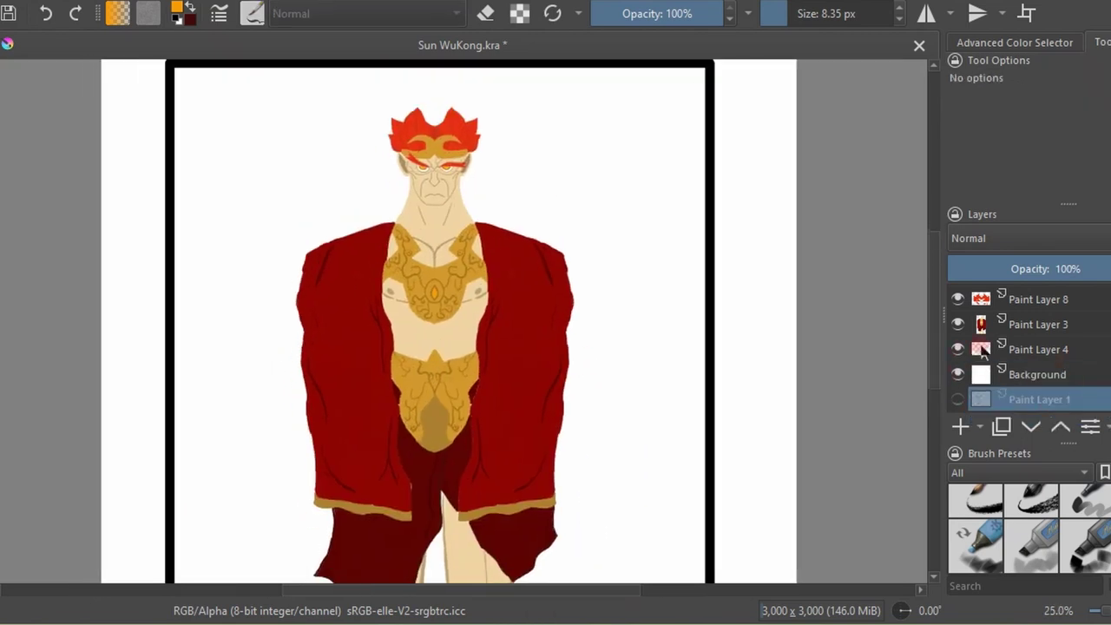
scroll(1038, 348, "up", 3)
scroll(1084, 355, "down", 3)
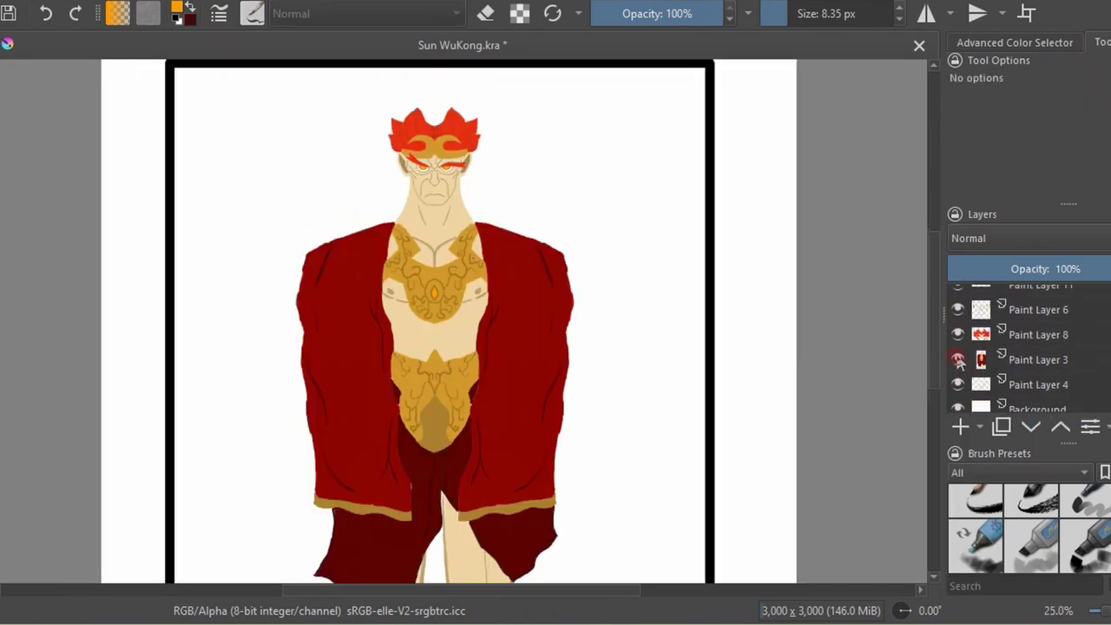
scroll(1084, 355, "up", 1)
scroll(1038, 348, "up", 3)
left_click(1042, 322)
right_click(448, 285)
left_click(476, 418)
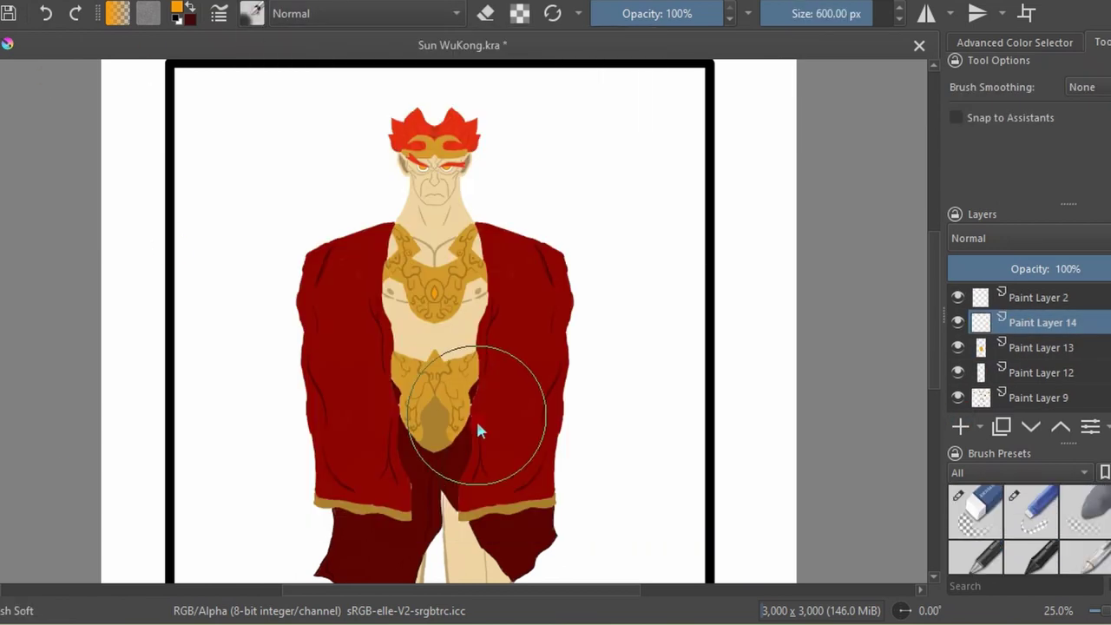
key("plus")
key("plus")
left_click(388, 373, "ctrl")
key("plus")
key("plus")
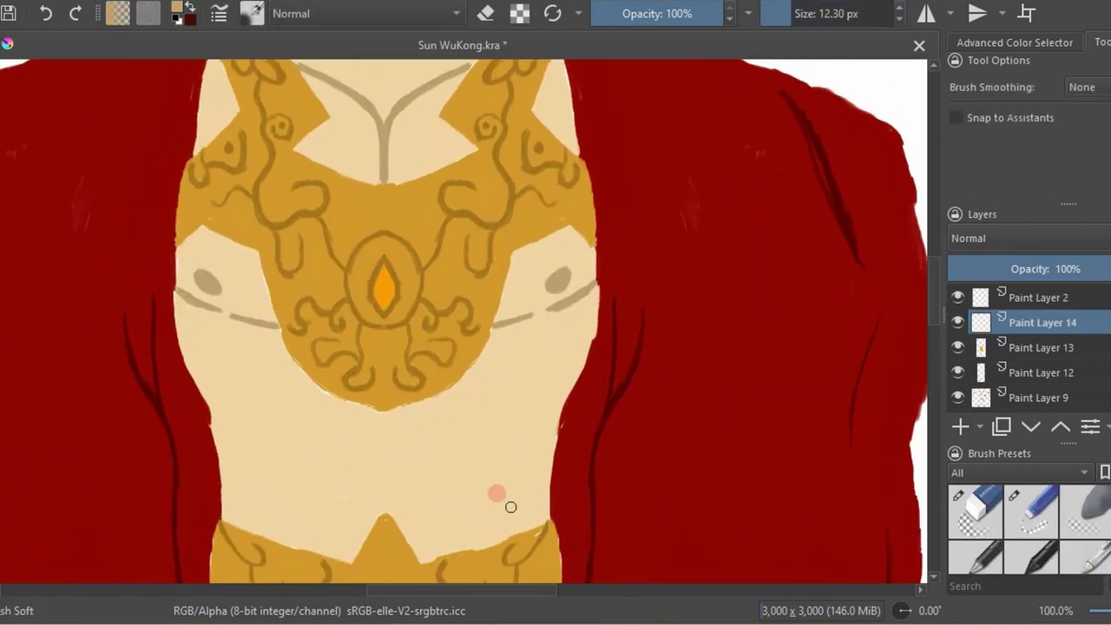
Shade along the breastplate's lower edge, left chest line and both torso sides.
left_click_drag(276, 340, 492, 342)
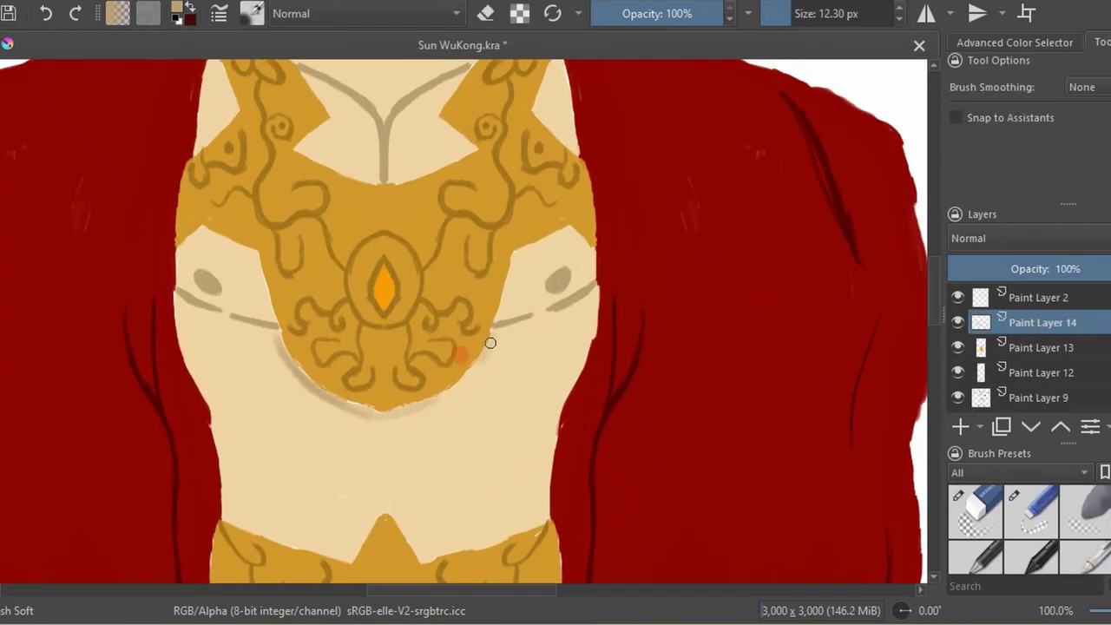
left_click_drag(168, 290, 270, 347)
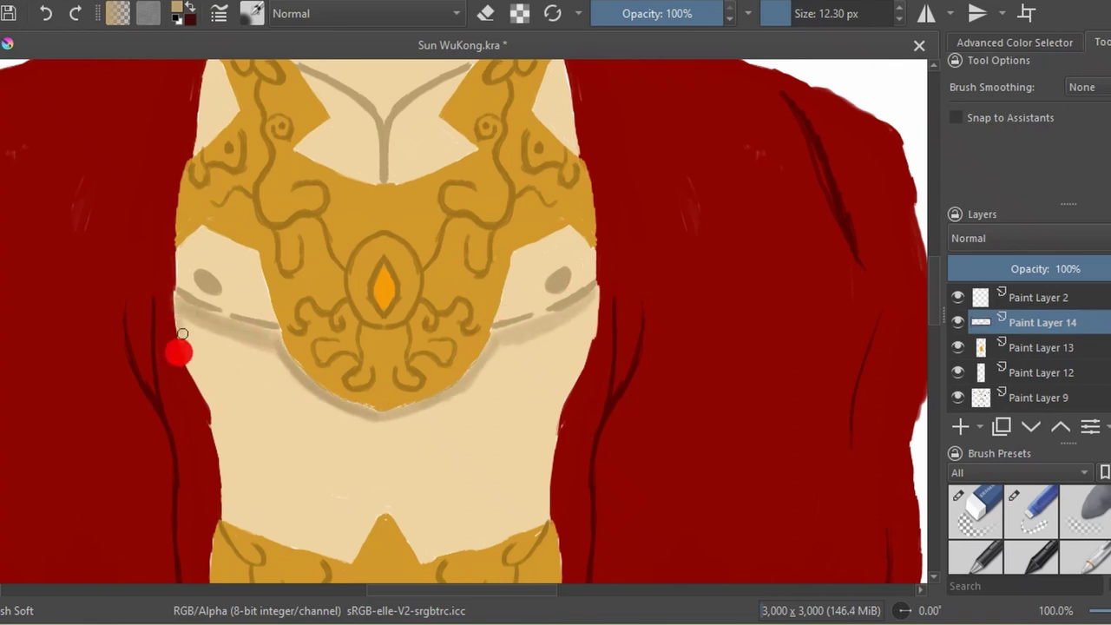
left_click_drag(183, 334, 221, 513)
left_click_drag(599, 293, 549, 473)
left_click_drag(425, 561, 379, 514)
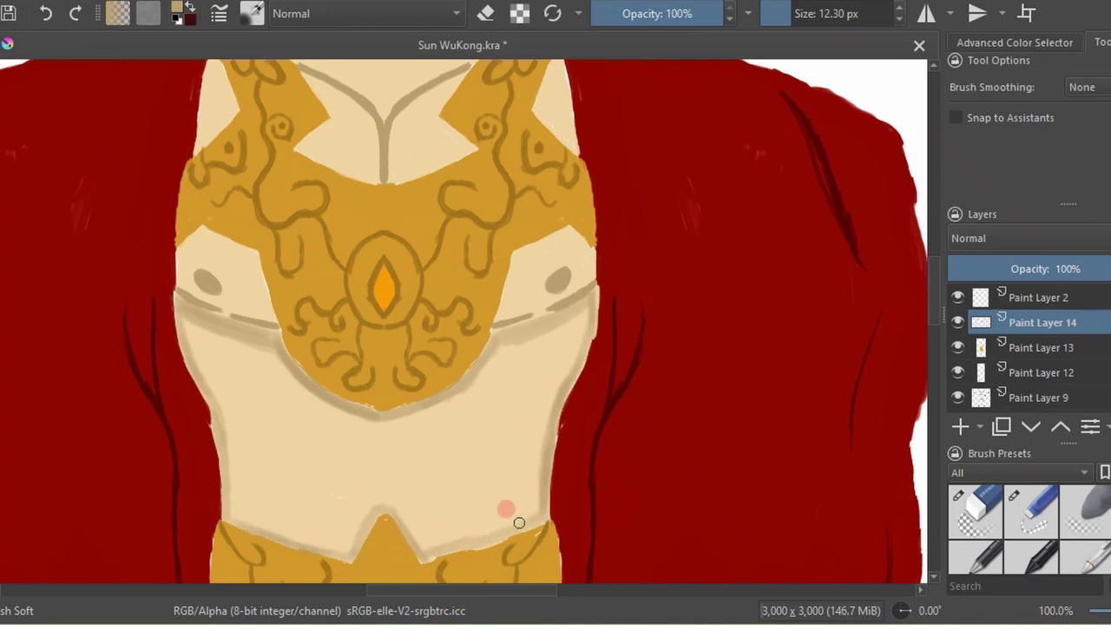
scroll(515, 521, "down", 5)
scroll(468, 278, "up", 5)
Shade the jawline, under the chin, and both neck lines.
left_click_drag(254, 135, 317, 222)
left_click_drag(451, 198, 478, 151)
mouse_move(458, 217)
left_mouse_down()
mouse_move(384, 234)
mouse_move(299, 219)
left_mouse_up()
left_click_drag(292, 227, 329, 321)
left_click_drag(439, 234, 364, 378)
left_click(46, 14)
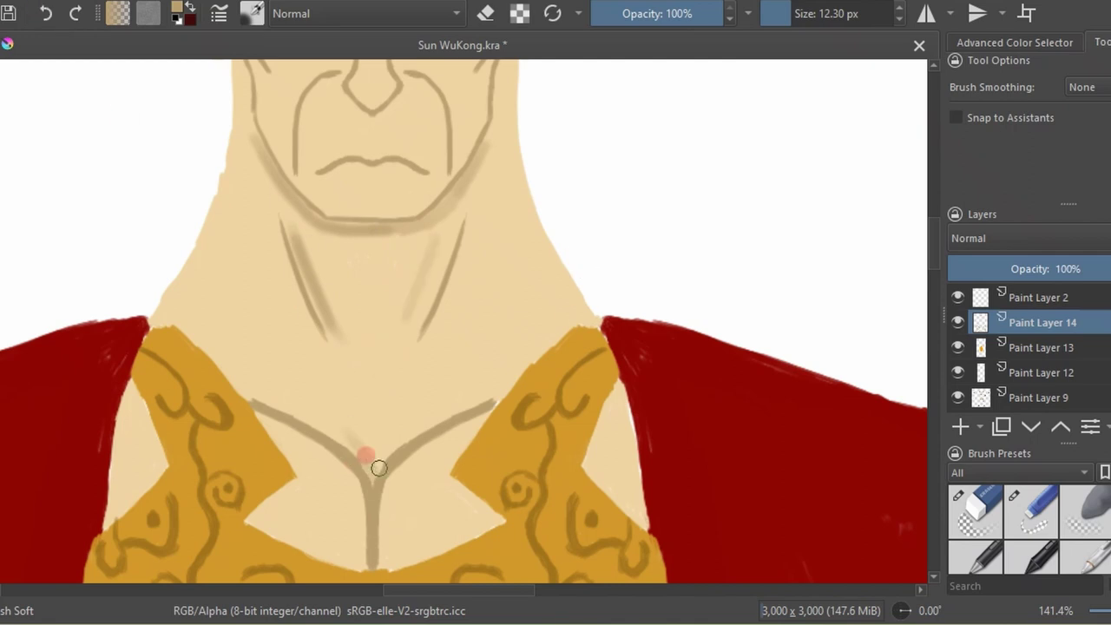
Shade the left collar line and mirror it to the right side.
left_click_drag(379, 468, 192, 330)
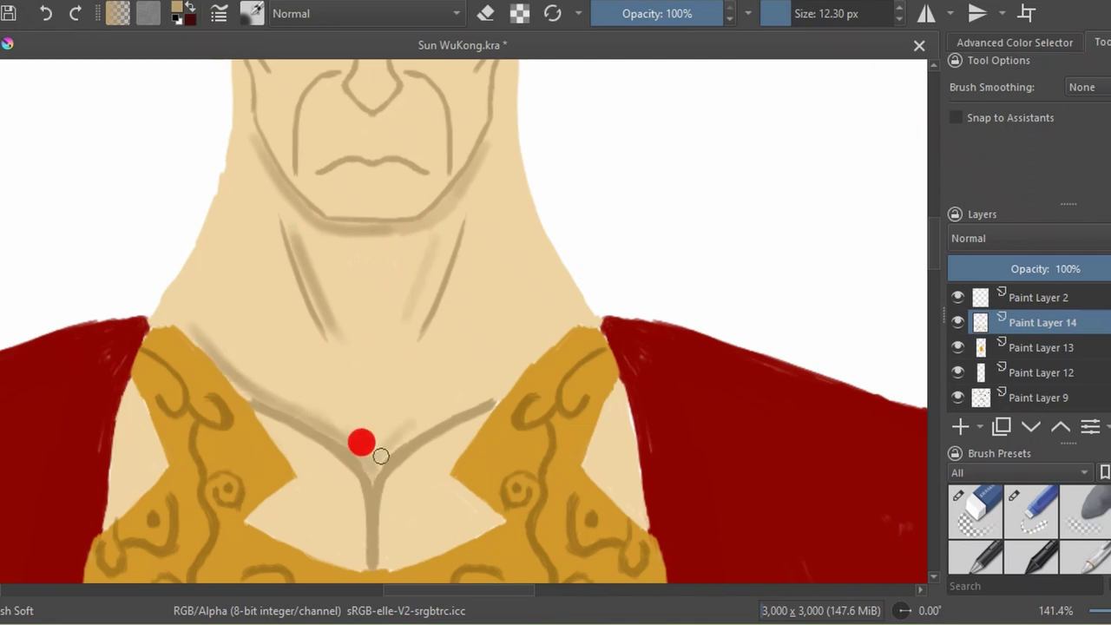
left_click(924, 14)
mouse_move(356, 447)
left_mouse_down()
mouse_move(281, 405)
mouse_move(193, 330)
left_mouse_up()
key("2")
Shade the inner and outer edges of both legs and knees.
scroll(565, 387, "up", 2)
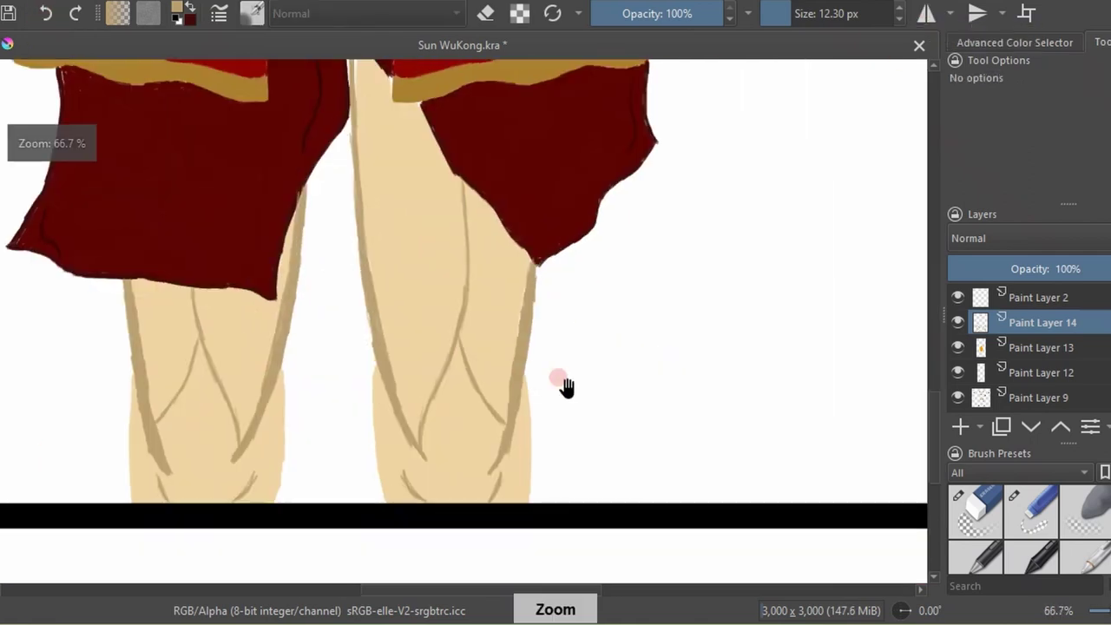
left_click_drag(566, 386, 551, 421)
left_click_drag(363, 417, 399, 491)
left_click_drag(247, 414, 262, 493)
left_click_drag(139, 503, 112, 459)
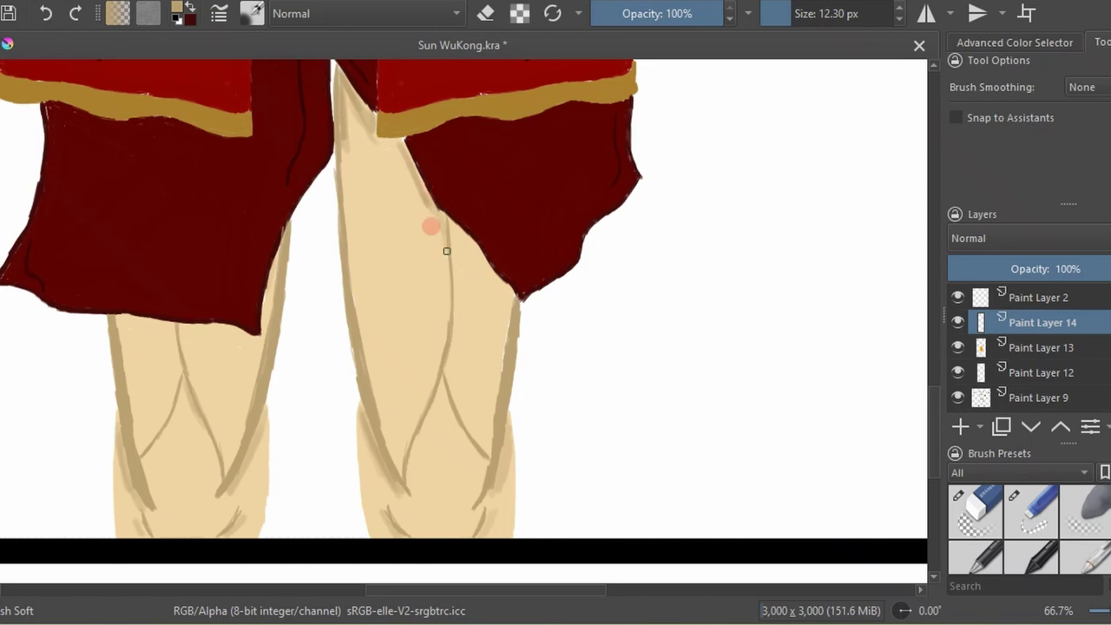
Sample the robe's red from the canvas and enable mirrored brush painting.
key("2")
key("p")
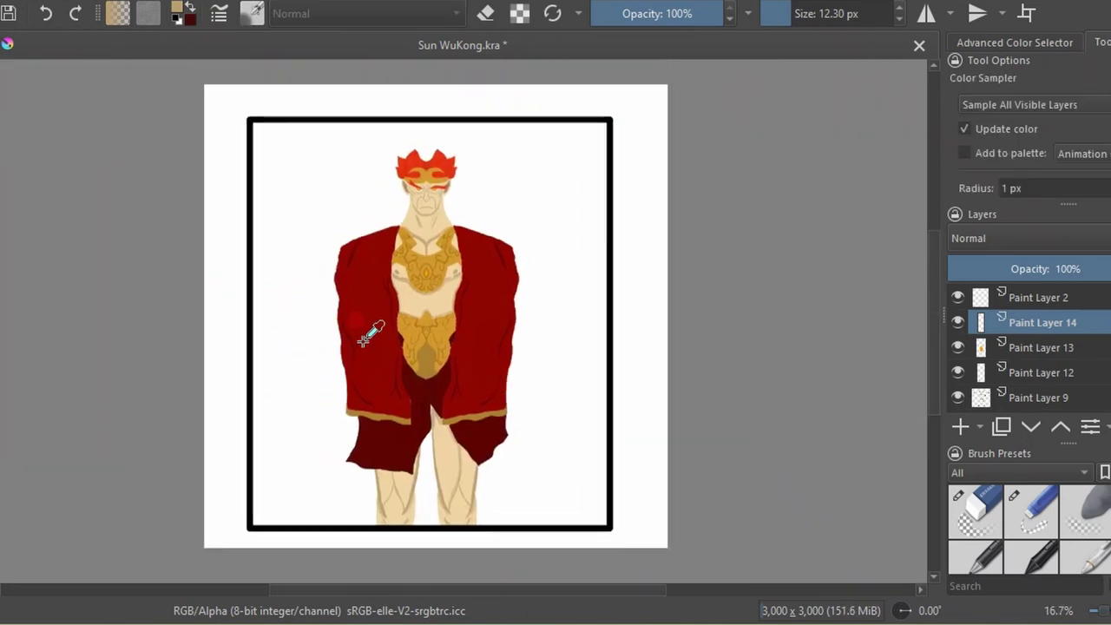
left_click(363, 341)
key("b")
key("plus")
key("plus")
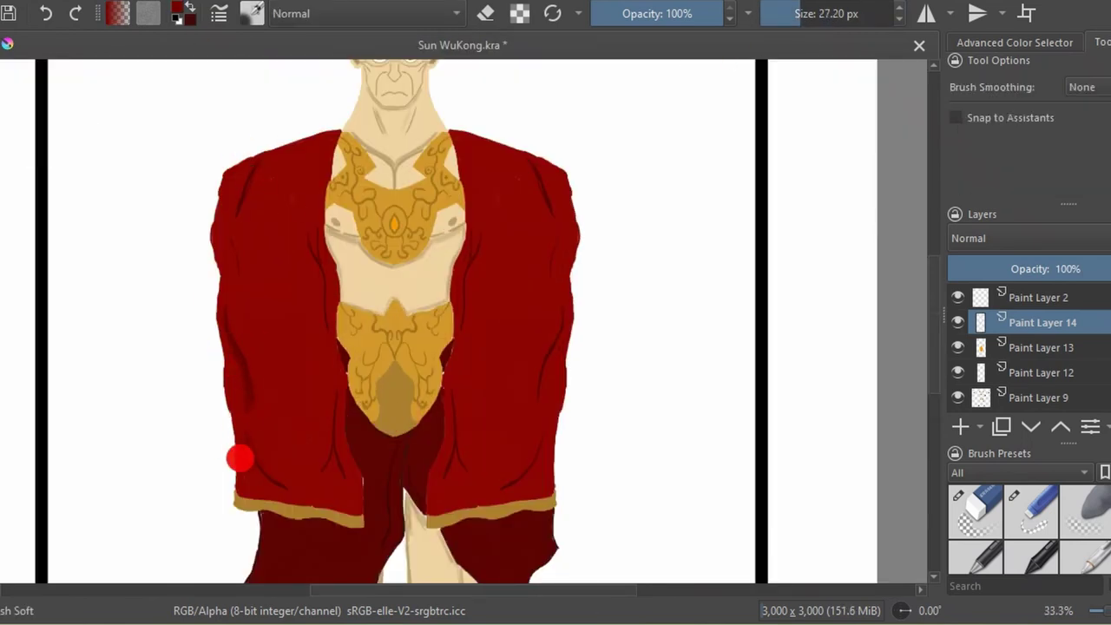
key("m")
key("minus")
key("minus")
key("minus")
key("plus")
key("plus")
key("plus")
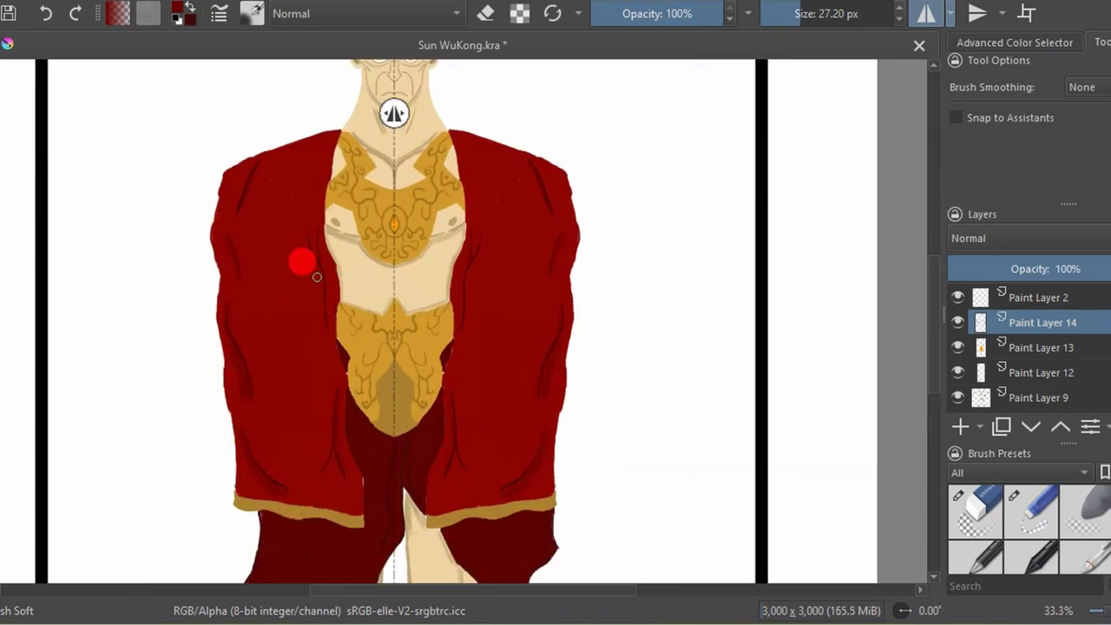
Turn mirror off, switch to the colour picker, then back to the freehand brush.
key("minus")
key("minus")
key("minus")
key("m")
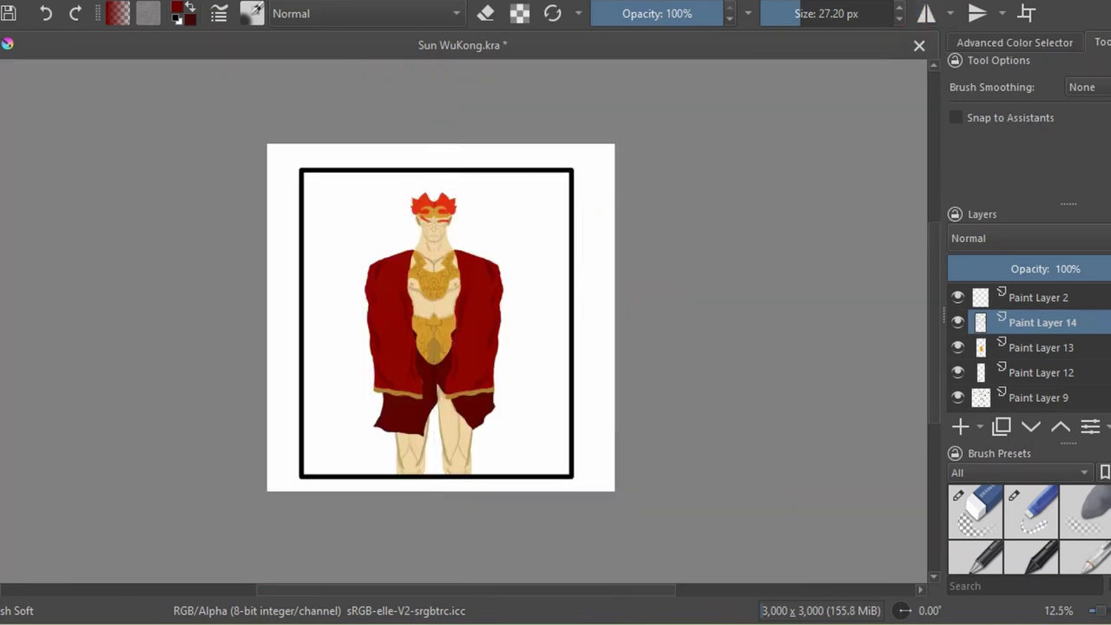
key("p")
key("plus")
key("plus")
key("plus")
key("b")
scroll(377, 318, "down", 3)
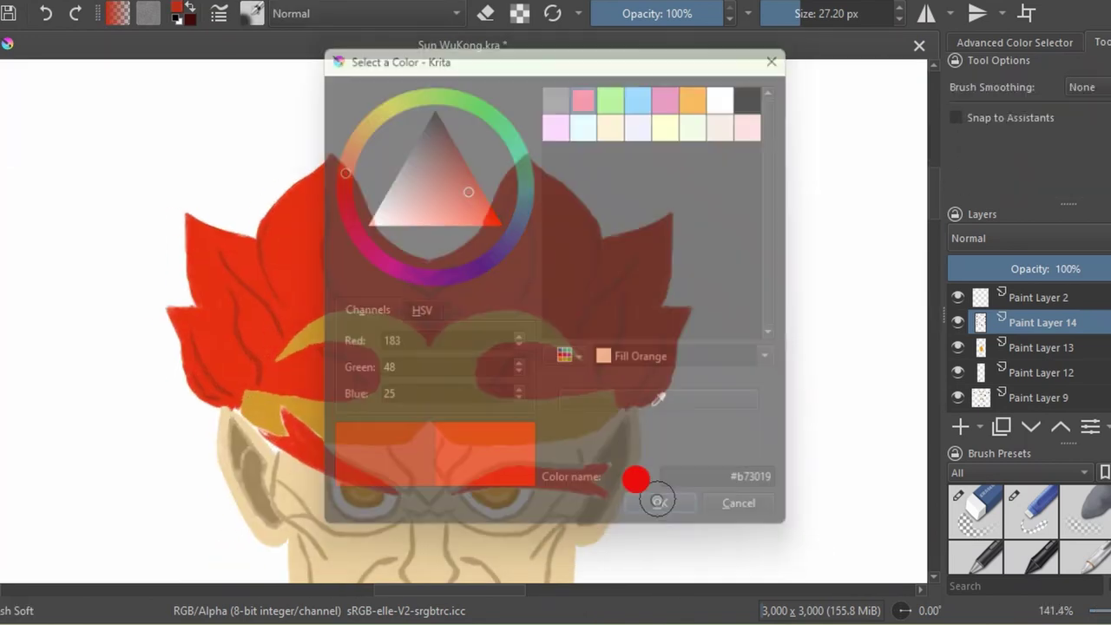
Paint mirrored red shading into the flame headdress and merge the layer down.
key("m")
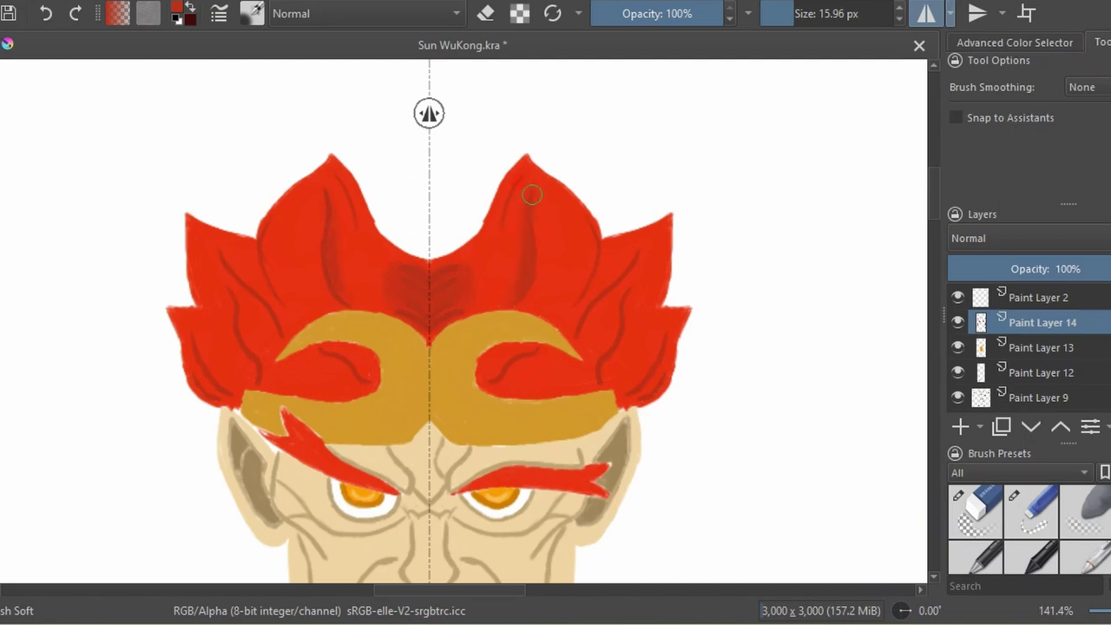
left_click_drag(649, 366, 577, 254)
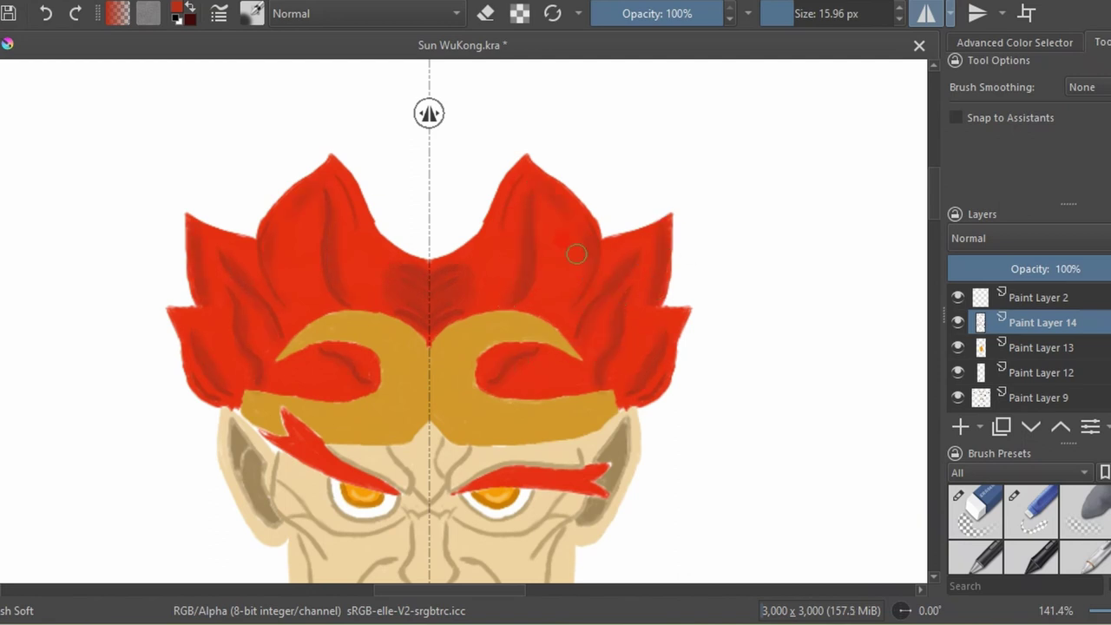
key("2")
key("ctrl+e")
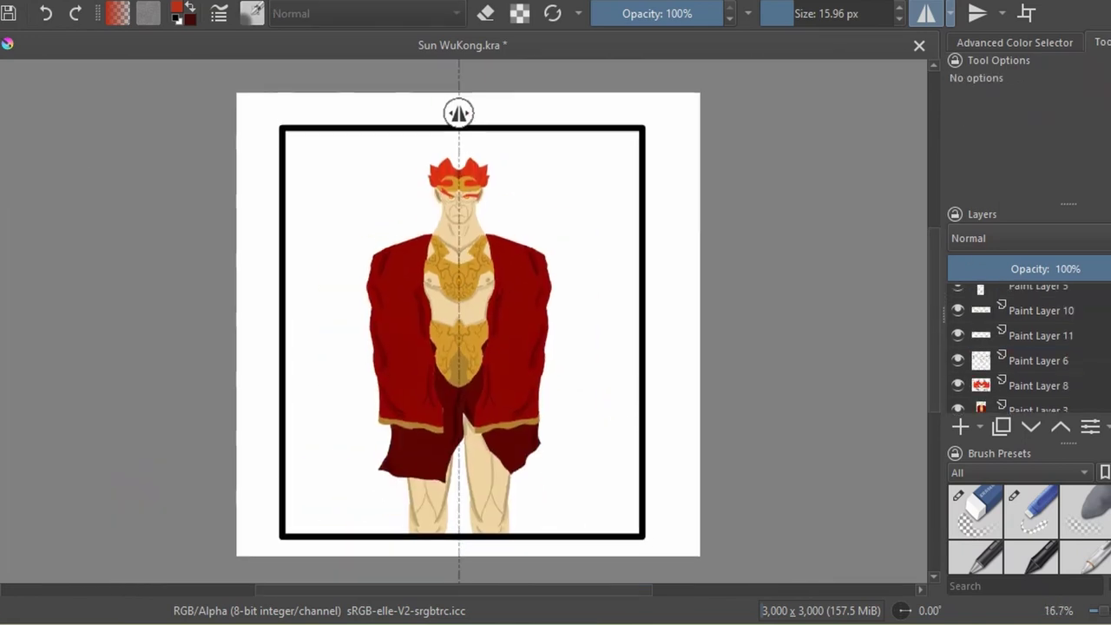
Merge the figure layers together and hide Paint Layer 4.
left_click(144, 270)
left_click(144, 270)
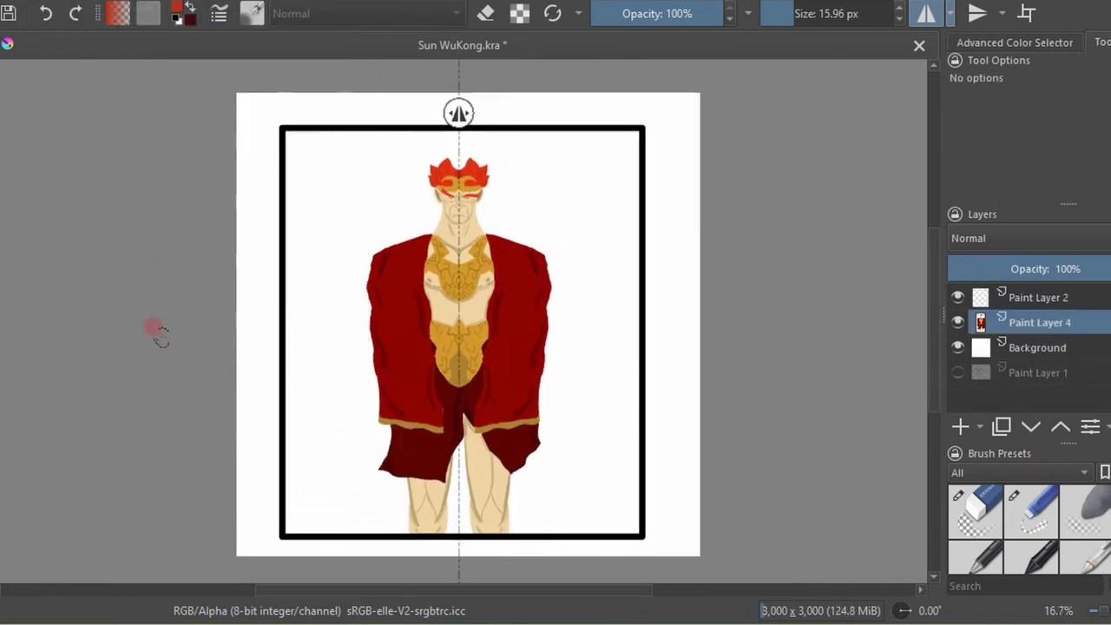
right_click(1068, 348)
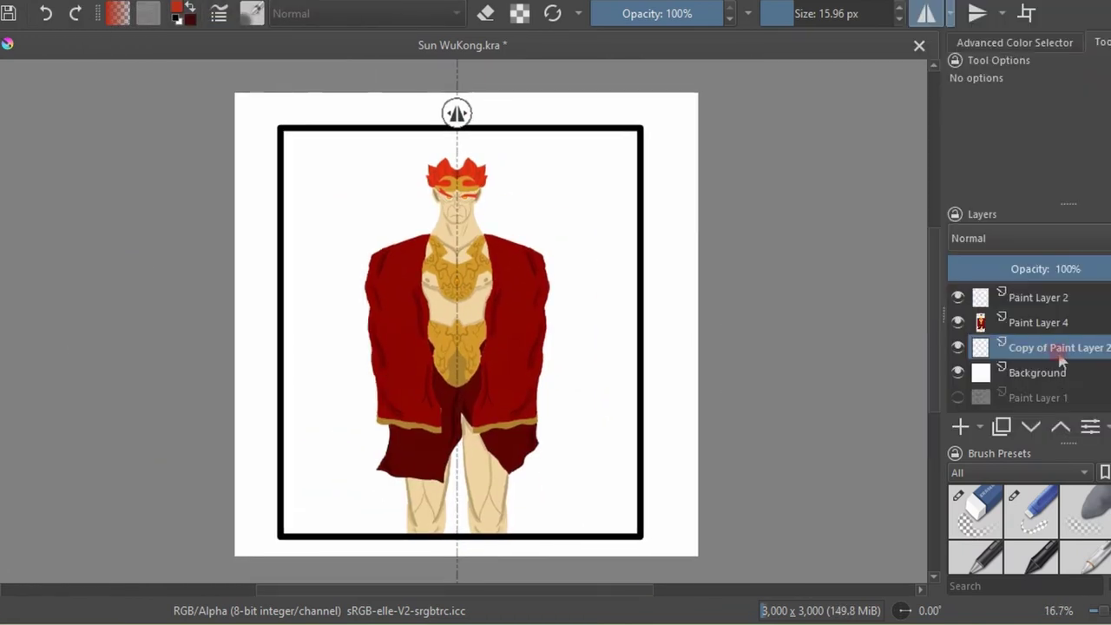
Pencil-sketch a horizontal ground line and a long flat rock above it.
key("b")
left_click_drag(289, 450, 635, 455)
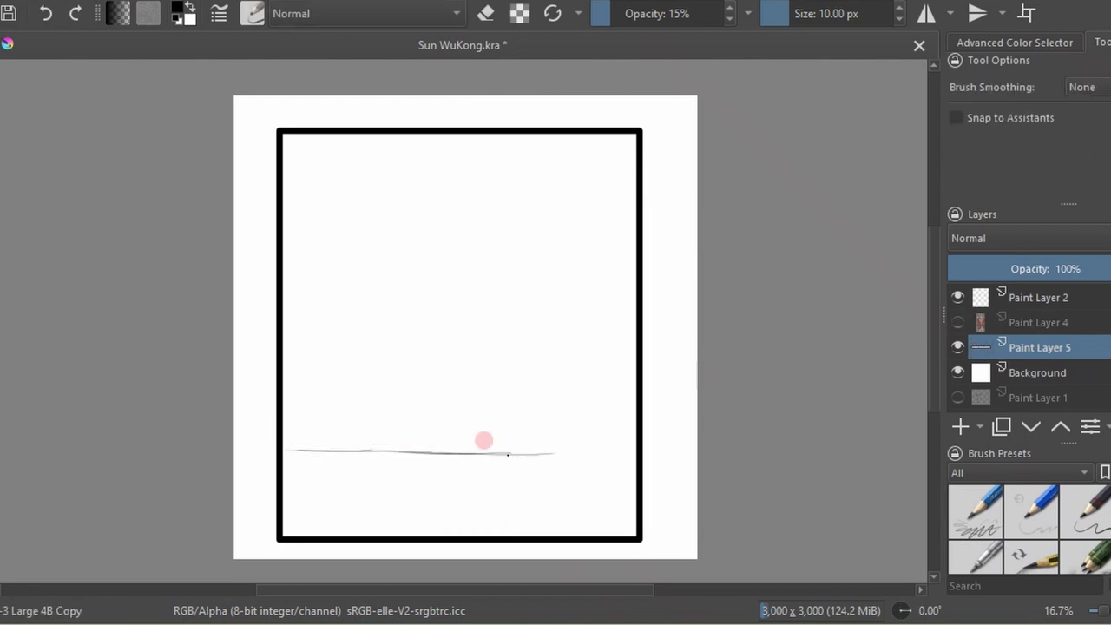
scroll(486, 492, "up", 1)
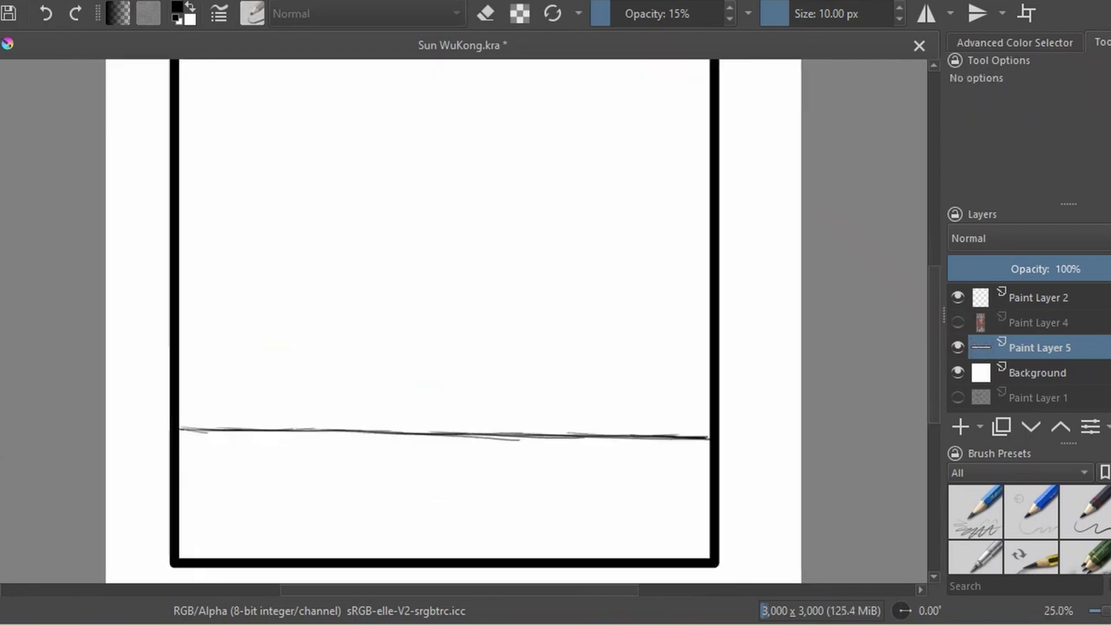
left_click(592, 405)
mouse_move(615, 406)
left_mouse_down()
mouse_move(626, 402)
mouse_move(387, 377)
left_mouse_up()
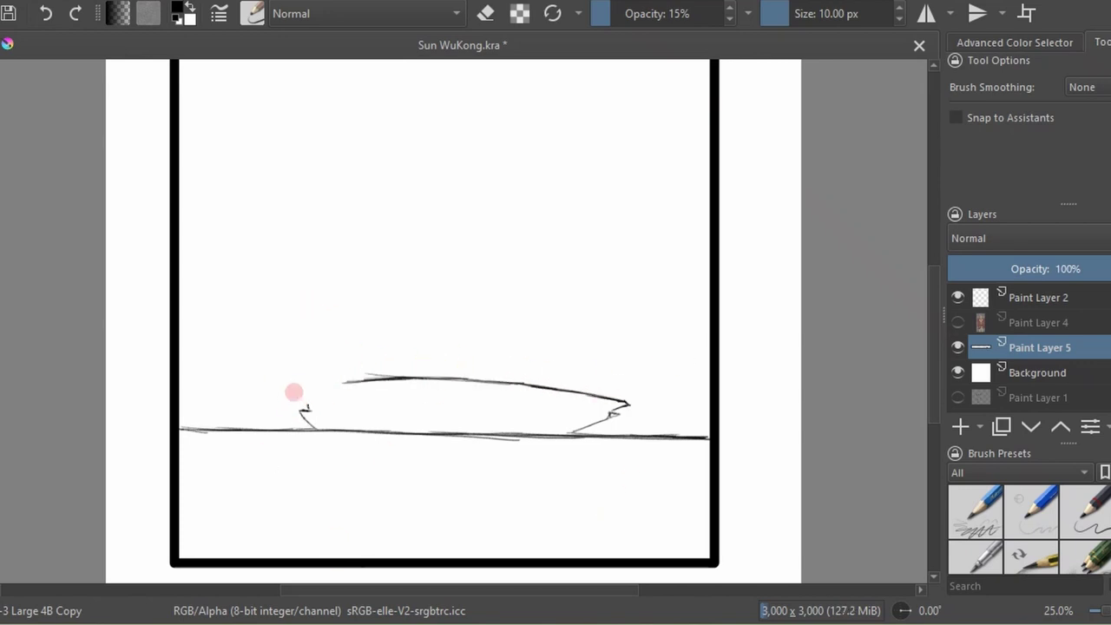
Erase the stray zigzag at the rock's left end and add empty Paint Layer 6.
key("e")
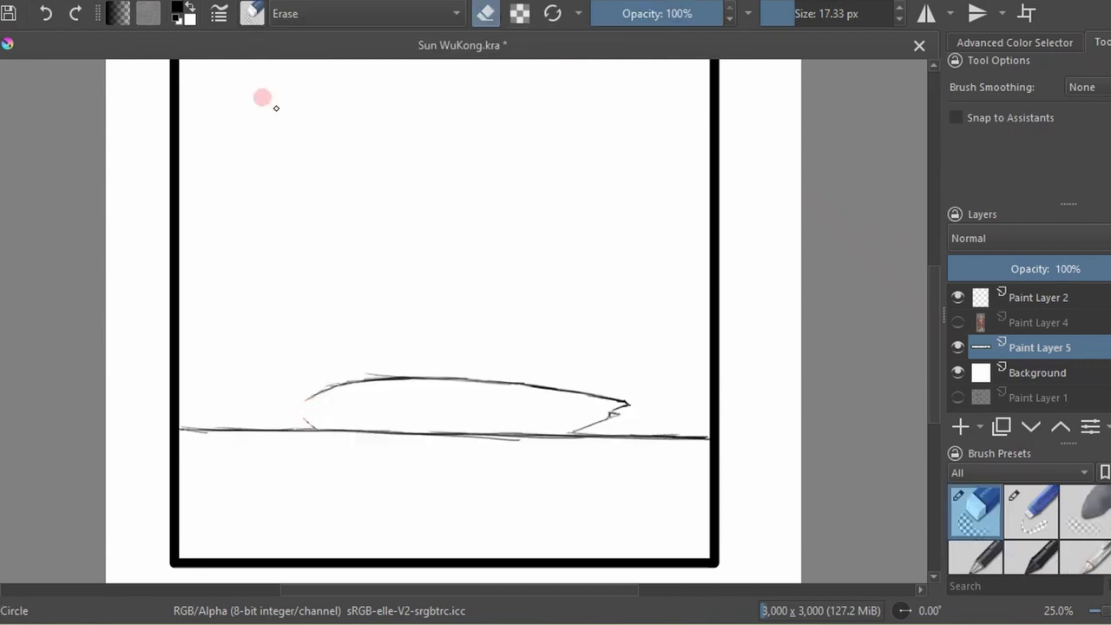
left_click_drag(308, 401, 304, 423)
key("e")
key("e")
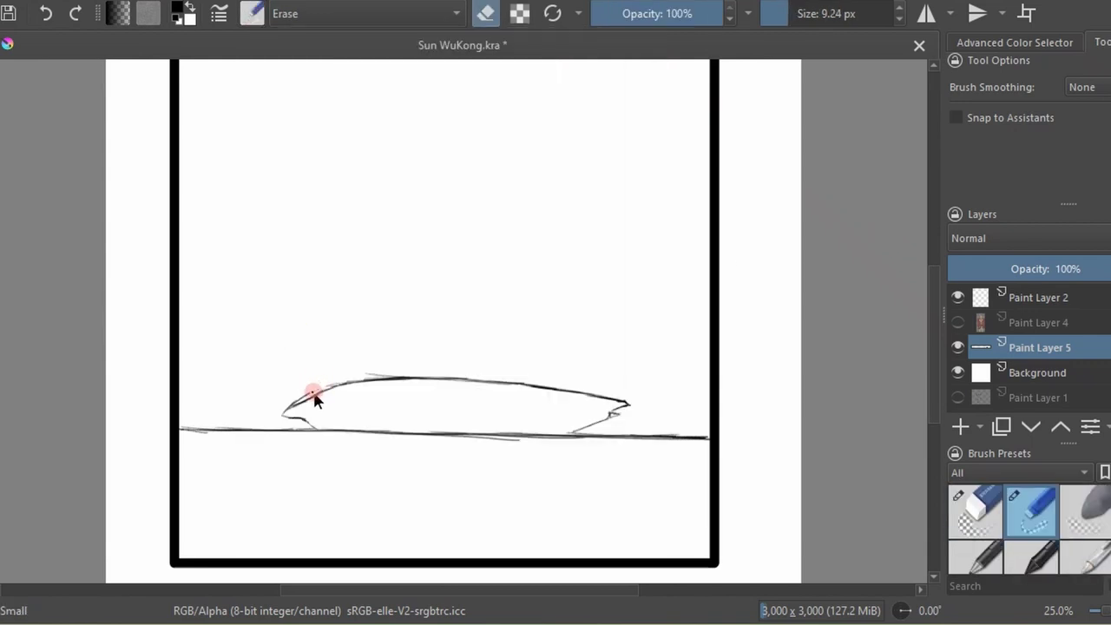
left_click(252, 13)
left_click(377, 86)
left_click(252, 13)
Sketch a rock side rising from the flat rock, with a top ledge extending left.
key("Insert")
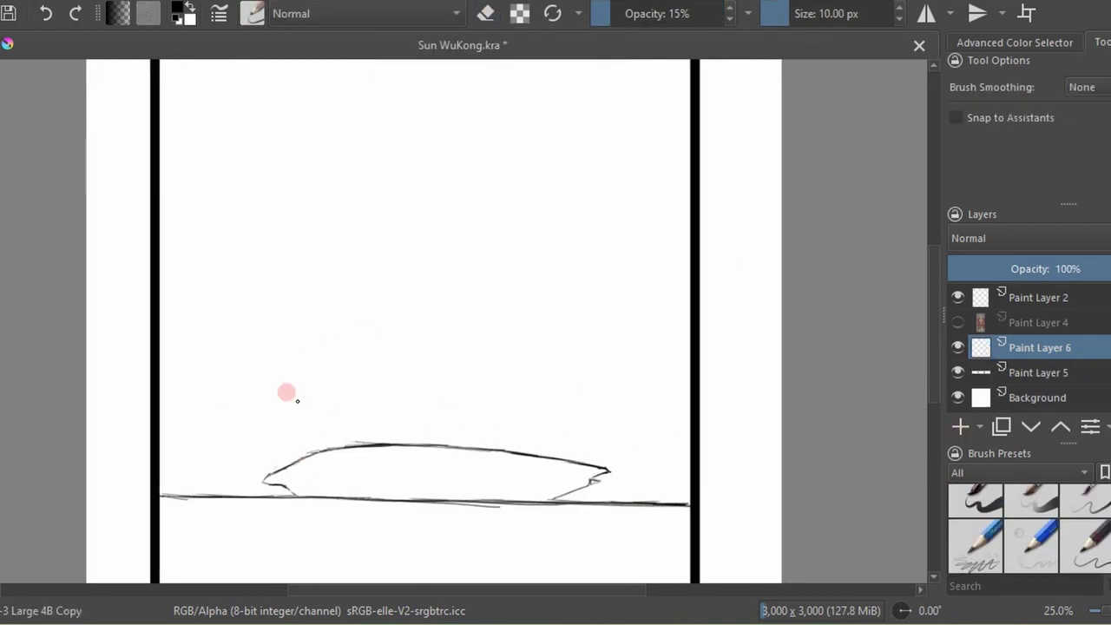
mouse_move(282, 459)
left_mouse_down()
mouse_move(342, 374)
mouse_move(199, 345)
left_mouse_up()
left_click_drag(343, 372, 159, 373)
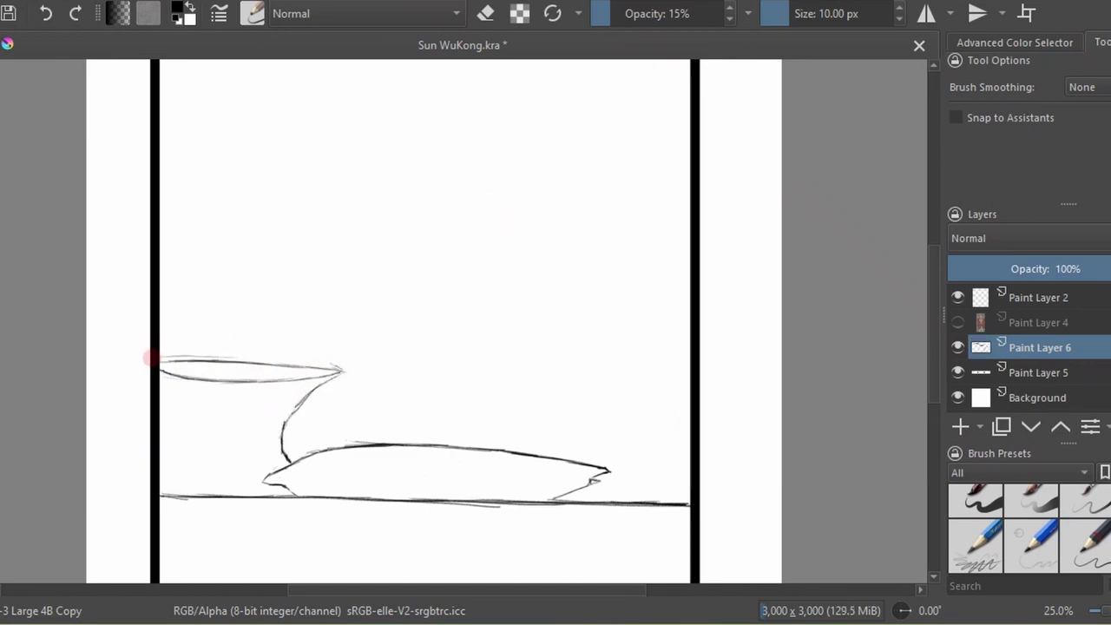
left_click(252, 13)
left_click(261, 69)
left_click(252, 13)
left_click(377, 86)
Outline a higher lens-topped rock, including its darkened top edge and right side.
key("minus")
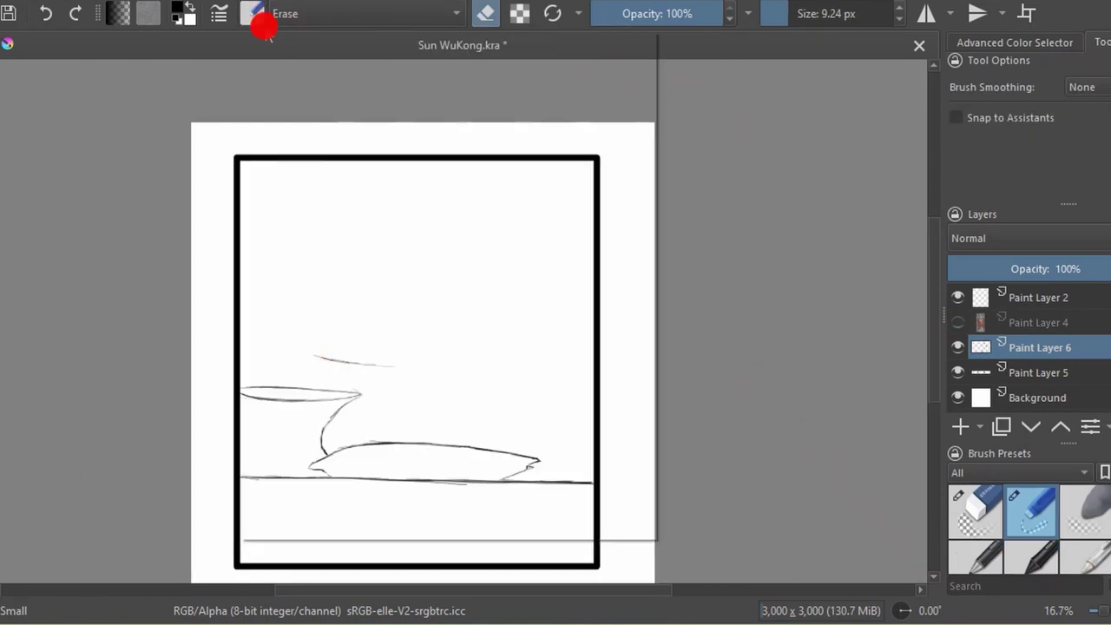
left_click_drag(314, 355, 462, 361)
key("plus")
key("plus")
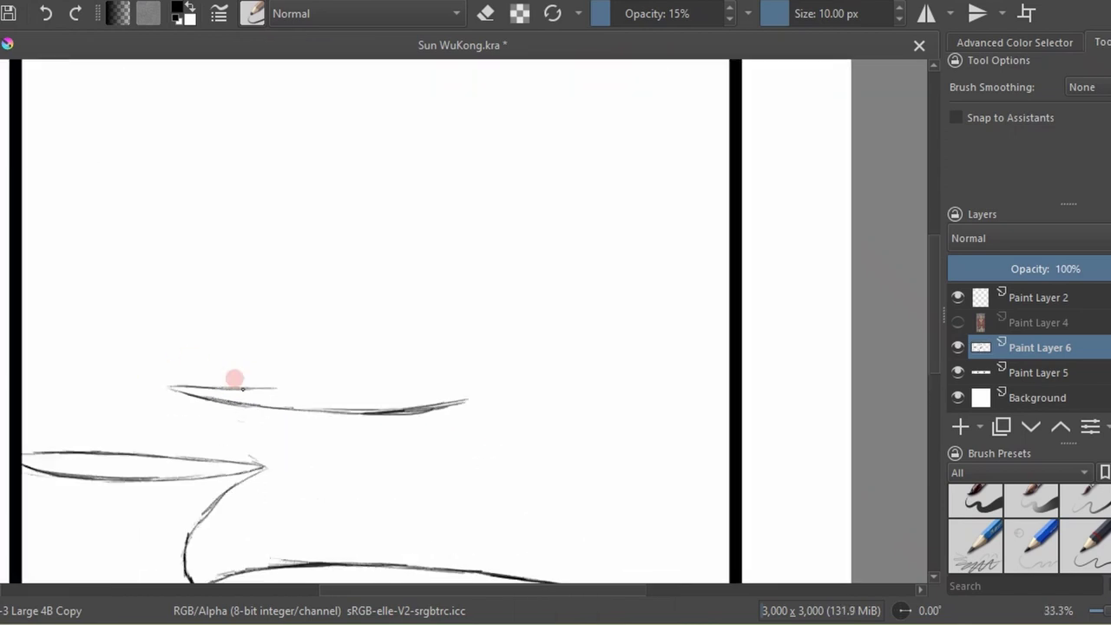
left_click_drag(234, 388, 356, 410)
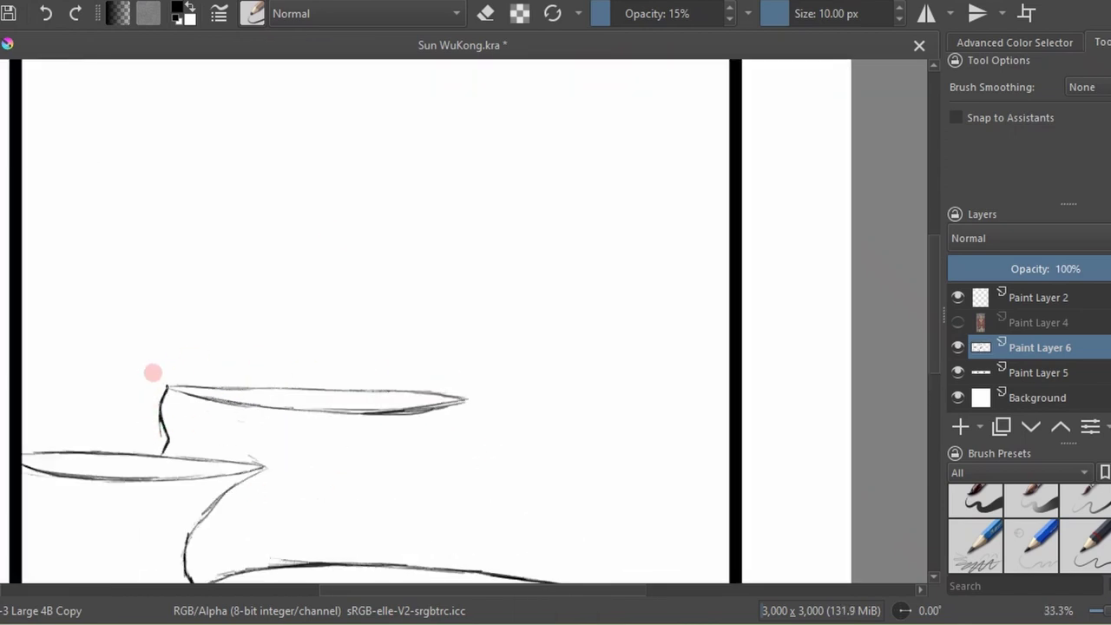
mouse_move(167, 387)
left_mouse_down()
mouse_move(466, 398)
mouse_move(169, 387)
left_mouse_up()
scroll(477, 408, "down", 3)
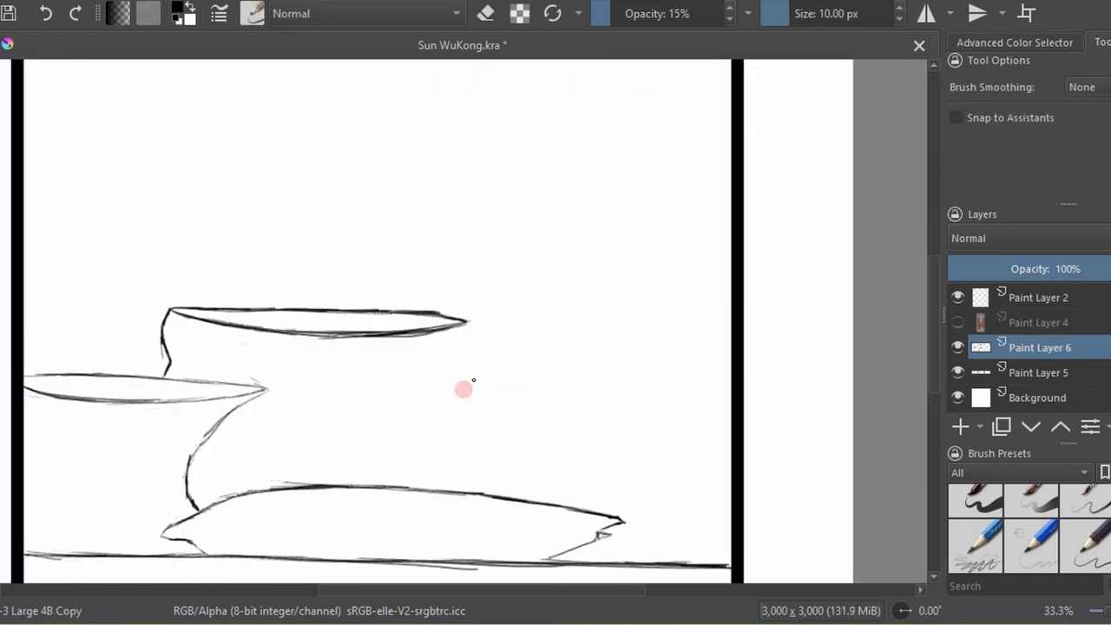
left_click_drag(468, 323, 452, 400)
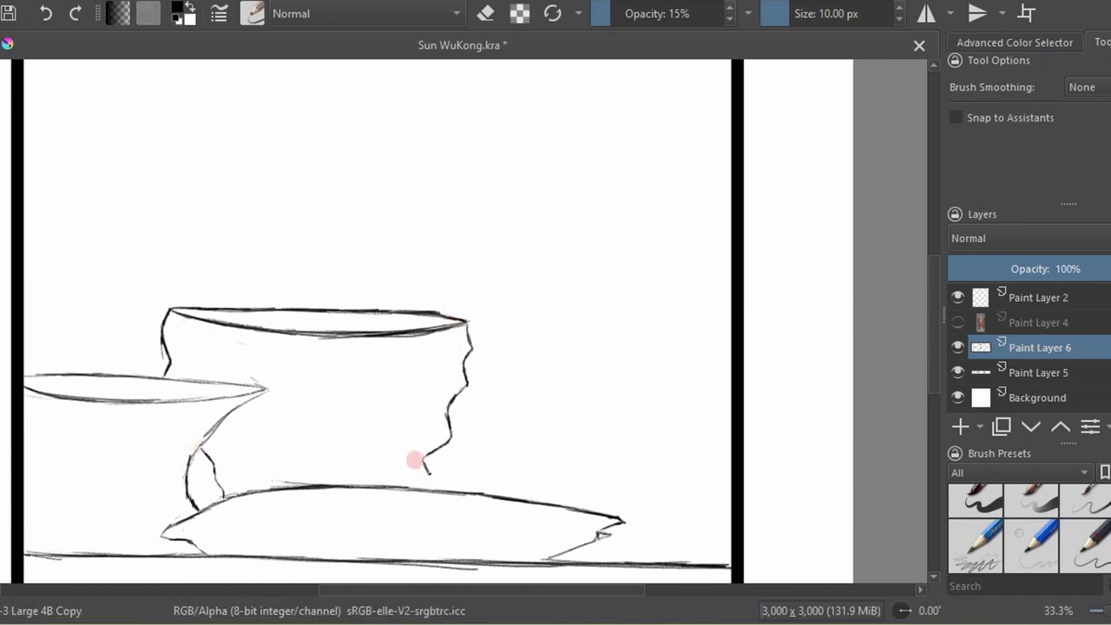
key("minus")
key("minus")
On new Paint Layer 7, draw the mountain slope down to the rock top, erasing strays.
key("Insert")
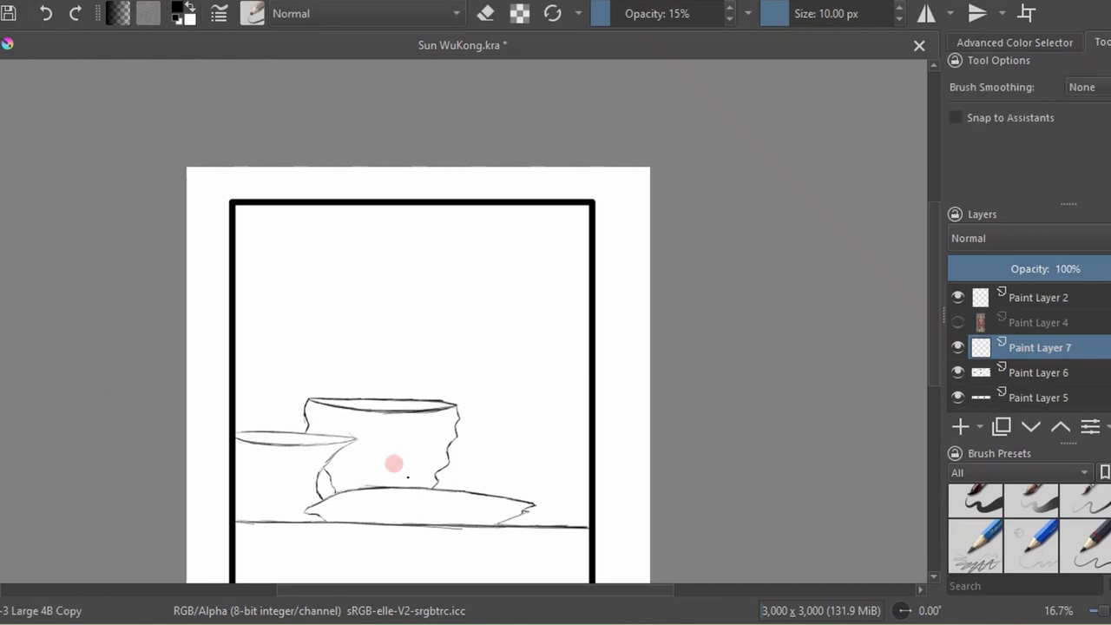
key("plus")
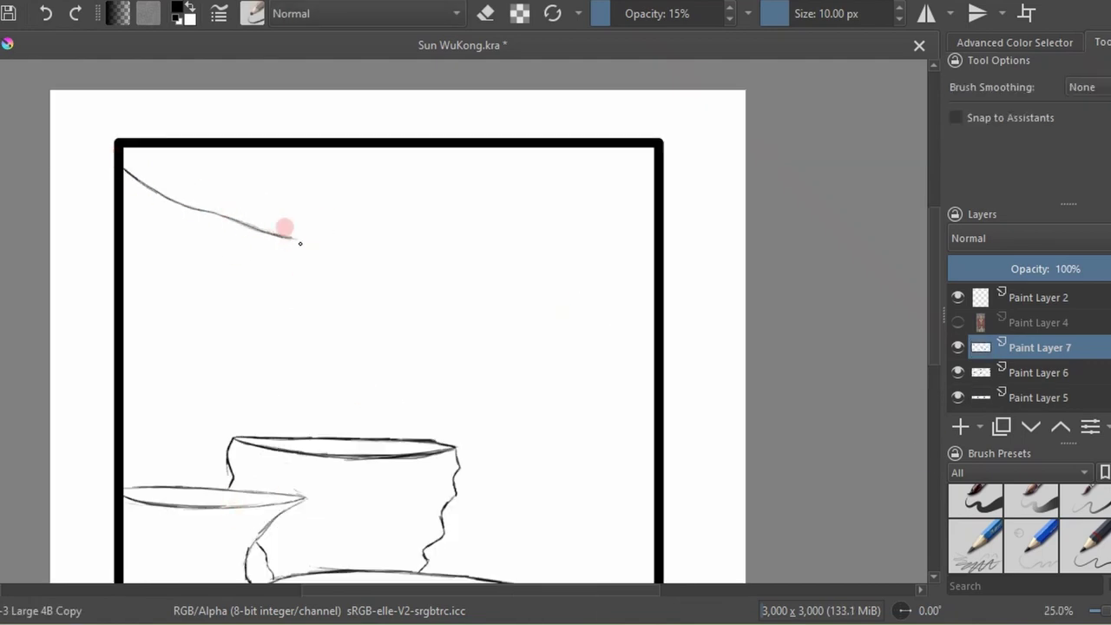
left_click_drag(301, 243, 301, 320)
mouse_move(293, 239)
left_mouse_down()
mouse_move(323, 360)
mouse_move(297, 247)
left_mouse_up()
key("e")
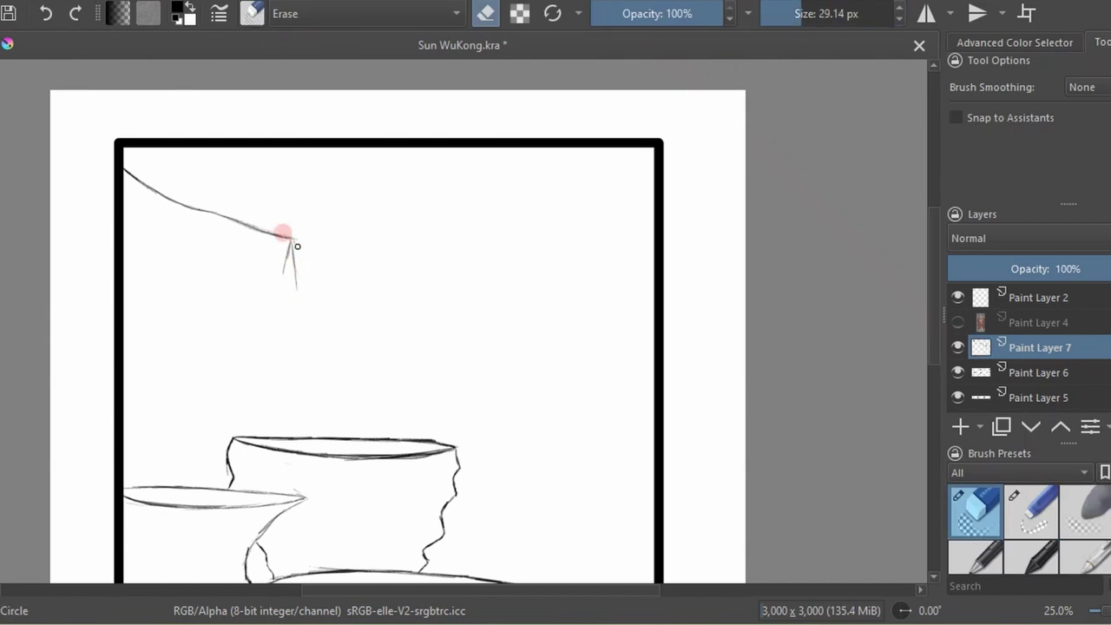
left_click_drag(300, 287, 277, 228)
key("e")
left_click_drag(305, 360, 331, 434)
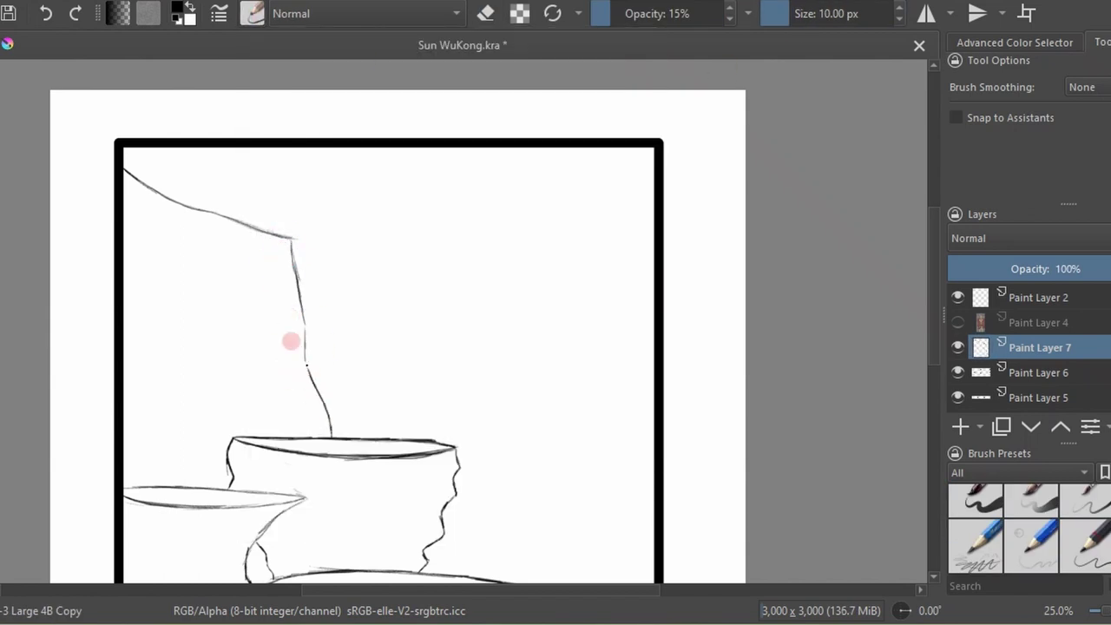
Show the figure layer and sketch a mountain ridge to its right, erasing a stray top-left line.
left_click(957, 323)
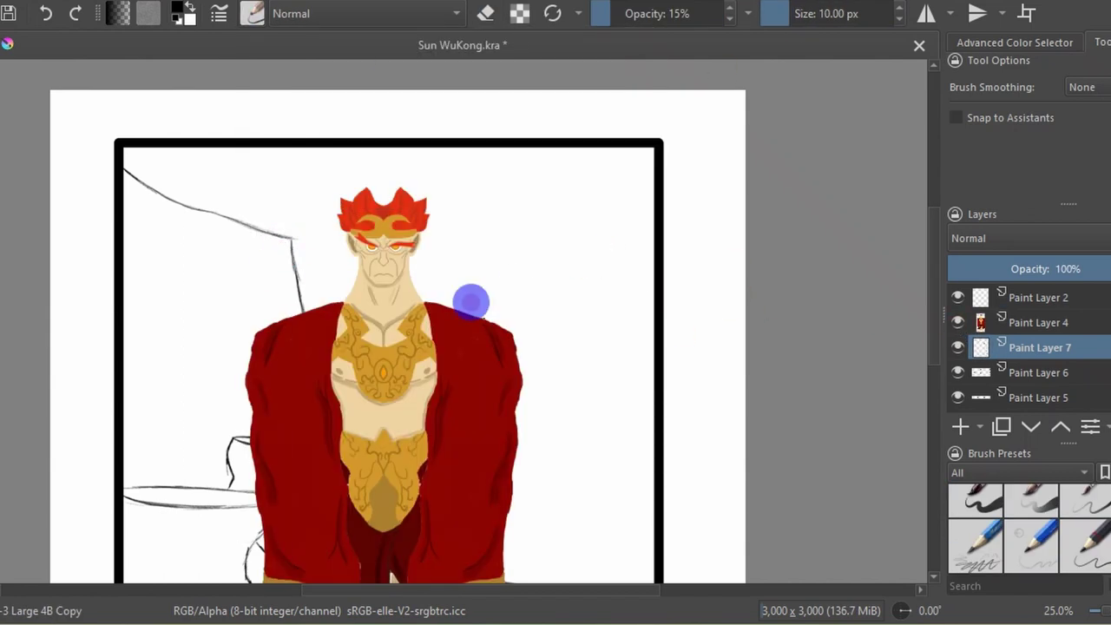
left_click_drag(485, 318, 549, 254)
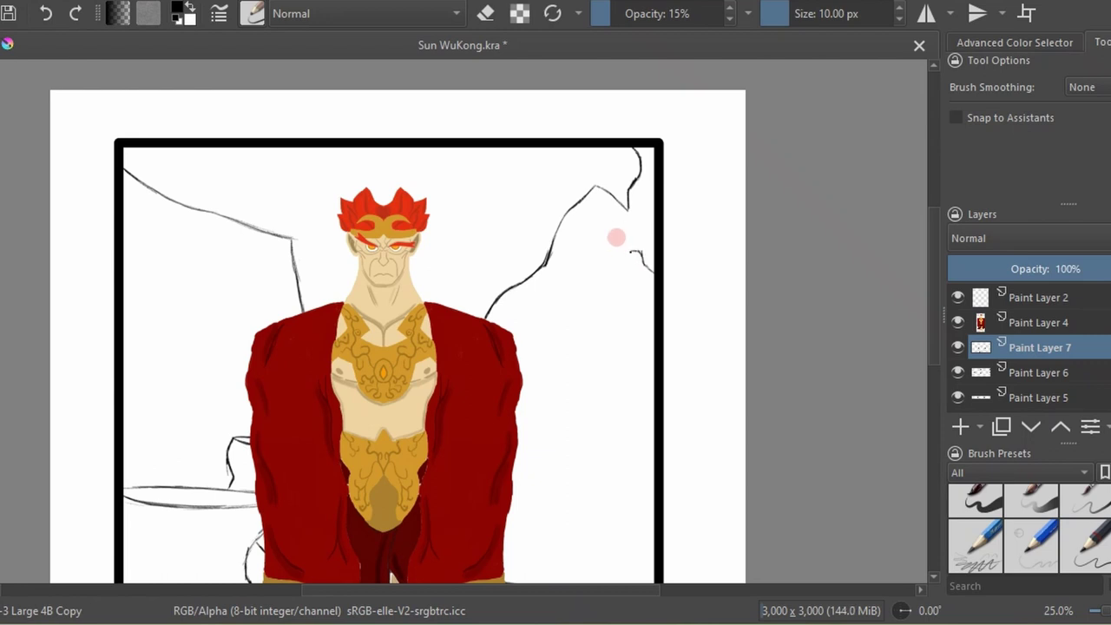
left_click_drag(524, 386, 578, 328)
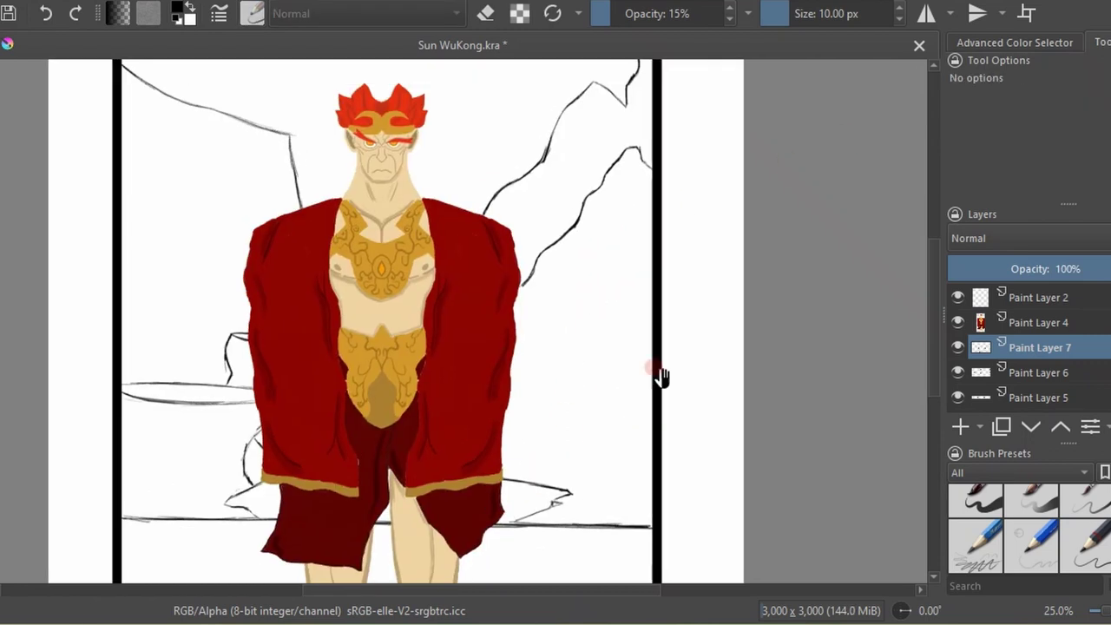
key("e")
left_click_drag(159, 165, 286, 182)
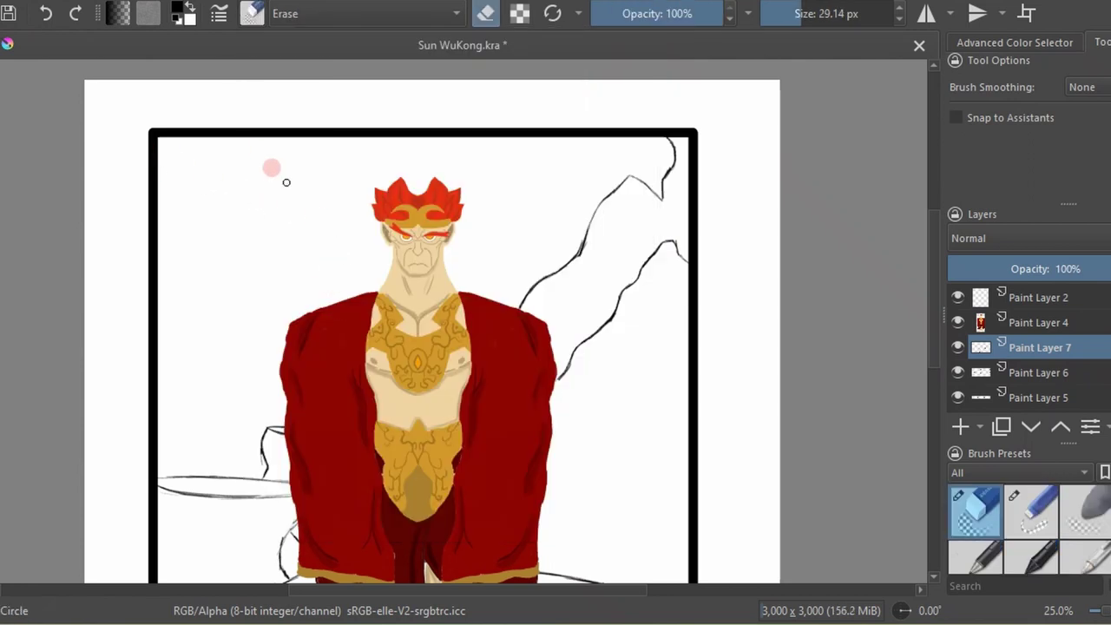
left_click(252, 13)
left_click(444, 326)
left_click_drag(282, 396, 261, 396)
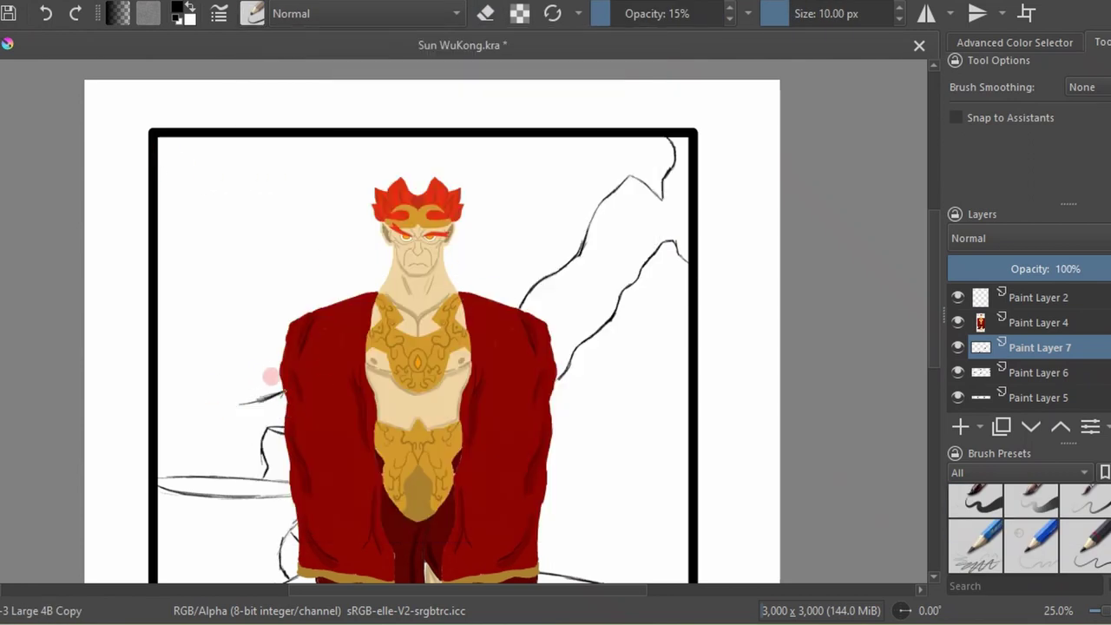
Try a small eraser preset, then return to the Large 4B Copy pencil.
left_click(252, 13)
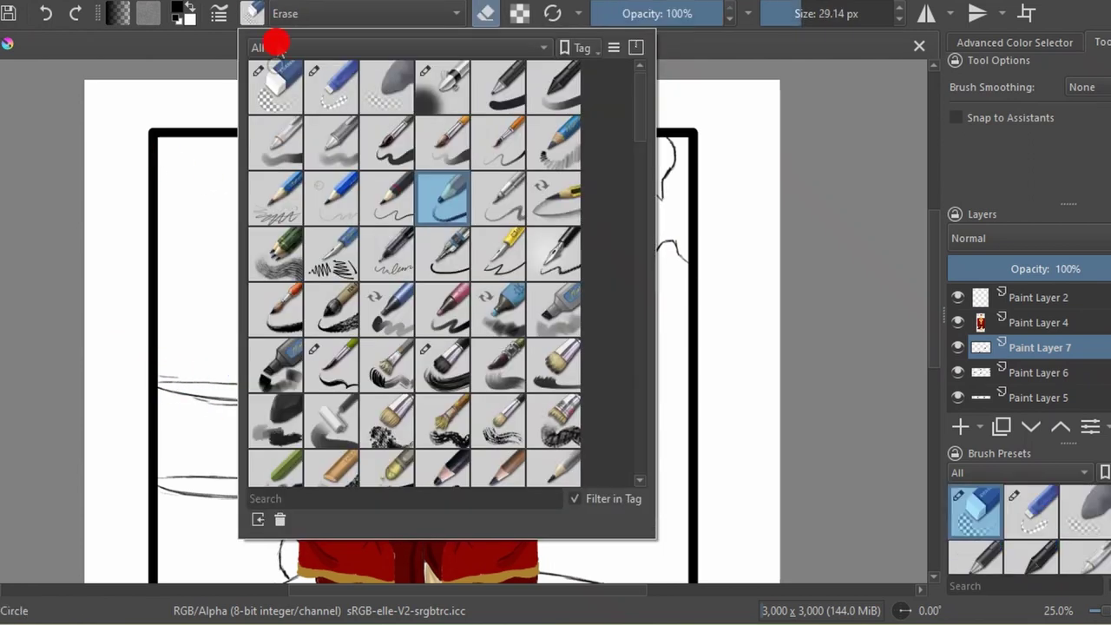
left_click(331, 86)
key("e")
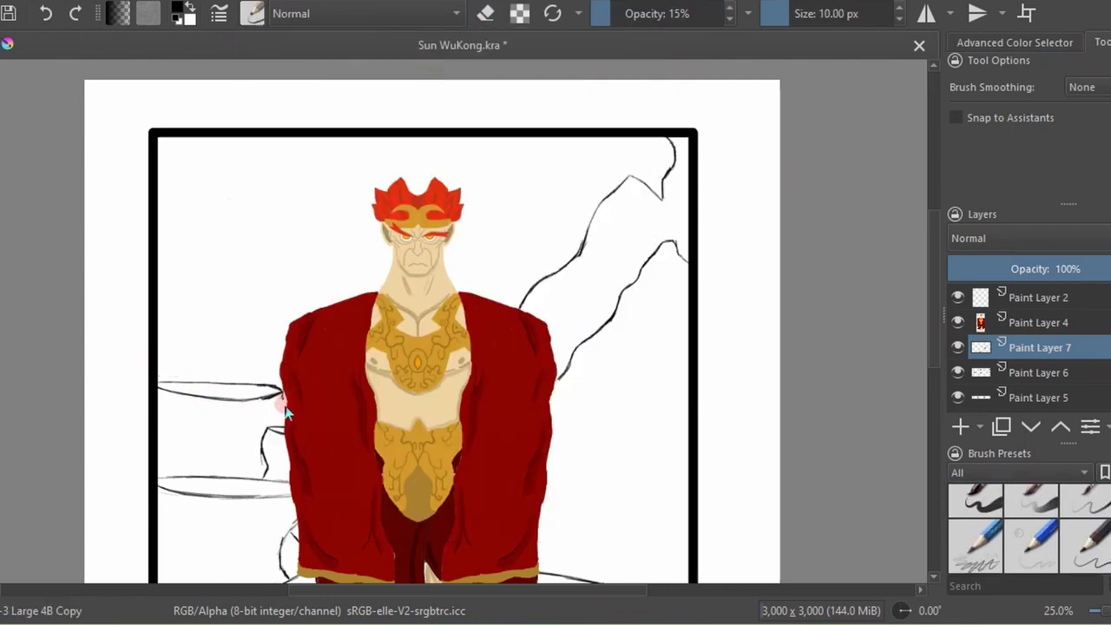
key("minus")
key("plus")
Sketch the floating rock's elliptical top and jagged left side, then add Paint Layer 8.
left_click_drag(186, 165, 323, 172)
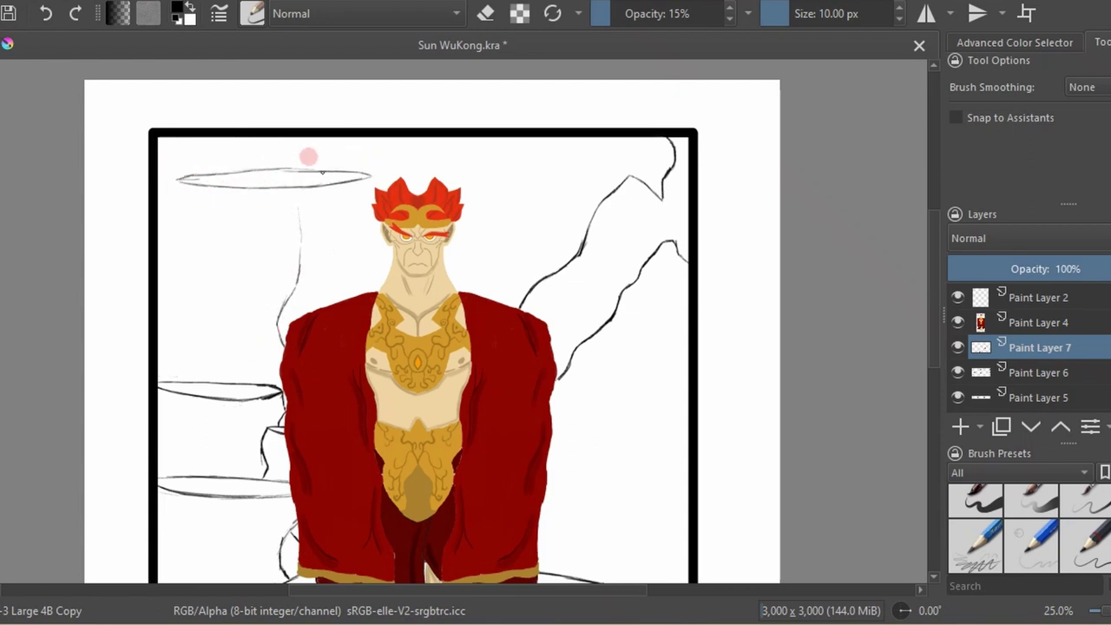
key("e")
key("F6")
left_click(324, 157)
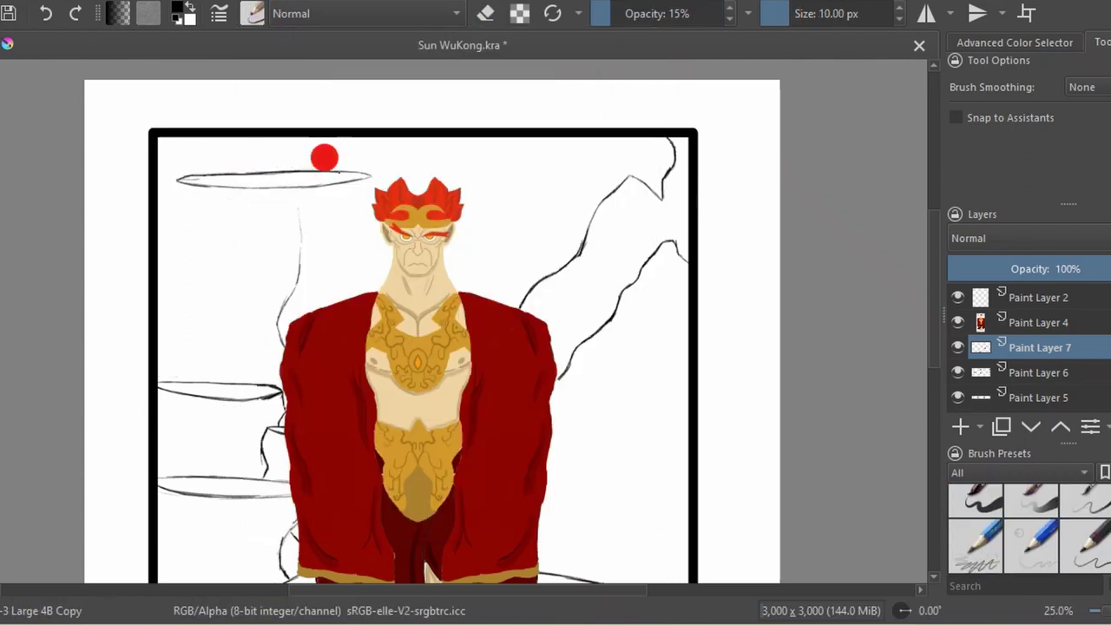
key("e")
key("F6")
left_click(304, 271)
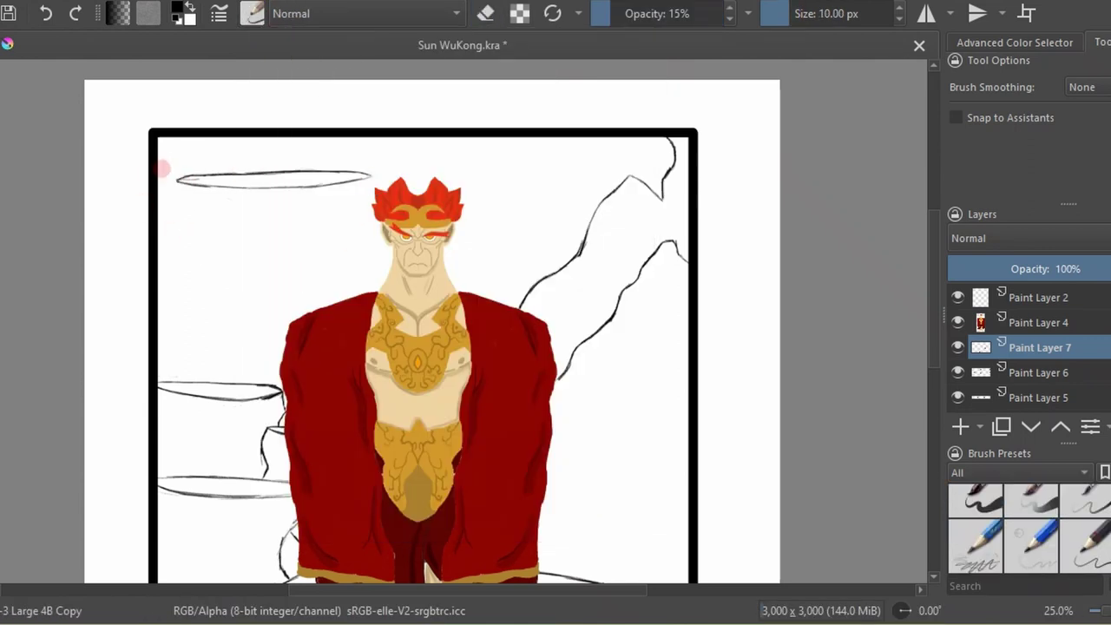
left_click_drag(202, 258, 212, 274)
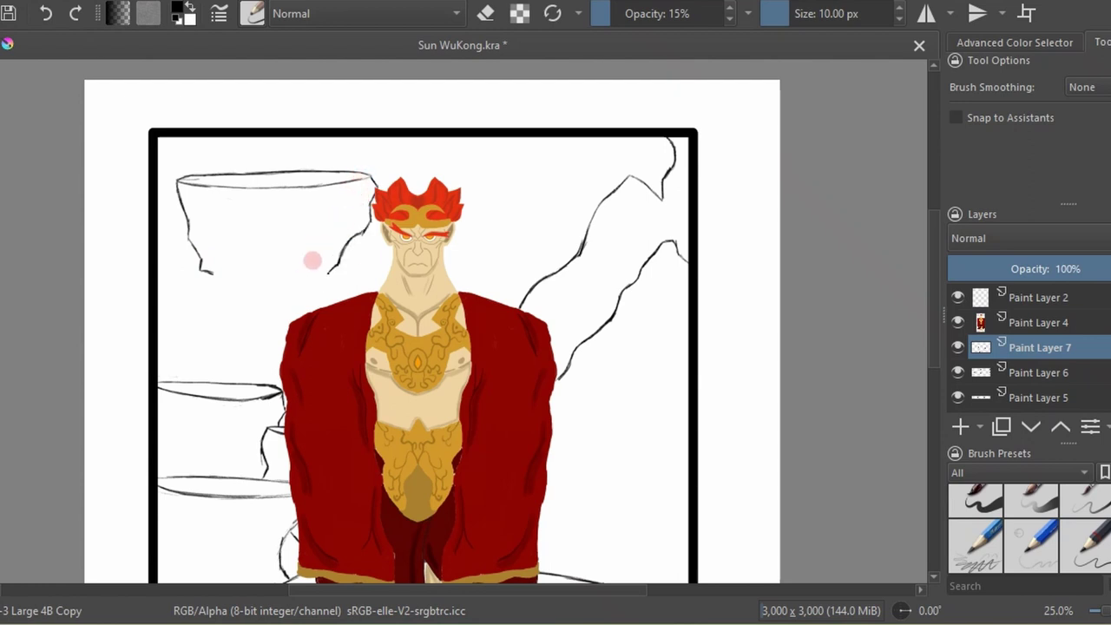
left_click_drag(213, 276, 228, 300)
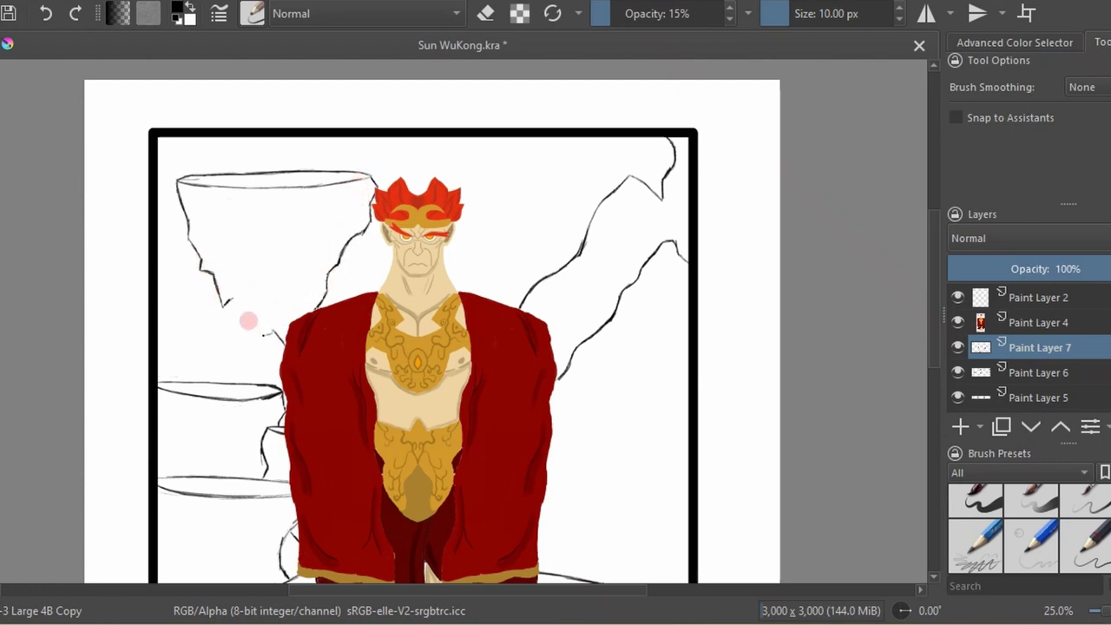
key("minus")
key("minus")
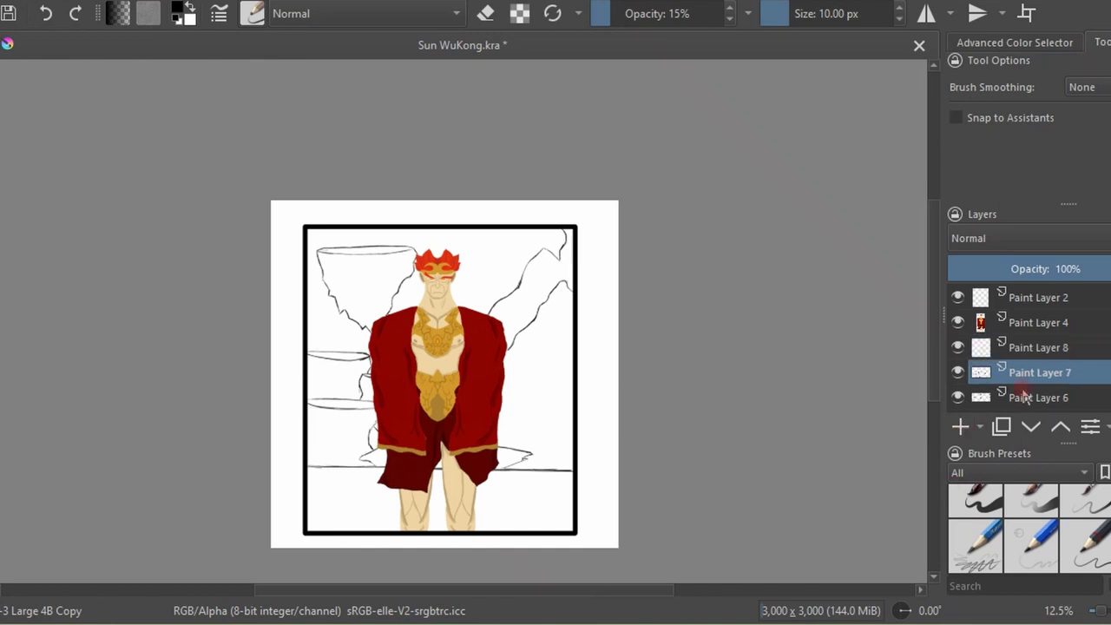
Paint the ground below the horizon green #2e9600 with the Flat Rough brush.
scroll(459, 322, "up", 3)
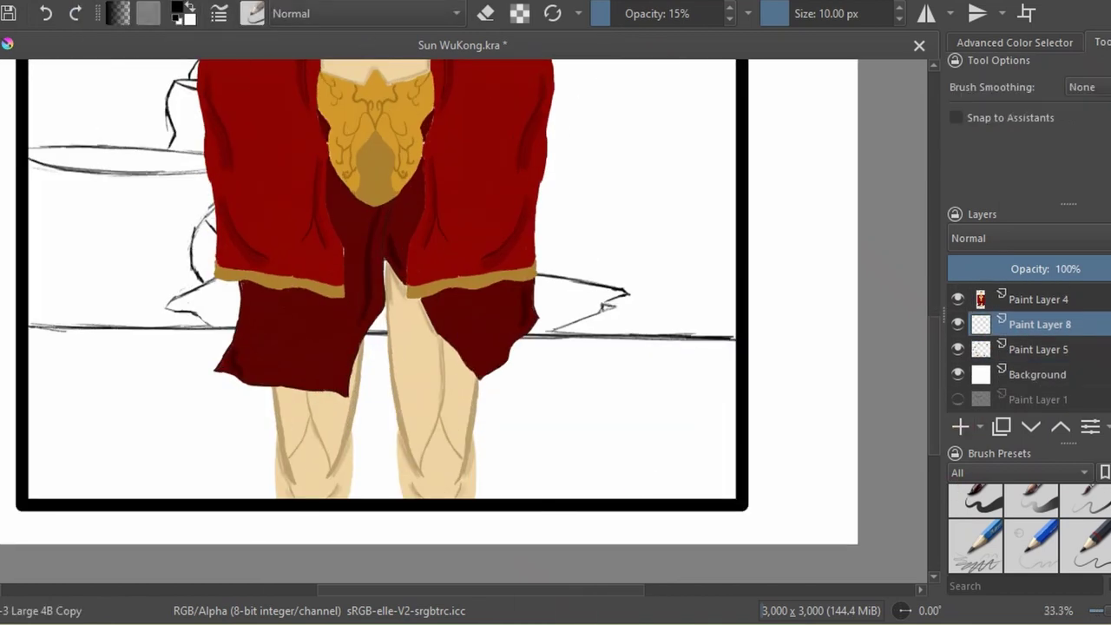
key("F6")
left_click(275, 364)
left_click(178, 11)
left_click(670, 124)
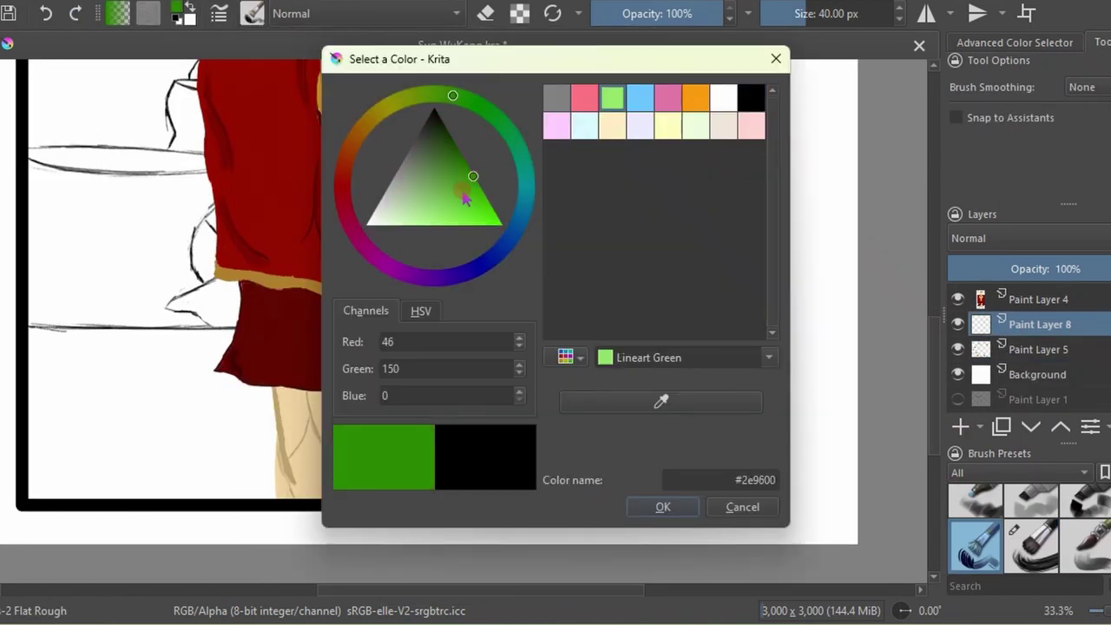
left_click(665, 506)
left_click_drag(30, 327, 734, 337)
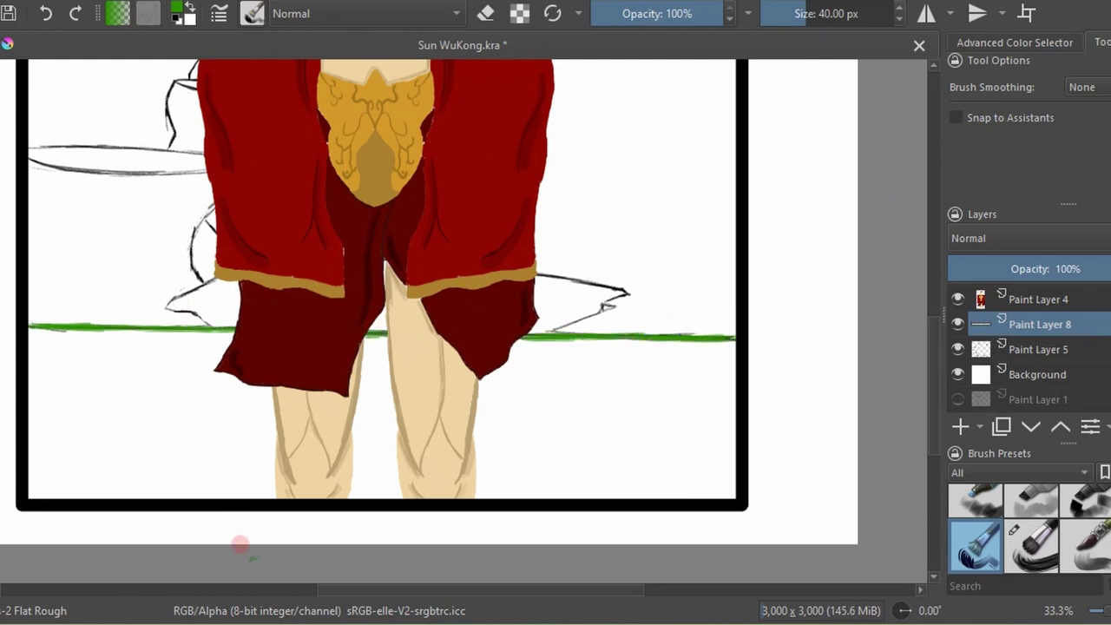
left_click_drag(31, 329, 736, 491)
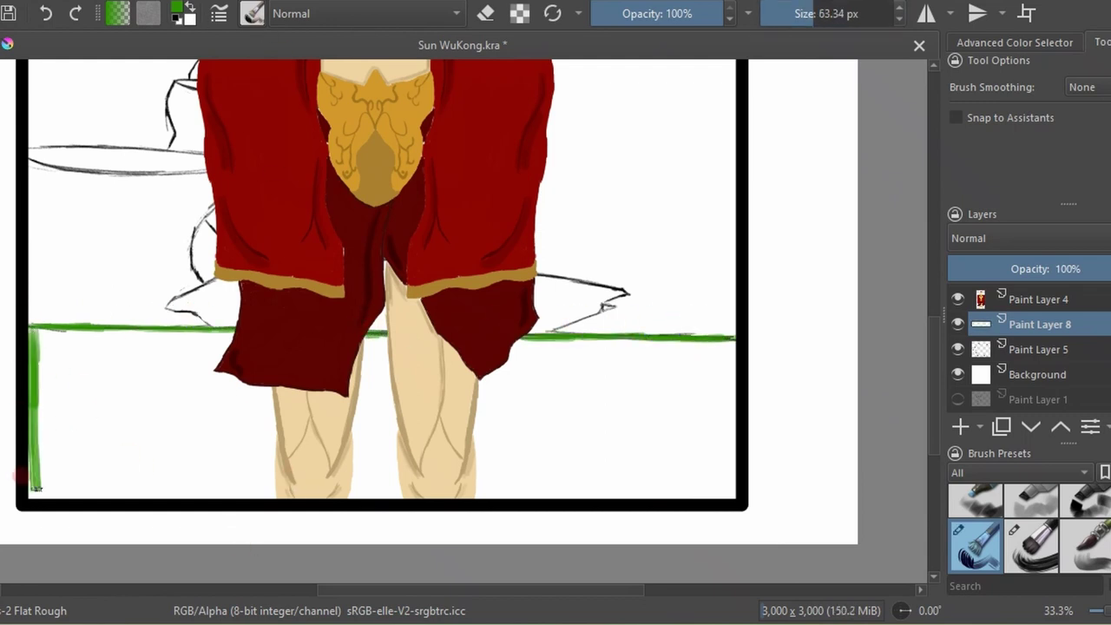
mouse_move(47, 491)
left_mouse_down()
mouse_move(34, 330)
mouse_move(52, 486)
left_mouse_up()
Paint grass across the ground with the Grass brush, redoing the lower-left strokes.
left_click(251, 13)
scroll(588, 272, "down", 5)
left_click(287, 356)
mouse_move(549, 343)
left_mouse_down()
mouse_move(729, 347)
mouse_move(365, 391)
left_mouse_up()
mouse_move(729, 347)
left_mouse_down()
mouse_move(478, 456)
mouse_move(712, 503)
mouse_move(585, 496)
mouse_move(600, 372)
mouse_move(130, 417)
mouse_move(338, 481)
left_mouse_up()
left_click(957, 324)
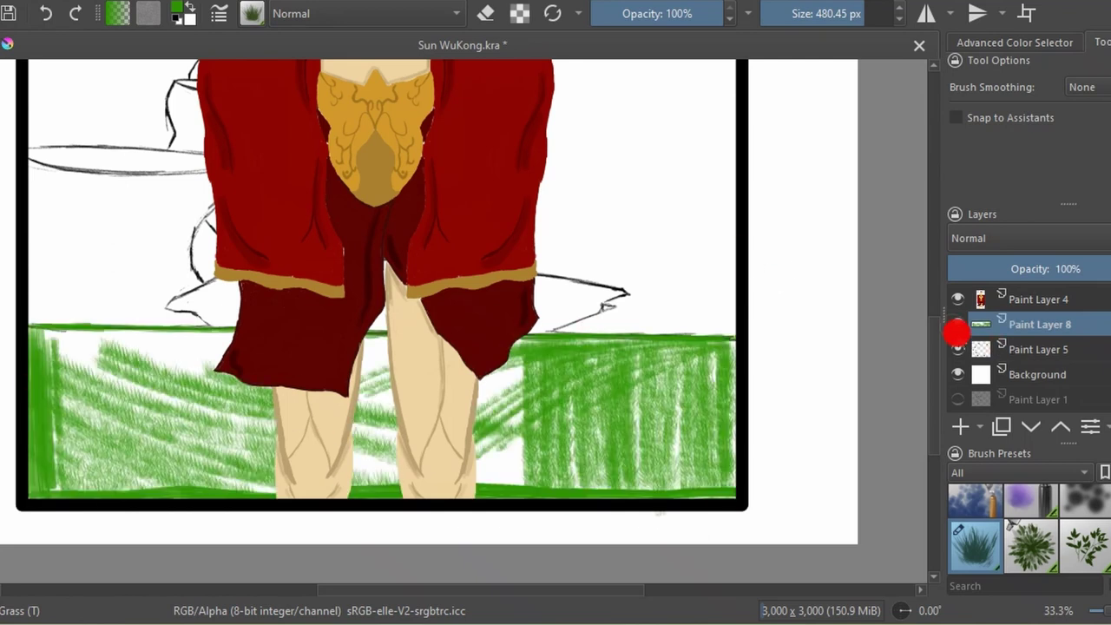
left_click(961, 427)
mouse_move(18, 486)
left_mouse_down()
mouse_move(376, 482)
mouse_move(388, 350)
mouse_move(377, 390)
mouse_move(158, 323)
mouse_move(39, 364)
left_mouse_up()
Fill the ground densely with green grass using a broad bristle brush.
left_click(252, 13)
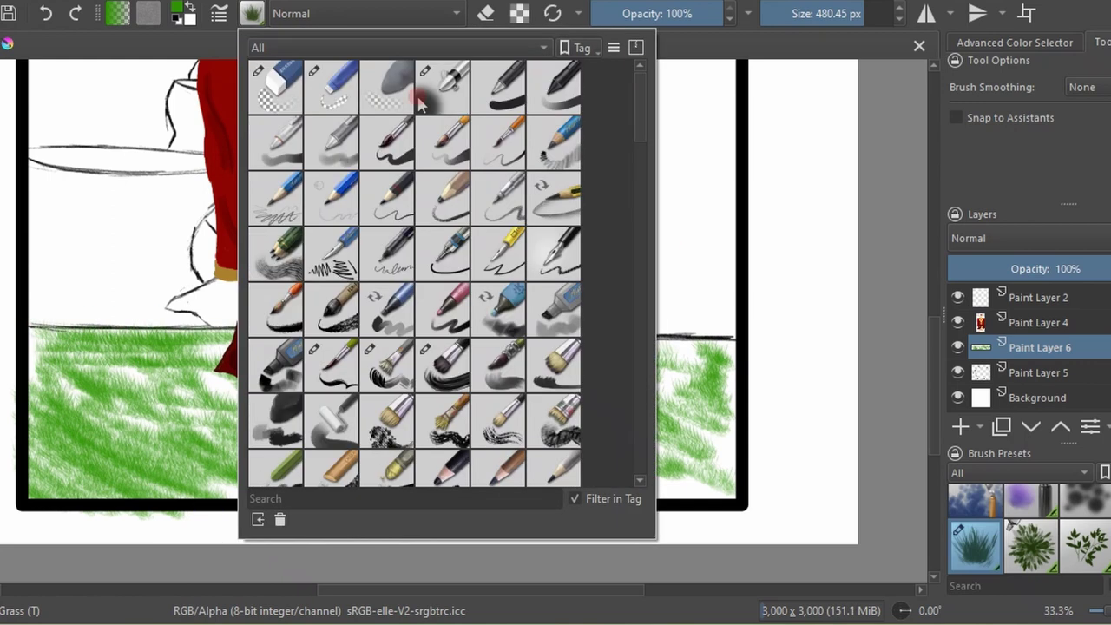
left_click(422, 93)
left_click(252, 13)
scroll(616, 180, "down", 2)
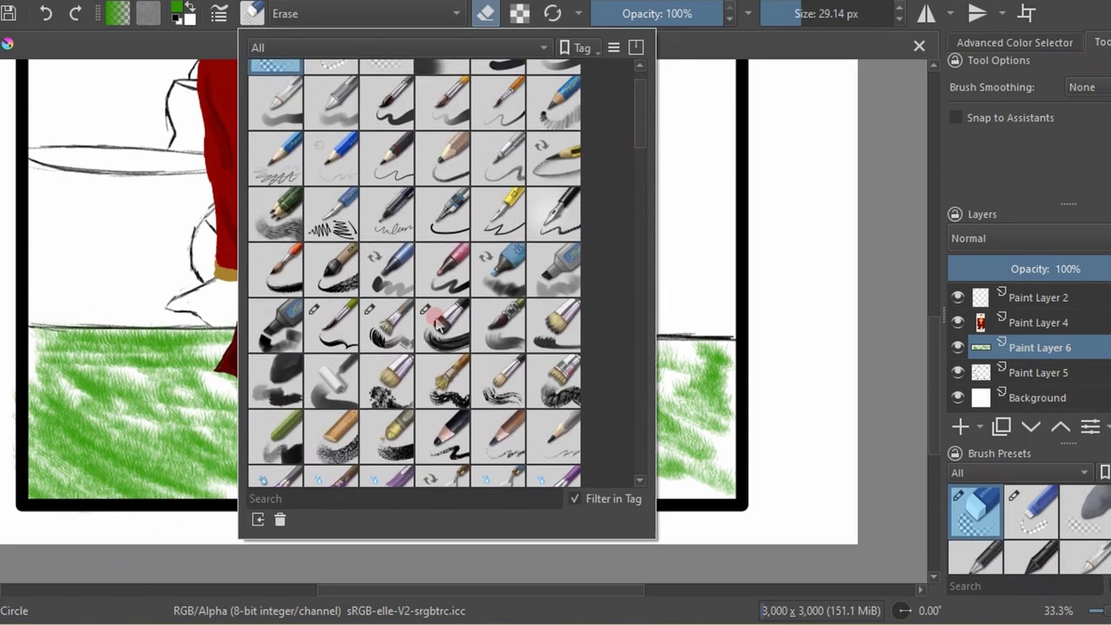
left_click(434, 322)
mouse_move(45, 351)
left_mouse_down()
mouse_move(161, 359)
mouse_move(303, 509)
mouse_move(50, 322)
mouse_move(532, 356)
mouse_move(720, 452)
left_mouse_up()
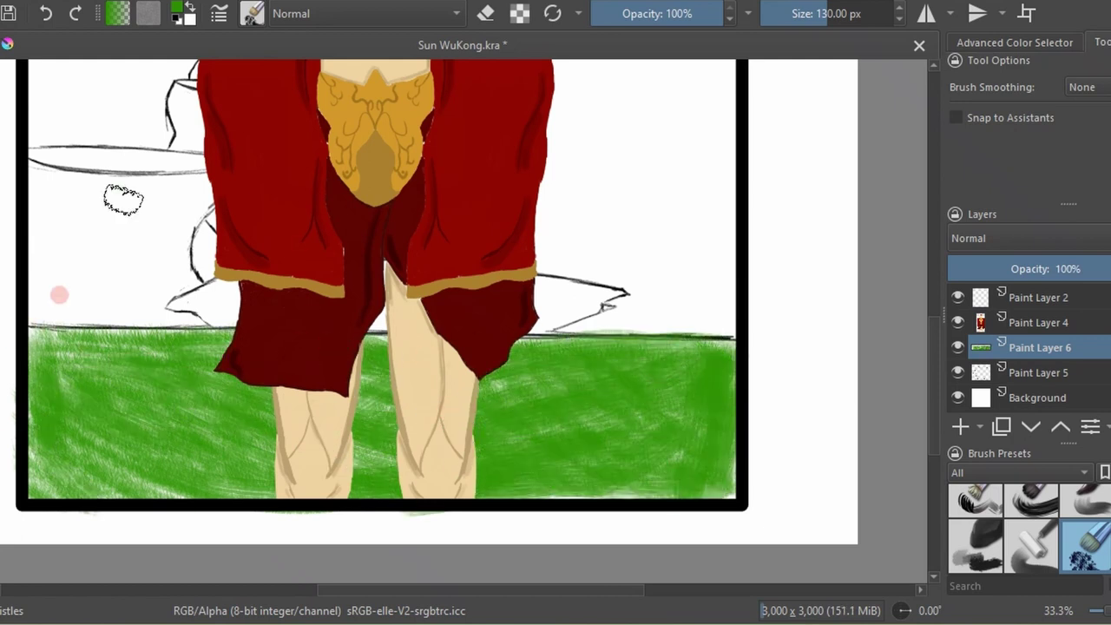
left_click(252, 13)
scroll(434, 260, "down", 1)
Paint green strokes on a new layer, then hide and delete that Paint Layer 7.
left_click(322, 377)
left_click(252, 13)
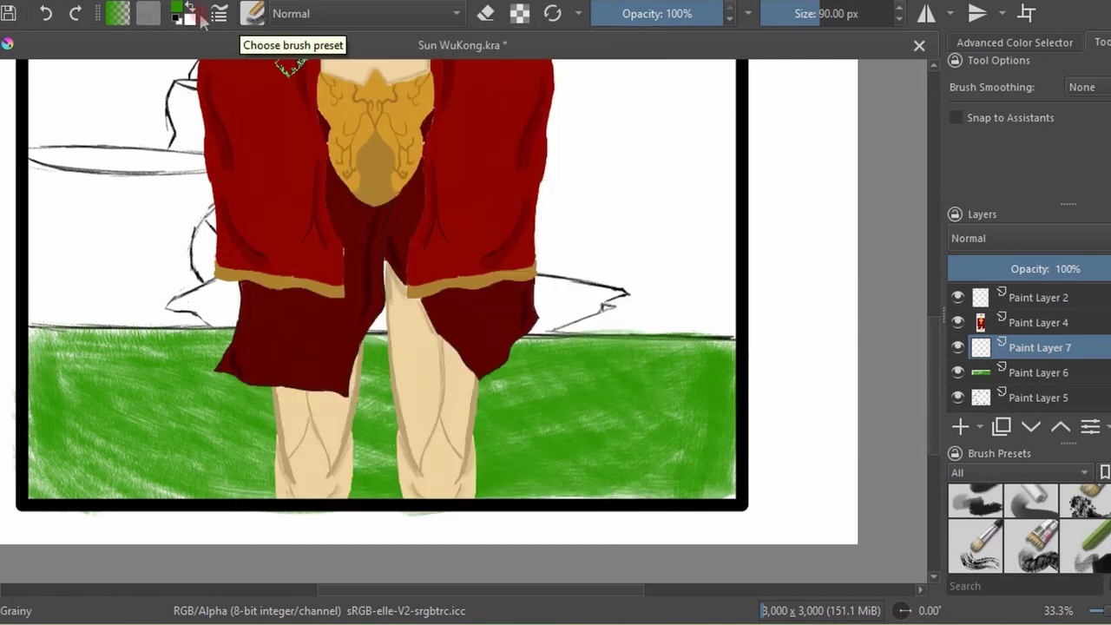
key("Insert")
left_click_drag(446, 429, 401, 427)
mouse_move(711, 390)
left_mouse_down()
mouse_move(734, 434)
mouse_move(648, 425)
mouse_move(712, 365)
left_mouse_up()
left_click(808, 13)
left_click_drag(643, 391, 556, 360)
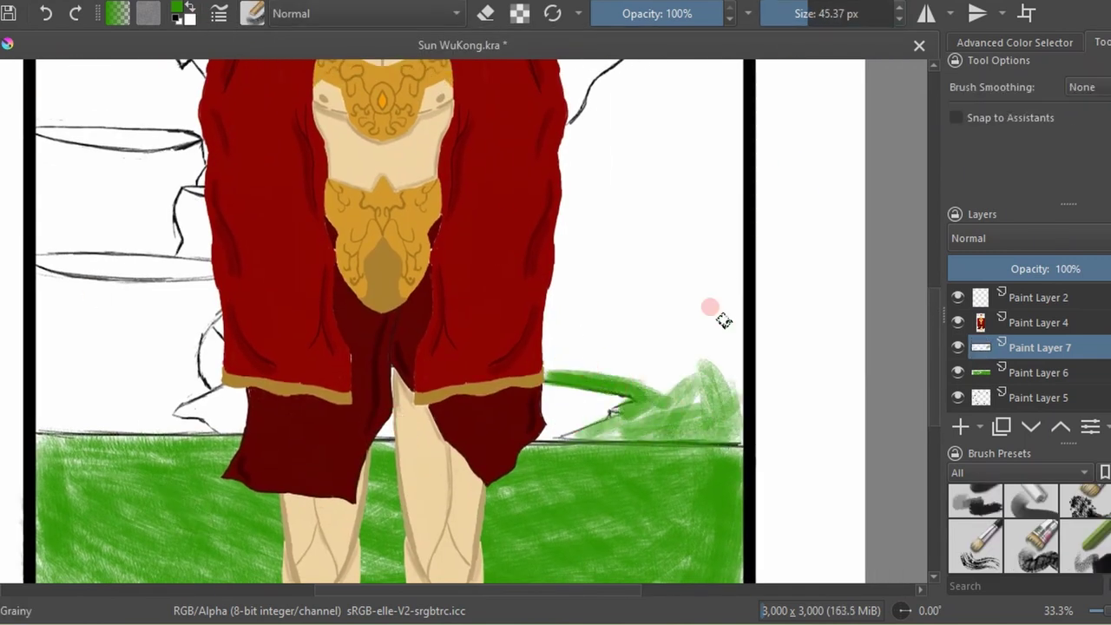
left_click(957, 347)
key("shift+Delete")
Select the Details brush in dark gold and enlarge it slightly.
left_click(251, 13)
left_click(325, 362)
left_click(178, 8)
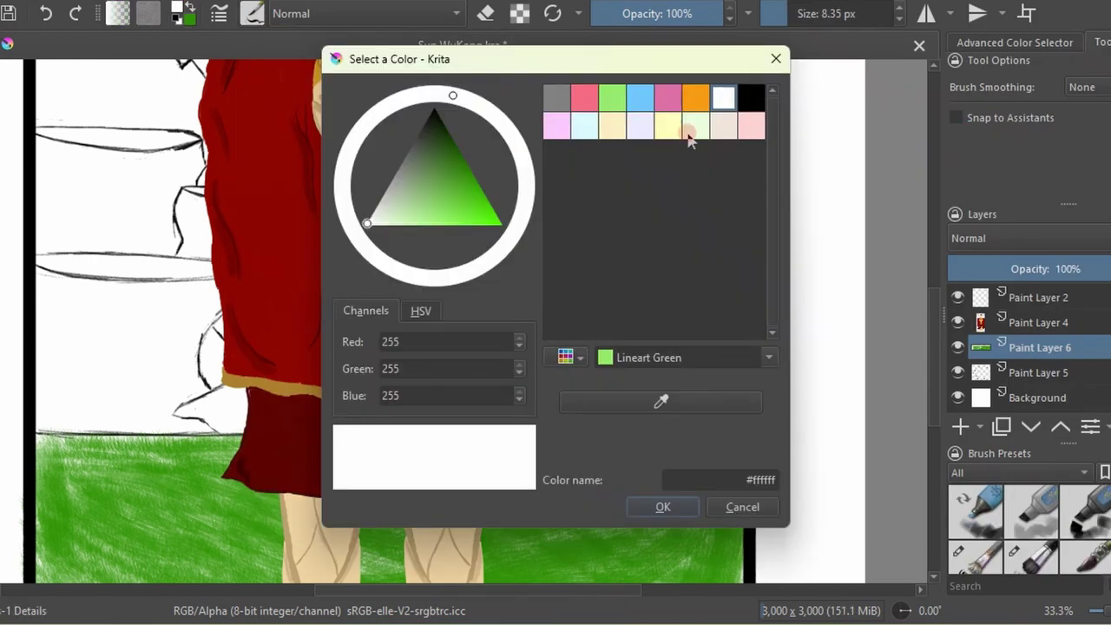
left_click(695, 97)
left_click(446, 182)
left_click(663, 508)
scroll(434, 304, "up", 5)
key("plus")
key("bracketright")
key("bracketright")
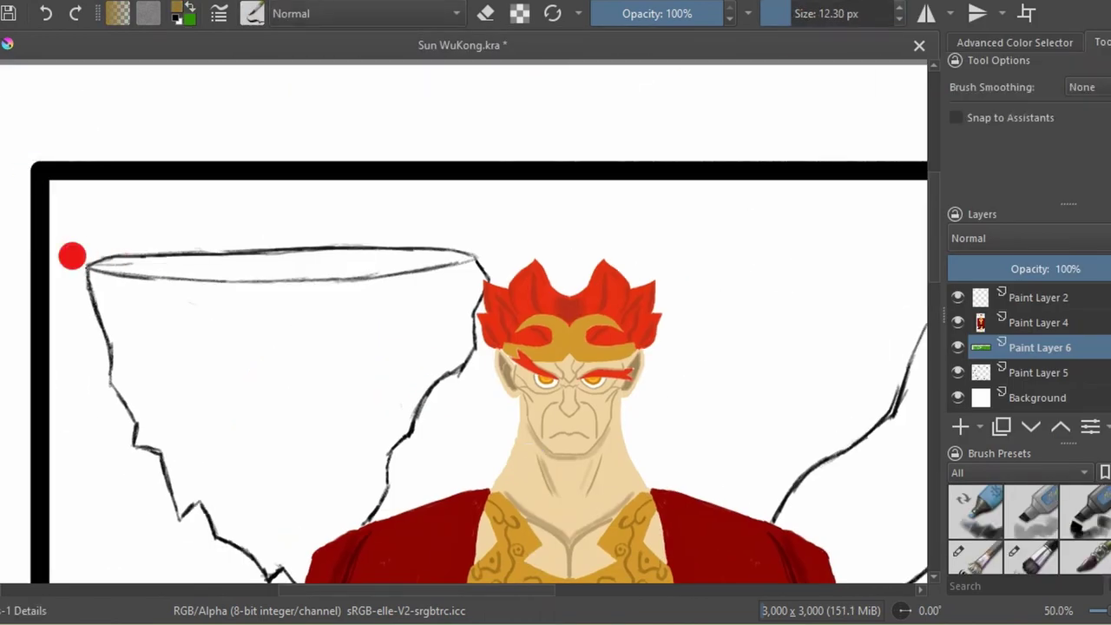
Trace the floating rock's left side, lower edge and top-right corner in gold.
left_click_drag(87, 265, 92, 356)
left_click_drag(114, 400, 123, 430)
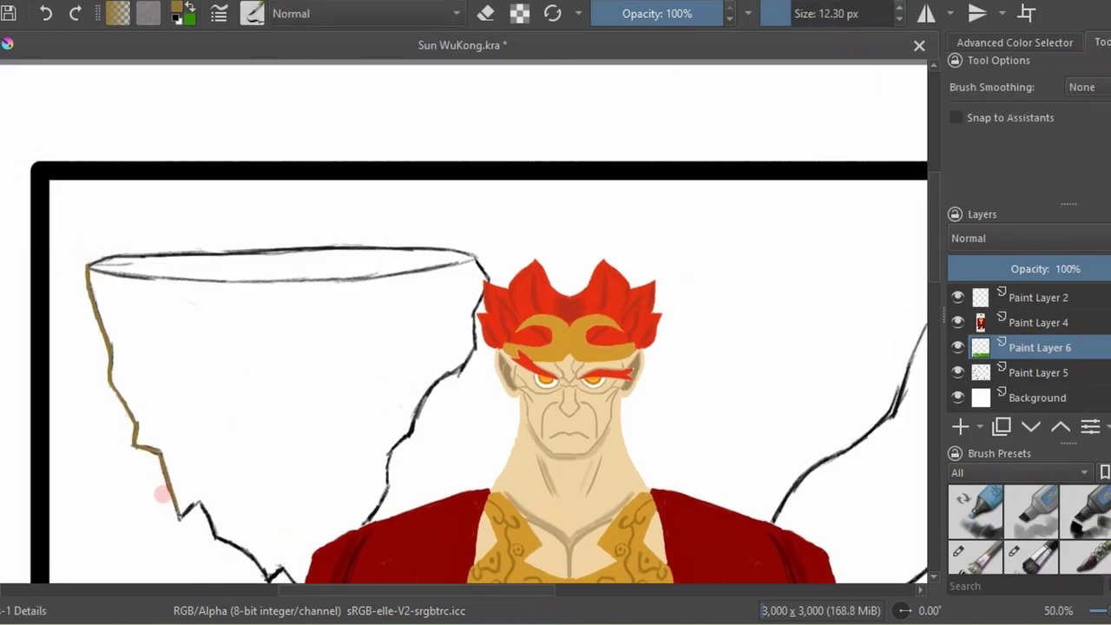
left_click_drag(162, 495, 186, 487)
scroll(186, 486, "down", 3)
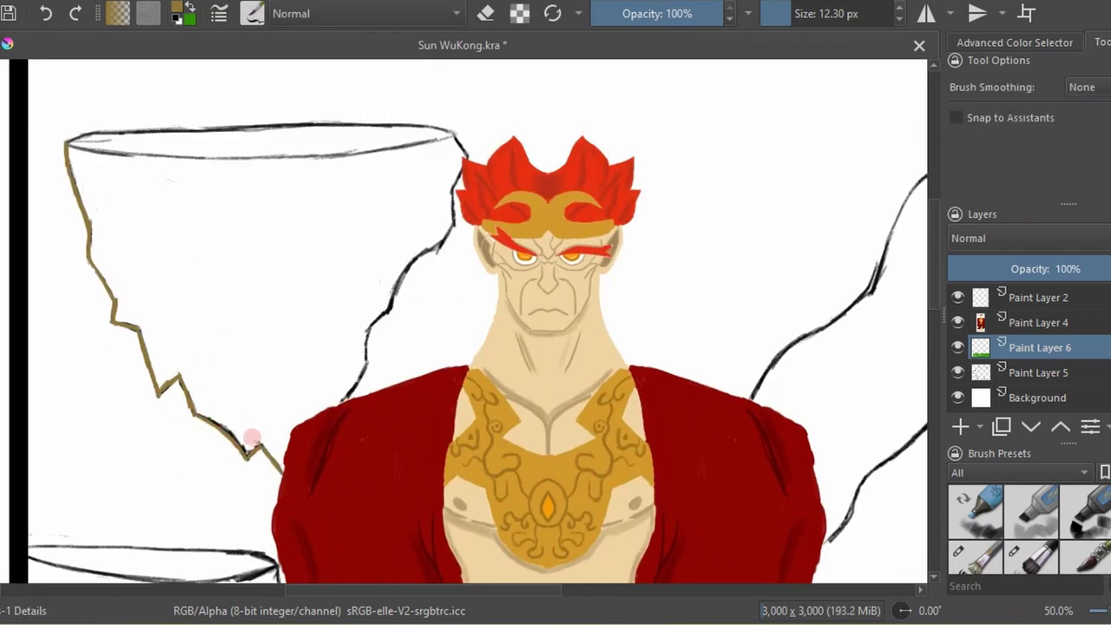
left_click_drag(455, 133, 465, 158)
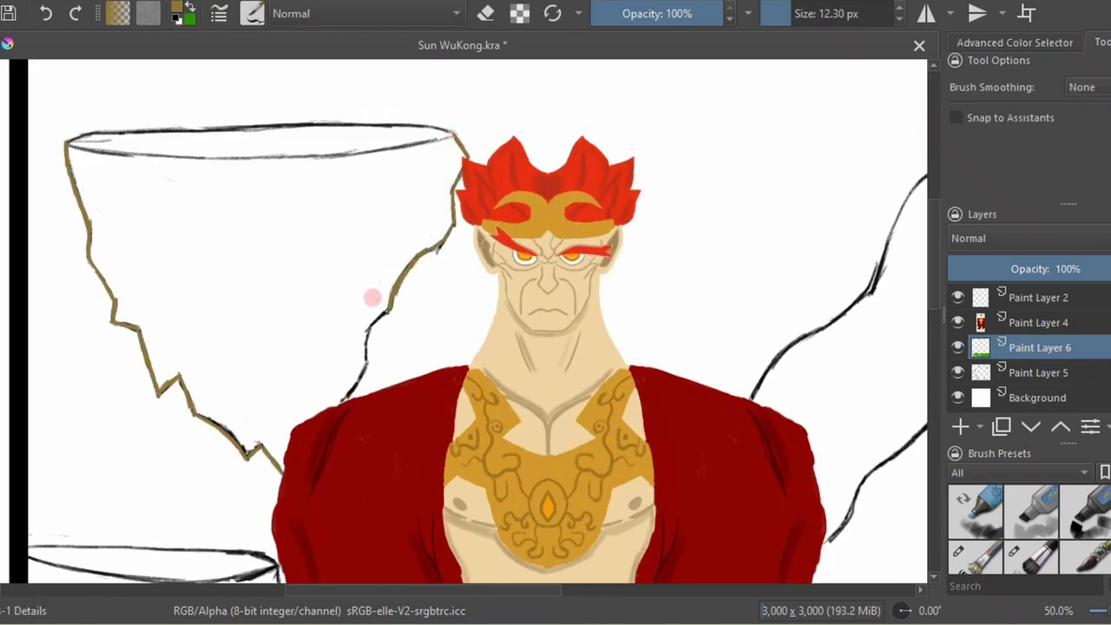
Trace the rock's top rim in cyan and the rim's lower edge in gold.
left_click(185, 9)
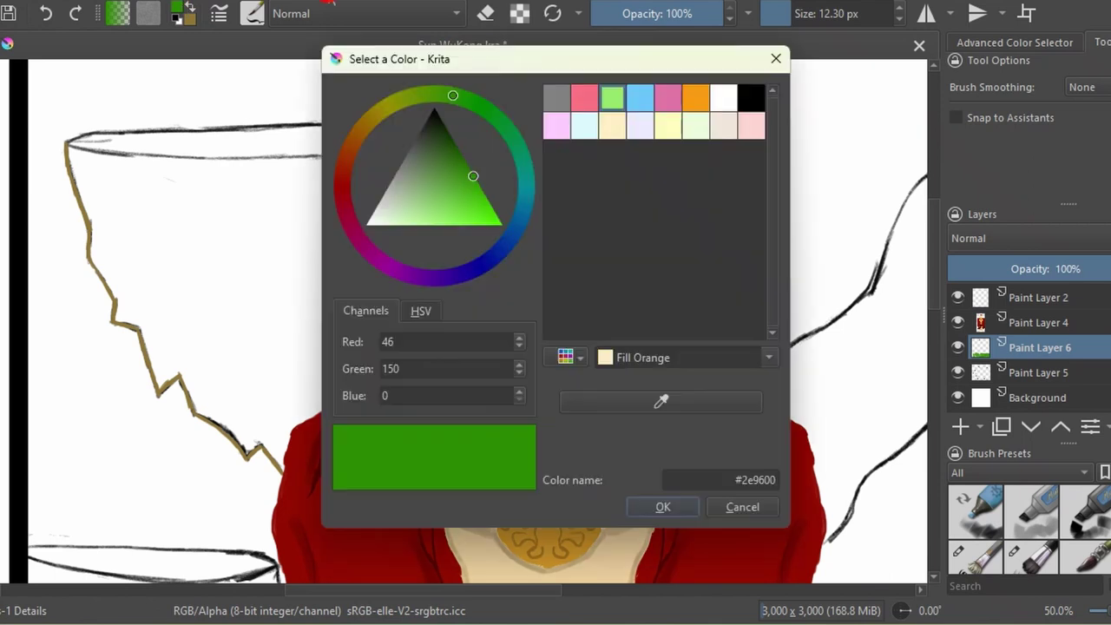
left_click(528, 206)
left_click(652, 513)
mouse_move(181, 156)
left_mouse_down()
mouse_move(69, 144)
mouse_move(417, 109)
mouse_move(243, 112)
left_mouse_up()
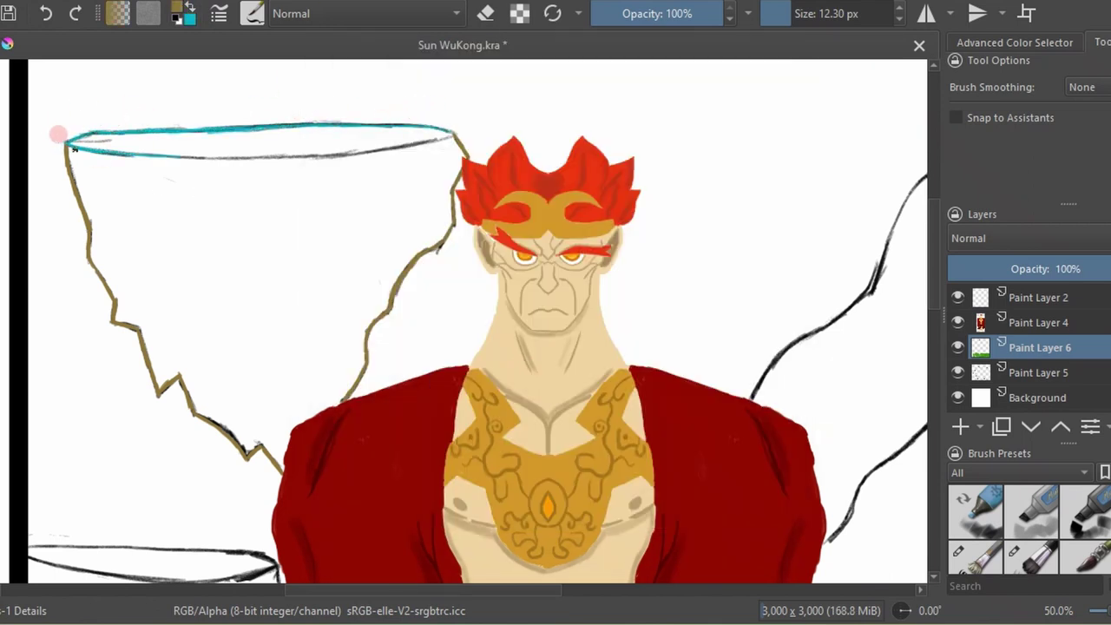
mouse_move(74, 149)
left_mouse_down()
mouse_move(210, 156)
mouse_move(445, 137)
left_mouse_up()
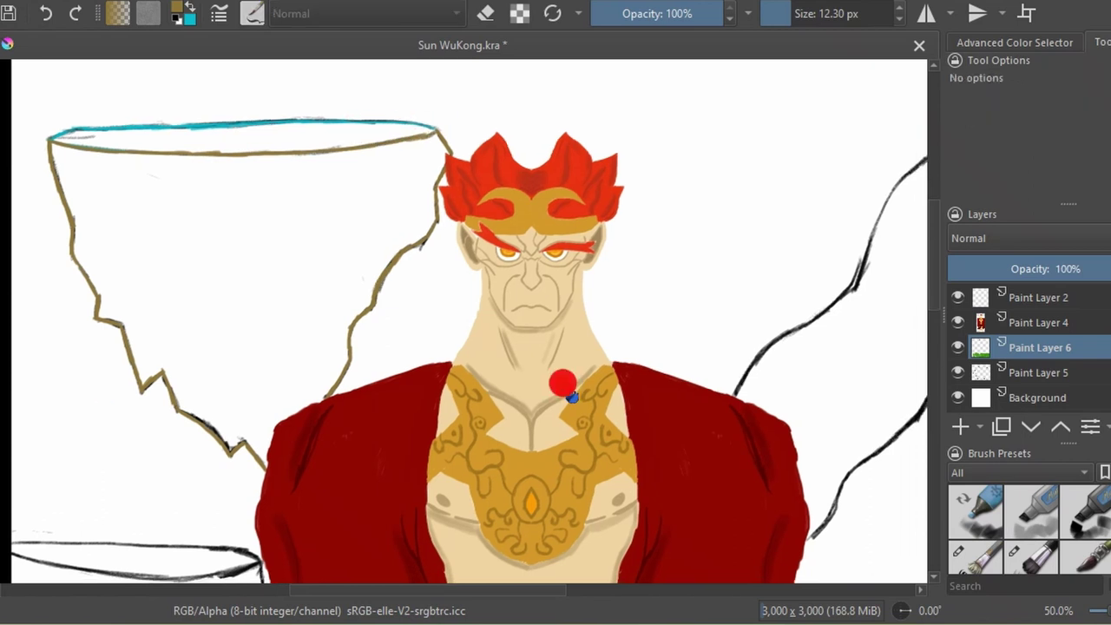
Trace the right mountain outline and the outline beside the robe in gold-brown.
left_click(183, 9)
key("Escape")
key("minus")
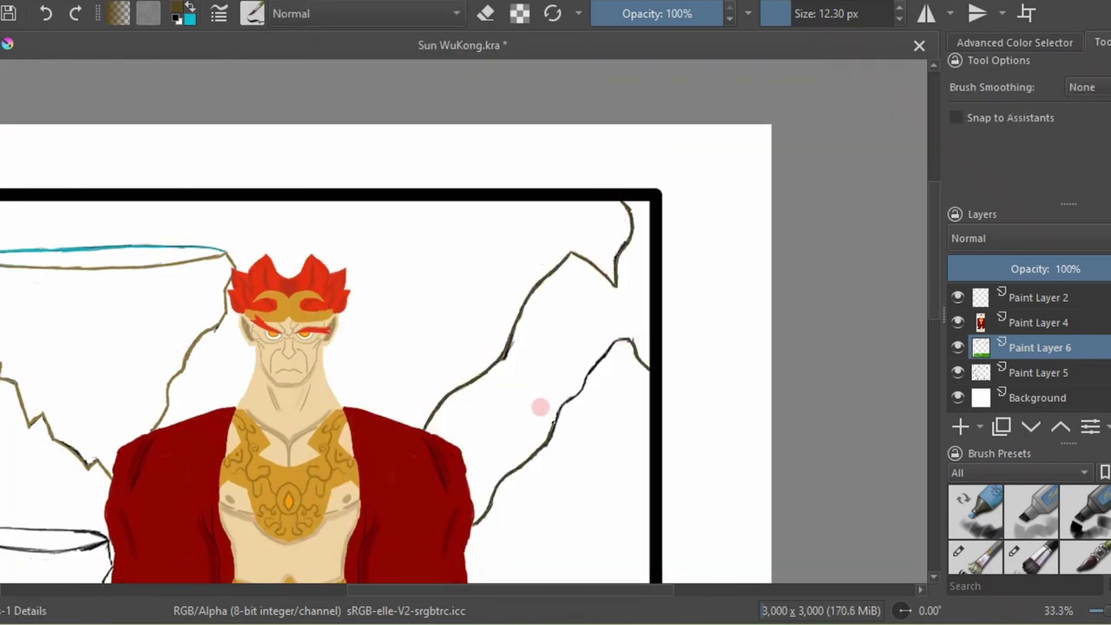
left_click_drag(546, 395, 603, 326)
scroll(407, 369, "down", 3)
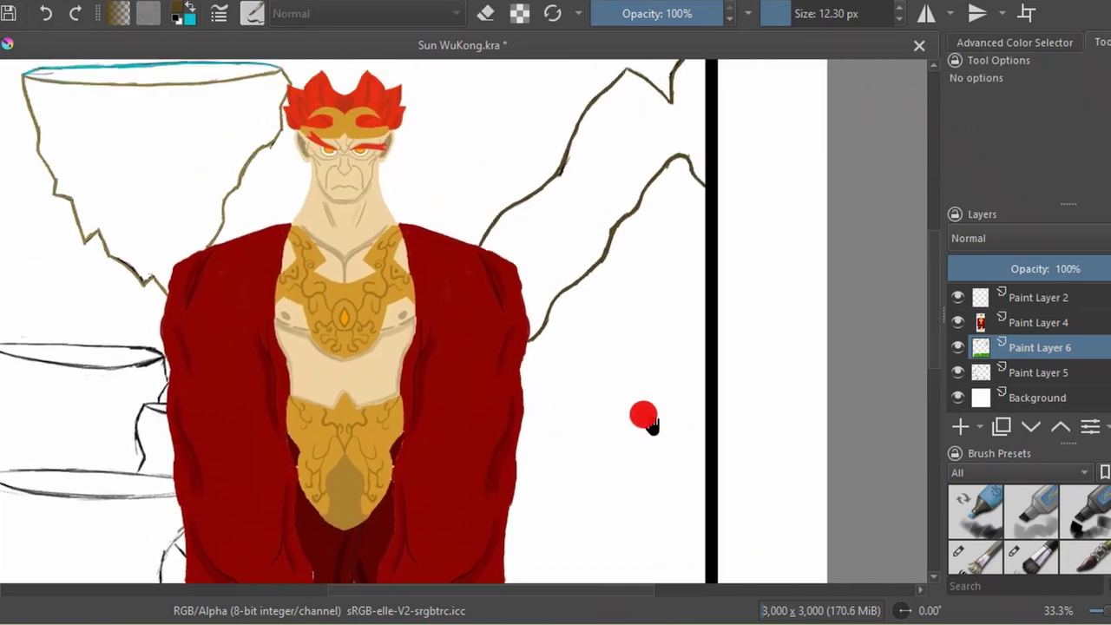
left_click_drag(67, 291, 235, 302)
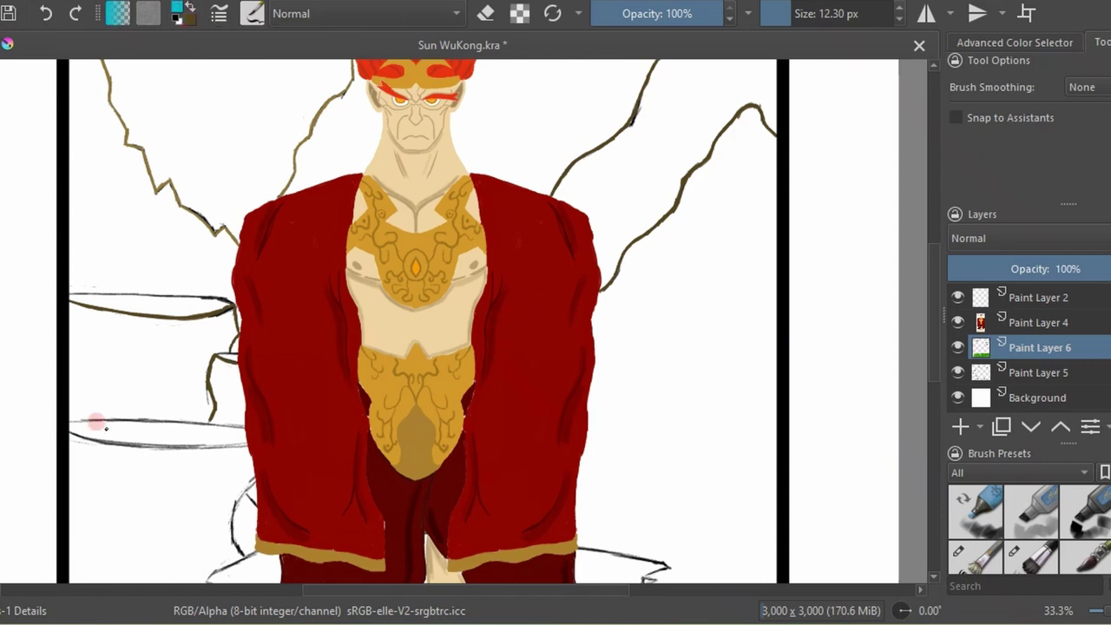
Trace the lower left and lower right rock outlines in green.
left_click(183, 10)
left_click(469, 169)
left_click(653, 506)
mouse_move(54, 419)
left_mouse_down()
mouse_move(234, 434)
mouse_move(217, 409)
left_mouse_up()
scroll(208, 365, "down", 2)
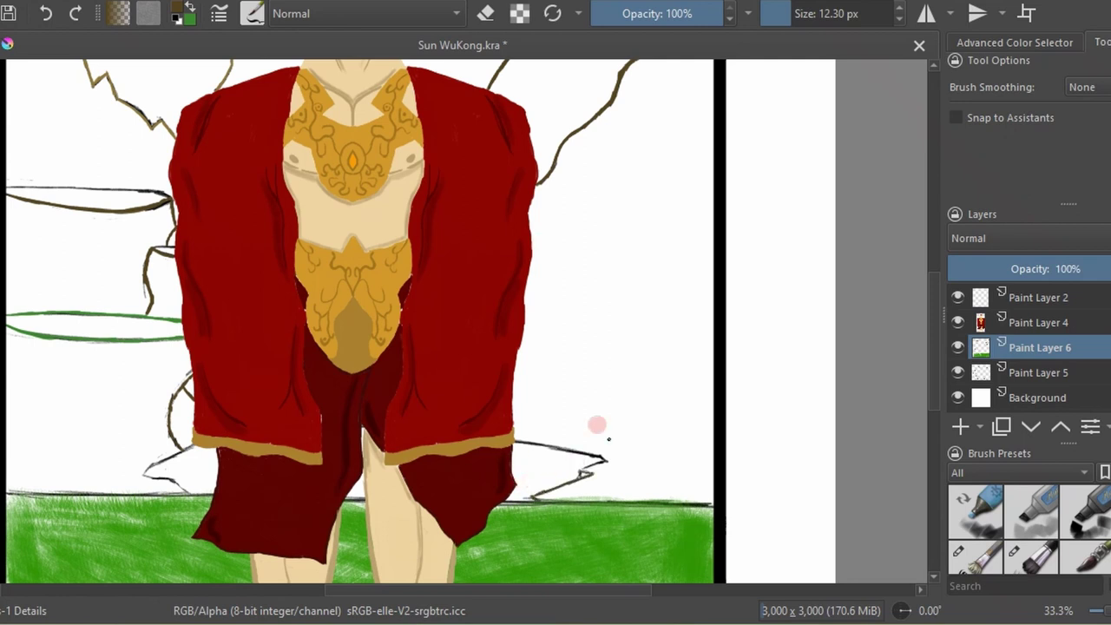
left_click_drag(513, 428, 570, 438)
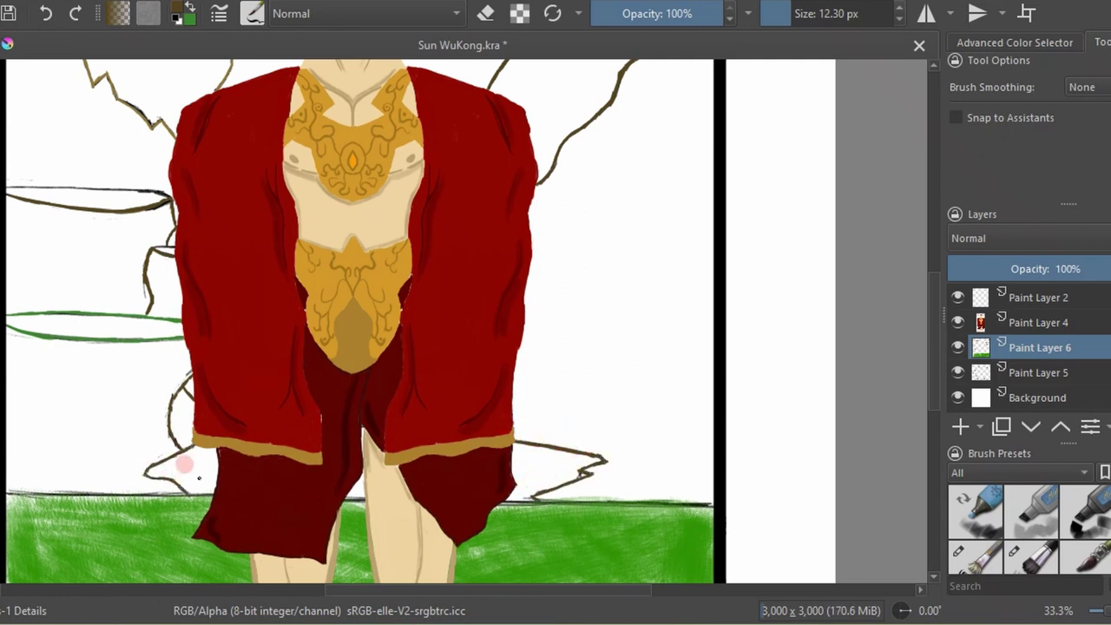
left_click(483, 325)
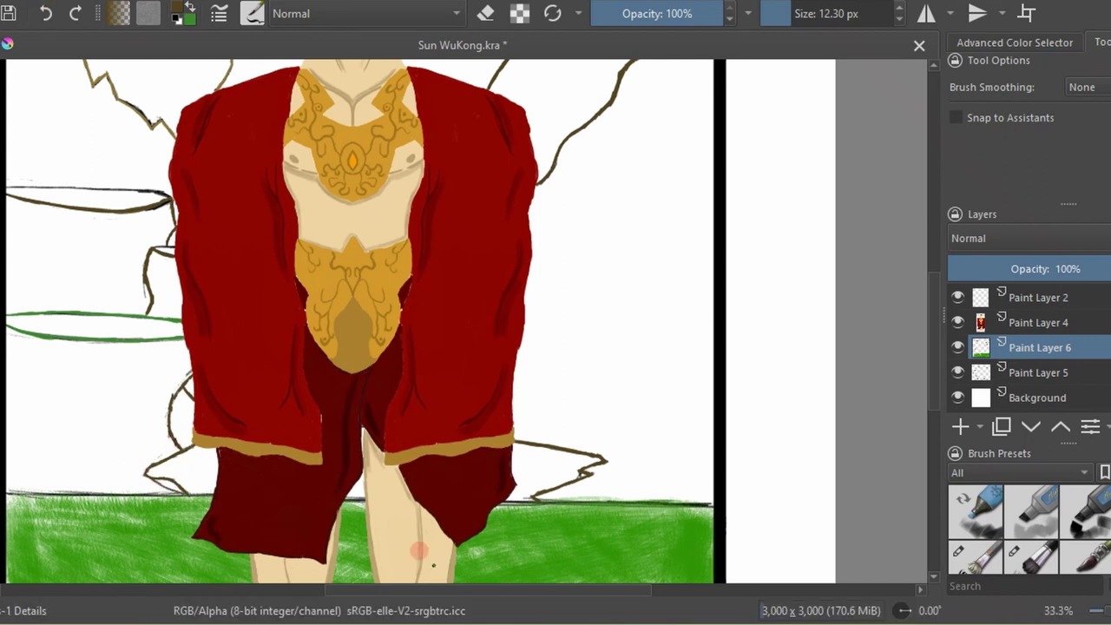
scroll(920, 279, "down", 3)
scroll(879, 280, "up", 2)
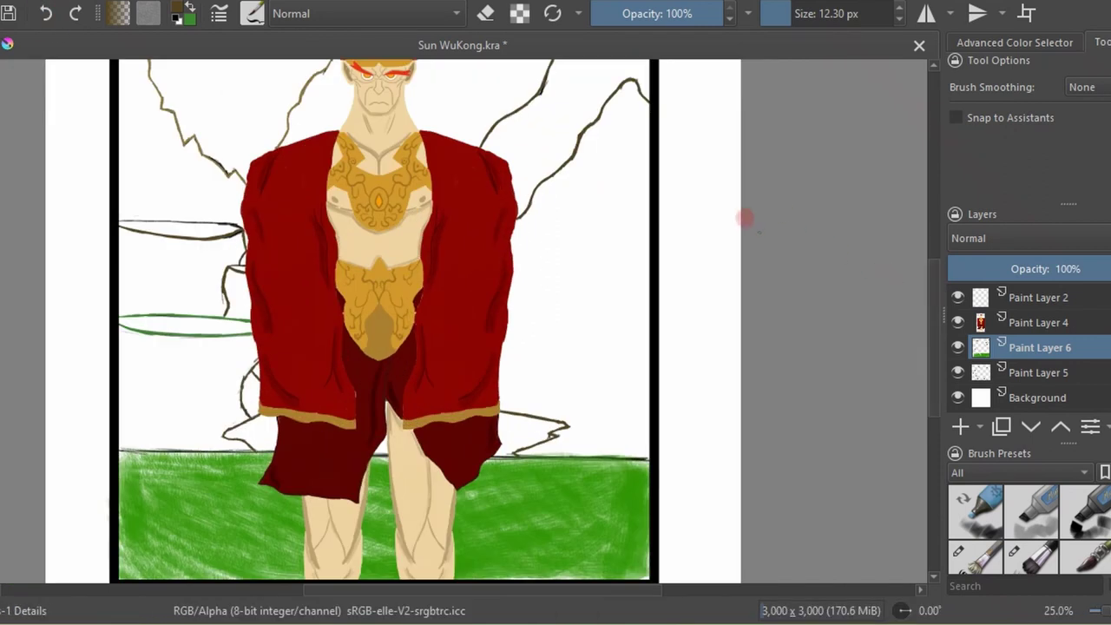
Add a new paint layer above Paint Layer 6 and move the view to the upper rock.
key("Insert")
left_click_drag(221, 323, 233, 423)
scroll(322, 454, "up", 2)
Fill the stacked rock at left with solid brown.
mouse_move(141, 214)
left_mouse_down()
mouse_move(154, 310)
mouse_move(207, 375)
mouse_move(354, 240)
mouse_move(525, 210)
left_mouse_up()
mouse_move(207, 382)
left_mouse_down()
mouse_move(141, 248)
mouse_move(228, 449)
mouse_move(360, 540)
left_mouse_up()
left_click_drag(283, 459, 318, 483)
mouse_move(520, 212)
left_mouse_down()
mouse_move(409, 231)
mouse_move(152, 208)
mouse_move(460, 358)
mouse_move(395, 475)
left_mouse_up()
mouse_move(165, 238)
left_mouse_down()
mouse_move(285, 441)
mouse_move(236, 249)
mouse_move(489, 280)
mouse_move(317, 454)
mouse_move(459, 279)
mouse_move(409, 484)
mouse_move(404, 454)
left_mouse_up()
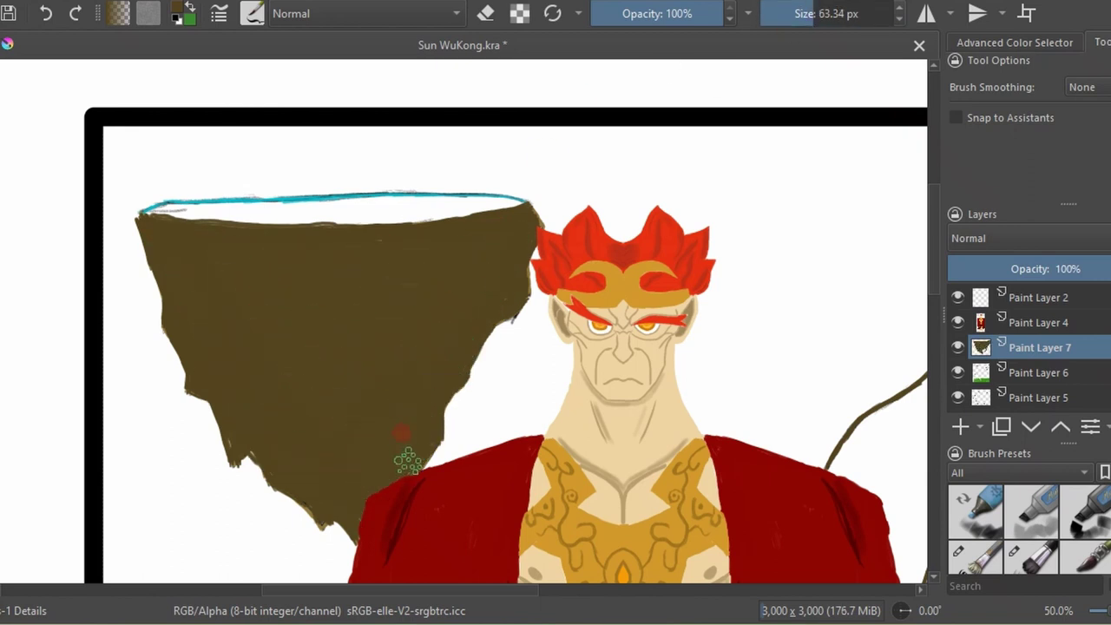
Resize the brush and paint brown over the middle rock's outline.
key("[")
key("[")
key("[")
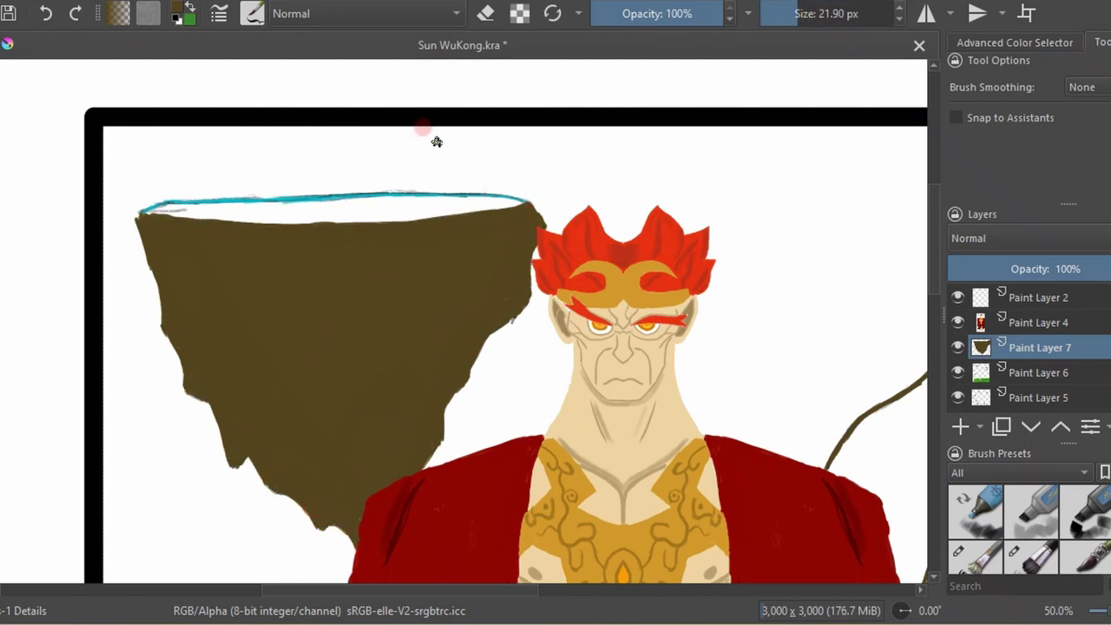
scroll(434, 141, "down", 3)
scroll(471, 355, "up", 4)
key("bracketright")
key("bracketright")
key("bracketright")
mouse_move(418, 276)
left_mouse_down()
mouse_move(434, 334)
mouse_move(417, 269)
mouse_move(113, 257)
mouse_move(186, 454)
mouse_move(367, 408)
mouse_move(367, 384)
mouse_move(230, 286)
mouse_move(332, 290)
mouse_move(248, 442)
mouse_move(144, 359)
mouse_move(188, 319)
mouse_move(326, 413)
left_mouse_up()
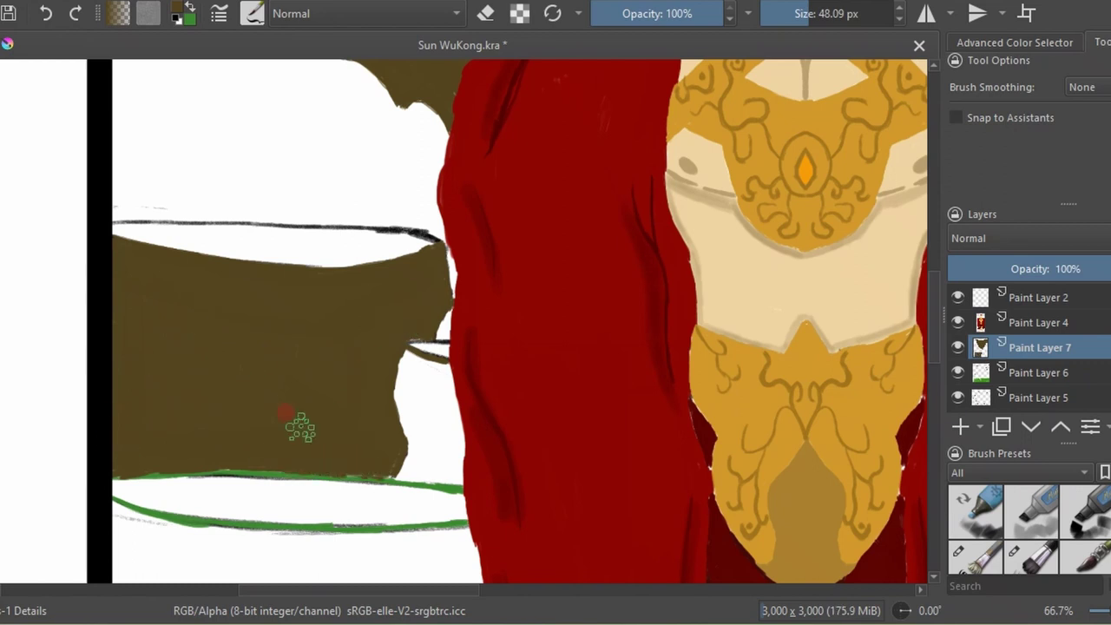
Paint the brown ground band right of the figure's legs out to the border.
key("minus")
key("minus")
key("minus")
left_click_drag(823, 17, 785, 28)
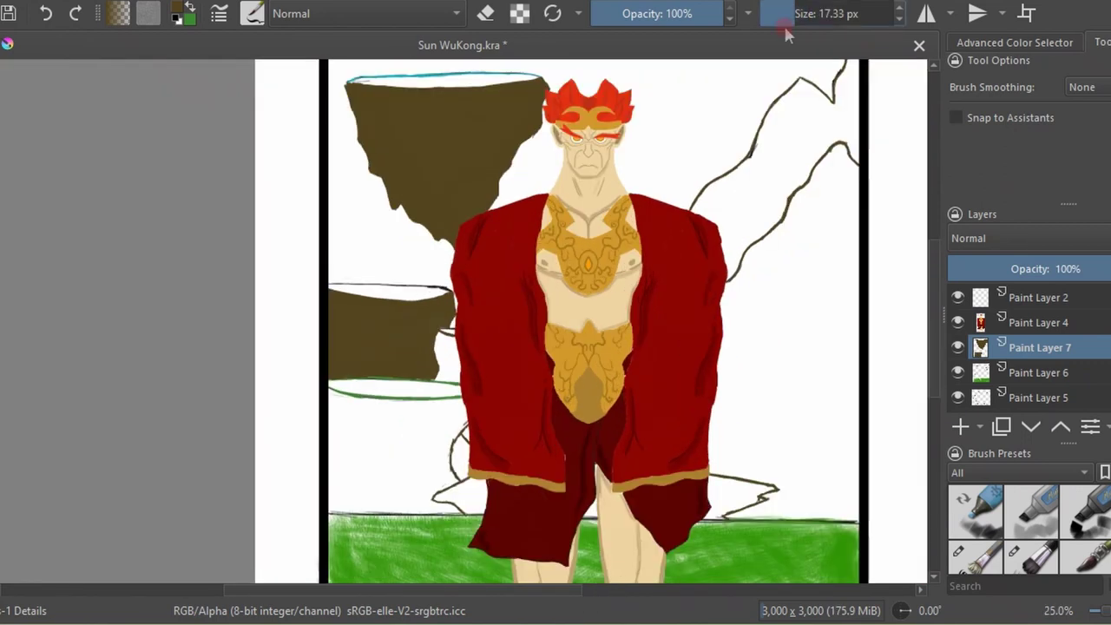
key("plus")
mouse_move(685, 345)
left_mouse_down()
mouse_move(414, 350)
mouse_move(386, 440)
mouse_move(525, 472)
left_mouse_up()
key("minus")
key("plus")
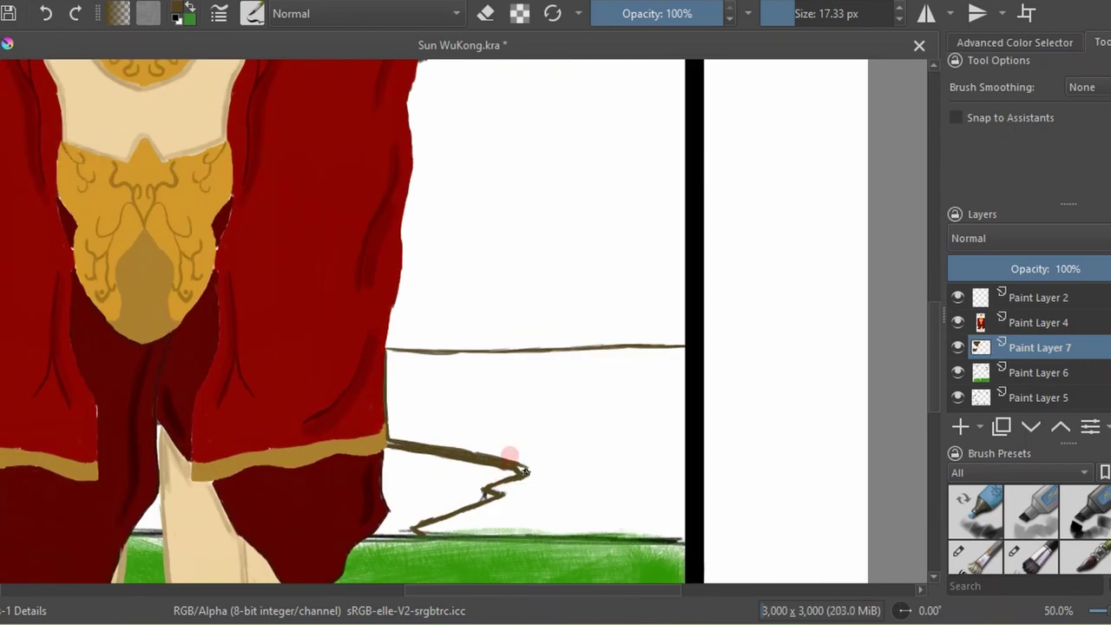
key("]")
mouse_move(670, 349)
left_mouse_down()
mouse_move(669, 525)
mouse_move(616, 477)
mouse_move(422, 397)
mouse_move(449, 376)
mouse_move(640, 342)
mouse_move(391, 363)
mouse_move(612, 494)
mouse_move(447, 526)
left_mouse_up()
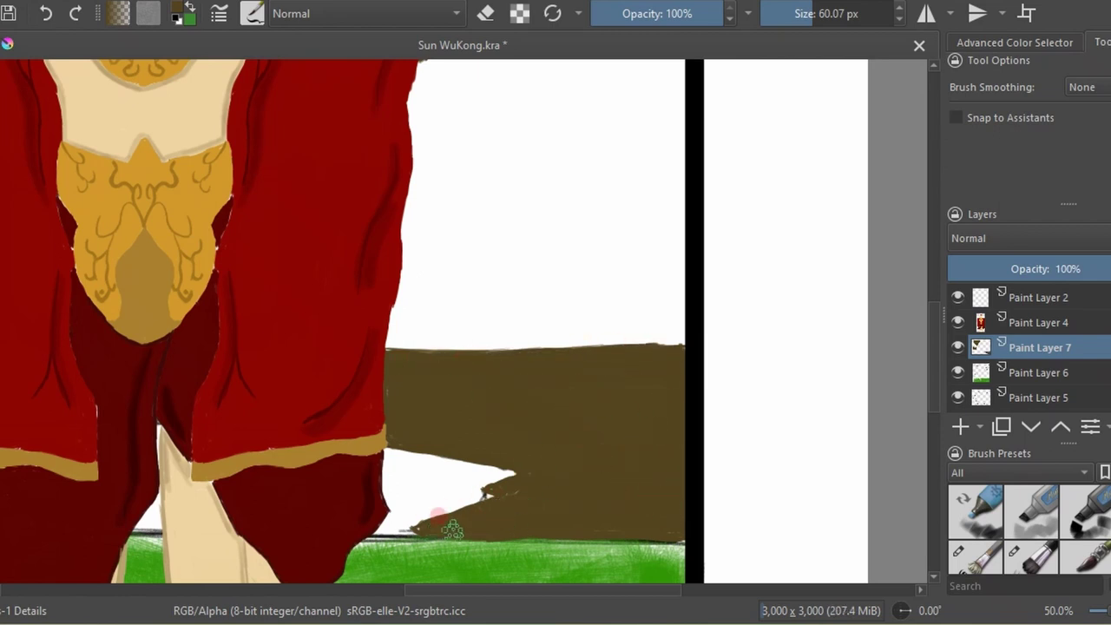
key("[")
left_click_drag(425, 346, 673, 332)
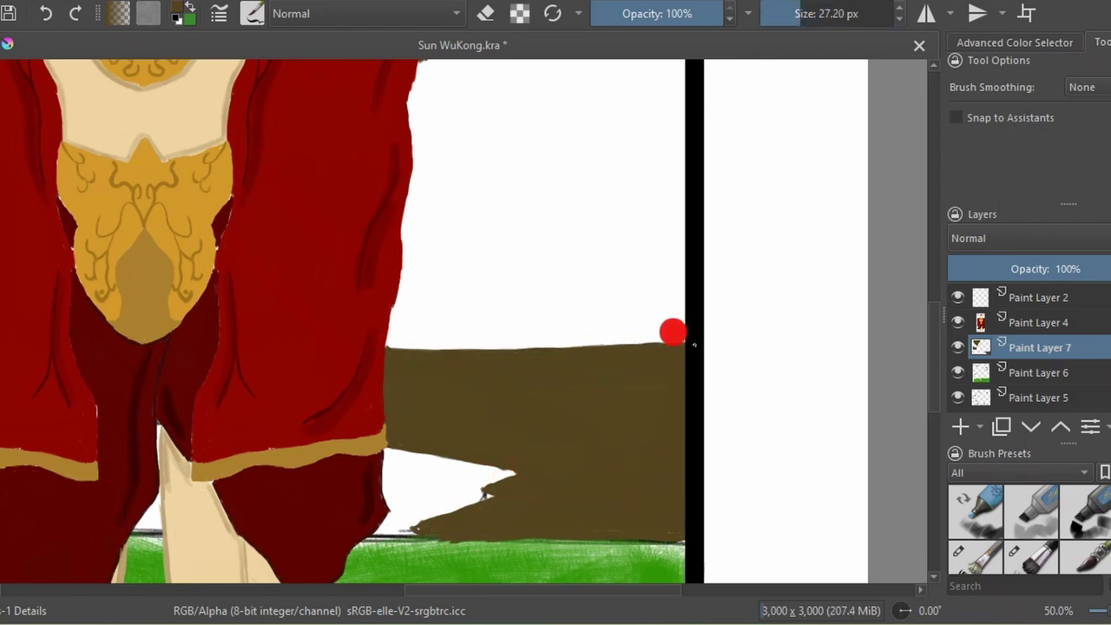
Paint the brown ground band left of the legs, filling the white strip above the grass.
key("minus")
key("minus")
key("minus")
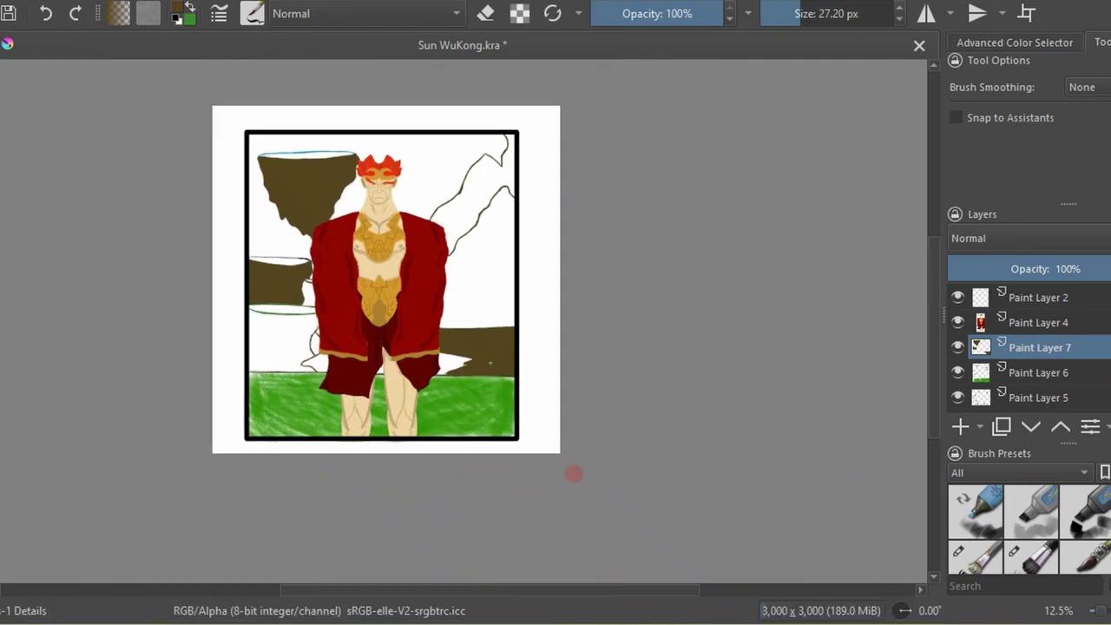
key("plus")
key("plus")
key("plus")
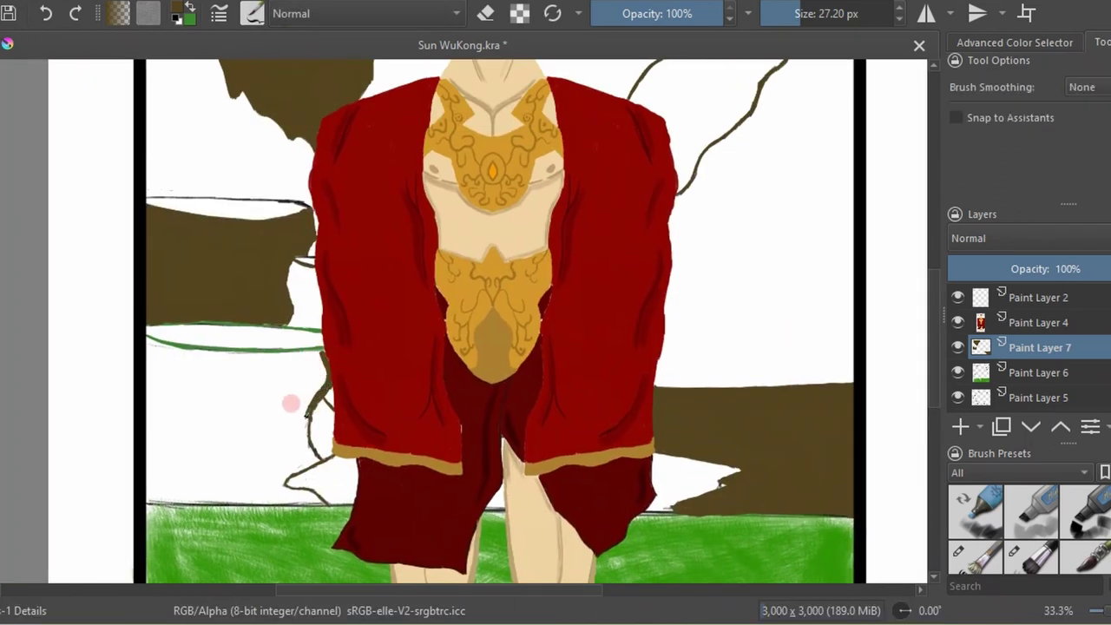
left_click_drag(291, 402, 294, 481)
left_click(959, 322)
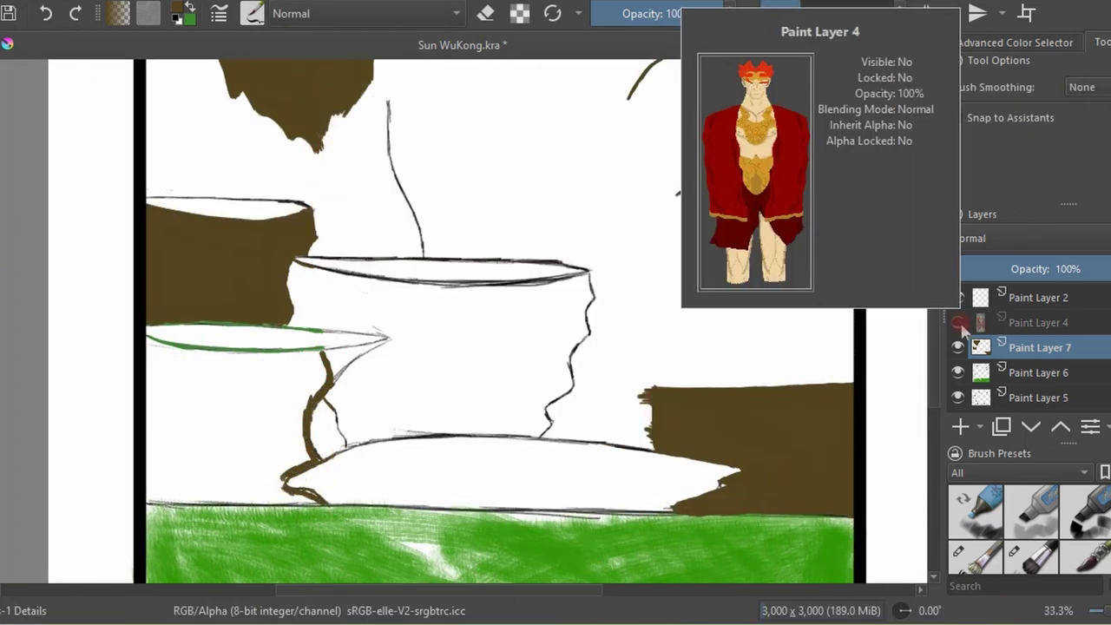
left_click(959, 322)
left_click_drag(149, 452, 304, 460)
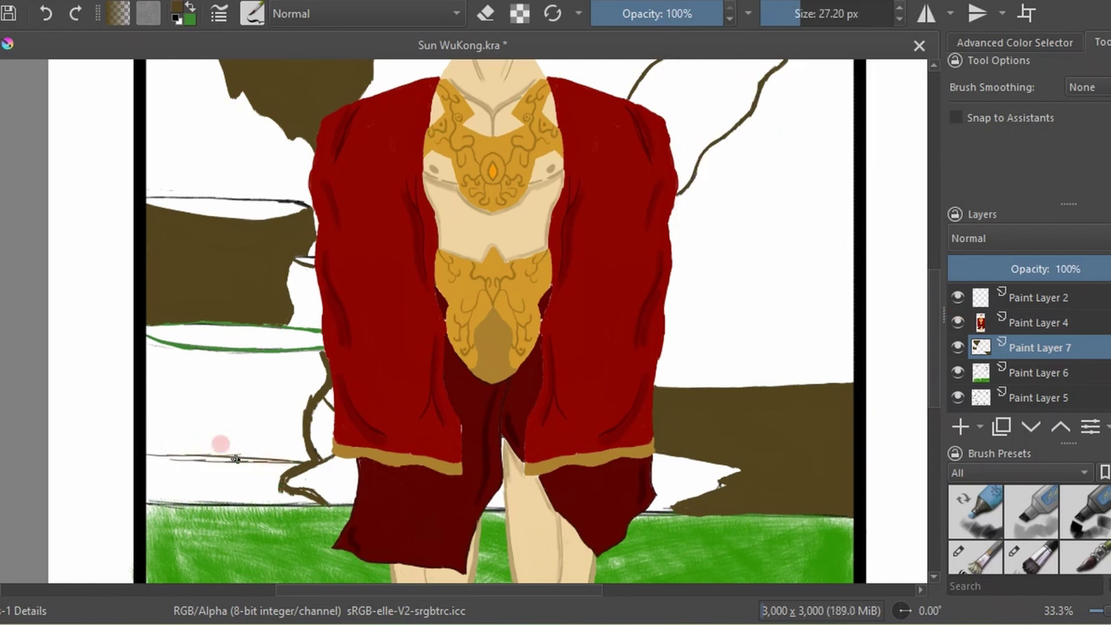
mouse_move(348, 473)
left_mouse_down()
mouse_move(261, 484)
mouse_move(155, 452)
mouse_move(282, 477)
mouse_move(218, 485)
left_mouse_up()
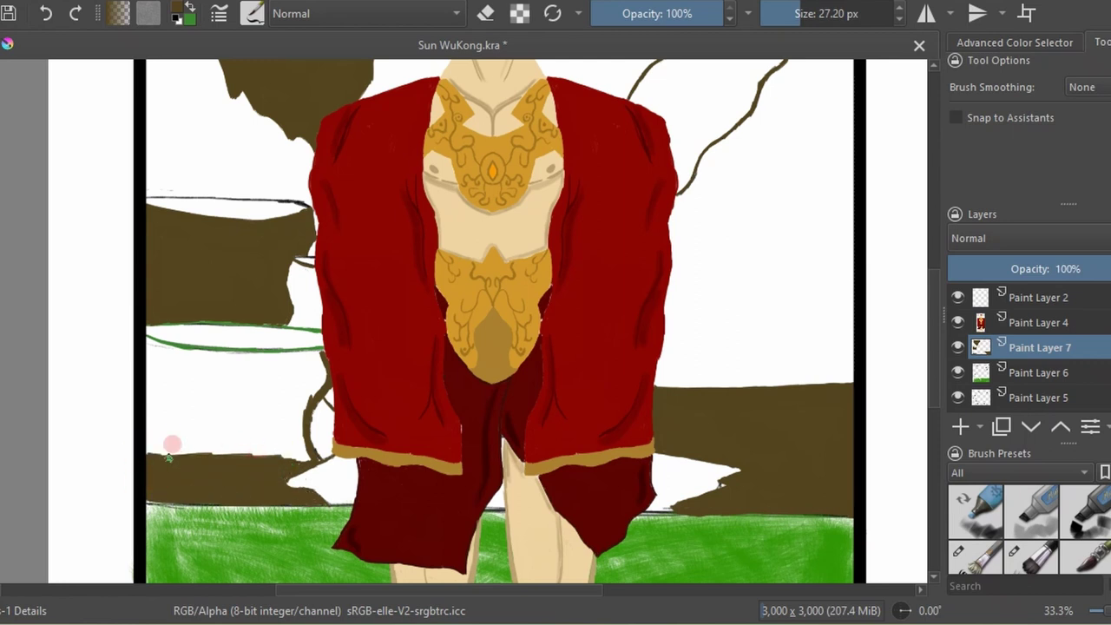
left_click_drag(137, 488, 308, 506)
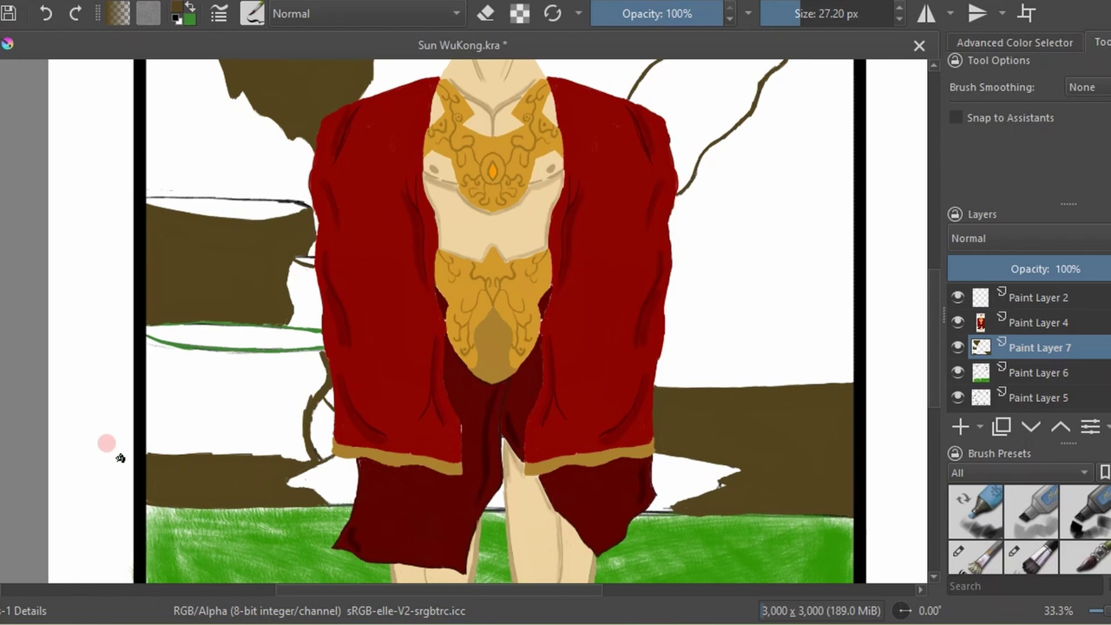
key("minus")
key("minus")
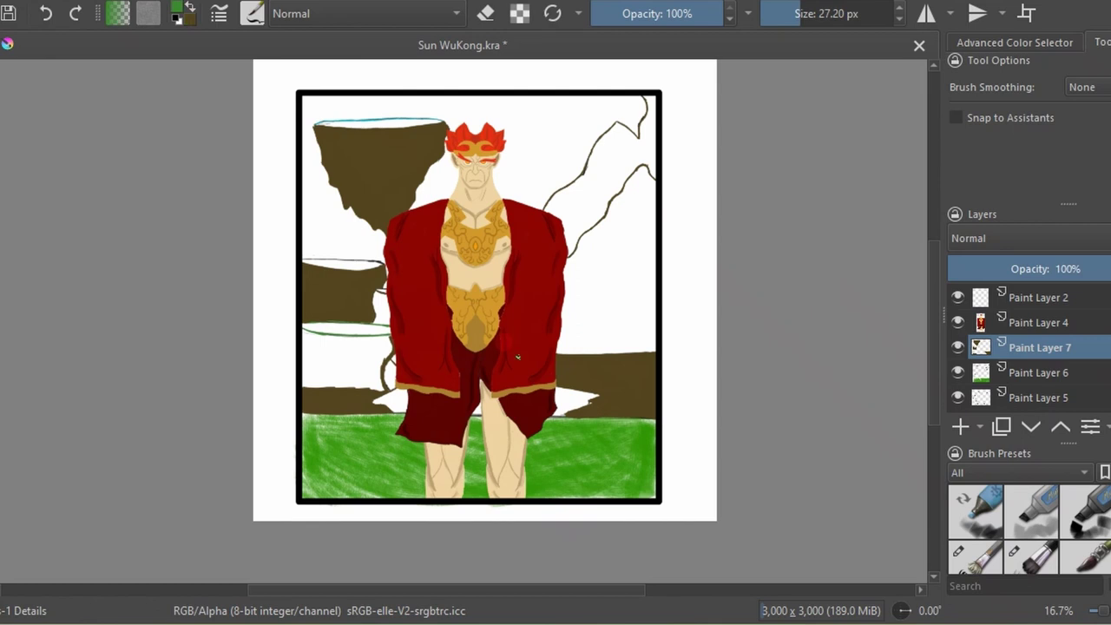
Fill the ellipse band on the left rock with green.
key("plus")
key("plus")
key("plus")
mouse_move(259, 354)
left_mouse_down()
mouse_move(252, 369)
mouse_move(139, 365)
mouse_move(215, 369)
left_mouse_up()
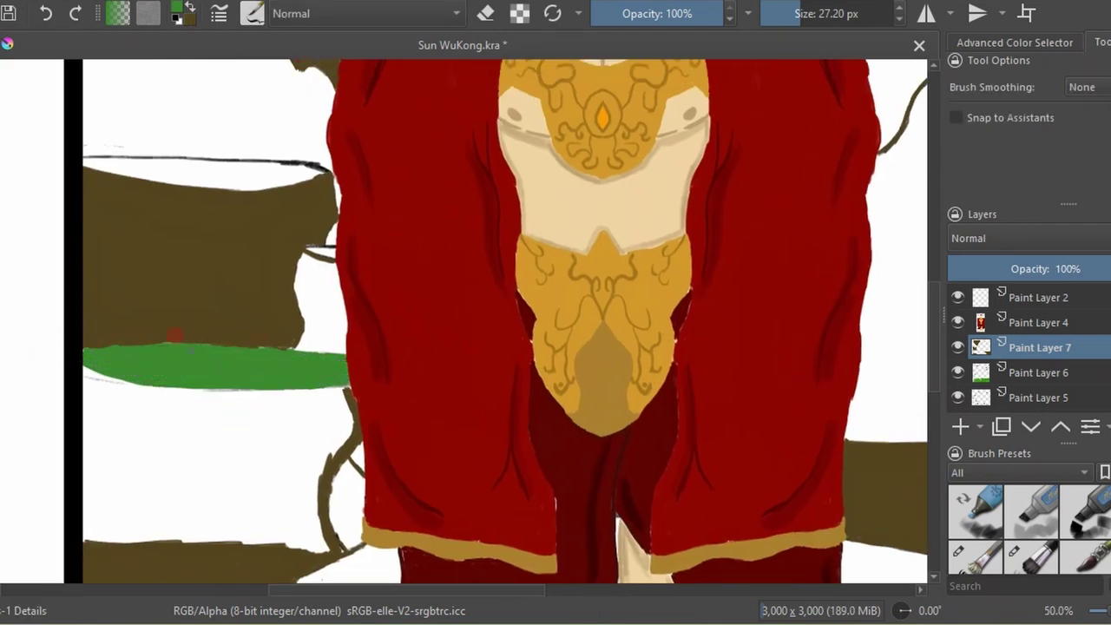
key("minus")
key("minus")
key("minus")
key("plus")
key("plus")
key("plus")
key("minus")
key("minus")
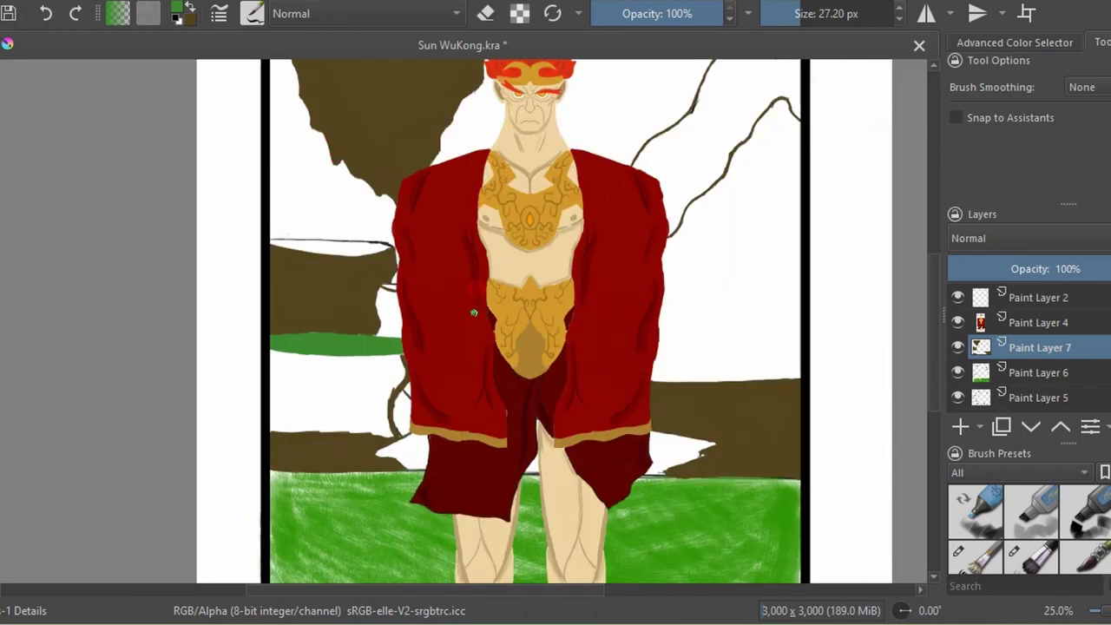
key("plus")
key("plus")
Paint dark brown on the lower rock below the green band and into the gap beside the robe.
left_click_drag(87, 387, 346, 396)
mouse_move(71, 532)
left_mouse_down()
mouse_move(82, 521)
mouse_move(317, 522)
mouse_move(351, 424)
mouse_move(313, 469)
mouse_move(186, 521)
mouse_move(328, 519)
left_mouse_up()
mouse_move(87, 388)
left_mouse_down()
mouse_move(285, 501)
mouse_move(112, 454)
mouse_move(236, 461)
mouse_move(348, 415)
mouse_move(138, 478)
left_mouse_up()
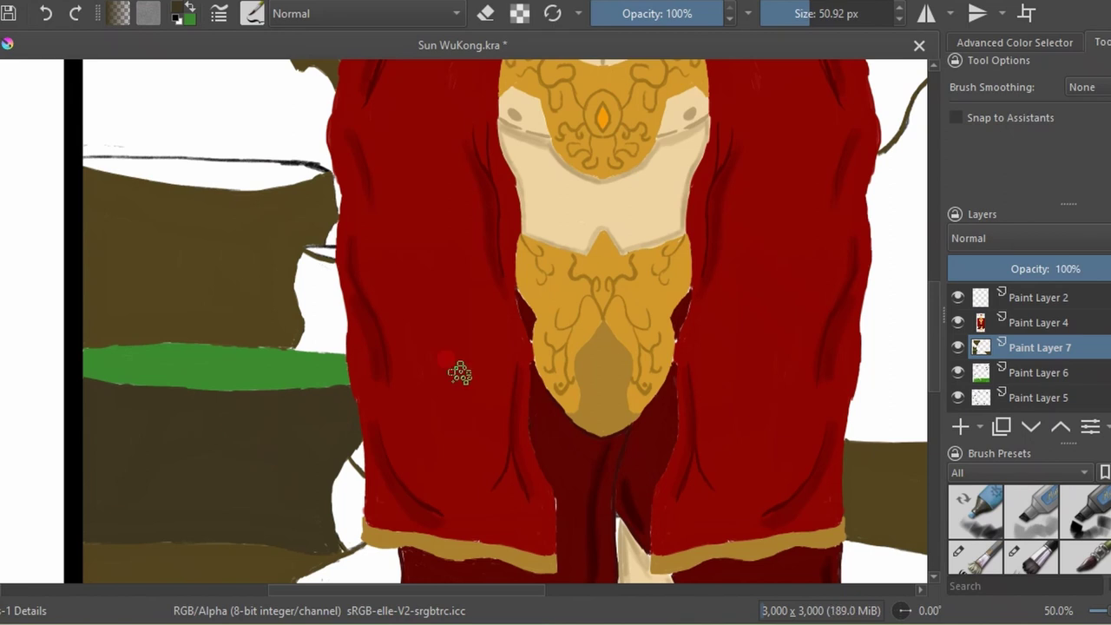
scroll(460, 373, "up", 1)
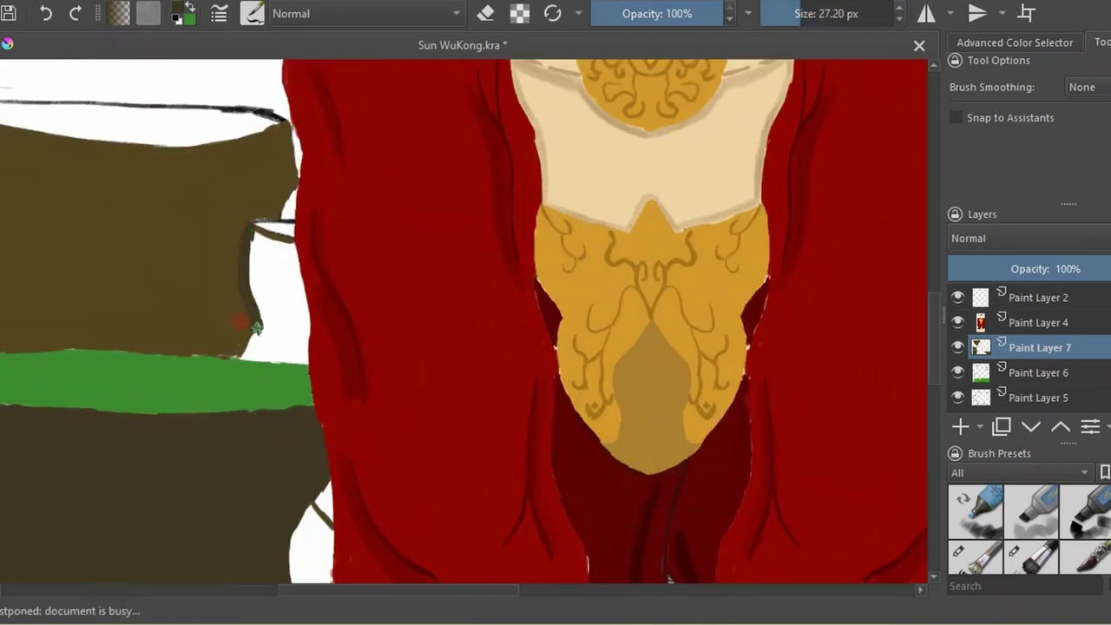
mouse_move(240, 343)
left_mouse_down()
mouse_move(290, 323)
mouse_move(269, 261)
mouse_move(271, 335)
left_mouse_up()
scroll(775, 283, "down", 4)
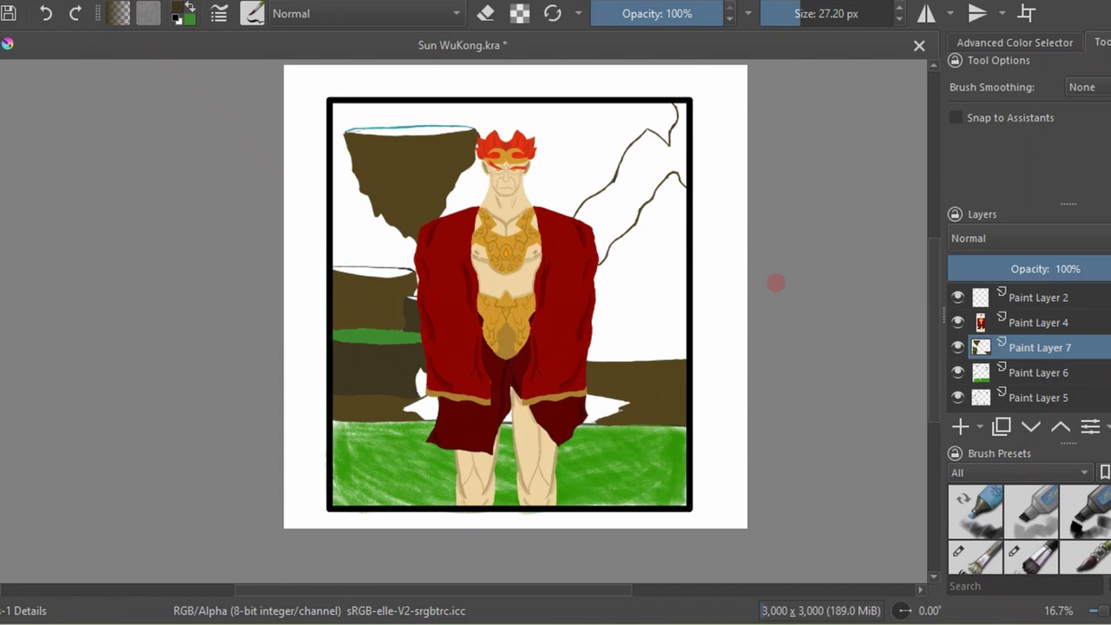
scroll(775, 283, "up", 4)
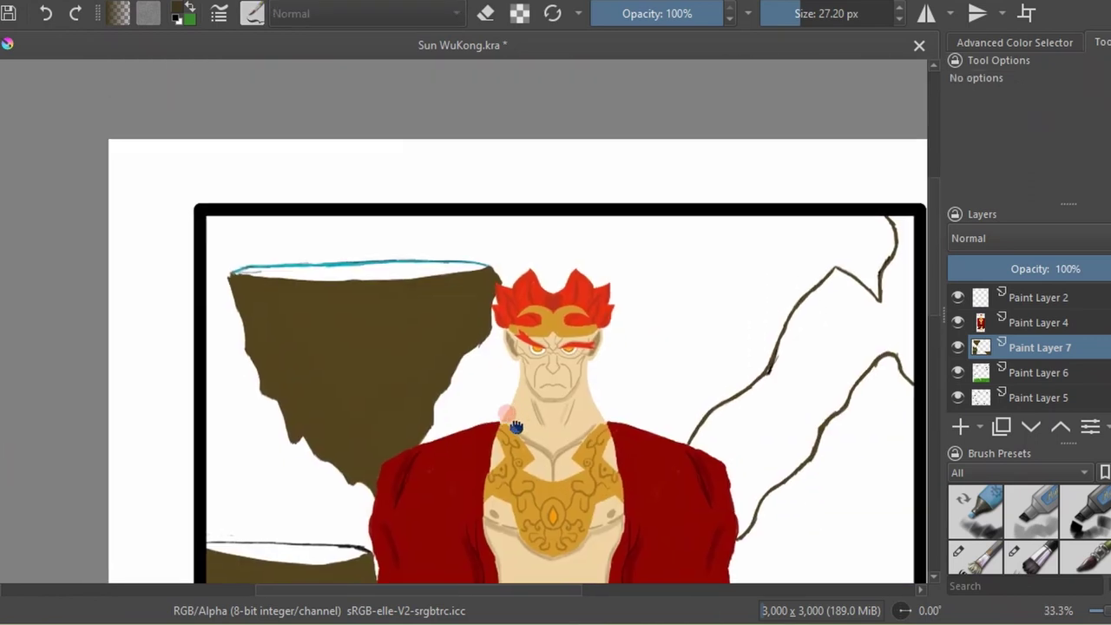
Add Paint Layer 8 below Paint Layer 7 and paint the upper rock's top cyan.
key("Insert")
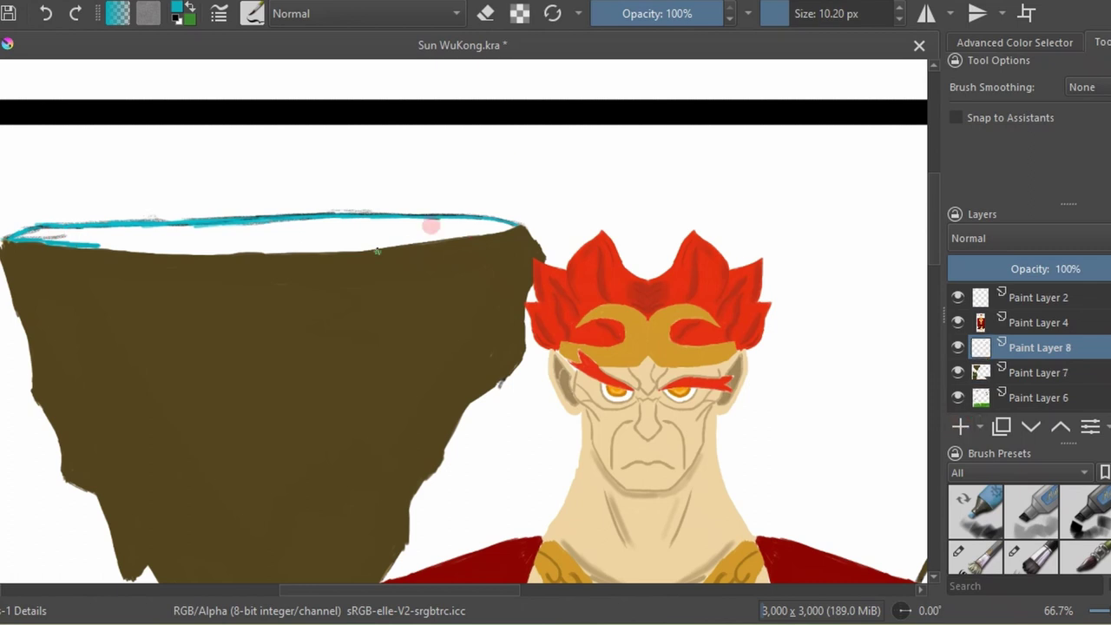
left_click_drag(1040, 347, 1045, 378)
left_click_drag(458, 229, 342, 218)
scroll(1007, 347, "down", 3)
key("minus")
key("minus")
key("minus")
mouse_move(117, 253)
left_mouse_down()
mouse_move(124, 238)
mouse_move(297, 231)
left_mouse_up()
left_click_drag(124, 243, 402, 267)
mouse_move(228, 258)
left_mouse_down()
mouse_move(483, 240)
mouse_move(340, 265)
left_mouse_up()
Sample the rock's brown and, on Paint Layer 7, touch up the cyan edge's left end.
left_click(114, 278, "ctrl")
scroll(1103, 317, "up", 1)
left_click(1077, 348)
left_click_drag(139, 256, 104, 250)
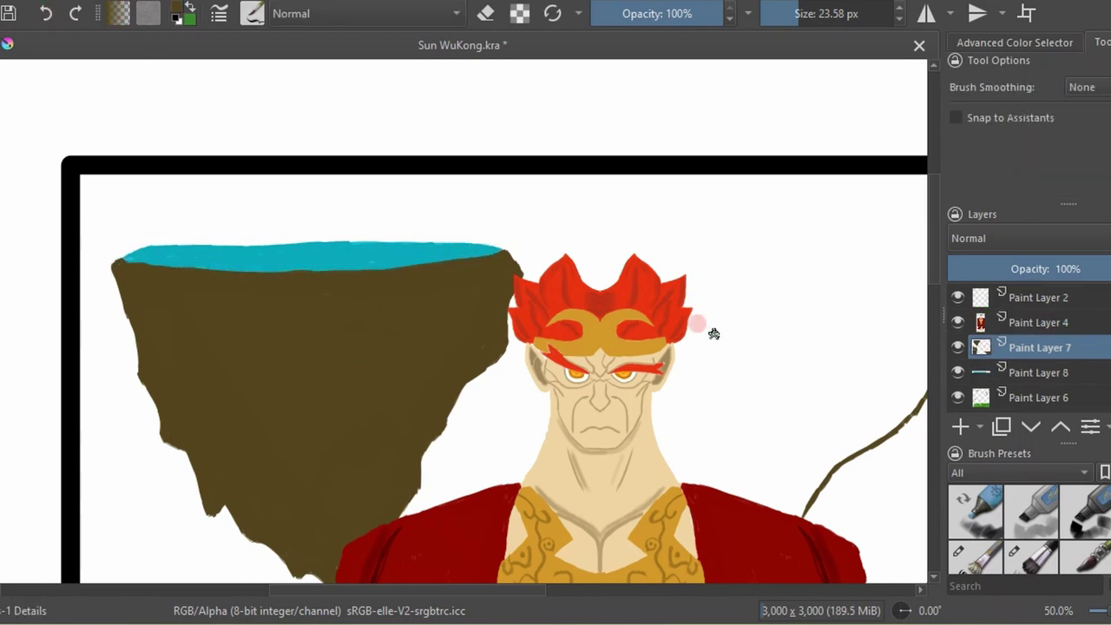
scroll(714, 334, "down", 5)
scroll(534, 418, "up", 5)
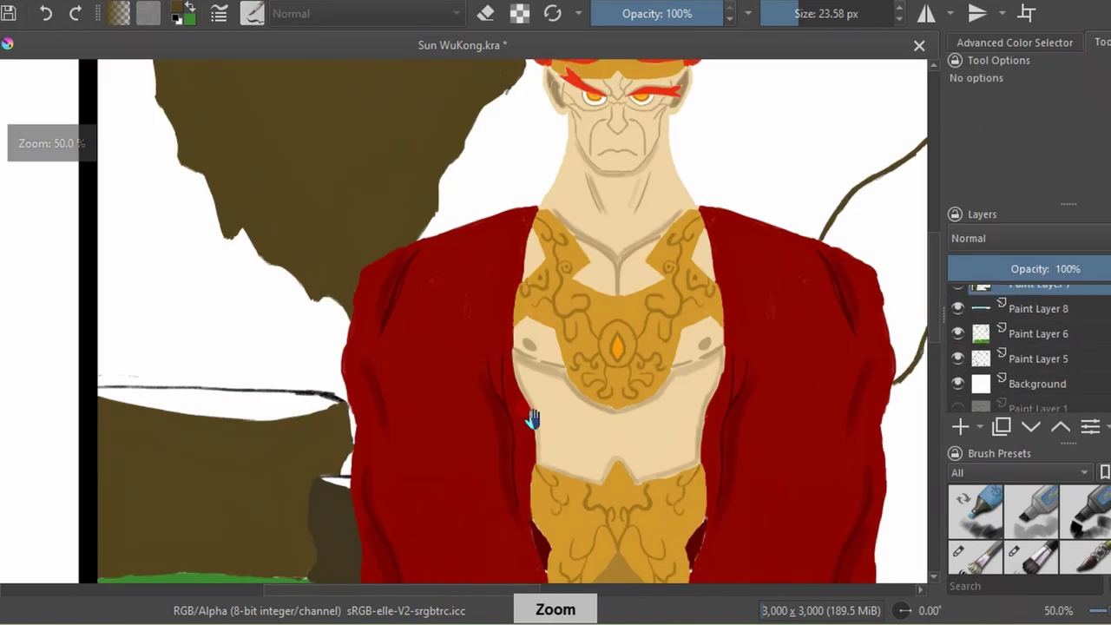
Outline and fill the middle rock's top with green.
left_click_drag(533, 419, 572, 342)
left_click_drag(135, 310, 342, 315)
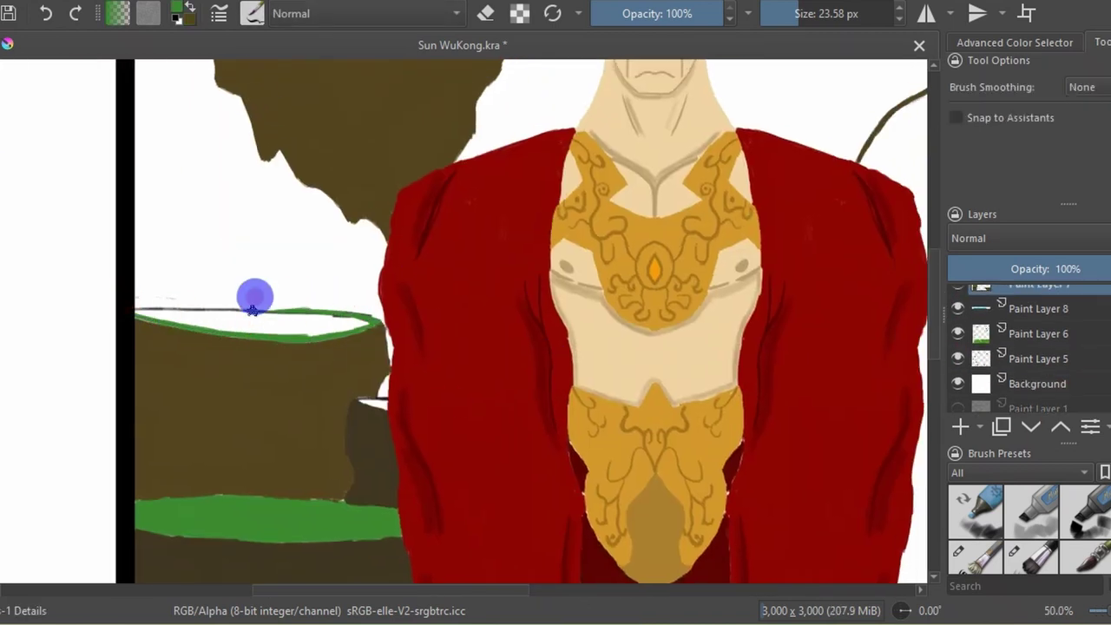
mouse_move(253, 309)
left_mouse_down()
mouse_move(191, 307)
mouse_move(261, 326)
left_mouse_up()
left_click_drag(184, 302, 347, 319)
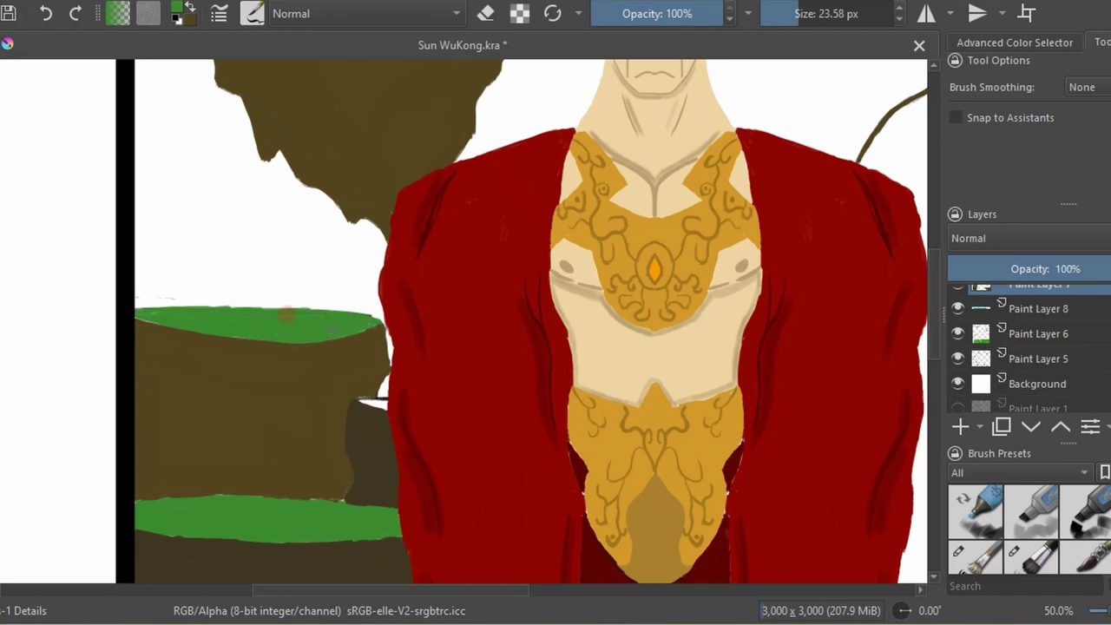
scroll(270, 161, "down", 4)
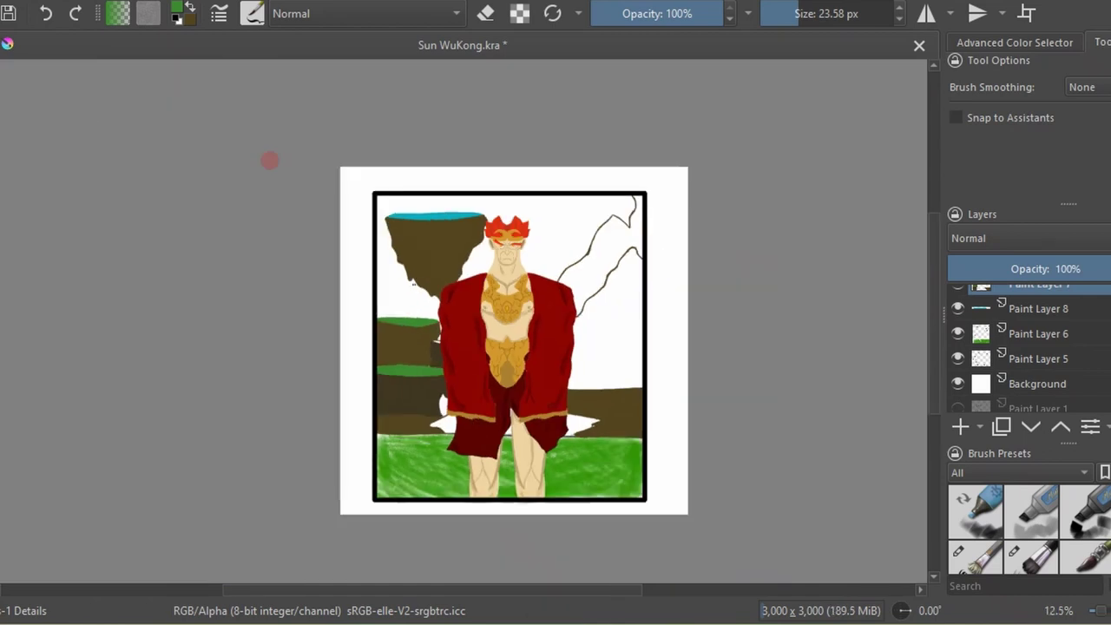
scroll(454, 315, "up", 1)
left_click_drag(844, 350, 504, 398)
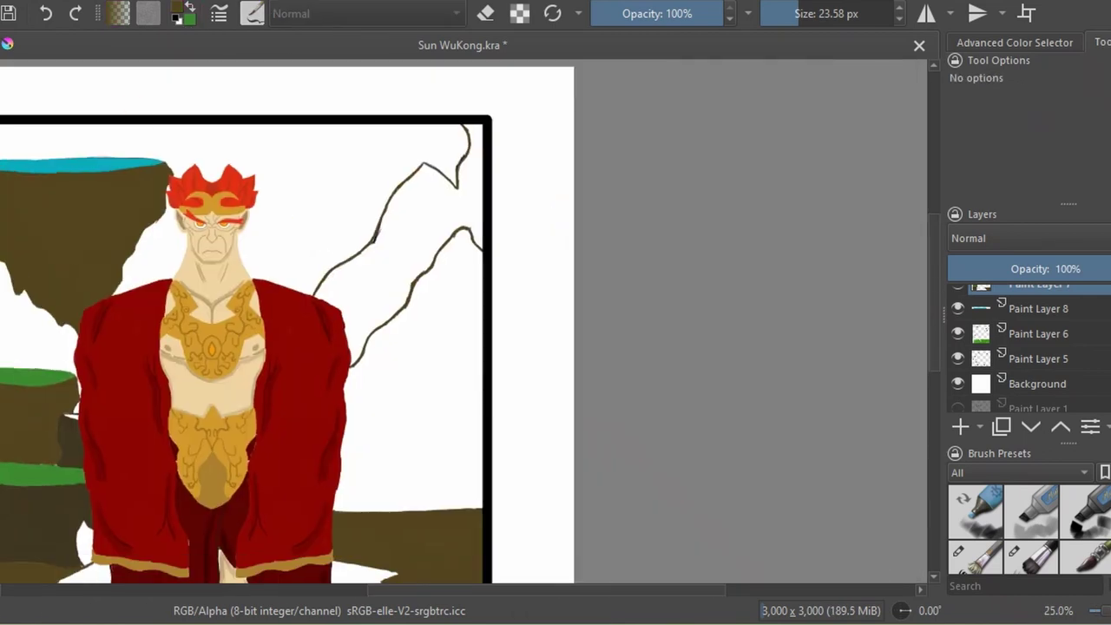
Paint dark brown along the robe's right edge and the wedge before the mountain.
scroll(459, 323, "up", 2)
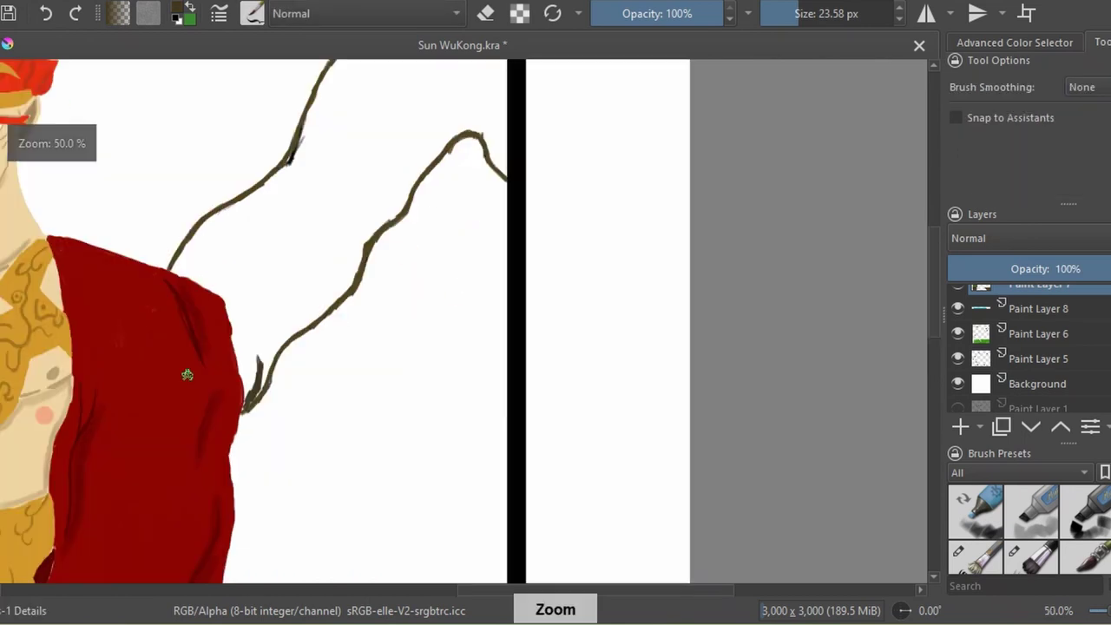
mouse_move(188, 374)
left_mouse_down()
mouse_move(232, 364)
mouse_move(273, 305)
left_mouse_up()
mouse_move(220, 253)
left_mouse_down()
mouse_move(344, 128)
mouse_move(222, 253)
mouse_move(274, 287)
mouse_move(318, 174)
left_mouse_up()
left_click_drag(491, 129, 401, 259)
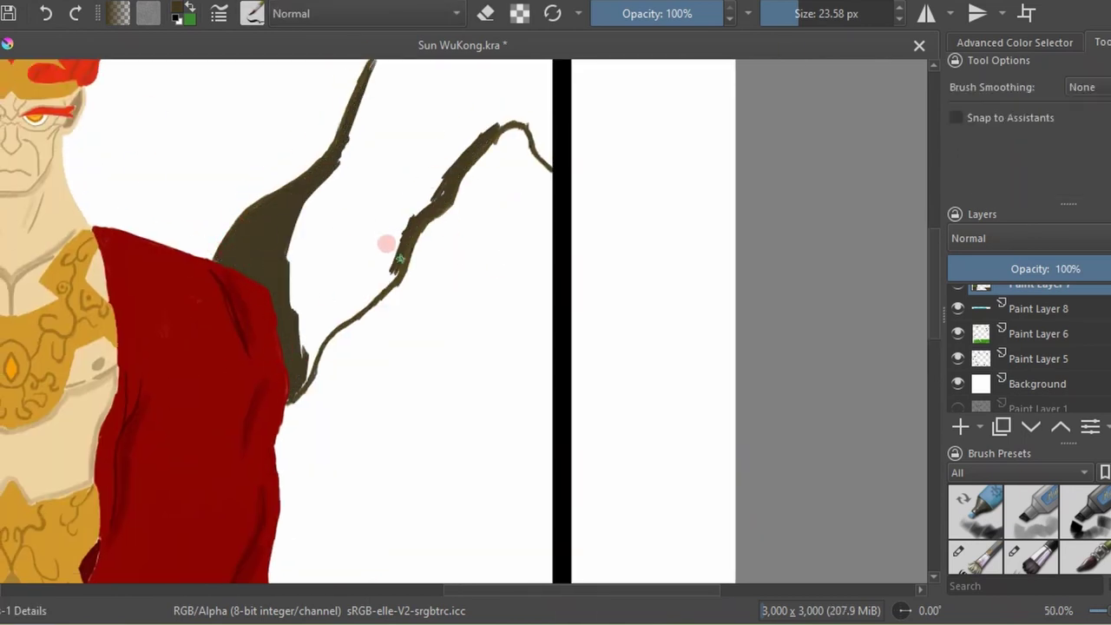
left_click_drag(303, 377, 374, 293)
left_click_drag(308, 359, 291, 204)
Thicken the mountain outlines and fill between them with brown.
left_click_drag(291, 278, 356, 148)
left_click_drag(291, 286, 144, 447)
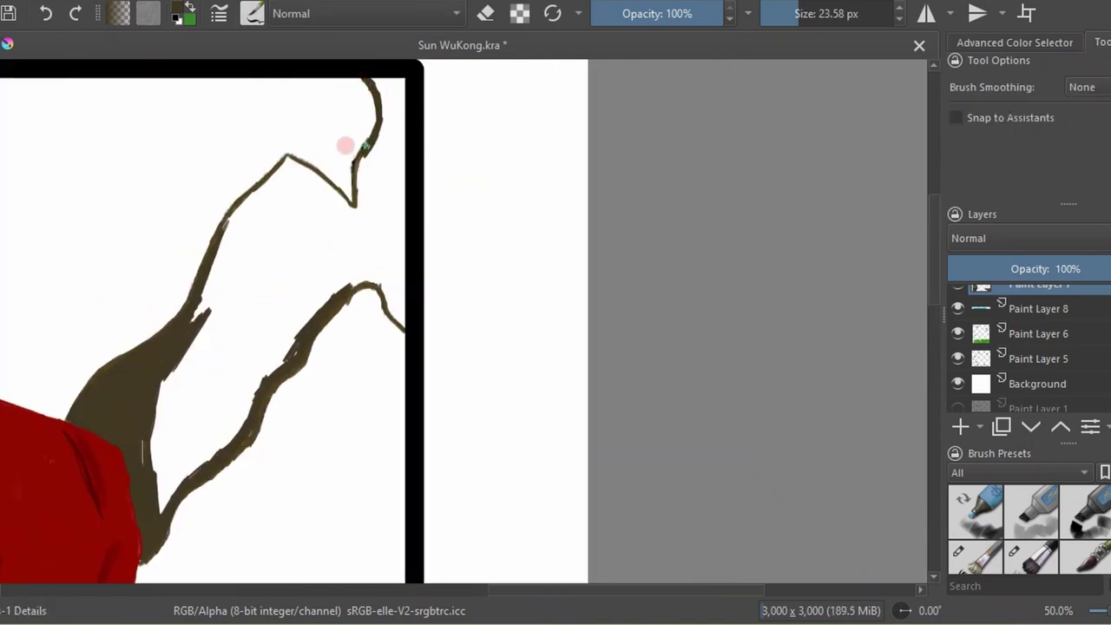
mouse_move(365, 146)
left_mouse_down()
mouse_move(266, 144)
mouse_move(179, 322)
left_mouse_up()
left_click_drag(286, 165, 211, 293)
mouse_move(322, 291)
left_mouse_down()
mouse_move(189, 466)
mouse_move(159, 434)
left_mouse_up()
left_click_drag(252, 365, 397, 164)
left_click_drag(391, 78, 377, 142)
mouse_move(382, 252)
left_mouse_down()
mouse_move(298, 178)
mouse_move(276, 182)
mouse_move(342, 217)
mouse_move(379, 255)
mouse_move(376, 271)
left_mouse_up()
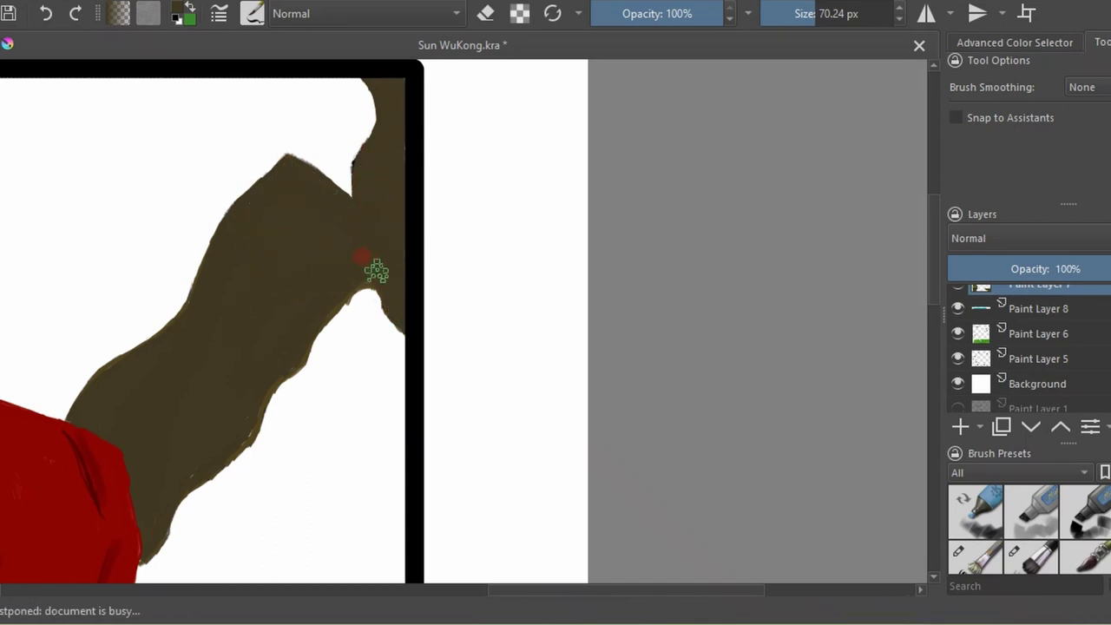
Move Paint Layer 7 below Paint Layer 6 and select it for scenery painting.
key("minus")
key("minus")
key("minus")
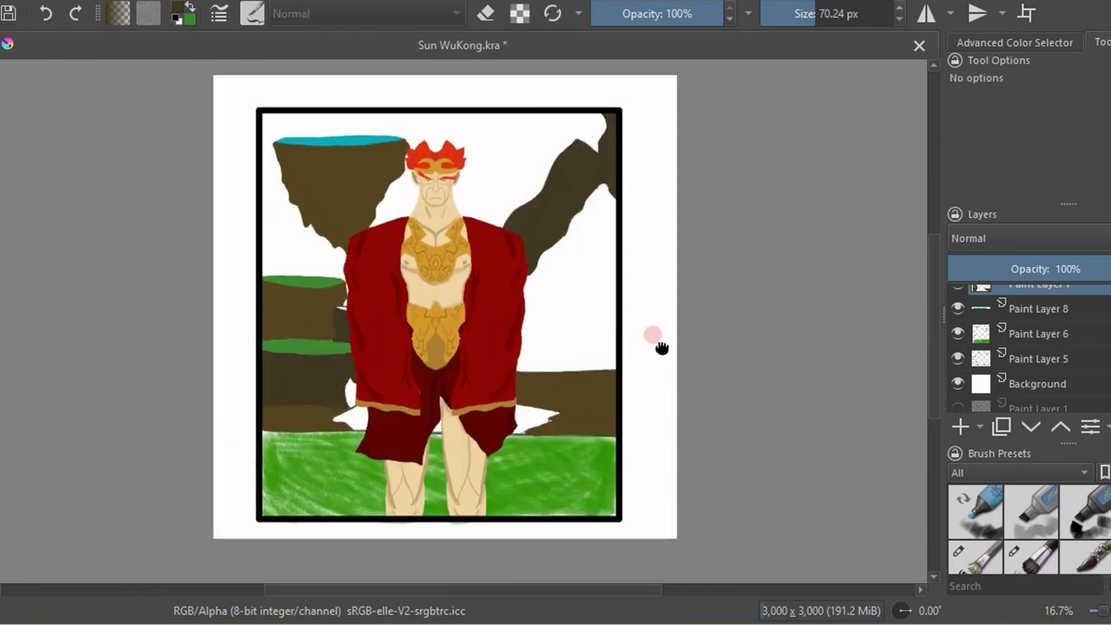
key("plus")
key("plus")
mouse_move(1038, 285)
left_mouse_down()
mouse_move(1036, 343)
mouse_move(1036, 291)
left_mouse_up()
key("minus")
key("minus")
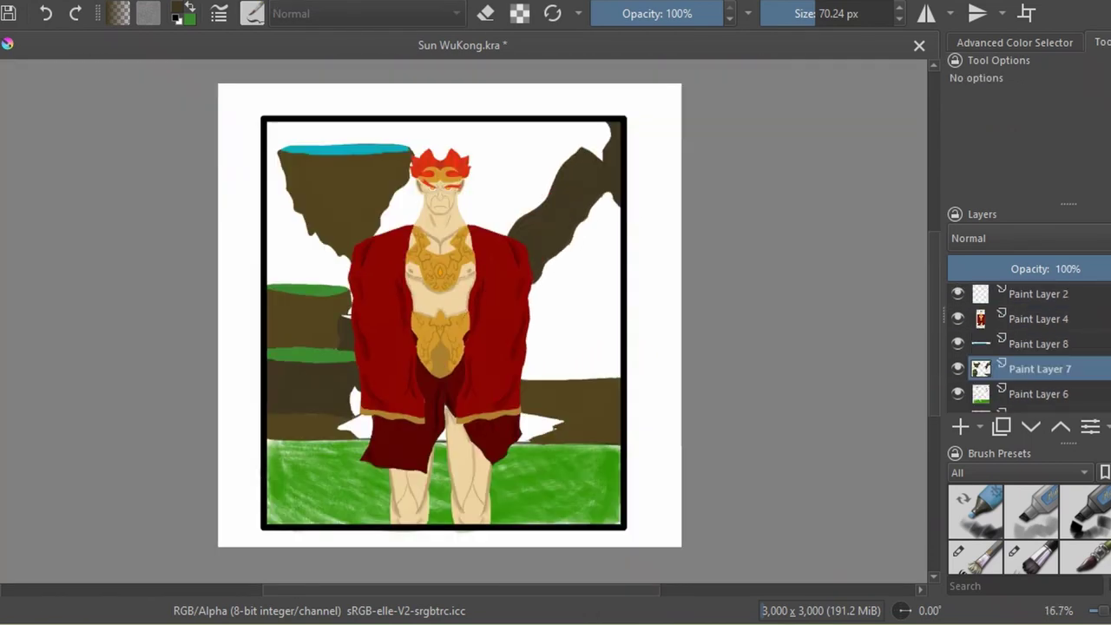
left_click(959, 323)
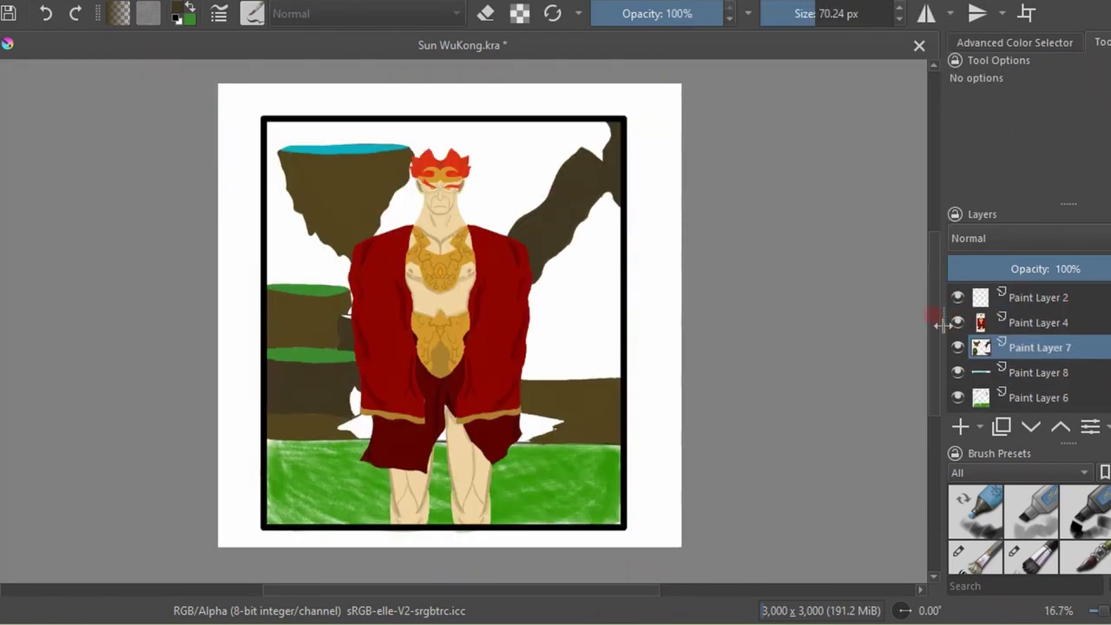
scroll(690, 244, "up", 2)
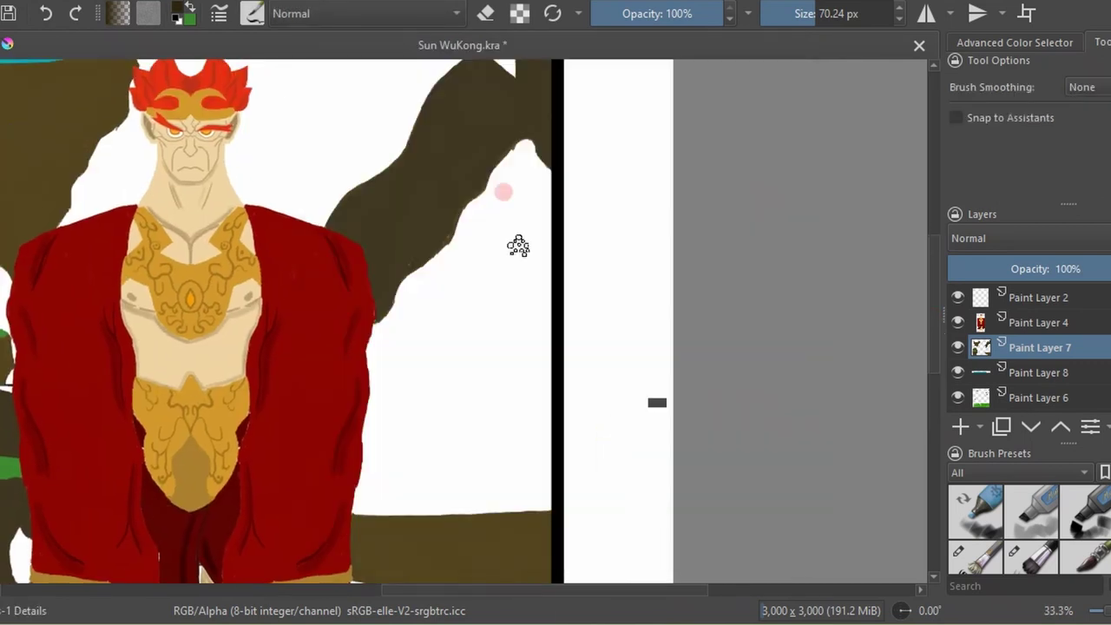
Fill the right mountain solid dark brown down to the ground, then add Paint Layer 9.
mouse_move(521, 147)
left_mouse_down()
mouse_move(541, 235)
mouse_move(503, 185)
mouse_move(410, 280)
left_mouse_up()
mouse_move(378, 327)
left_mouse_down()
mouse_move(347, 495)
mouse_move(492, 491)
mouse_move(347, 503)
mouse_move(521, 486)
left_mouse_up()
mouse_move(453, 254)
left_mouse_down()
mouse_move(402, 330)
mouse_move(529, 173)
mouse_move(491, 447)
mouse_move(491, 297)
mouse_move(441, 318)
mouse_move(384, 461)
mouse_move(396, 460)
left_mouse_up()
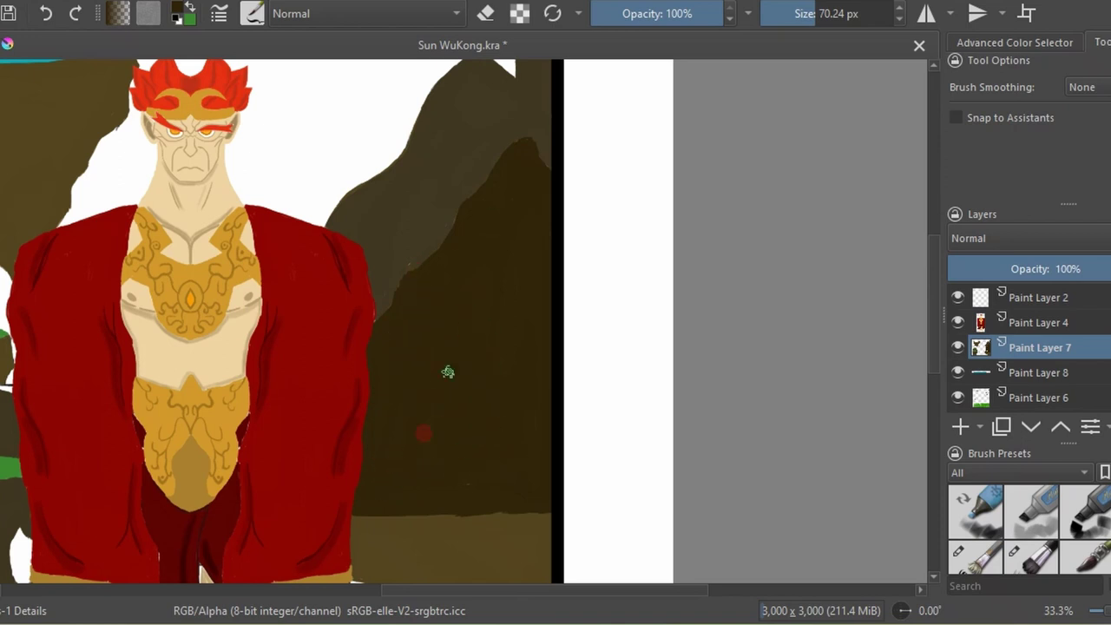
scroll(652, 128, "down", 2)
left_click(960, 426)
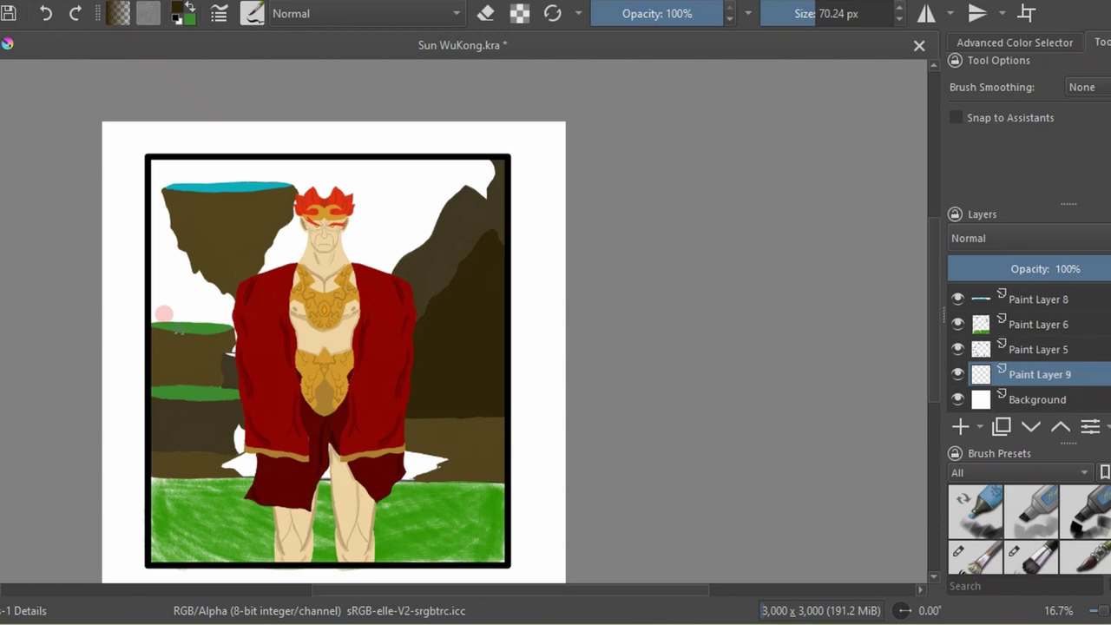
With a smaller brush, paint black barbed shadows into the white patches beside the robe hem.
scroll(493, 251, "up", 2)
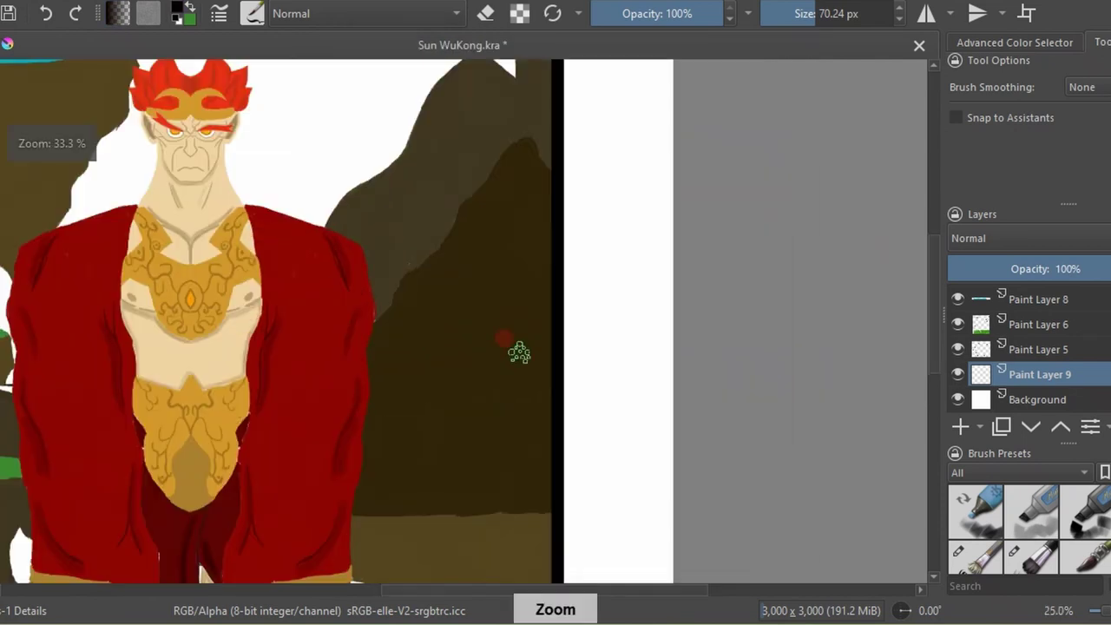
scroll(518, 350, "up", 1)
key("bracketleft")
key("bracketleft")
key("bracketleft")
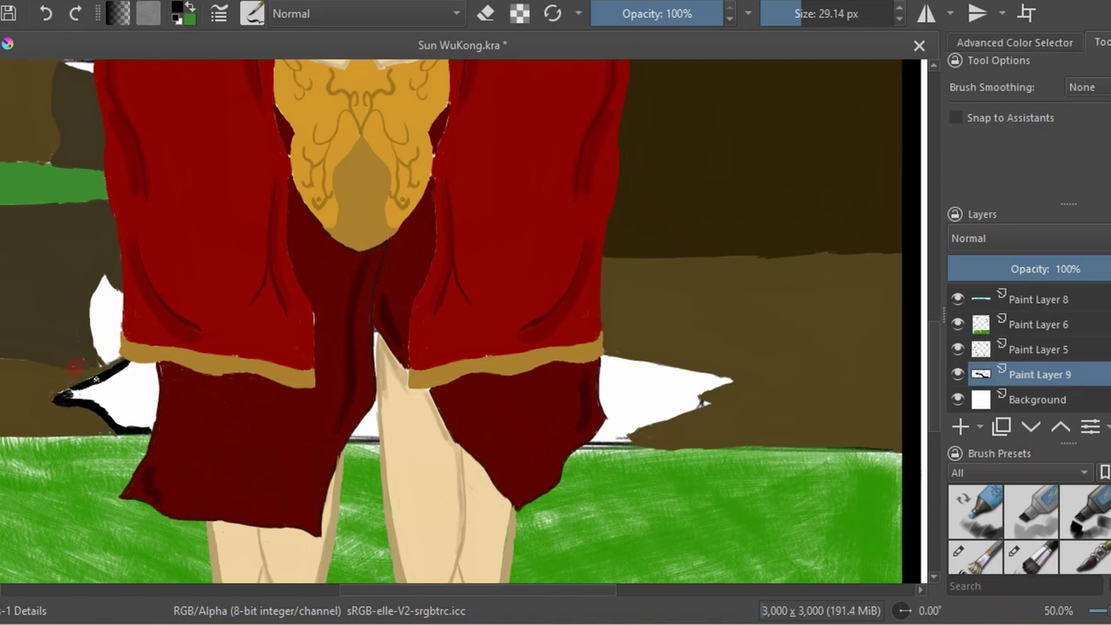
left_click_drag(102, 387, 135, 423)
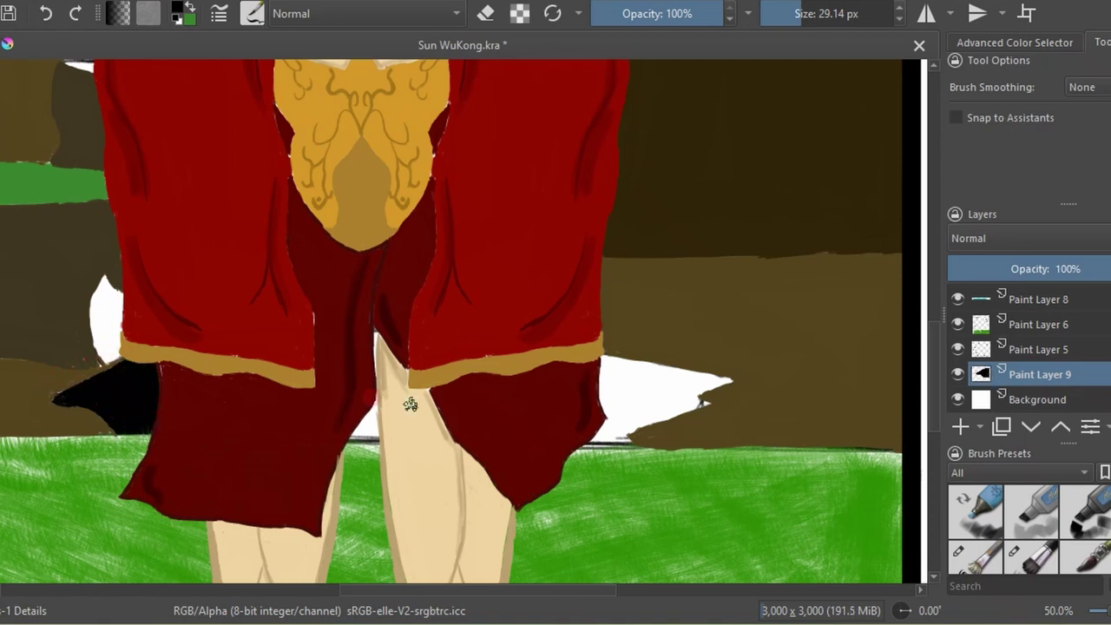
scroll(578, 426, "up", 2)
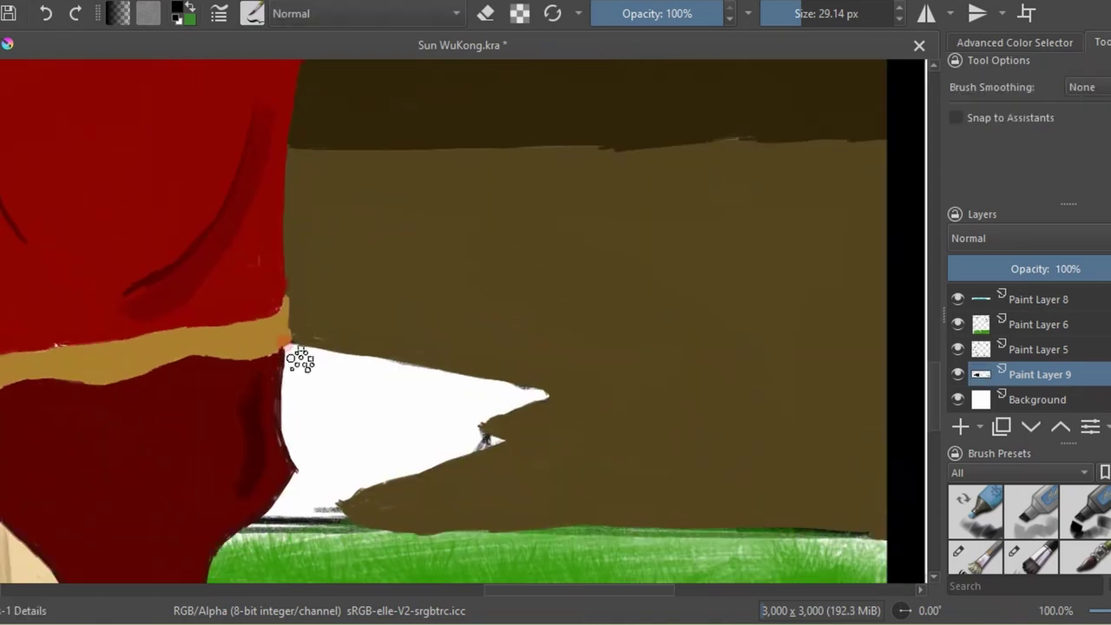
mouse_move(298, 359)
left_mouse_down()
mouse_move(472, 387)
mouse_move(479, 420)
mouse_move(415, 419)
mouse_move(299, 512)
mouse_move(339, 520)
left_mouse_up()
mouse_move(468, 435)
left_mouse_down()
mouse_move(341, 492)
mouse_move(461, 426)
mouse_move(298, 426)
mouse_move(352, 391)
mouse_move(406, 391)
left_mouse_up()
scroll(734, 259, "down", 5)
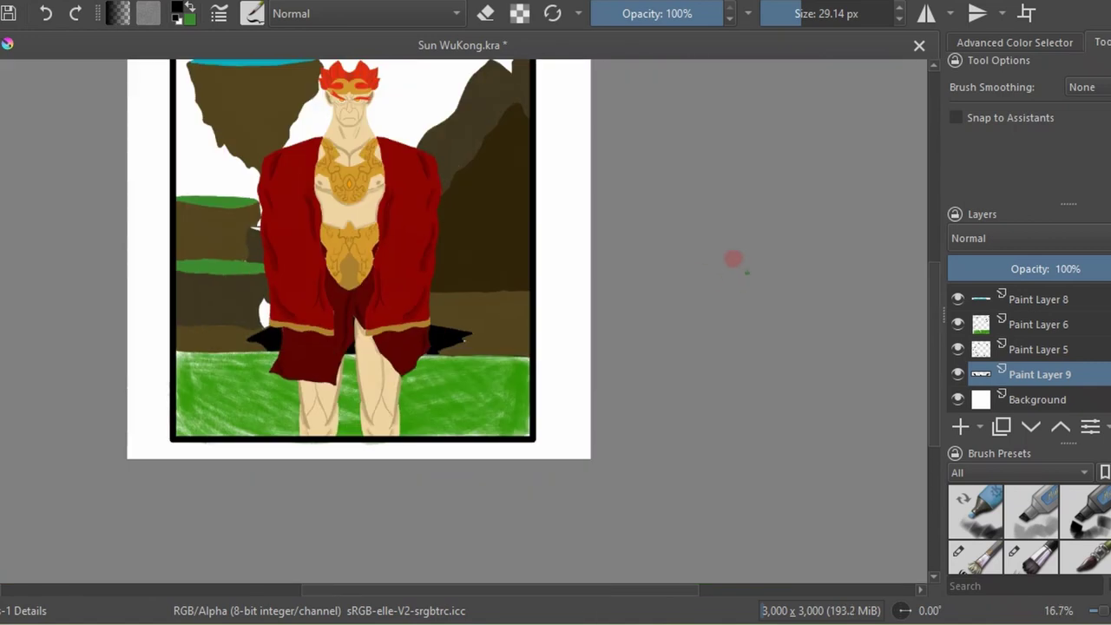
scroll(464, 337, "up", 7)
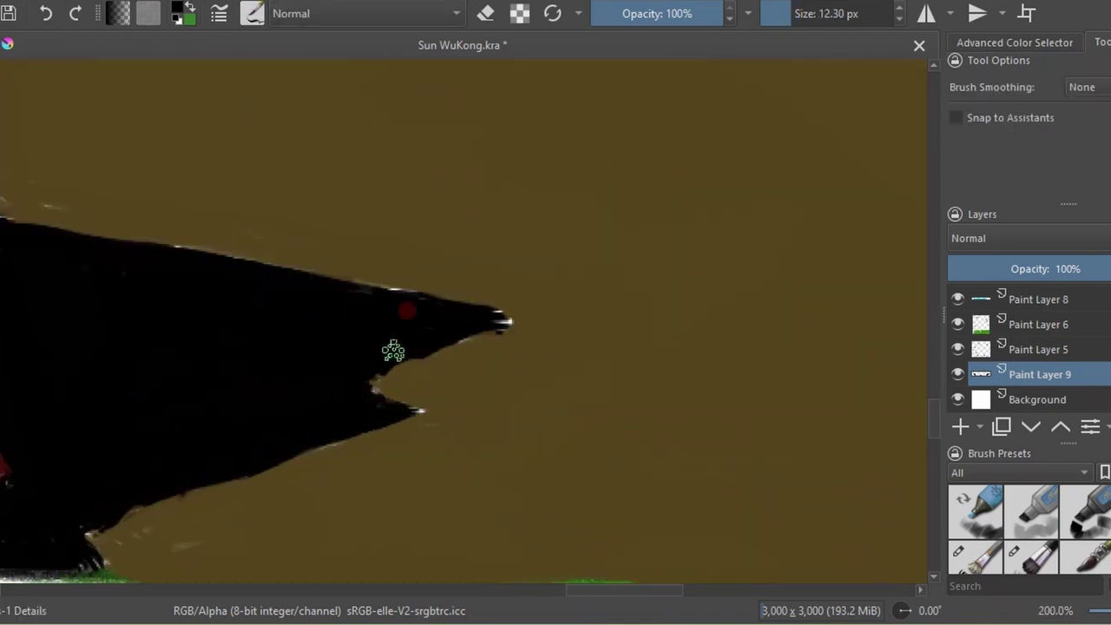
scroll(77, 529, "down", 4)
scroll(535, 347, "down", 3)
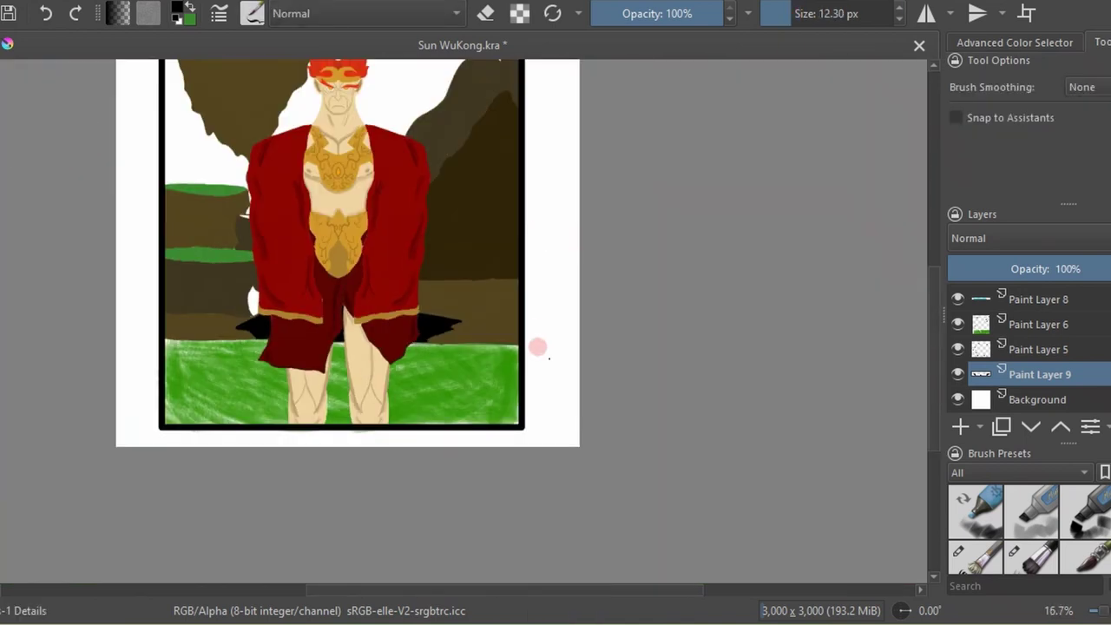
left_click(178, 9)
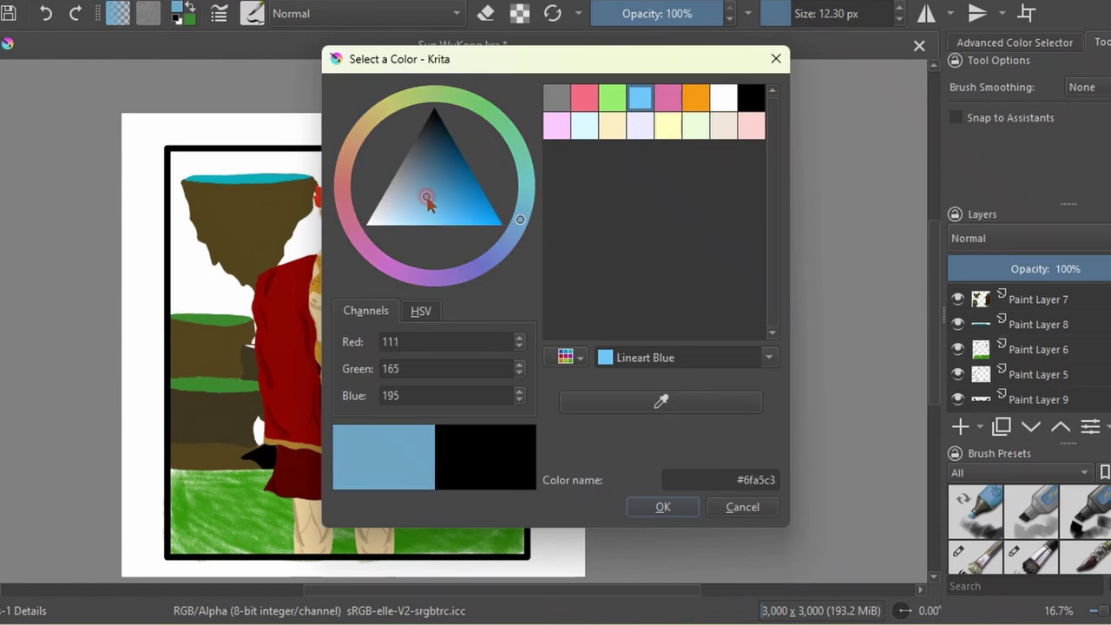
Pick pink as the paint colour and create a new sky layer as the active layer.
left_click(585, 92)
left_click(662, 507)
left_click(252, 13)
left_click(451, 261)
left_click(1042, 391)
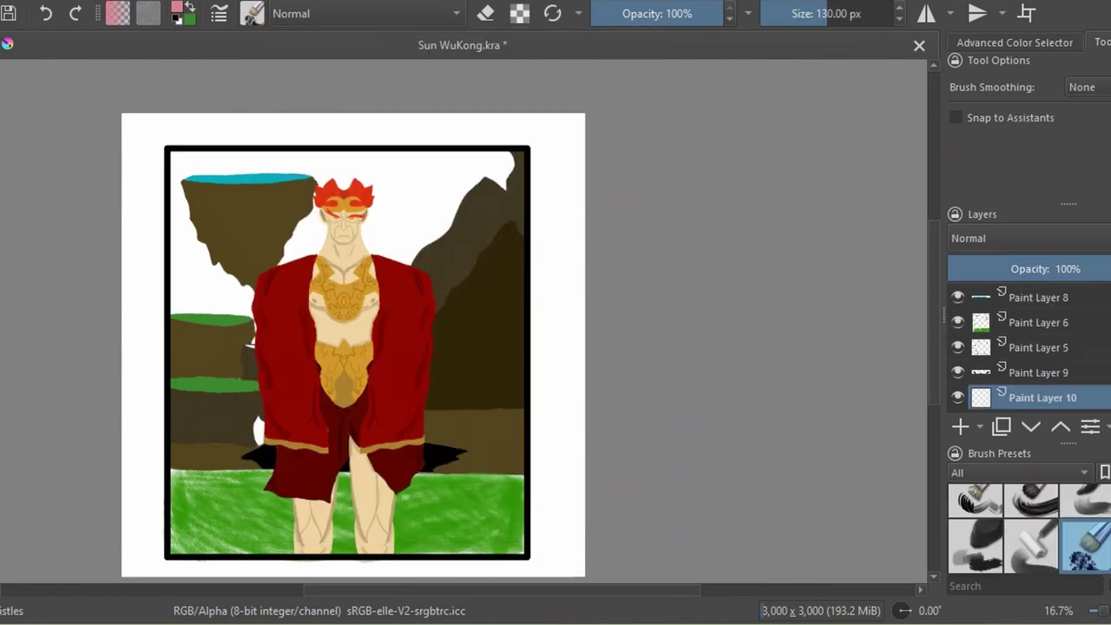
Paint pink brushstrokes around the frame edges, toggling the figure and scenery layers to see the frame.
left_click_drag(958, 290, 958, 340)
scroll(1025, 348, "up", 3)
left_click(958, 322)
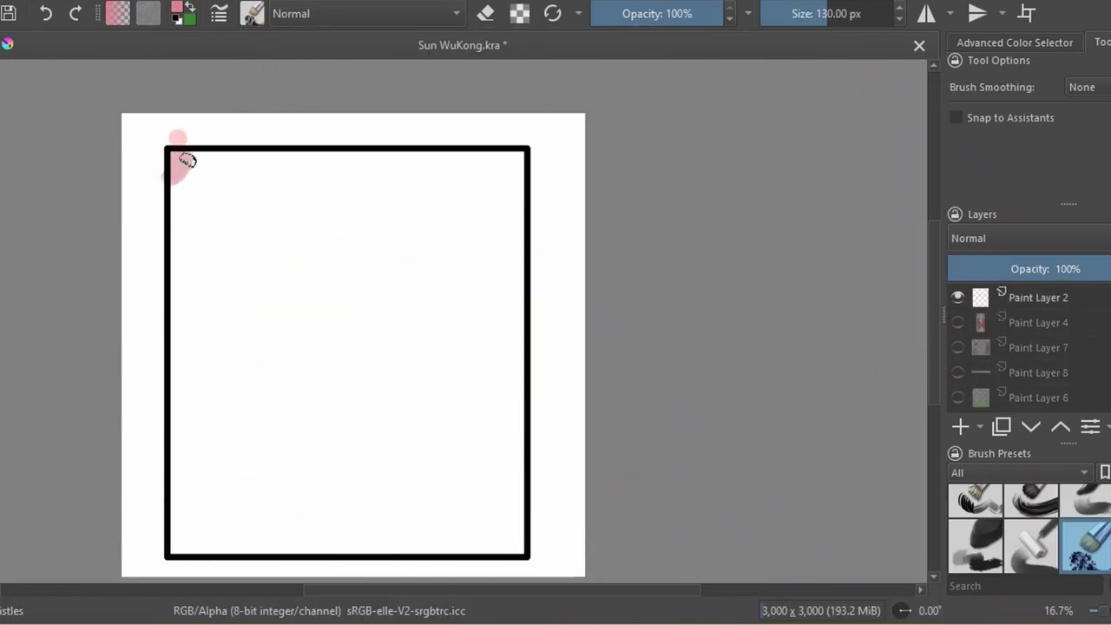
mouse_move(180, 162)
left_mouse_down()
mouse_move(206, 251)
mouse_move(350, 249)
mouse_move(513, 541)
left_mouse_up()
left_click(958, 322)
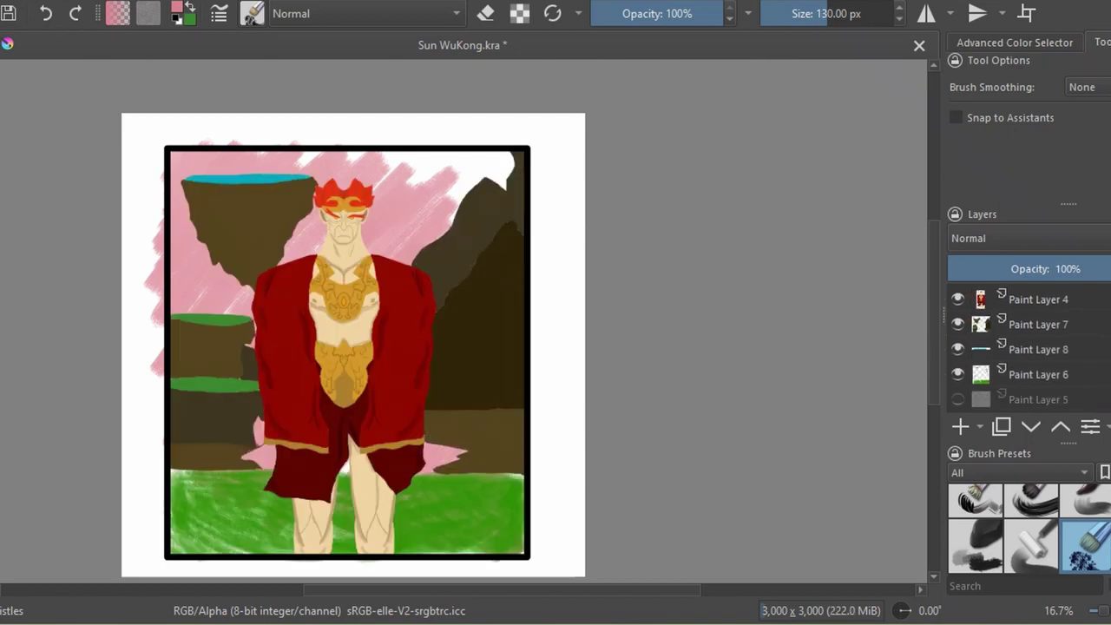
scroll(1024, 348, "down", 3)
left_click_drag(454, 144, 538, 163)
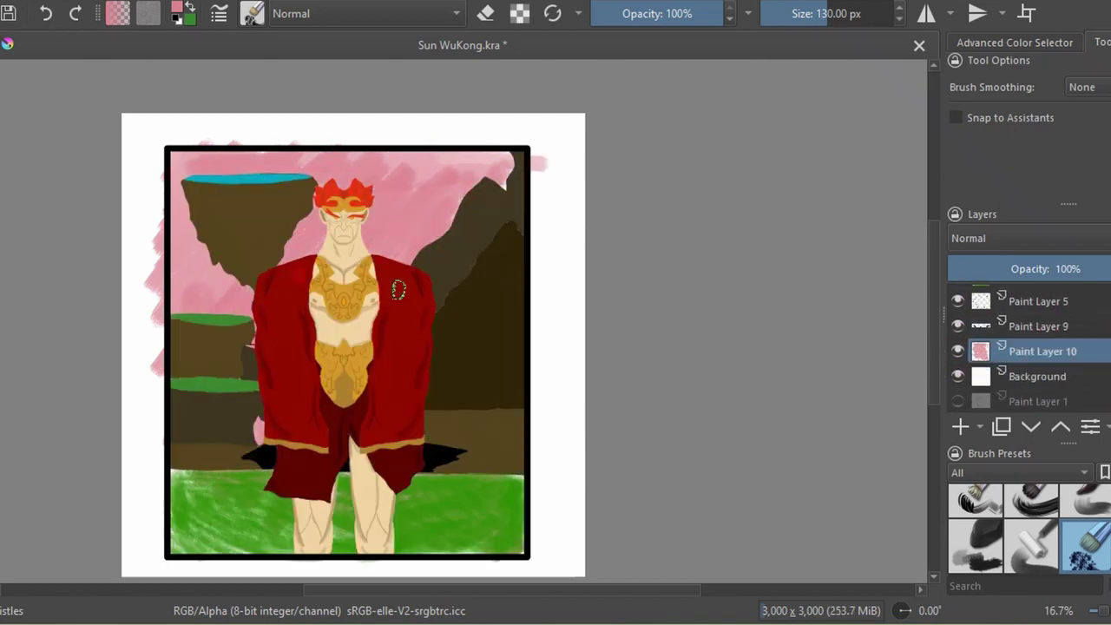
left_click_drag(396, 139, 448, 156)
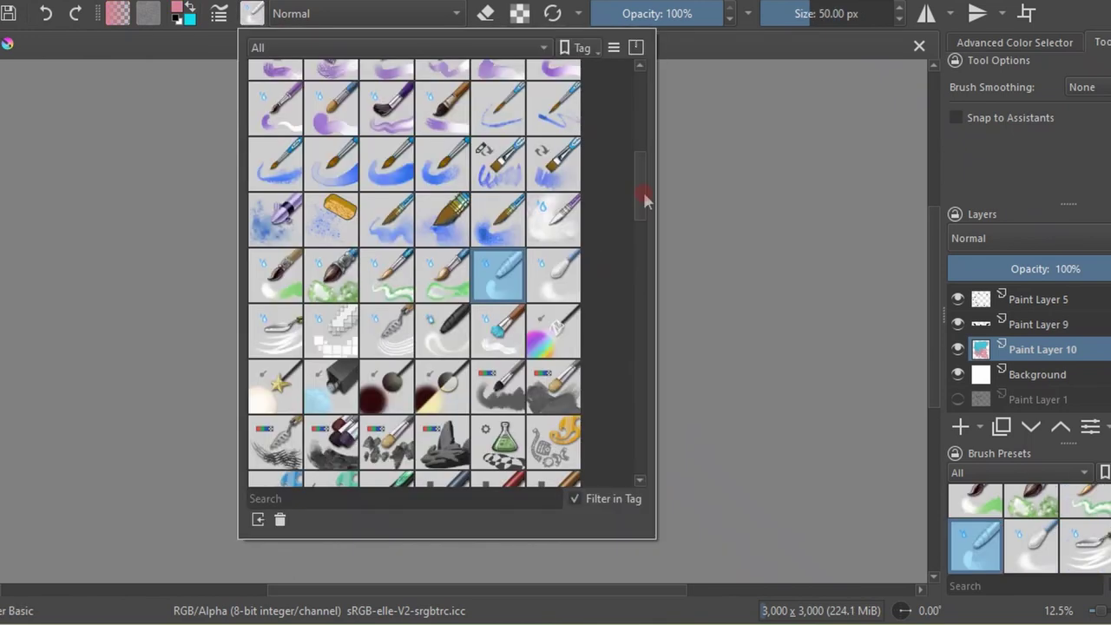
mouse_move(640, 257)
left_mouse_down()
mouse_move(639, 430)
mouse_move(616, 155)
left_mouse_up()
Choose the Flat Decay Tilt watercolour brush preset.
left_click(251, 13)
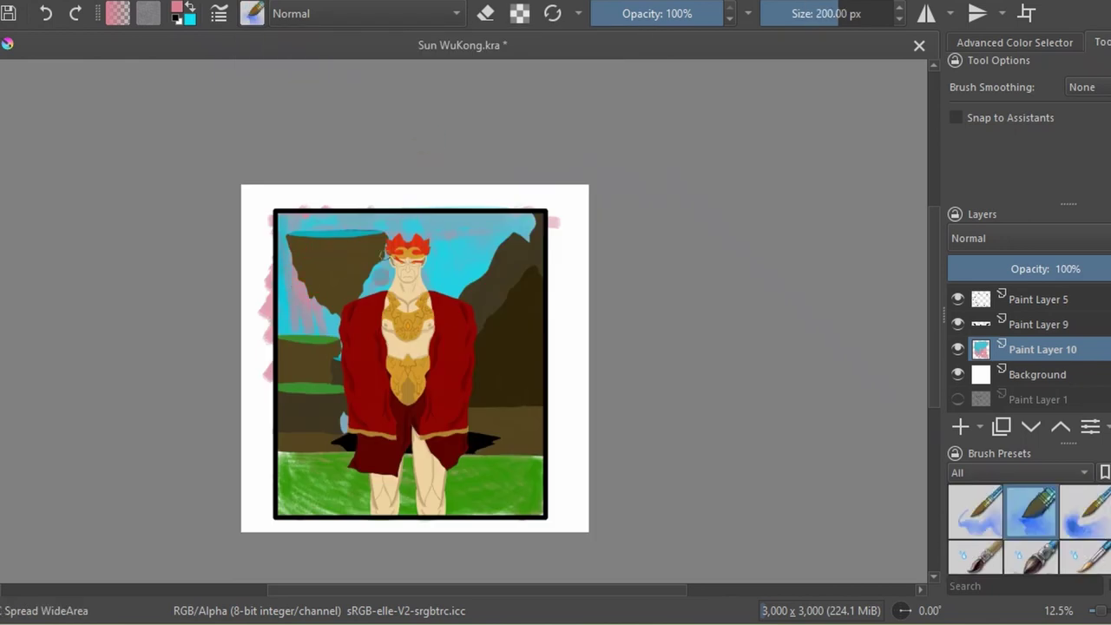
key("F6")
left_click(521, 228)
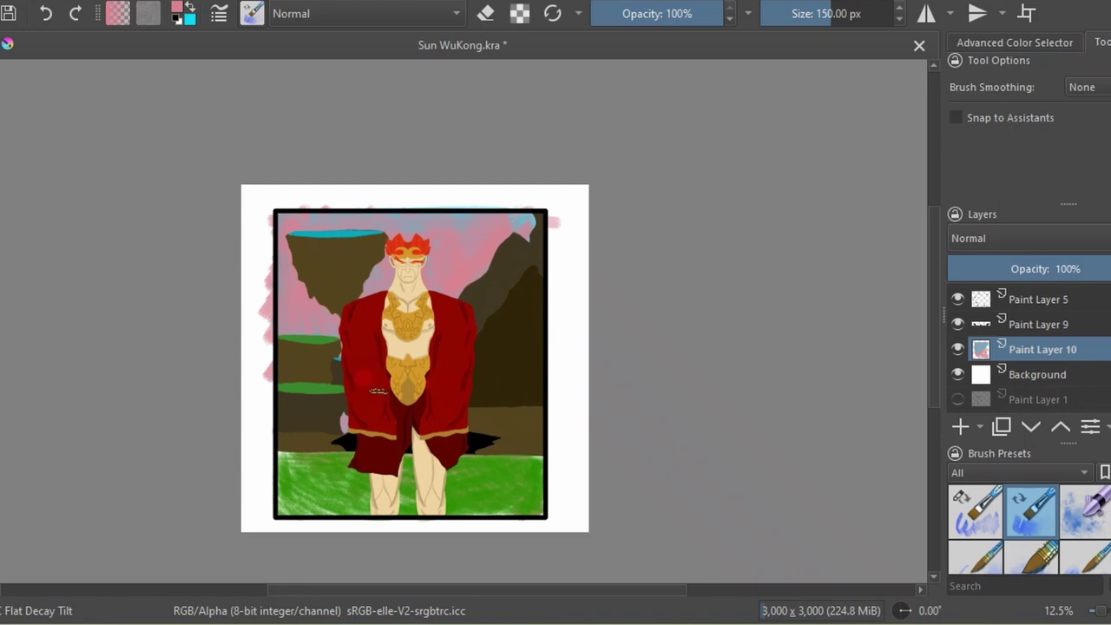
Switch to the Clouds brush preset and paint pink clouds around the figure's head.
key("F6")
left_click_drag(628, 310, 627, 356)
left_click(509, 304)
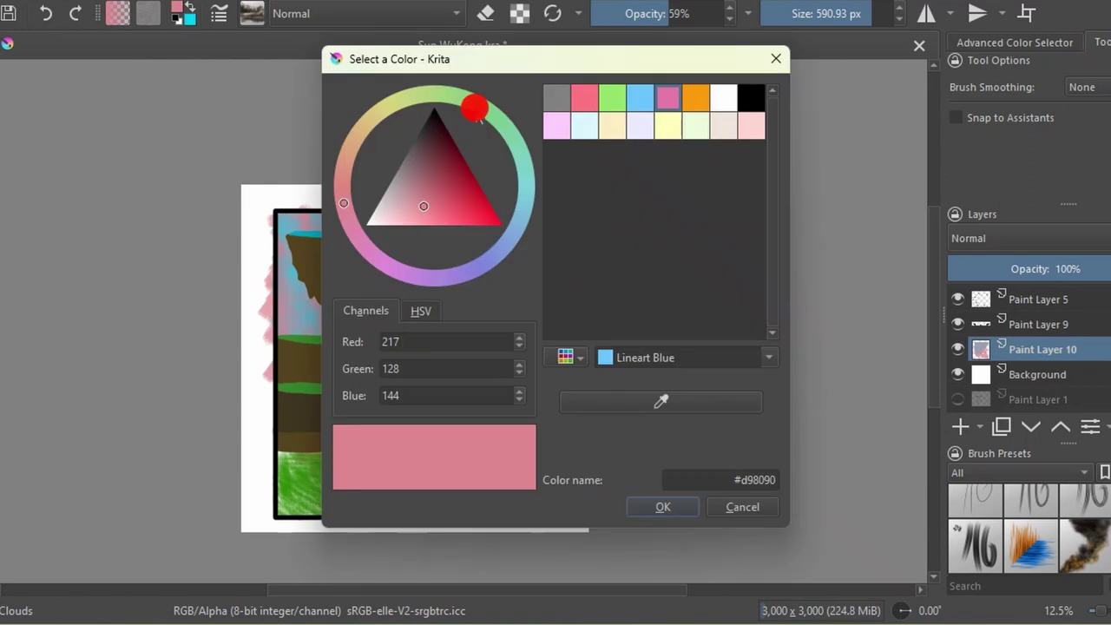
left_click_drag(345, 230, 373, 295)
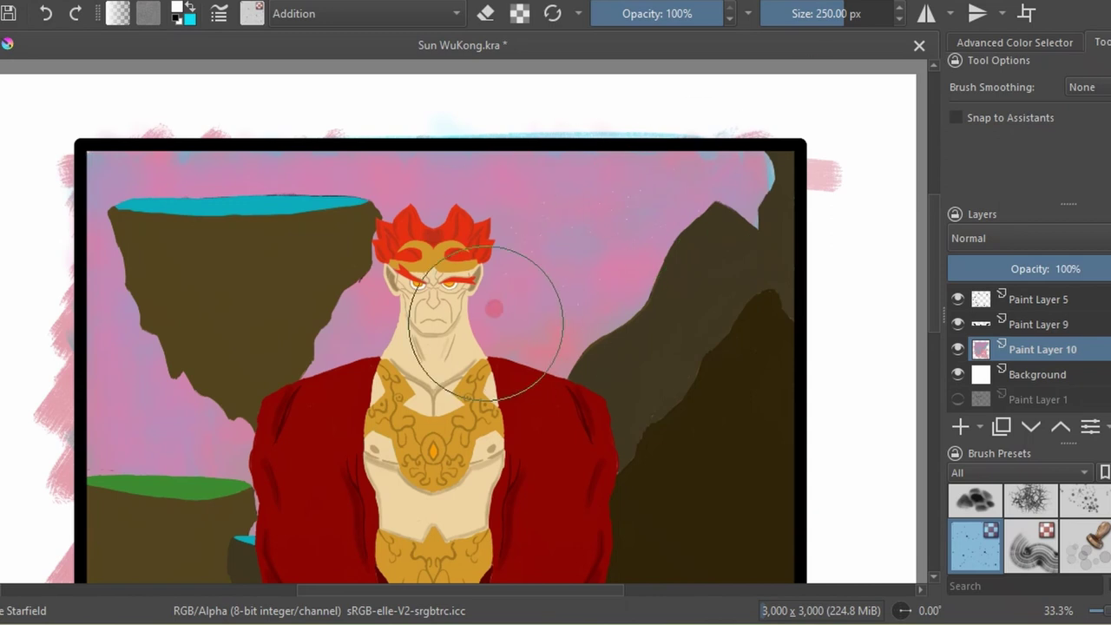
Browse the brush presets in the preset chooser.
left_click(252, 13)
scroll(395, 291, "down", 3)
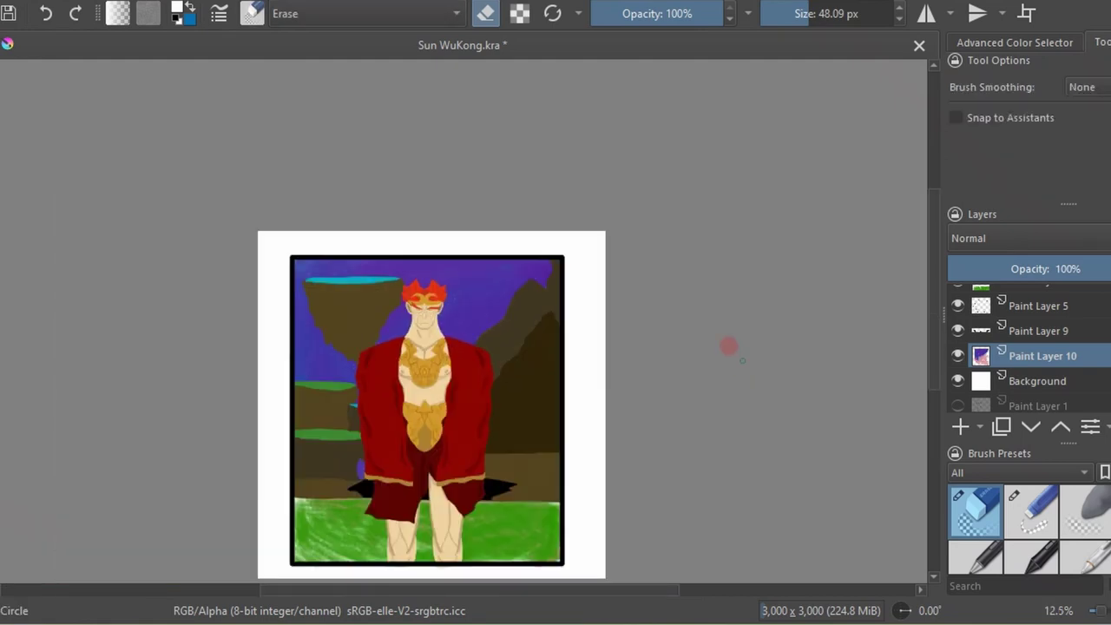
Hide and re-show the grass layer to check it, then delete Paint Layer 5.
left_click(958, 374)
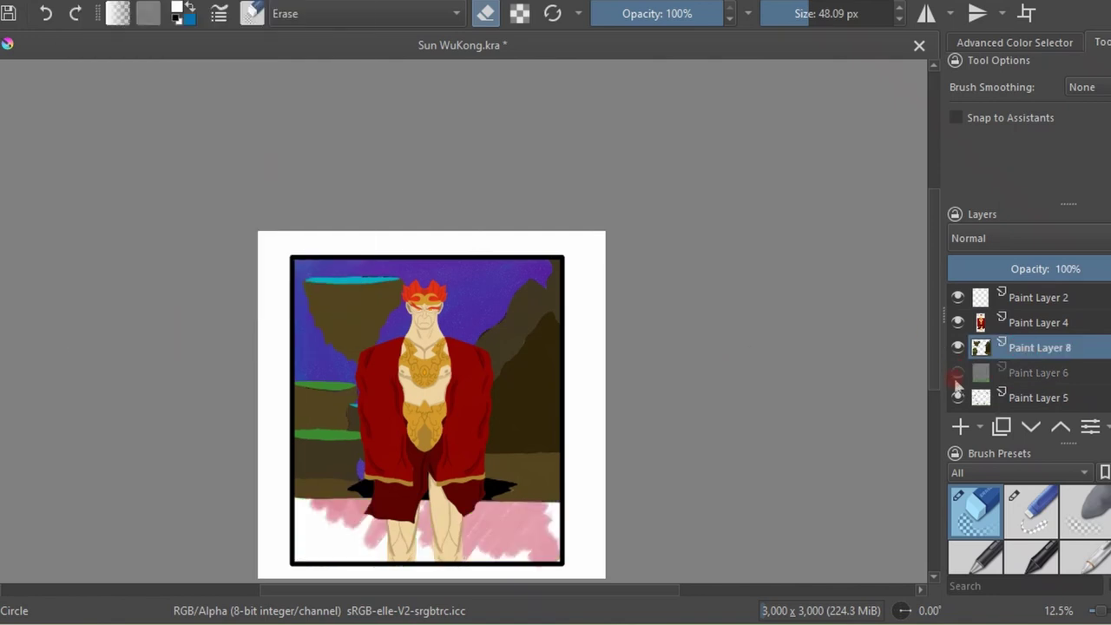
left_click(957, 373)
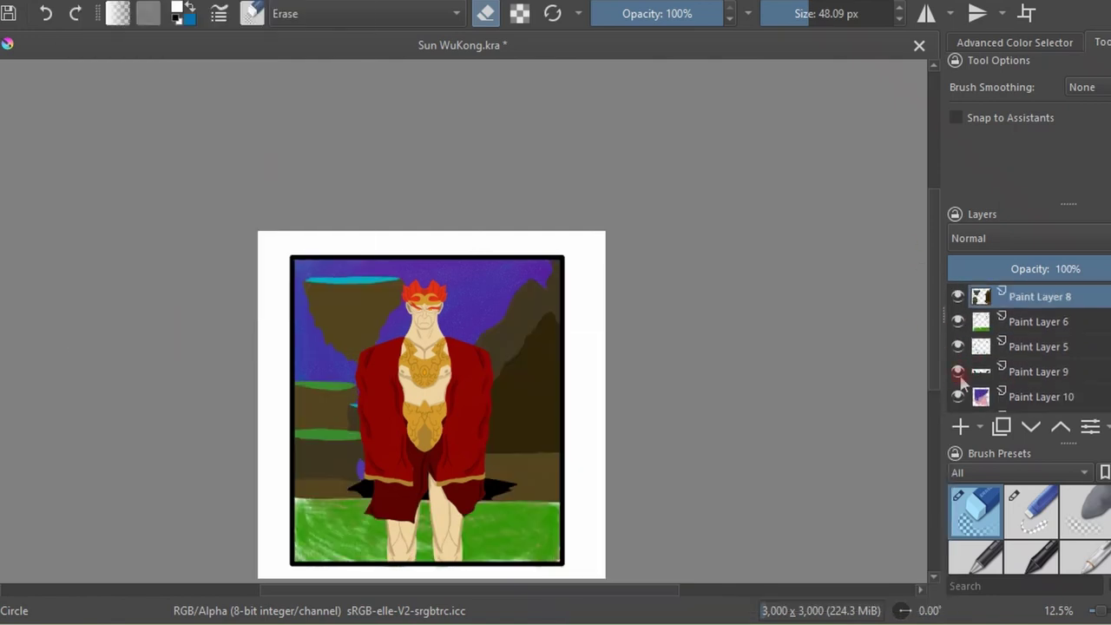
left_click(1038, 346)
key("ctrl+e")
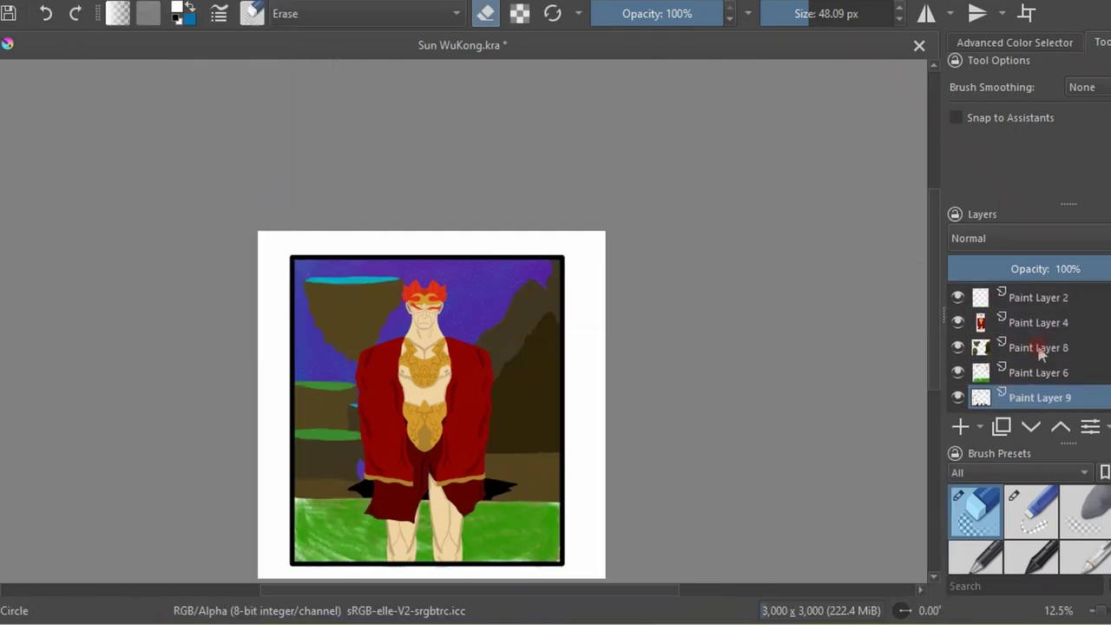
Switch the brush from Erase to Normal and add a new Paint Layer 11 with a fine inking brush.
key("Insert")
left_click(252, 13)
left_click(291, 40)
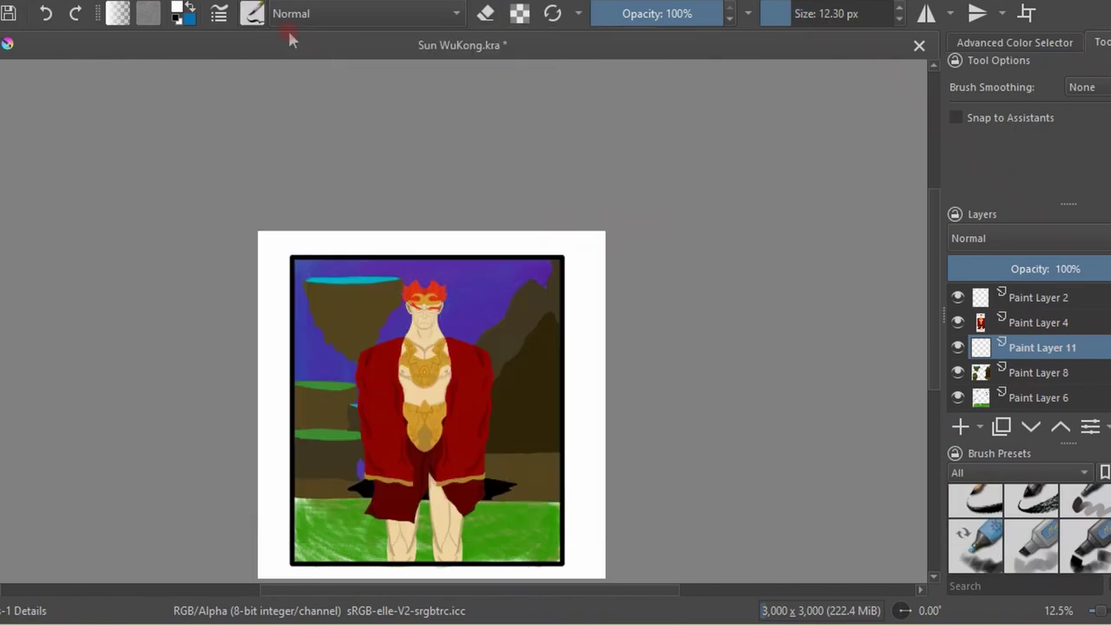
scroll(390, 313, "up", 2)
scroll(390, 312, "up", 2)
scroll(1024, 348, "down", 3)
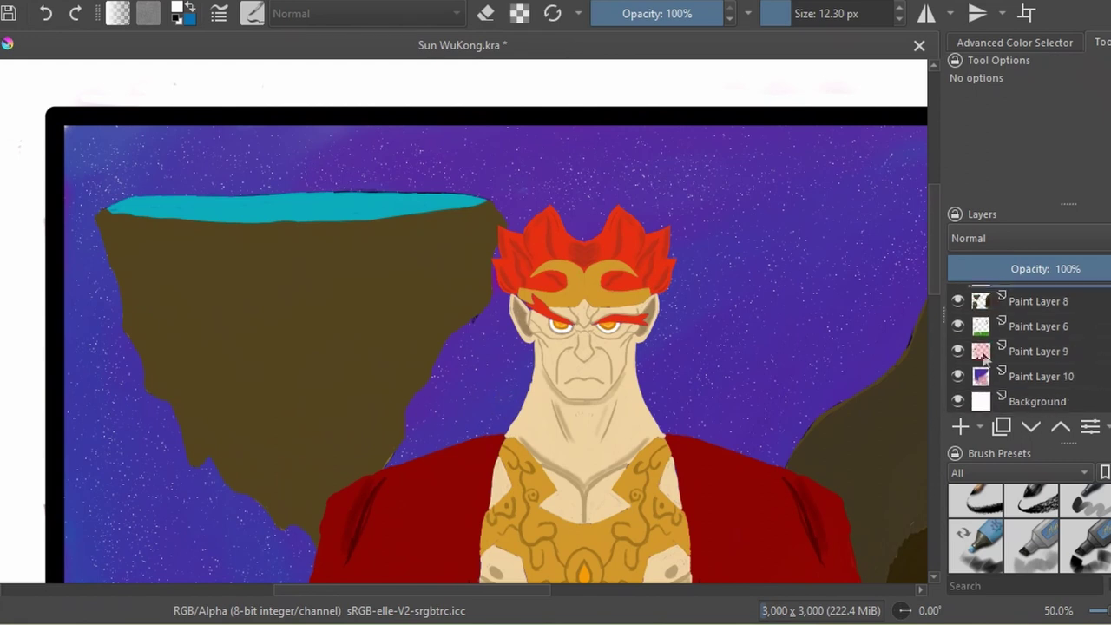
key("minus")
key("minus")
key("minus")
Hide and re-show Paint Layer 9 and the grass layer to check them, then select the grass layer.
left_click(958, 351)
scroll(957, 356, "up", 2)
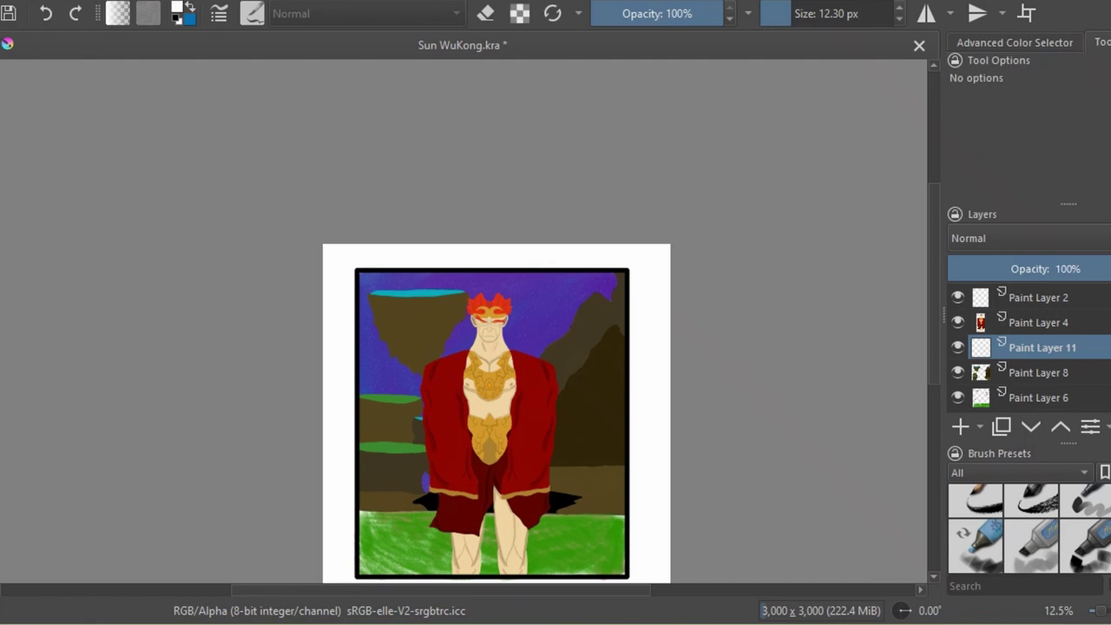
scroll(368, 330, "up", 3)
scroll(367, 330, "down", 5)
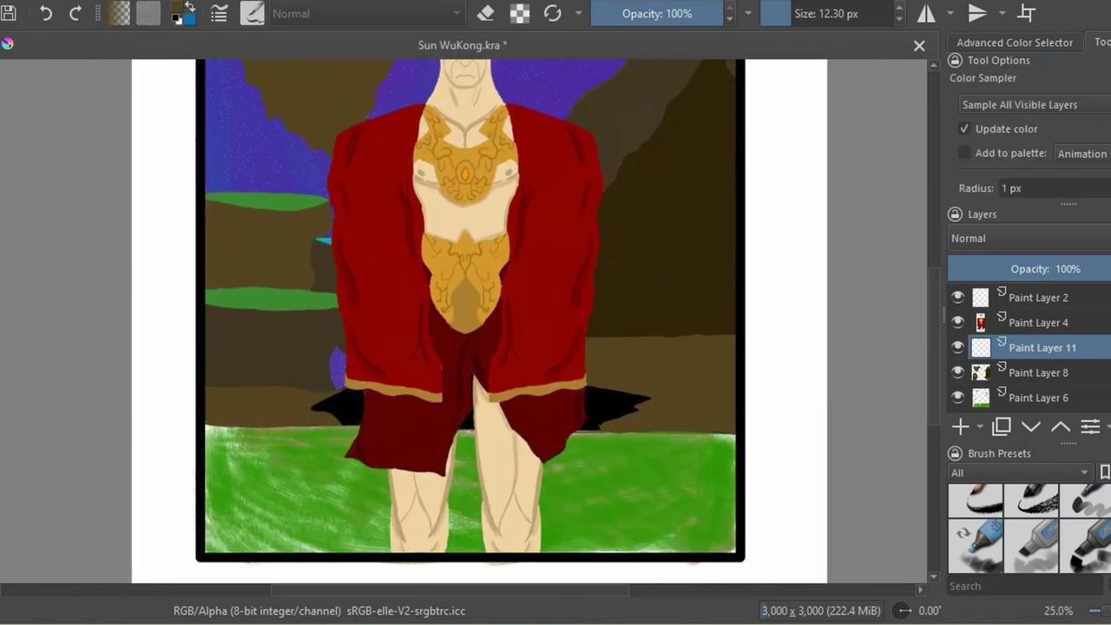
scroll(1033, 347, "down", 1)
left_click(958, 360)
left_click(1037, 360)
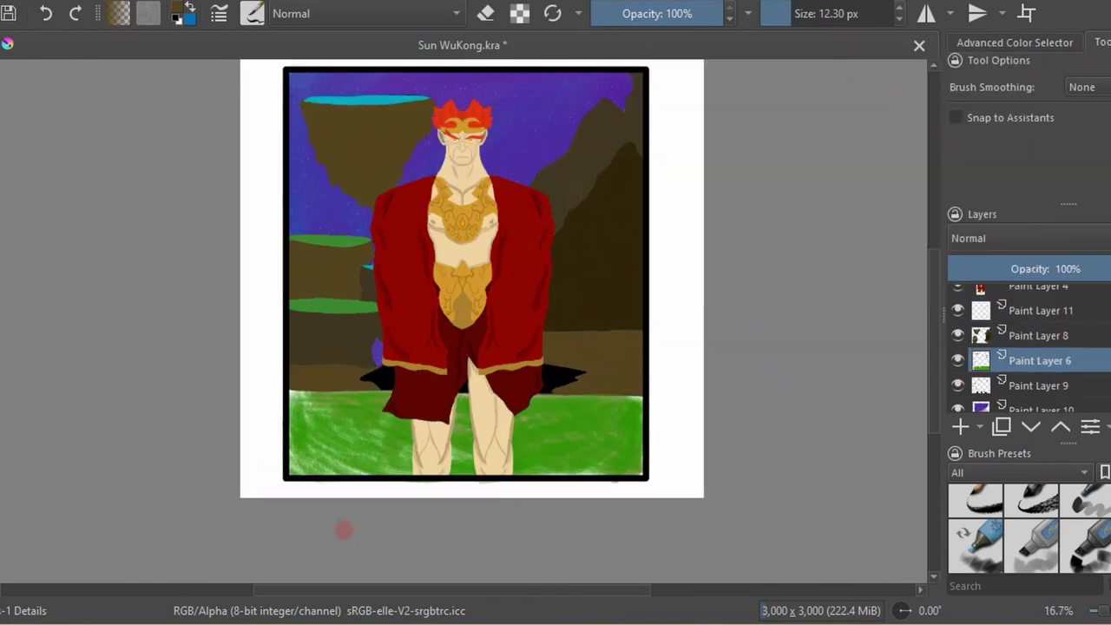
scroll(415, 122, "up", 3)
Enlarge the brush and paint brown ground over the remaining grass edges.
left_click_drag(110, 373, 112, 538)
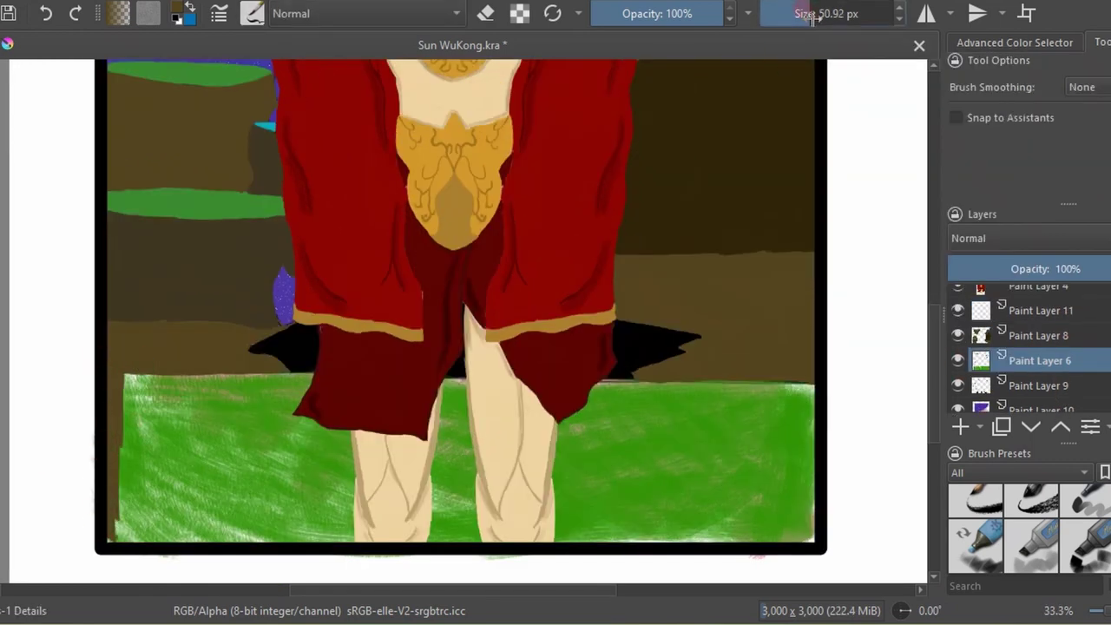
mouse_move(126, 386)
left_mouse_down()
mouse_move(308, 395)
mouse_move(287, 397)
mouse_move(677, 393)
mouse_move(769, 406)
mouse_move(781, 434)
mouse_move(695, 399)
mouse_move(608, 416)
mouse_move(248, 397)
mouse_move(434, 434)
mouse_move(739, 454)
left_mouse_up()
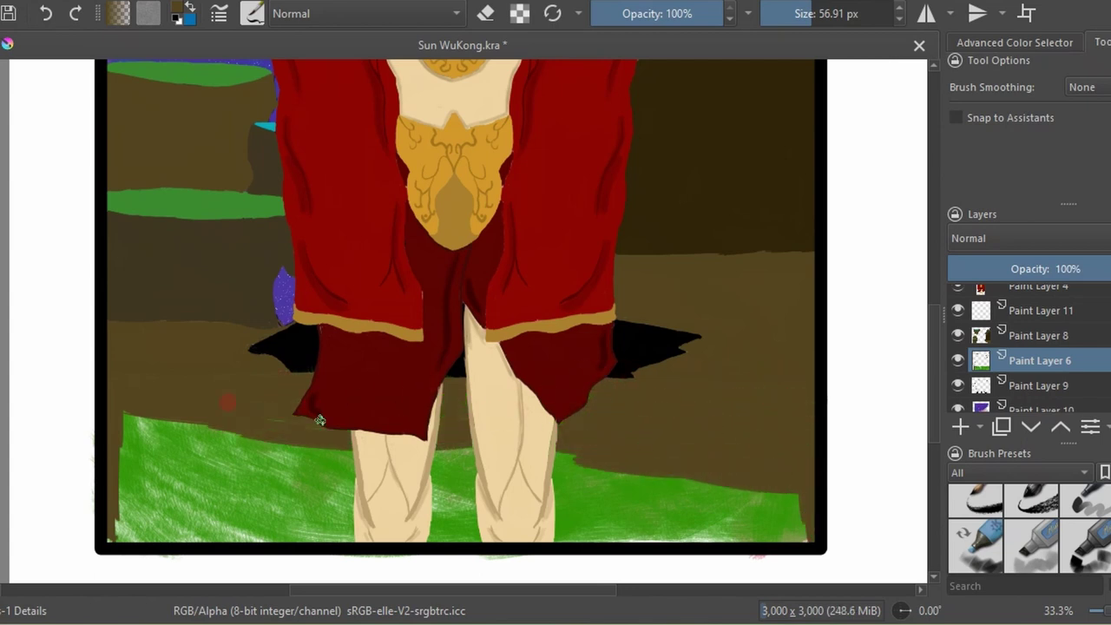
mouse_move(229, 400)
left_mouse_down()
mouse_move(152, 433)
mouse_move(298, 454)
mouse_move(122, 530)
mouse_move(130, 503)
mouse_move(330, 537)
left_mouse_up()
mouse_move(213, 523)
left_mouse_down()
mouse_move(774, 486)
mouse_move(784, 536)
mouse_move(507, 514)
left_mouse_up()
Shrink the brush to 4.17 px and make Paint Layer 11 the active layer.
key("minus")
key("minus")
key("minus")
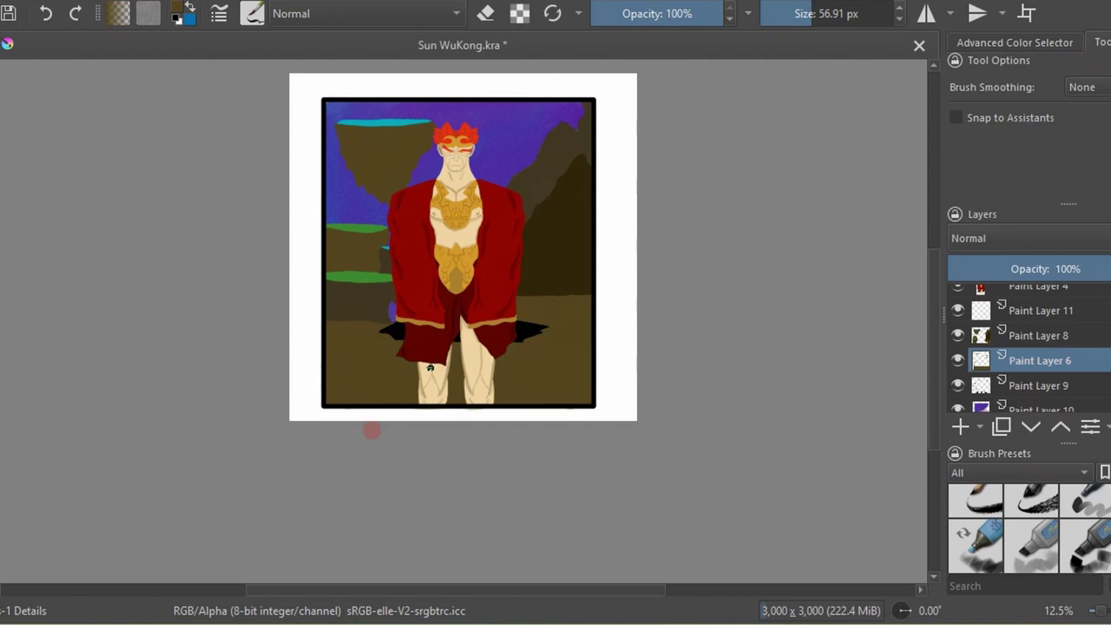
key("plus")
key("plus")
key("plus")
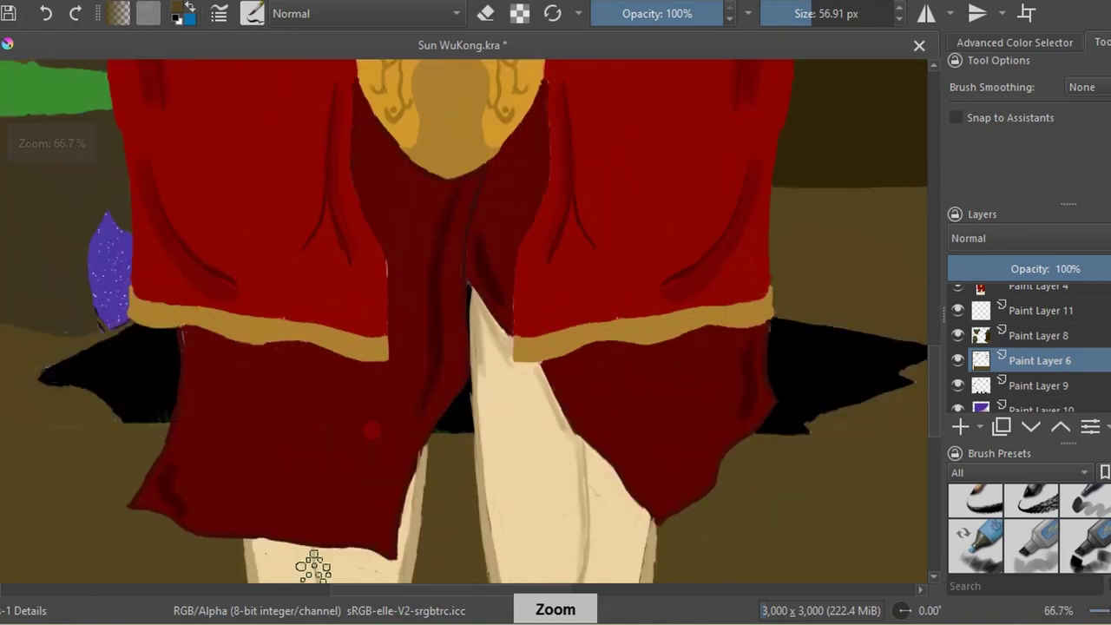
scroll(1028, 347, "up", 1)
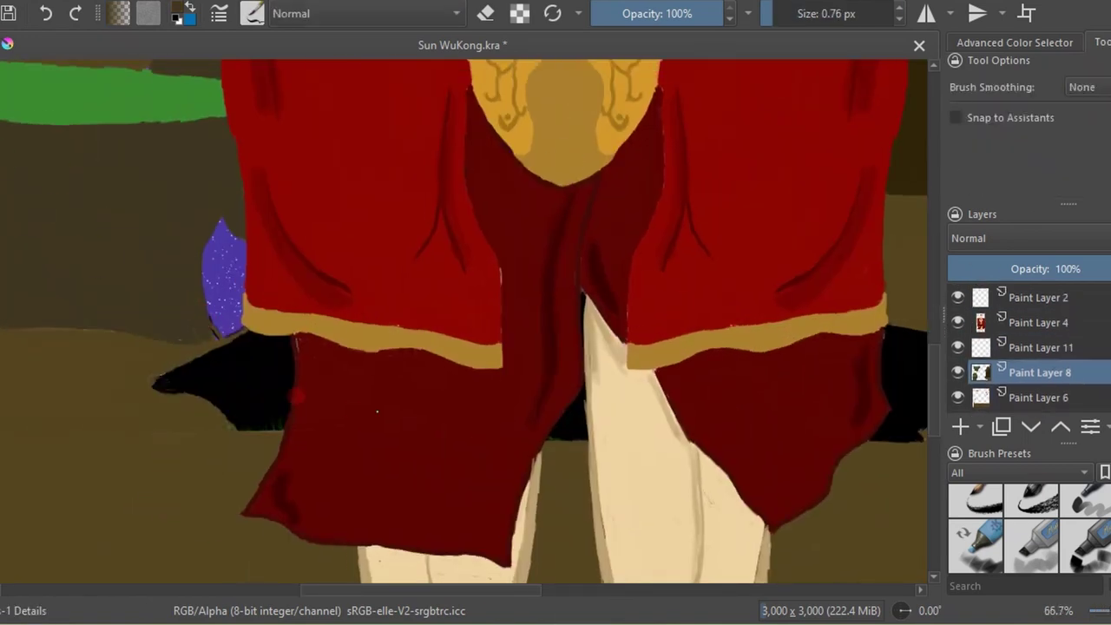
key("bracketright")
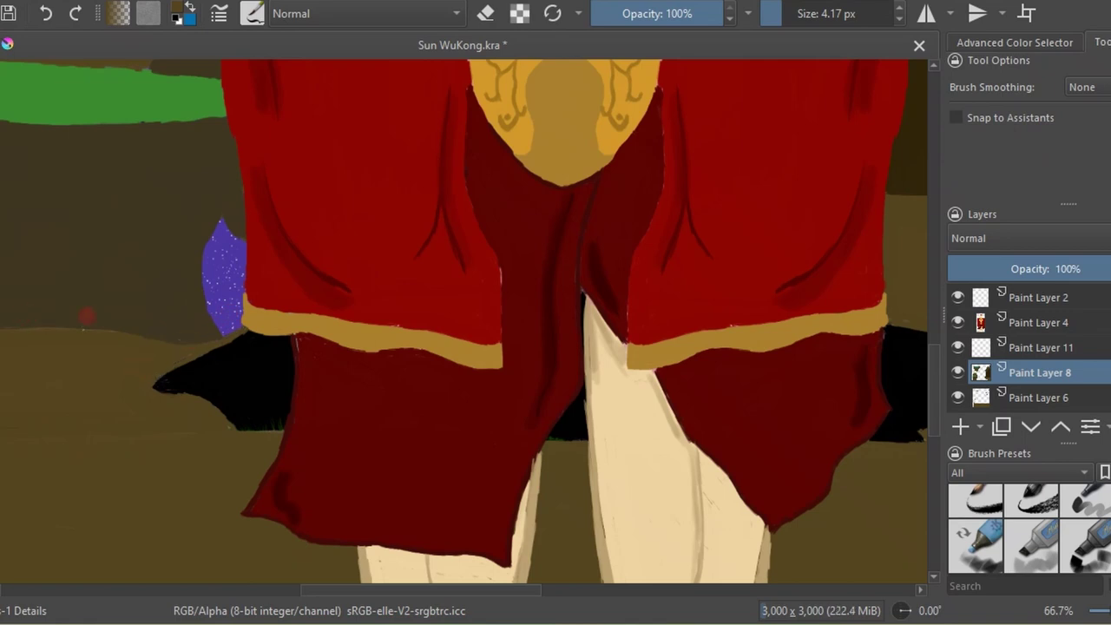
key("minus")
key("minus")
key("minus")
left_click(964, 349)
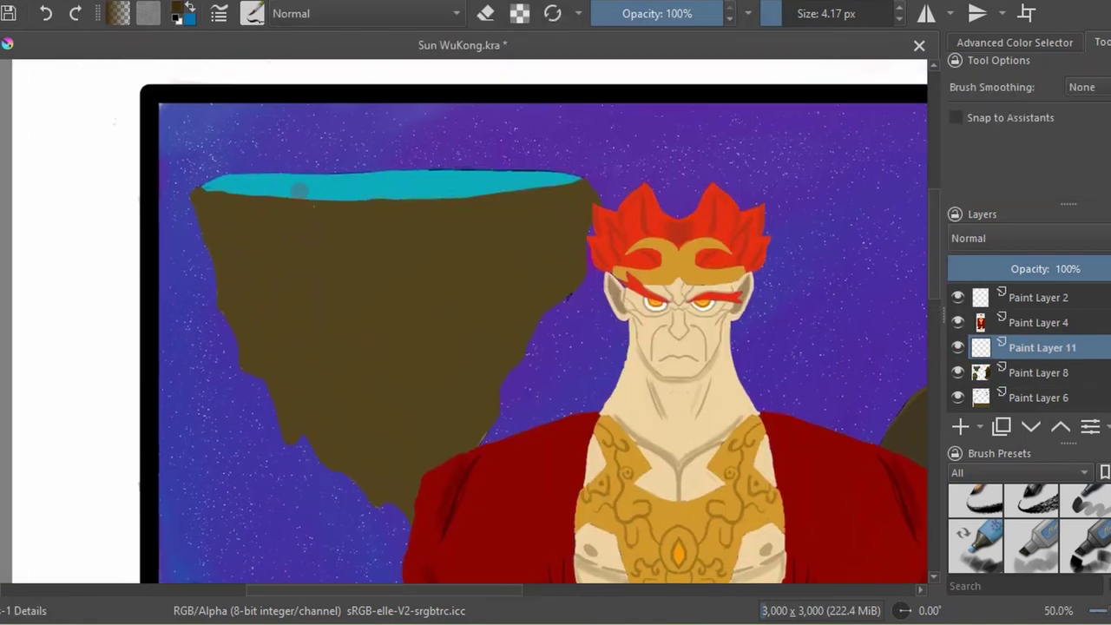
Paint five thin dark crack lines across the blue-topped floating rock.
mouse_move(319, 210)
left_mouse_down()
mouse_move(335, 400)
mouse_move(272, 398)
left_mouse_up()
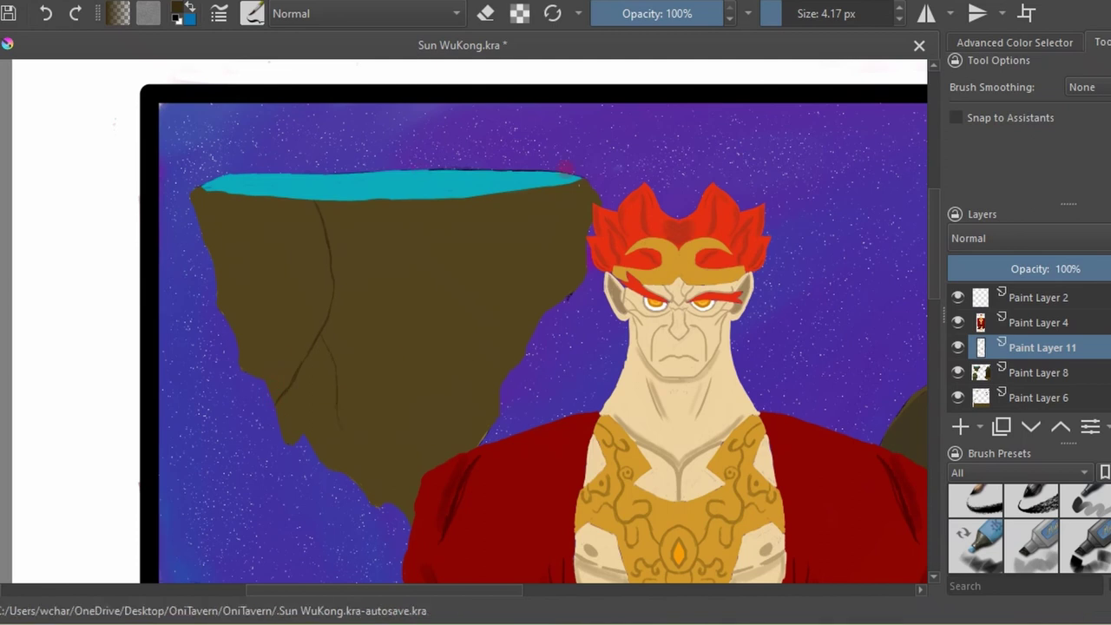
left_click_drag(496, 247, 546, 309)
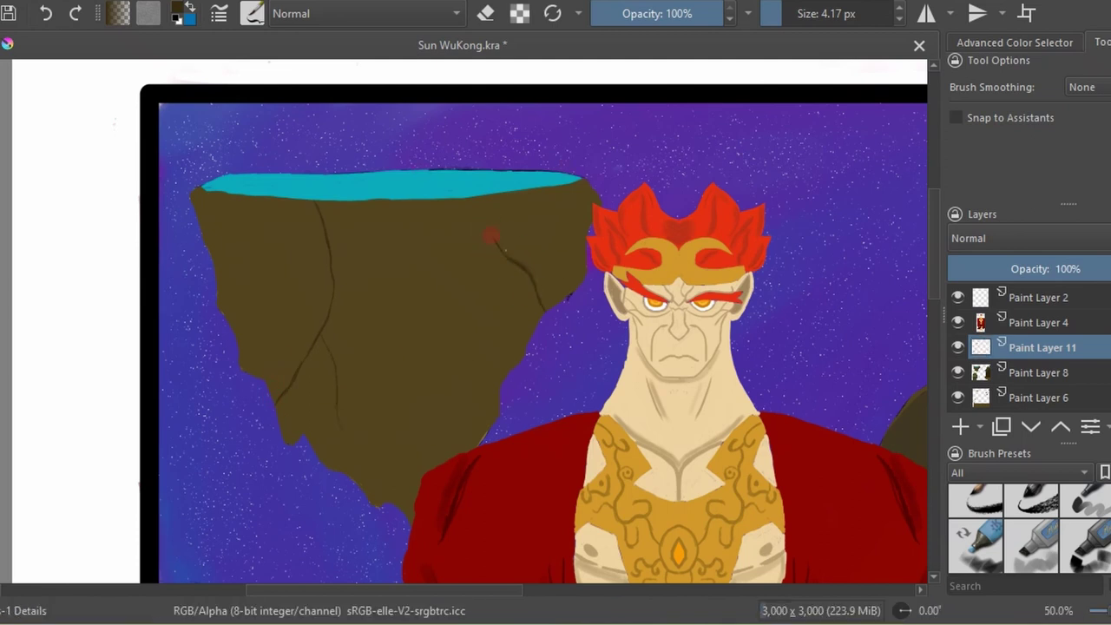
left_click_drag(535, 269, 552, 201)
left_click_drag(431, 372, 435, 413)
left_click_drag(447, 200, 460, 301)
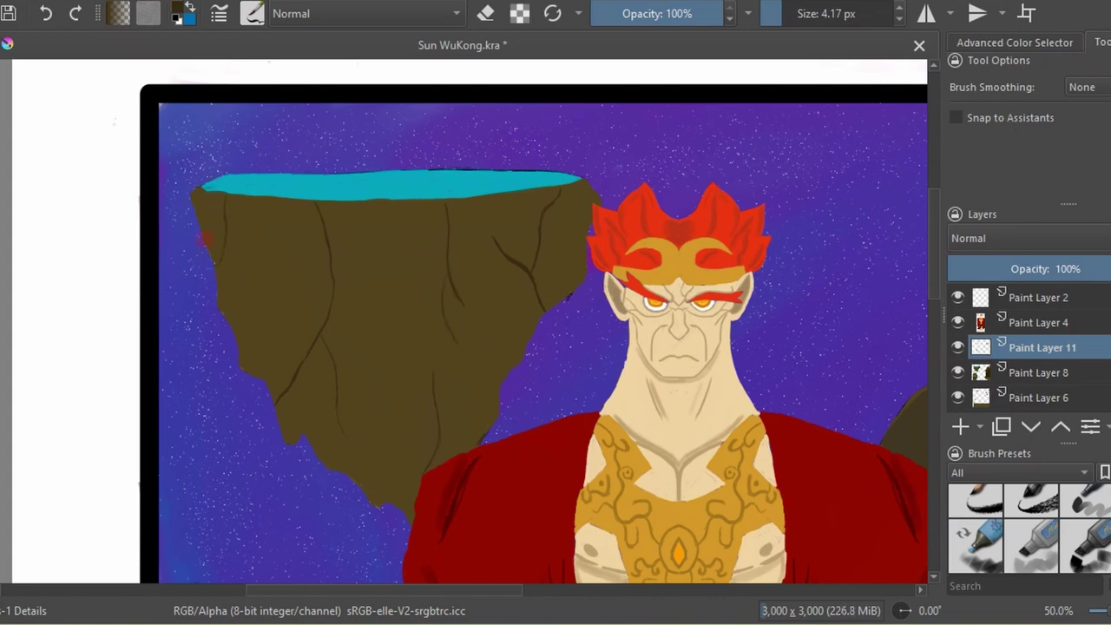
Add crack lines down the grass-banded rock, sampling the crack colour to extend the left crack.
scroll(573, 212, "down", 4)
scroll(422, 289, "up", 5)
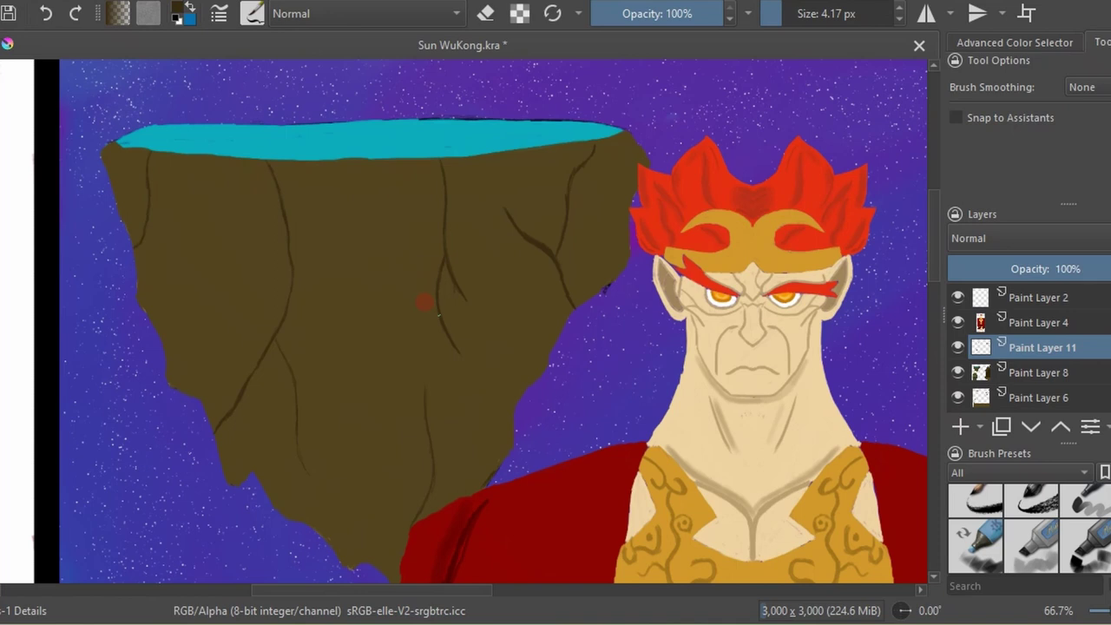
scroll(328, 491, "down", 2)
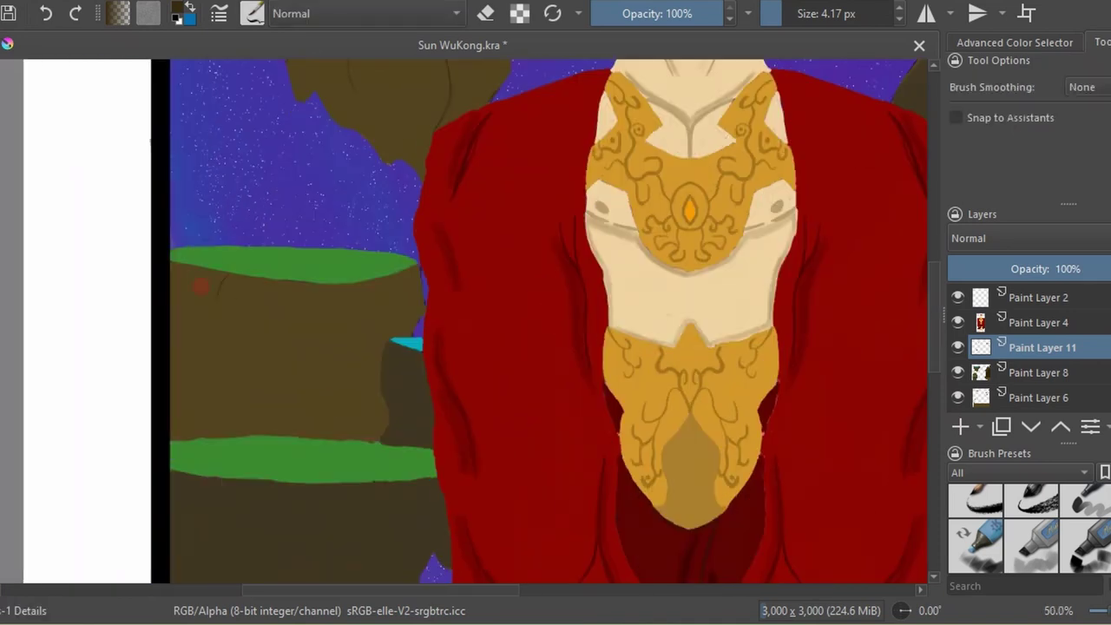
left_click_drag(219, 277, 215, 323)
left_click_drag(276, 286, 267, 391)
left_click_drag(269, 337, 314, 424)
left_click(318, 380, "ctrl")
left_click(199, 387, "ctrl")
left_click_drag(213, 386, 240, 434)
Draw crack lines on the lower rock tier beneath the second green band, redoing one stroke.
key("minus")
key("minus")
key("minus")
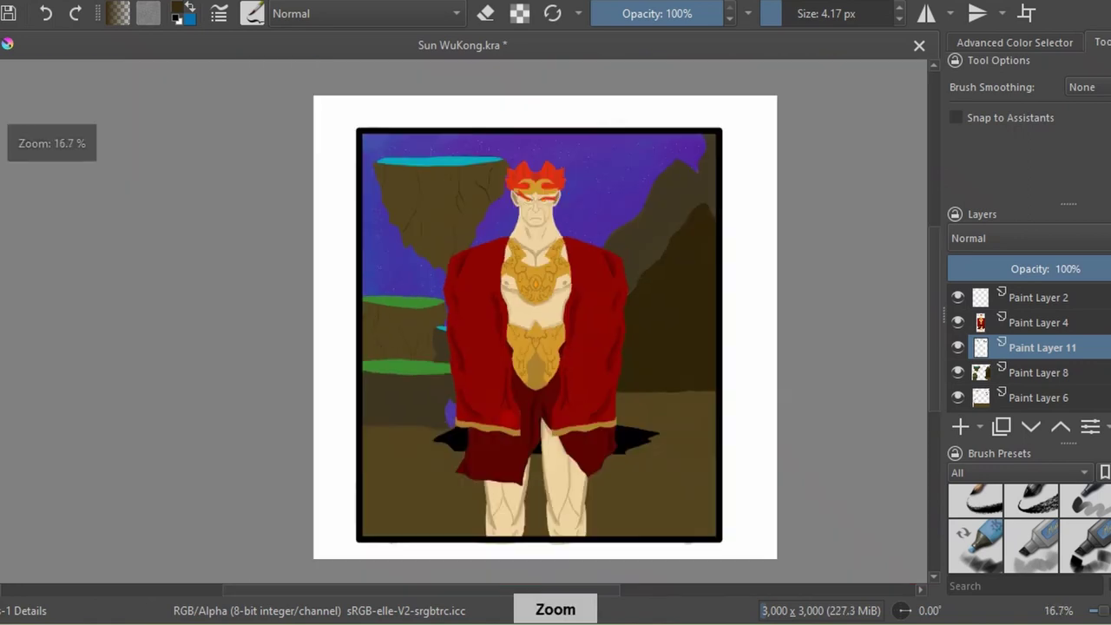
scroll(442, 400, "up", 3, "ctrl")
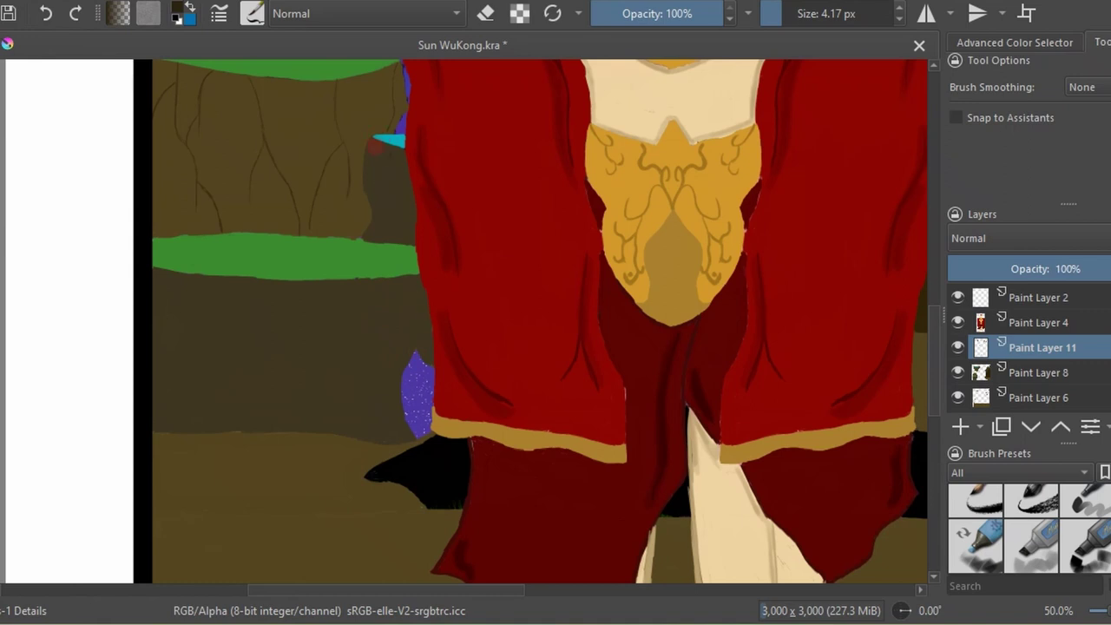
left_click(386, 176)
left_click_drag(345, 407, 345, 382)
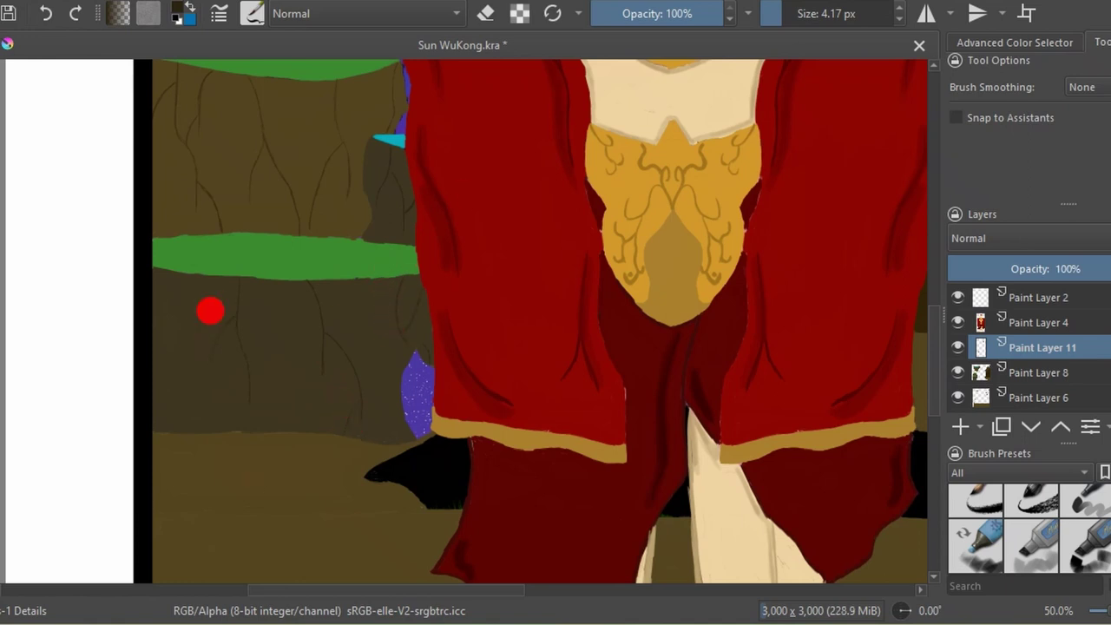
left_click_drag(191, 397, 193, 409)
key("ctrl+z")
left_click_drag(287, 374, 282, 345)
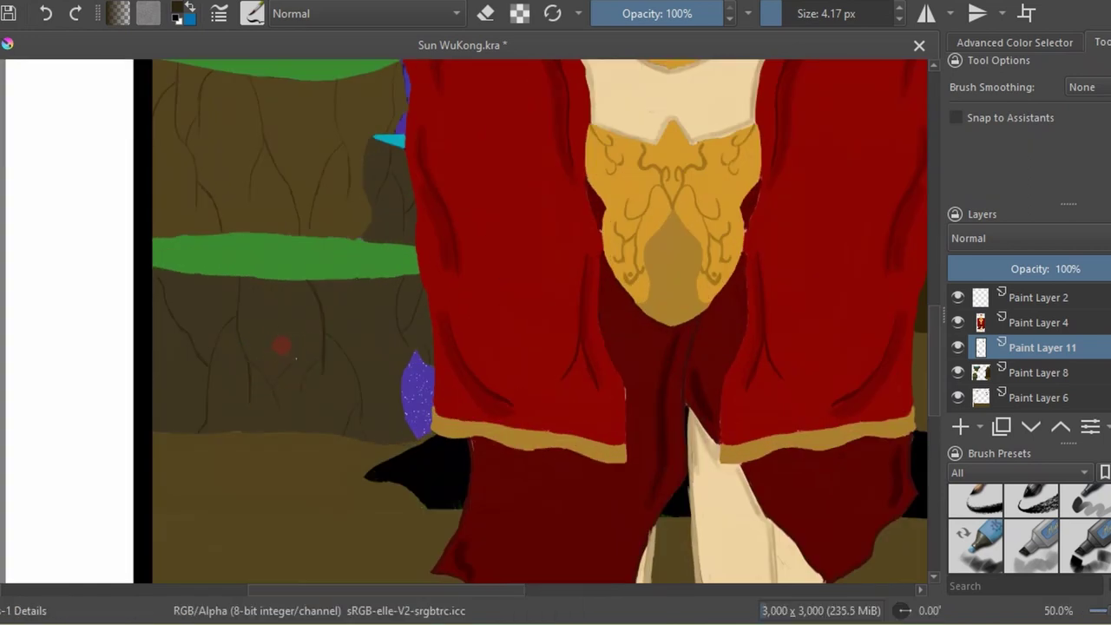
Toggle between the eraser and the thin painting brush via the F6 preset popup, then zoom out and back in.
key("e")
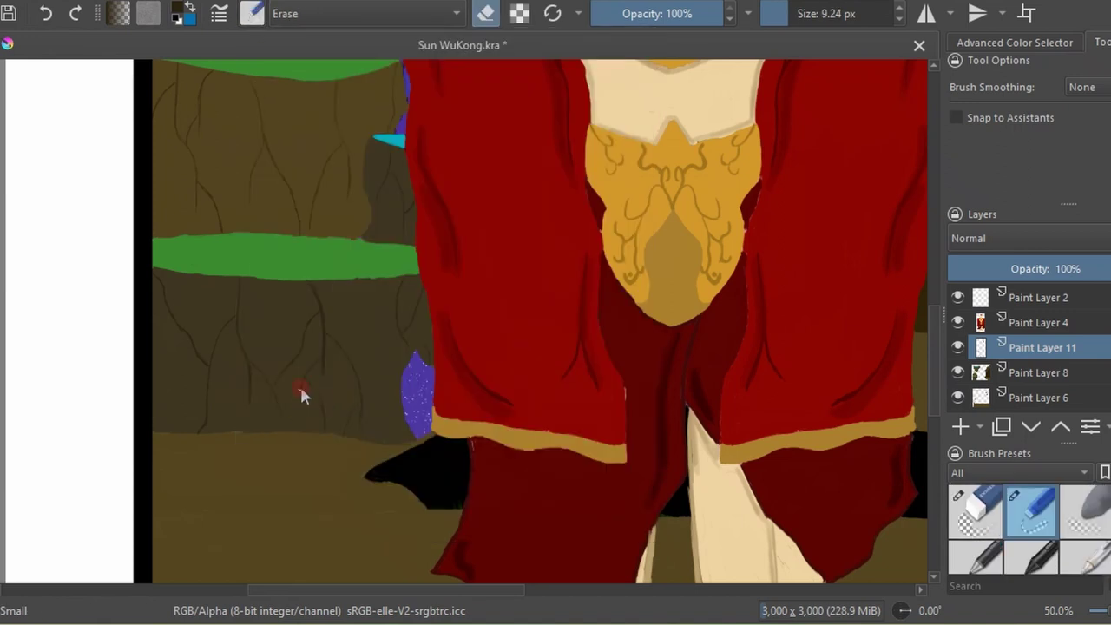
scroll(297, 385, "down", 2)
scroll(241, 373, "up", 3)
key("F6")
left_click(273, 372)
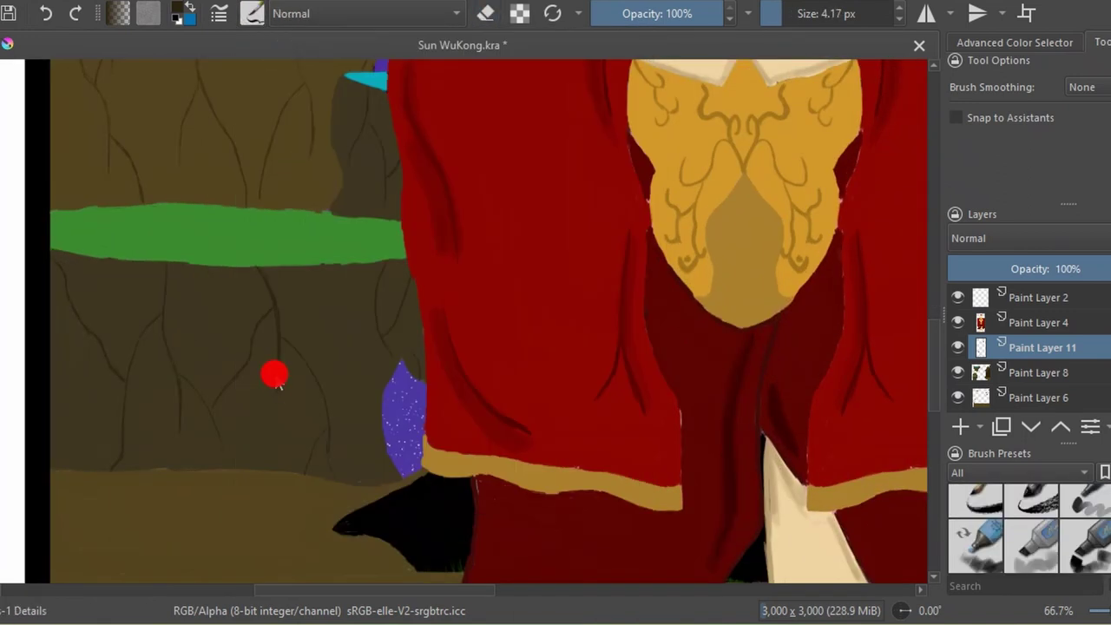
key("F6")
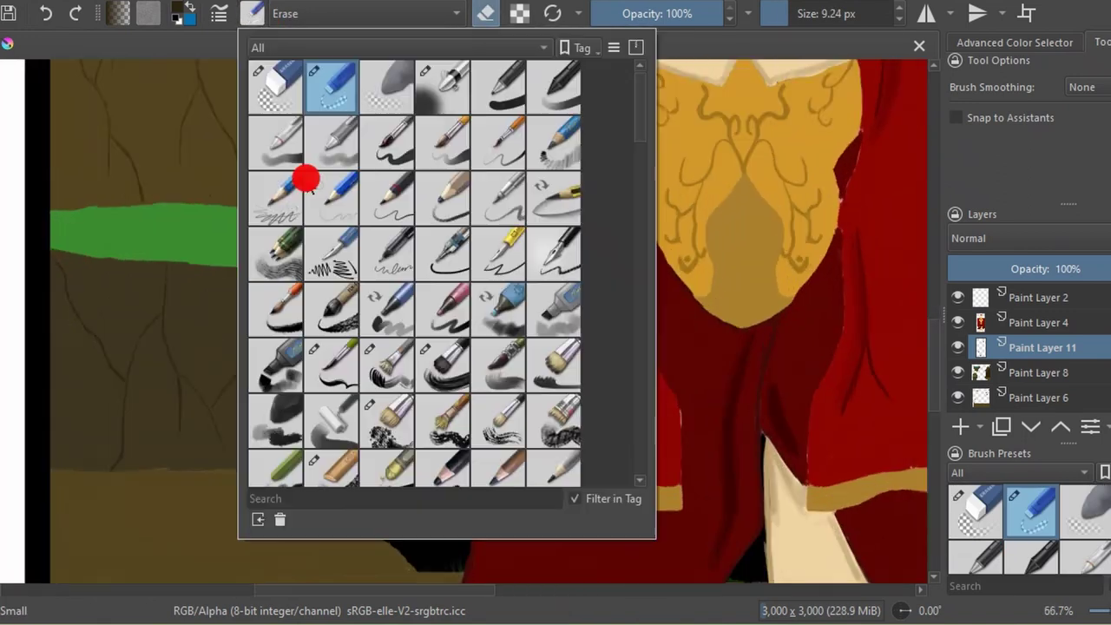
left_click(303, 176)
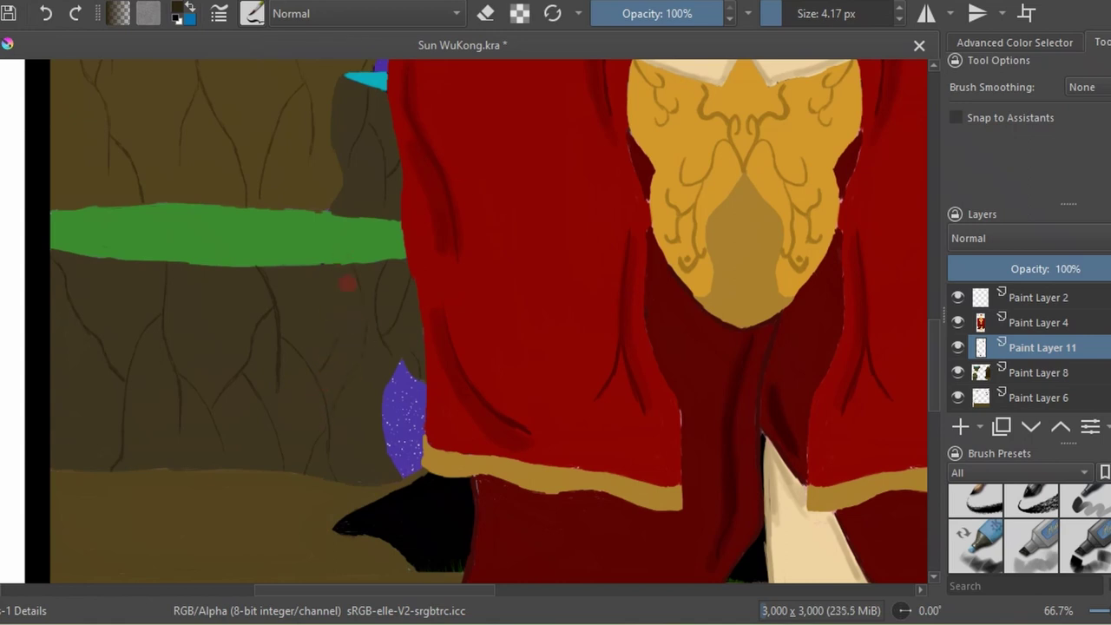
key("F6")
left_click(328, 365)
key("F6")
left_click(327, 77)
key("2")
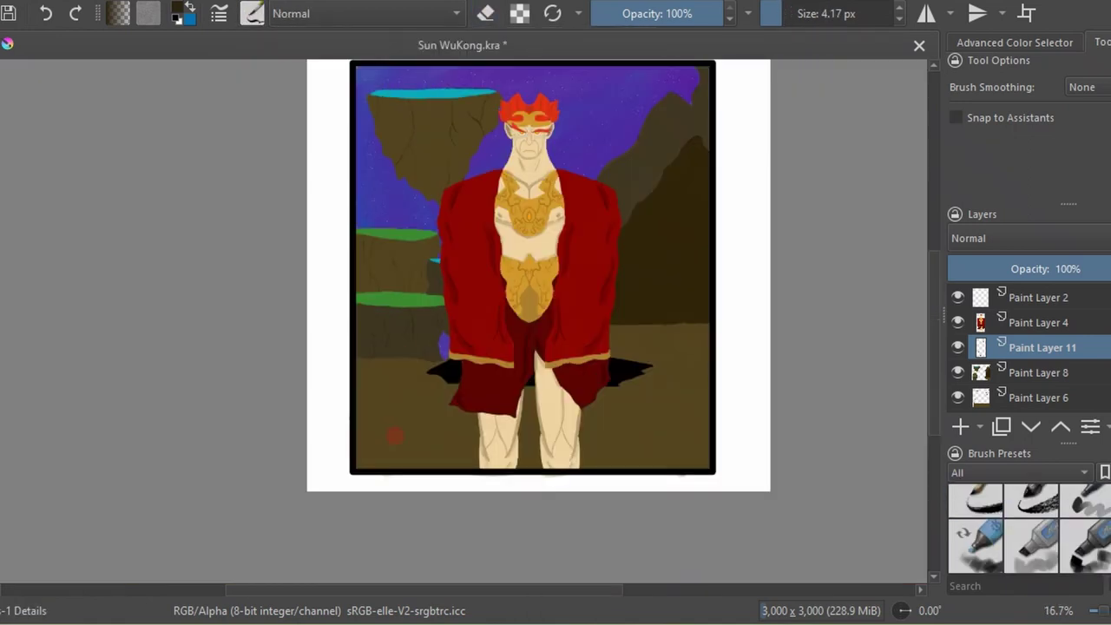
key("2")
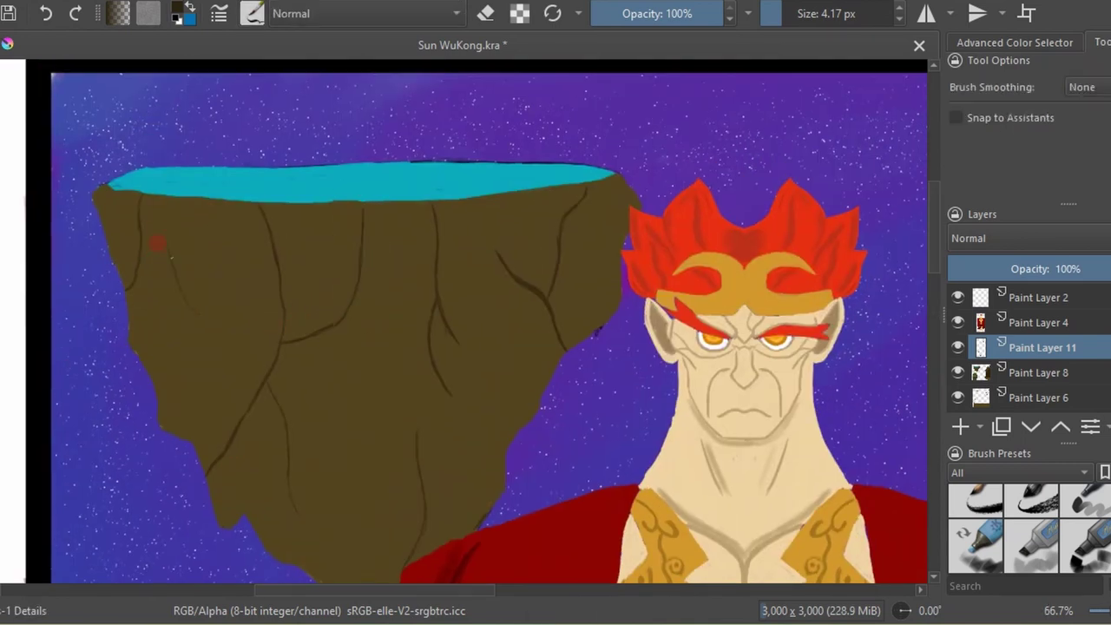
Switch to the Eraser Circle preset and wipe the floating rock's old cracks.
left_click_drag(221, 327, 184, 362)
key("minus")
left_click(252, 13)
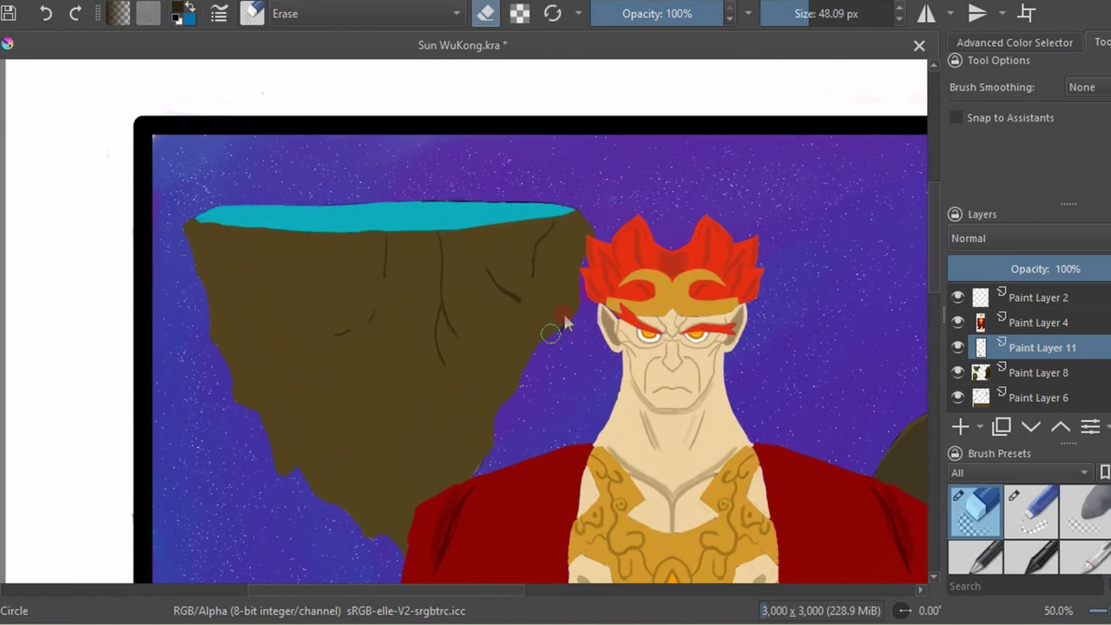
key("Delete")
left_click(252, 13)
left_click(286, 87)
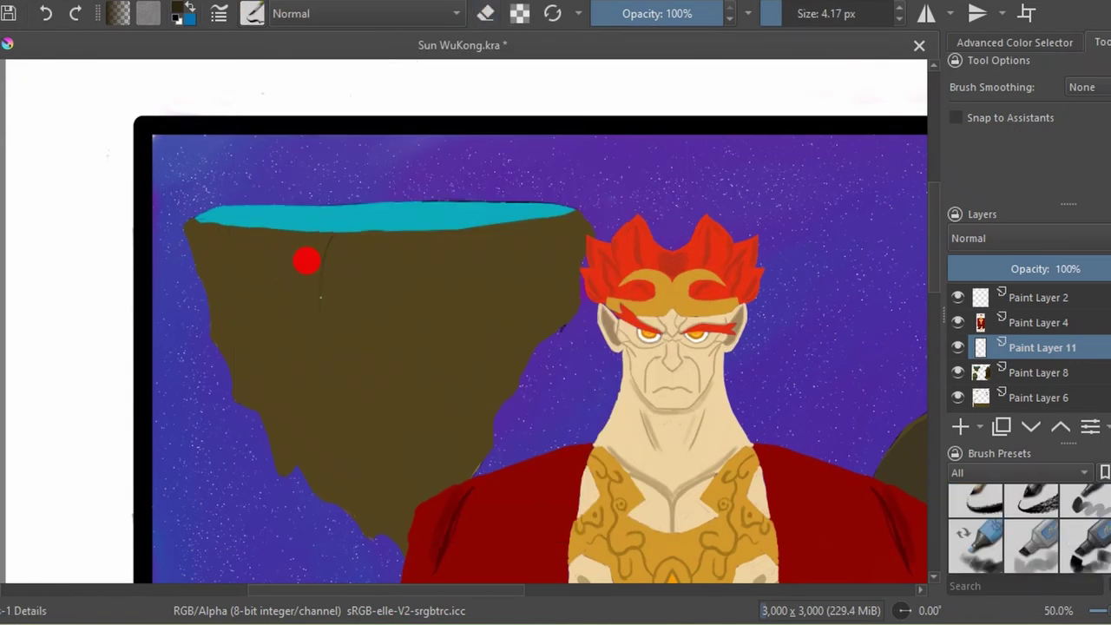
Draw three new cracks on the rock's left, middle and right with the thin brush.
left_click_drag(330, 233, 321, 343)
left_click_drag(396, 234, 388, 473)
mouse_move(518, 232)
left_mouse_down()
mouse_move(503, 316)
mouse_move(507, 307)
left_mouse_up()
scroll(513, 168, "down", 3)
scroll(513, 168, "up", 3)
Erase those cracks and redraw a fresh set of branching thin cracks across the rock.
key("e")
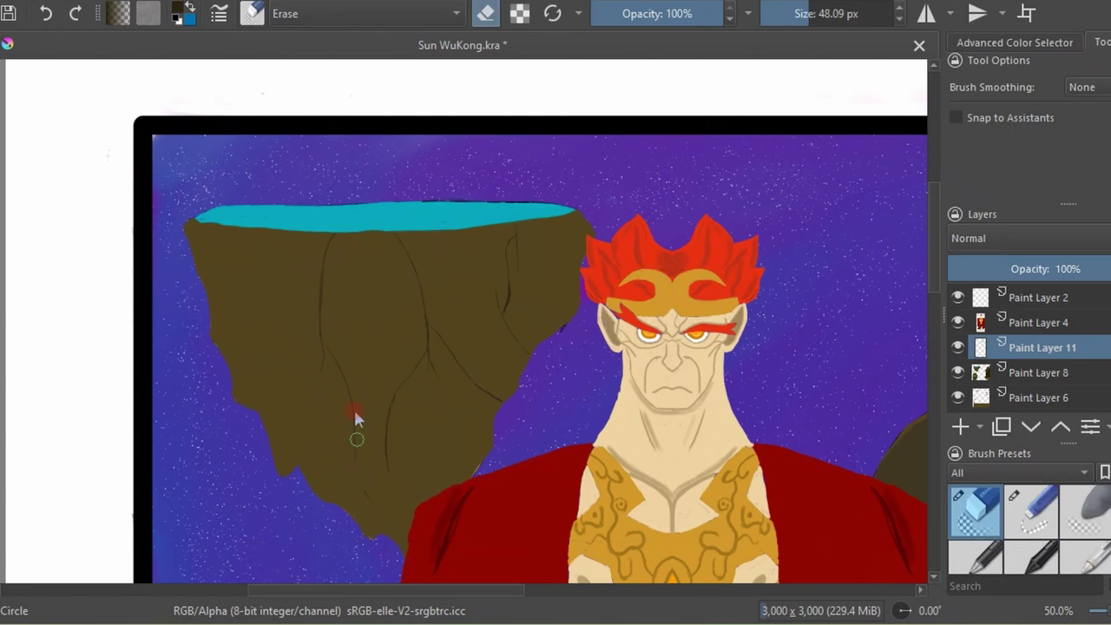
left_click_drag(354, 422, 515, 224)
left_click(252, 13)
left_click(243, 241)
left_click_drag(227, 241, 214, 299)
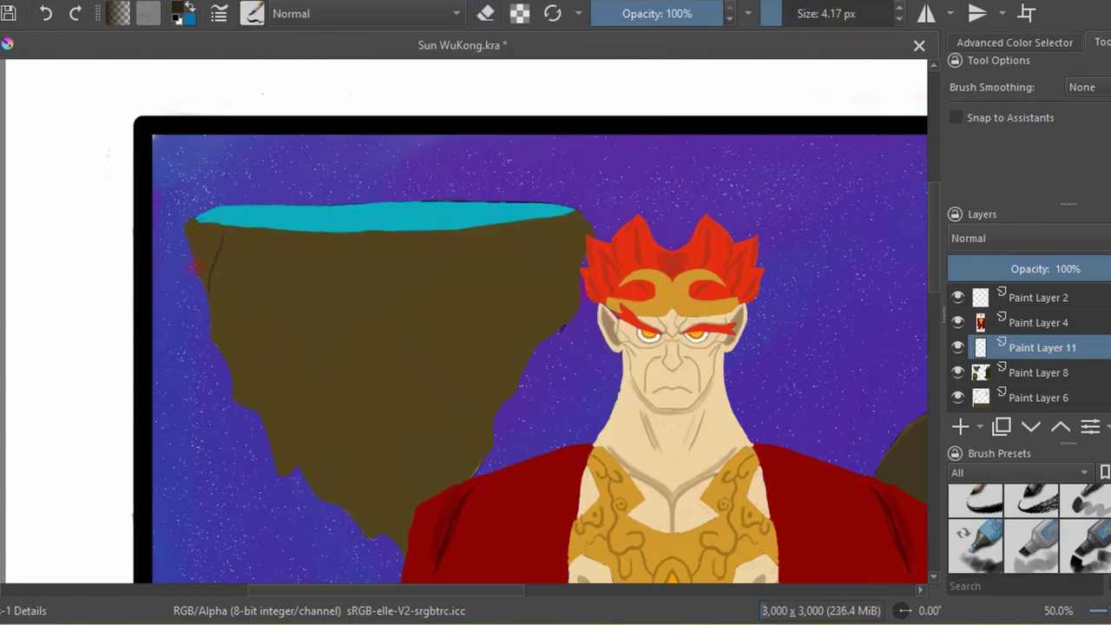
left_click_drag(324, 236, 310, 381)
left_click_drag(321, 325, 348, 395)
left_click_drag(403, 236, 405, 343)
left_click_drag(452, 239, 403, 317)
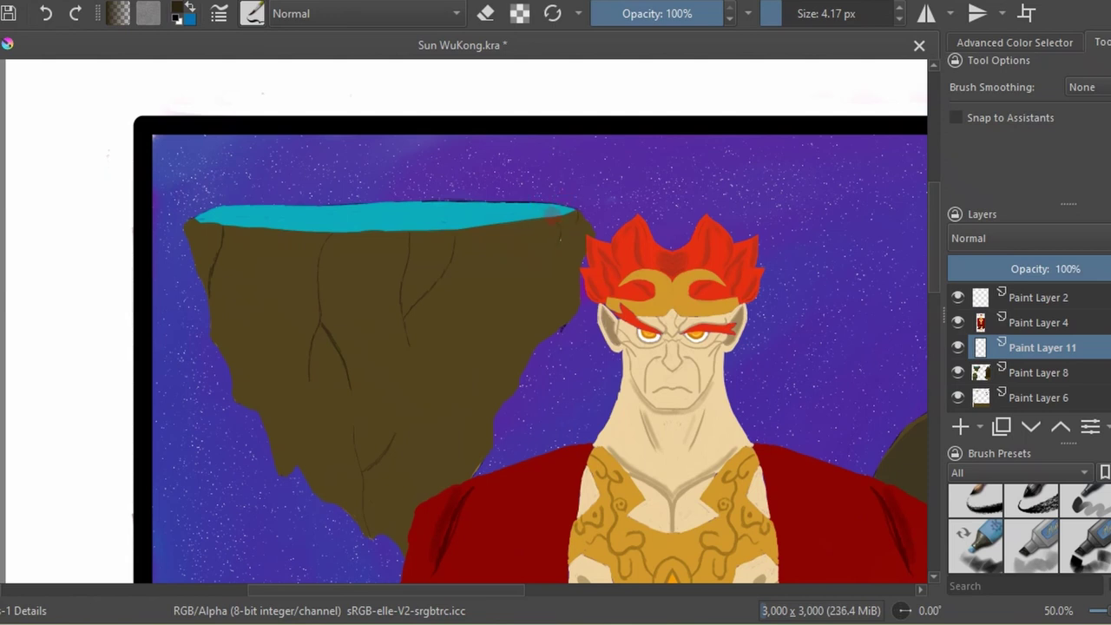
With the thin brush, draw dark cracks across the floating rock's top and right edge.
key("slash")
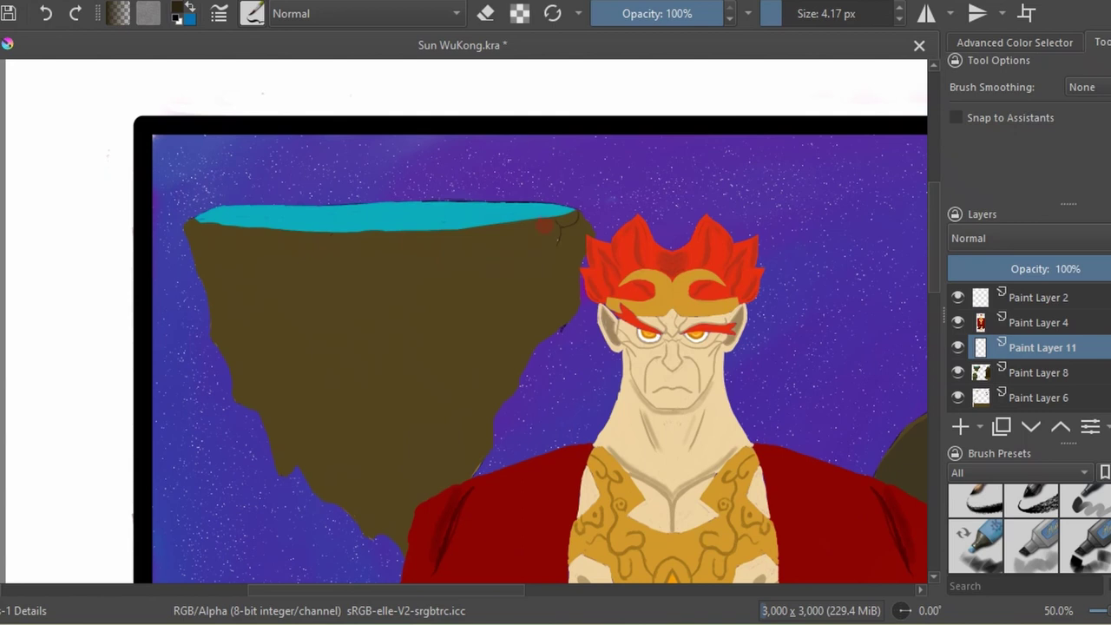
left_click_drag(553, 245, 564, 274)
left_click(508, 219)
left_click_drag(509, 219, 560, 233)
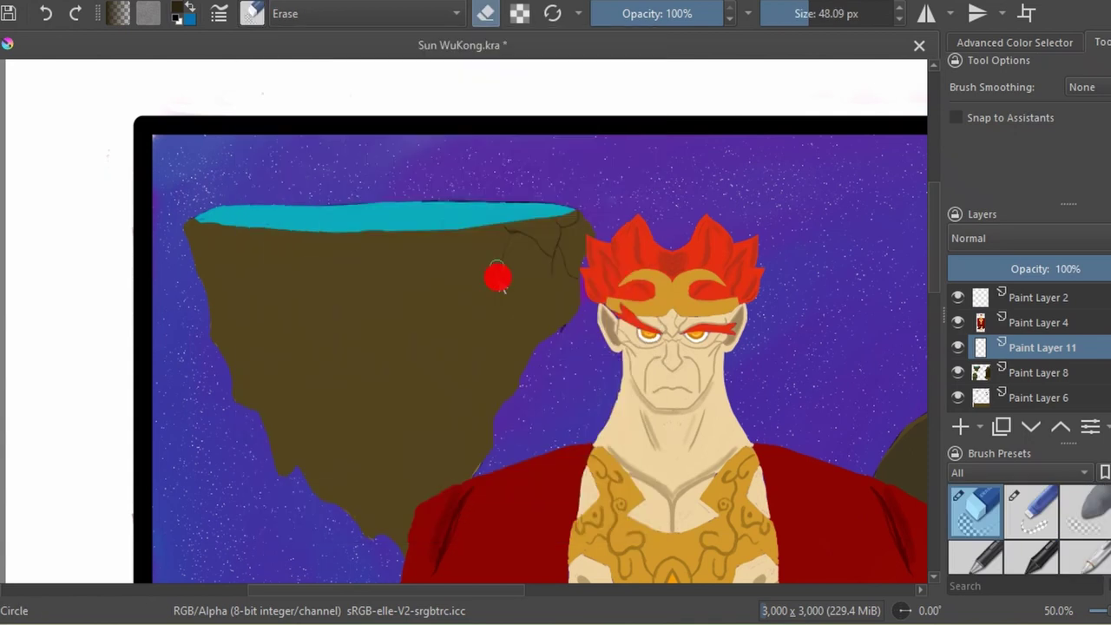
left_click_drag(511, 233, 507, 317)
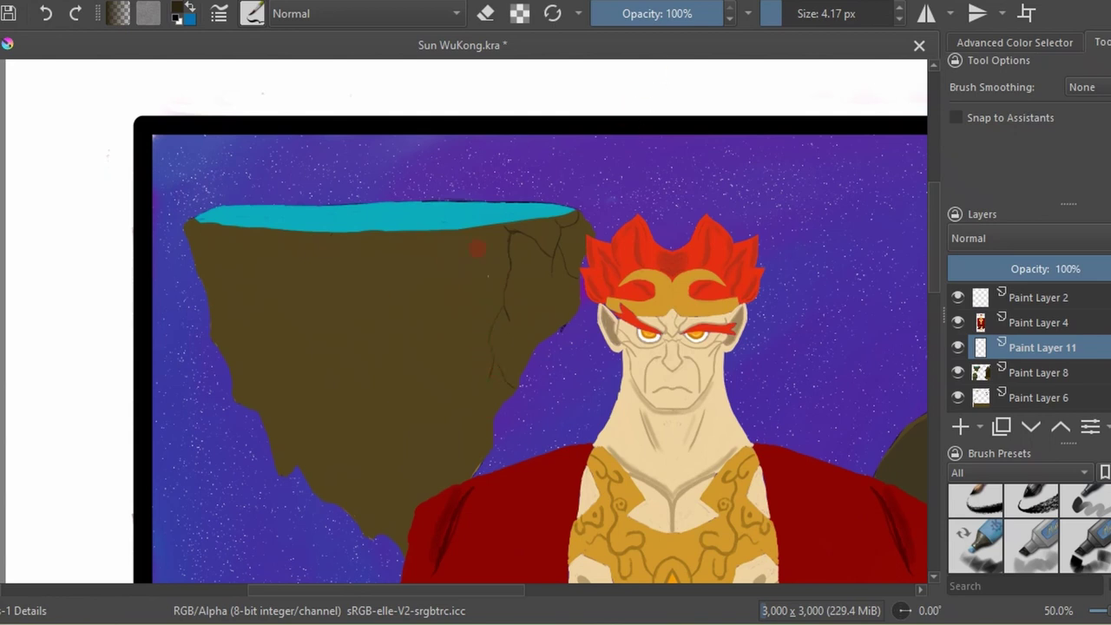
left_click_drag(468, 246, 471, 303)
Add branching cracks at the rock's upper-left corner and down its left side.
mouse_move(195, 224)
left_mouse_down()
mouse_move(217, 284)
mouse_move(247, 227)
left_mouse_up()
mouse_move(267, 295)
left_mouse_down()
mouse_move(291, 245)
mouse_move(329, 254)
left_mouse_up()
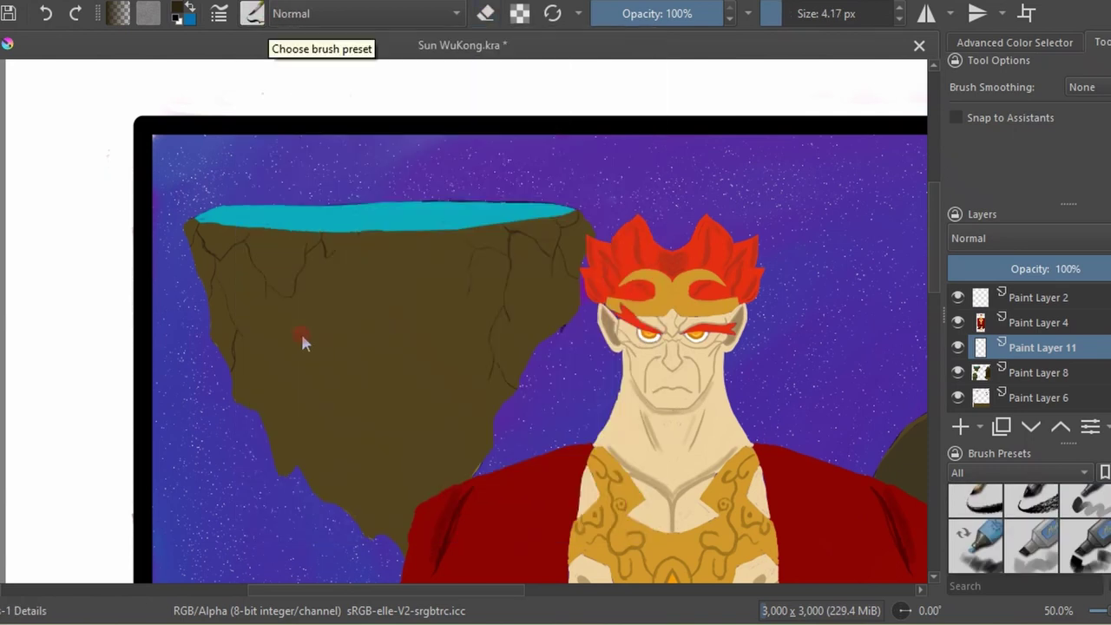
mouse_move(278, 318)
left_mouse_down()
mouse_move(266, 290)
mouse_move(325, 377)
left_mouse_up()
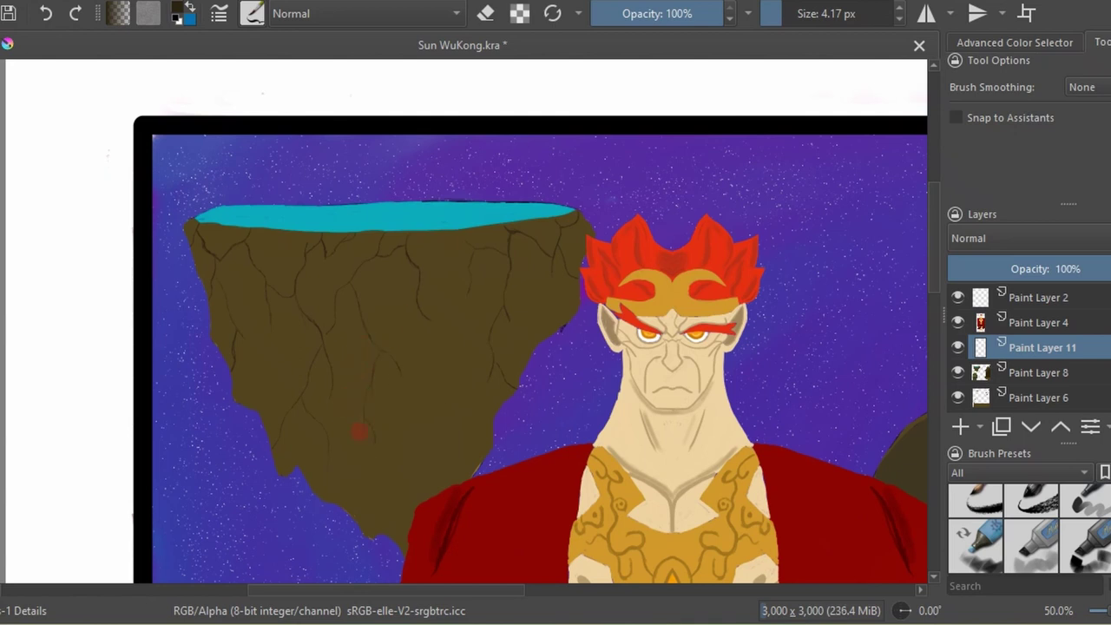
scroll(331, 425, "down", 2)
scroll(369, 345, "up", 3)
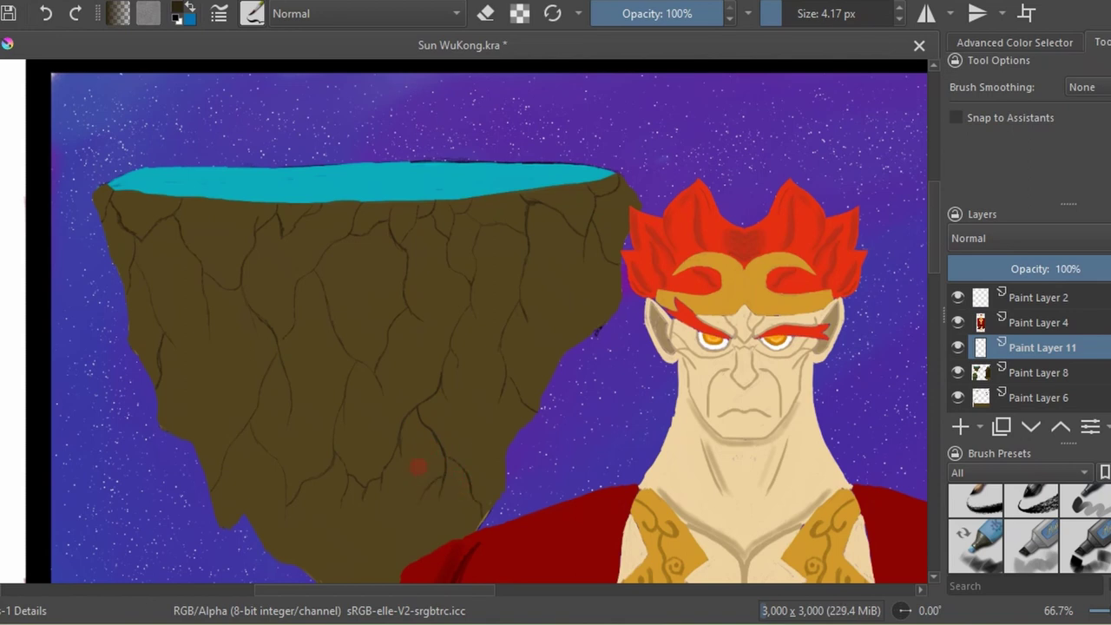
Review the whole painting, zoom to the right mountain, and add Paint Layer 12 above Paint Layer 11.
scroll(455, 424, "down", 3)
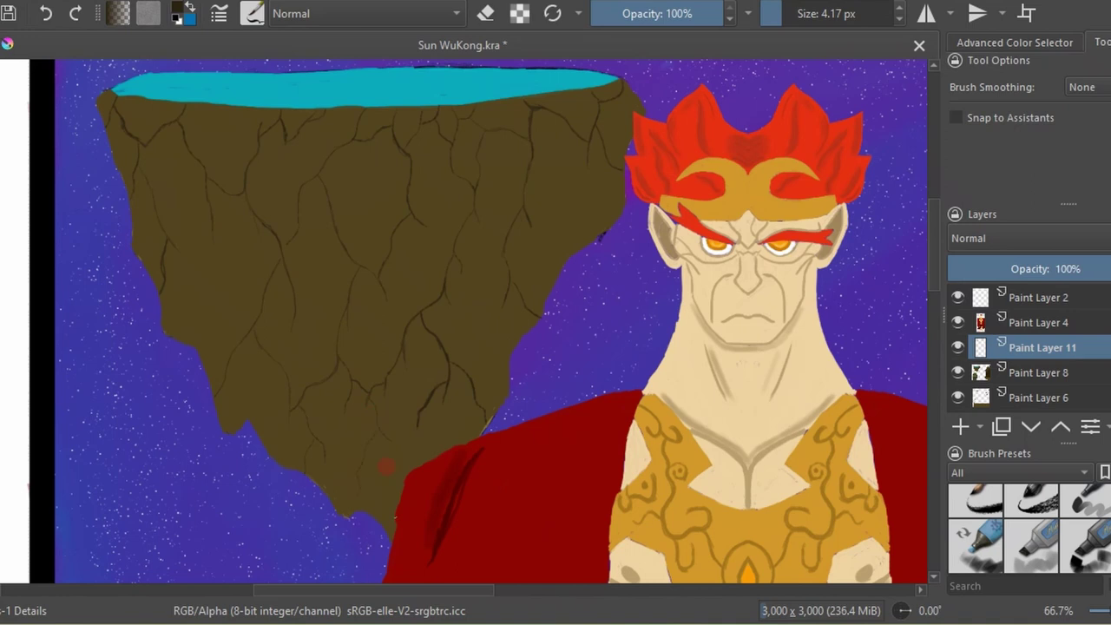
scroll(477, 321, "down", 3)
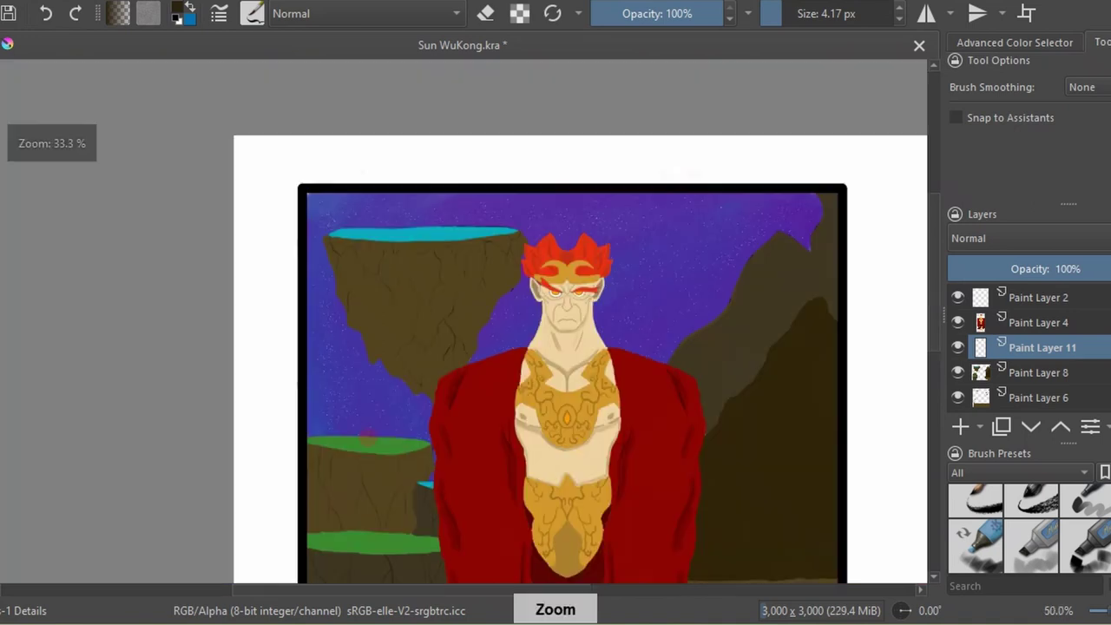
scroll(477, 321, "up", 2)
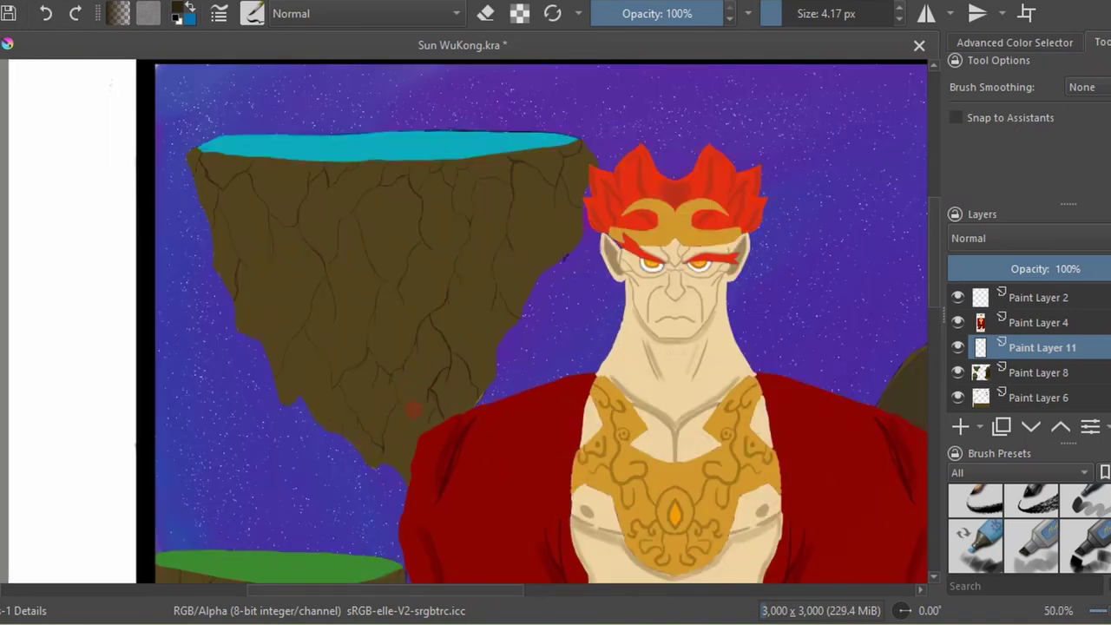
scroll(458, 298, "down", 3)
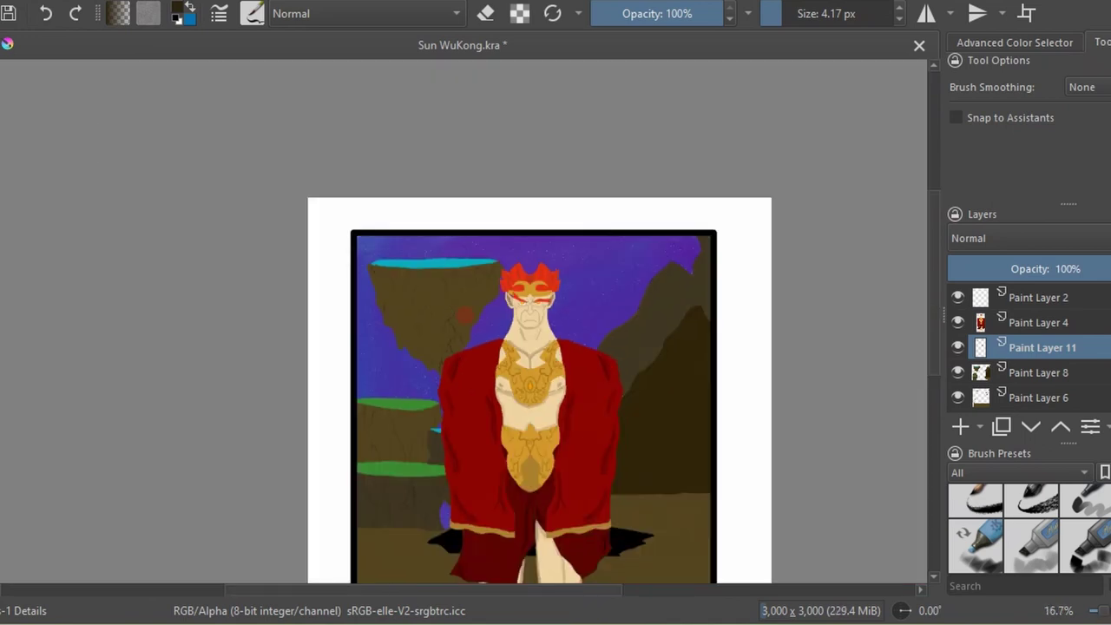
scroll(459, 298, "down", 1)
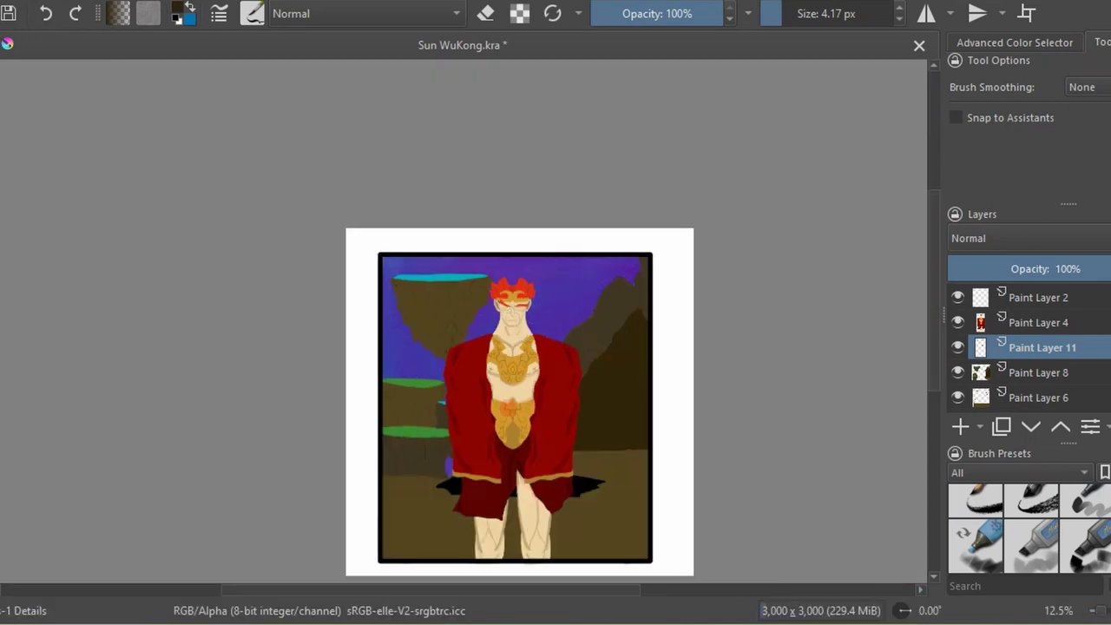
scroll(650, 310, "up", 4)
scroll(650, 310, "up", 1)
left_click(960, 427)
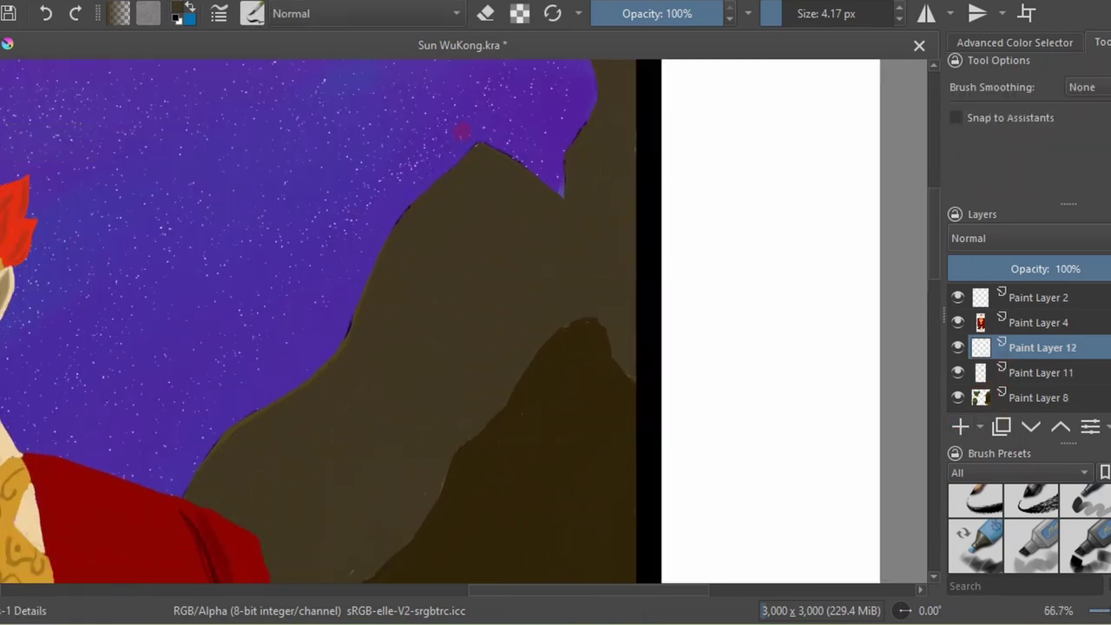
Enlarge the brush, touch up the dark mountain's edge, and make Paint Layer 12 active.
key("bracketright")
key("bracketright")
scroll(432, 483, "down", 2)
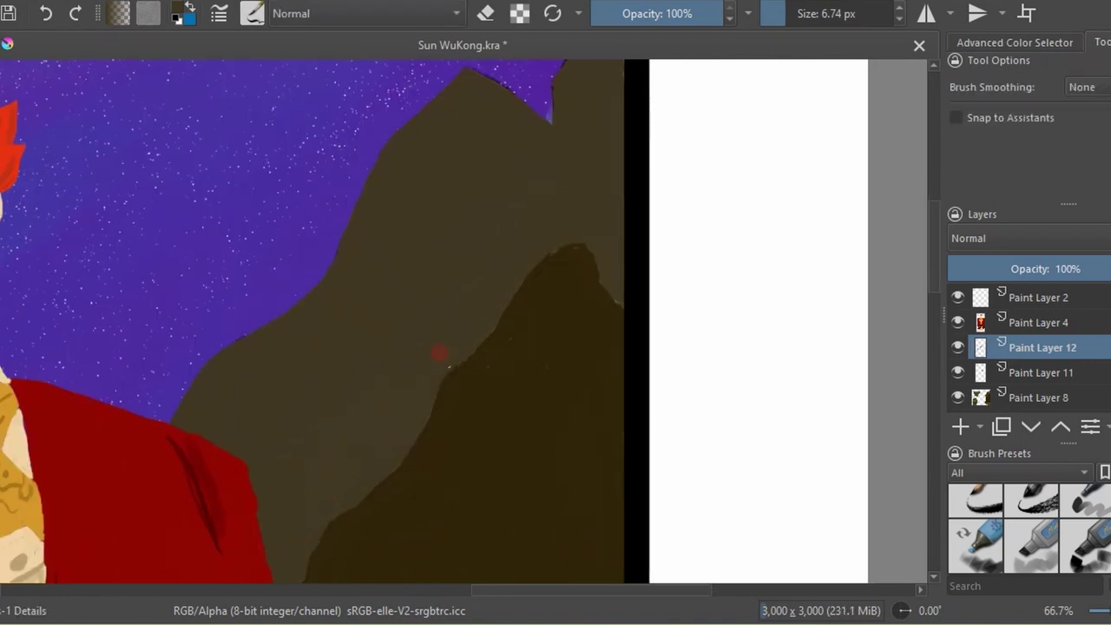
left_click_drag(440, 352, 534, 235)
left_click_drag(508, 342, 619, 304)
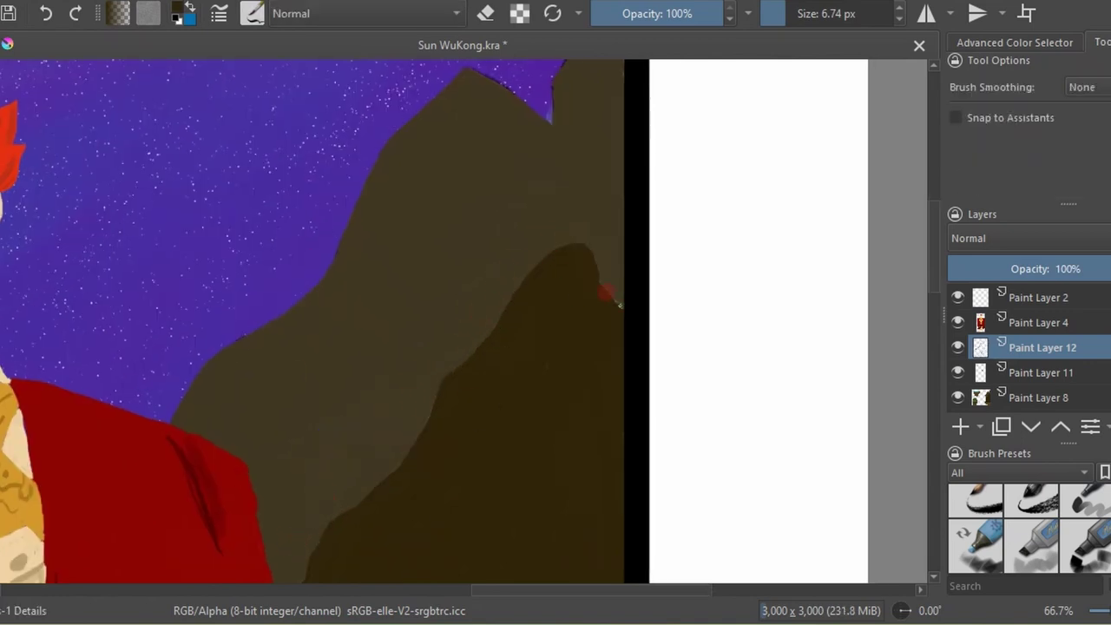
left_click_drag(356, 560, 297, 363)
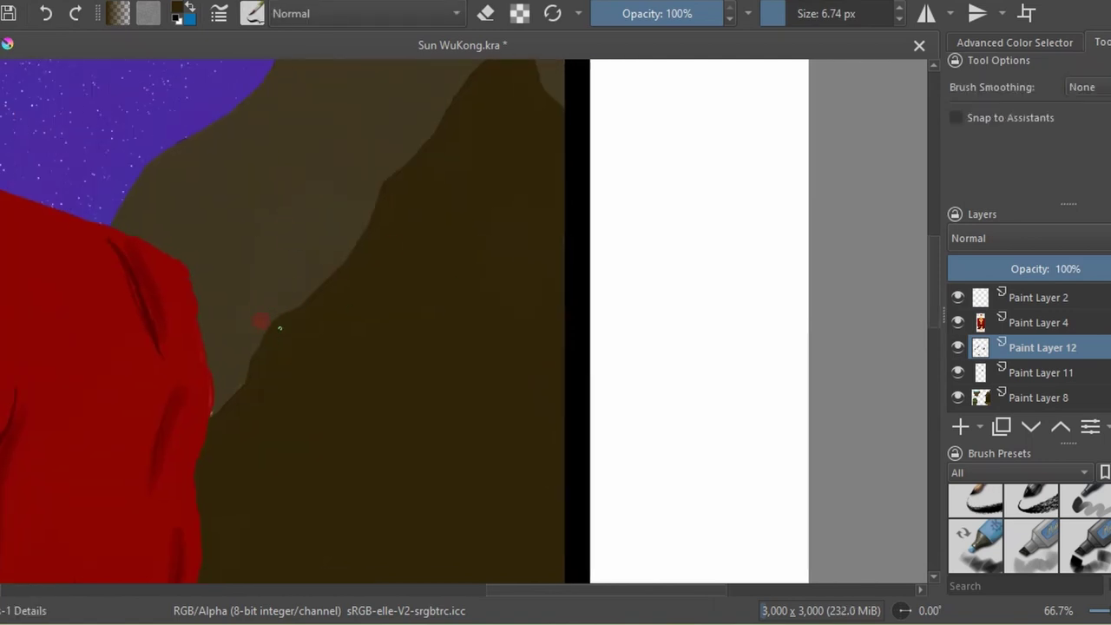
key("minus")
key("minus")
key("minus")
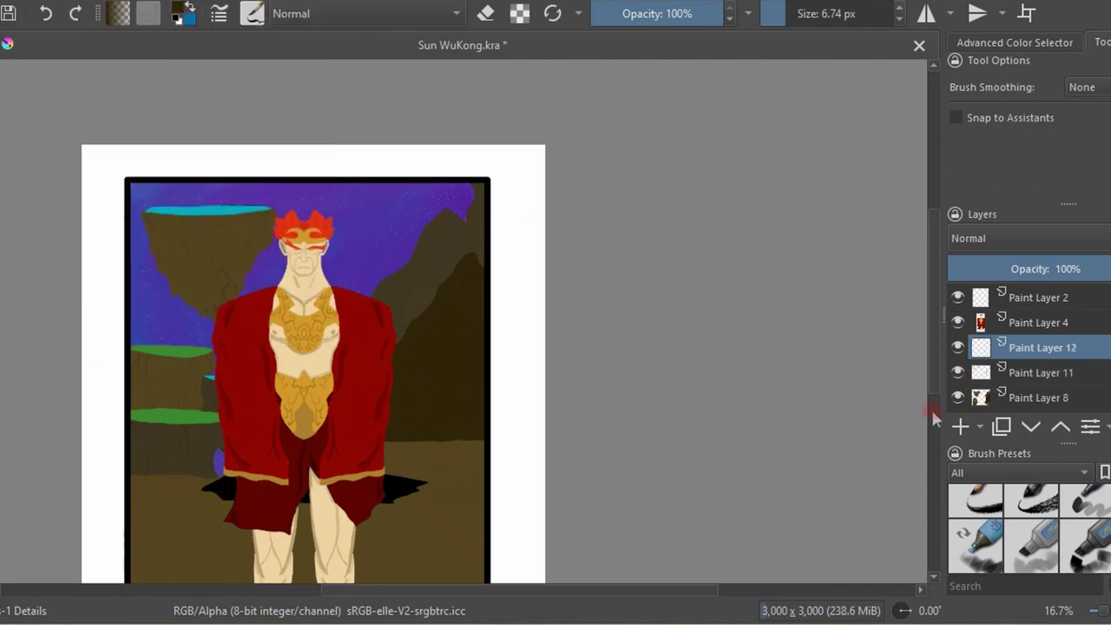
key("plus")
key("plus")
key("plus")
key("Page_Down")
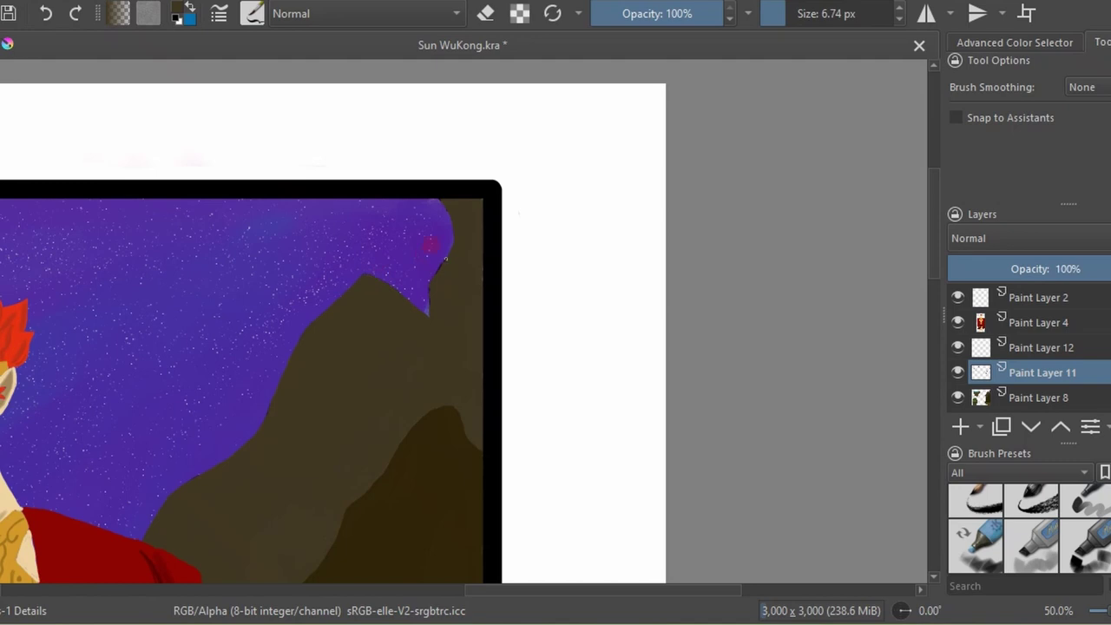
key("Page_Up")
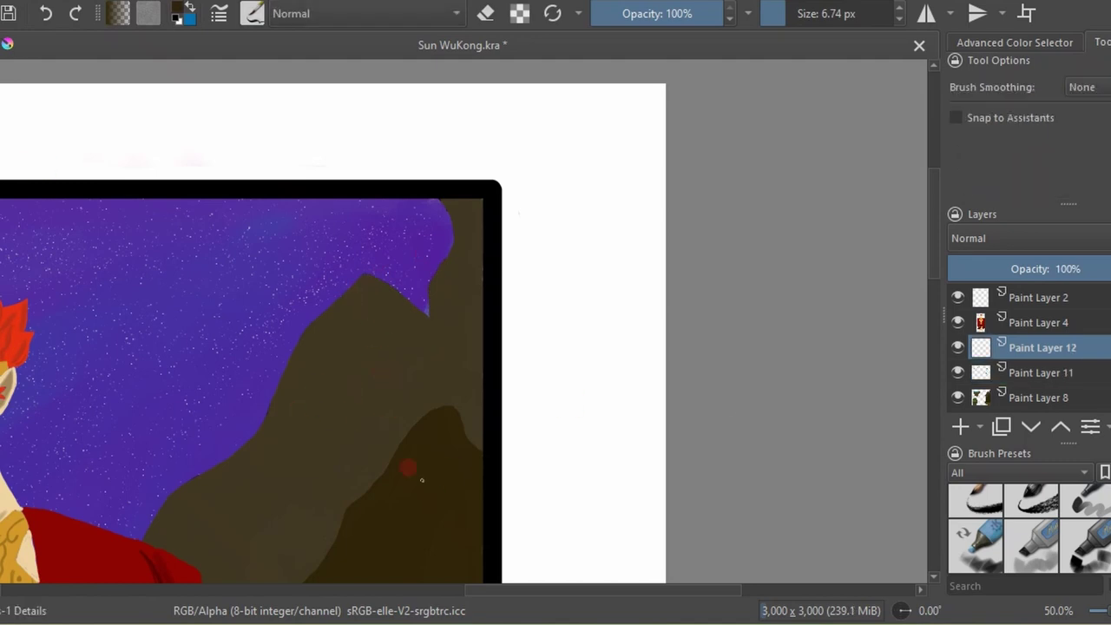
Pick a large textured brush in dark green #004512 and paint over the mountain peak.
key("F6")
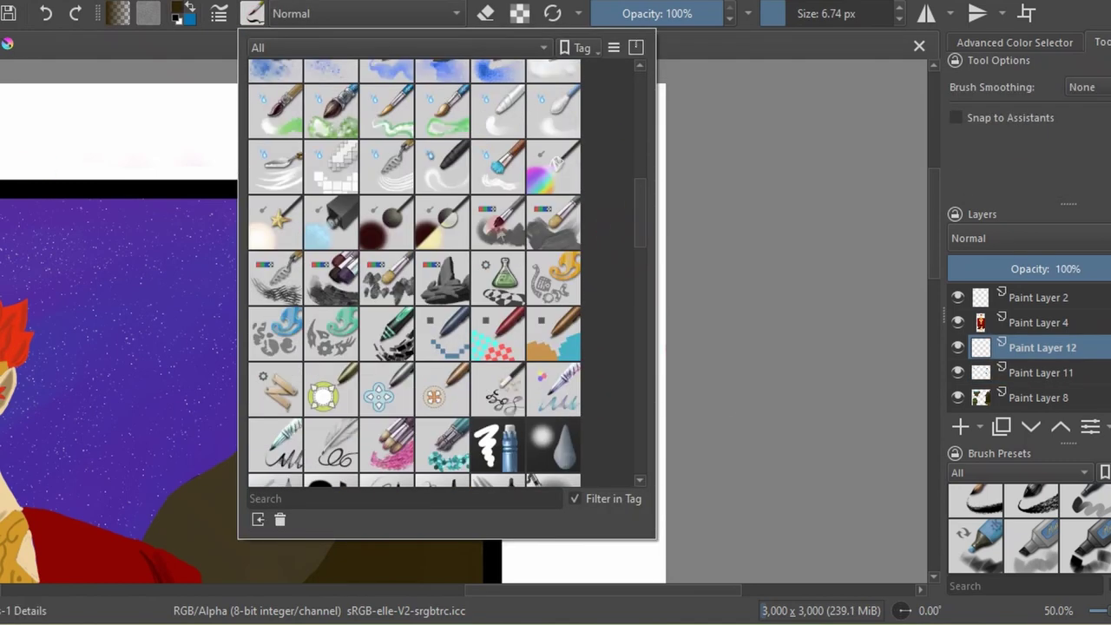
left_click(552, 389)
left_click(180, 11)
left_click_drag(521, 154, 501, 122)
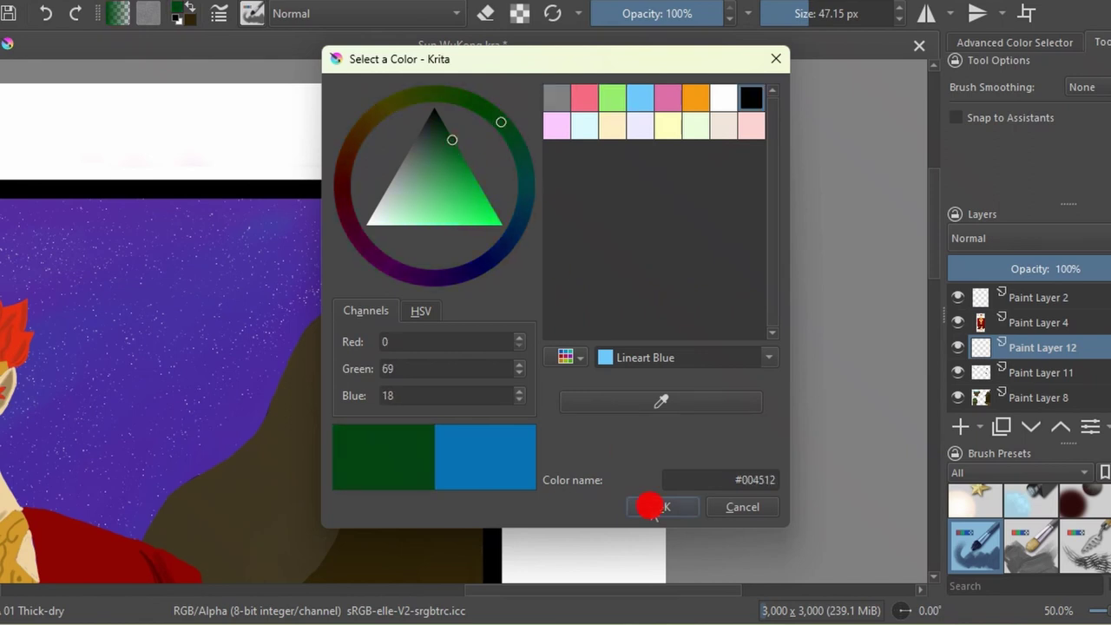
left_click(651, 507)
mouse_move(390, 290)
left_mouse_down()
mouse_move(335, 303)
mouse_move(315, 350)
mouse_move(342, 359)
left_mouse_up()
Resize the brush to about 9 px, redo the green peak strokes, then delete Paint Layer 12.
left_click(784, 14)
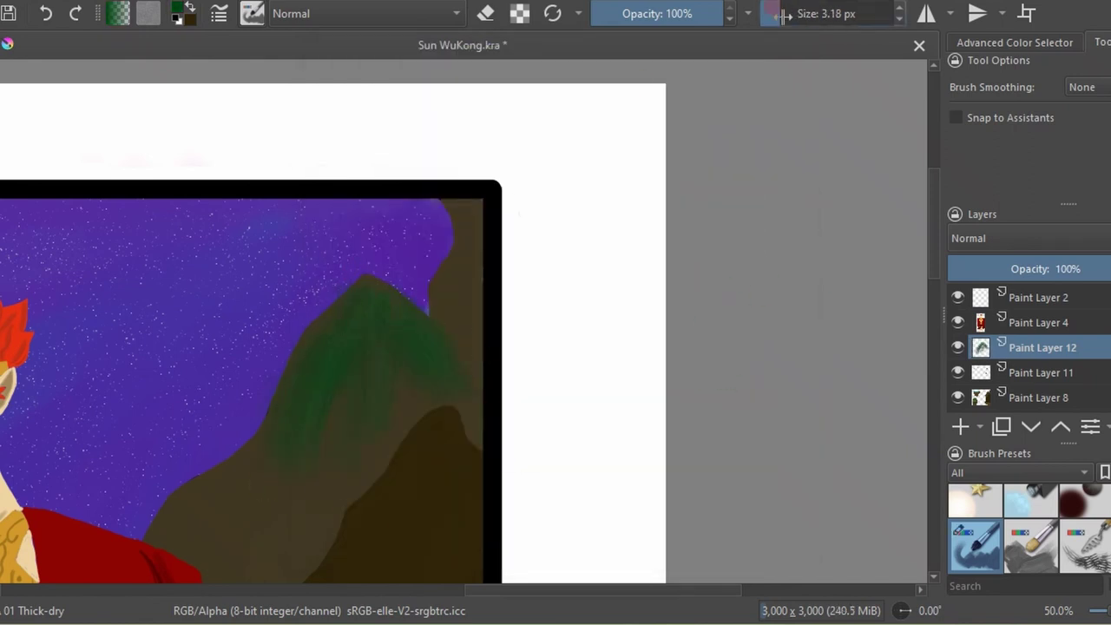
left_click_drag(784, 14, 792, 14)
left_click(45, 13)
key("ctrl+z")
key("ctrl+z")
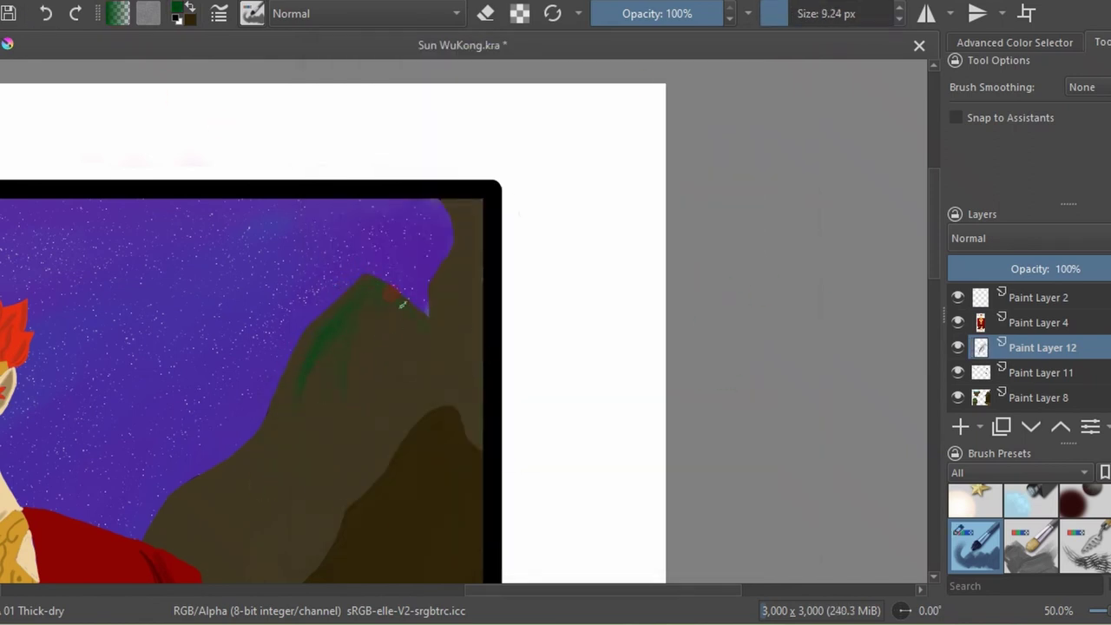
mouse_move(364, 280)
left_mouse_down()
mouse_move(432, 361)
mouse_move(382, 364)
left_mouse_up()
key("shift+Delete")
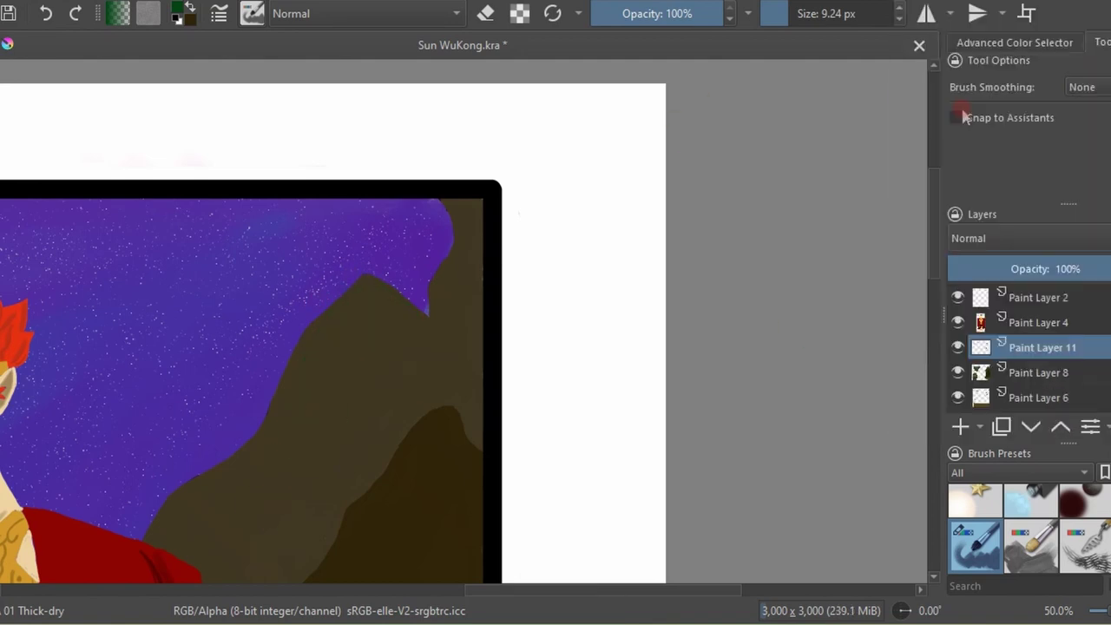
left_click(252, 13)
Paint light grey Smoke-brush wisps over the floating rock and the right mountain.
scroll(521, 260, "down", 5)
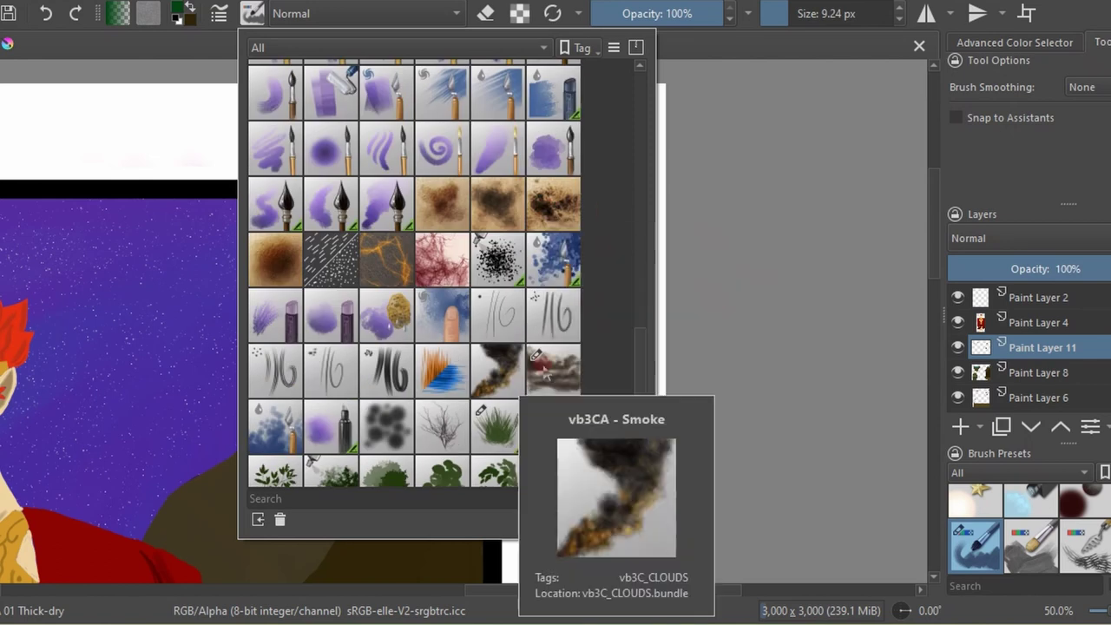
left_click(508, 382)
left_click(178, 8)
left_click(375, 213)
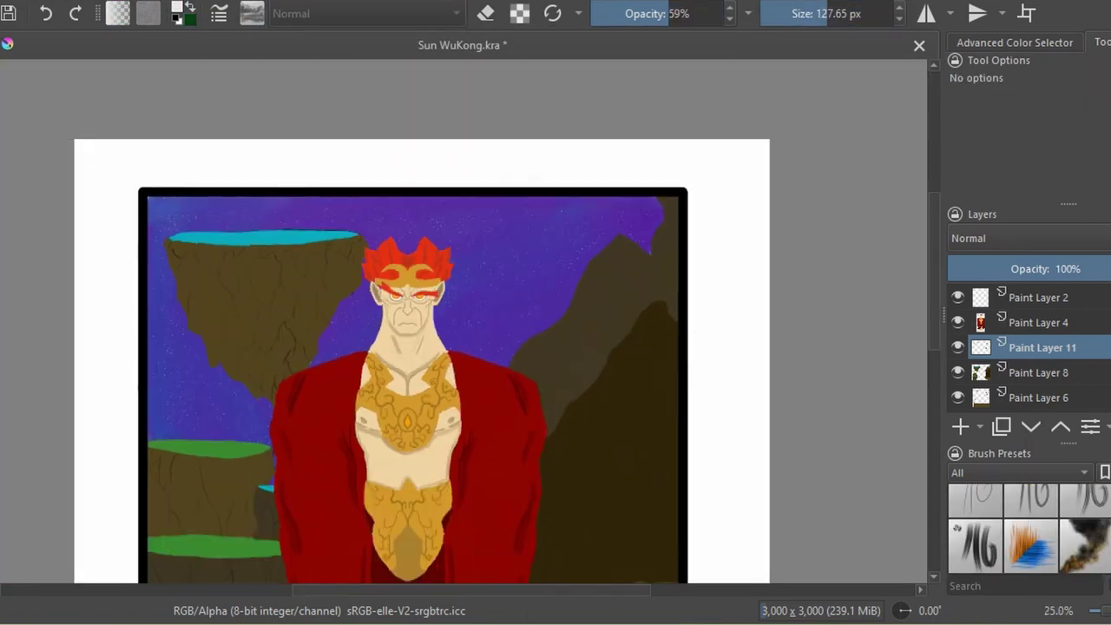
mouse_move(251, 259)
left_mouse_down()
mouse_move(135, 246)
mouse_move(233, 276)
mouse_move(174, 251)
left_mouse_up()
left_click_drag(252, 286, 338, 343)
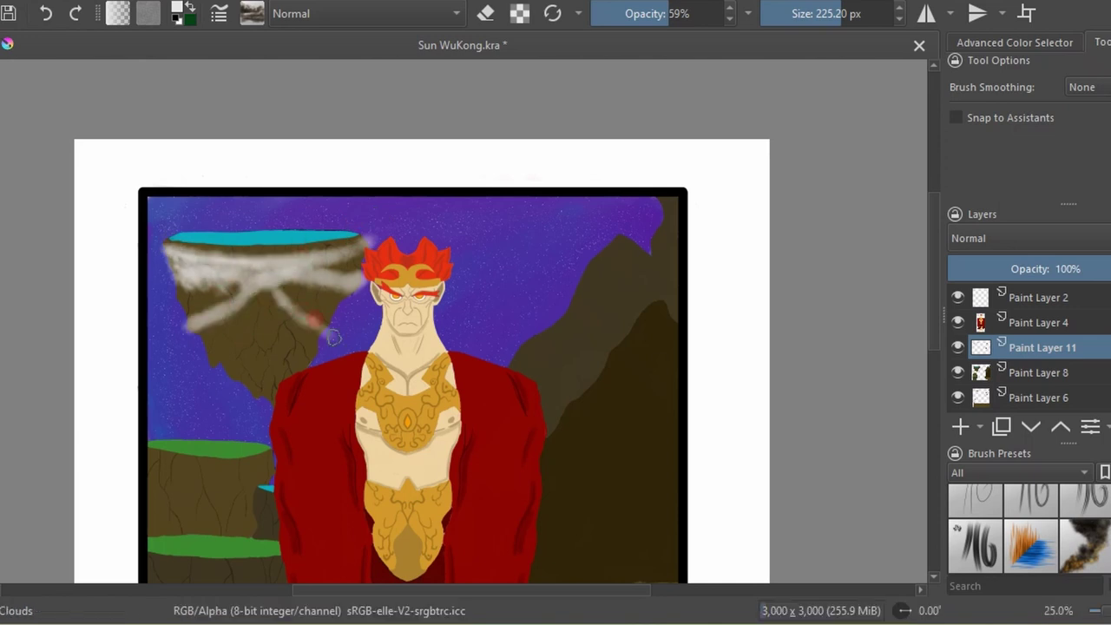
left_click_drag(182, 328, 295, 286)
mouse_move(582, 282)
left_mouse_down()
mouse_move(677, 263)
mouse_move(569, 282)
left_mouse_up()
mouse_move(673, 278)
left_mouse_down()
mouse_move(539, 351)
mouse_move(556, 338)
left_mouse_up()
Undo the mountain smoke and repaint softer, lower-opacity smoke over the left cliffs and right mountain at 1000 px.
key("i")
left_click_drag(581, 408, 661, 339)
left_click(46, 13)
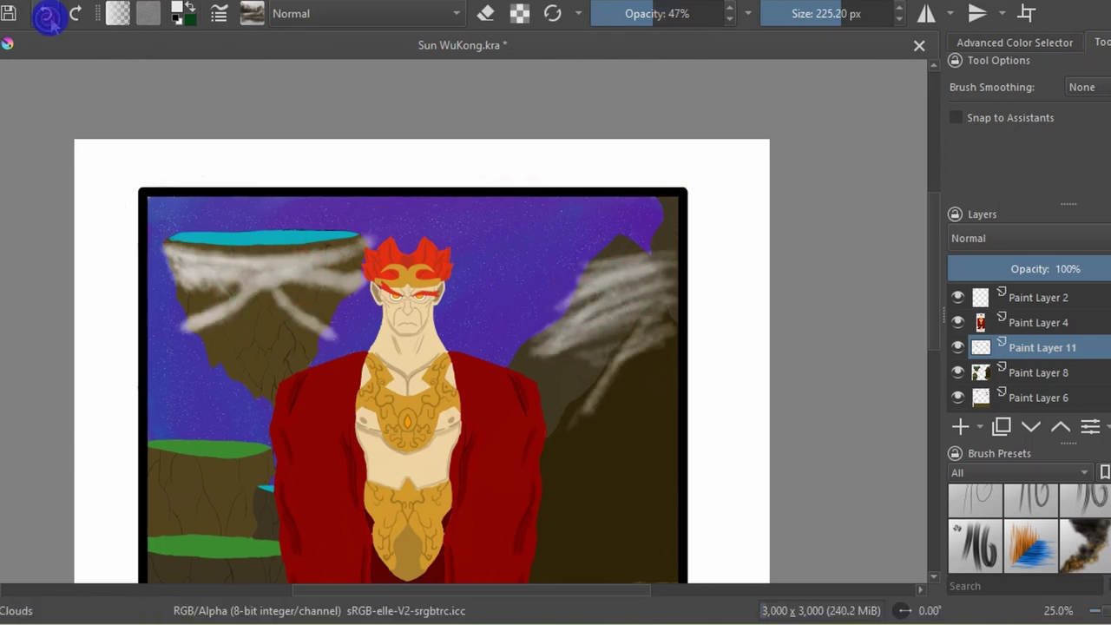
left_click(46, 13)
left_click_drag(388, 452, 391, 338)
key("i")
mouse_move(152, 343)
left_mouse_down()
mouse_move(278, 360)
mouse_move(141, 316)
left_mouse_up()
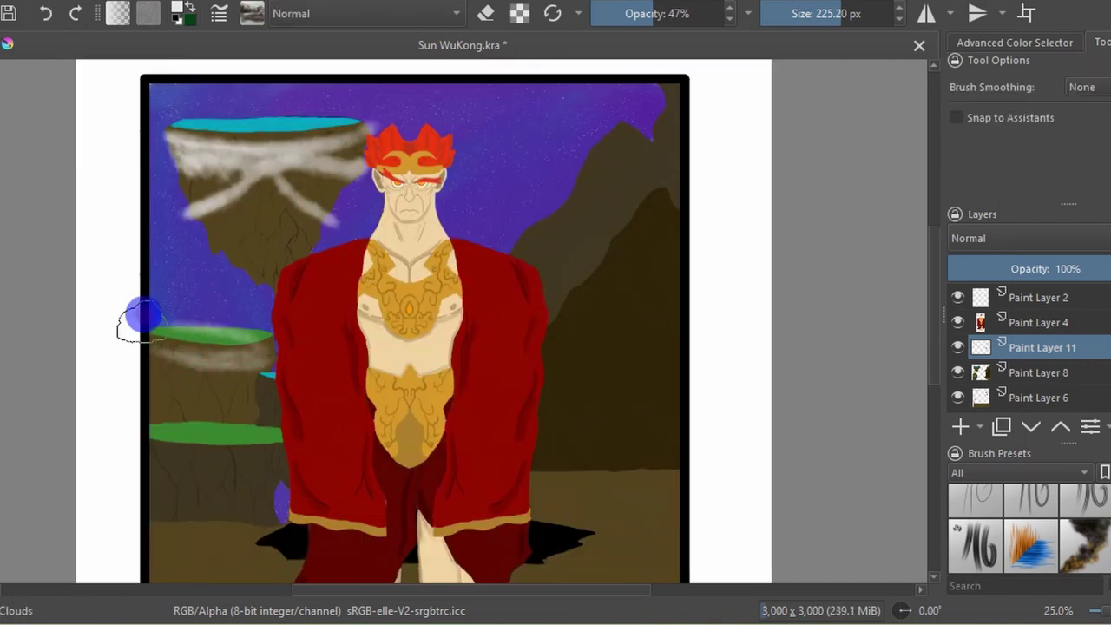
mouse_move(148, 373)
left_mouse_down()
mouse_move(286, 428)
mouse_move(161, 464)
mouse_move(166, 402)
mouse_move(112, 481)
mouse_move(278, 469)
left_mouse_up()
left_click_drag(530, 429, 677, 391)
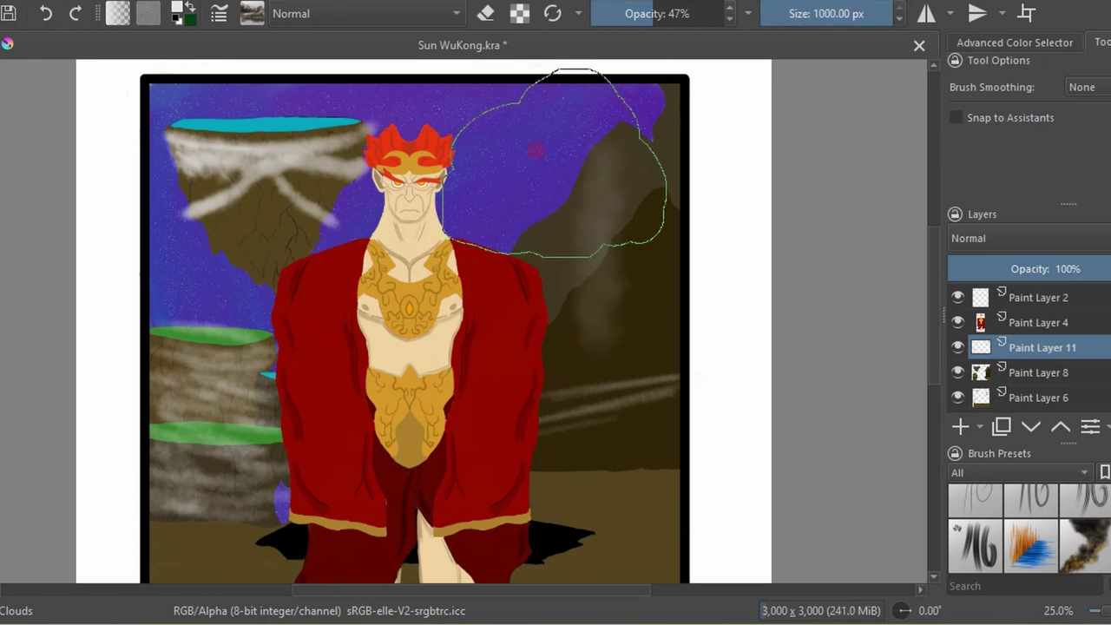
mouse_move(599, 148)
left_mouse_down()
mouse_move(652, 62)
mouse_move(594, 417)
left_mouse_up()
Alternate the Clouds brush and eraser to refine smoke on the lower right mountain, undoing the last stroke.
key("e")
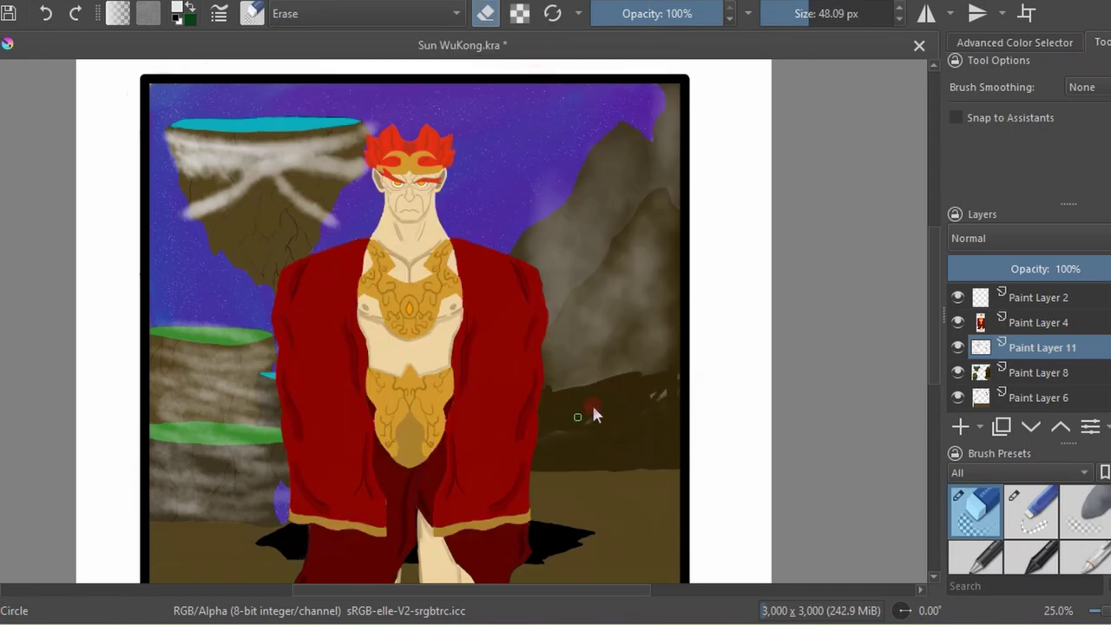
key("F6")
left_click(521, 209)
left_click_drag(630, 348, 794, 310)
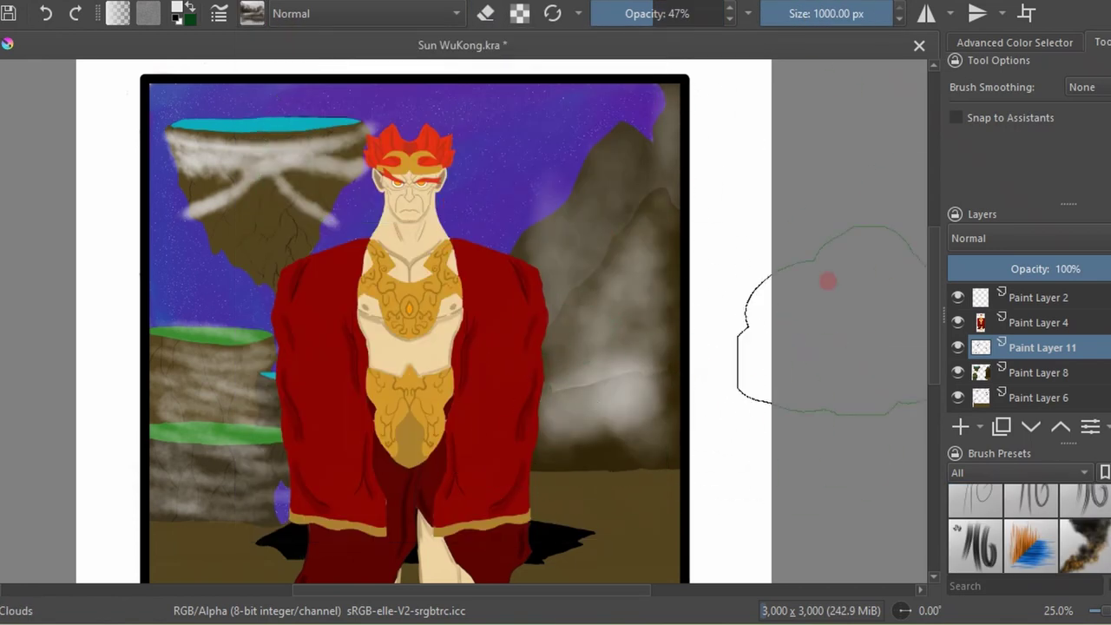
key("F6")
left_click(642, 101)
key("F6")
left_click(521, 208)
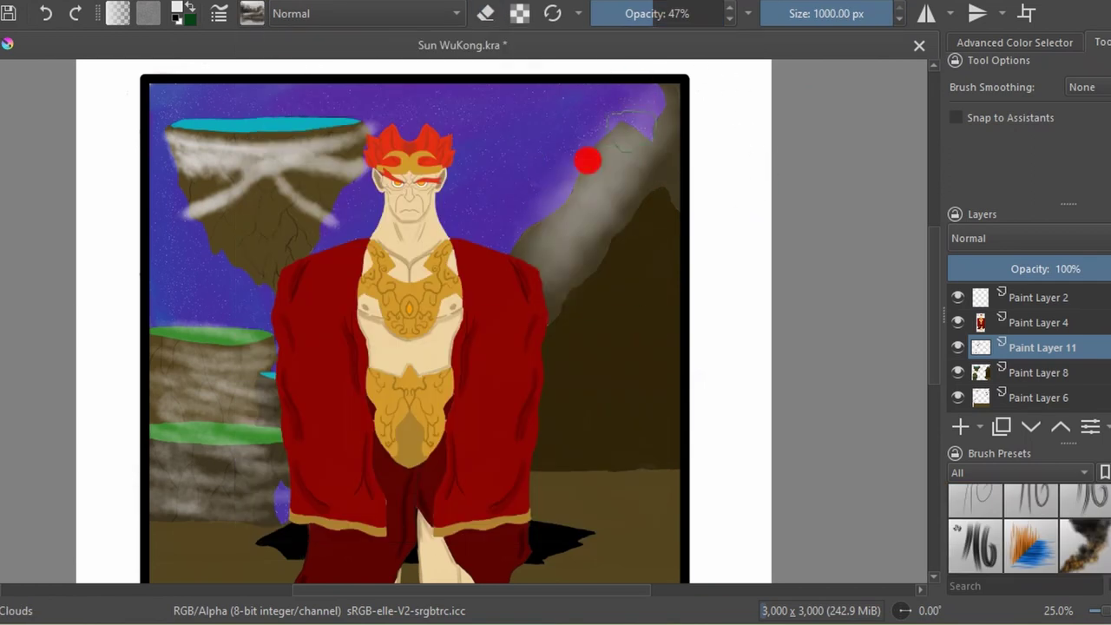
key("F6")
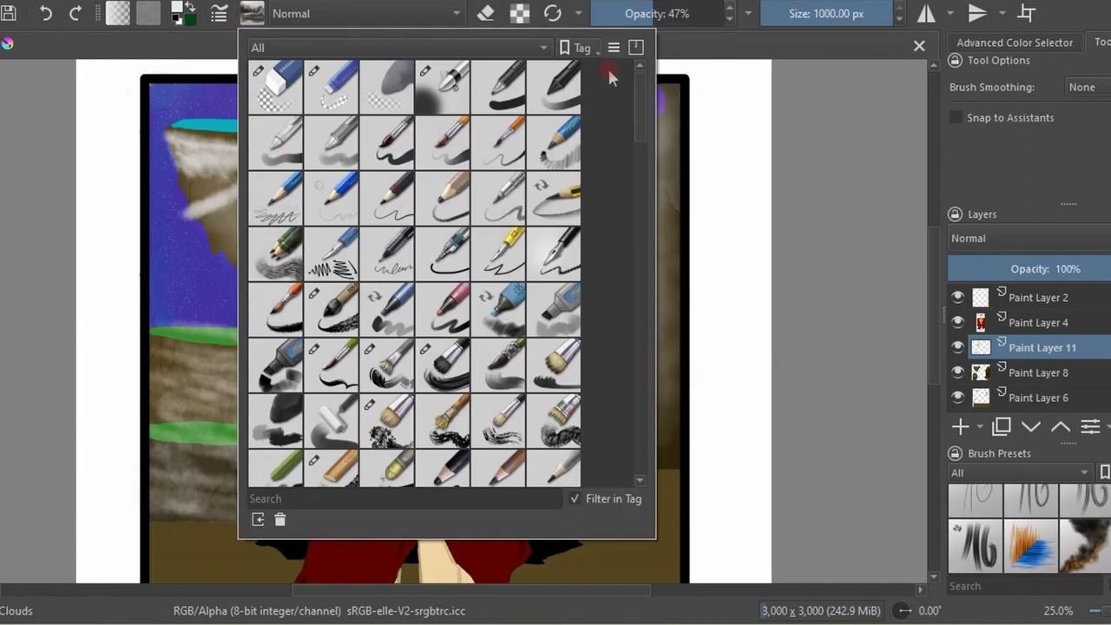
left_click(276, 86)
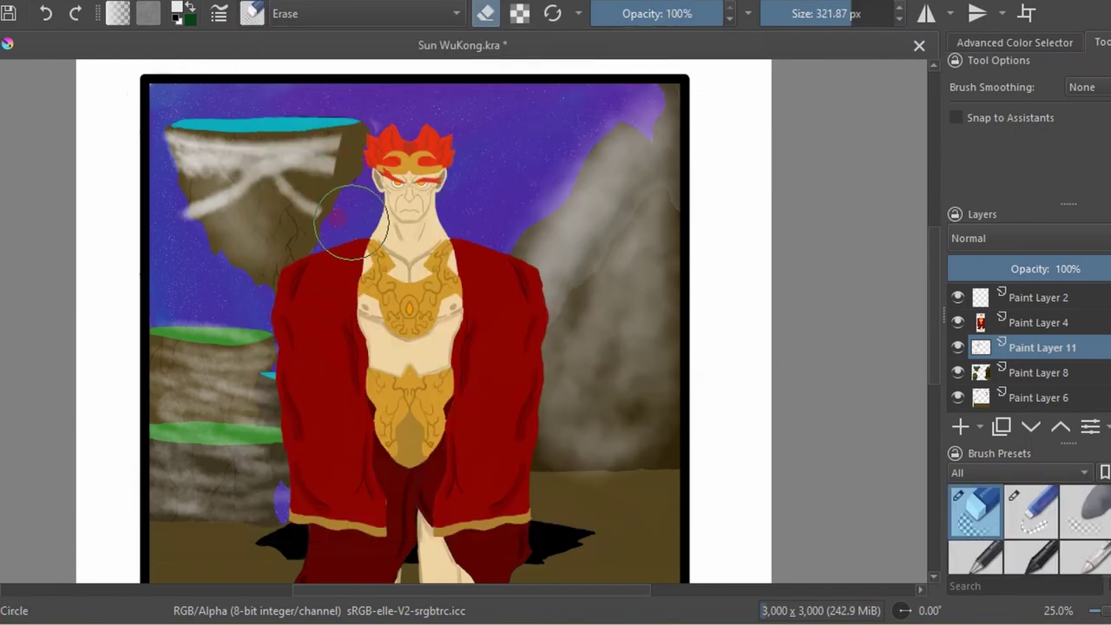
left_click(45, 14)
Add new empty paint layers including Paint Layer 13, and select a fine detail pen preset.
key("Insert")
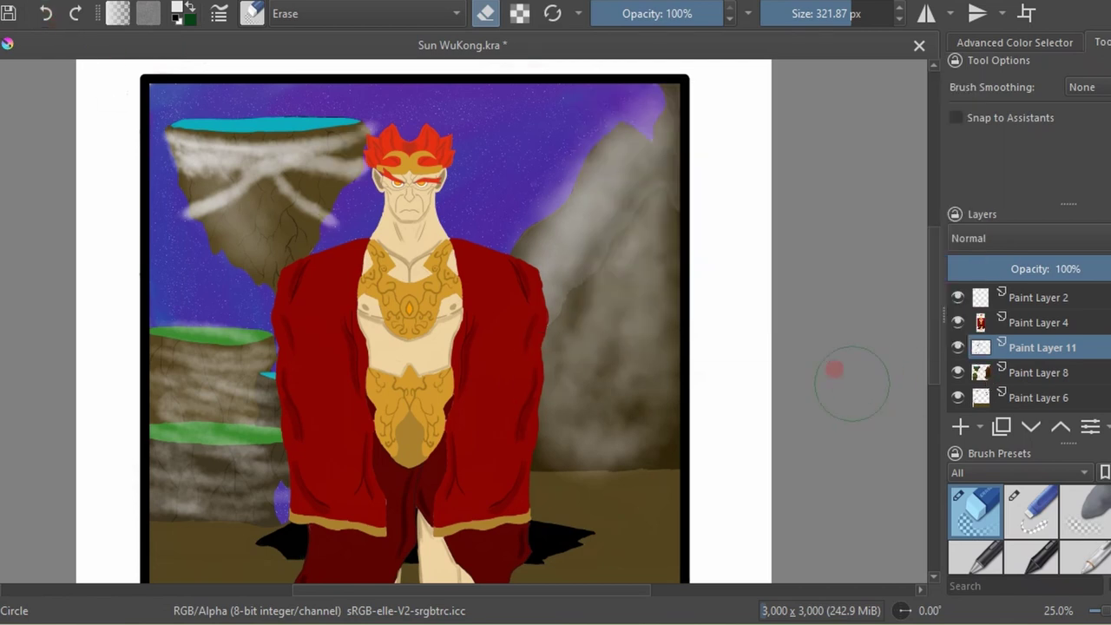
key("F6")
scroll(417, 260, "down", 3)
left_click(330, 191)
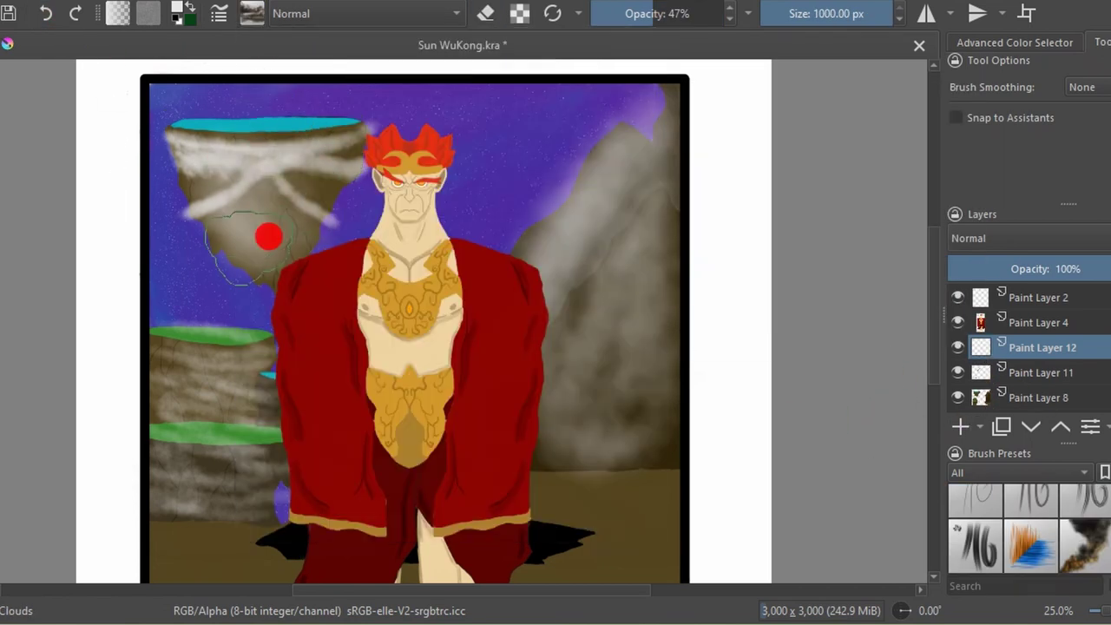
left_click(186, 265)
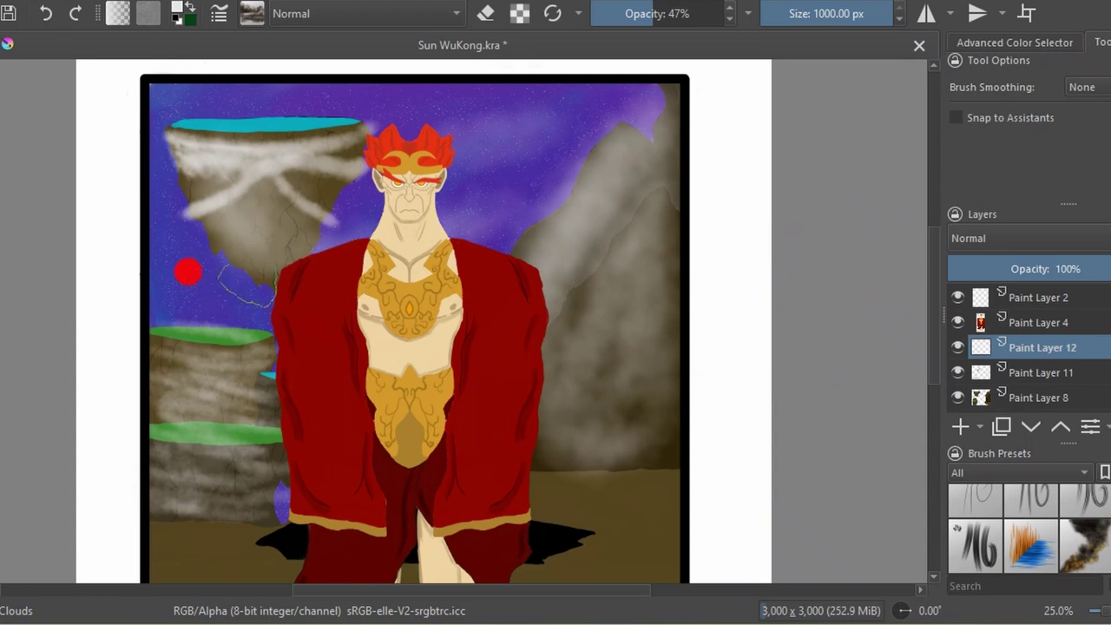
left_click(961, 426)
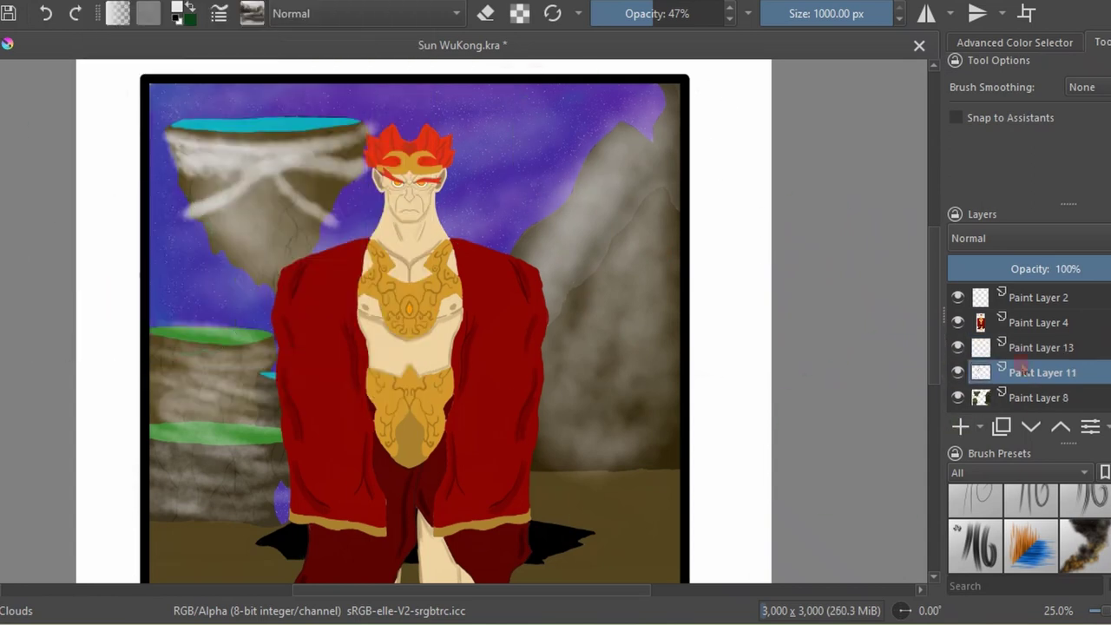
key("F6")
scroll(632, 226, "down", 2)
left_click(265, 451)
scroll(266, 454, "down", 3)
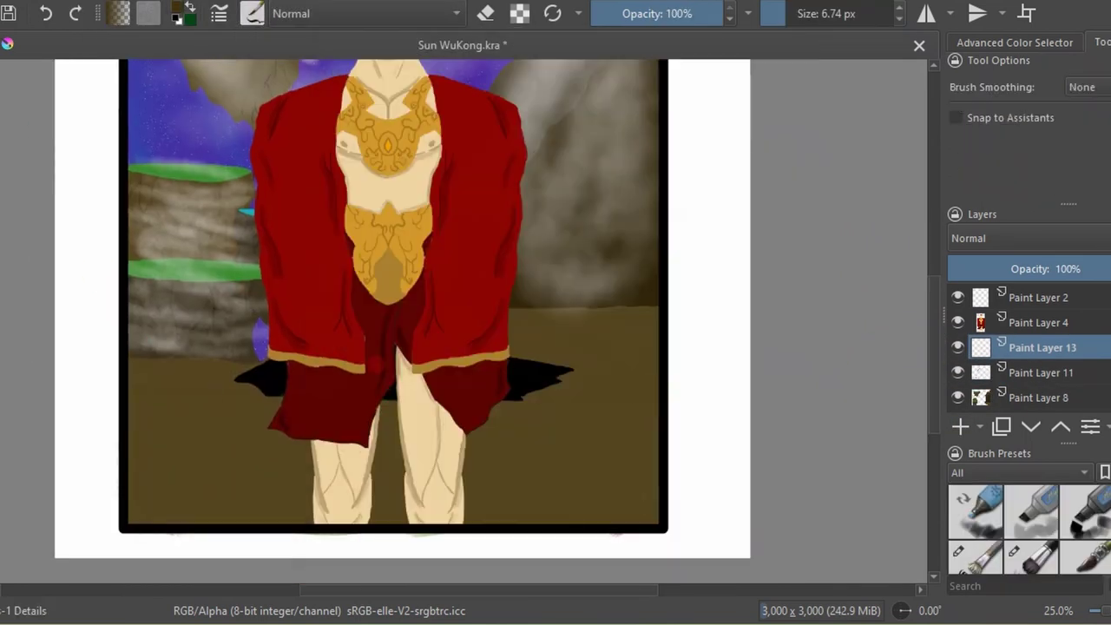
Choose the Grass brush and paint grass tufts across the lower ground on Paint Layer 13.
scroll(281, 338, "up", 1)
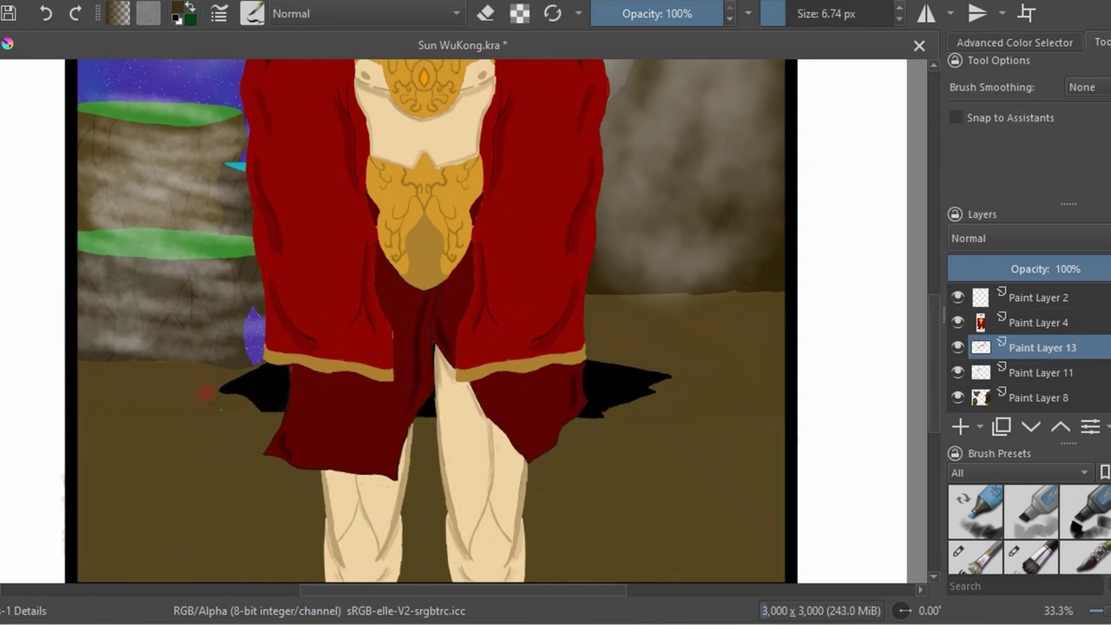
left_click(171, 349)
left_click(252, 13)
left_click(638, 297)
left_click(252, 13)
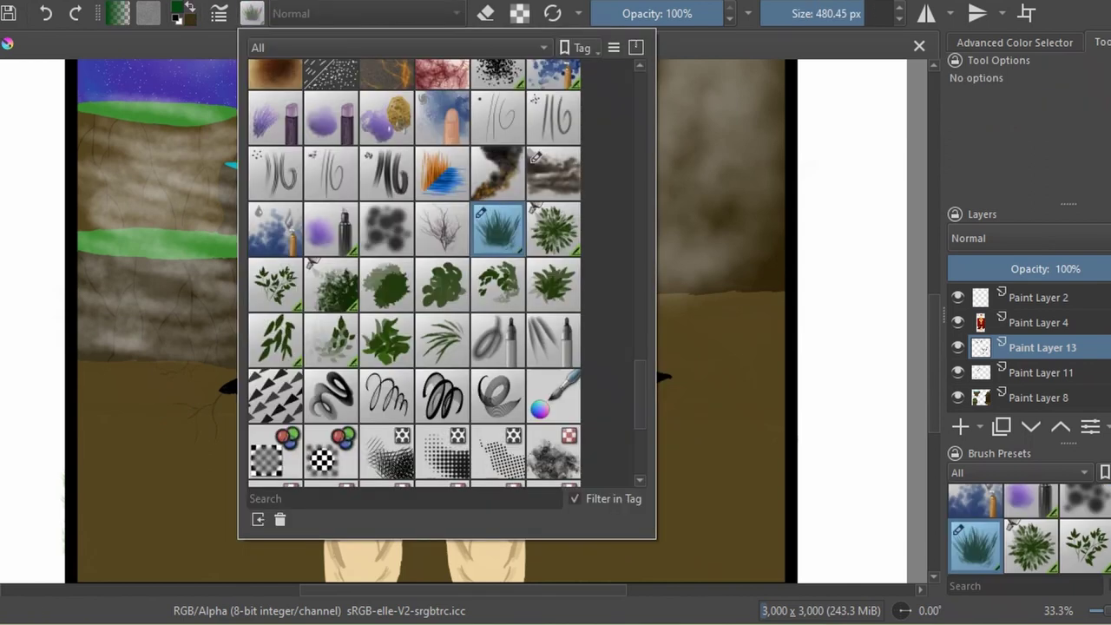
scroll(60, 451, "down", 3)
left_click_drag(61, 452, 576, 390)
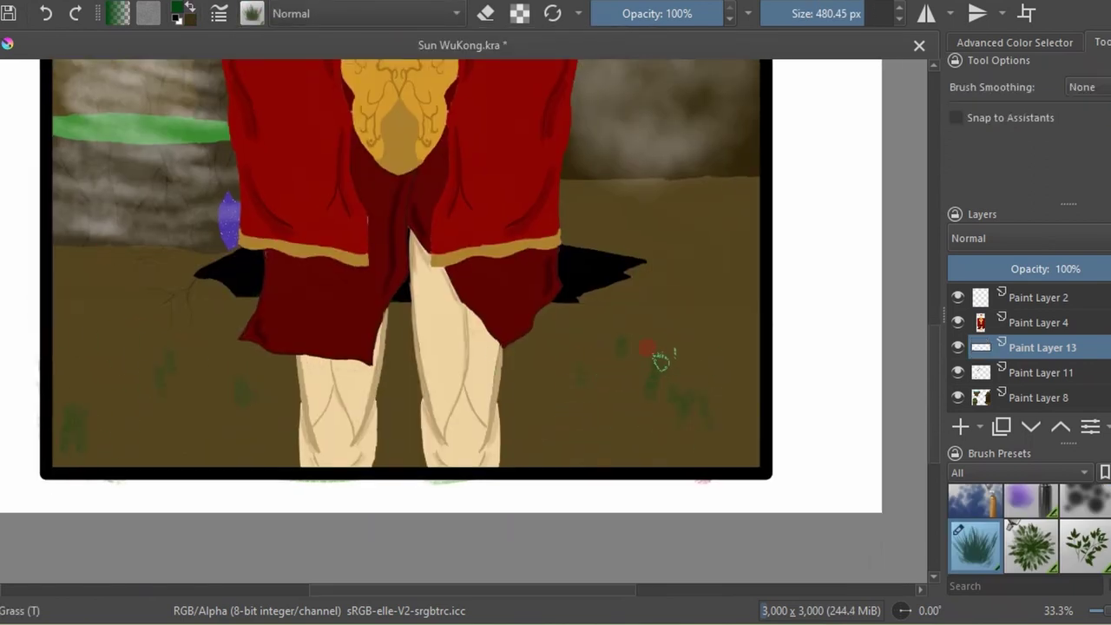
left_click(685, 199)
Resize the grass brush, undo the bottom strokes, and repaint a grass strip across the canvas bottom.
key("bracketleft")
key("bracketleft")
key("bracketright")
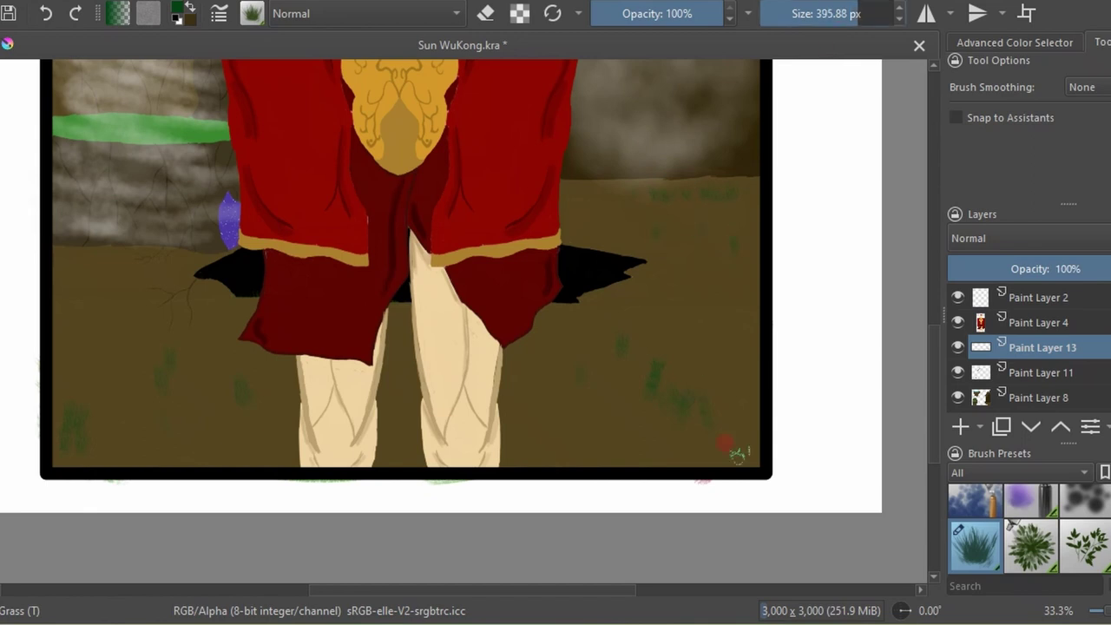
mouse_move(736, 449)
left_mouse_down()
mouse_move(82, 454)
mouse_move(530, 440)
left_mouse_up()
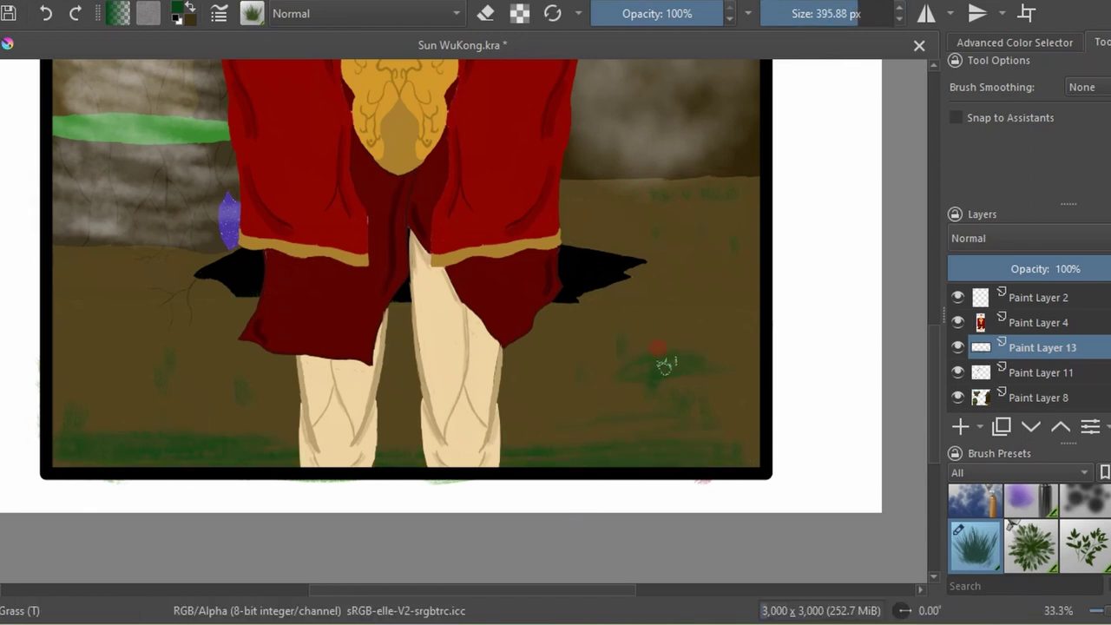
key("minus")
key("minus")
key("minus")
key("equal")
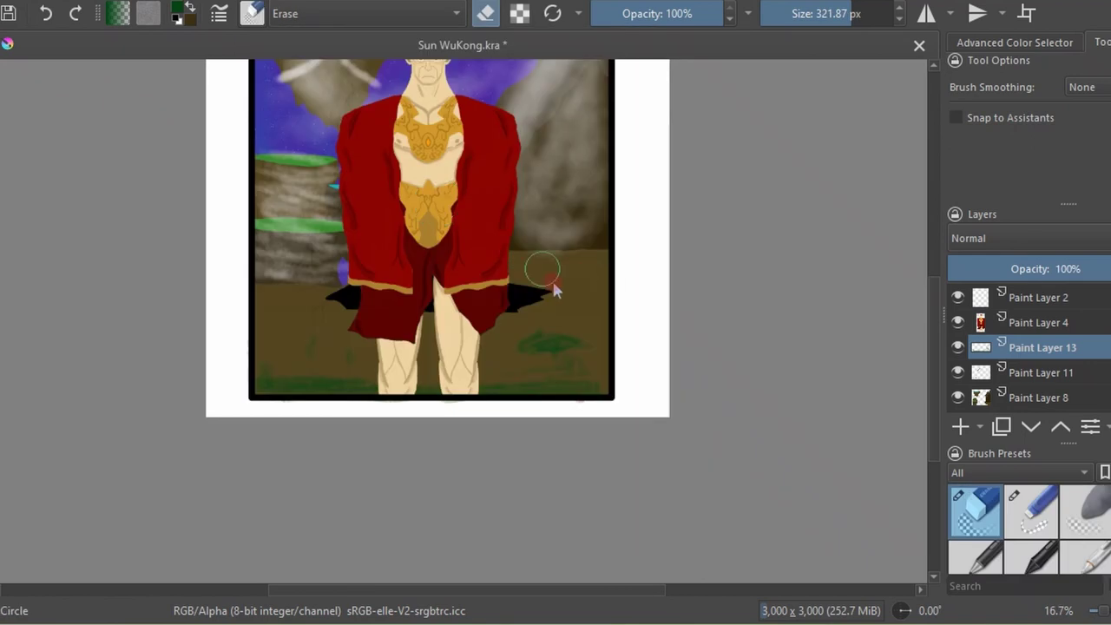
key("ctrl+z")
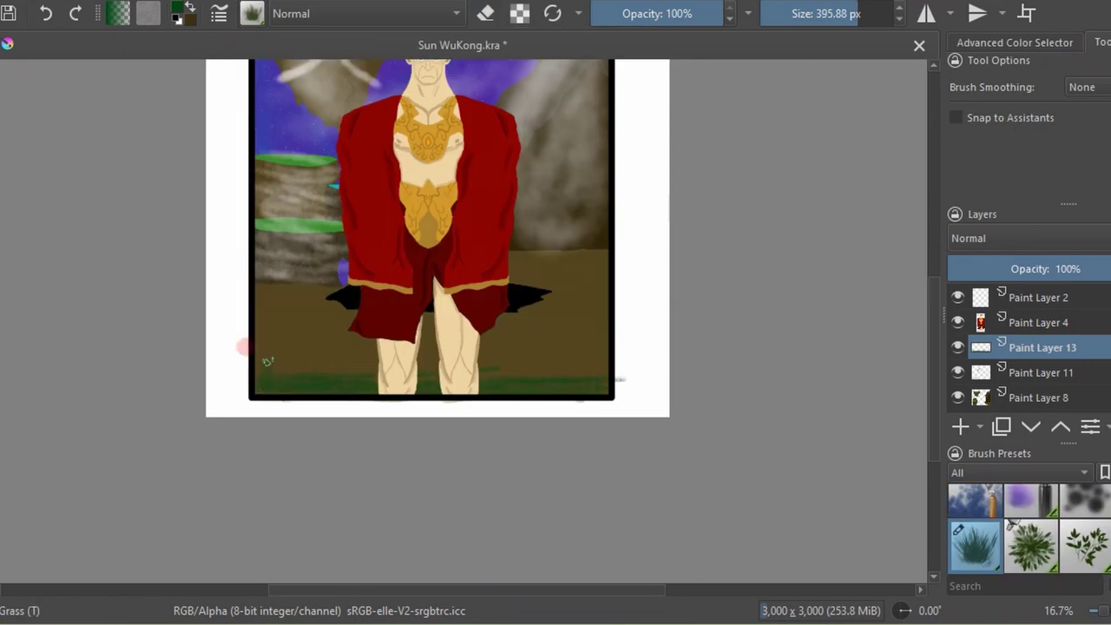
left_click_drag(243, 369, 717, 373)
Enlarge the grass brush to about 750 px, cover the middle-right ground, then hide the grass layer.
left_click_drag(357, 360, 417, 358)
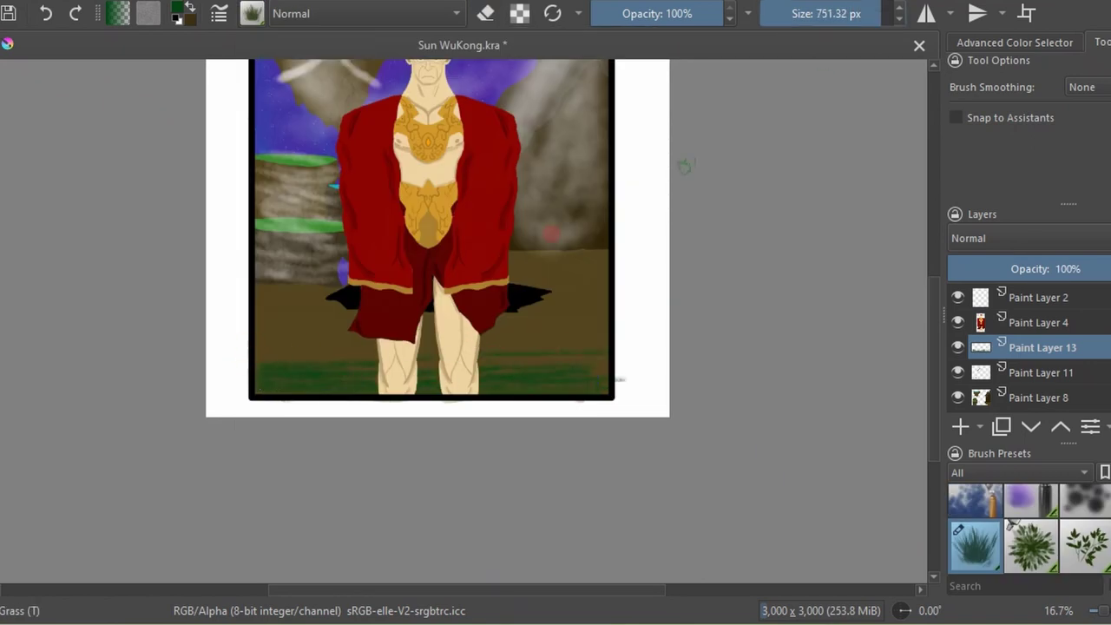
key("equal")
key("equal")
left_click_drag(74, 313, 599, 195)
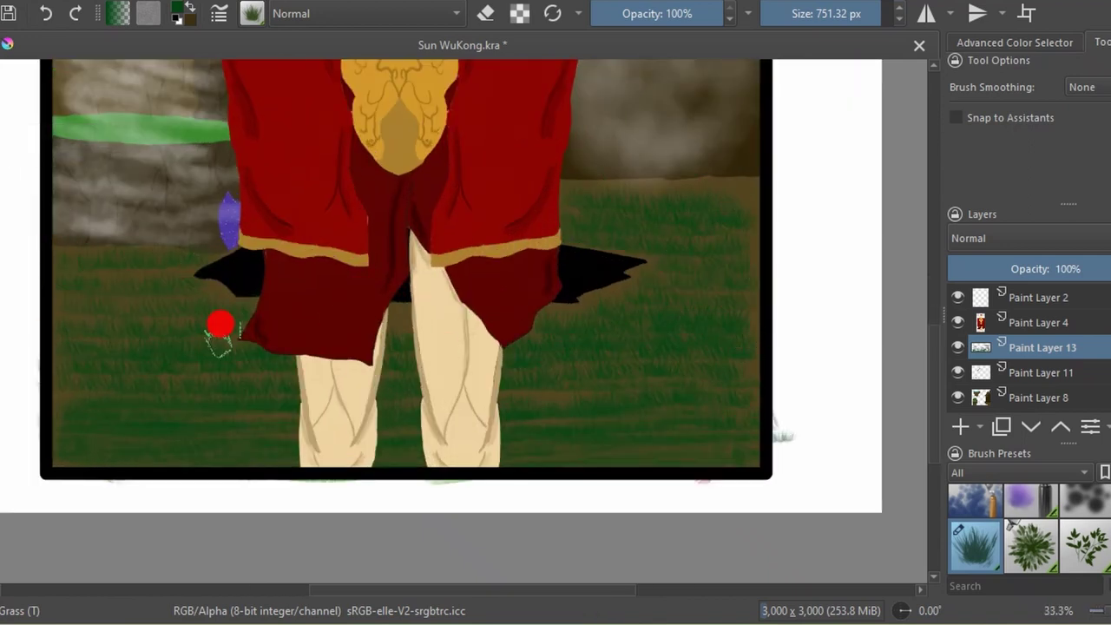
scroll(407, 407, "down", 5)
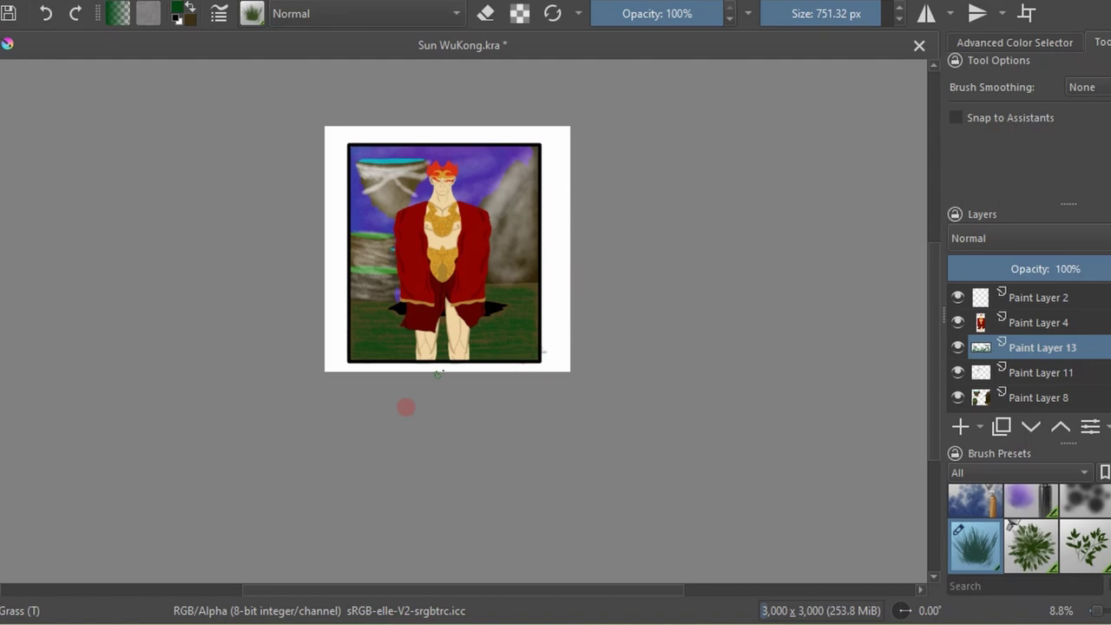
left_click(957, 347)
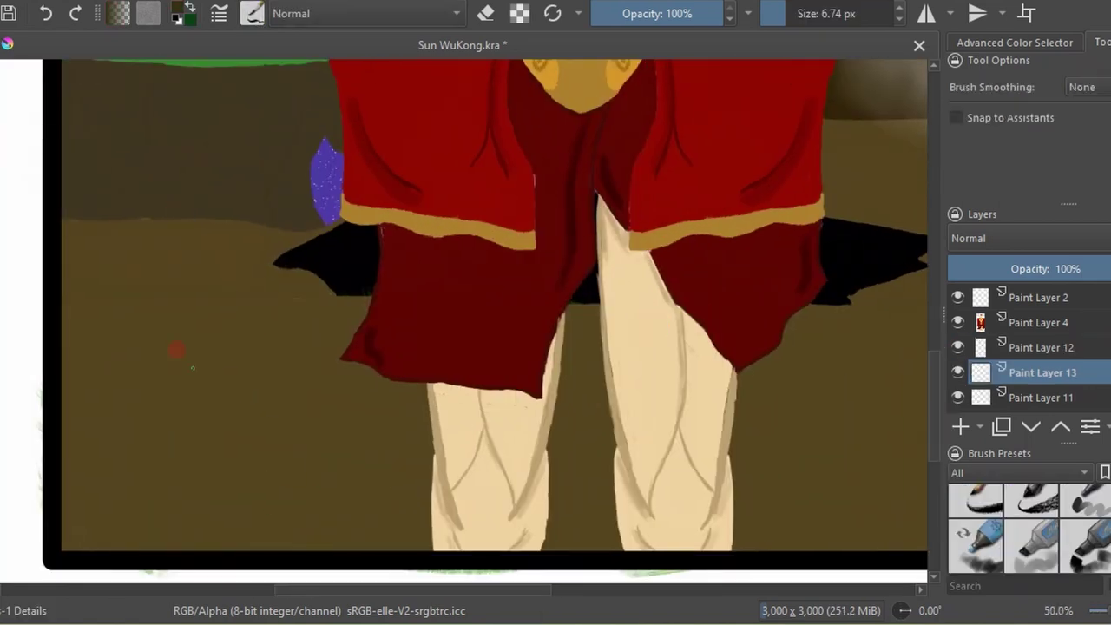
Draw thin dark crack lines across the lower-left ground beside the legs.
left_click(70, 372)
left_click_drag(231, 455, 251, 521)
left_click(310, 413)
left_click_drag(169, 455, 198, 524)
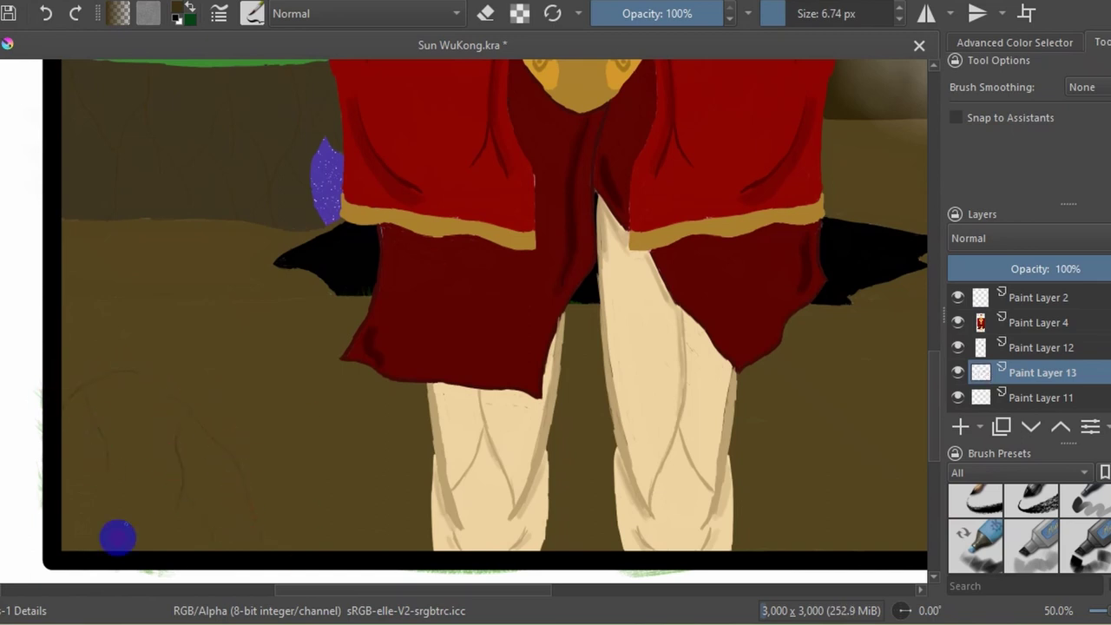
left_click_drag(93, 455, 109, 470)
left_click_drag(80, 415, 234, 475)
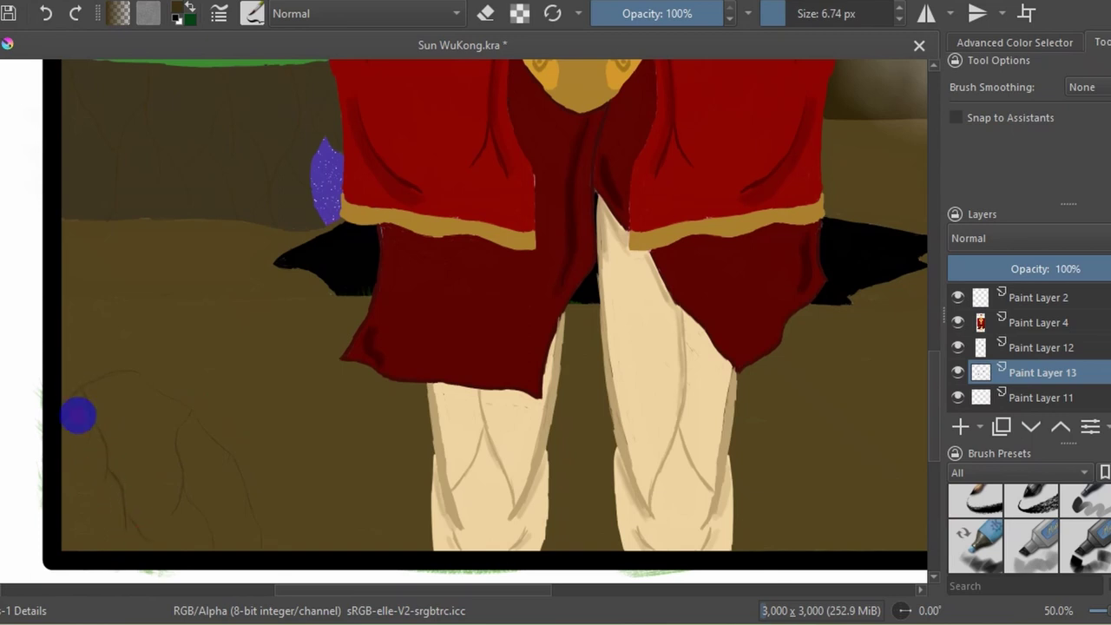
Check the ground overall, then dab extra crack detail onto the rock surface.
key("minus")
key("minus")
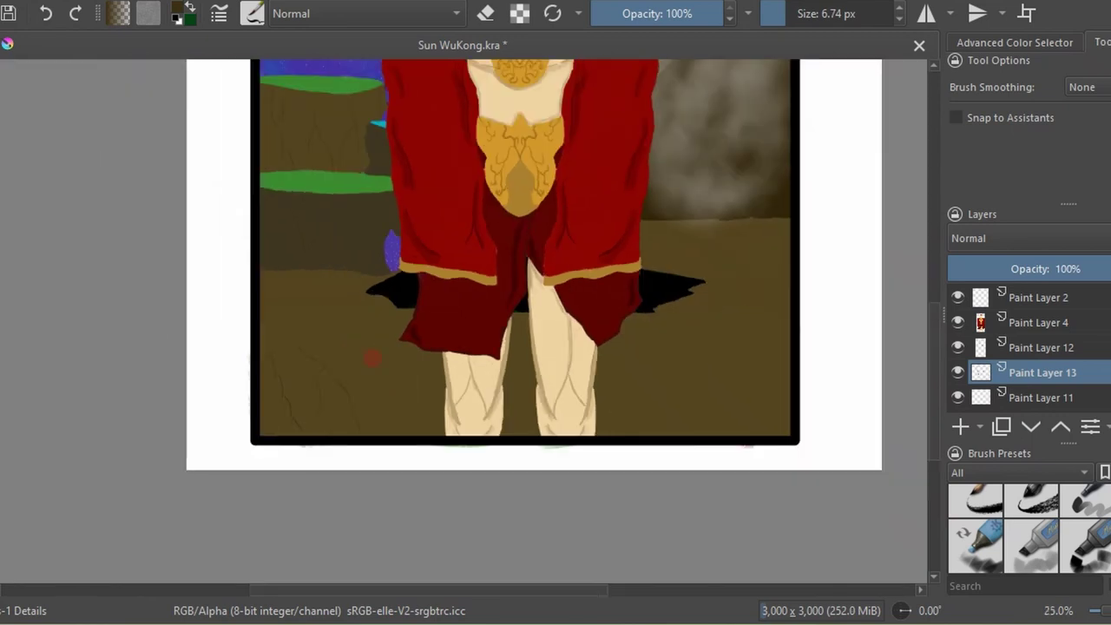
key("plus")
key("plus")
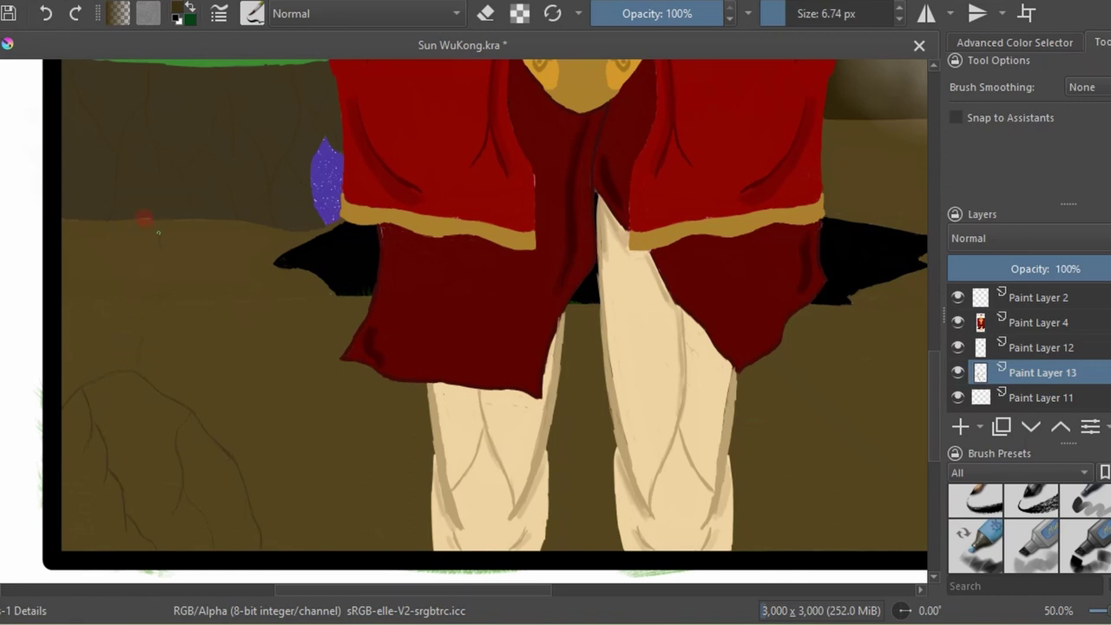
left_click_drag(333, 410, 167, 243)
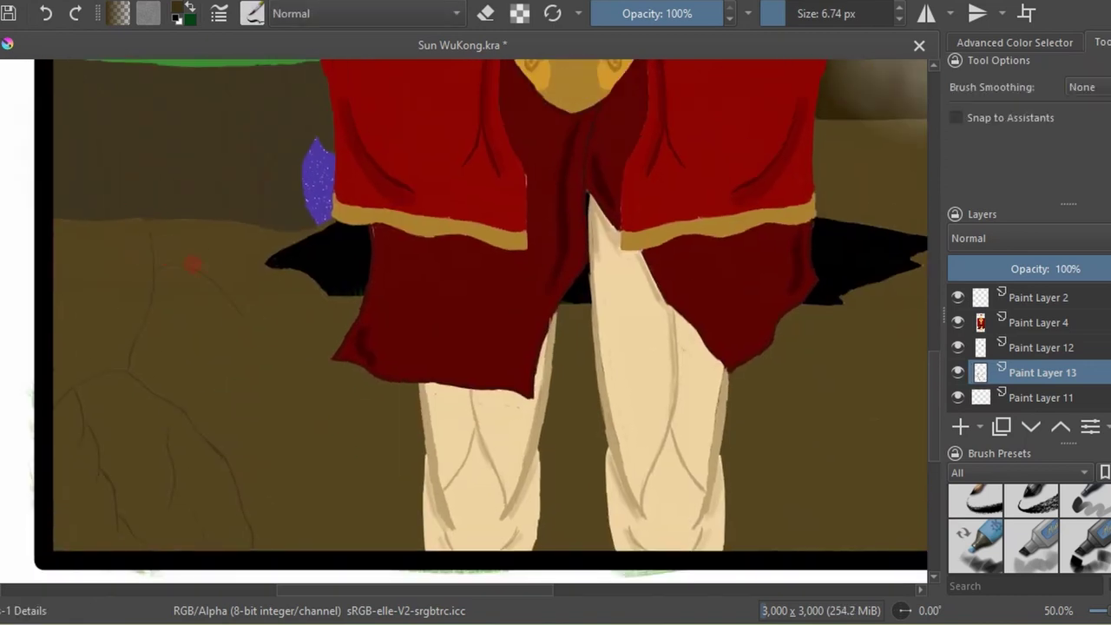
left_click(251, 13)
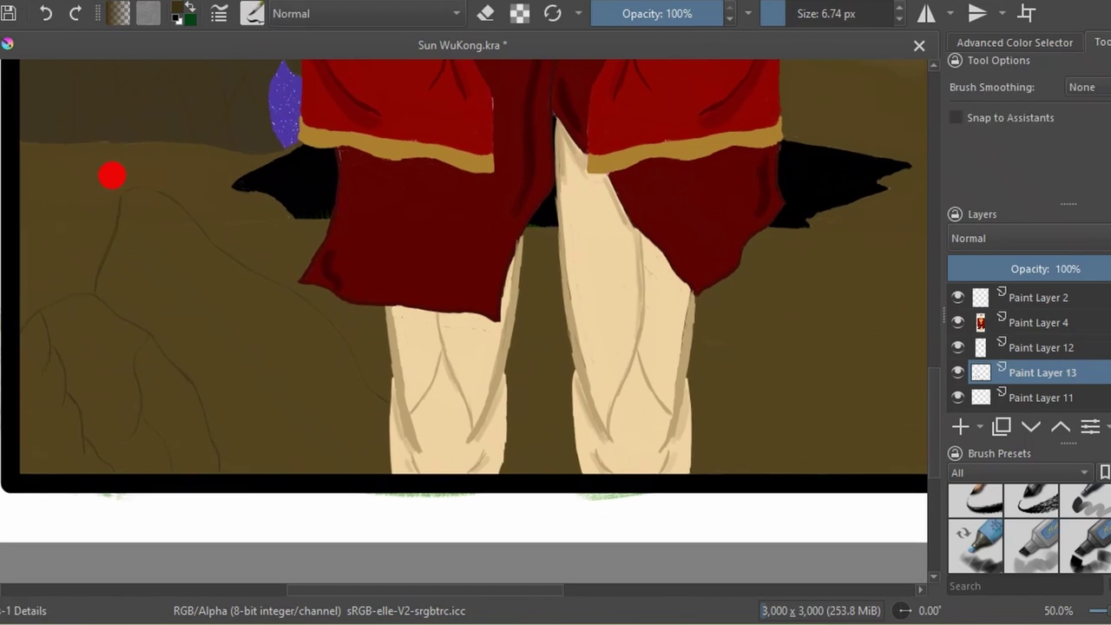
left_click(124, 285)
left_click(227, 297)
Switch to the fine line brush and draw the long curved crack down the right ground.
scroll(478, 526, "down", 2)
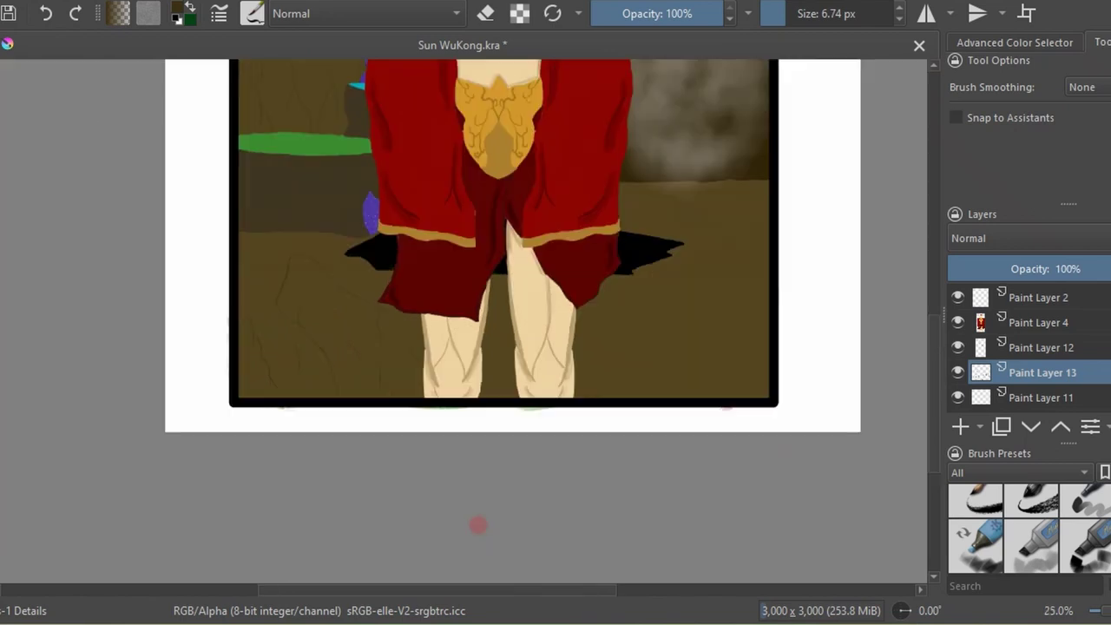
left_click(252, 13)
left_click(252, 13)
left_click(344, 337)
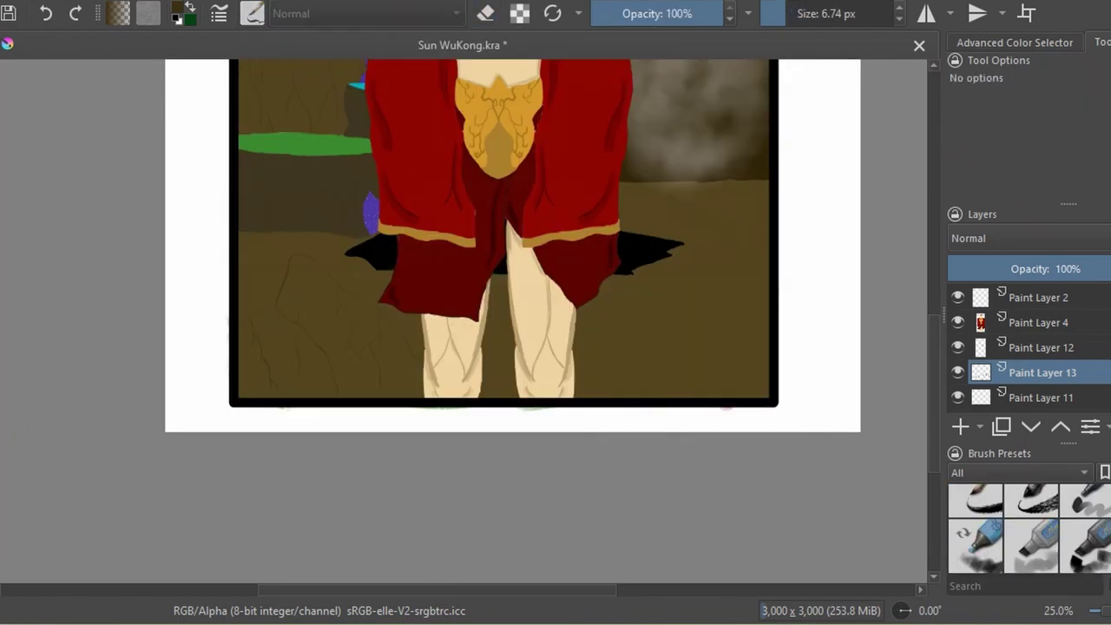
scroll(685, 247, "up", 3)
left_click_drag(547, 366, 493, 453)
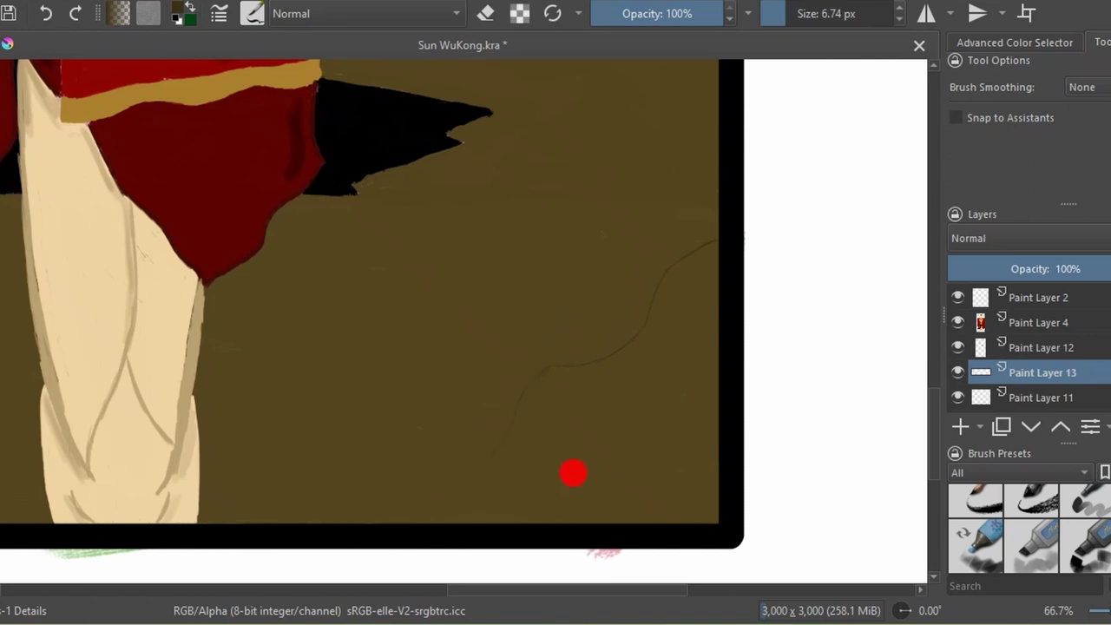
scroll(566, 385, "down", 3)
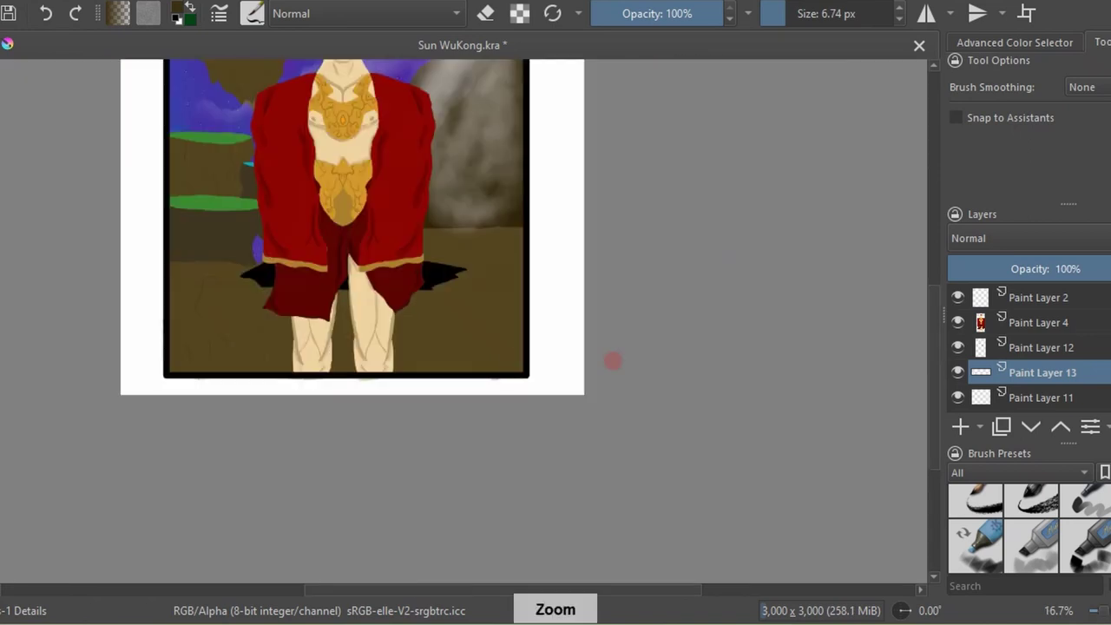
Add Paint Layer 14 and block in the lower-left rock with lighter and golden-brown strokes.
left_click(964, 424)
left_click(252, 13)
left_click(303, 82)
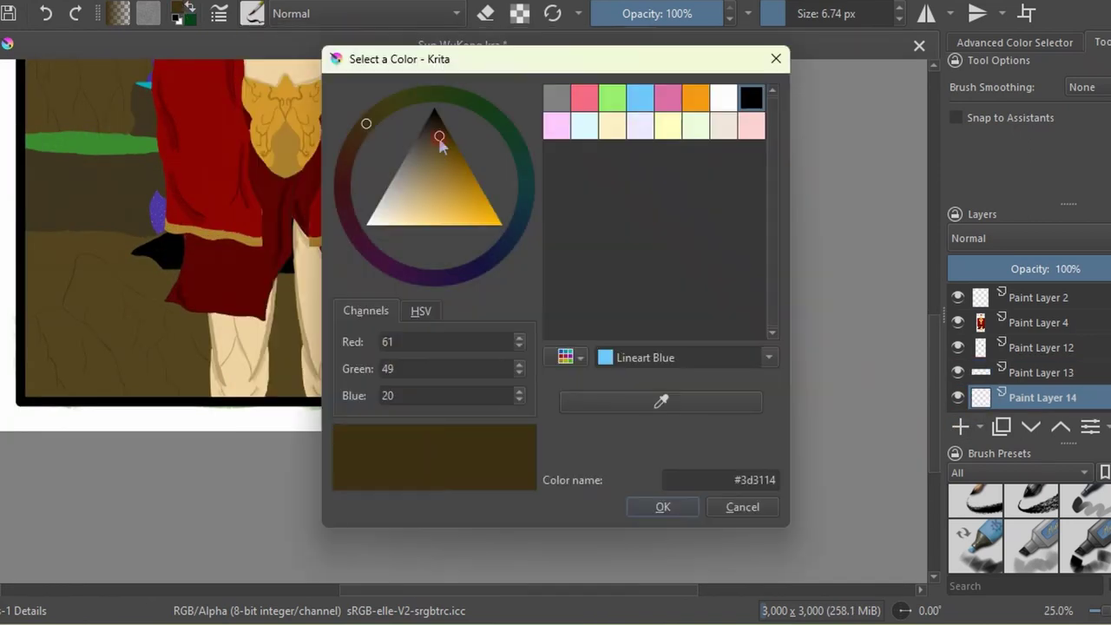
scroll(79, 372, "up", 2)
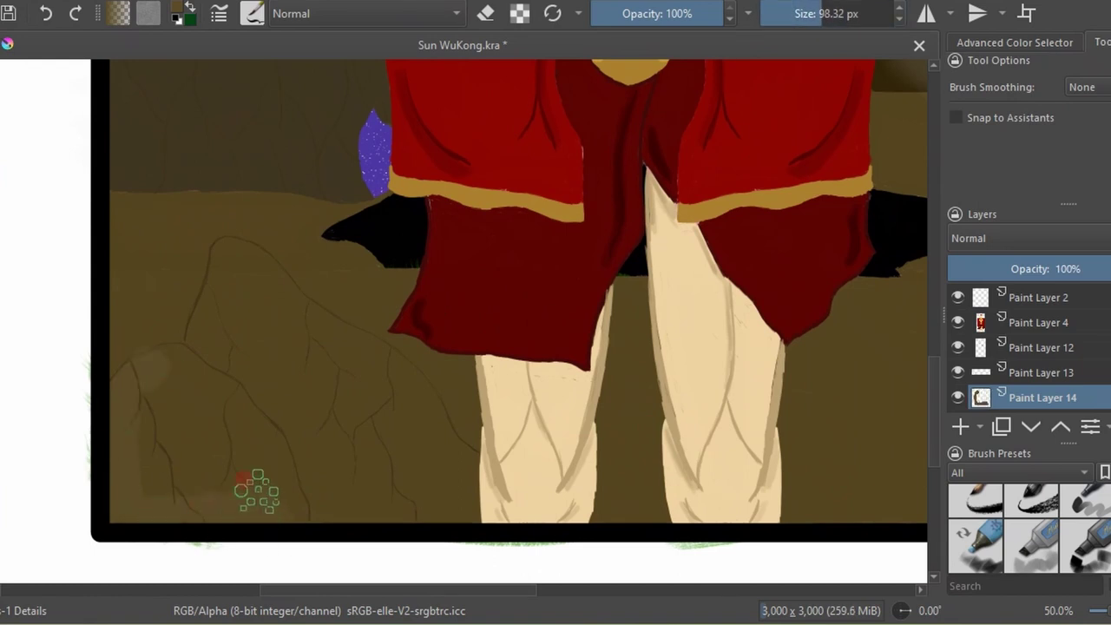
left_click_drag(156, 359, 208, 490)
left_click(179, 10)
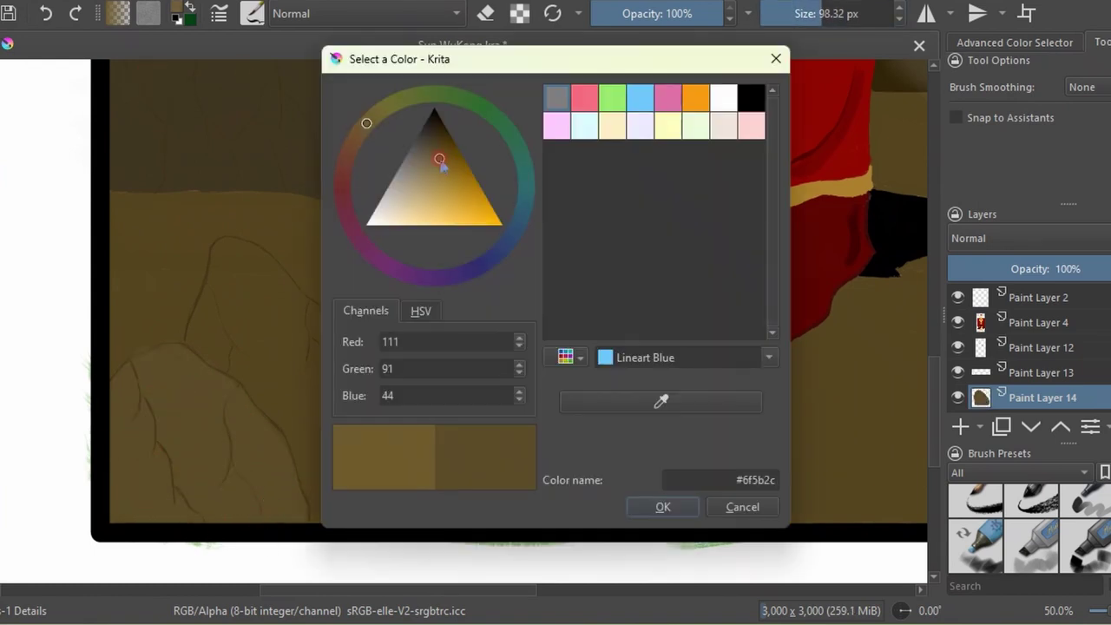
left_click(665, 506)
mouse_move(347, 452)
left_mouse_down()
mouse_move(303, 397)
mouse_move(139, 373)
mouse_move(260, 442)
mouse_move(481, 495)
mouse_move(241, 315)
mouse_move(365, 393)
left_mouse_up()
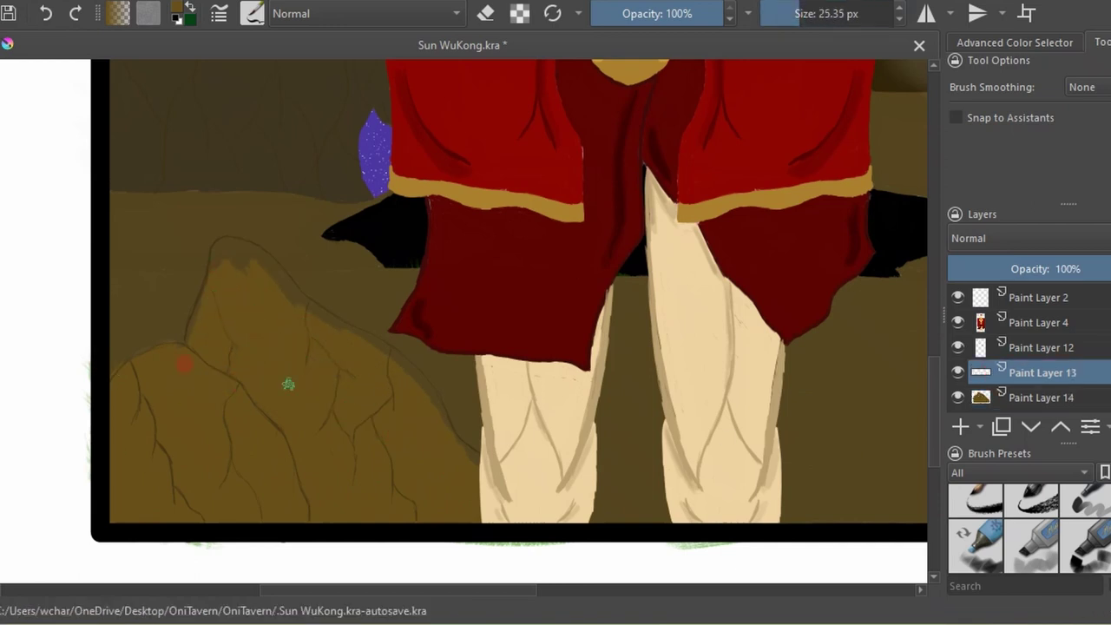
Trace the rock's top outline on Paint Layer 13, move Paint Layer 14 lower, then undo the lighter rock painting.
key("Page_Up")
mouse_move(201, 344)
left_mouse_down()
mouse_move(194, 253)
mouse_move(318, 305)
mouse_move(449, 429)
left_mouse_up()
key("Page_Down")
scroll(371, 402, "down", 4)
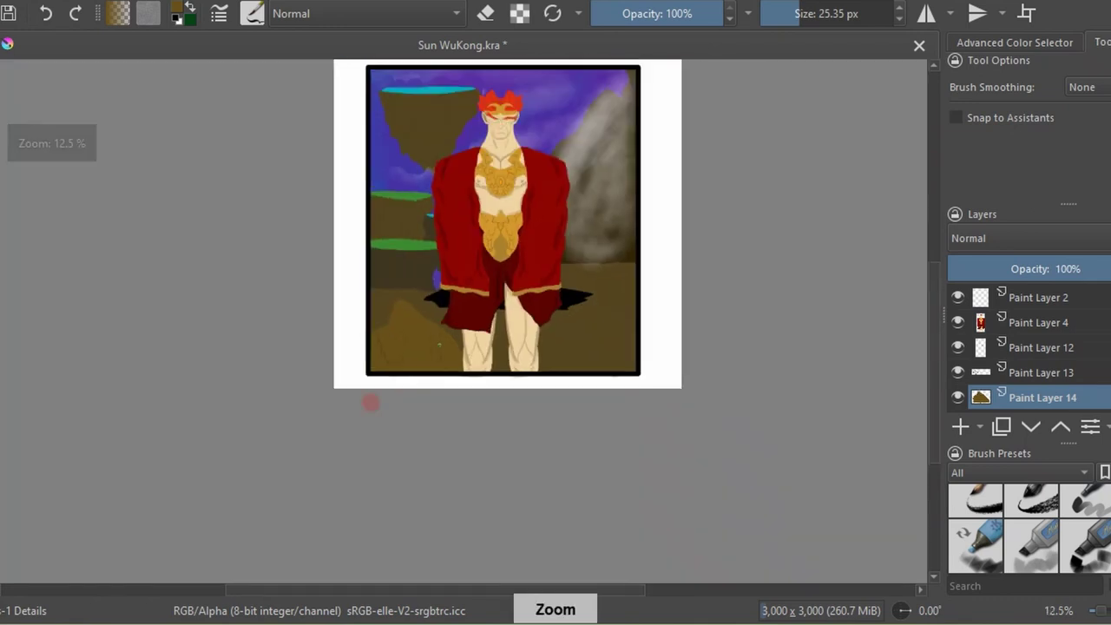
scroll(417, 347, "up", 1)
left_click_drag(1021, 396, 1020, 372)
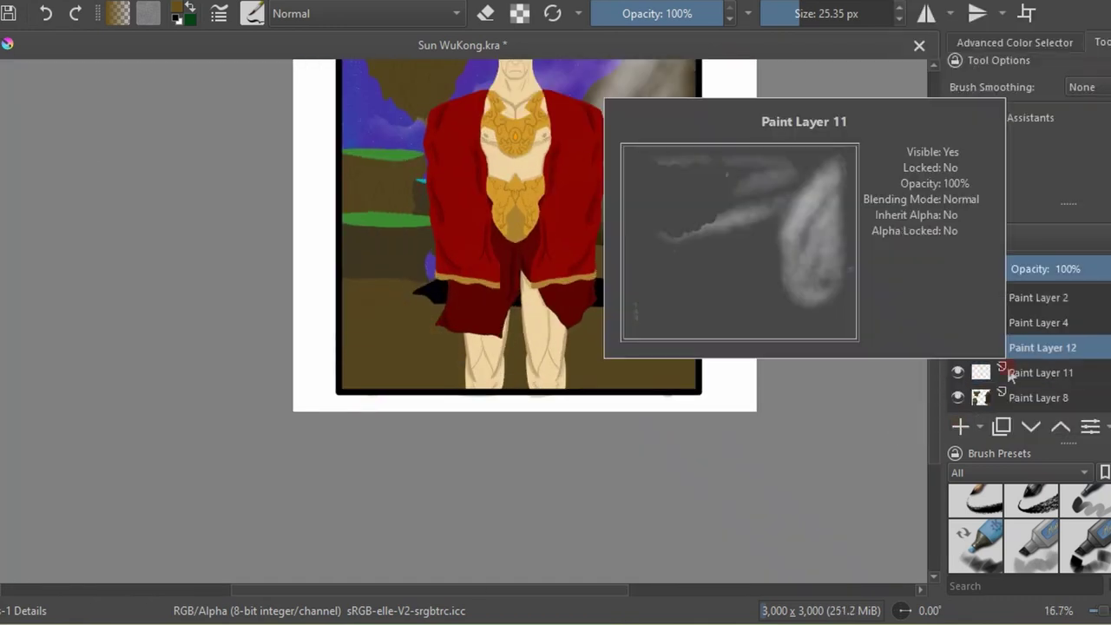
scroll(460, 323, "up", 3)
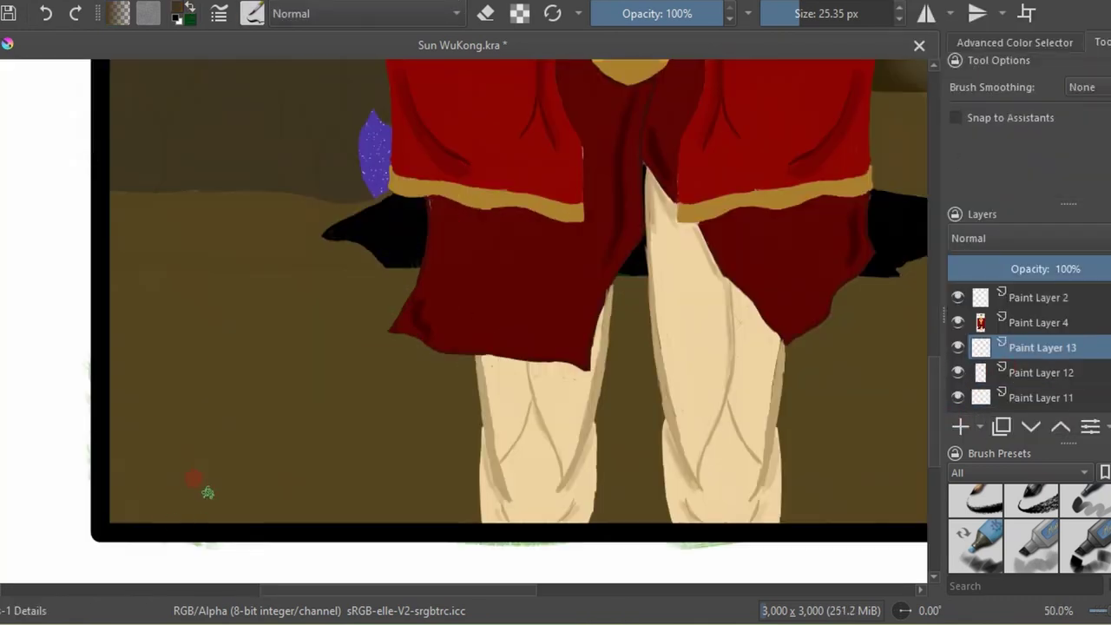
left_click(45, 13)
Paint dark brown branching cracks across the left ground and beside the cape shadow.
left_click(178, 10)
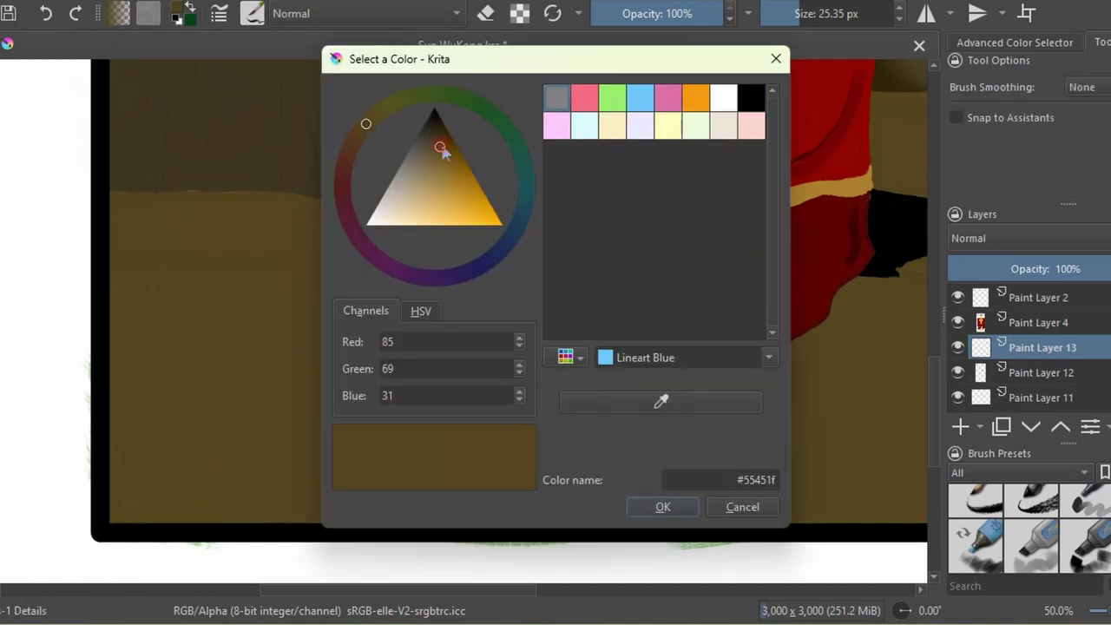
key("Escape")
left_click_drag(202, 382, 182, 425)
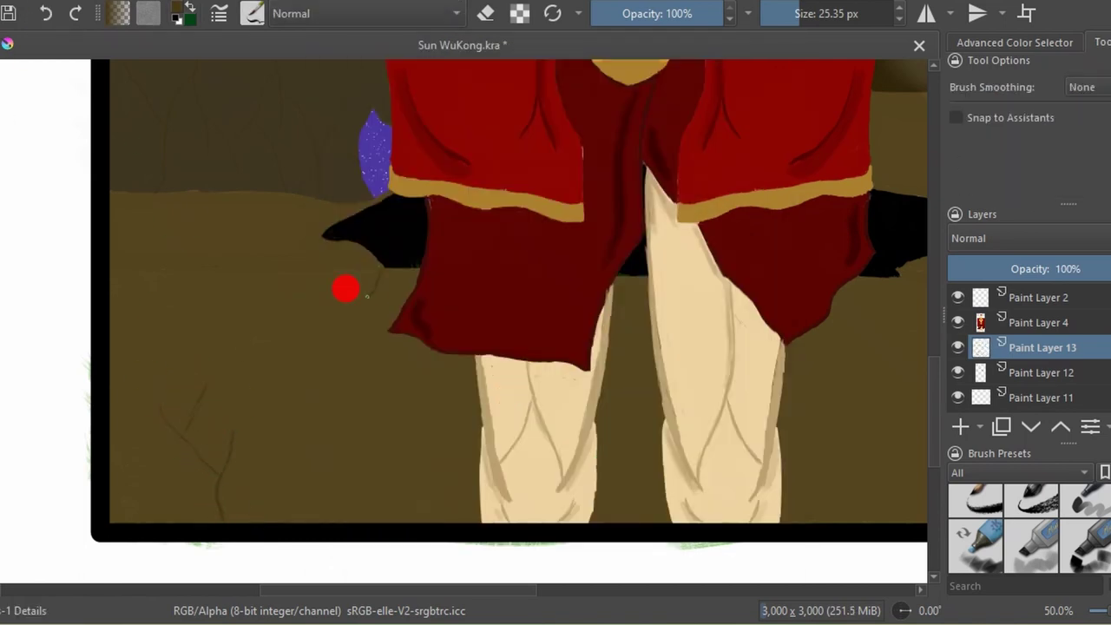
left_click_drag(382, 268, 365, 399)
left_click(322, 282)
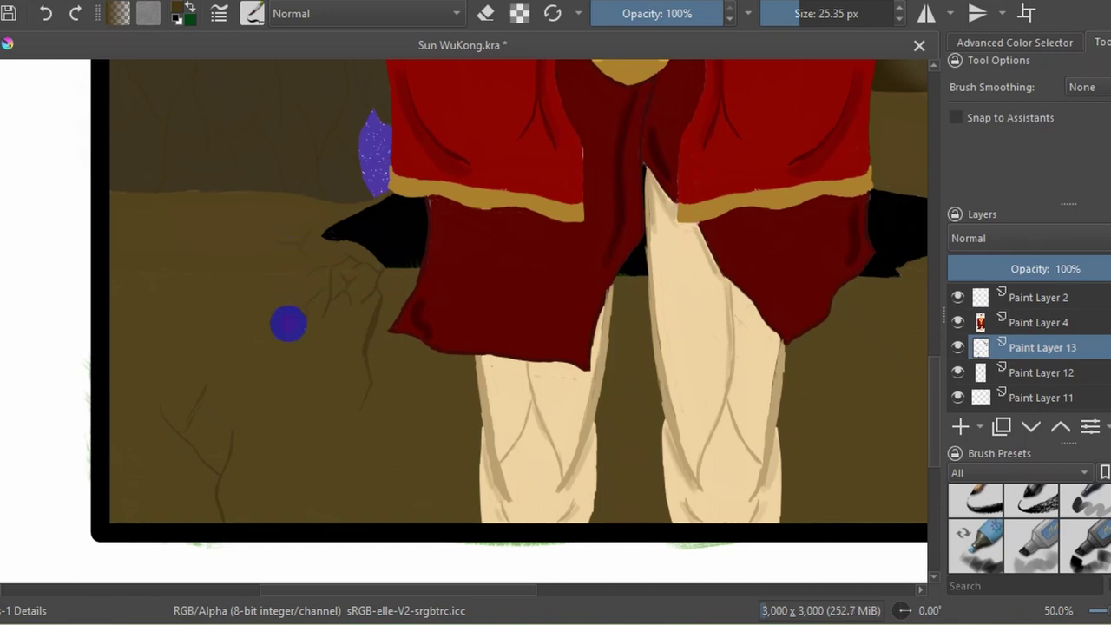
key("minus")
key("minus")
key("plus")
key("plus")
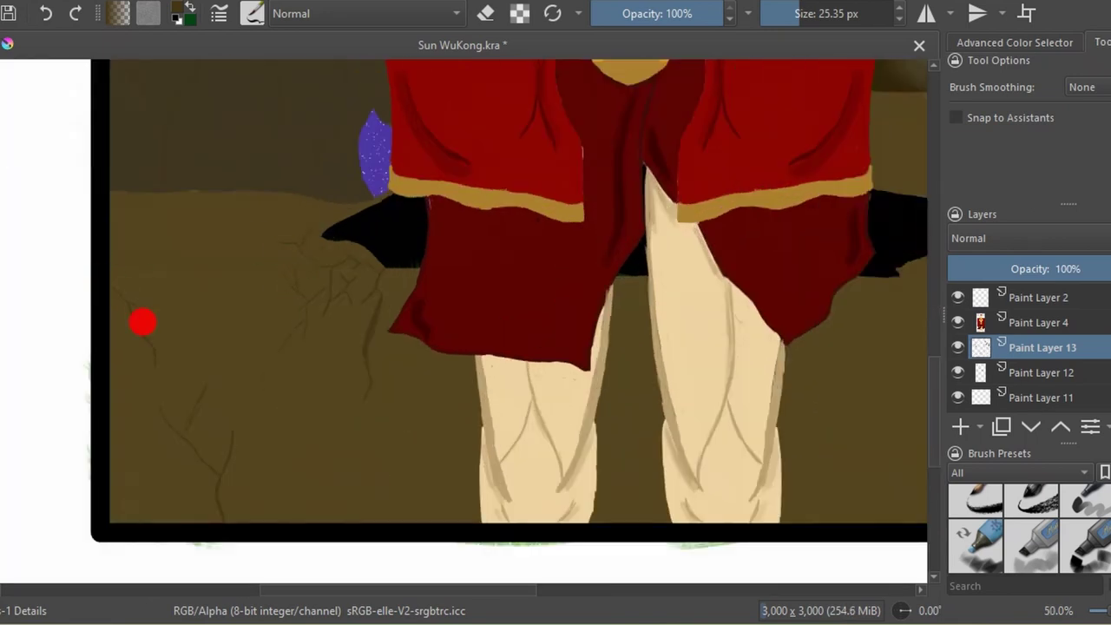
left_click_drag(128, 179, 183, 179)
Add a tiny crack at the ground line, then erase the grey mountain on the right.
left_click(251, 199)
scroll(275, 87, "down", 3)
scroll(275, 92, "down", 1)
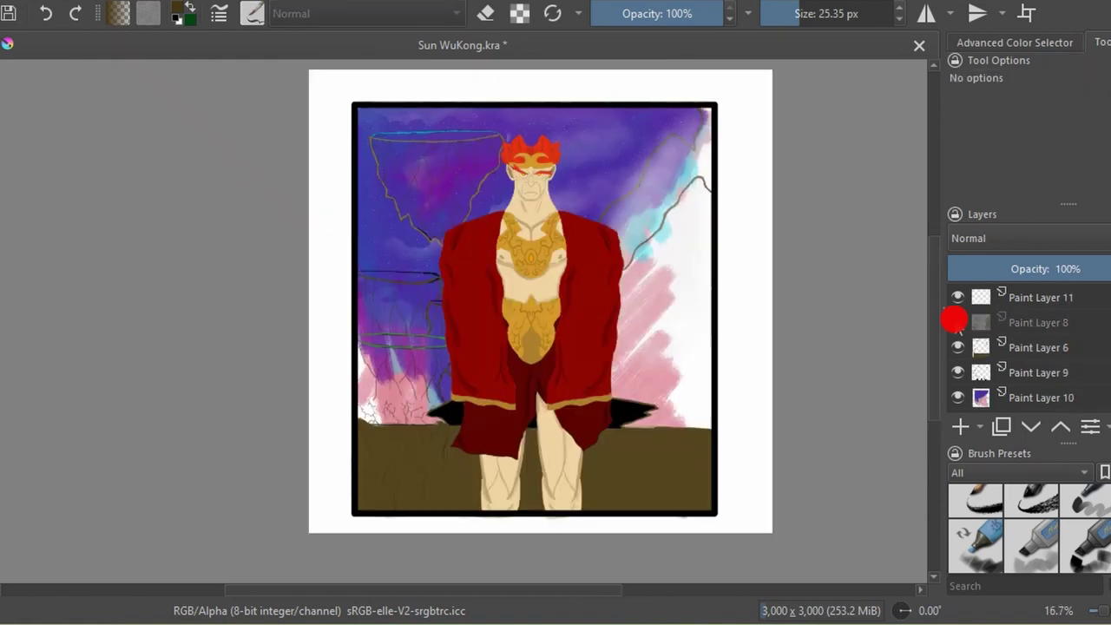
mouse_move(682, 276)
left_mouse_down()
mouse_move(599, 416)
mouse_move(621, 278)
mouse_move(643, 252)
mouse_move(669, 401)
mouse_move(658, 361)
left_mouse_up()
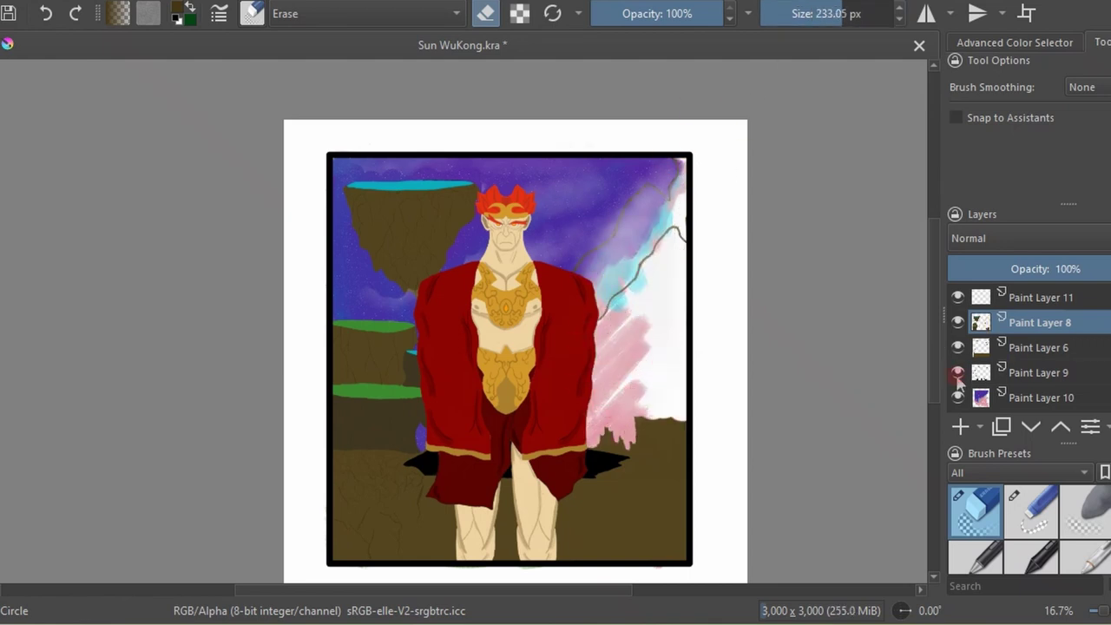
Hide the purple sky on Paint Layer 10 and erase the brown ground at the right and bottom.
key("Page_Down")
key("Page_Down")
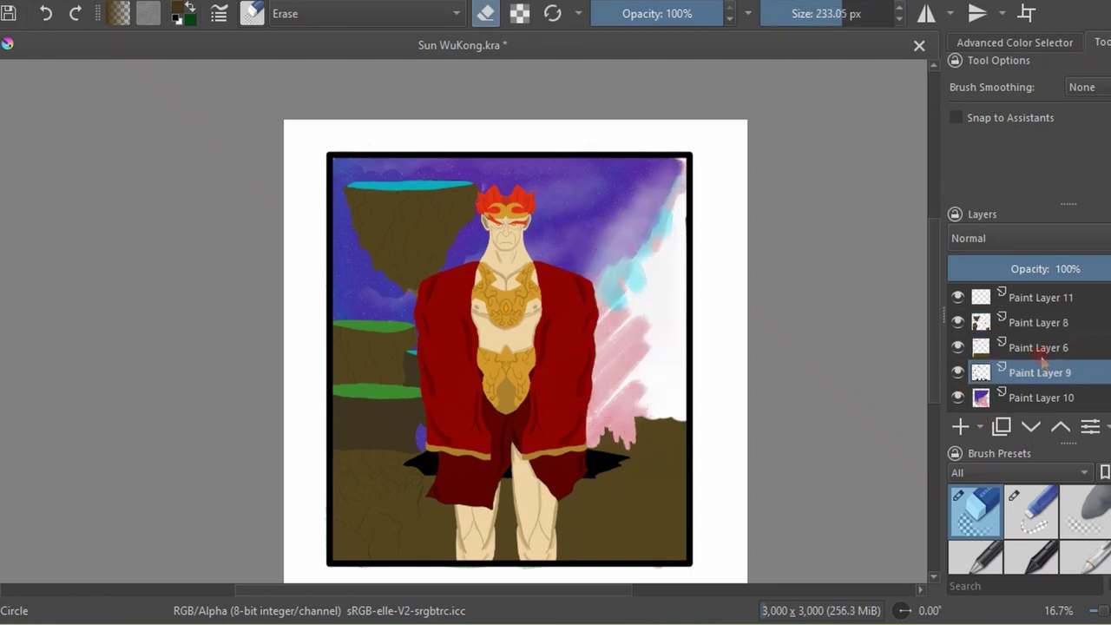
left_click(1042, 398)
left_click(958, 397)
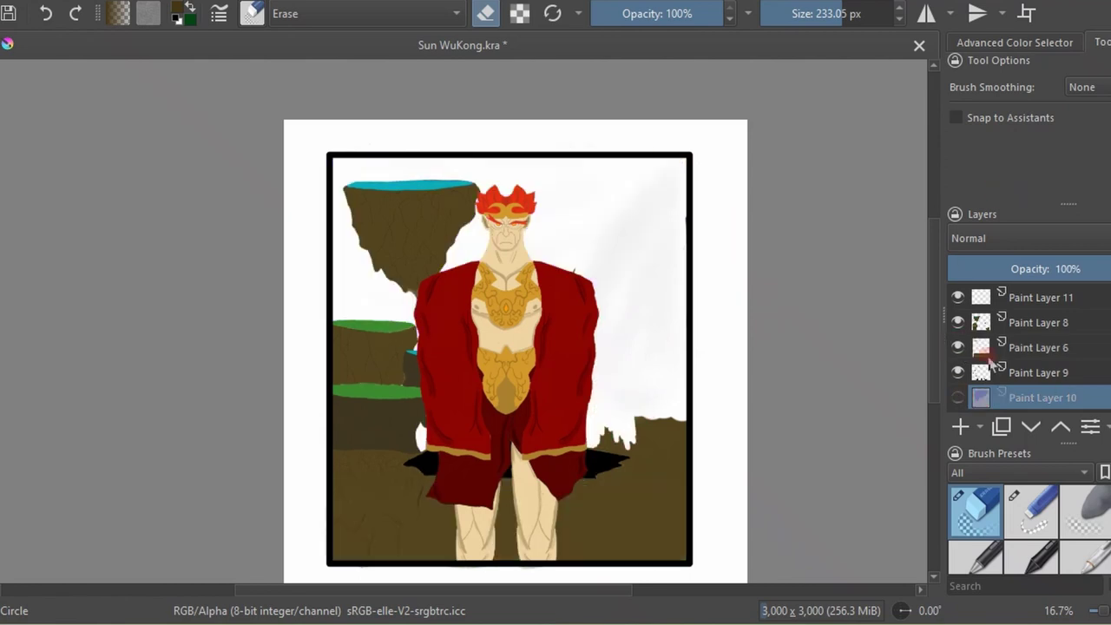
key("Page_Up")
key("Page_Up")
key("Page_Up")
mouse_move(717, 431)
left_mouse_down()
mouse_move(704, 504)
mouse_move(362, 551)
mouse_move(350, 464)
mouse_move(634, 490)
left_mouse_up()
Hide Paint Layer 11's grey shading.
key("Page_Down")
key("Page_Down")
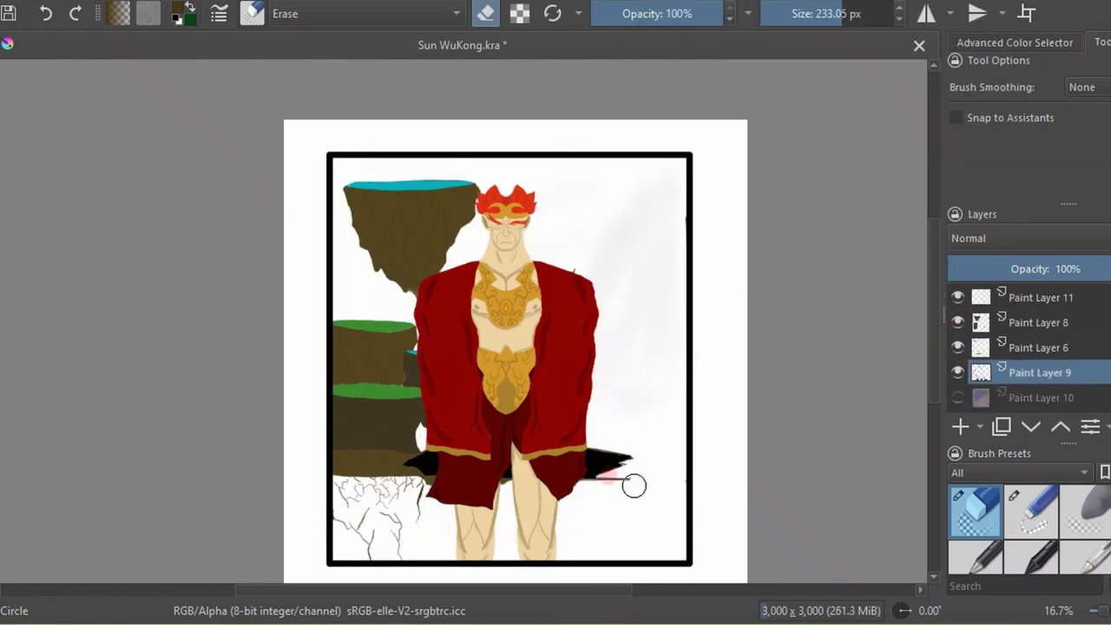
key("Page_Up")
key("Page_Up")
key("Page_Up")
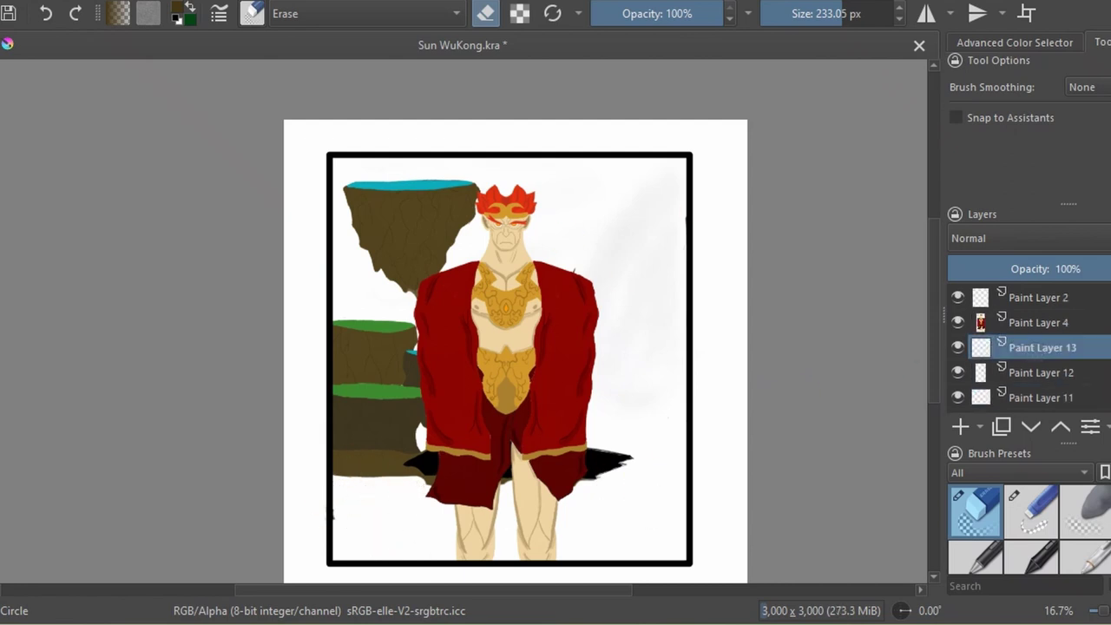
left_click(958, 397)
scroll(987, 382, "down", 2)
scroll(988, 388, "down", 2)
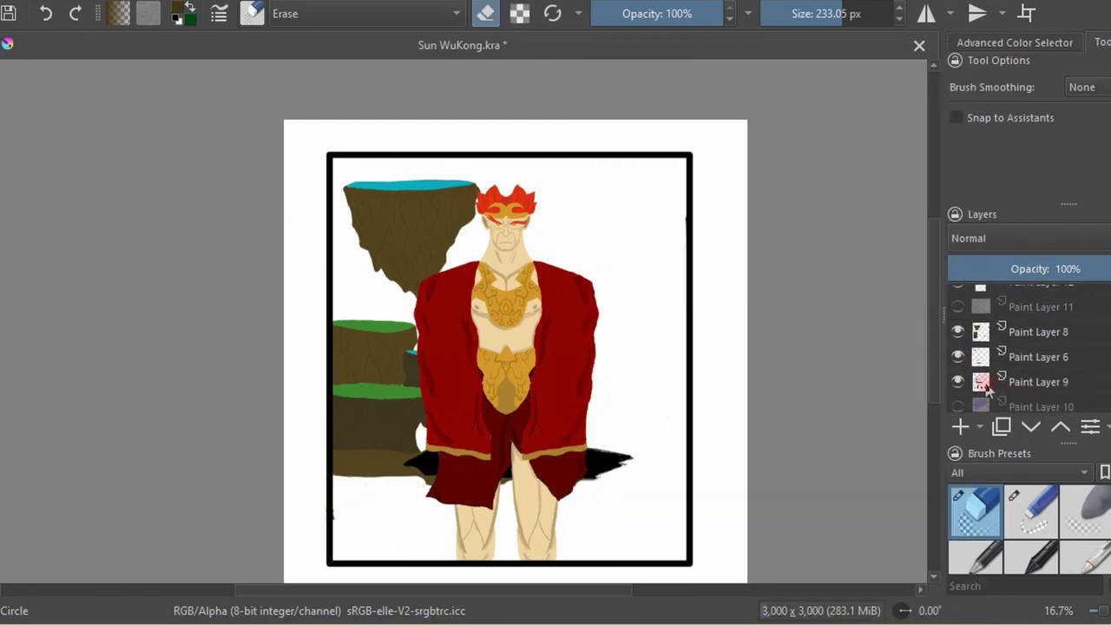
On Paint Layer 9, pencil the upper curve closing the ellipse and erase the stray vertical stroke.
left_click(987, 390)
key("/")
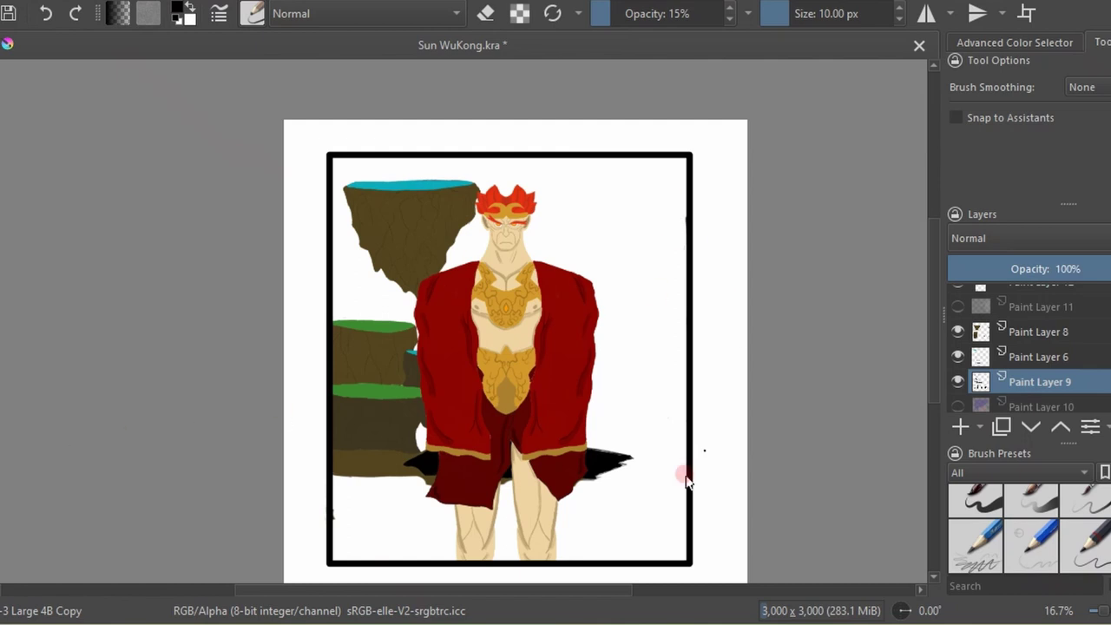
scroll(767, 259, "up", 1)
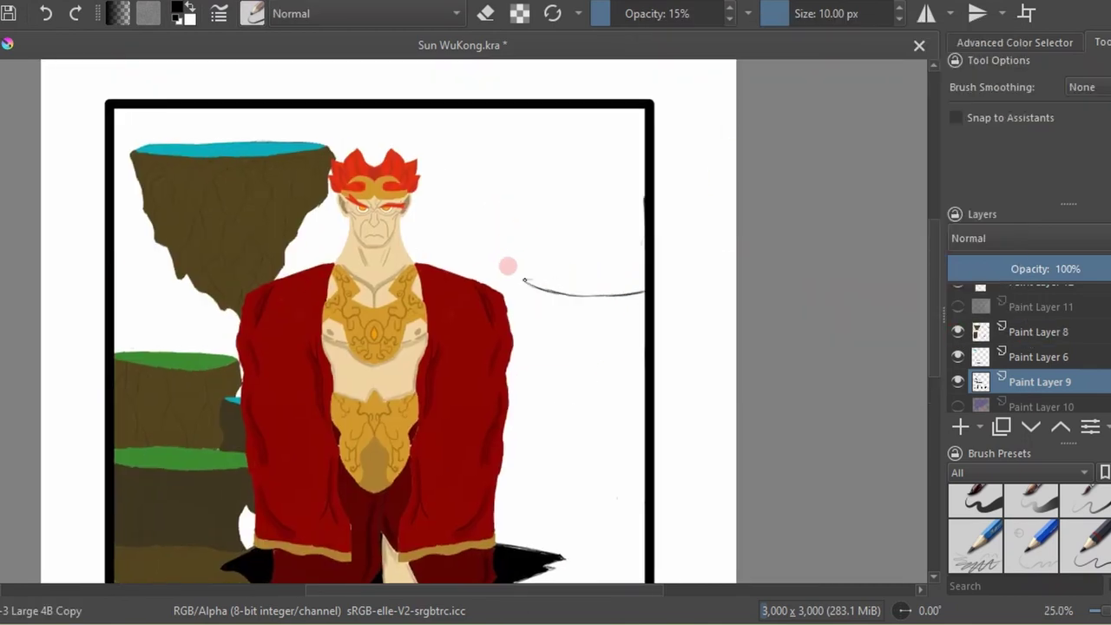
left_click_drag(645, 286, 524, 279)
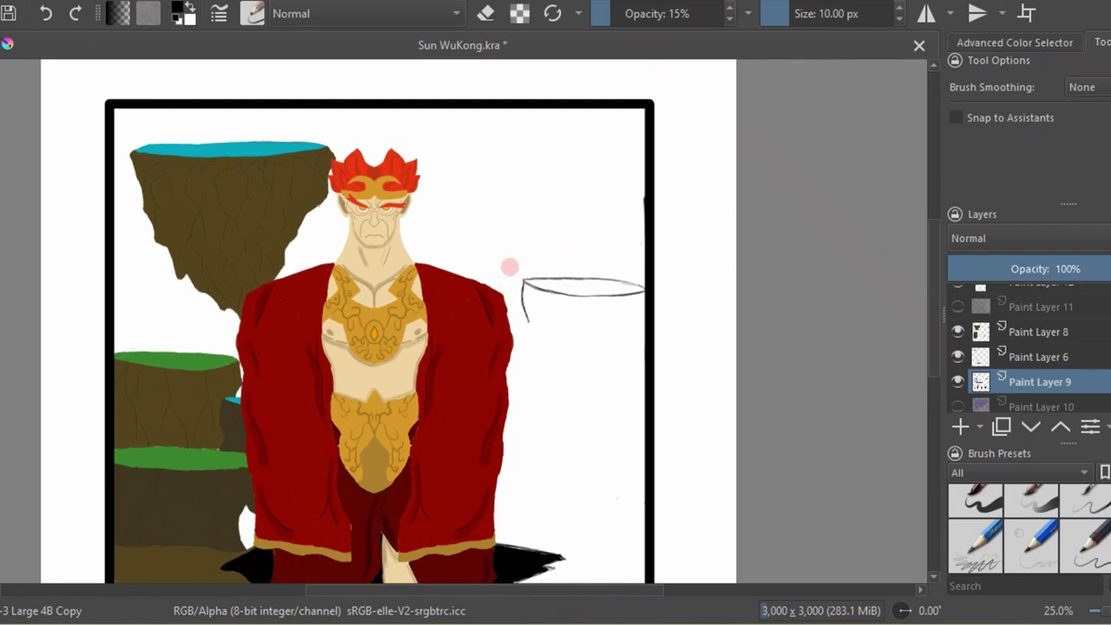
left_click_drag(523, 276, 510, 221)
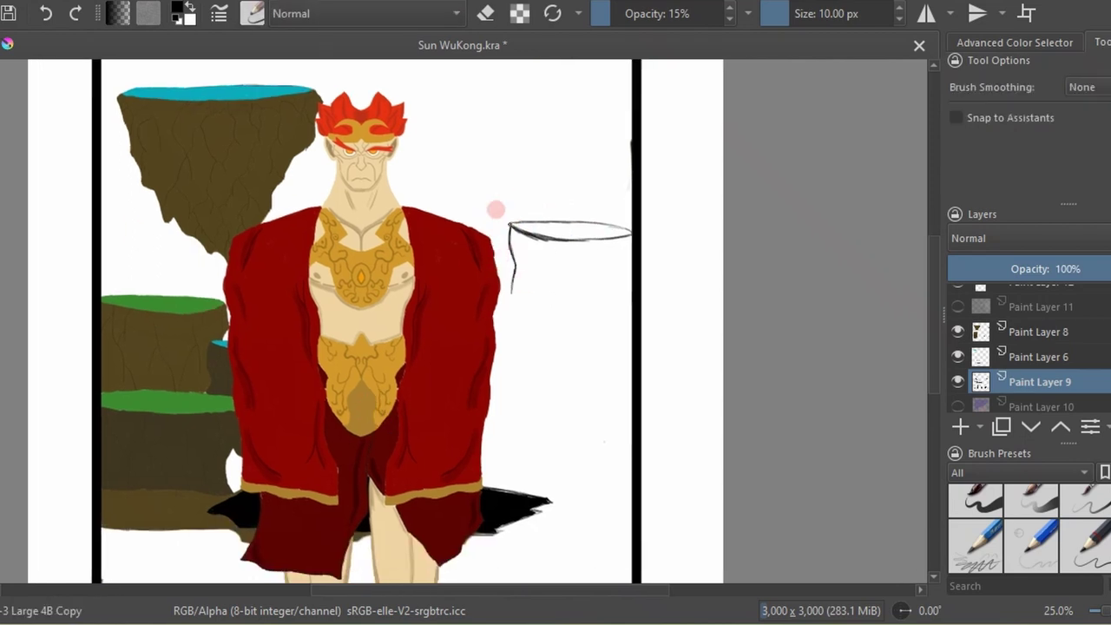
key("e")
left_click_drag(513, 291, 511, 258)
key("slash")
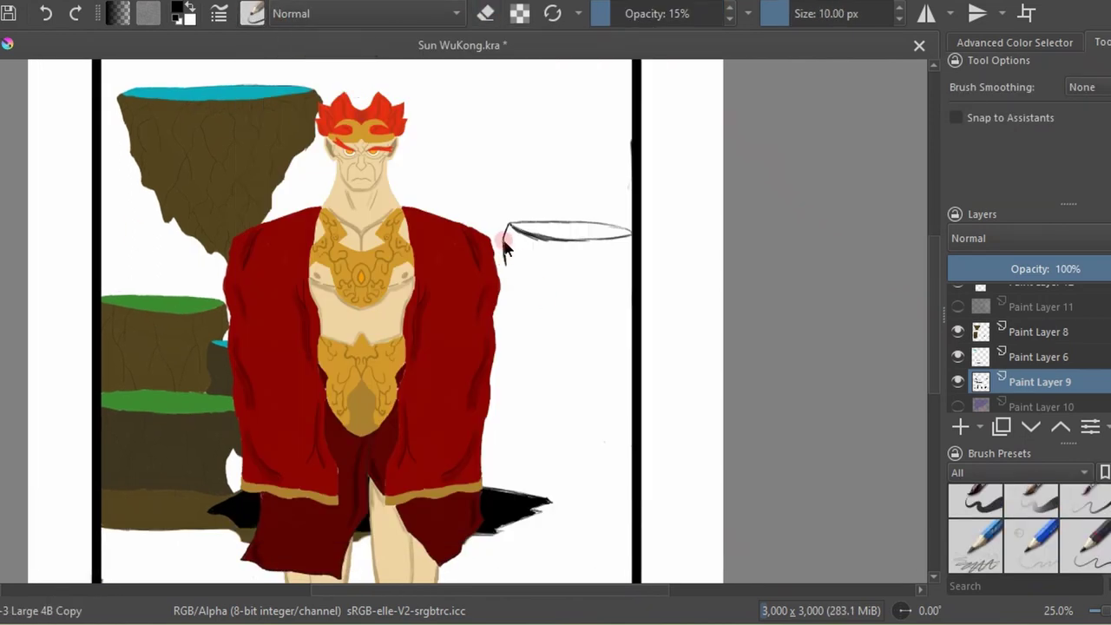
Sketch the pencil ground line across the bottom and erase the extra lower-left stroke.
left_click_drag(517, 380, 542, 236)
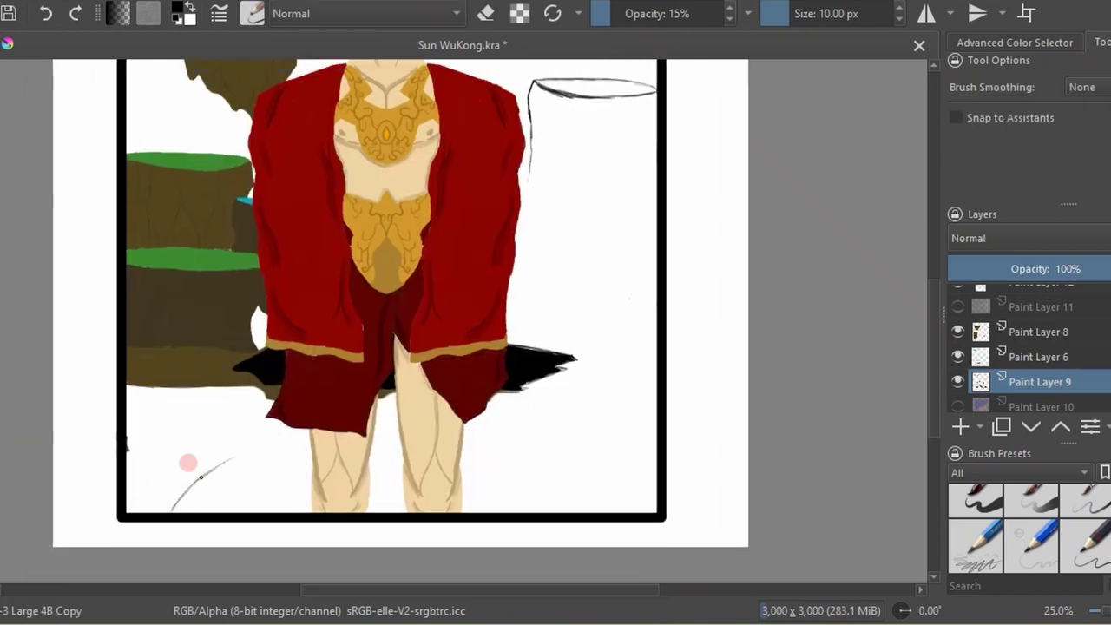
left_click_drag(137, 471, 269, 408)
left_click(252, 13)
left_click(538, 388)
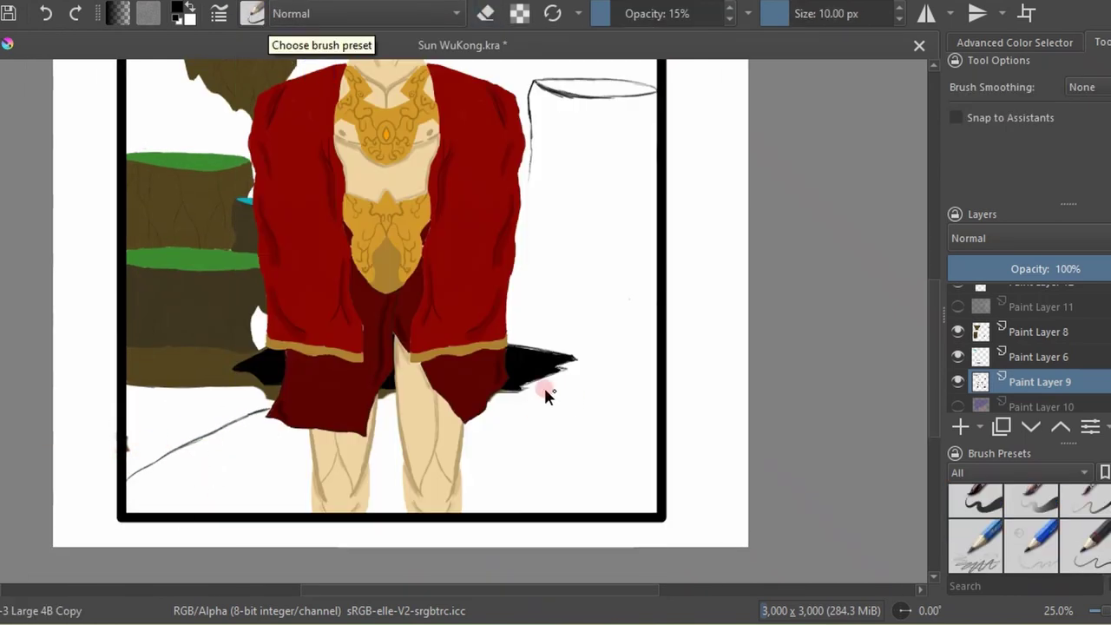
left_click_drag(519, 391, 656, 418)
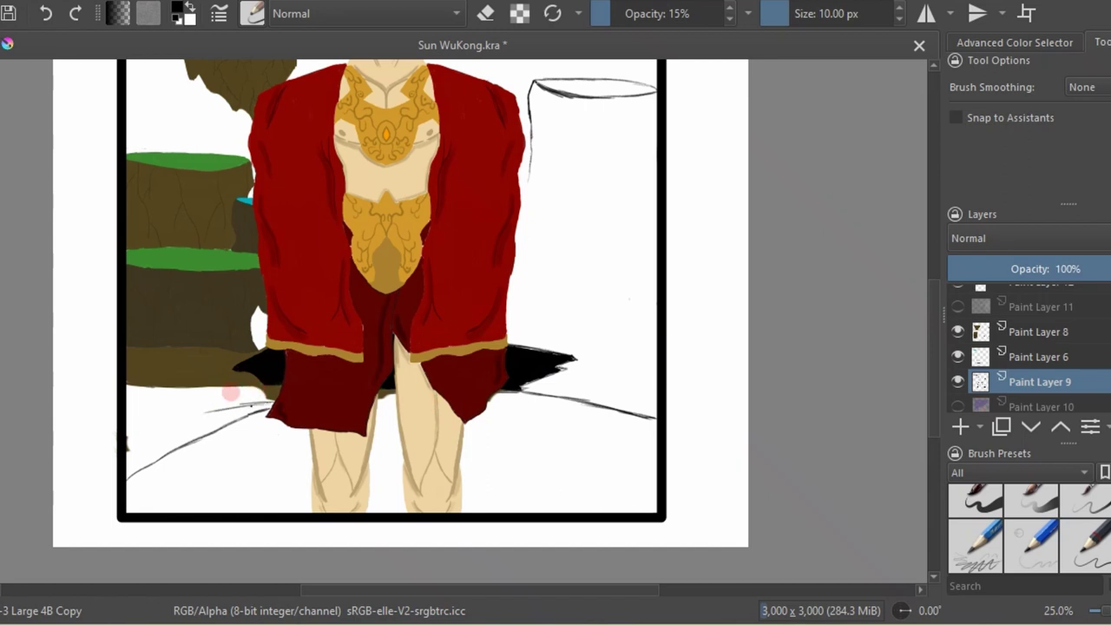
left_click_drag(260, 410, 149, 483)
key("/")
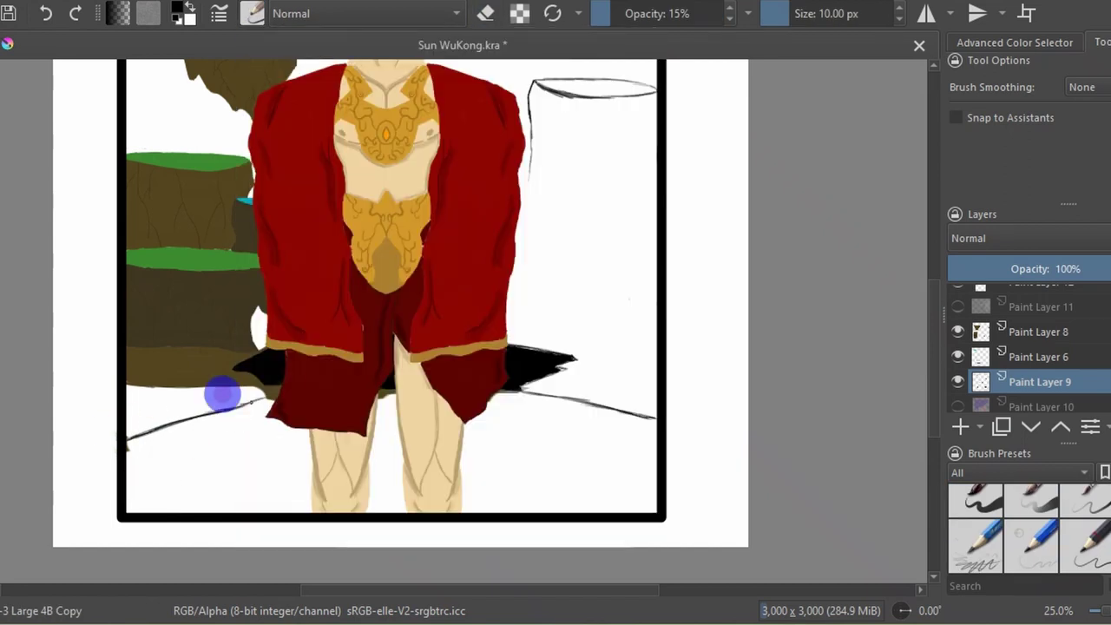
Hide Paint Layer 6 and erase the black shadow beside the shorts with the large eraser preset.
scroll(1025, 348, "down", 2)
scroll(955, 377, "up", 3)
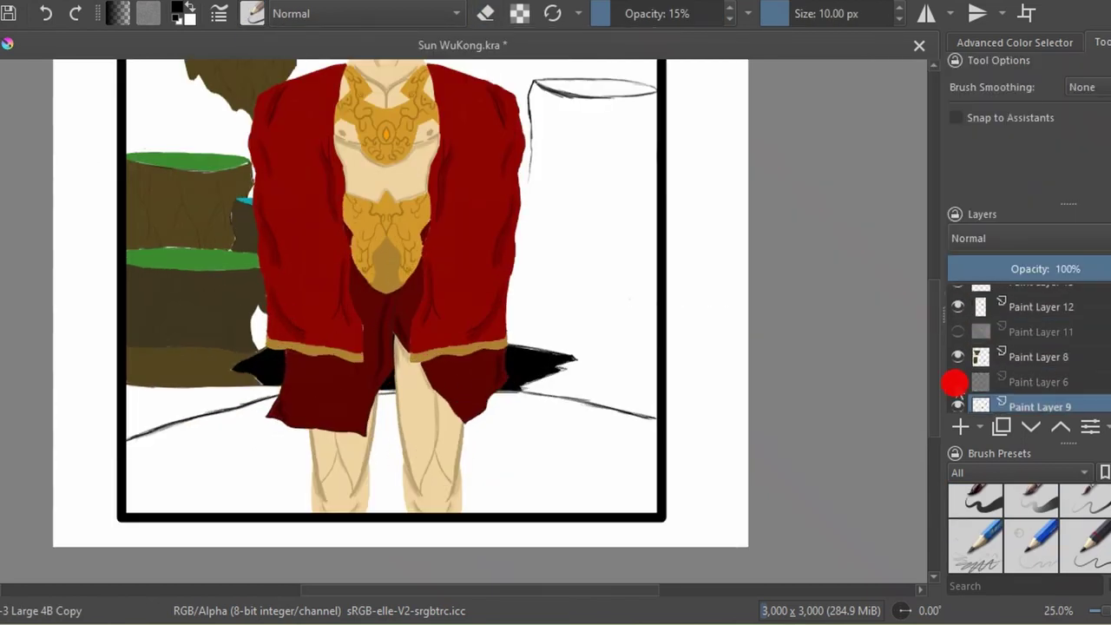
scroll(955, 348, "down", 1)
scroll(1036, 353, "up", 2)
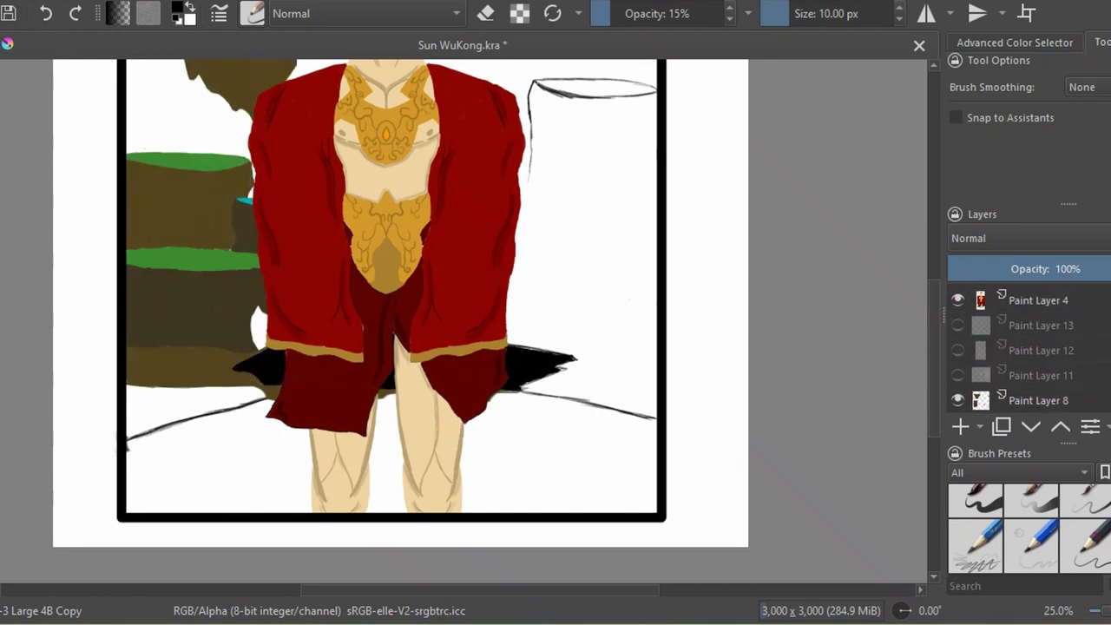
scroll(1036, 354, "down", 2)
left_click(958, 362)
left_click(252, 13)
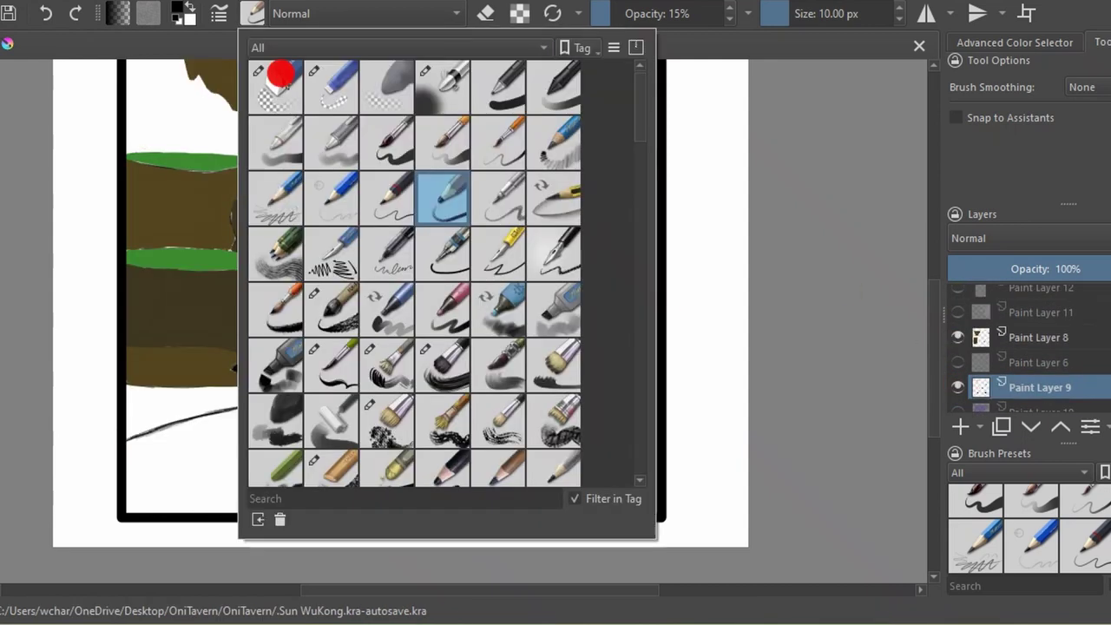
left_click(281, 75)
mouse_move(556, 355)
left_mouse_down()
mouse_move(533, 377)
mouse_move(269, 364)
mouse_move(272, 379)
left_mouse_up()
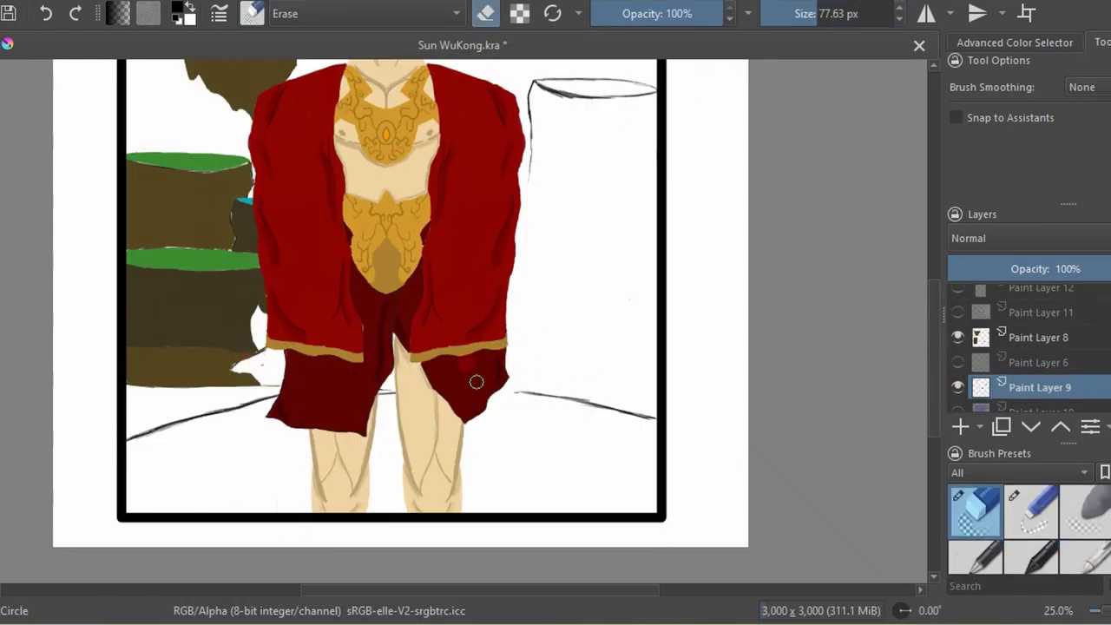
key("/")
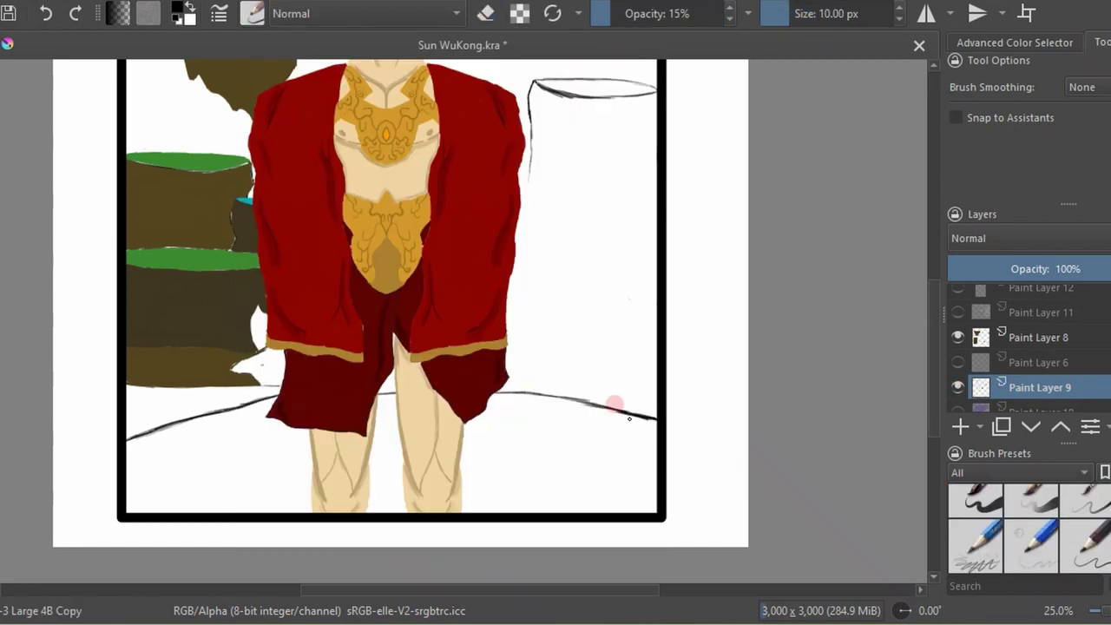
Erase the bottoms of the brown rock pillars on Paint Layer 8.
left_click(1039, 337)
left_click(252, 13)
left_click(273, 73)
mouse_move(139, 382)
left_mouse_down()
mouse_move(211, 385)
mouse_move(253, 359)
left_mouse_up()
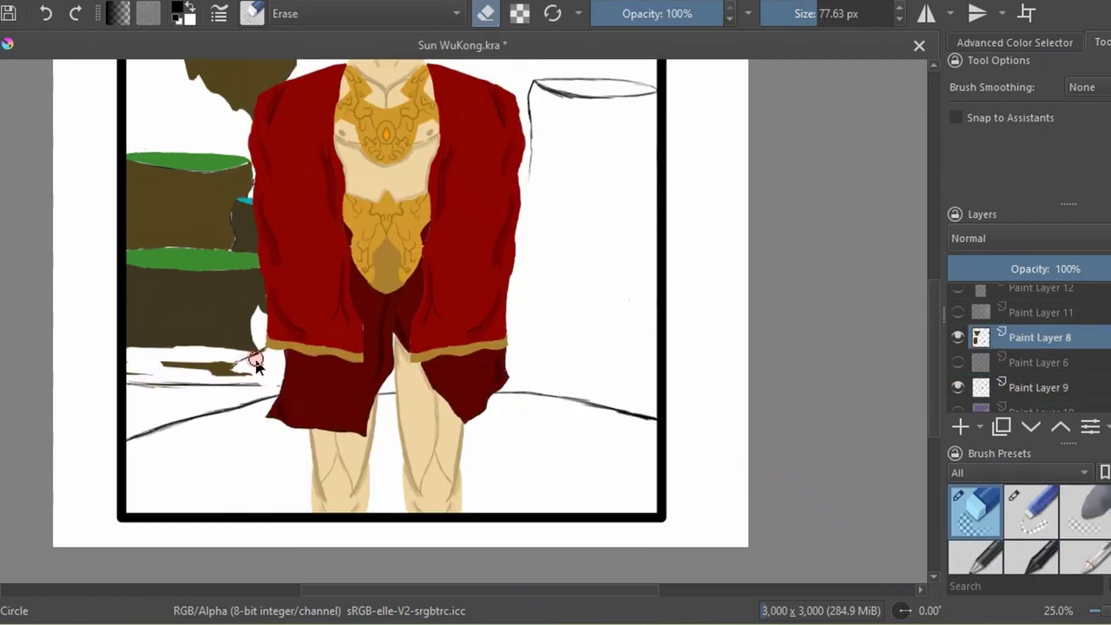
left_click(958, 388)
left_click(1039, 388)
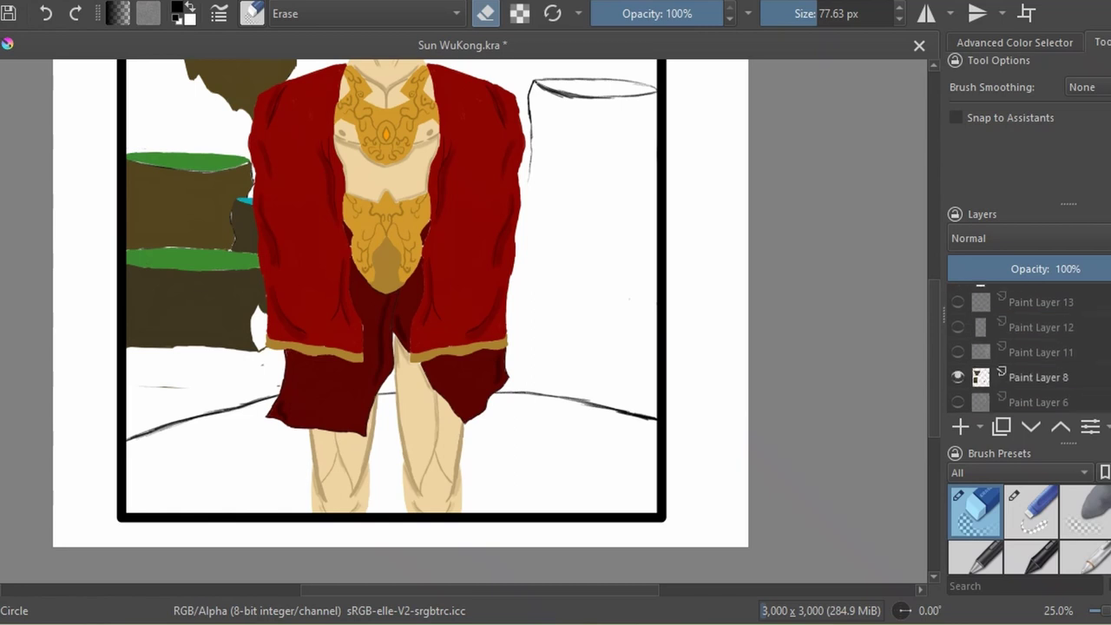
Open Paint Layer 9's options and toggle layer visibility, making Paint Layer 6 visible again.
right_click(1039, 388)
left_click(946, 142)
scroll(980, 359, "down", 3)
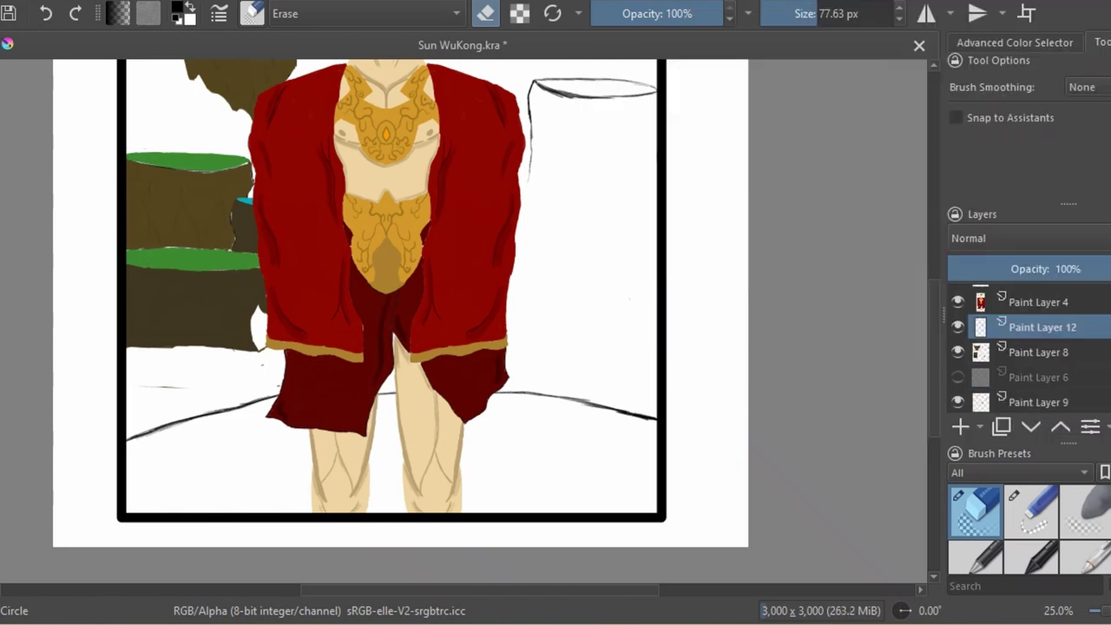
left_click(958, 303)
left_click(1039, 303)
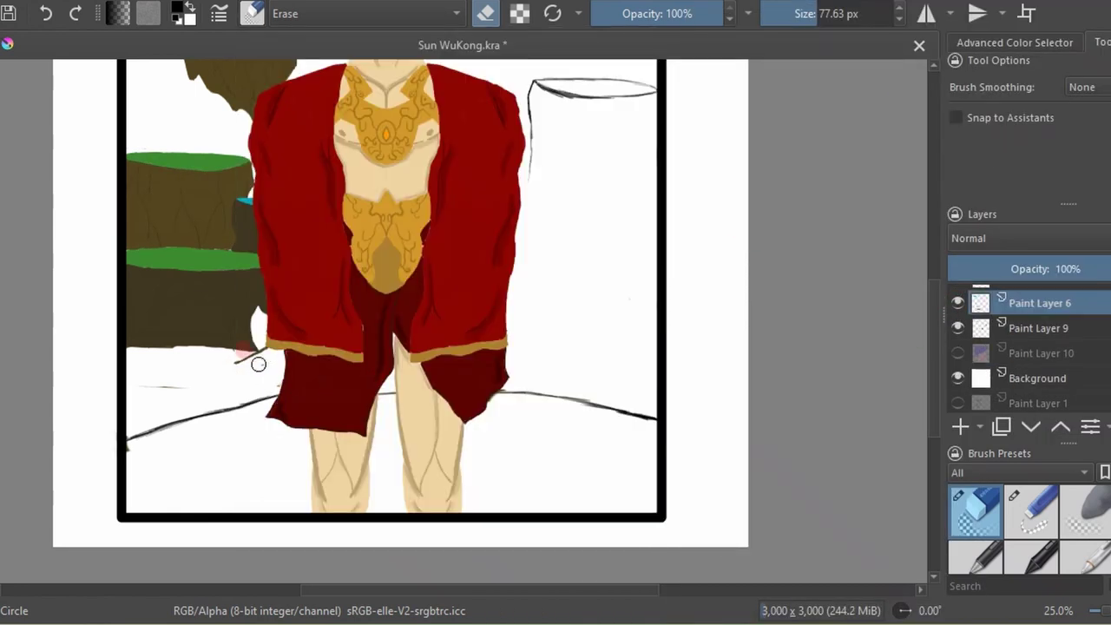
left_click(1039, 328)
scroll(1024, 347, "up", 2)
left_click(1039, 347)
left_click(958, 321)
left_click(1039, 322)
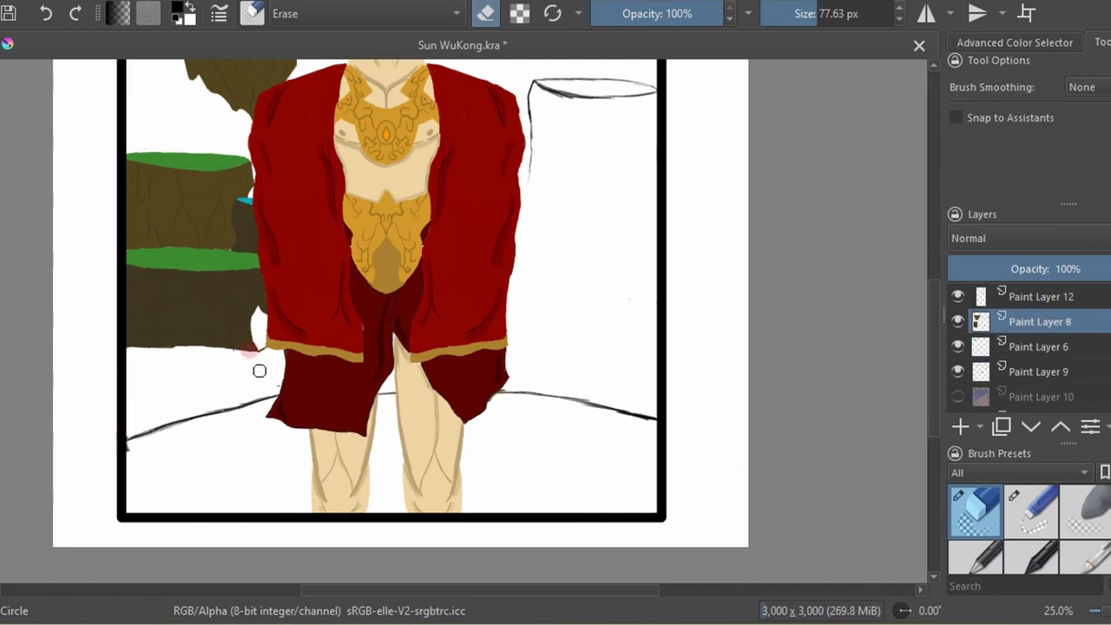
left_click(1039, 371)
scroll(1024, 364, "up", 1)
key("minus")
Sketch the right pillar's lower curve, erase it, and redraw its left edge with a kink.
key("plus")
key("plus")
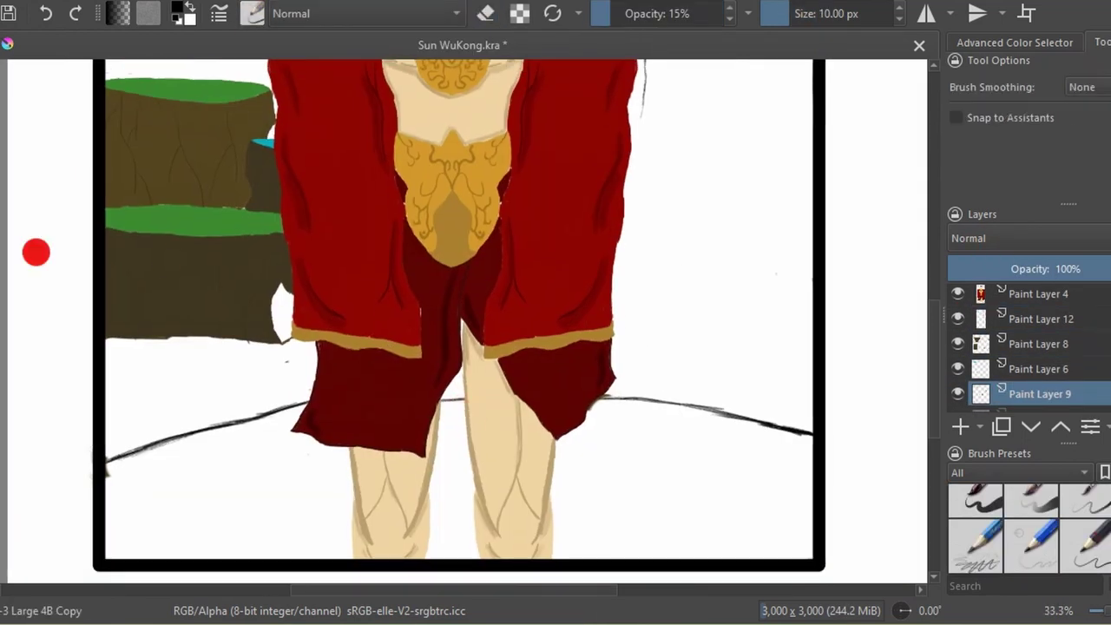
left_click(957, 293)
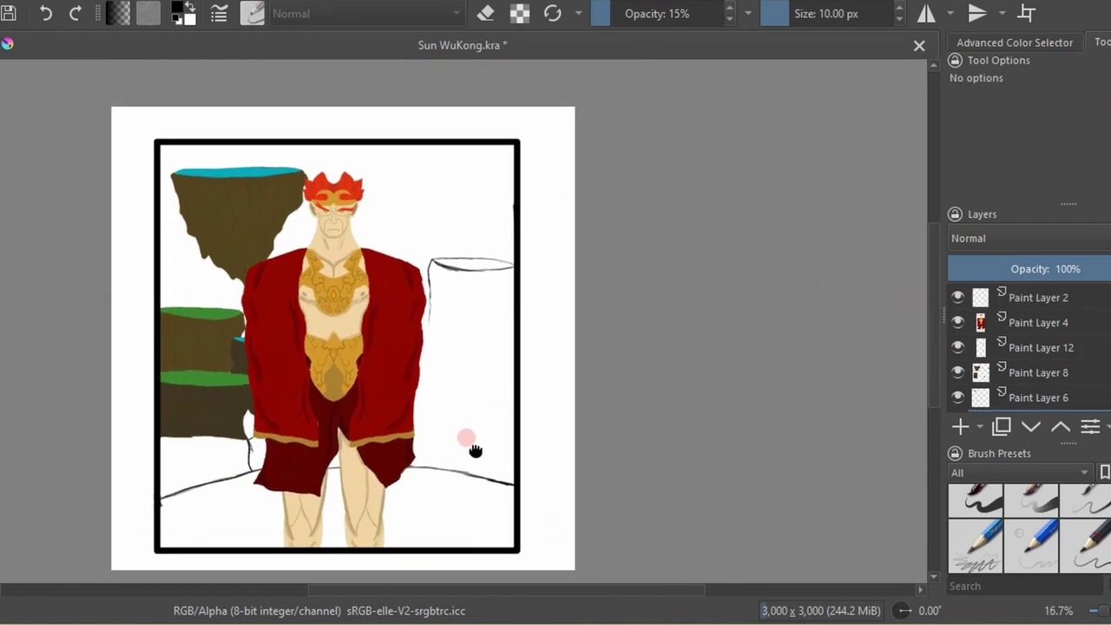
key("plus")
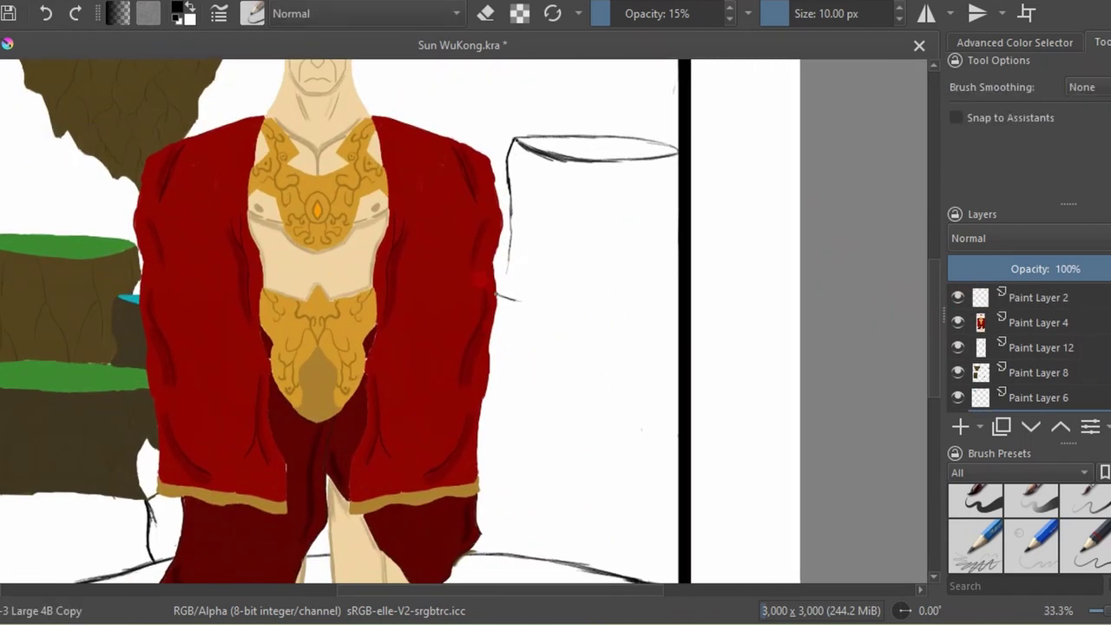
left_click_drag(639, 310, 595, 288)
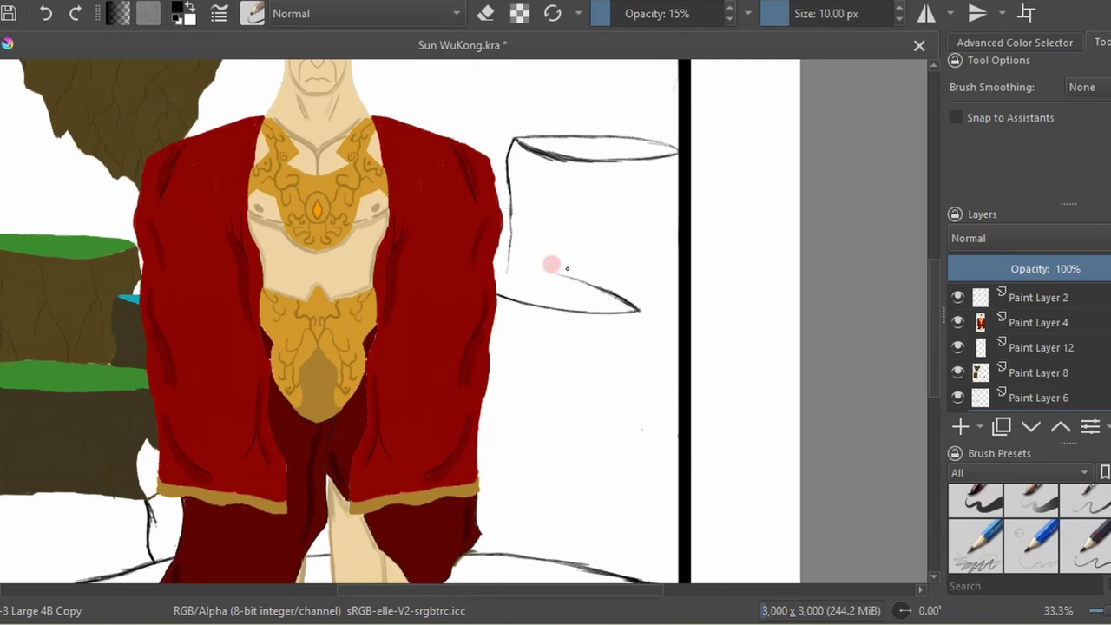
right_click(509, 270)
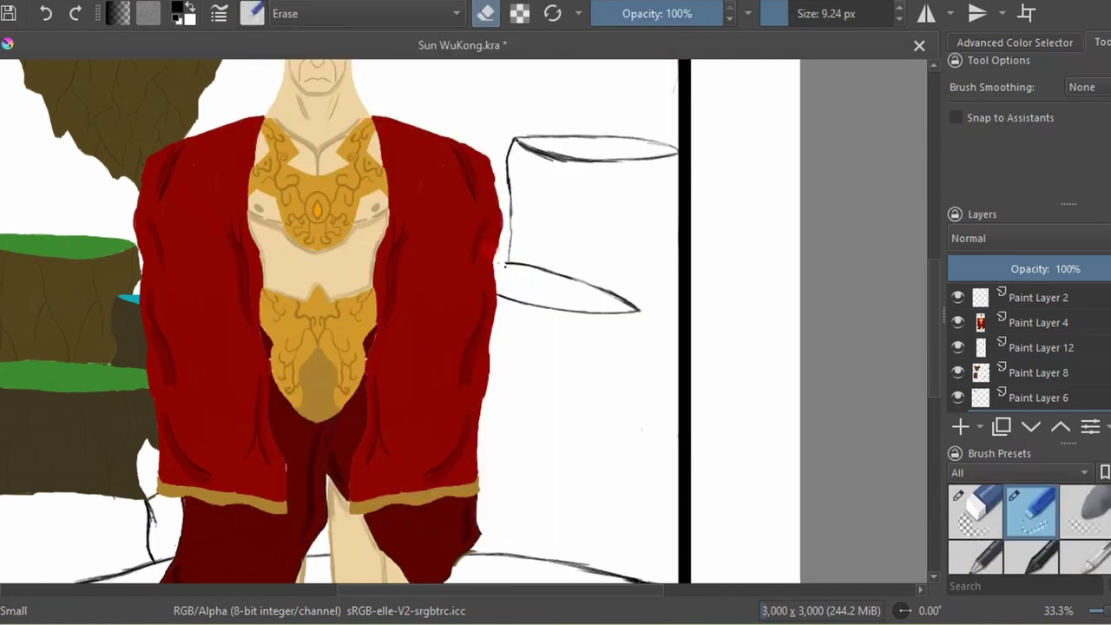
key("slash")
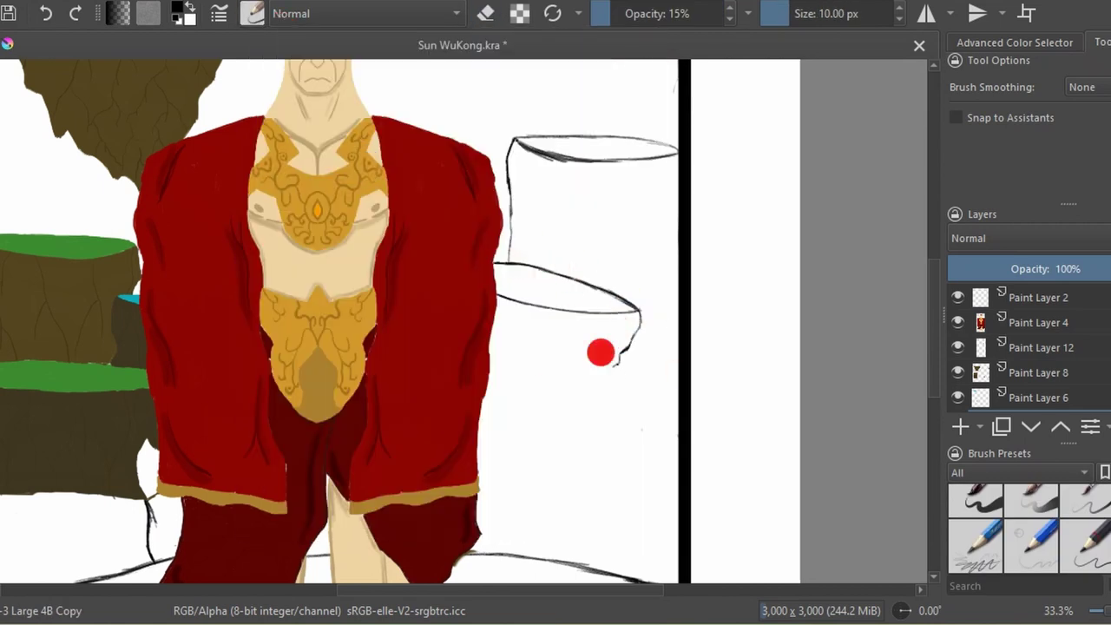
key("e")
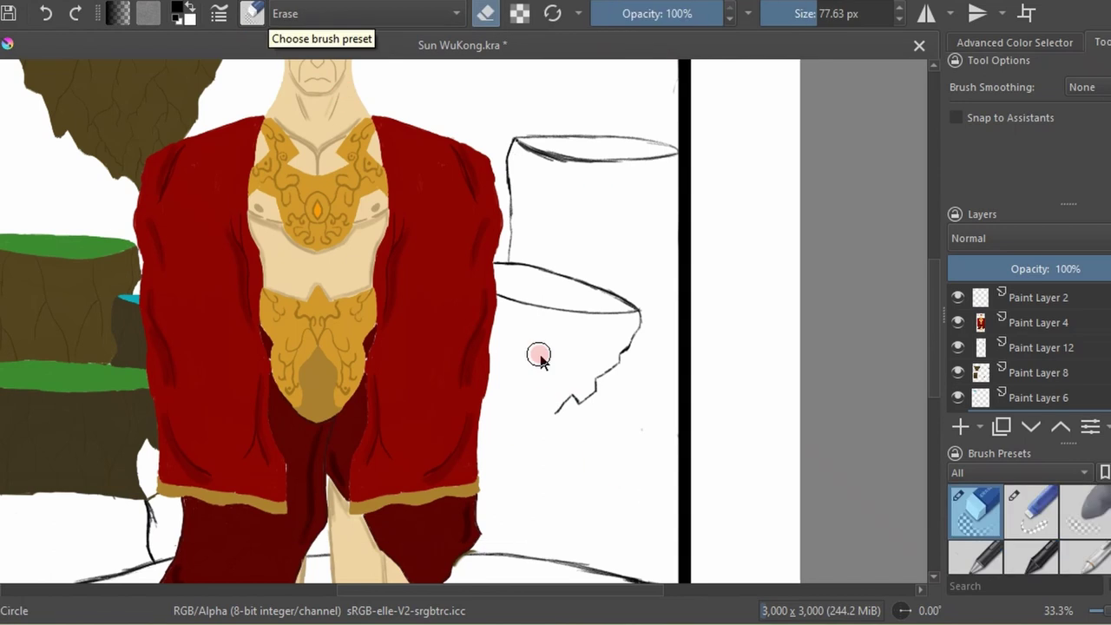
mouse_move(538, 355)
left_mouse_down()
mouse_move(608, 325)
mouse_move(503, 269)
left_mouse_up()
key("F6")
left_click(595, 341)
left_click_drag(509, 192, 517, 233)
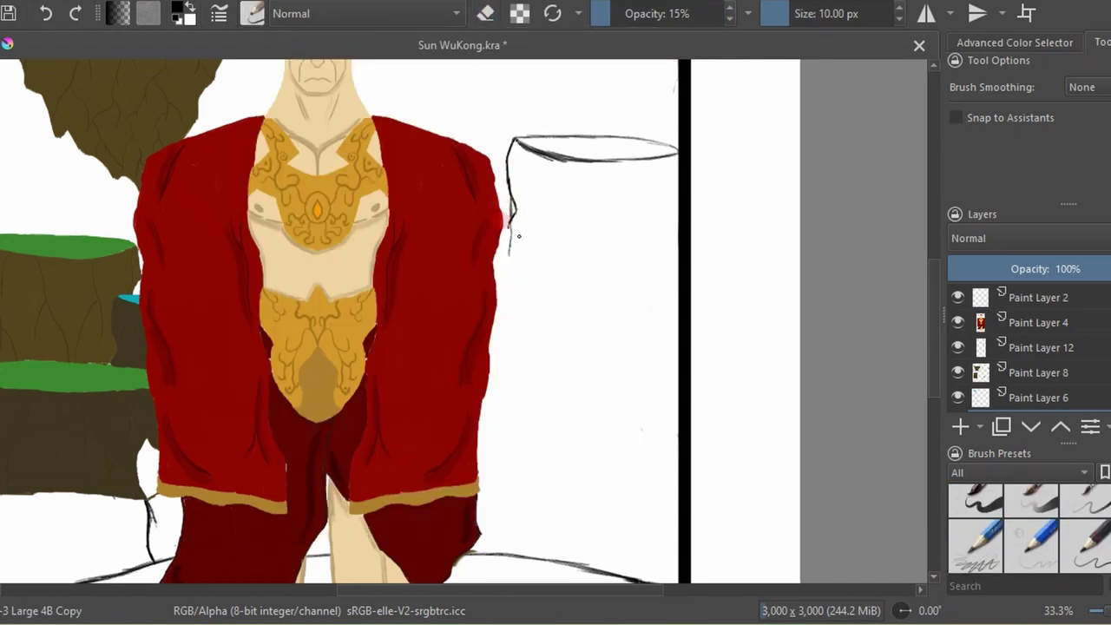
key("slash")
key("slash")
Pencil a second pillar's top rim, close the rock-top ellipse, and start the rock's side.
left_click_drag(656, 286, 564, 284)
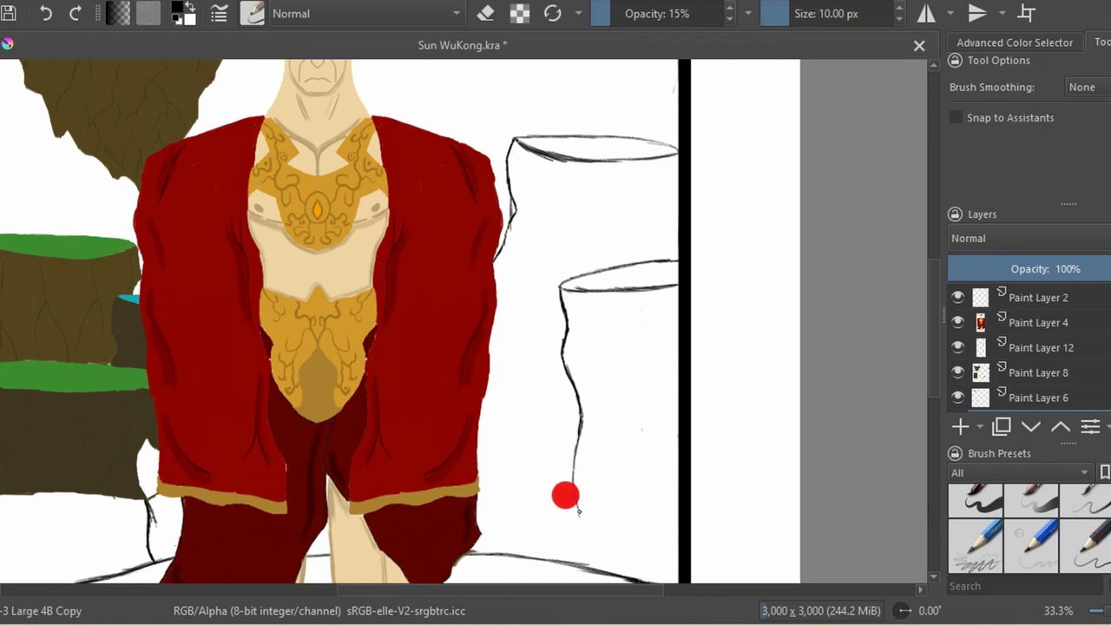
key("minus")
key("slash")
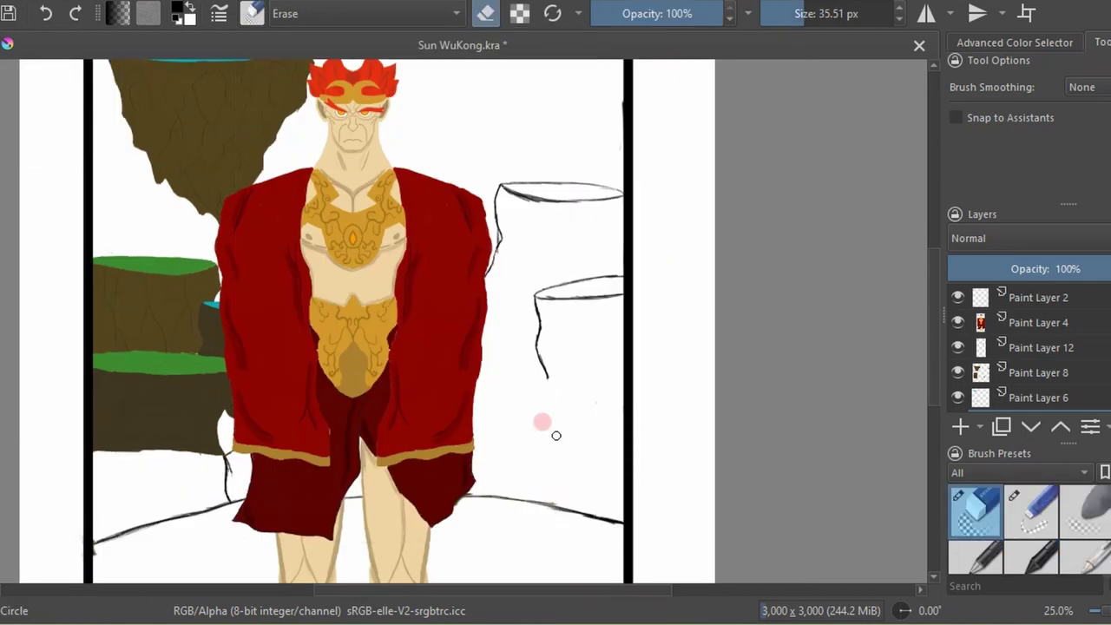
key("slash")
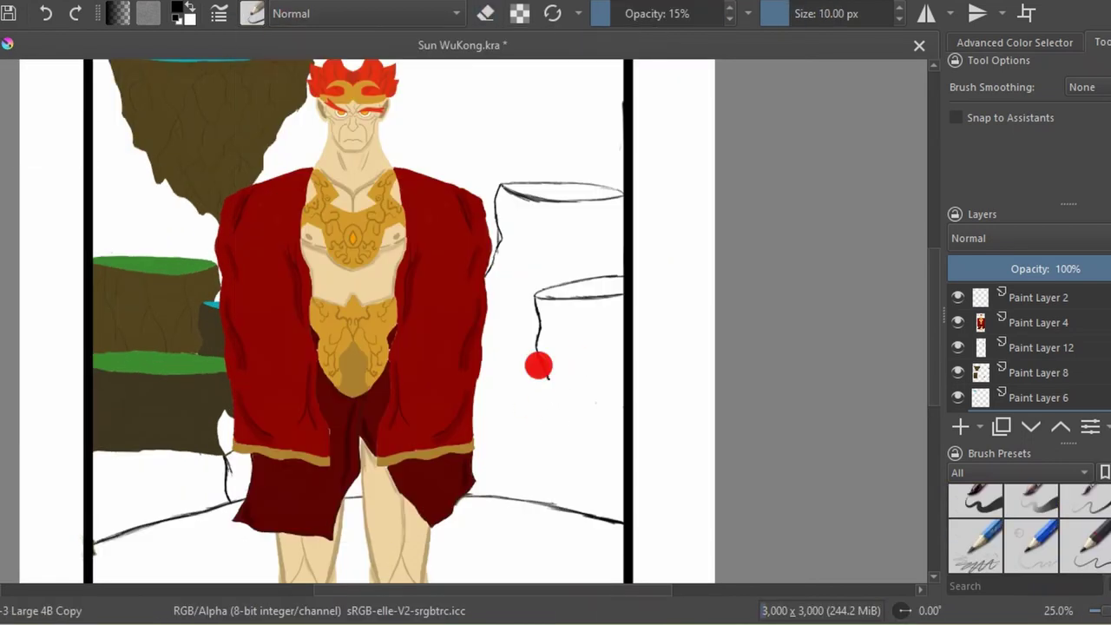
left_click_drag(602, 397, 473, 424)
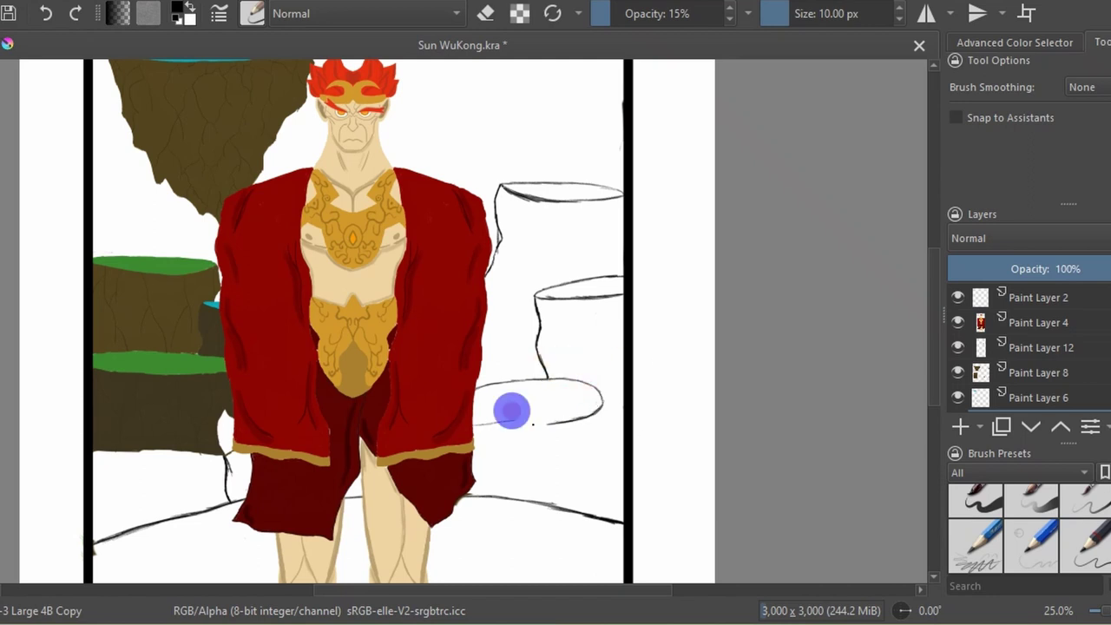
key("slash")
key("slash")
left_click_drag(603, 397, 611, 420)
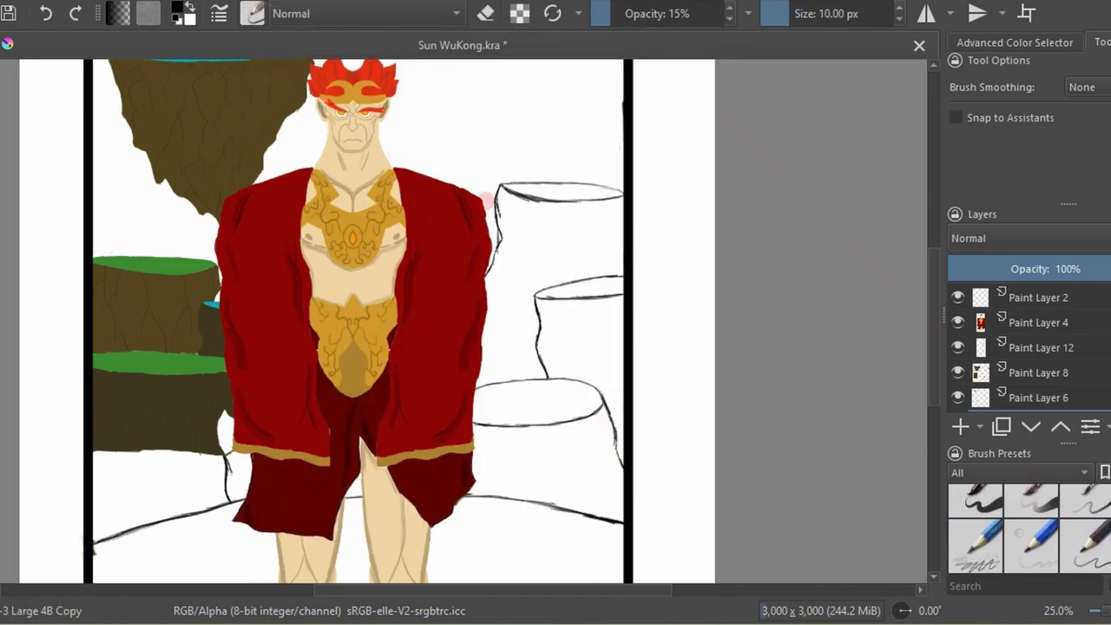
Sketch the floating rock's top rim and close it into an ellipse.
scroll(670, 335, "down", 2)
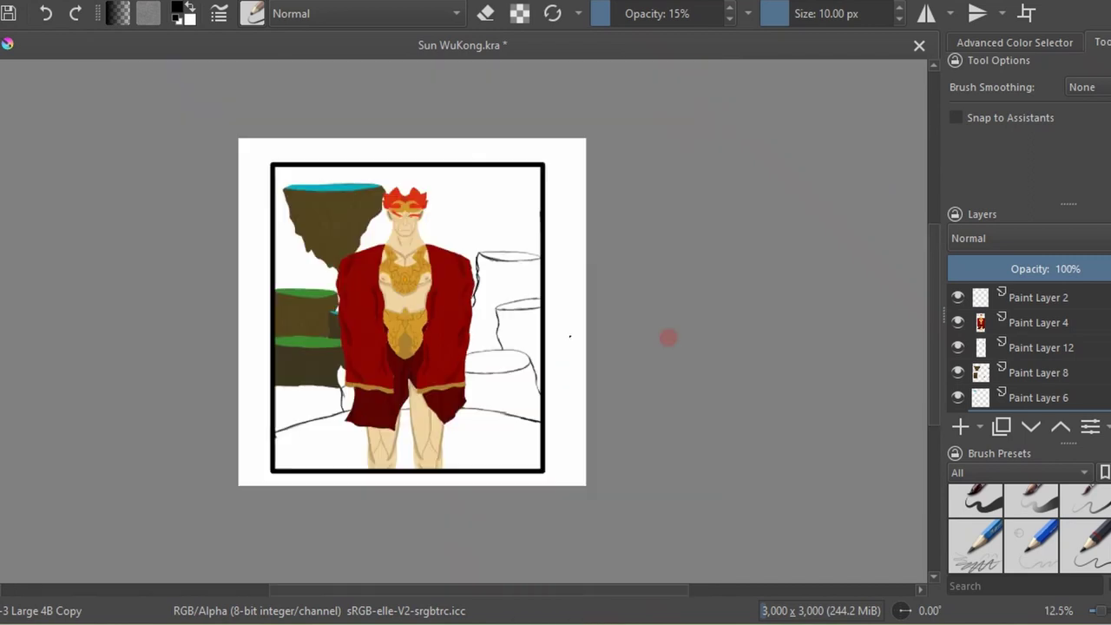
scroll(670, 335, "up", 2)
scroll(758, 221, "up", 3)
left_click_drag(532, 217, 555, 215)
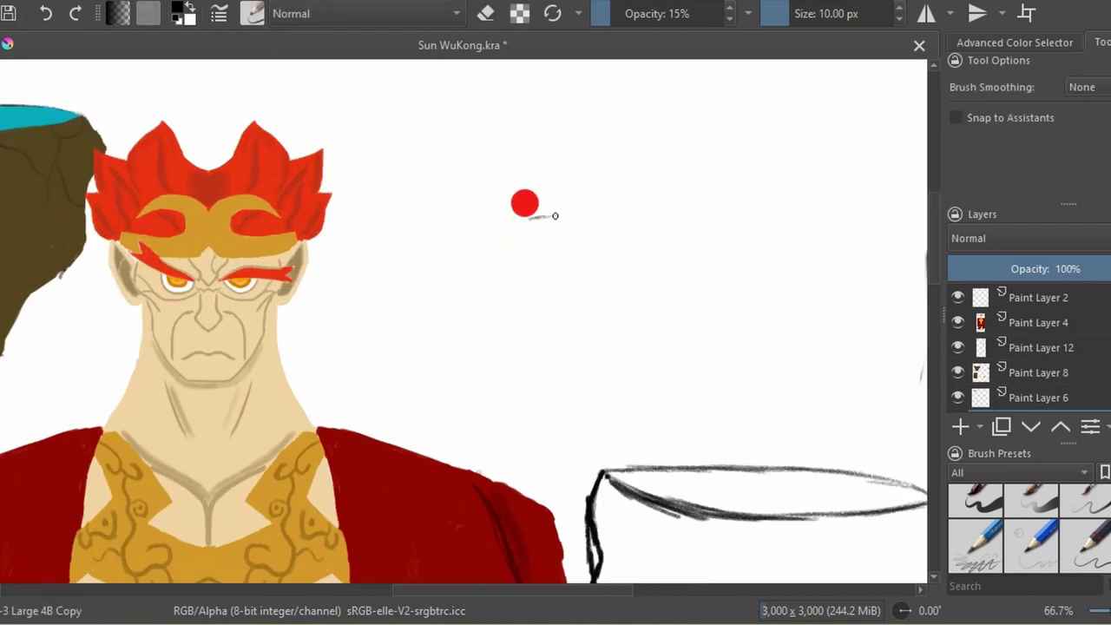
mouse_move(633, 213)
left_mouse_down()
mouse_move(552, 202)
mouse_move(515, 217)
left_mouse_up()
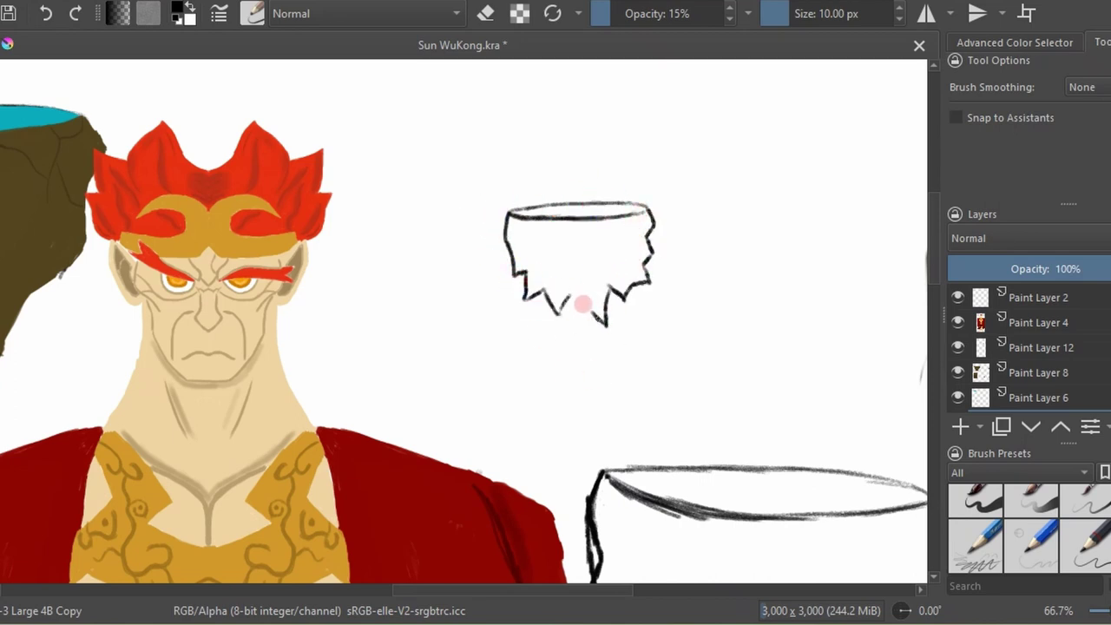
scroll(582, 303, "down", 5)
scroll(727, 289, "up", 3)
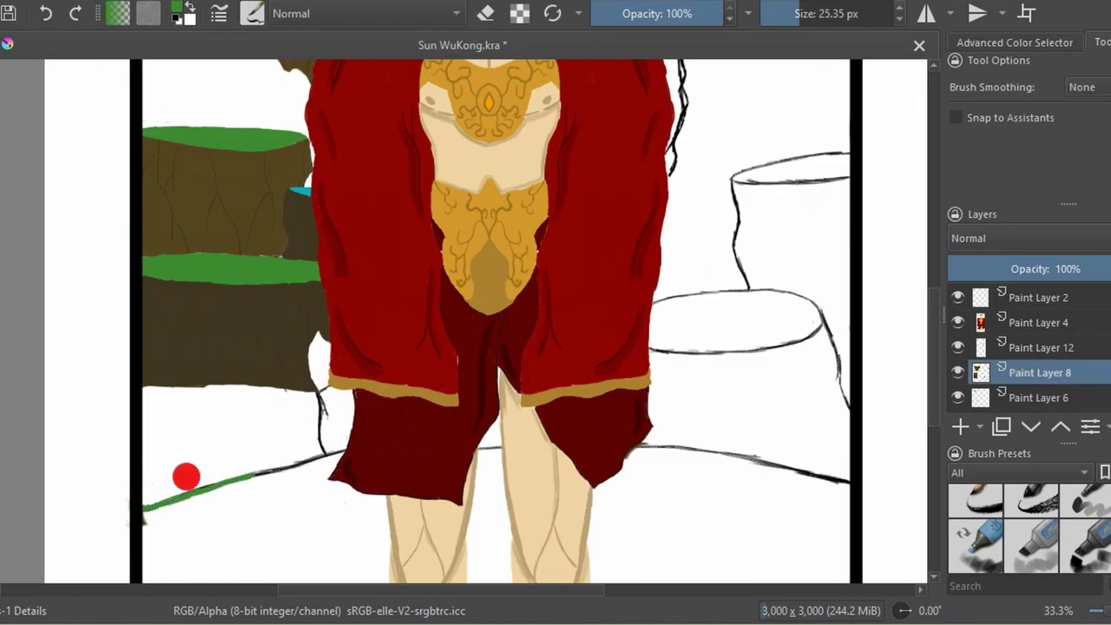
Paint the green ground line out to the right border and outline the ground area.
left_click_drag(662, 445, 841, 481)
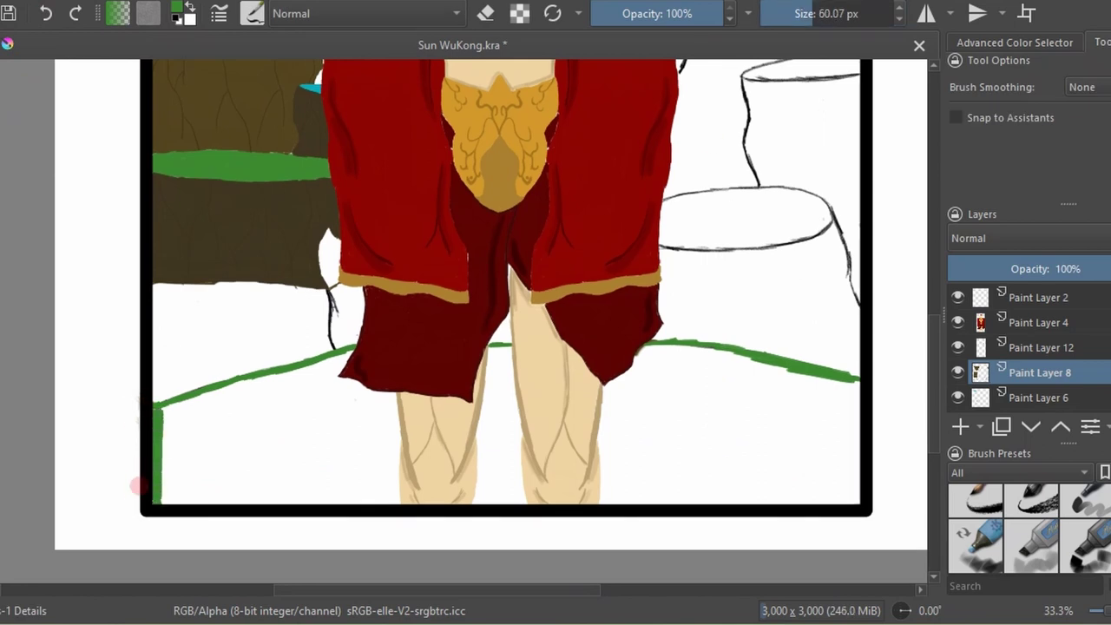
mouse_move(139, 485)
left_mouse_down()
mouse_move(819, 477)
mouse_move(781, 380)
mouse_move(603, 348)
mouse_move(167, 414)
mouse_move(268, 471)
mouse_move(449, 478)
mouse_move(615, 373)
mouse_move(809, 439)
mouse_move(588, 416)
mouse_move(217, 425)
mouse_move(456, 428)
left_mouse_up()
key("minus")
key("minus")
Thicken the left pillar's base, trunk, and top and bottom edges with brown lines.
key("plus")
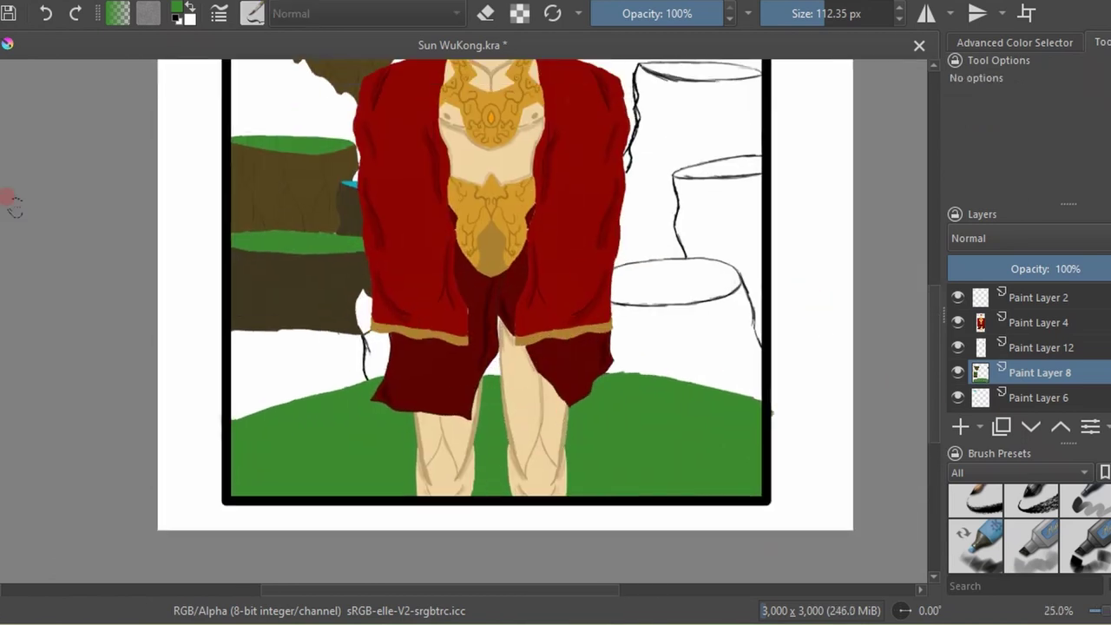
key("bracketleft")
key("bracketleft")
key("bracketleft")
key("plus")
key("plus")
key("plus")
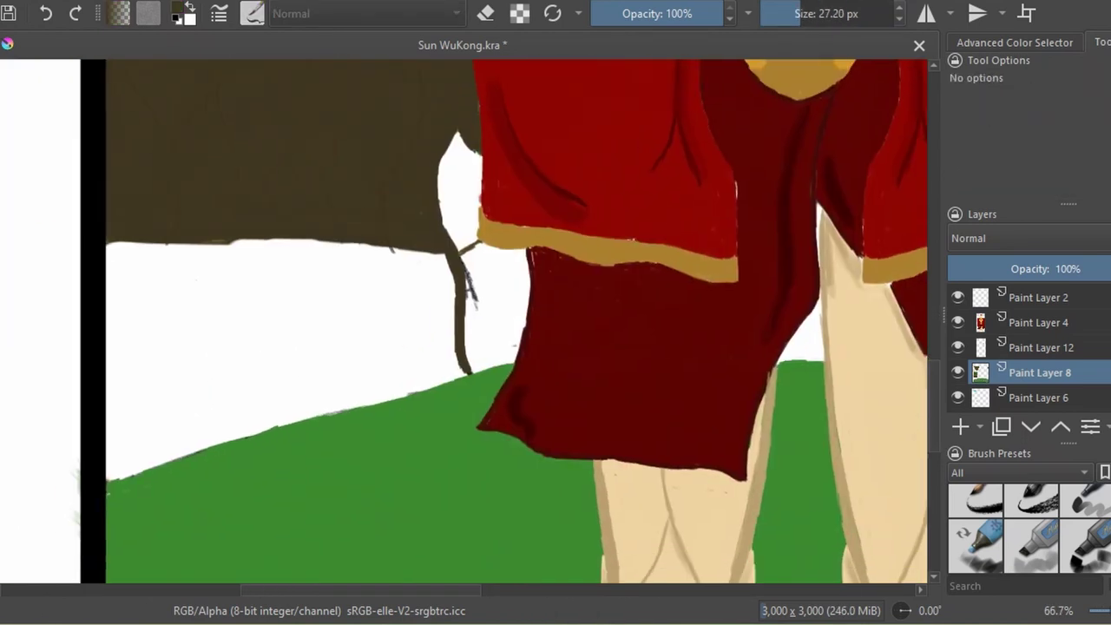
left_click_drag(108, 473, 461, 372)
left_click_drag(421, 280, 455, 347)
key("bracketright")
key("bracketright")
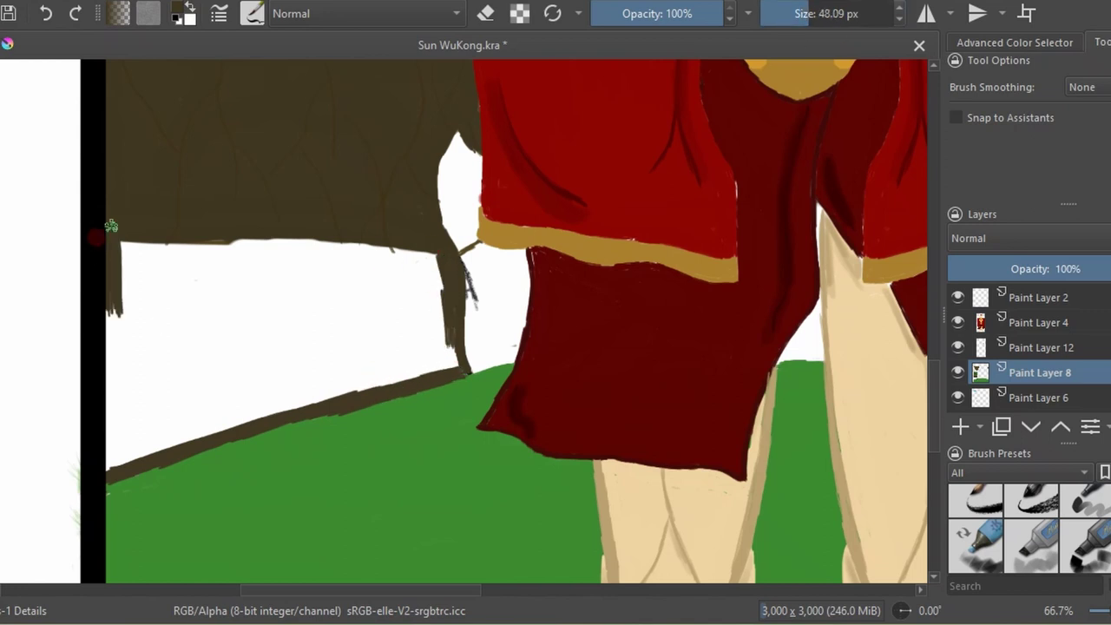
mouse_move(112, 235)
left_mouse_down()
mouse_move(290, 377)
mouse_move(422, 249)
mouse_move(283, 242)
mouse_move(144, 402)
mouse_move(144, 241)
mouse_move(205, 237)
left_mouse_up()
key("minus")
key("minus")
key("minus")
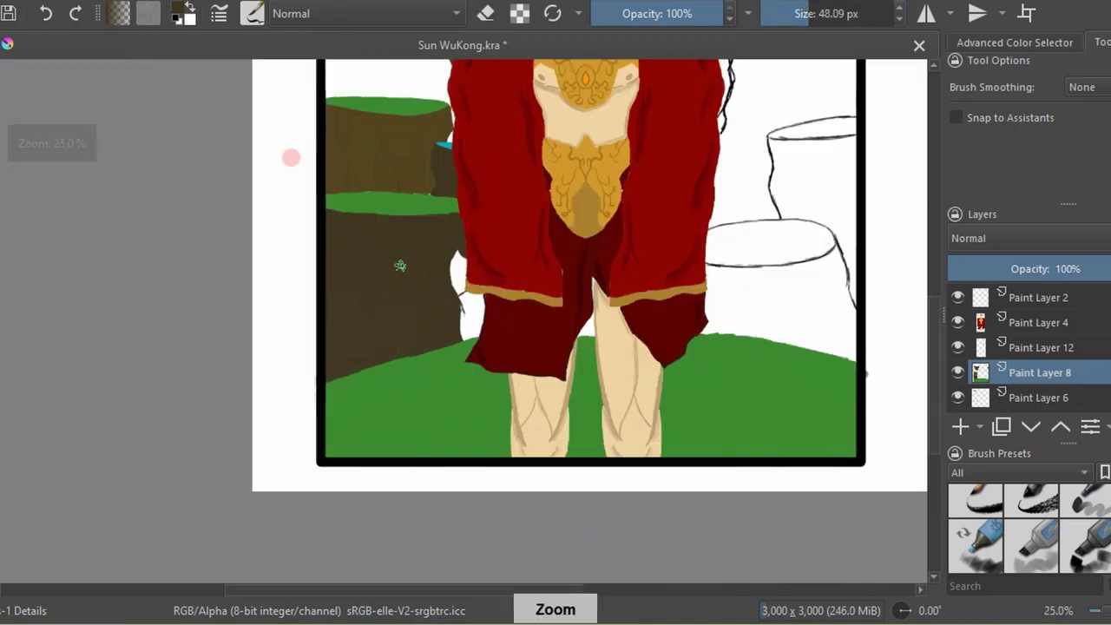
scroll(384, 385, "up", 3)
Outline the right upper pillar's edges and rim in brown and fill its middle.
key("plus")
key("plus")
key("bracketleft")
key("bracketleft")
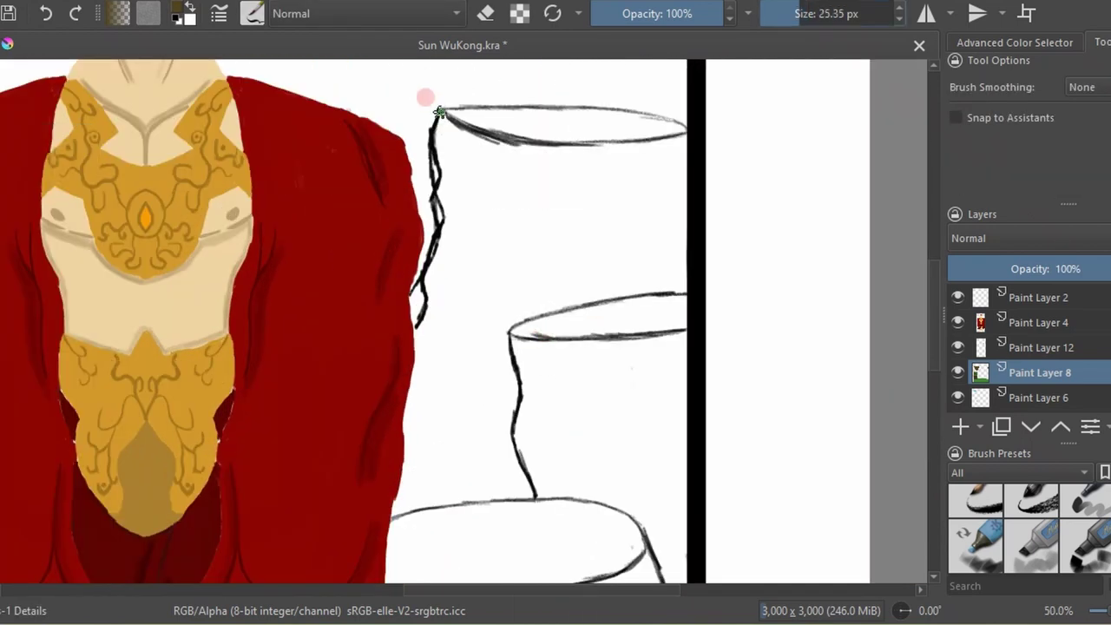
left_click_drag(437, 109, 426, 213)
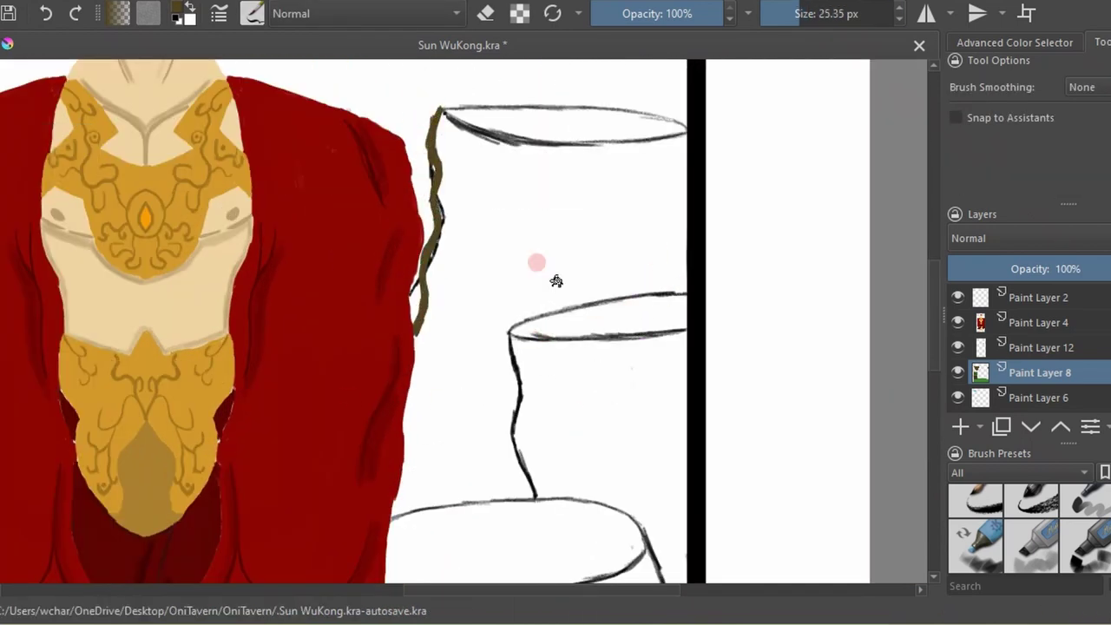
left_click_drag(397, 347, 286, 186)
left_click_drag(203, 158, 449, 180)
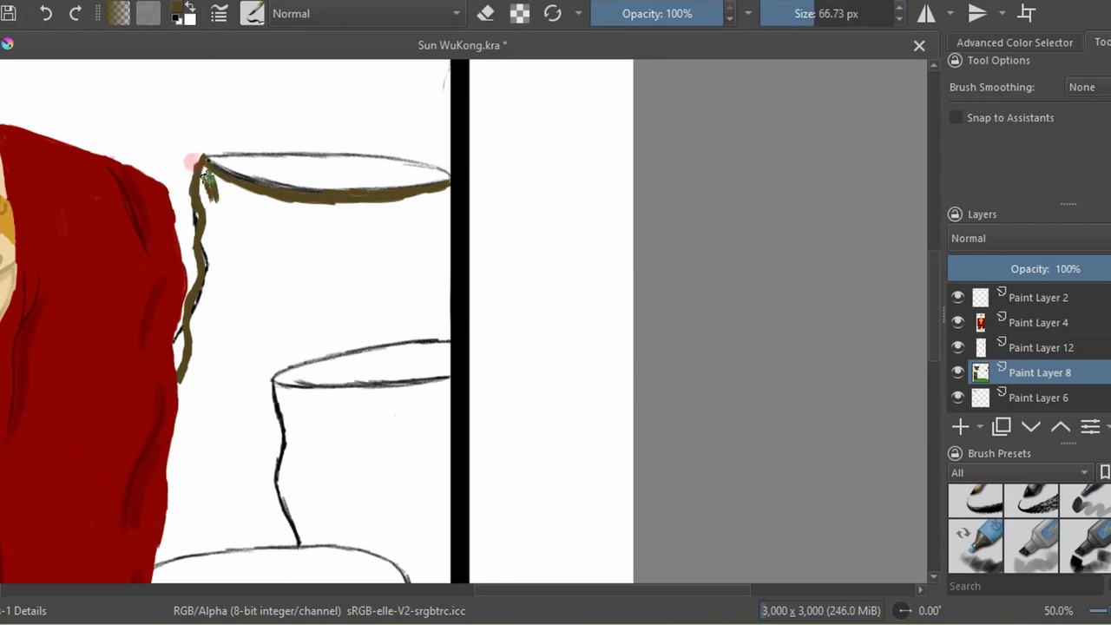
mouse_move(193, 161)
left_mouse_down()
mouse_move(193, 334)
mouse_move(169, 552)
mouse_move(268, 518)
mouse_move(260, 356)
mouse_move(355, 335)
mouse_move(439, 187)
mouse_move(232, 191)
mouse_move(278, 243)
left_mouse_up()
mouse_move(230, 204)
left_mouse_down()
mouse_move(182, 524)
mouse_move(260, 509)
mouse_move(246, 258)
mouse_move(373, 223)
mouse_move(262, 295)
left_mouse_up()
left_click_drag(236, 365, 433, 322)
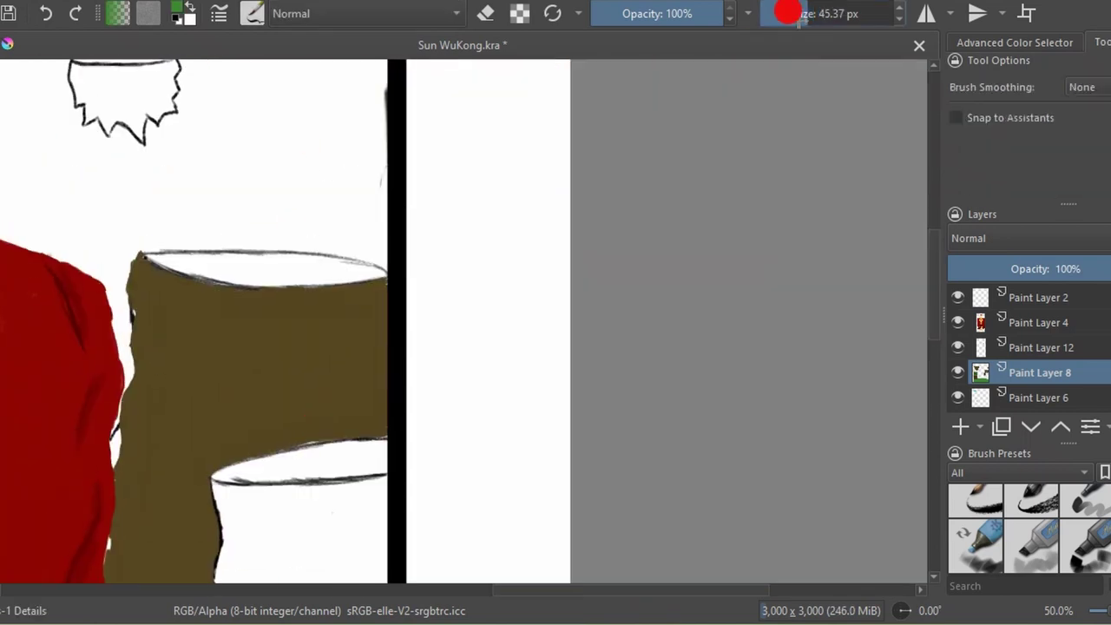
Pick green and paint grass along the pillar's top.
left_click_drag(816, 13, 783, 13)
mouse_move(139, 256)
left_mouse_down()
mouse_move(384, 271)
mouse_move(223, 238)
mouse_move(218, 257)
mouse_move(301, 245)
mouse_move(142, 244)
left_mouse_up()
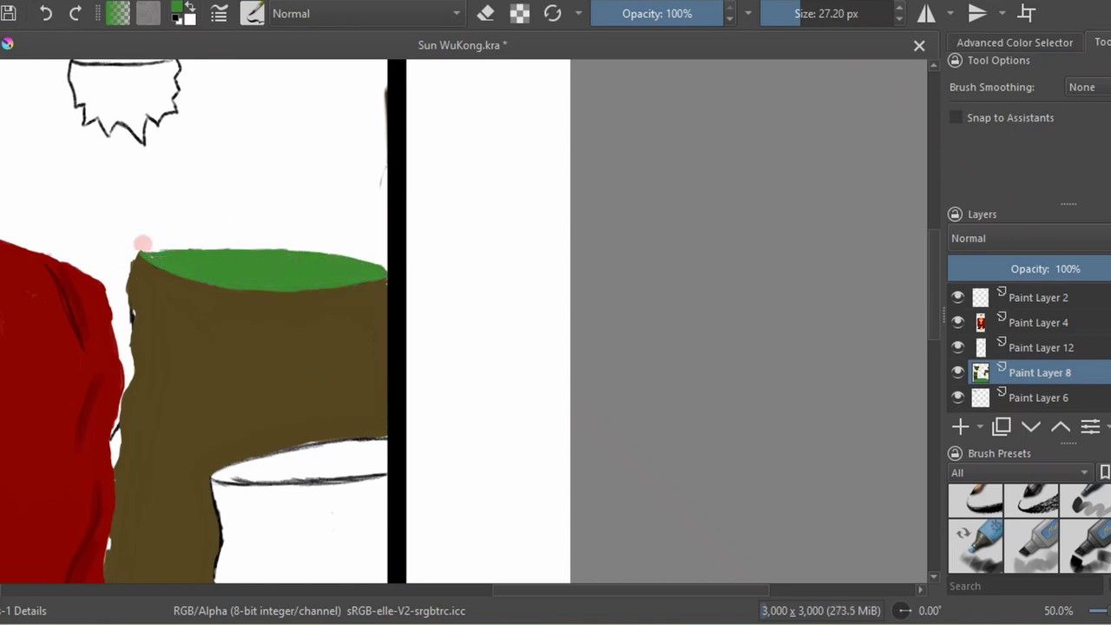
key("minus")
key("minus")
key("minus")
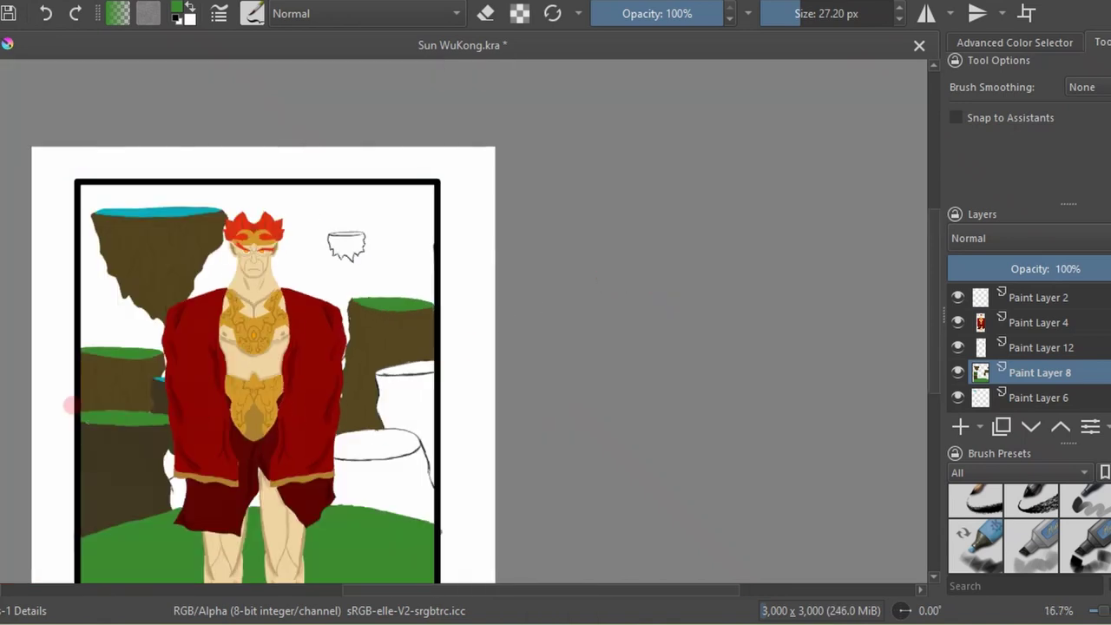
Paint the lower rock's top ellipse green and fill its body below in brown.
key("plus")
key("plus")
key("plus")
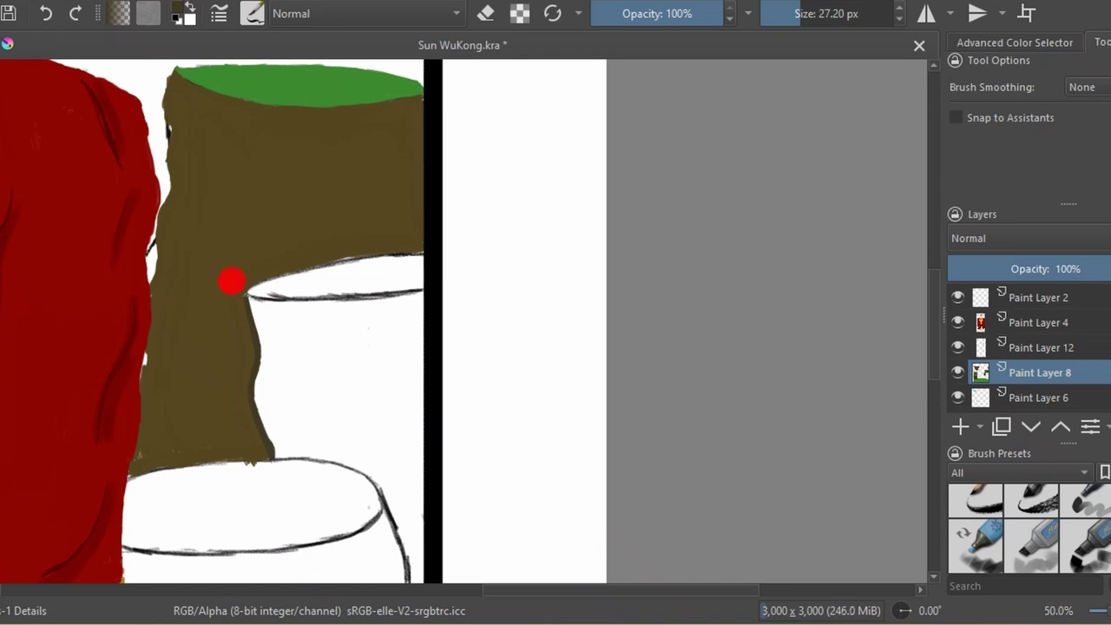
left_click_drag(243, 291, 403, 275)
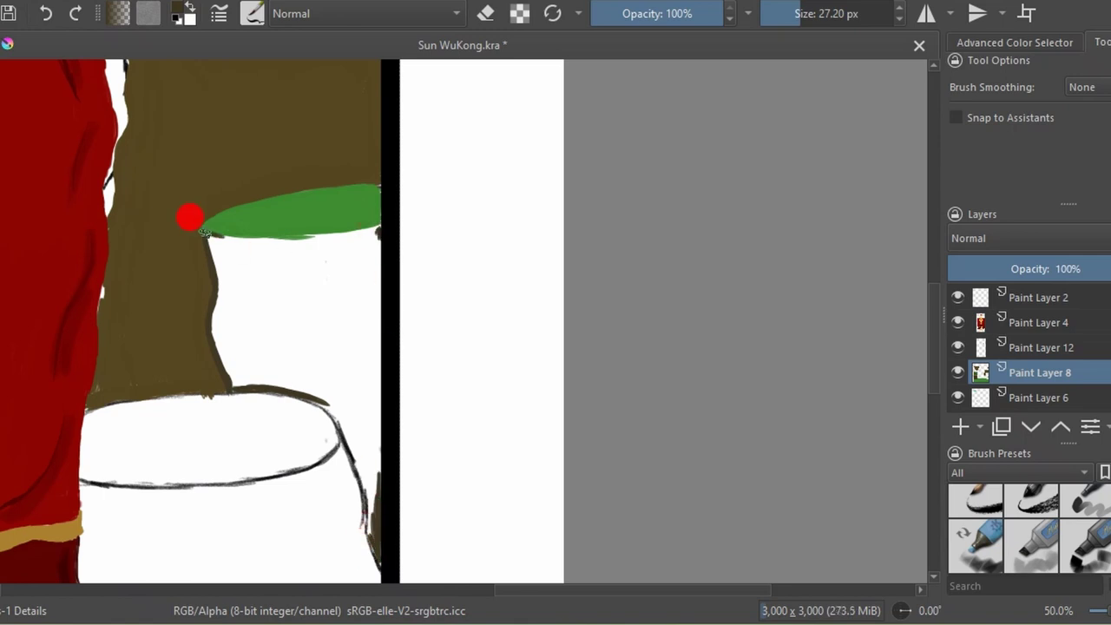
left_click_drag(205, 231, 305, 222)
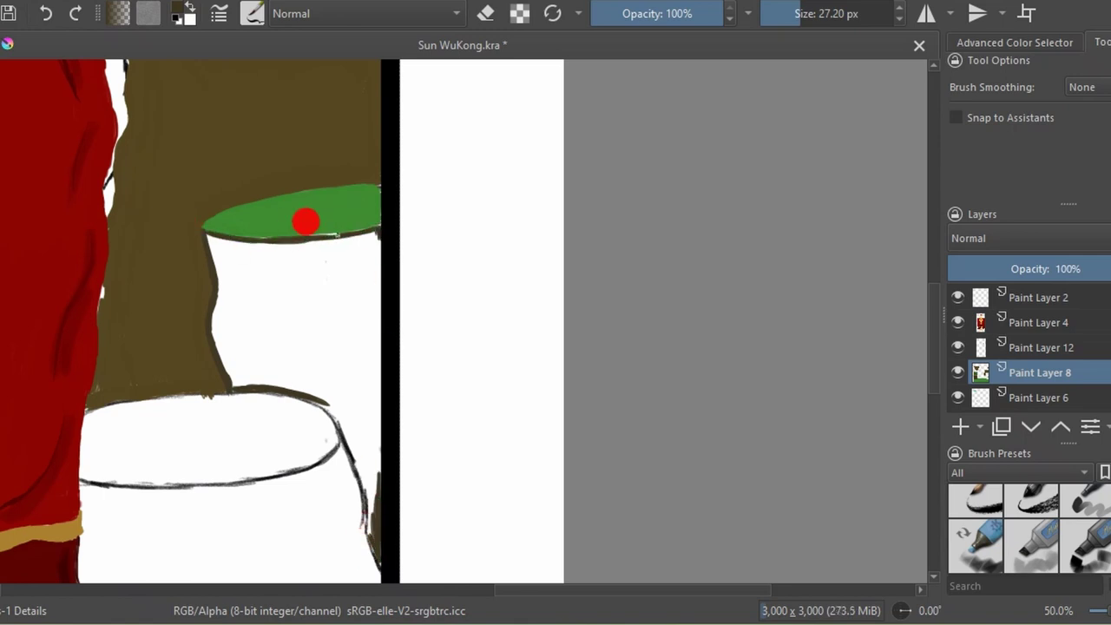
left_click_drag(380, 296, 371, 530)
left_click_drag(359, 260, 351, 443)
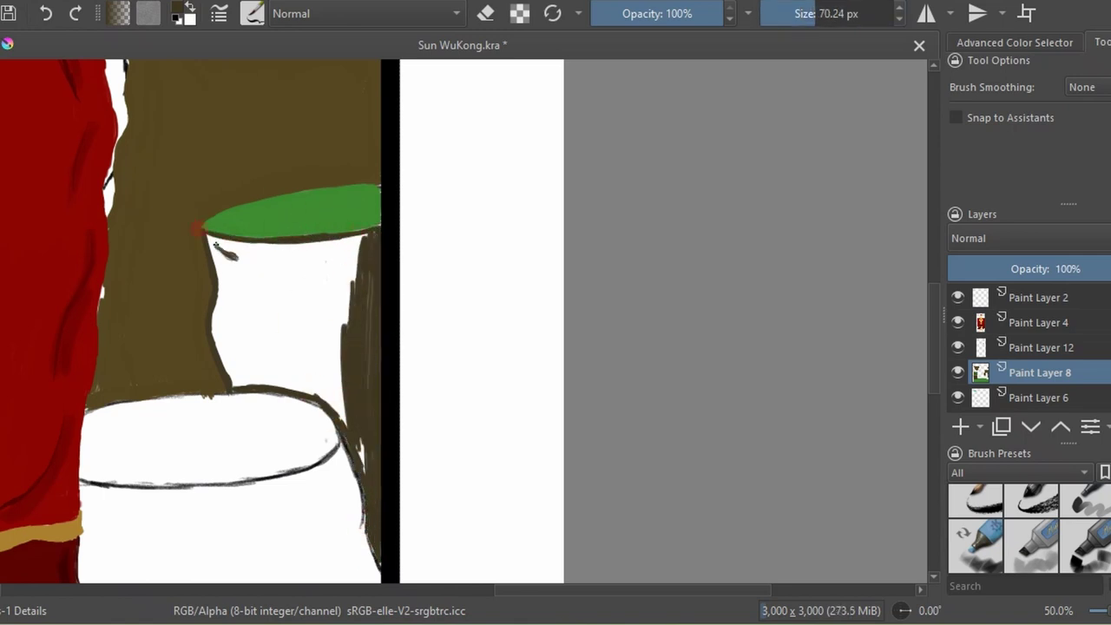
mouse_move(360, 241)
left_mouse_down()
mouse_move(212, 253)
mouse_move(245, 348)
mouse_move(326, 250)
left_mouse_up()
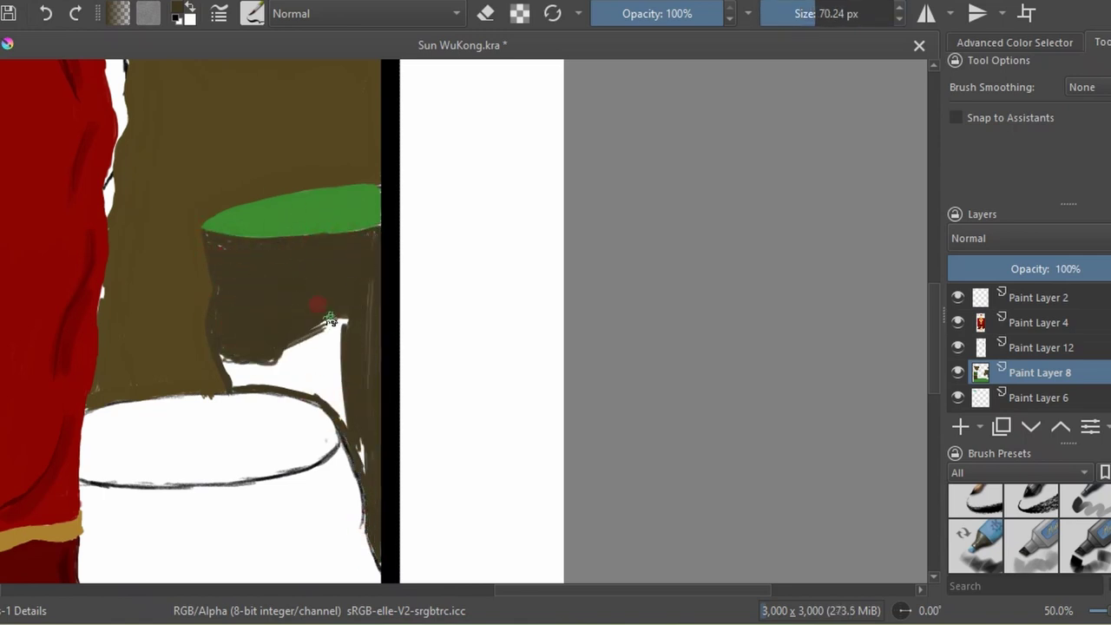
left_click_drag(330, 320, 248, 369)
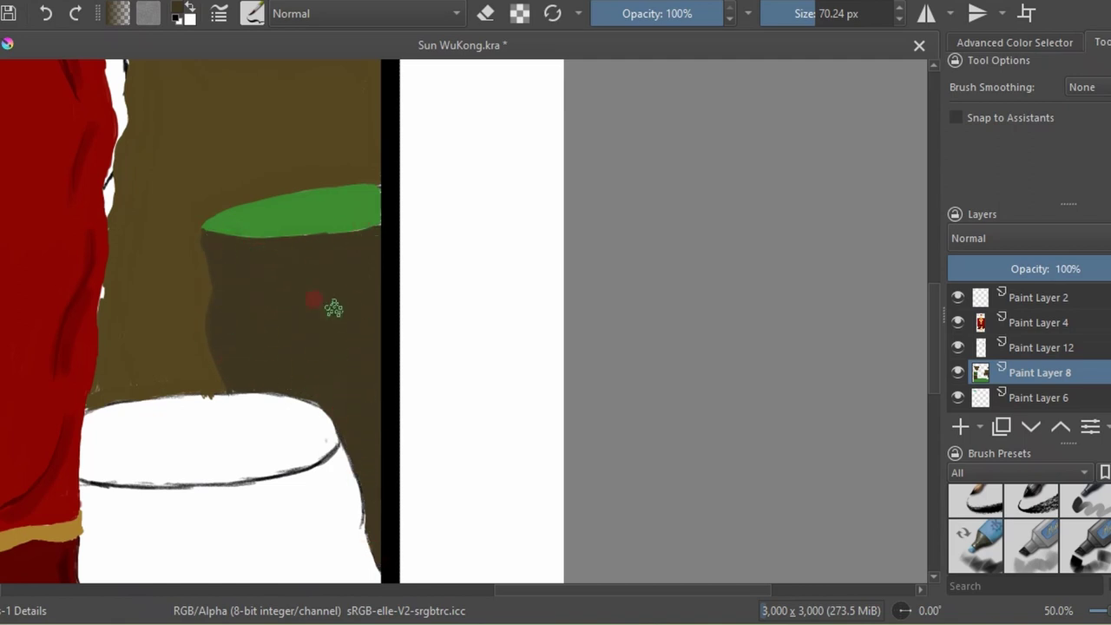
Thicken the brown rim, fill its interior green, then cover the remaining white areas brown.
scroll(334, 309, "down", 3)
scroll(359, 235, "up", 3)
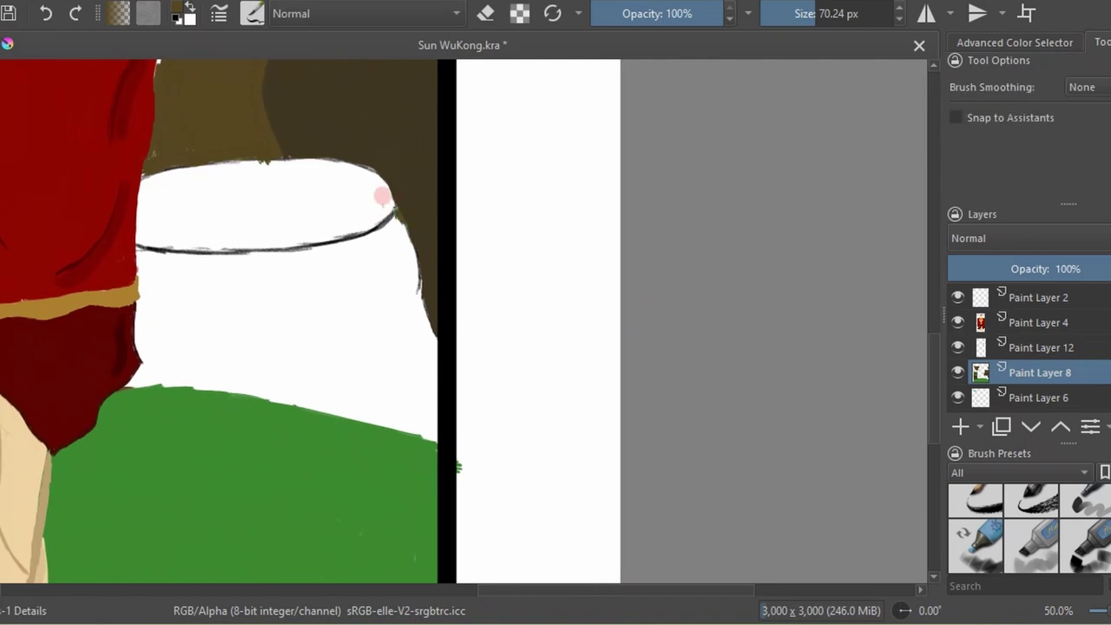
mouse_move(391, 216)
left_mouse_down()
mouse_move(148, 243)
mouse_move(333, 236)
left_mouse_up()
key("x")
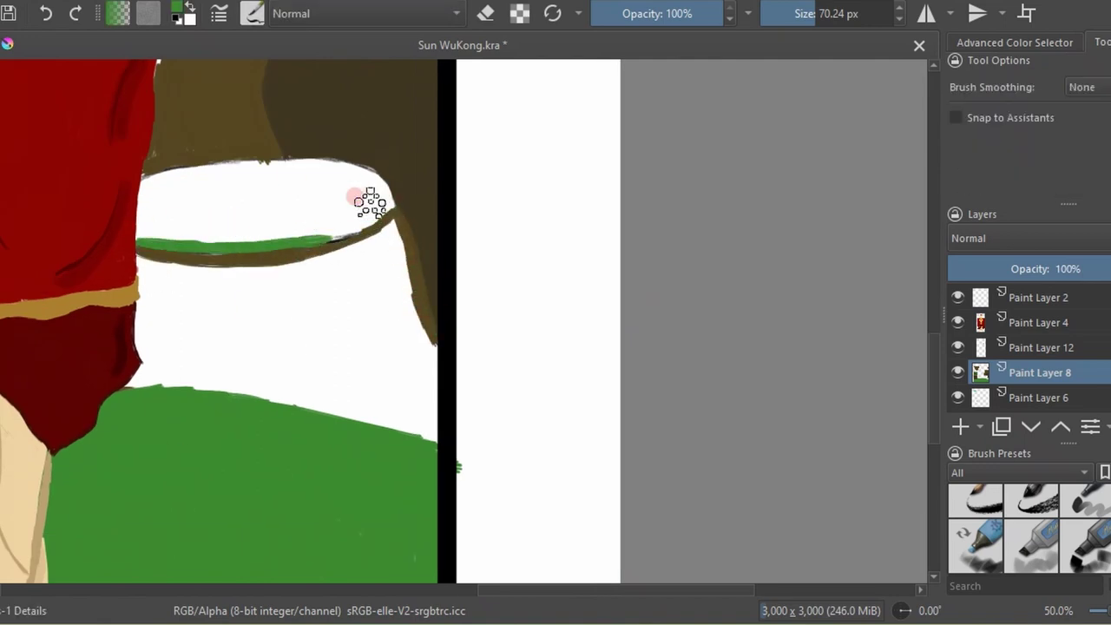
mouse_move(165, 170)
left_mouse_down()
mouse_move(330, 169)
mouse_move(258, 203)
mouse_move(318, 168)
mouse_move(360, 199)
left_mouse_up()
key("x")
left_click_drag(425, 343, 432, 429)
mouse_move(130, 382)
left_mouse_down()
mouse_move(217, 383)
mouse_move(404, 419)
mouse_move(417, 226)
mouse_move(356, 265)
left_mouse_up()
mouse_move(191, 246)
left_mouse_down()
mouse_move(298, 371)
mouse_move(287, 281)
mouse_move(310, 318)
mouse_move(385, 278)
left_mouse_up()
Add Paint Layer 13 and fill the floating rock brown with the brush.
scroll(455, 313, "down", 4)
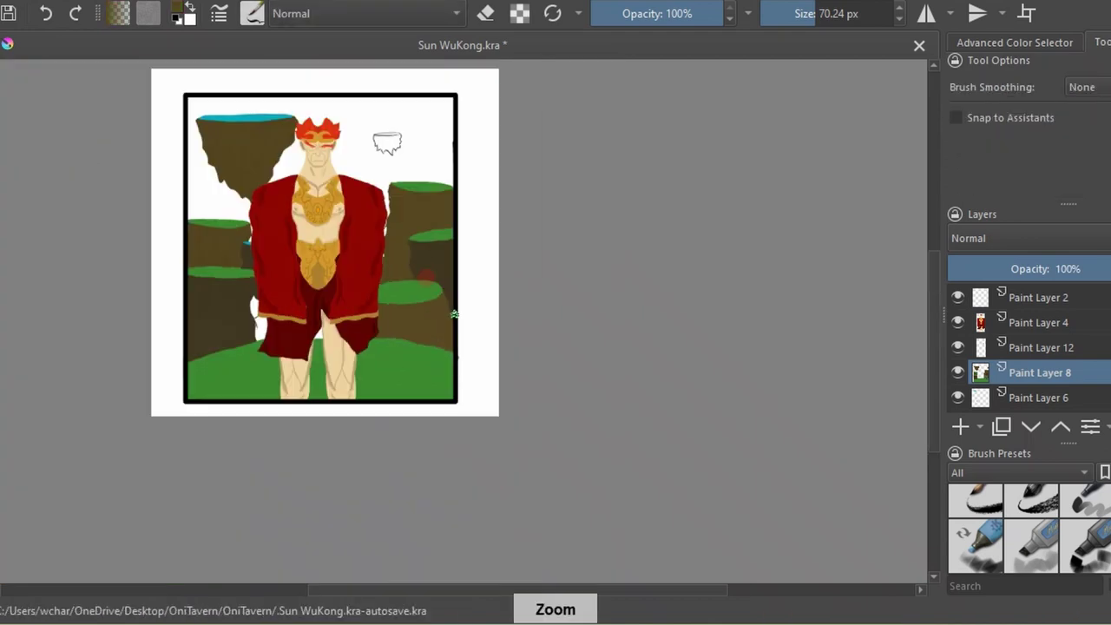
scroll(454, 314, "up", 3)
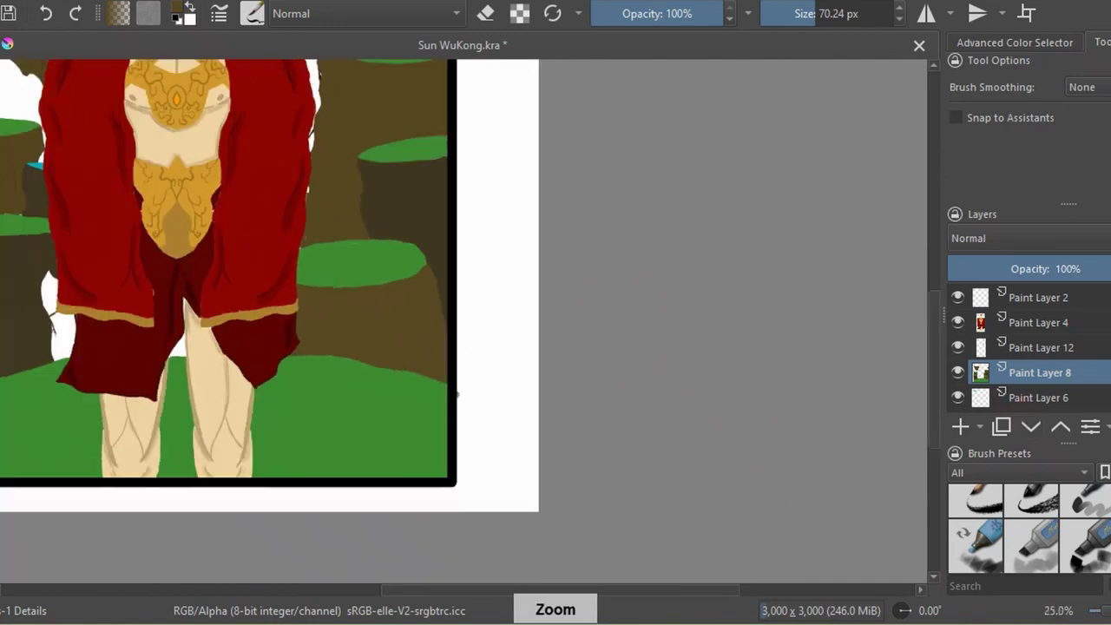
key("Insert")
scroll(605, 253, "up", 2)
key("b")
key("1")
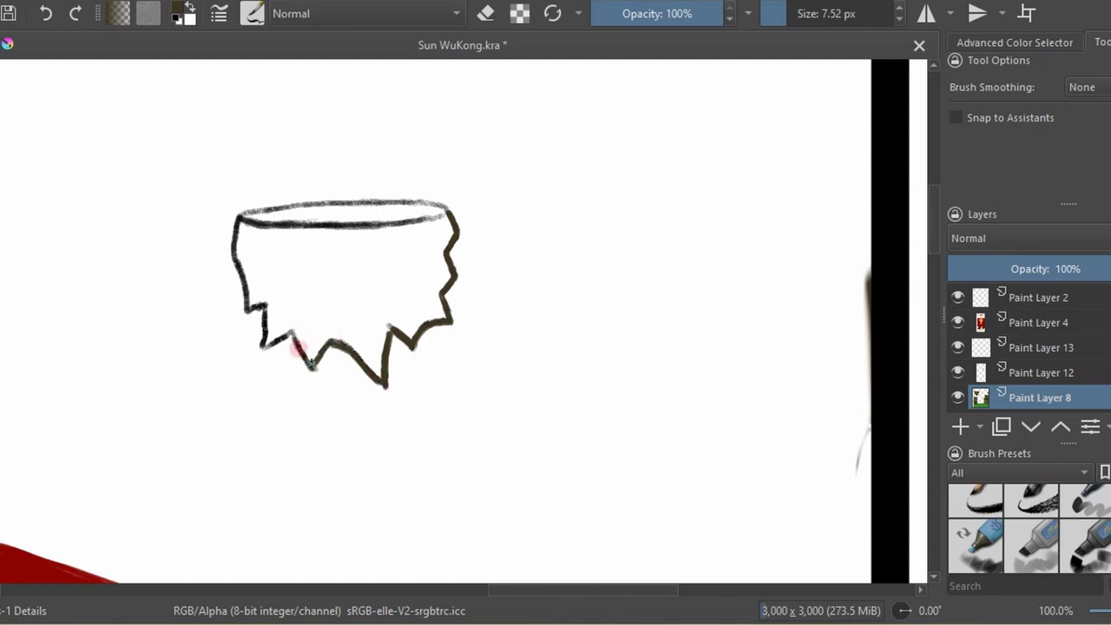
left_click_drag(773, 13, 833, 13)
mouse_move(238, 224)
left_mouse_down()
mouse_move(254, 304)
mouse_move(304, 343)
mouse_move(246, 251)
mouse_move(402, 243)
mouse_move(422, 261)
mouse_move(367, 318)
mouse_move(312, 328)
left_mouse_up()
Sample the grass green with a smaller brush and paint the floating rock's rim.
key("[")
key("[")
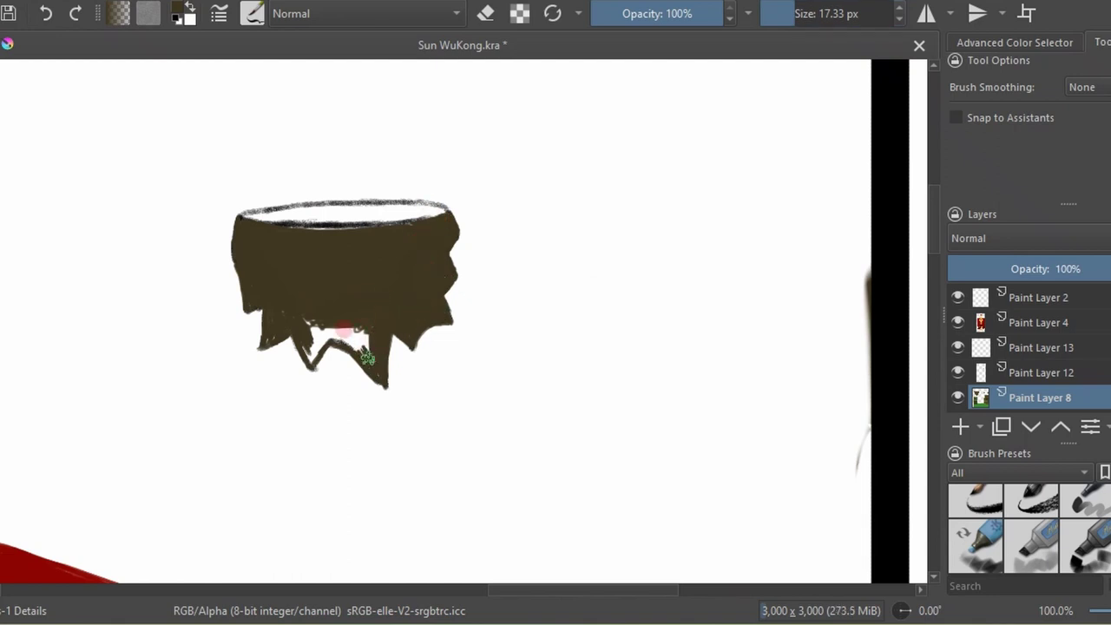
left_click_drag(311, 359, 203, 125)
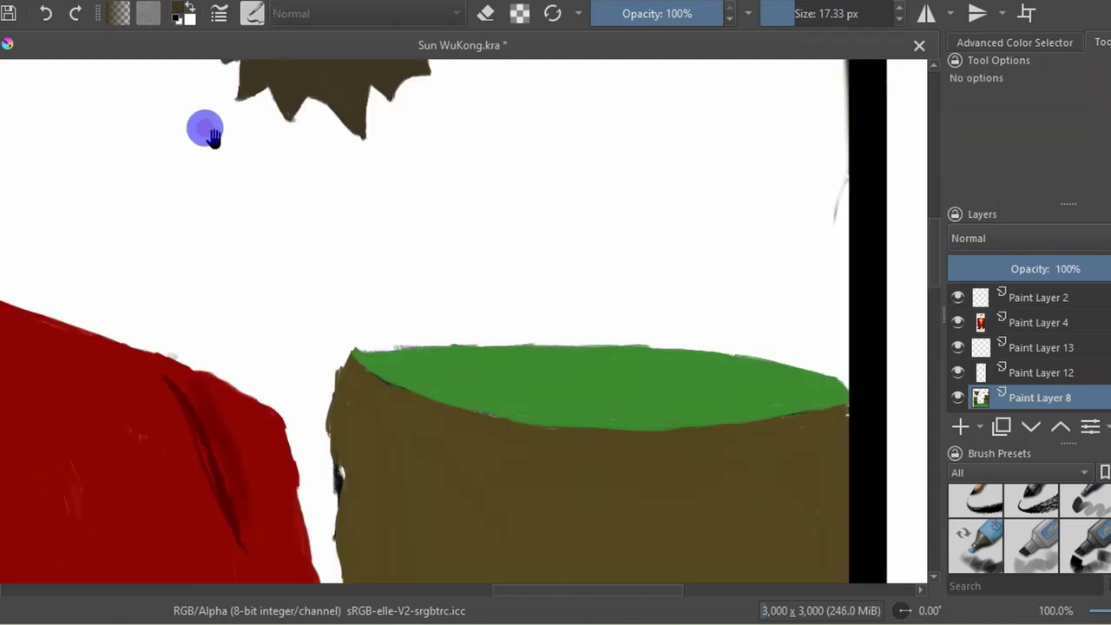
left_click(318, 416, "ctrl")
scroll(318, 417, "up", 5)
mouse_move(52, 356)
left_mouse_down()
mouse_move(173, 324)
mouse_move(82, 359)
mouse_move(599, 328)
left_mouse_up()
Move Paint Layer 13 just above Background and paint blue strokes across the sky.
scroll(598, 328, "down", 10)
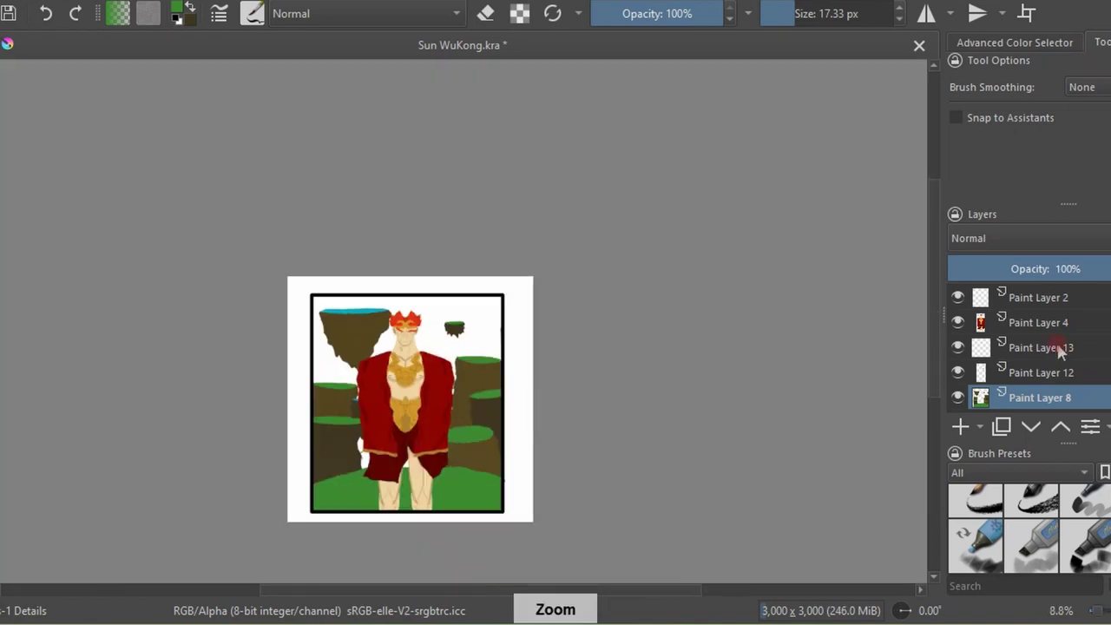
scroll(972, 369, "down", 1)
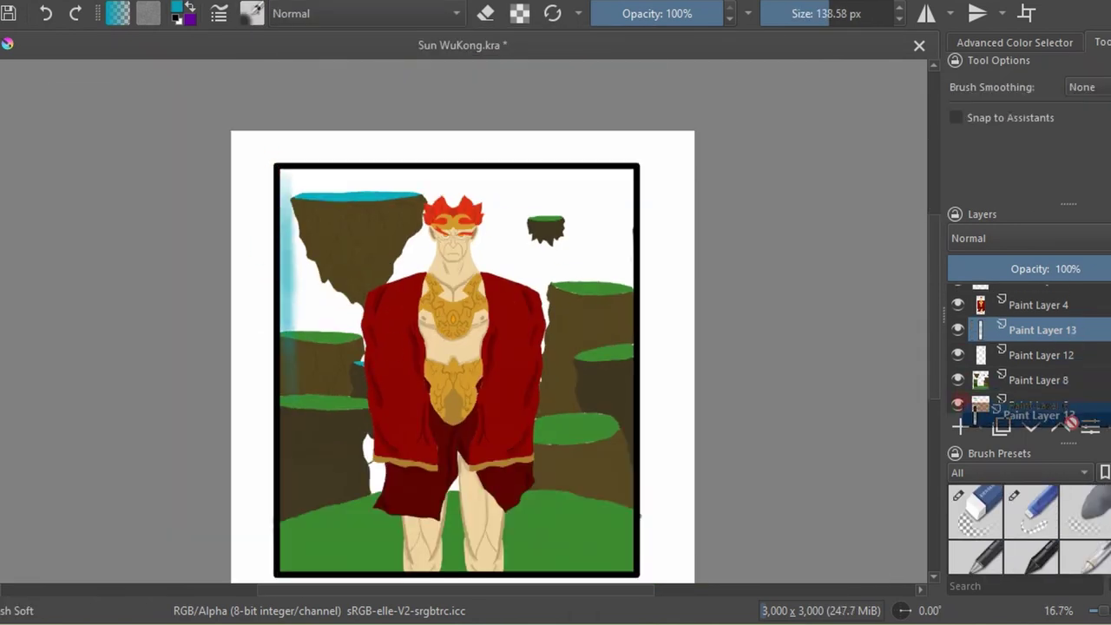
scroll(1034, 347, "down", 3)
left_click_drag(970, 325, 377, 452)
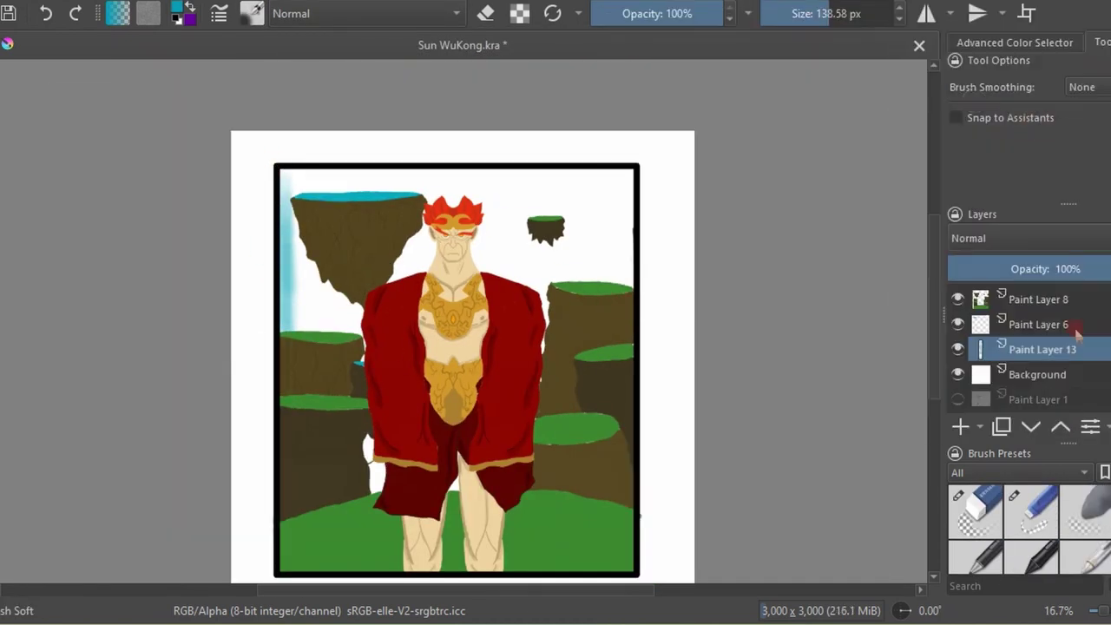
mouse_move(534, 284)
left_mouse_down()
mouse_move(298, 248)
mouse_move(412, 252)
mouse_move(565, 176)
mouse_move(627, 278)
mouse_move(602, 168)
mouse_move(541, 428)
mouse_move(292, 174)
mouse_move(401, 249)
mouse_move(605, 231)
mouse_move(374, 460)
mouse_move(287, 226)
mouse_move(577, 194)
mouse_move(295, 191)
mouse_move(417, 174)
mouse_move(625, 186)
mouse_move(443, 221)
mouse_move(608, 217)
left_mouse_up()
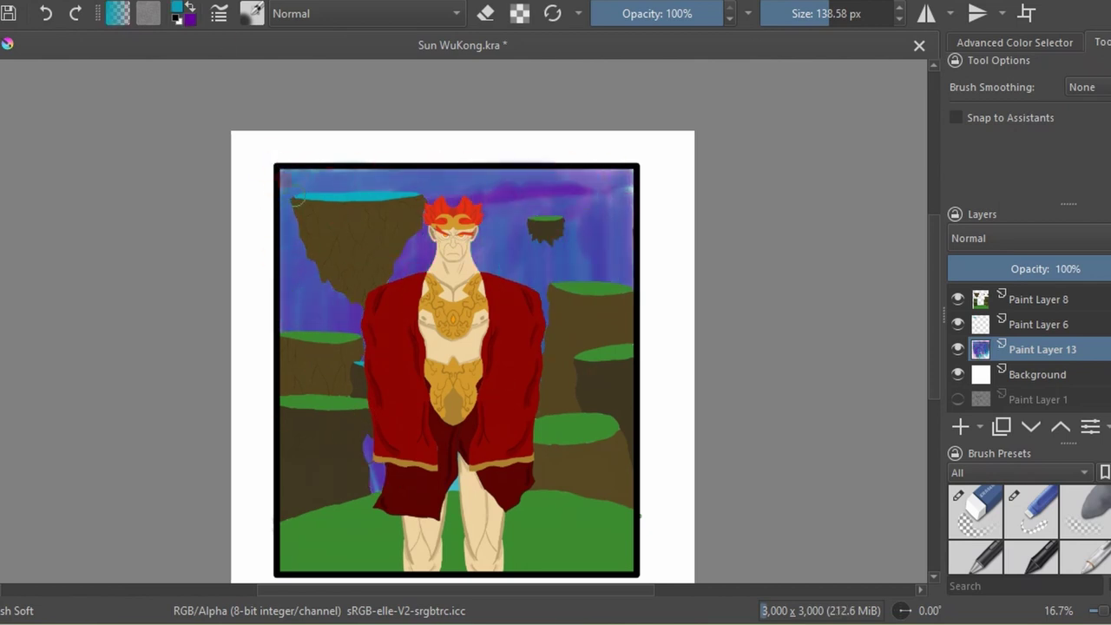
Paint purple strokes over the sky and smooth them with the Blend brush preset.
left_click(179, 9)
key("Return")
mouse_move(376, 173)
left_mouse_down()
mouse_move(304, 330)
mouse_move(607, 191)
mouse_move(296, 260)
left_mouse_up()
left_click(252, 13)
left_click(290, 213)
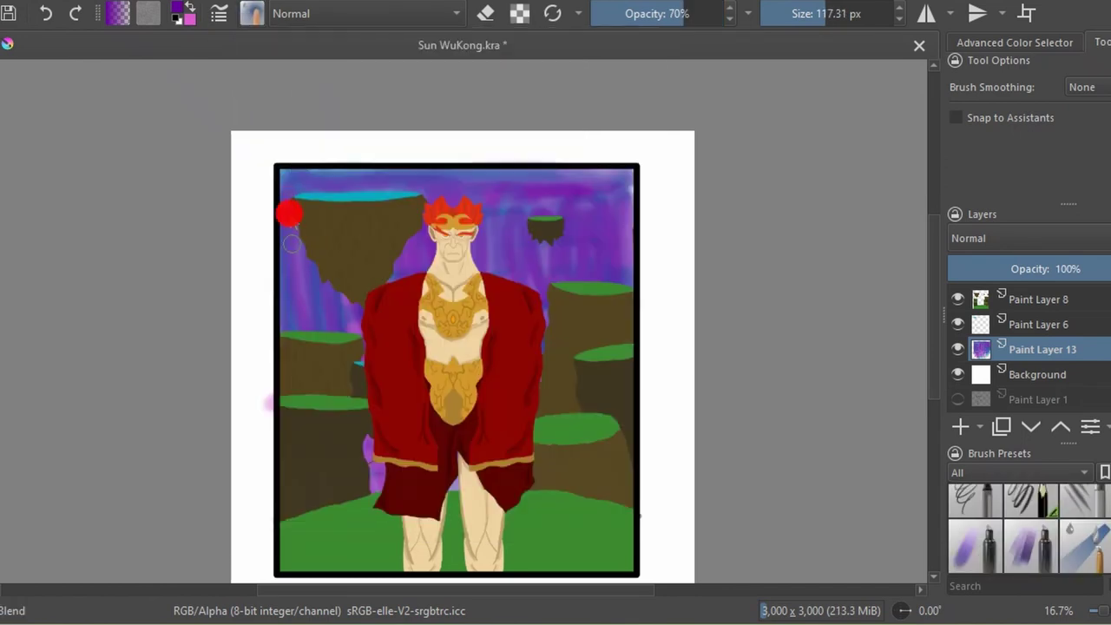
left_click_drag(612, 172, 544, 181)
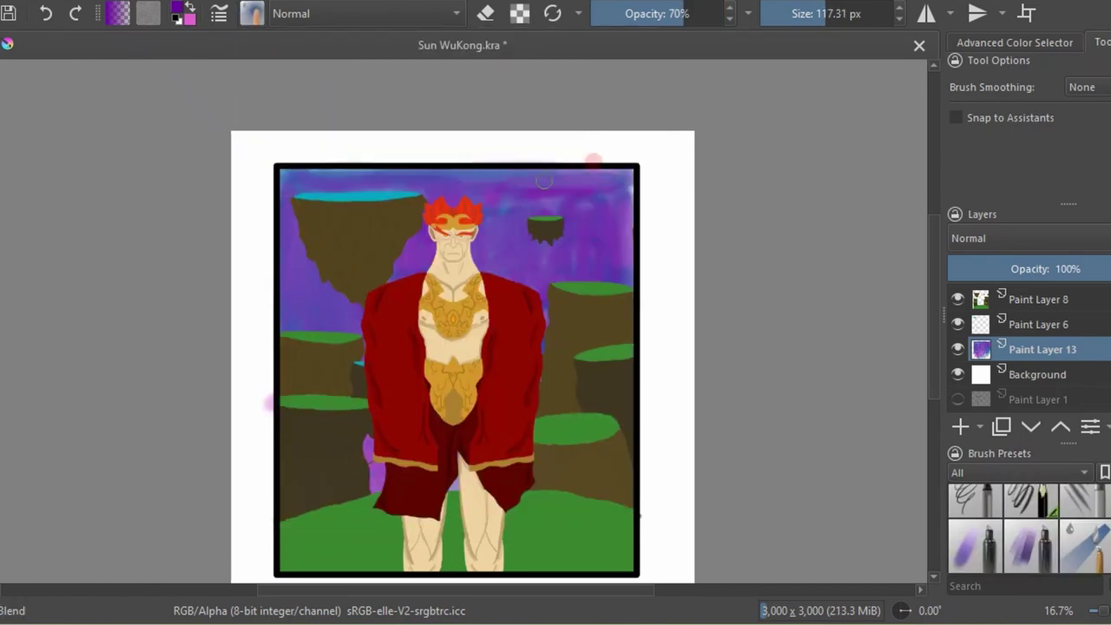
left_click_drag(283, 180, 409, 178)
left_click_drag(613, 173, 625, 278)
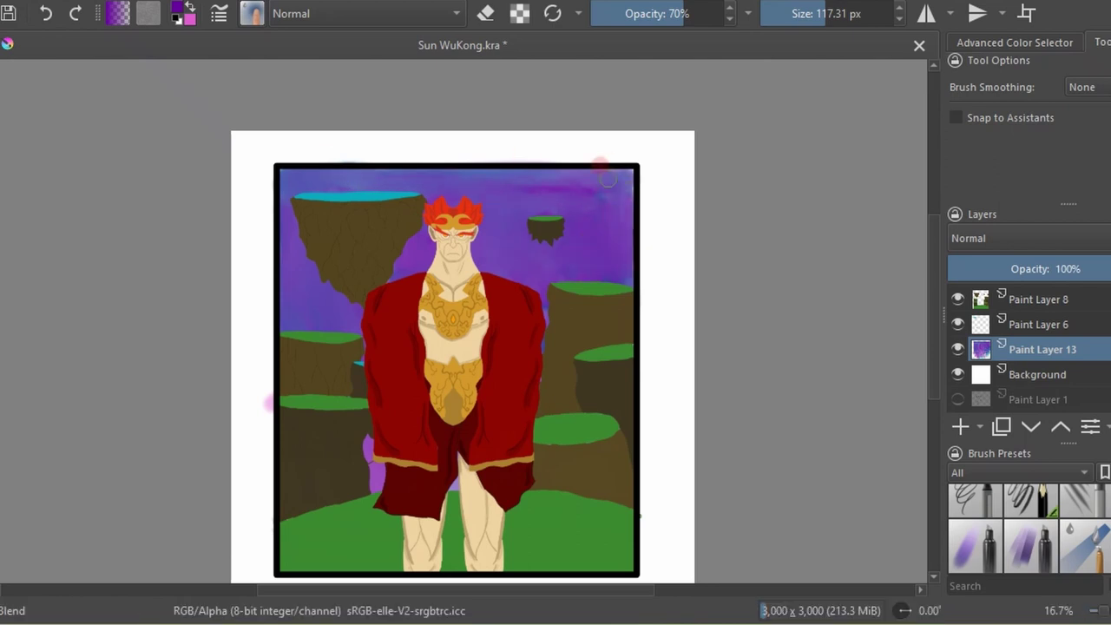
Select the Starfield spray brush preset and review the sky zoomed in and out.
left_click(252, 13)
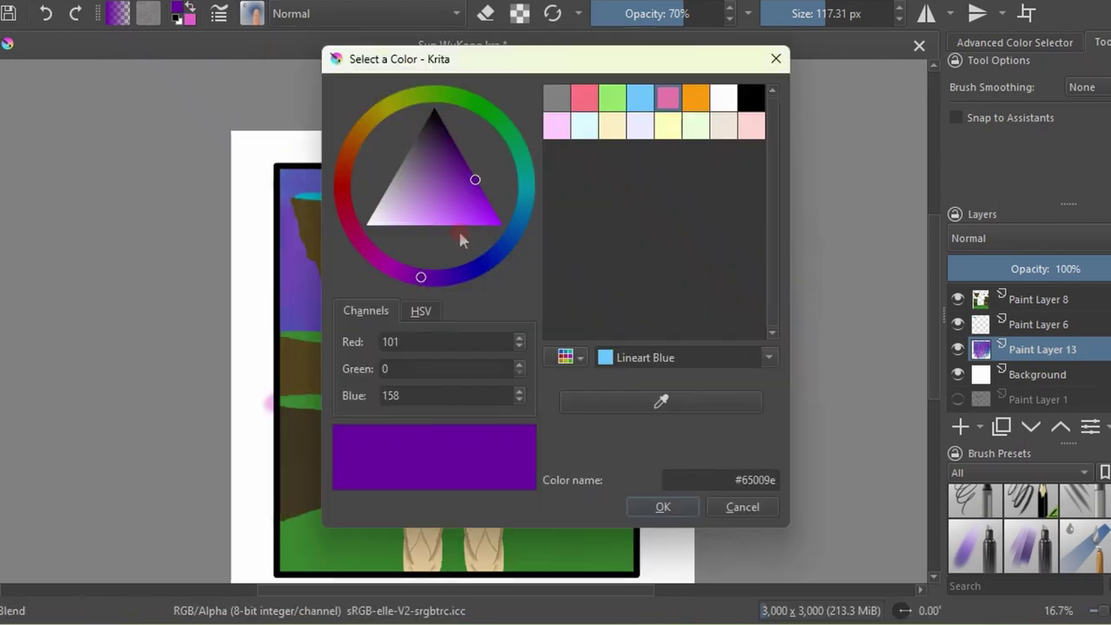
scroll(632, 436, "down", 5)
left_click(497, 376)
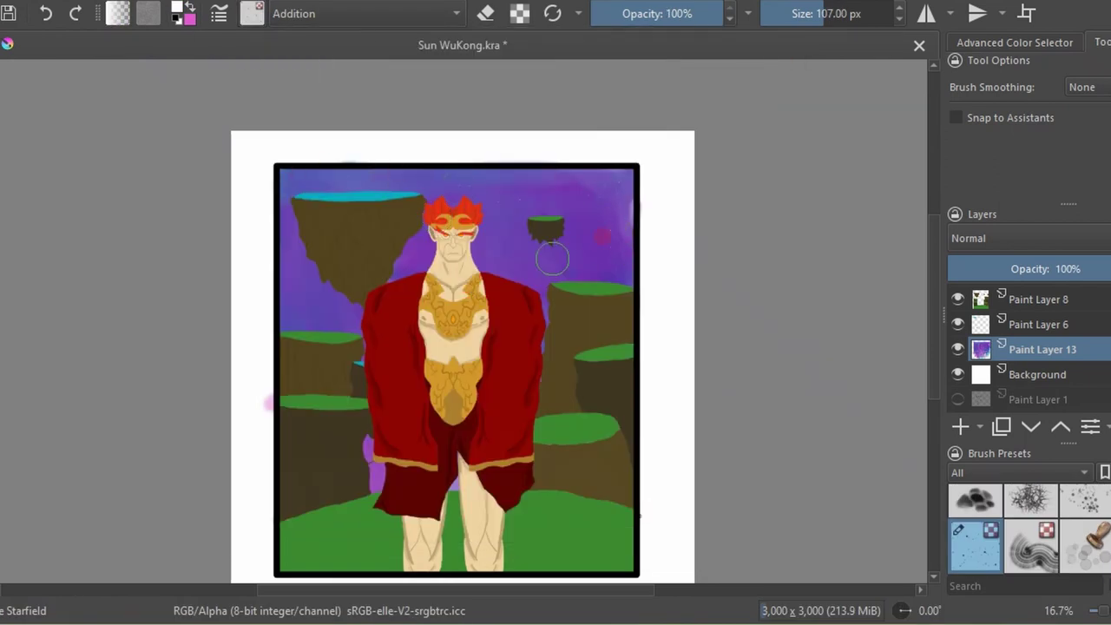
key("plus")
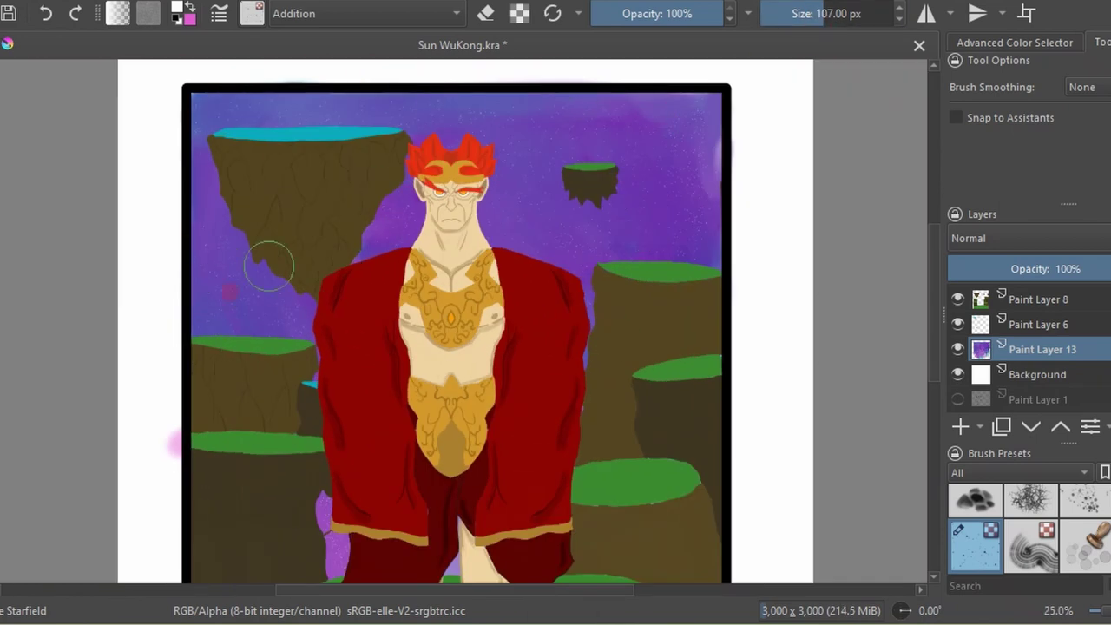
key("minus")
key("minus")
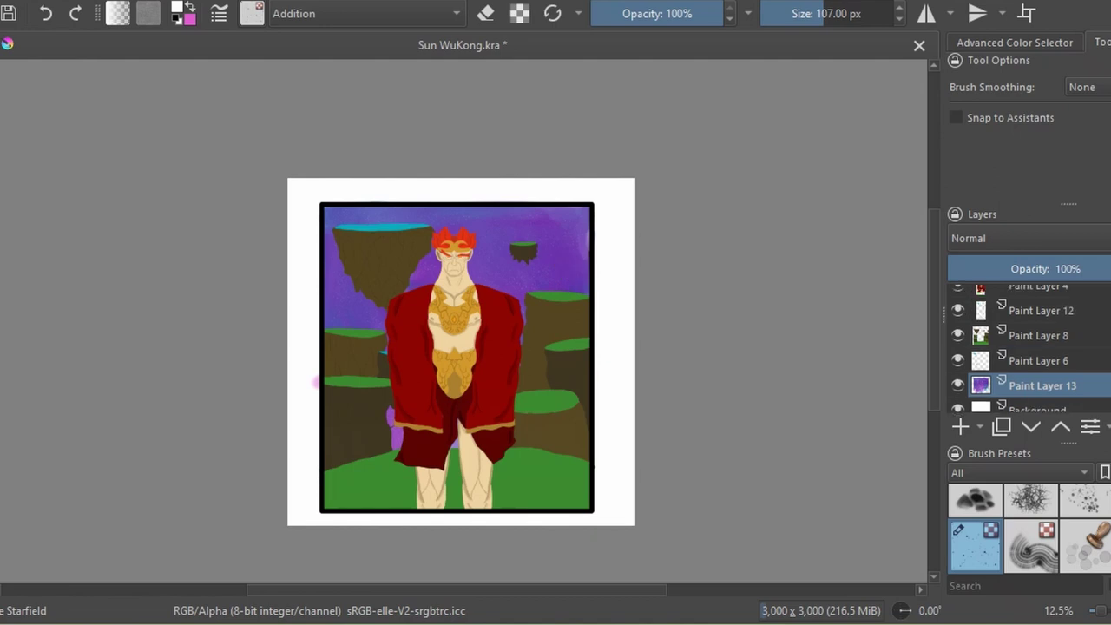
Make Paint Layer 12 active and choose a small detail brush preset.
scroll(1034, 347, "up", 2)
left_click(1042, 348)
left_click(252, 13)
left_click(434, 261)
Zoom in on the robe and rock pillar and pick options from the right-click popup.
key("plus")
key("plus")
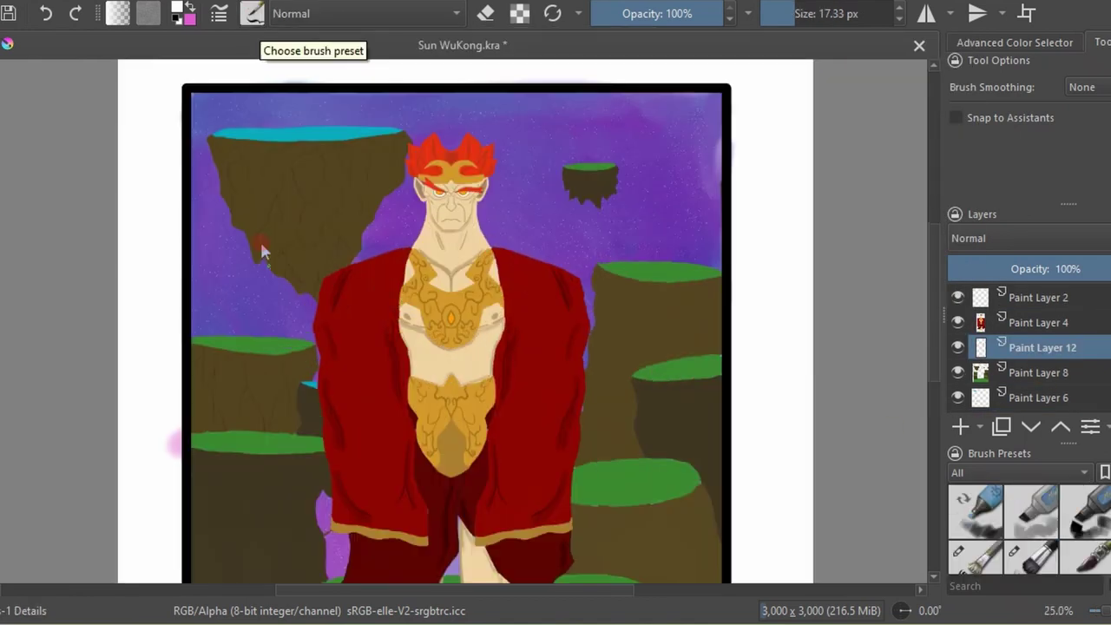
key("plus")
key("plus")
key("plus")
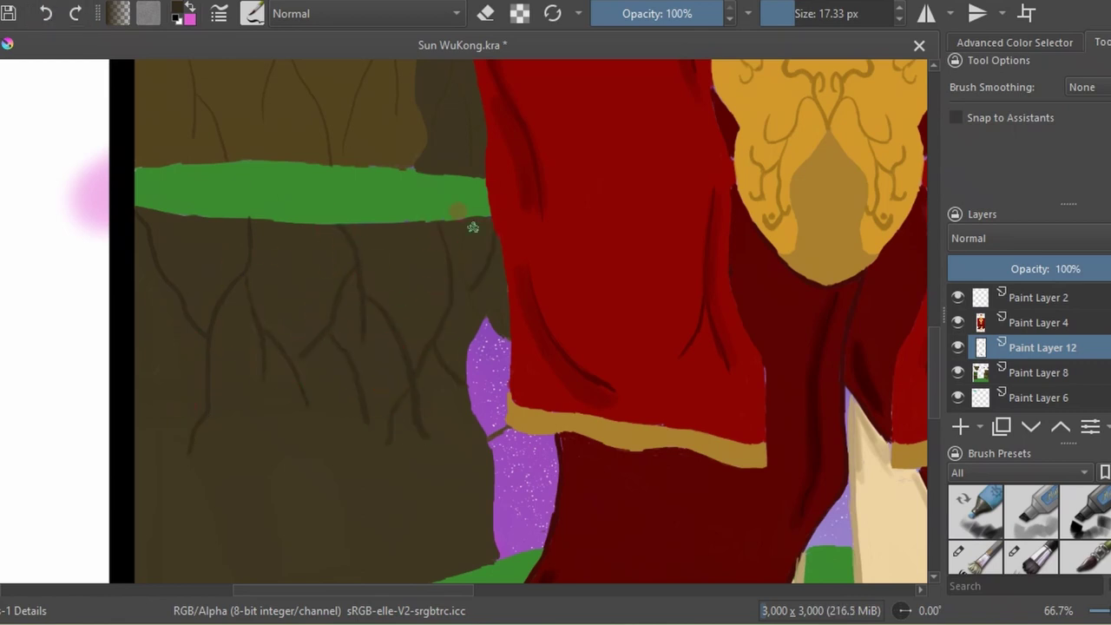
scroll(235, 447, "down", 3)
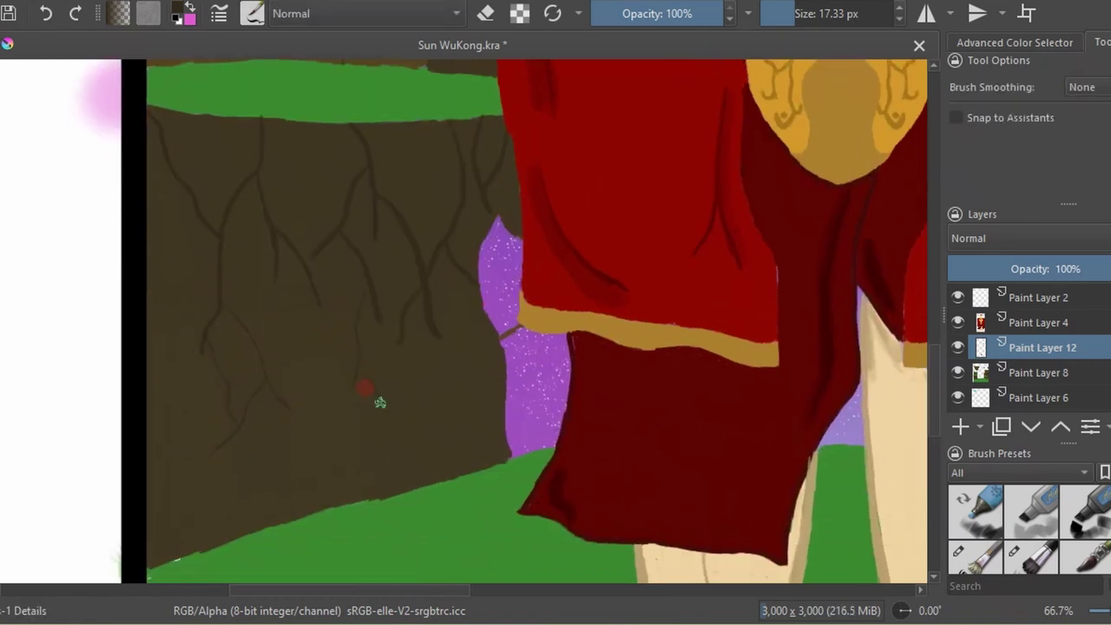
right_click(463, 402)
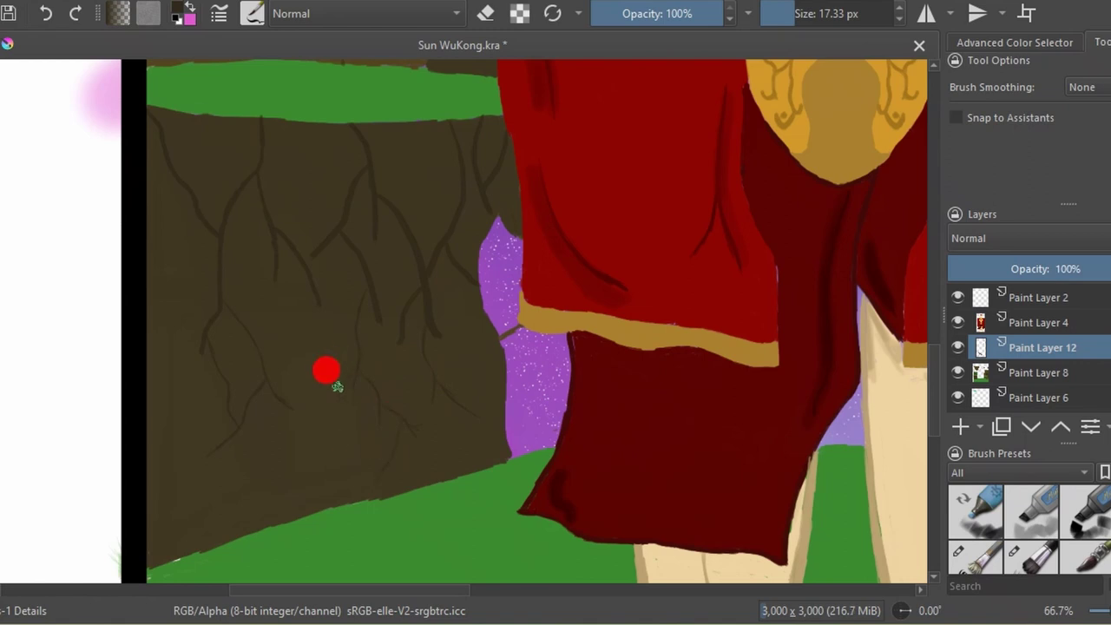
right_click(346, 458)
right_click(484, 377)
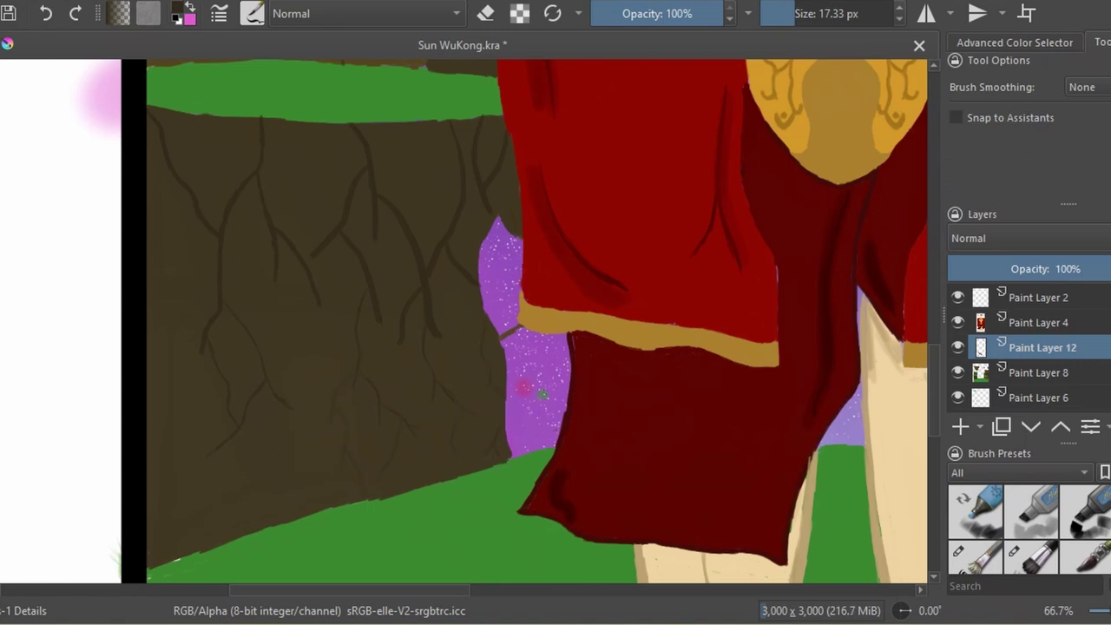
left_click(147, 464)
left_click(177, 216)
scroll(522, 175, "down", 4)
scroll(504, 409, "up", 6)
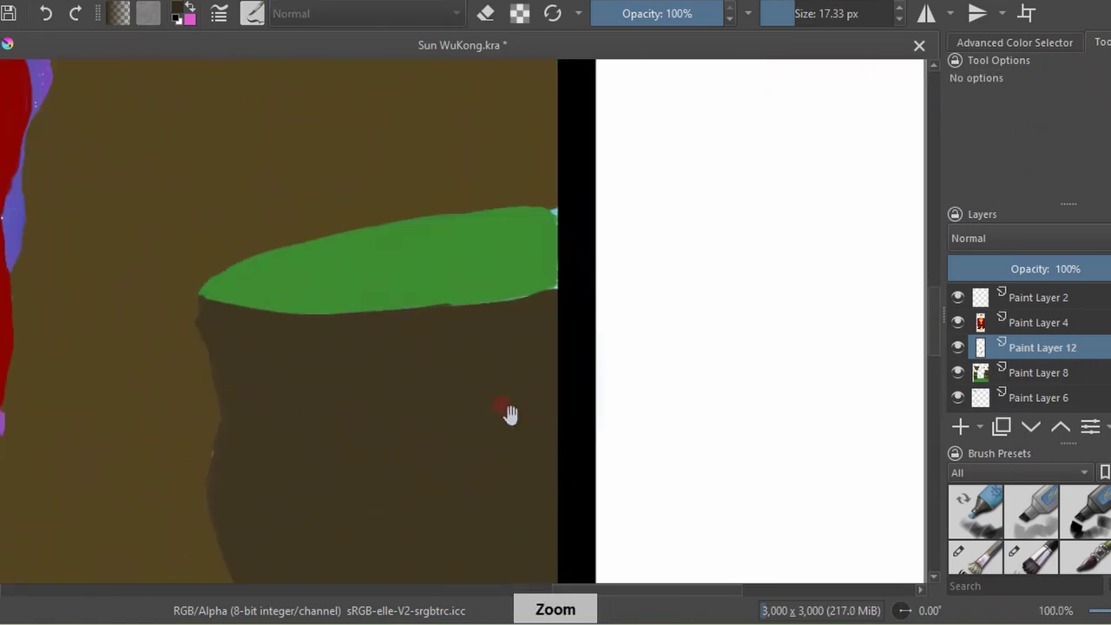
Draw dark outline and crack lines across the right pillar's trunk.
left_click(208, 280)
left_click_drag(207, 280, 213, 323)
right_click(216, 301)
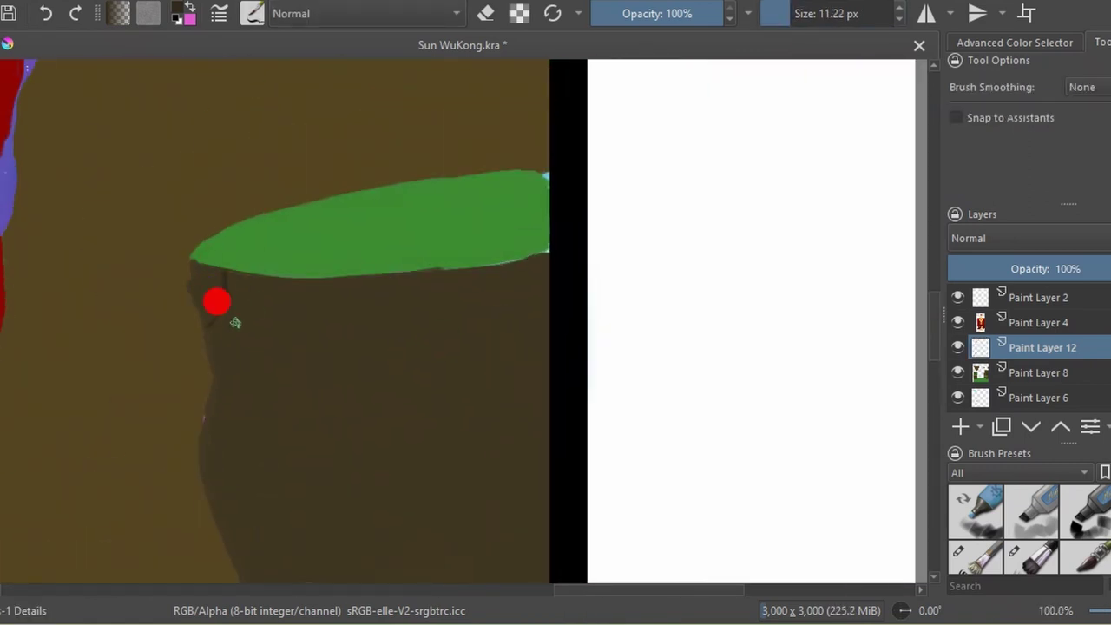
right_click(299, 316)
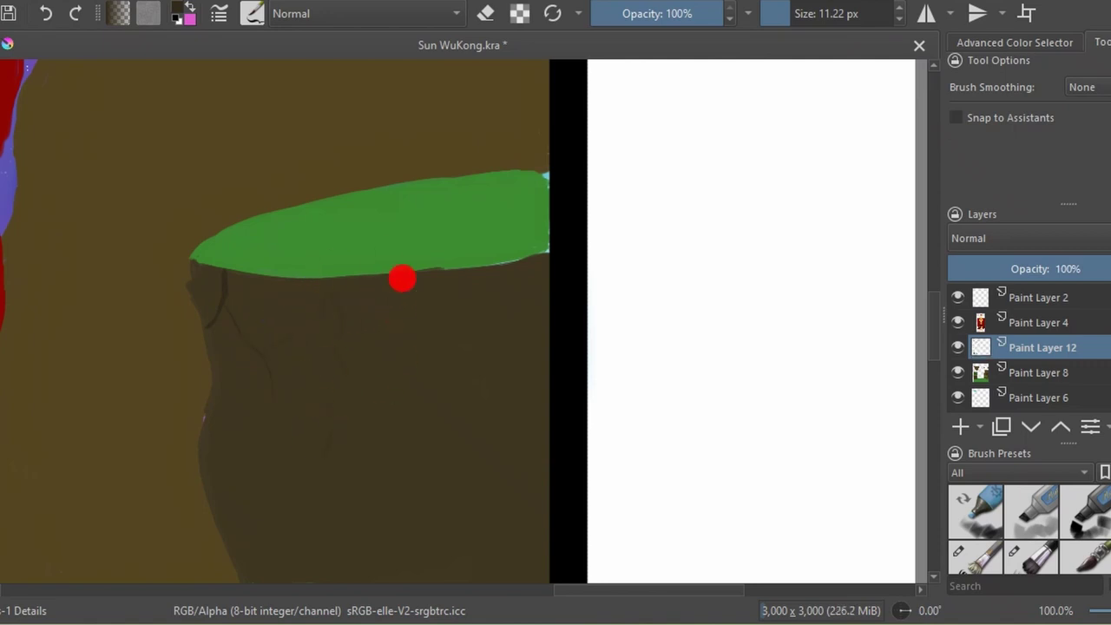
left_click_drag(427, 260, 377, 148)
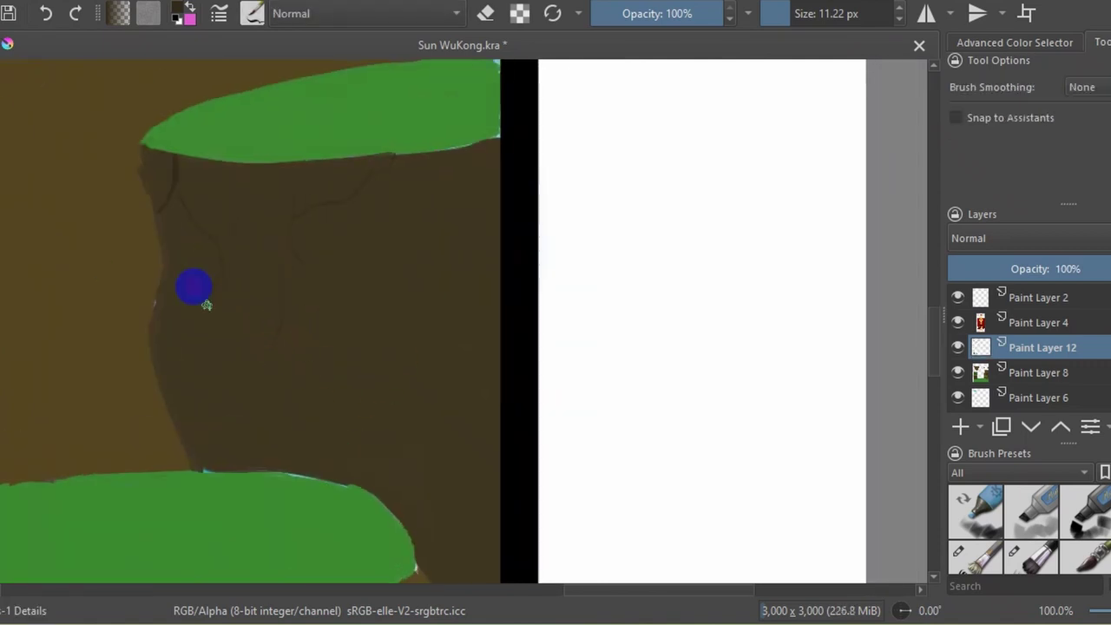
left_click_drag(221, 386, 265, 310)
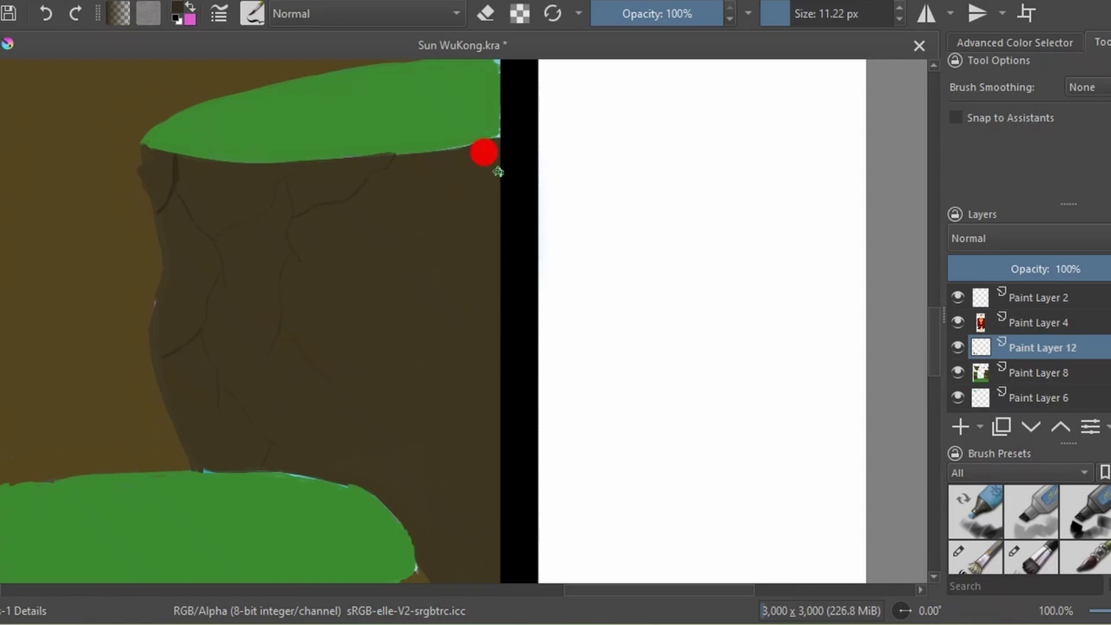
left_click_drag(498, 171, 469, 170)
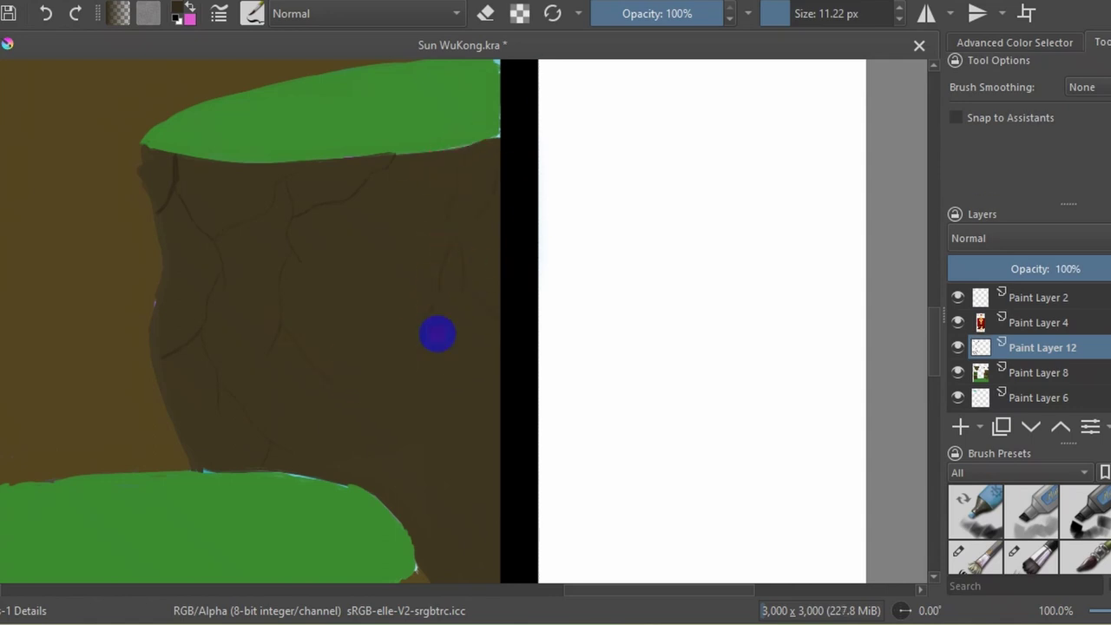
left_click_drag(438, 334, 395, 266)
left_click_drag(330, 209, 350, 189)
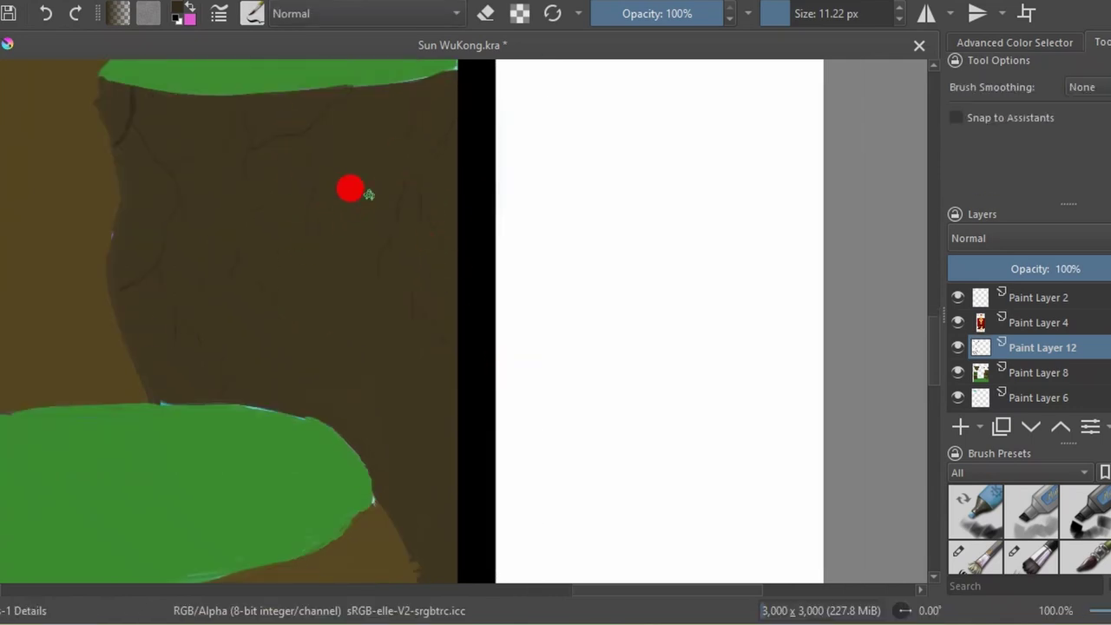
left_click_drag(404, 397, 326, 306)
left_click_drag(362, 415, 363, 501)
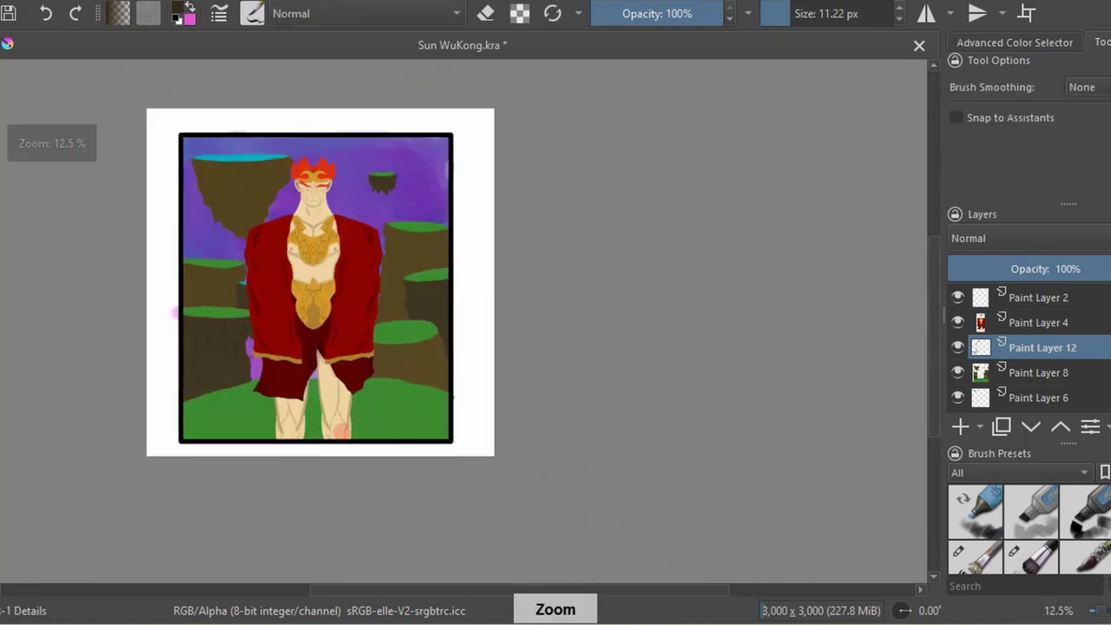
Add one more crack down the trunk, zoom out, and add Paint Layer 14.
scroll(281, 255, "down", 5)
scroll(460, 319, "up", 3)
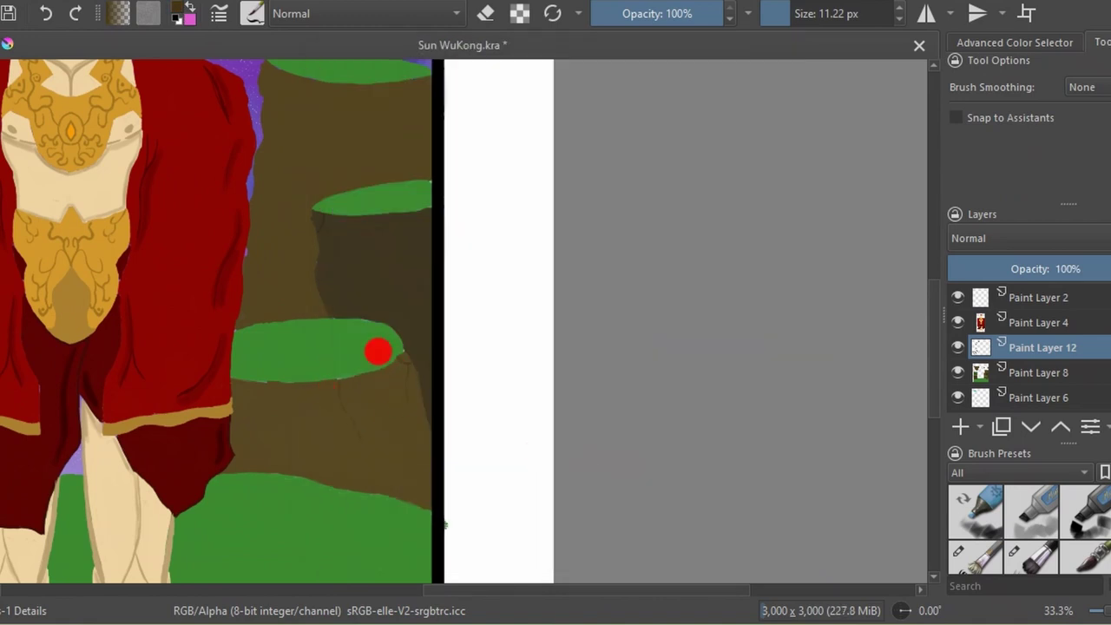
scroll(293, 384, "up", 2)
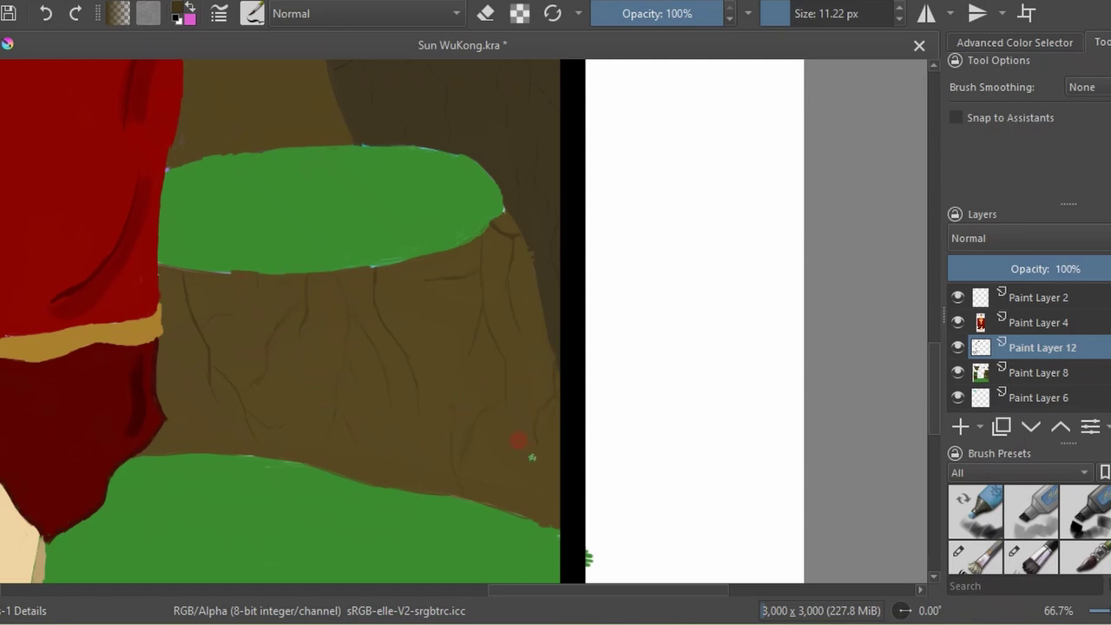
scroll(389, 248, "down", 2)
scroll(446, 359, "up", 1)
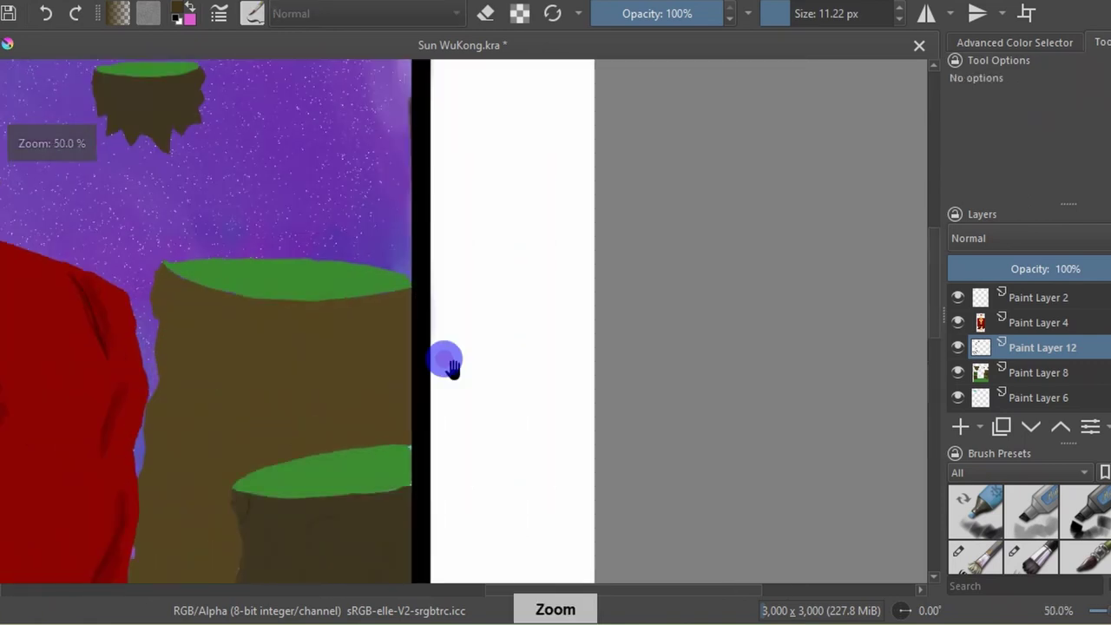
scroll(446, 359, "up", 1)
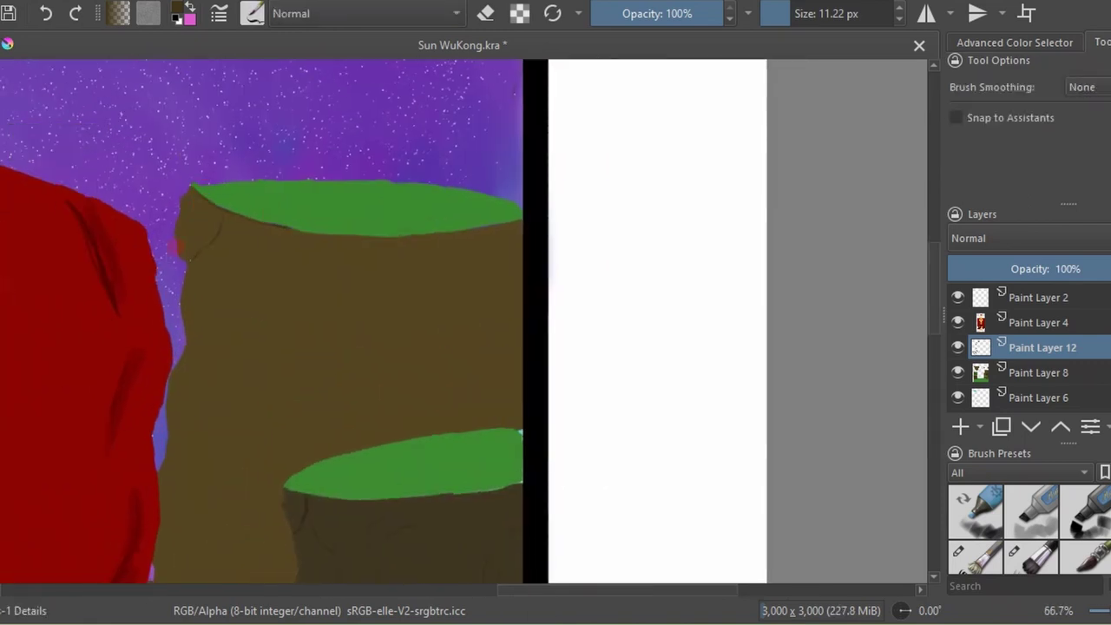
scroll(201, 274, "down", 3)
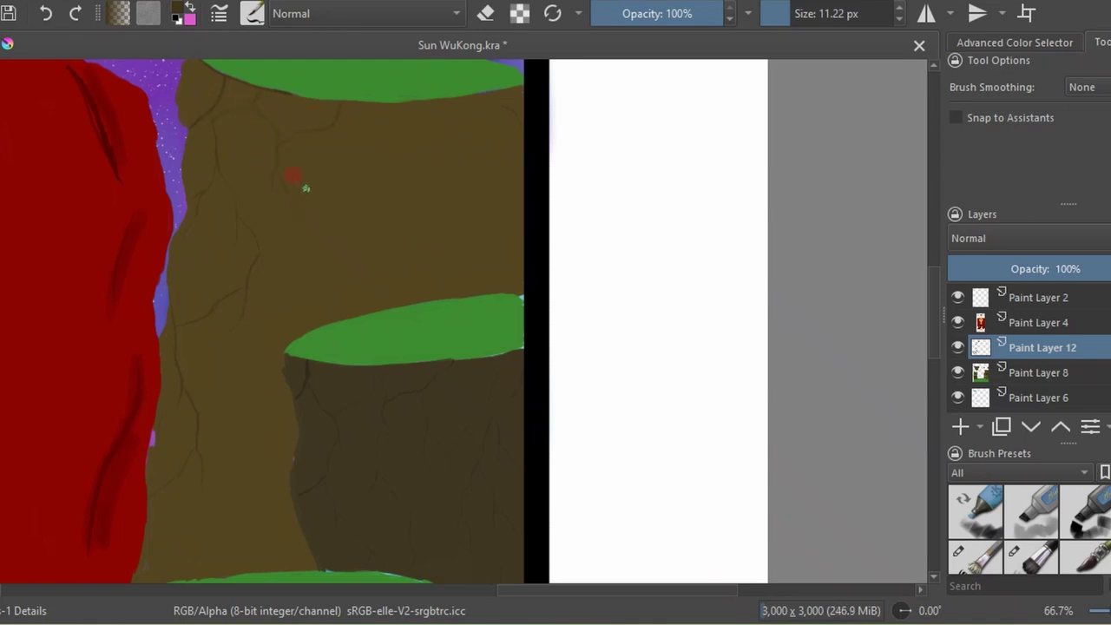
left_click_drag(308, 236, 300, 285)
scroll(316, 386, "down", 3)
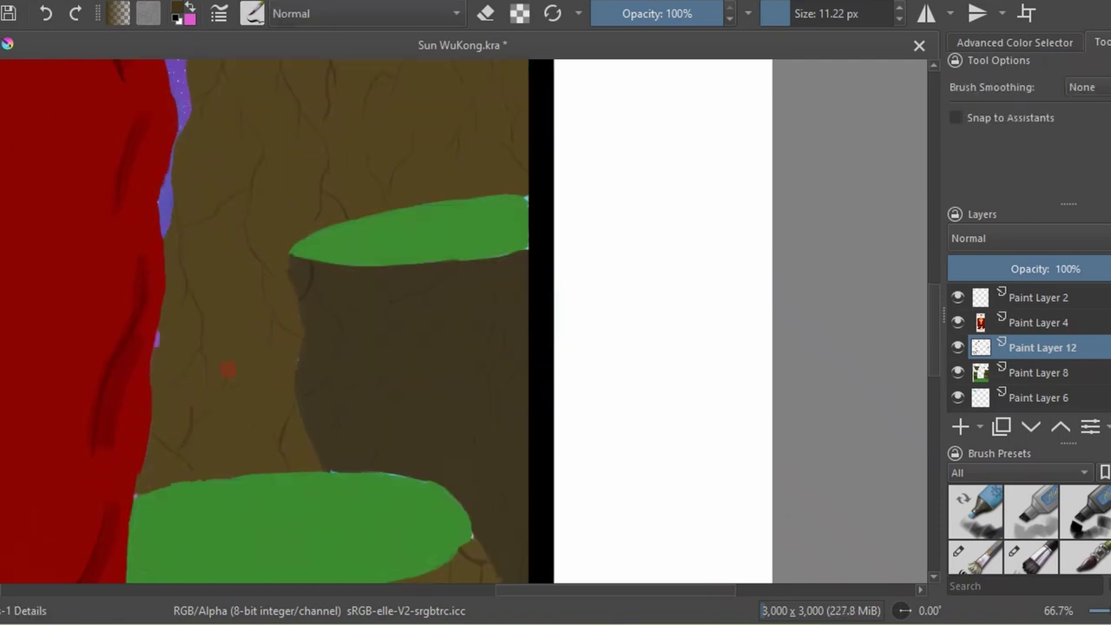
key("minus")
key("minus")
key("minus")
key("Insert")
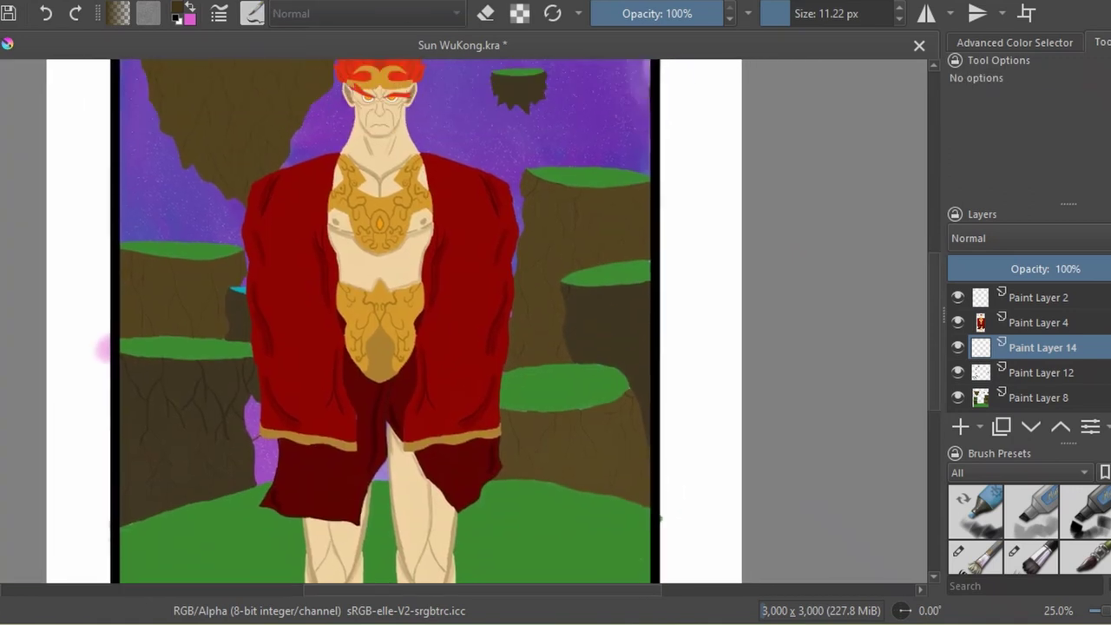
Paint leafy texture across the bottom grass in green with the Vegetation brush preset.
left_click(184, 11)
left_click(665, 506)
left_click(183, 513, "ctrl")
left_click(252, 13)
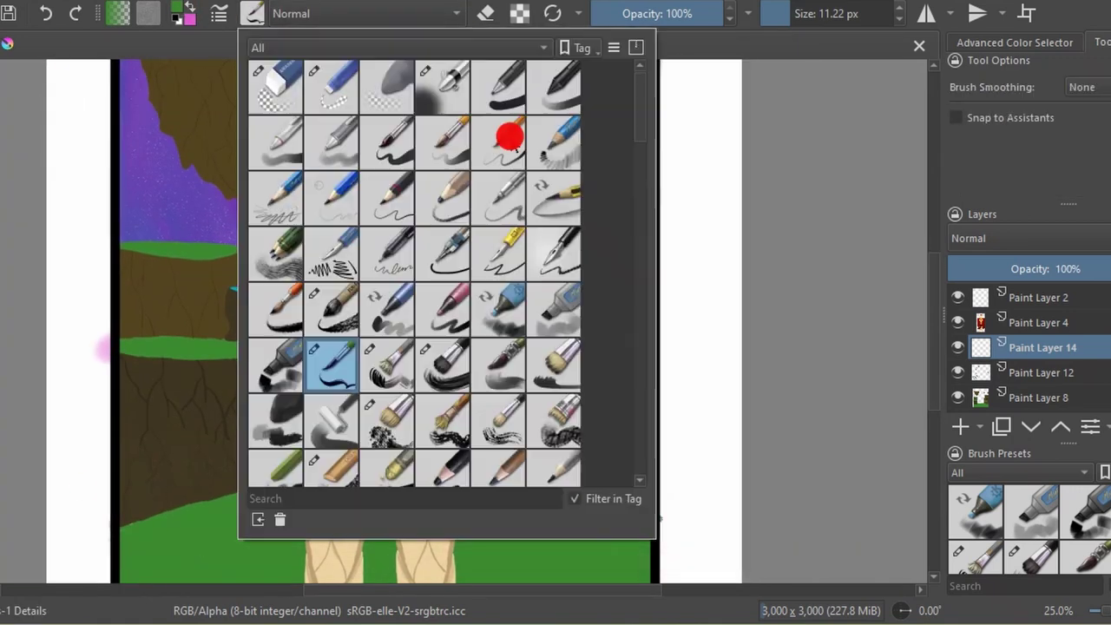
left_click_drag(639, 104, 665, 414)
left_click(545, 293)
left_click(184, 10)
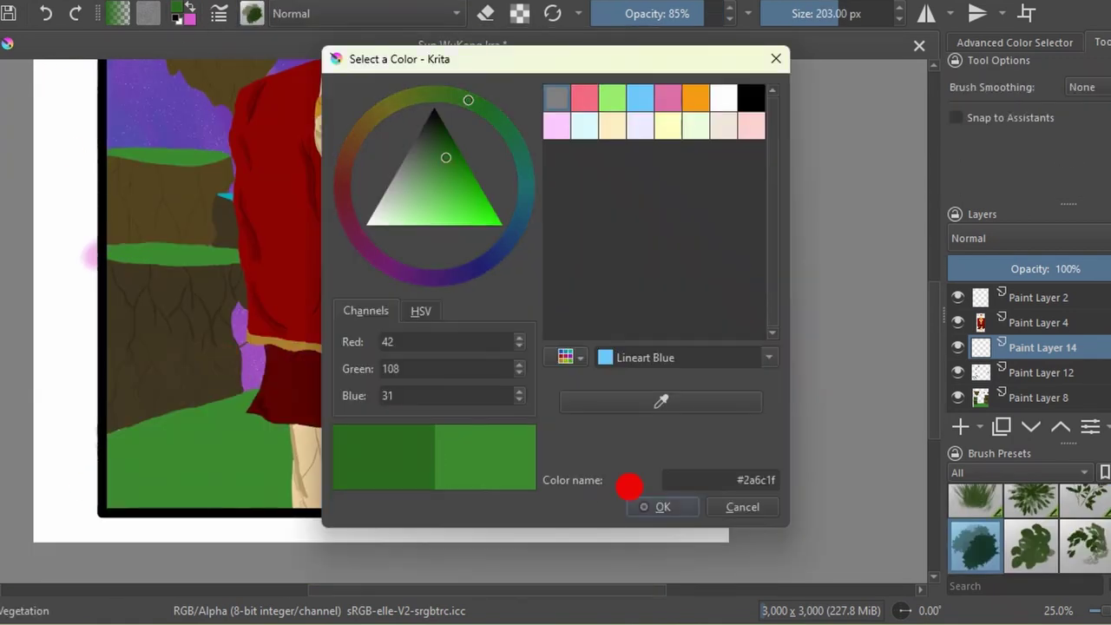
left_click(659, 506)
mouse_move(121, 460)
left_mouse_down()
mouse_move(598, 477)
mouse_move(606, 467)
mouse_move(417, 392)
mouse_move(240, 399)
mouse_move(469, 508)
left_mouse_up()
With a smaller brush, add darker vegetation to the right platform and left grass top.
key("bracketleft")
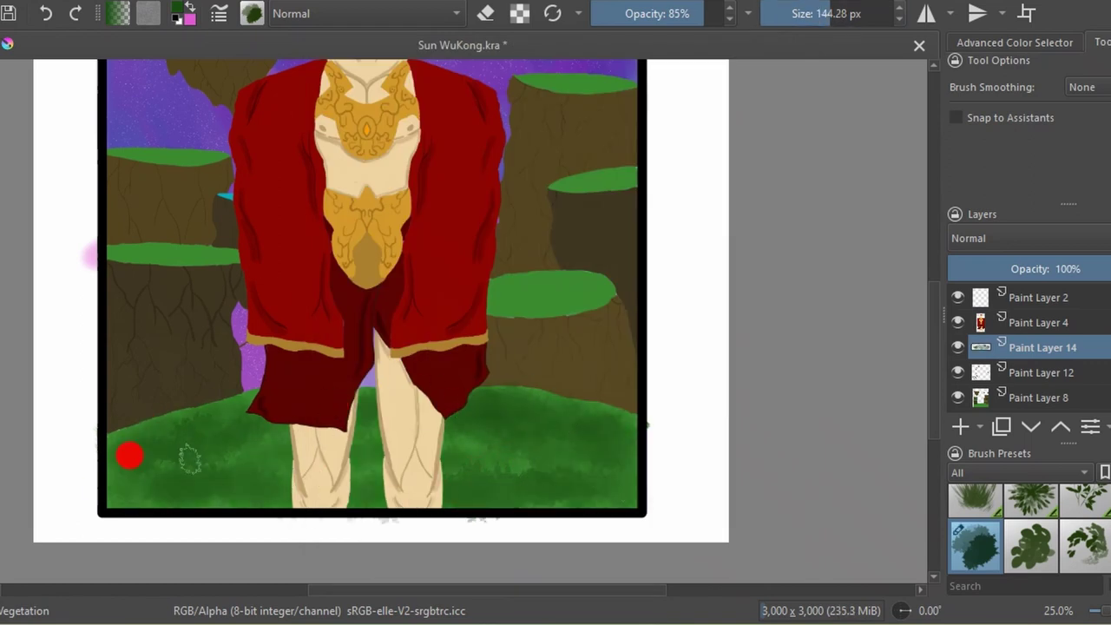
scroll(593, 278, "up", 5)
key("bracketleft")
key("bracketleft")
mouse_move(669, 374)
left_mouse_down()
mouse_move(191, 367)
mouse_move(496, 306)
mouse_move(521, 322)
left_mouse_up()
scroll(521, 322, "down", 5)
scroll(297, 235, "up", 5)
key("bracketleft")
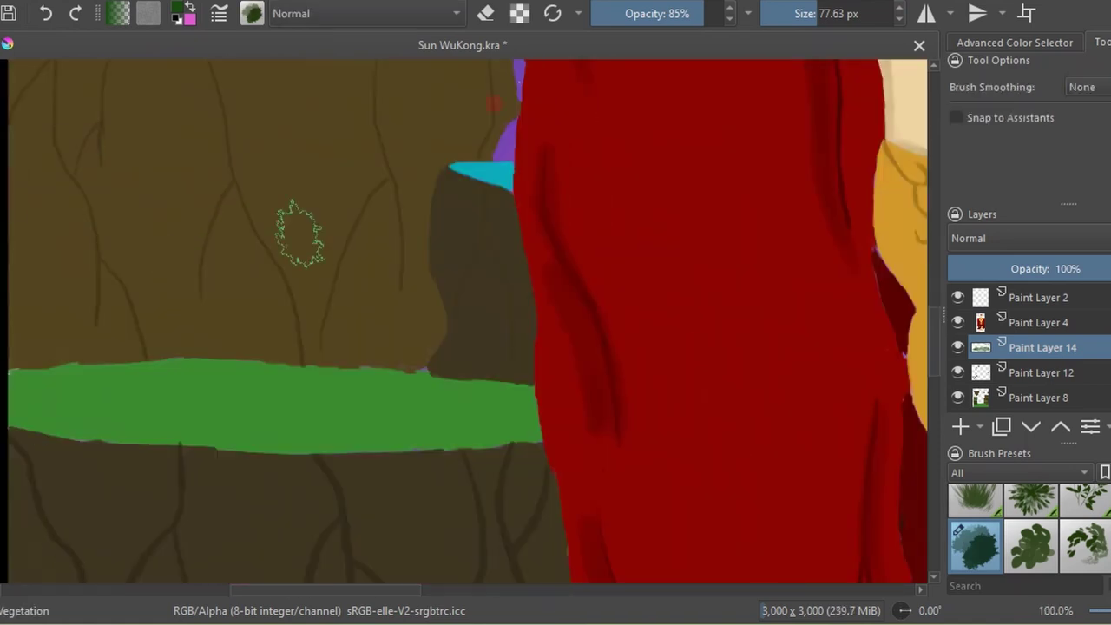
mouse_move(34, 417)
left_mouse_down()
mouse_move(390, 424)
mouse_move(81, 372)
mouse_move(260, 391)
mouse_move(397, 360)
mouse_move(390, 420)
left_mouse_up()
scroll(291, 376, "down", 5)
scroll(291, 376, "up", 4)
Swap colours and texture the small platform's and another platform's grass with darker strokes.
key("x")
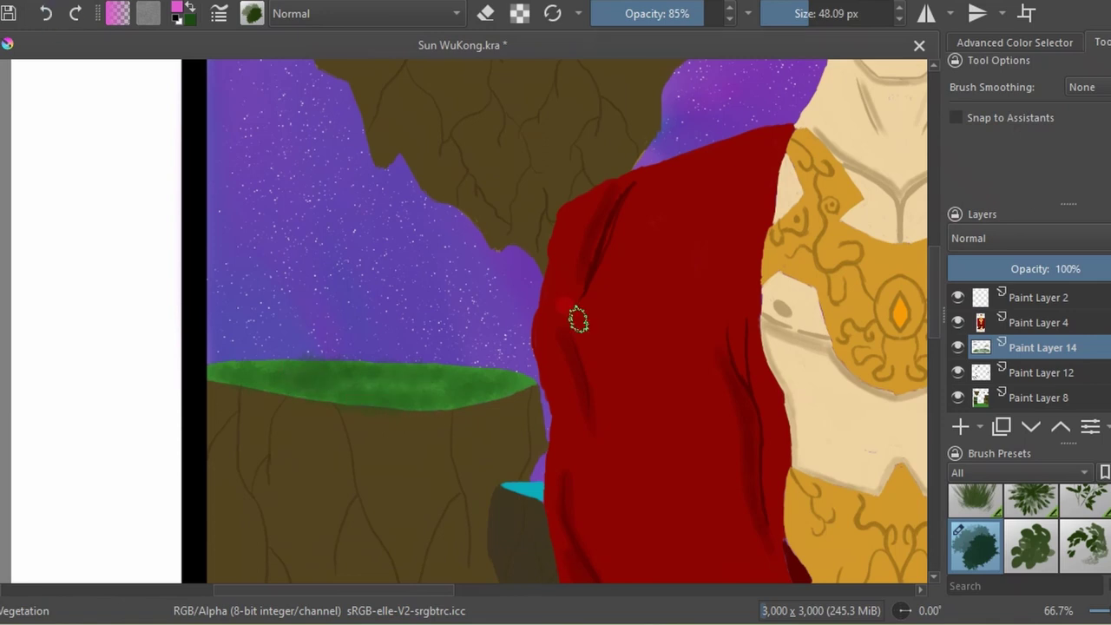
scroll(579, 320, "down", 4)
scroll(484, 199, "up", 6)
key("bracketleft")
key("bracketleft")
key("bracketleft")
left_click_drag(575, 376, 327, 401)
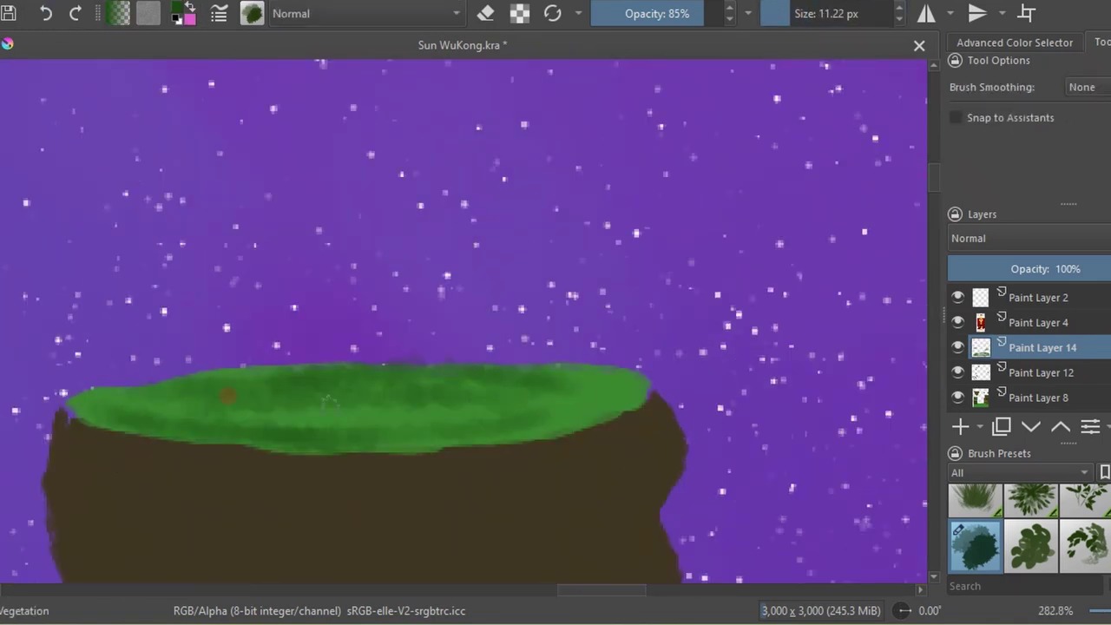
mouse_move(227, 396)
left_mouse_down()
mouse_move(521, 385)
mouse_move(171, 413)
mouse_move(881, 409)
mouse_move(427, 379)
mouse_move(625, 366)
mouse_move(665, 417)
left_mouse_up()
scroll(347, 391, "down", 6)
scroll(155, 392, "up", 5)
key("bracketright")
key("bracketright")
key("bracketright")
scroll(665, 417, "down", 4)
scroll(748, 255, "up", 4)
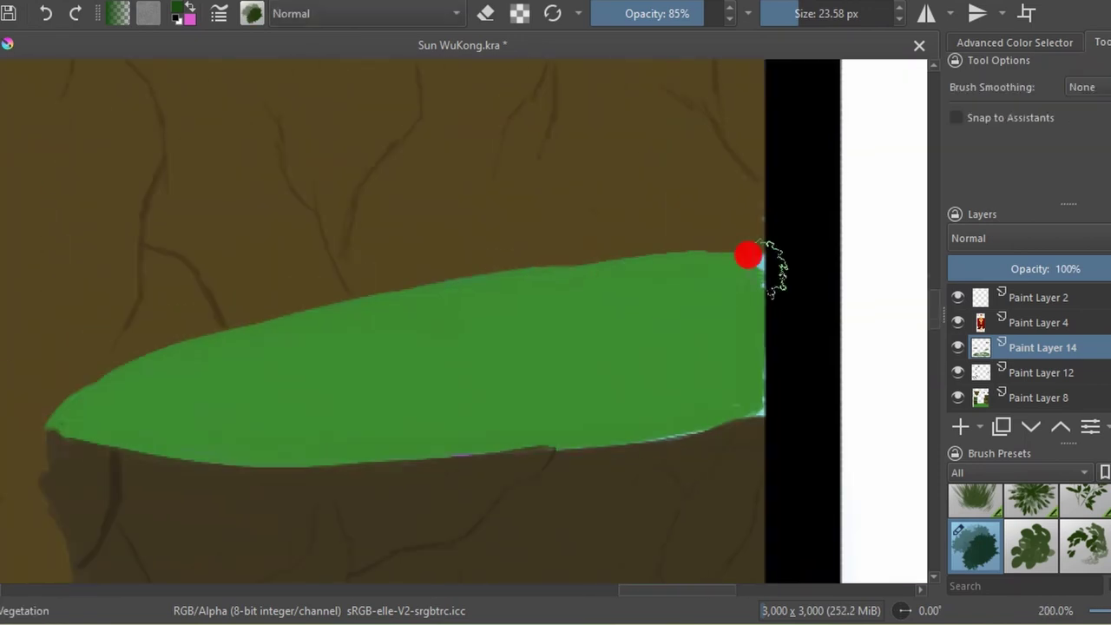
mouse_move(748, 255)
left_mouse_down()
mouse_move(87, 408)
mouse_move(310, 392)
left_mouse_up()
Switch to the Water brush preset and paint rippling reflections on the floating rock's water.
scroll(310, 391, "down", 7)
left_click_drag(216, 340, 375, 417)
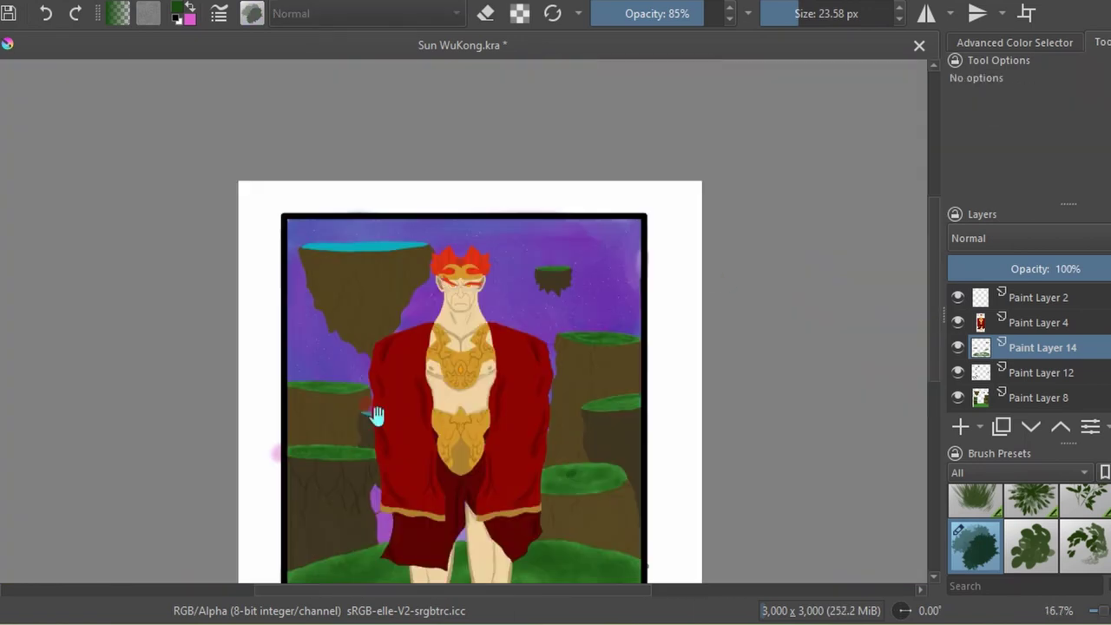
scroll(359, 223, "up", 4)
right_click(473, 208)
left_click(251, 13)
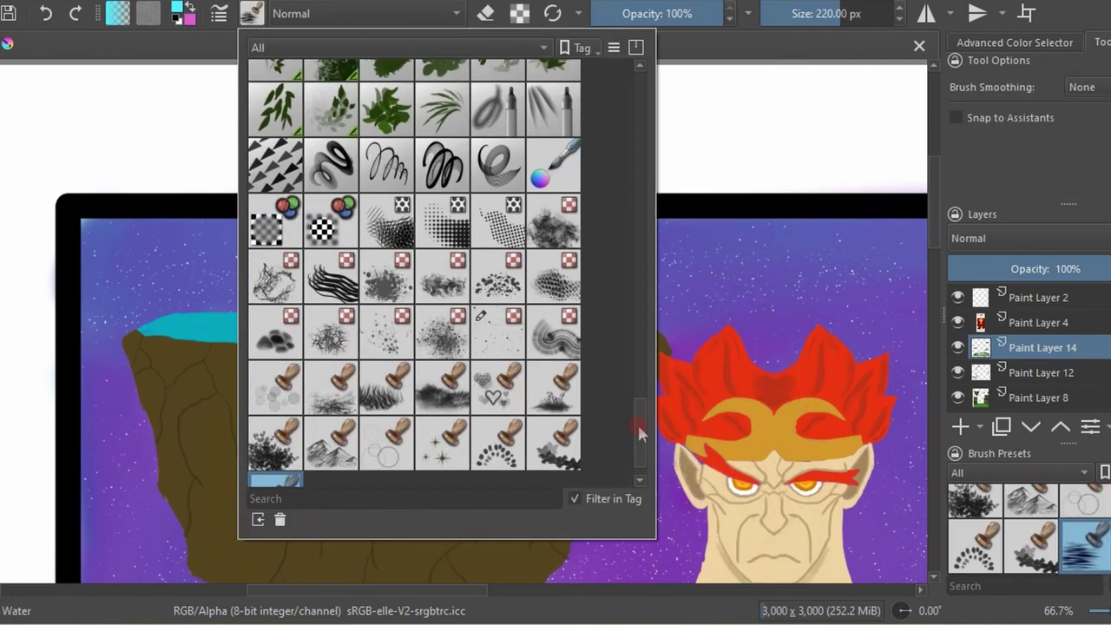
scroll(641, 432, "up", 2)
mouse_move(669, 290)
left_mouse_down()
mouse_move(431, 299)
mouse_move(626, 322)
left_mouse_up()
scroll(432, 299, "down", 1)
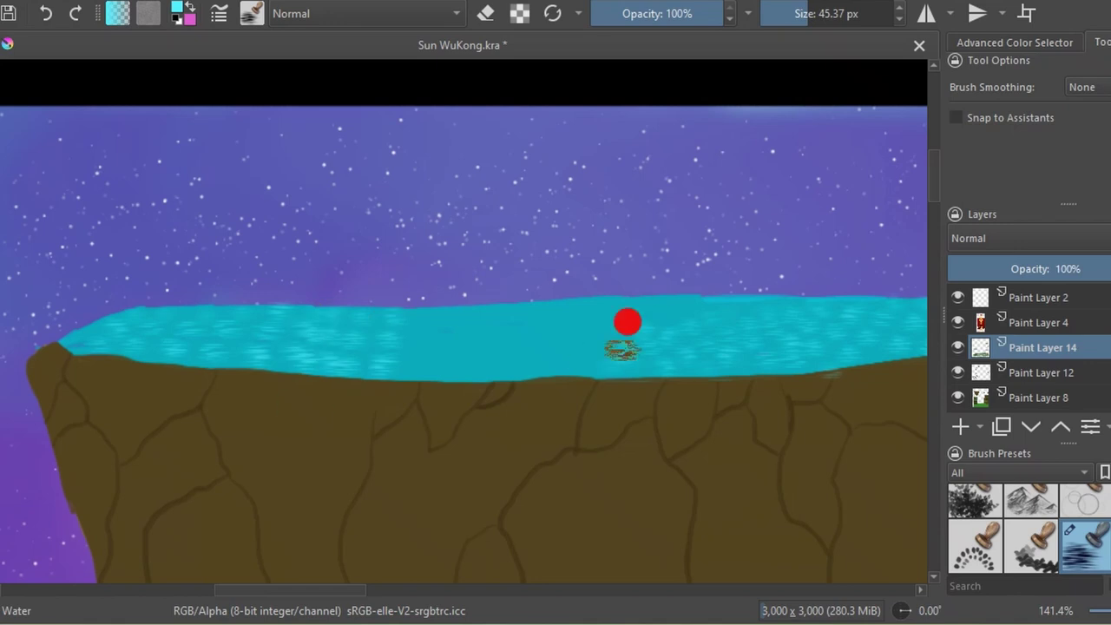
left_click_drag(627, 322, 818, 191)
scroll(819, 191, "down", 4)
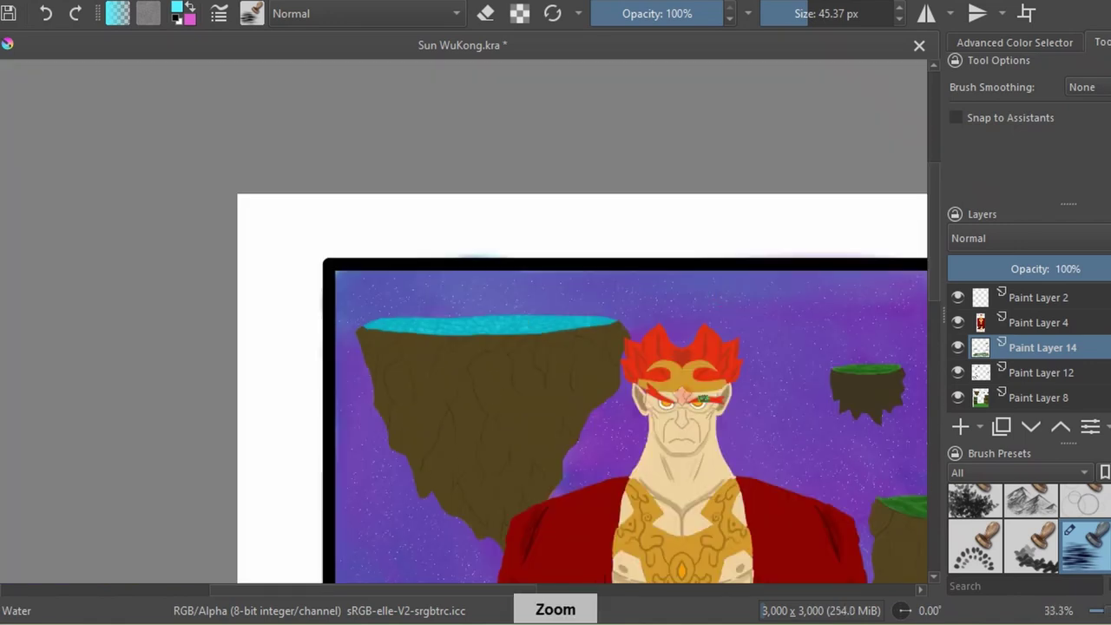
scroll(670, 373, "down", 1)
Add new Paint Layer 15, choose dark brown, and shrink the brush to a small size.
key("Insert")
left_click(298, 363)
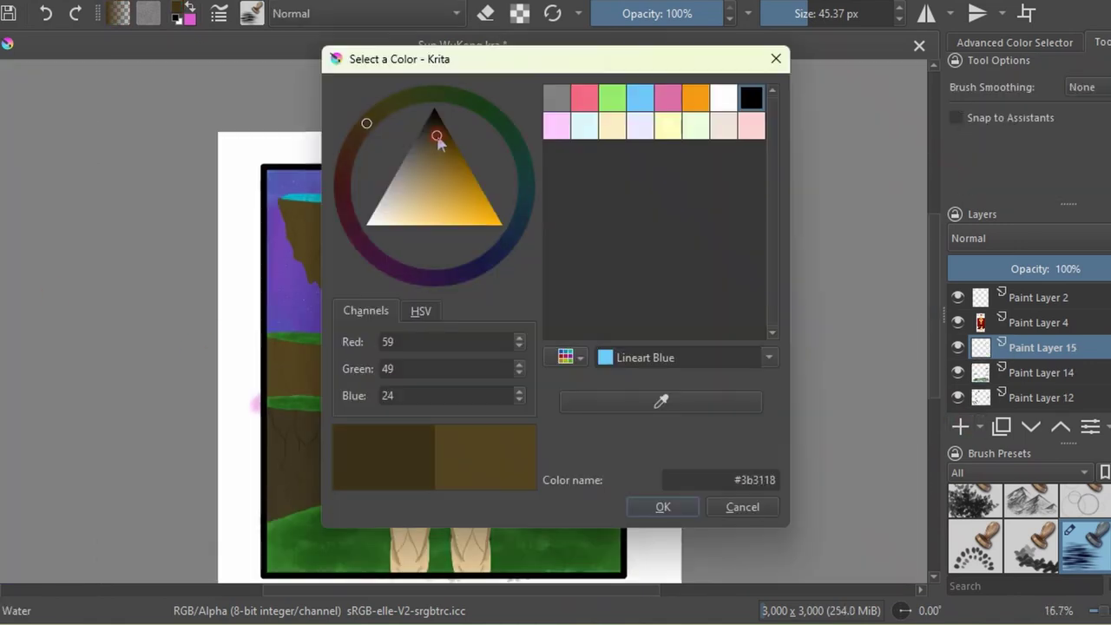
key("Return")
scroll(477, 380, "up", 4)
scroll(484, 419, "up", 2)
left_click(808, 13)
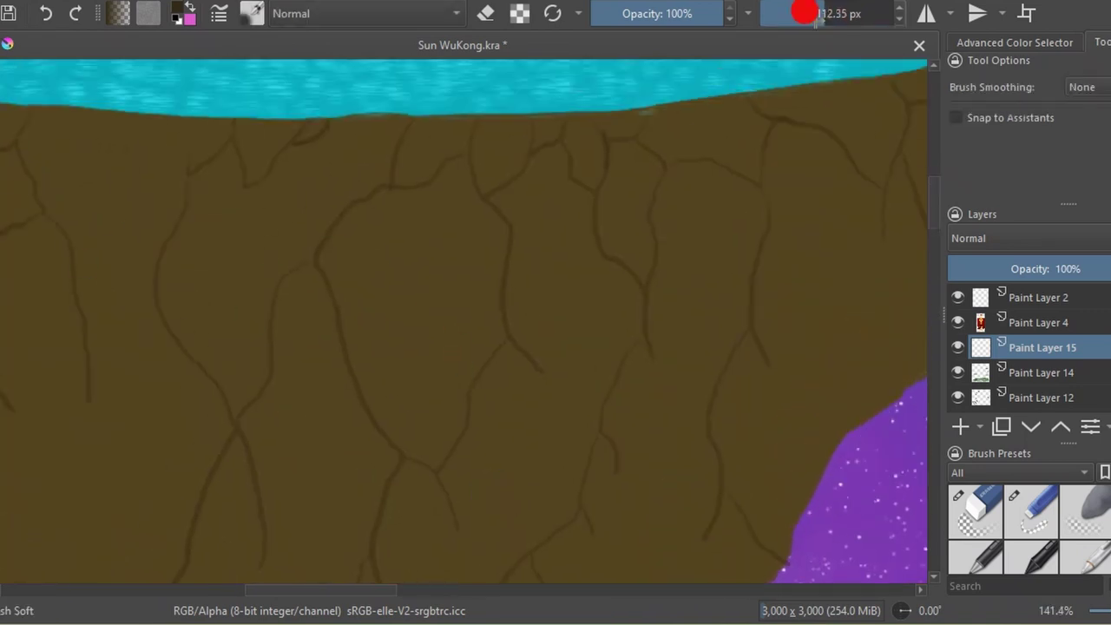
left_click_drag(808, 13, 785, 13)
Draw a thin dark brown crack line down the floating rock.
left_click_drag(311, 263, 359, 421)
scroll(307, 258, "down", 2)
scroll(496, 367, "up", 1)
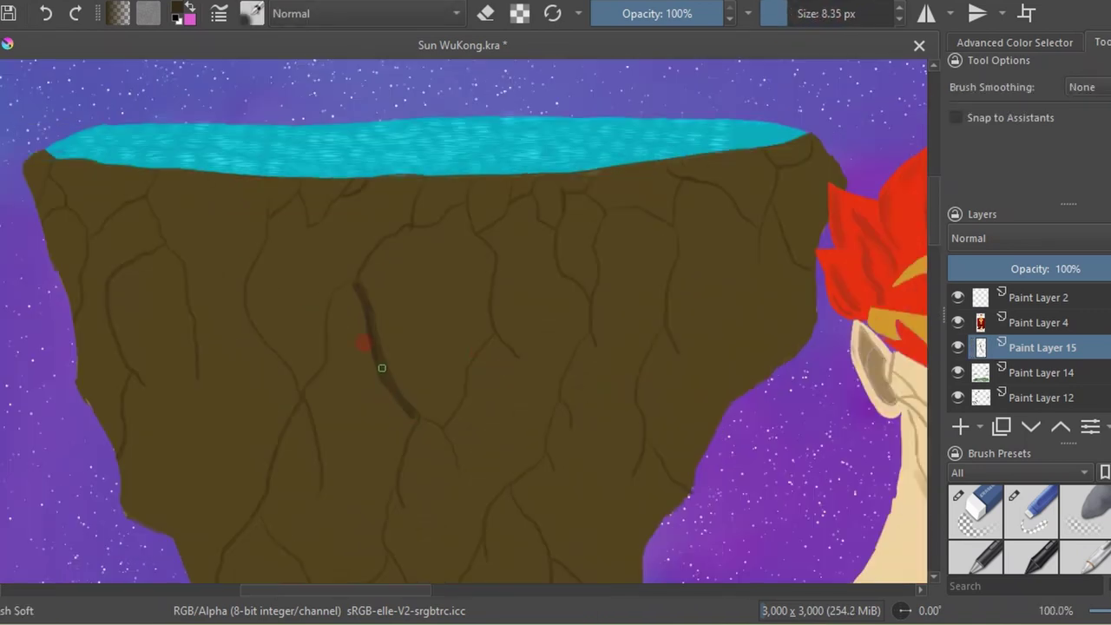
left_click_drag(165, 367, 82, 276)
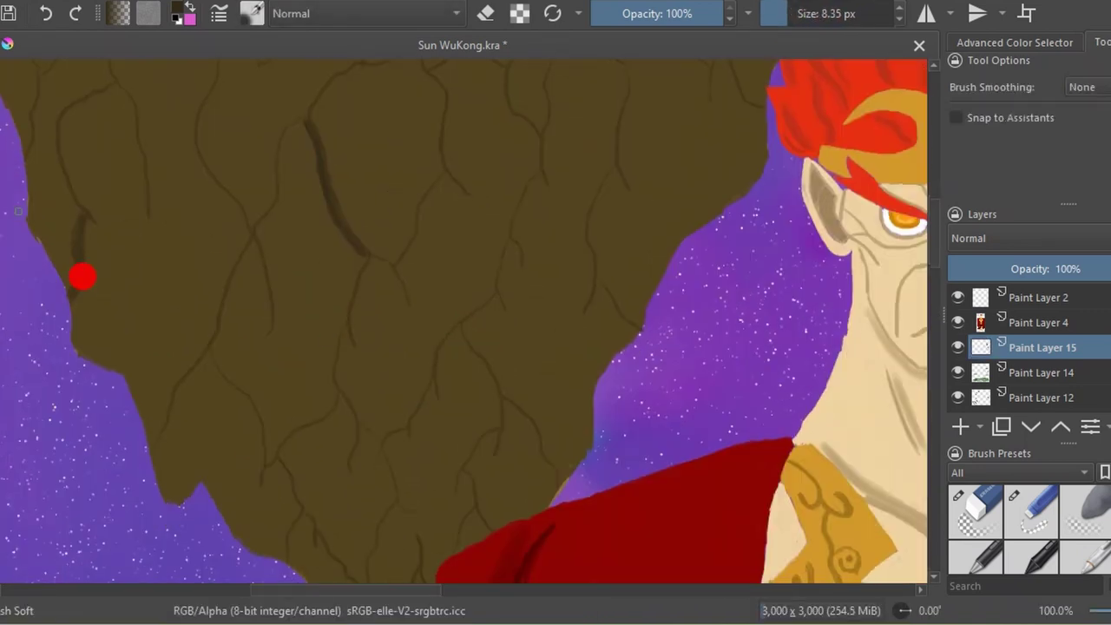
scroll(193, 370, "down", 5)
scroll(223, 316, "up", 6)
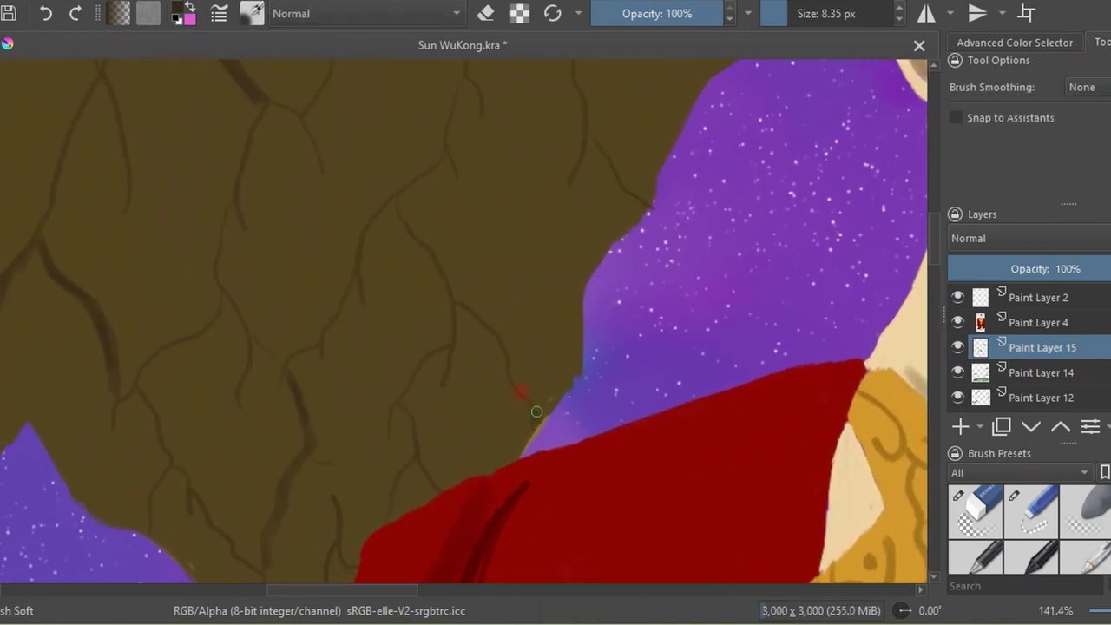
Paint a curving dark brown crack down the left pillar.
scroll(496, 255, "down", 3)
scroll(193, 367, "down", 2)
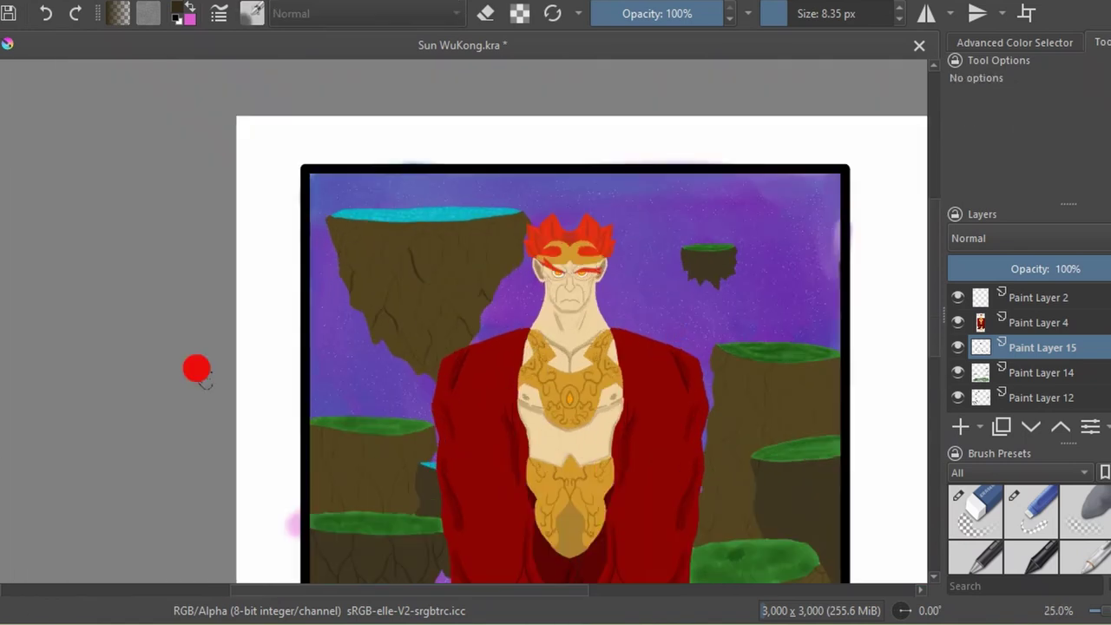
scroll(519, 449, "up", 3)
scroll(452, 251, "up", 1)
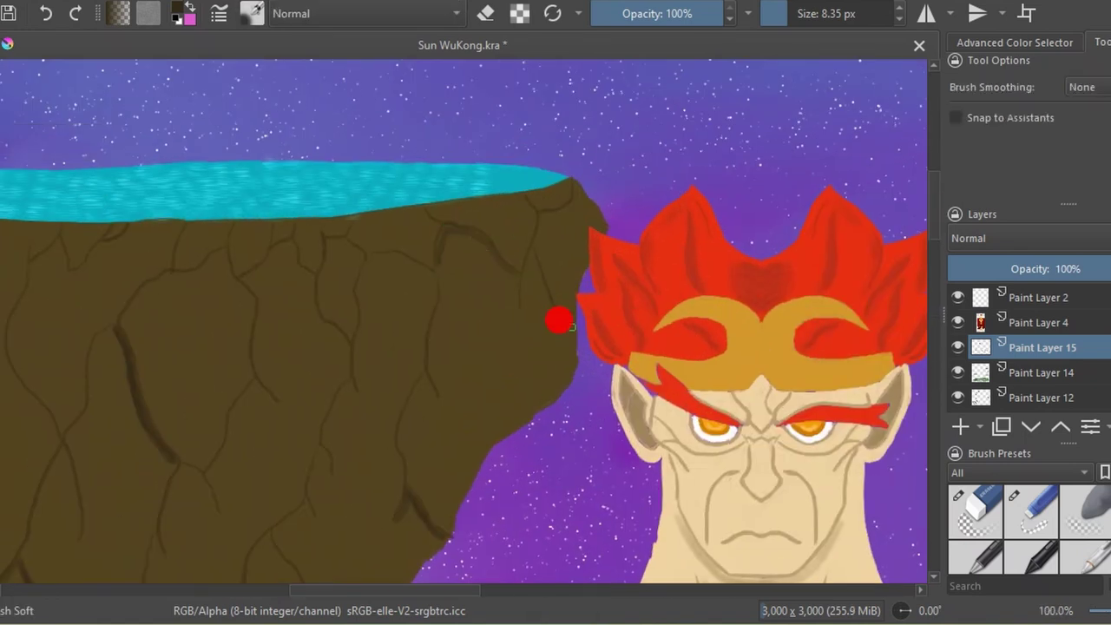
scroll(449, 523, "down", 4)
scroll(333, 467, "up", 4)
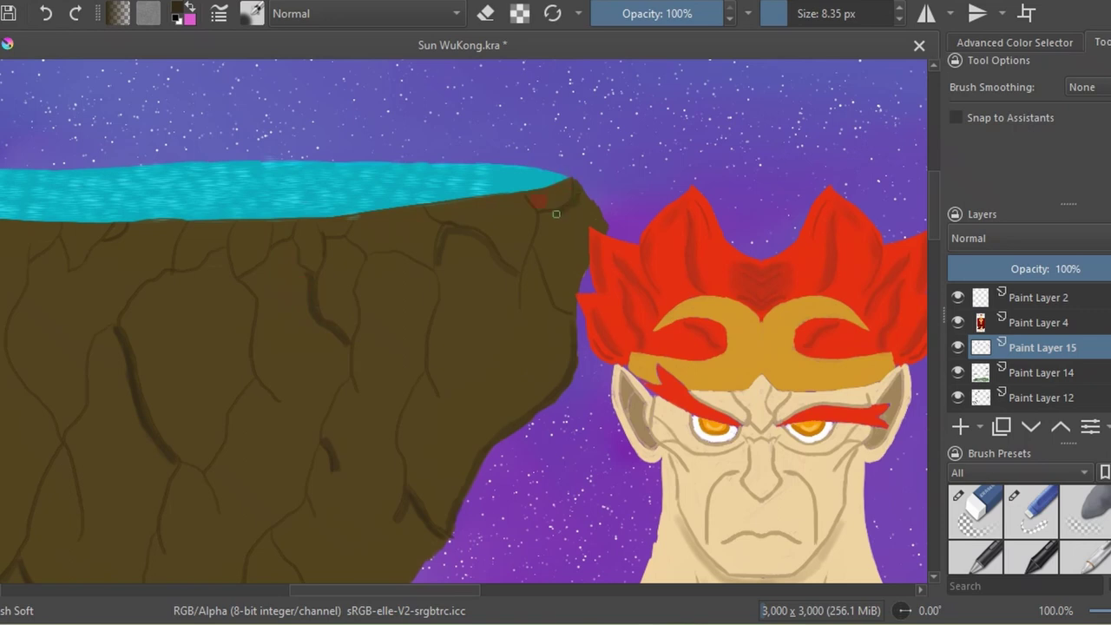
scroll(556, 214, "down", 1)
scroll(555, 347, "down", 4)
scroll(403, 353, "up", 4)
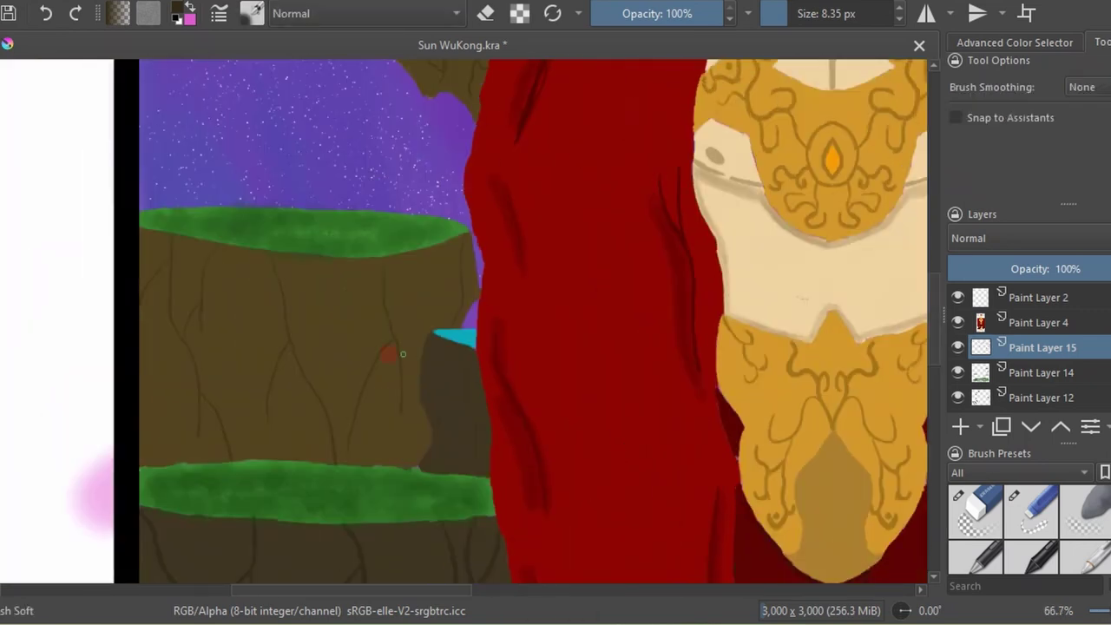
left_click(260, 366)
left_click_drag(387, 340, 344, 441)
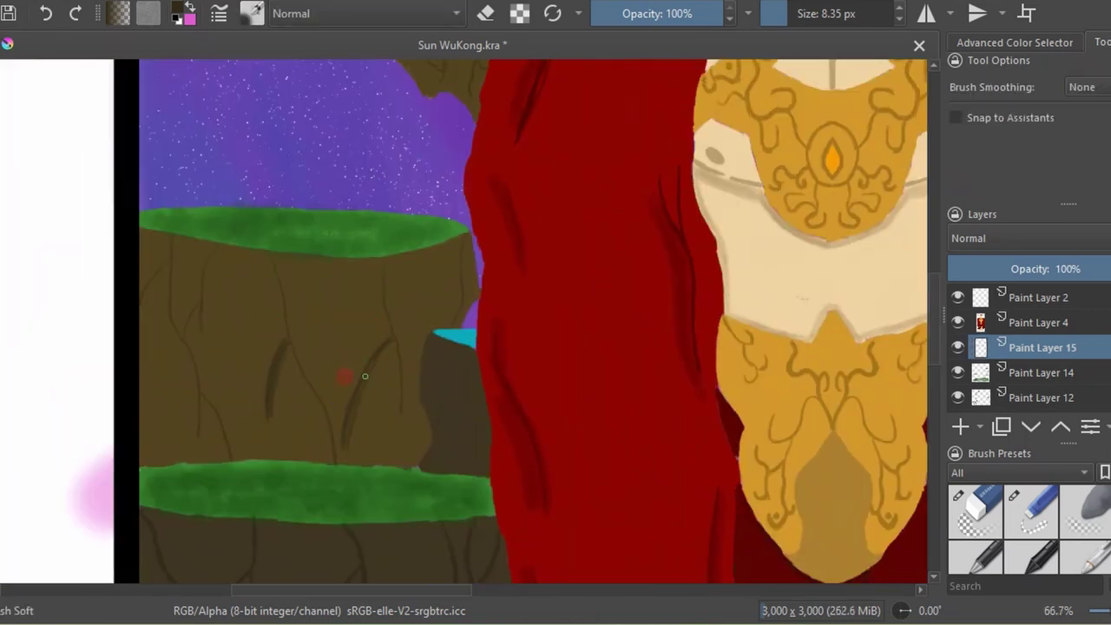
Add two more dark crack strokes on the grass-topped pillar.
scroll(150, 274, "down", 4)
scroll(342, 249, "up", 5)
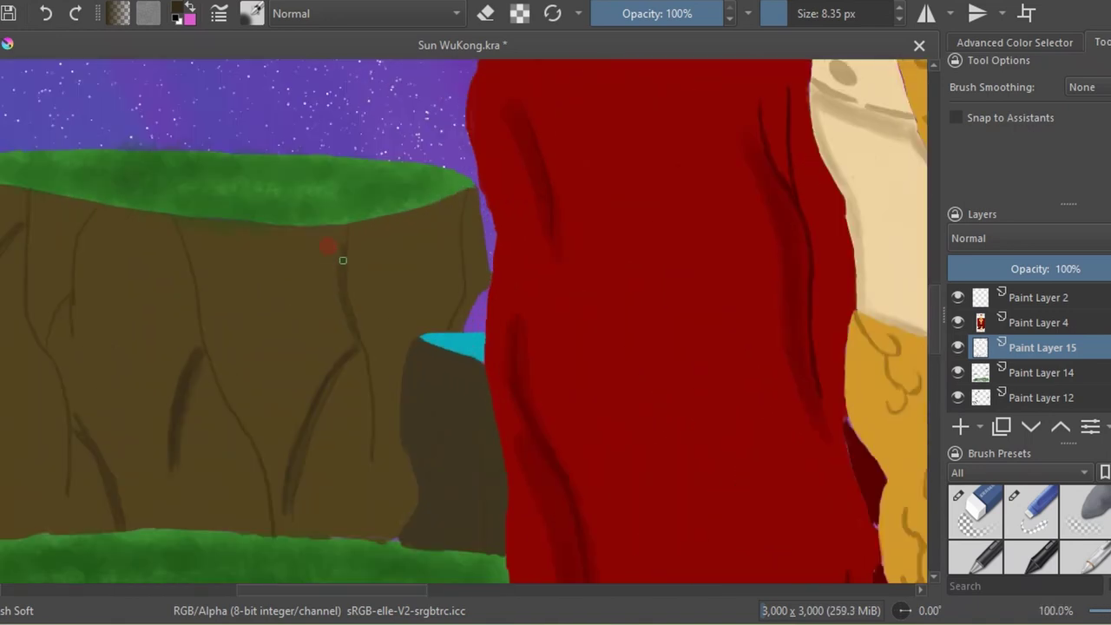
scroll(662, 323, "down", 6)
scroll(607, 449, "up", 6)
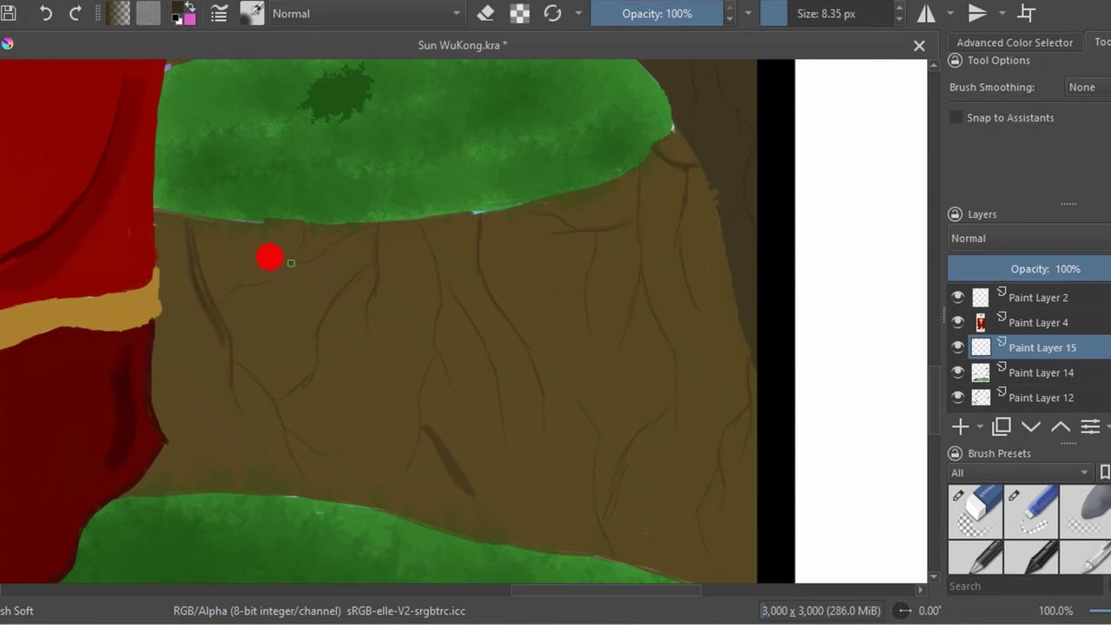
left_click_drag(291, 263, 221, 306)
scroll(222, 305, "down", 7)
scroll(475, 217, "up", 7)
left_click_drag(475, 217, 499, 314)
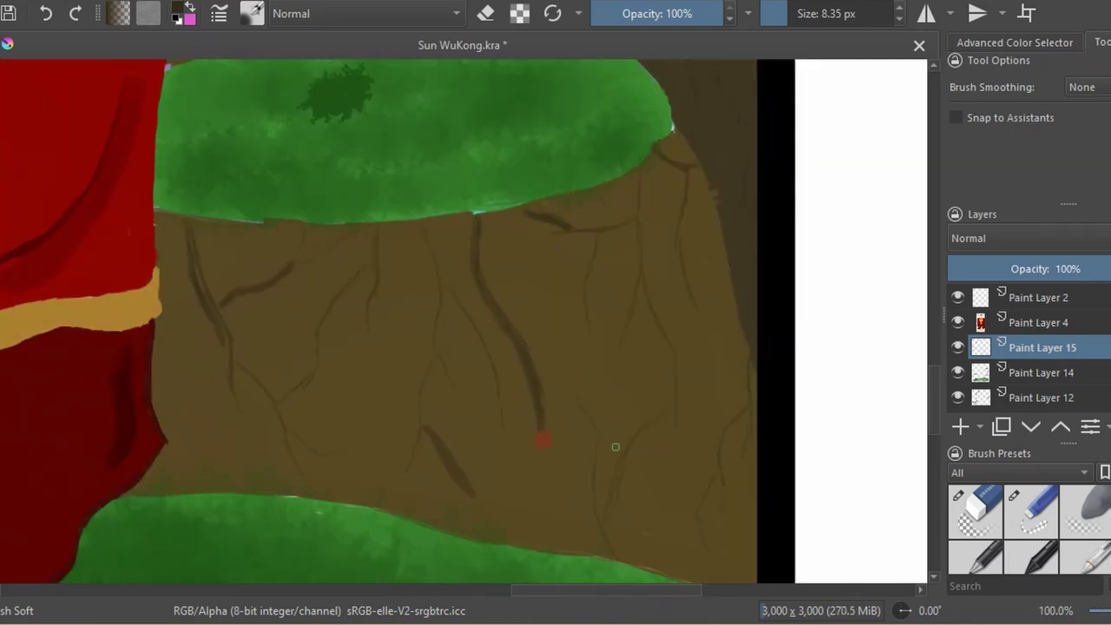